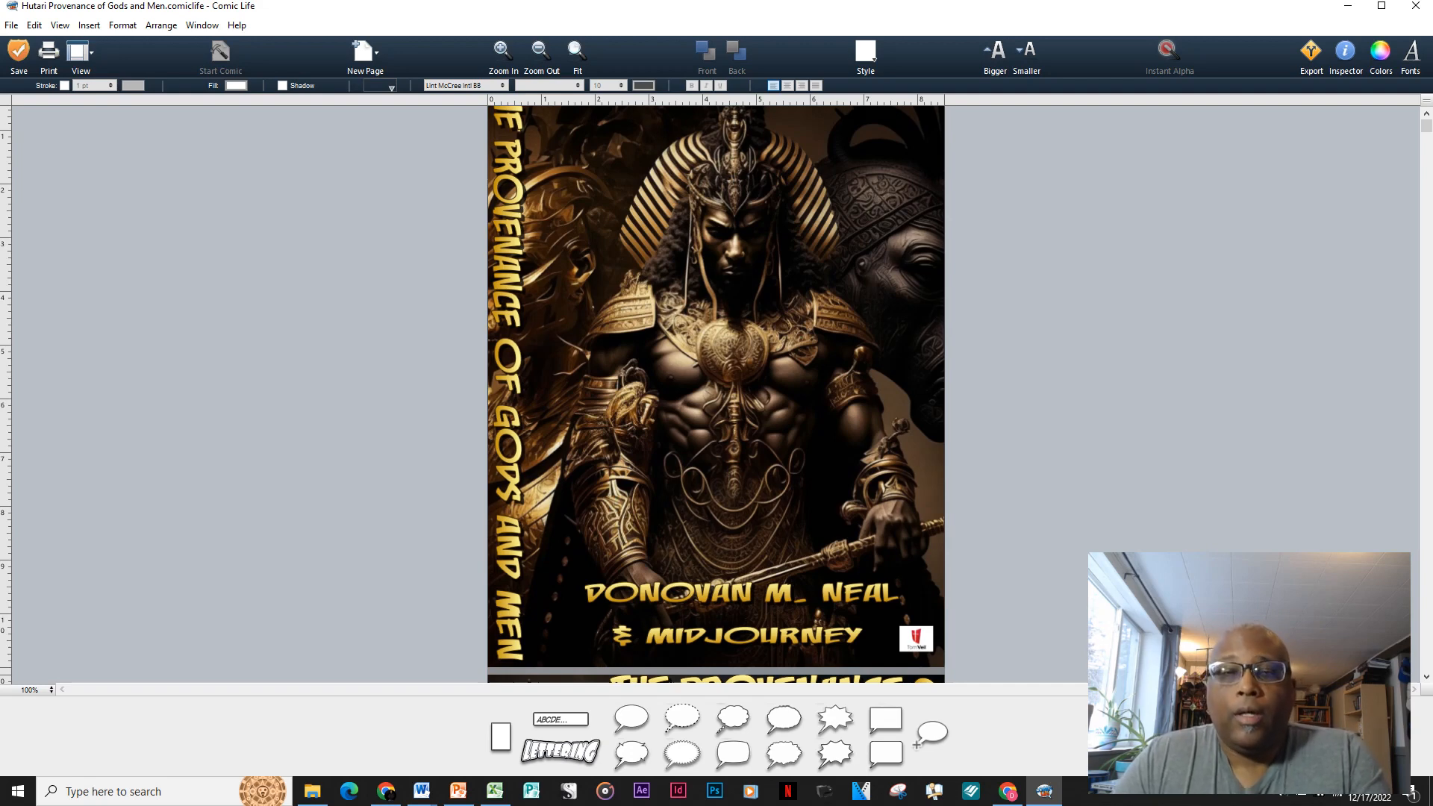
Examine the two Provenance of Gods and Men comic covers and the Hutari book cover page that follows them.
scroll(715, 394, up, 1)
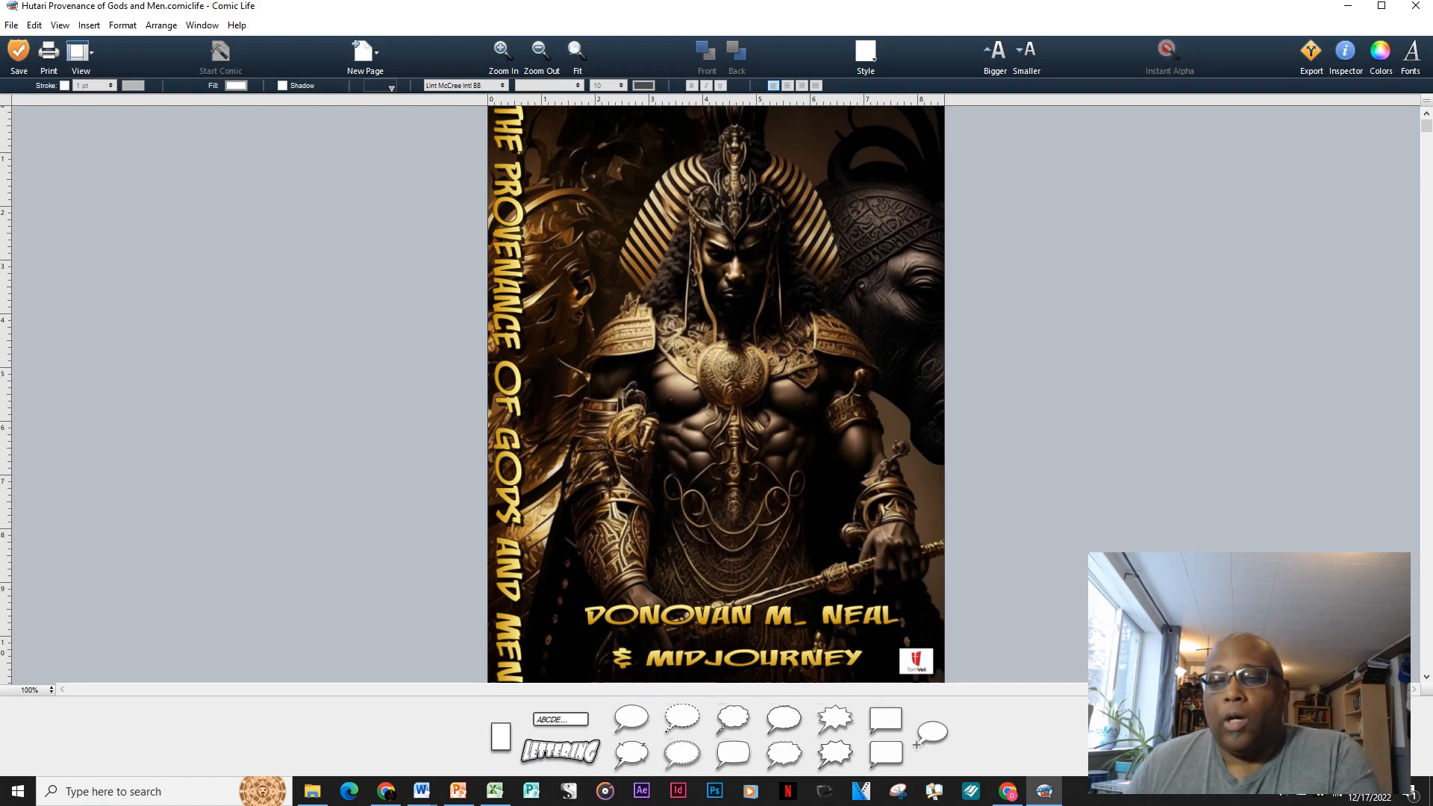
scroll(715, 394, down, 1)
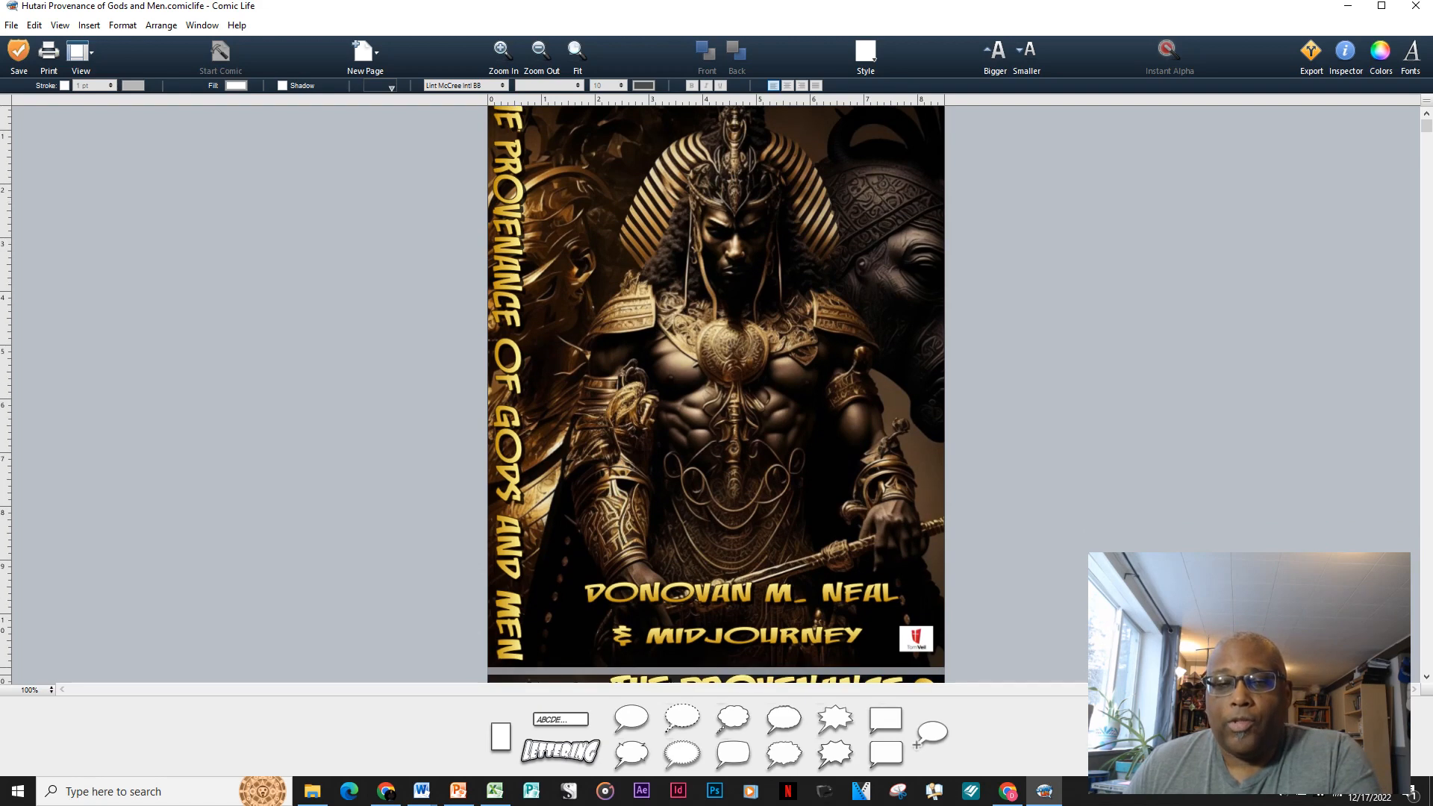
scroll(714, 394, up, 1)
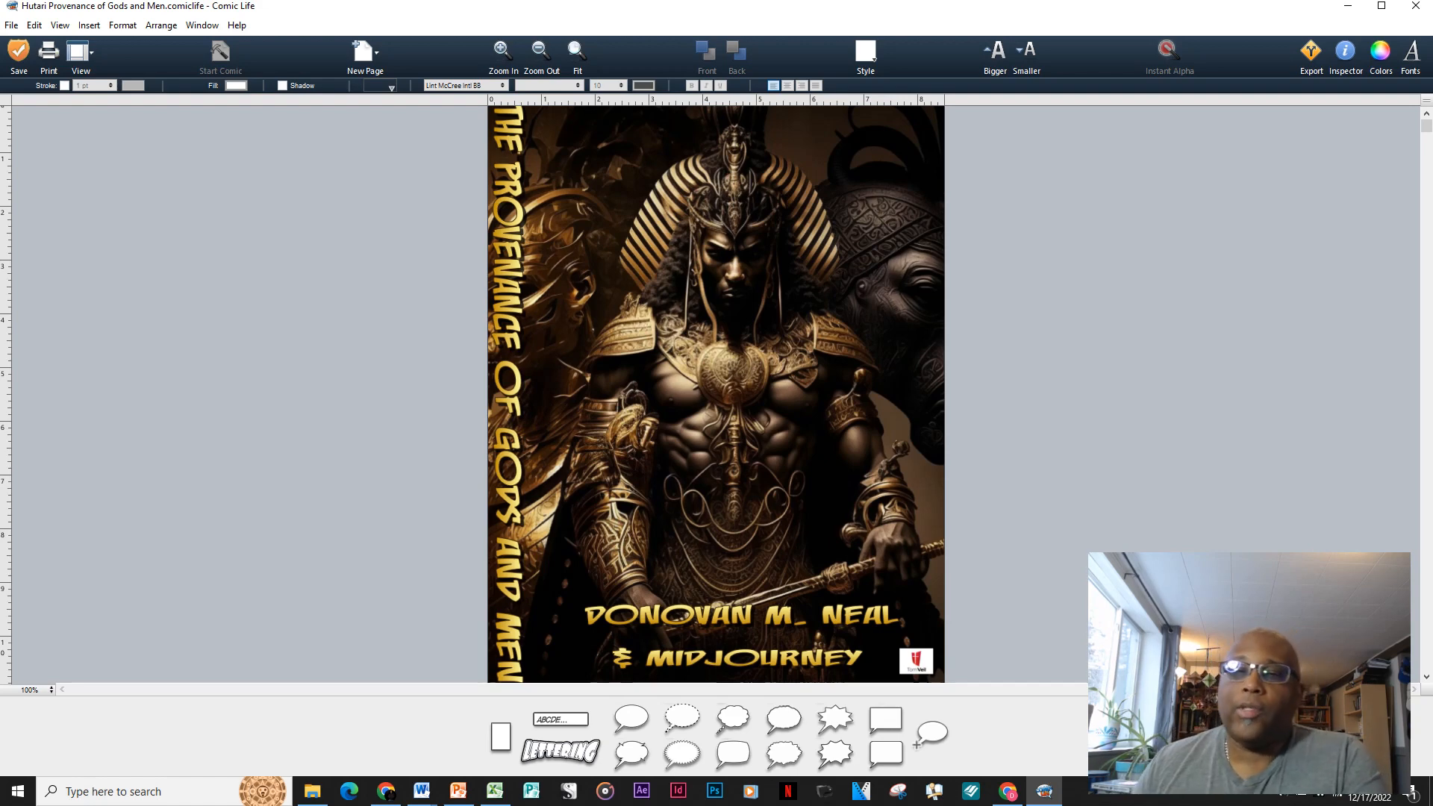
scroll(714, 394, down, 5)
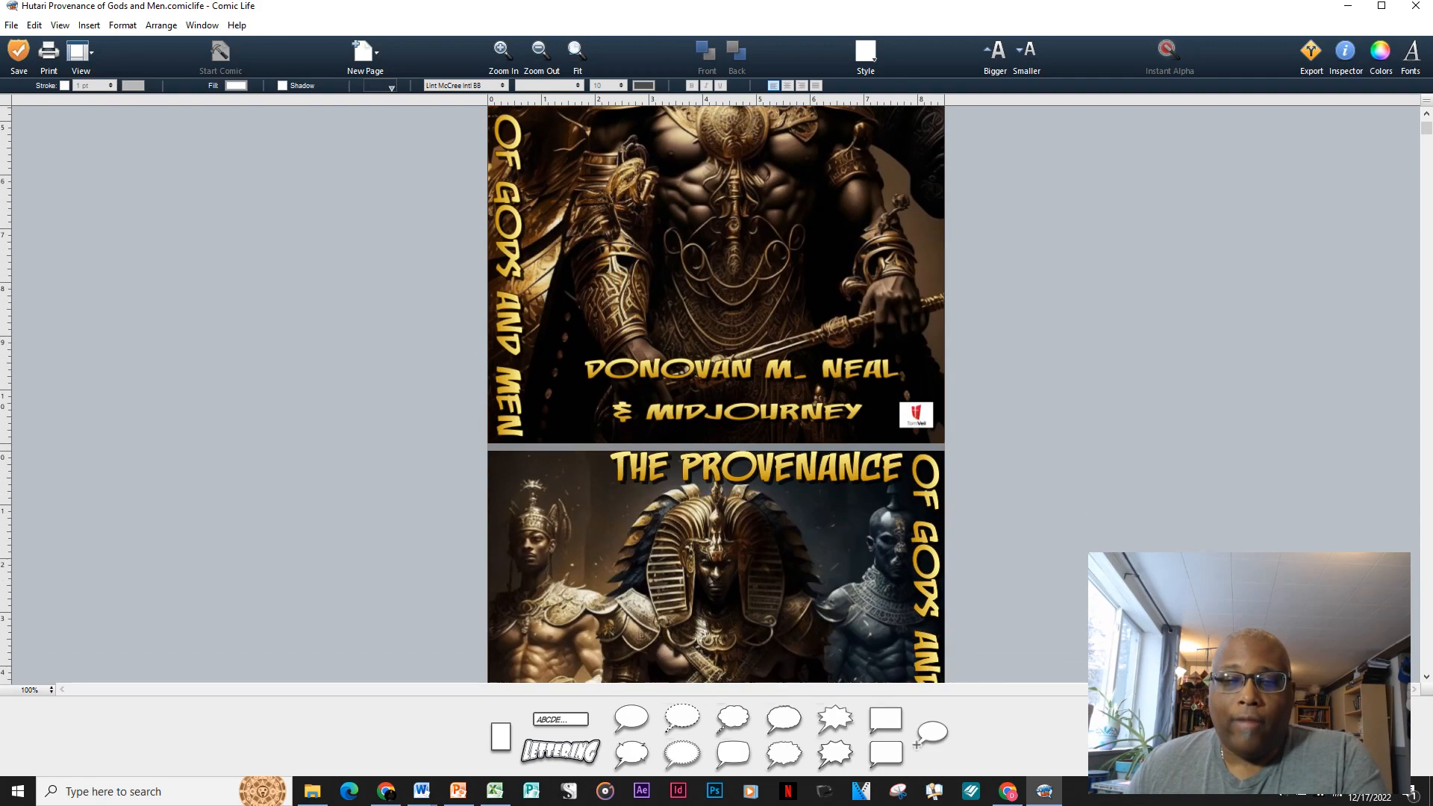
scroll(715, 394, down, 4)
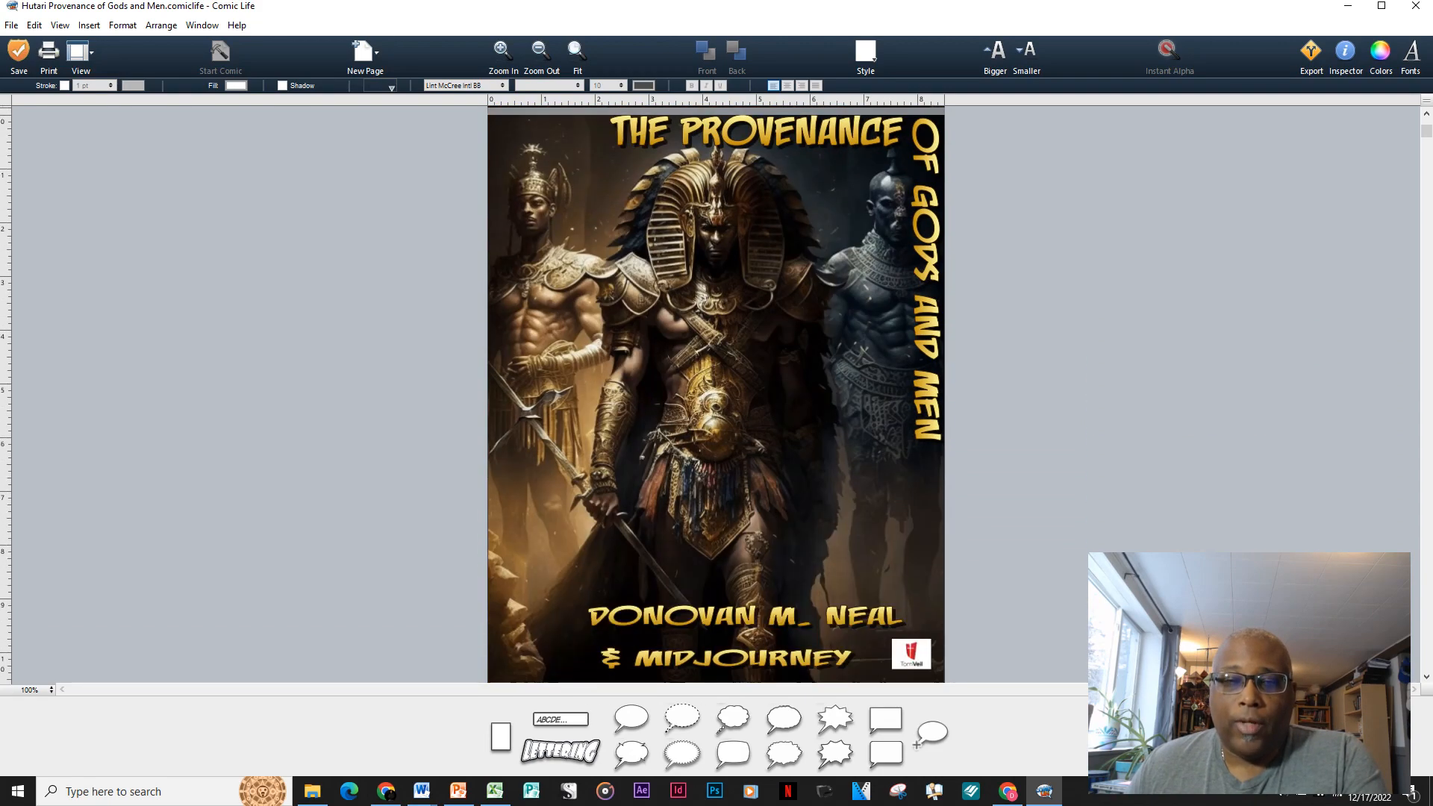
scroll(715, 394, down, 1)
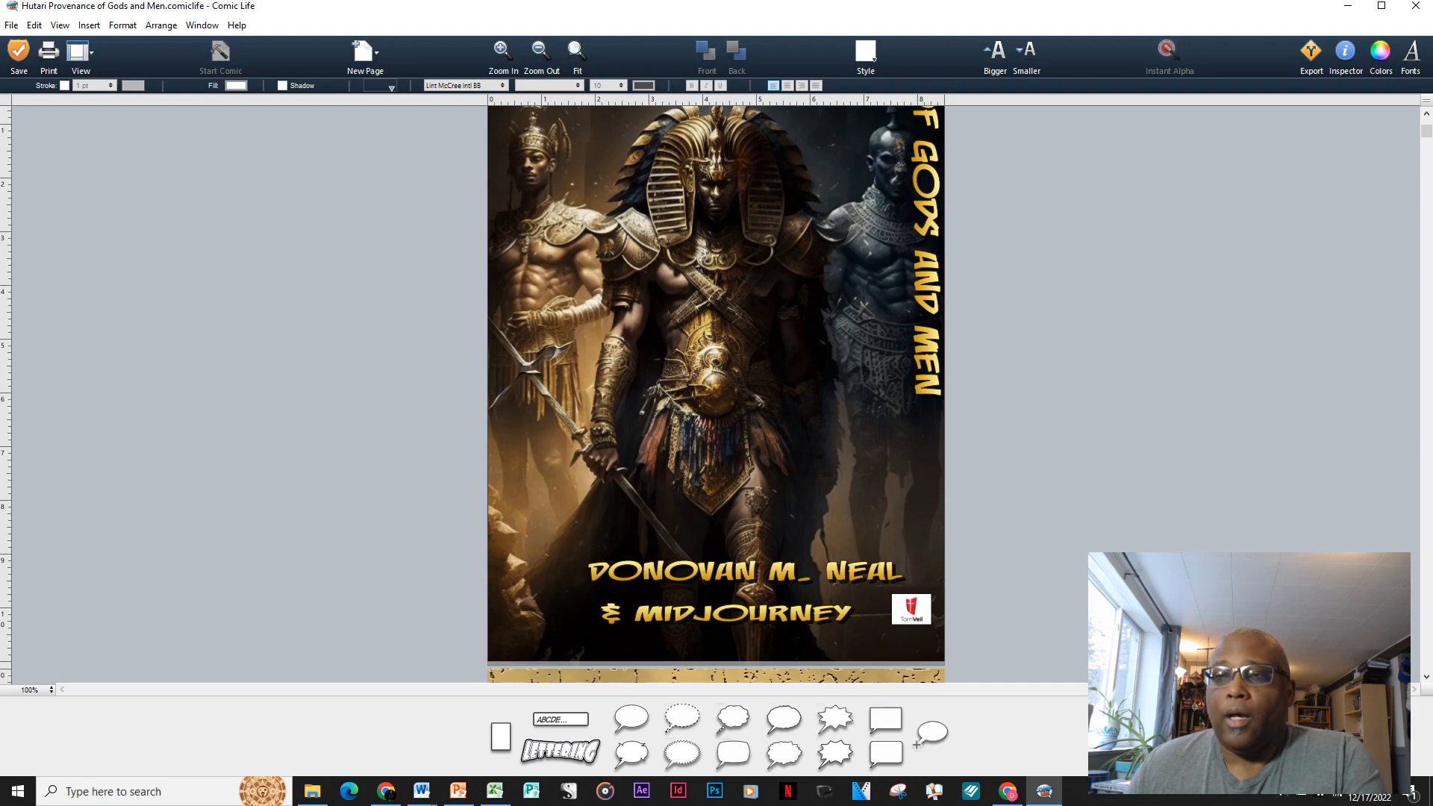
scroll(715, 394, down, 13)
scroll(715, 394, up, 4)
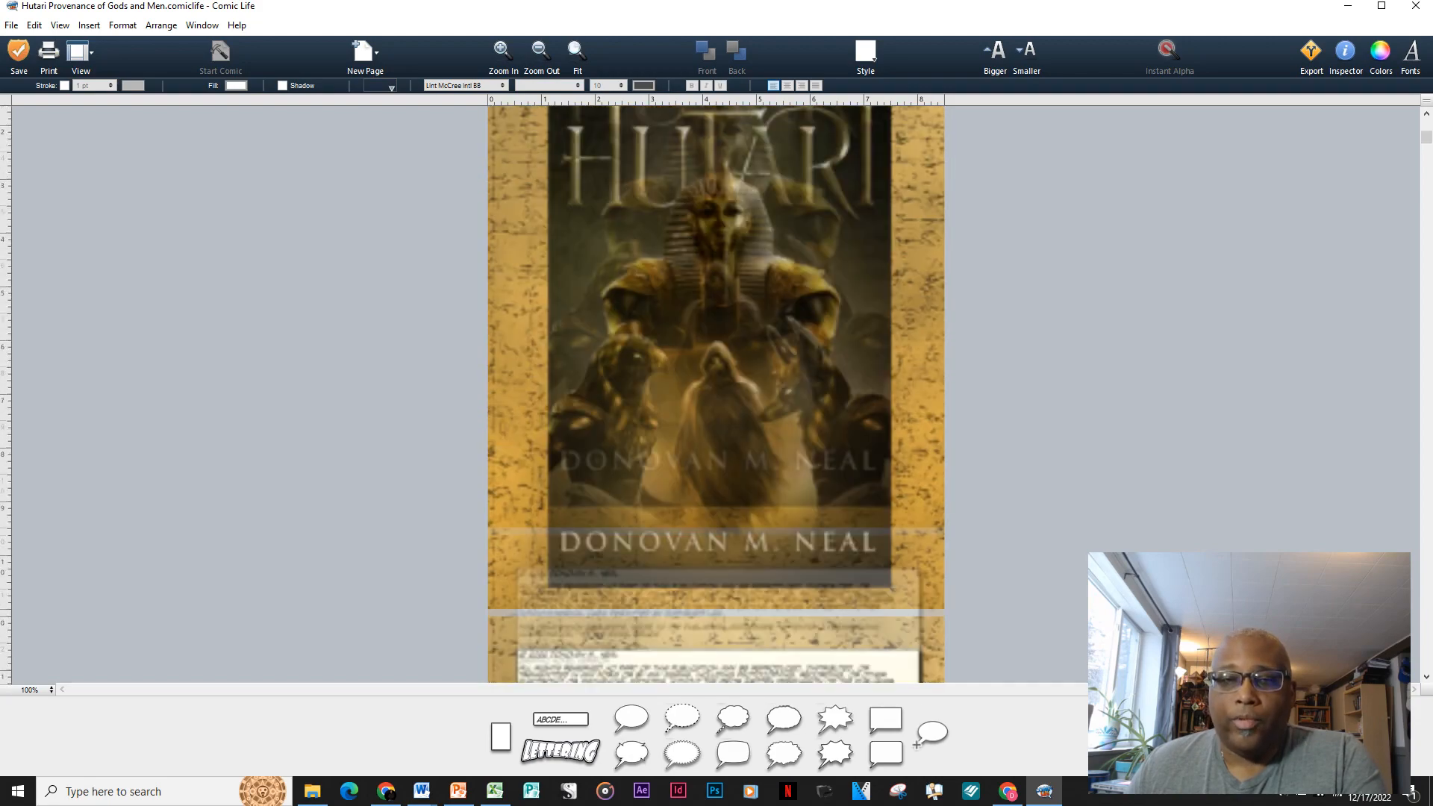
scroll(715, 394, up, 2)
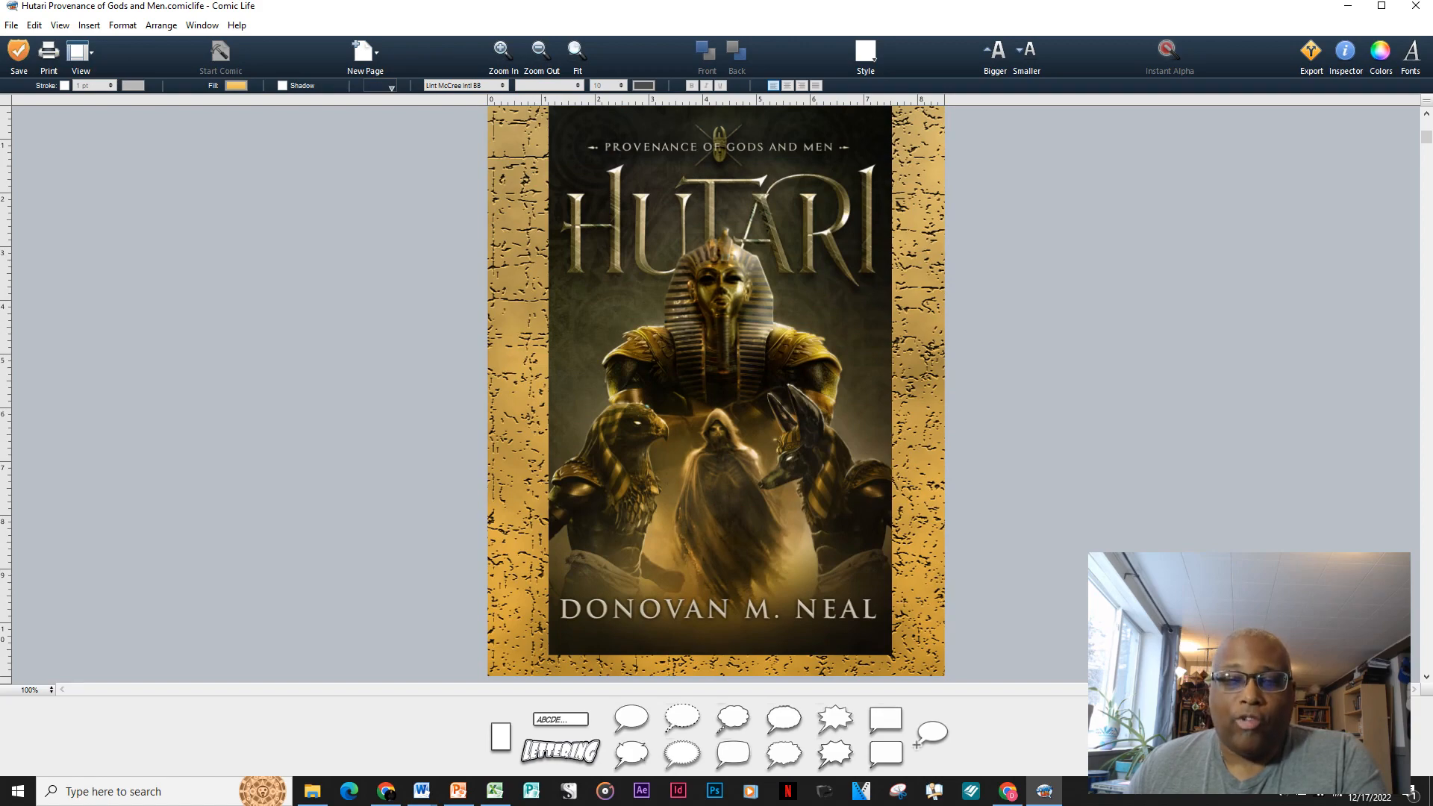
Look through the comic's story pages from the village storytelling scenes to the black hole and world of fire panels.
scroll(715, 394, down, 10)
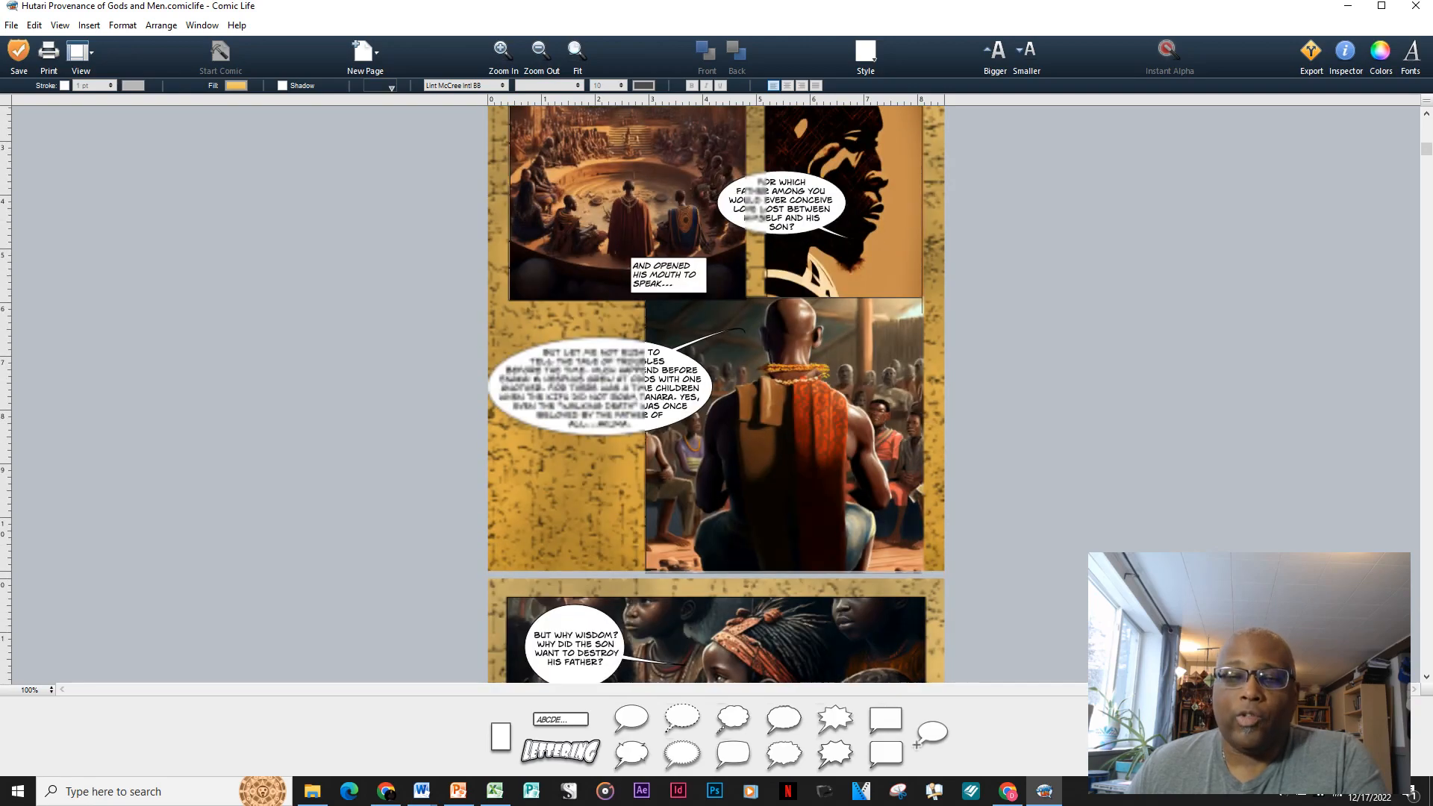
scroll(715, 394, down, 6)
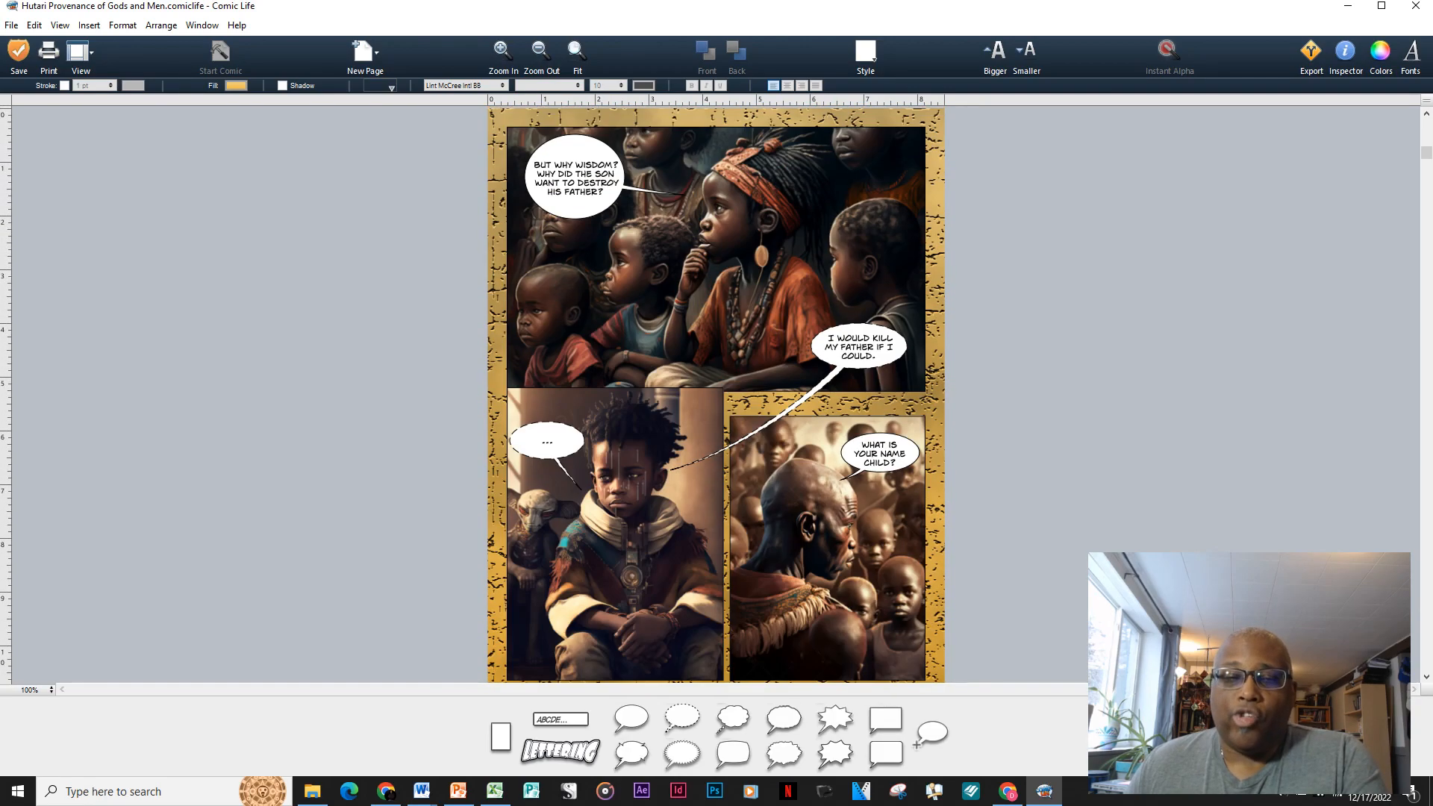
scroll(714, 394, down, 8)
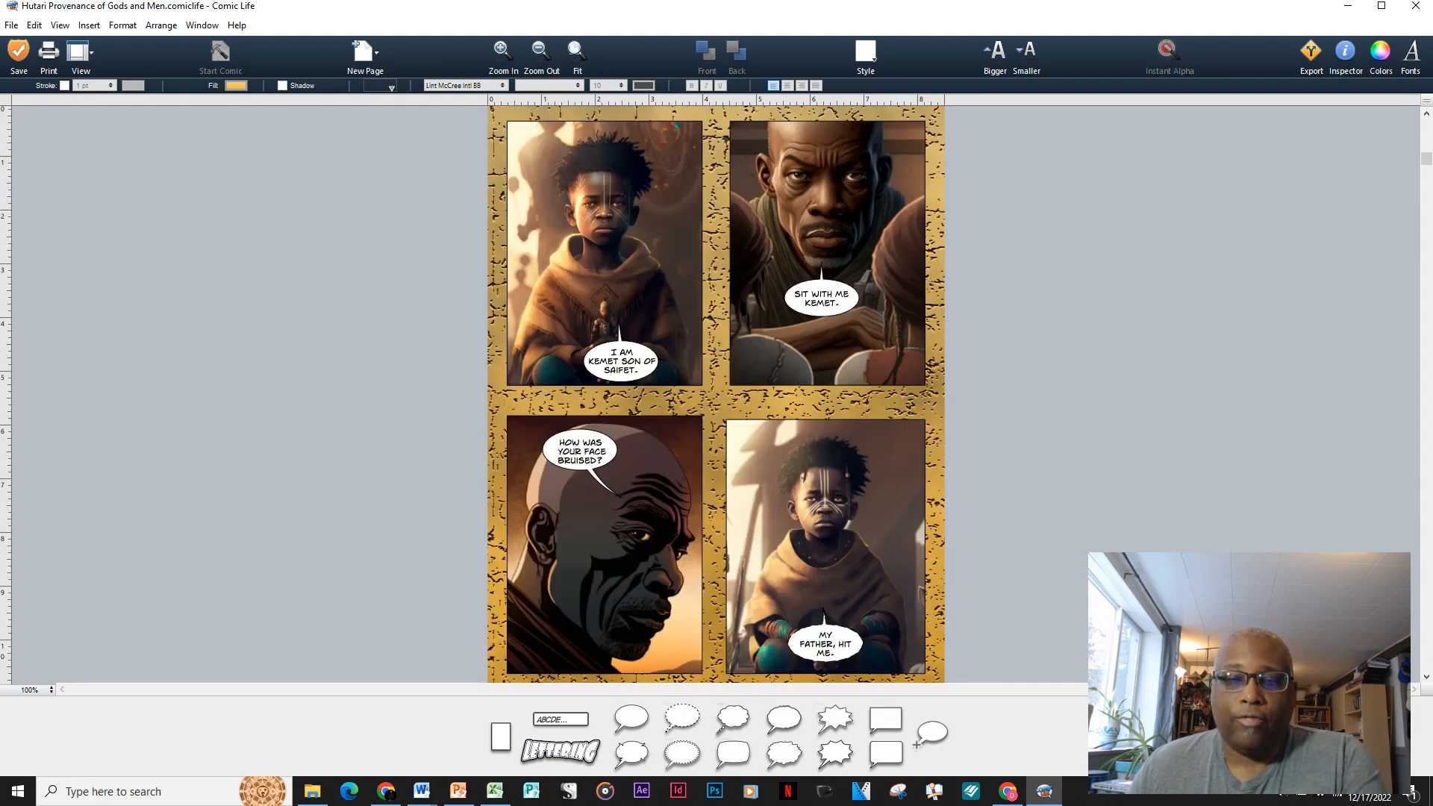
scroll(715, 394, down, 12)
scroll(715, 394, down, 12)
scroll(715, 394, down, 12)
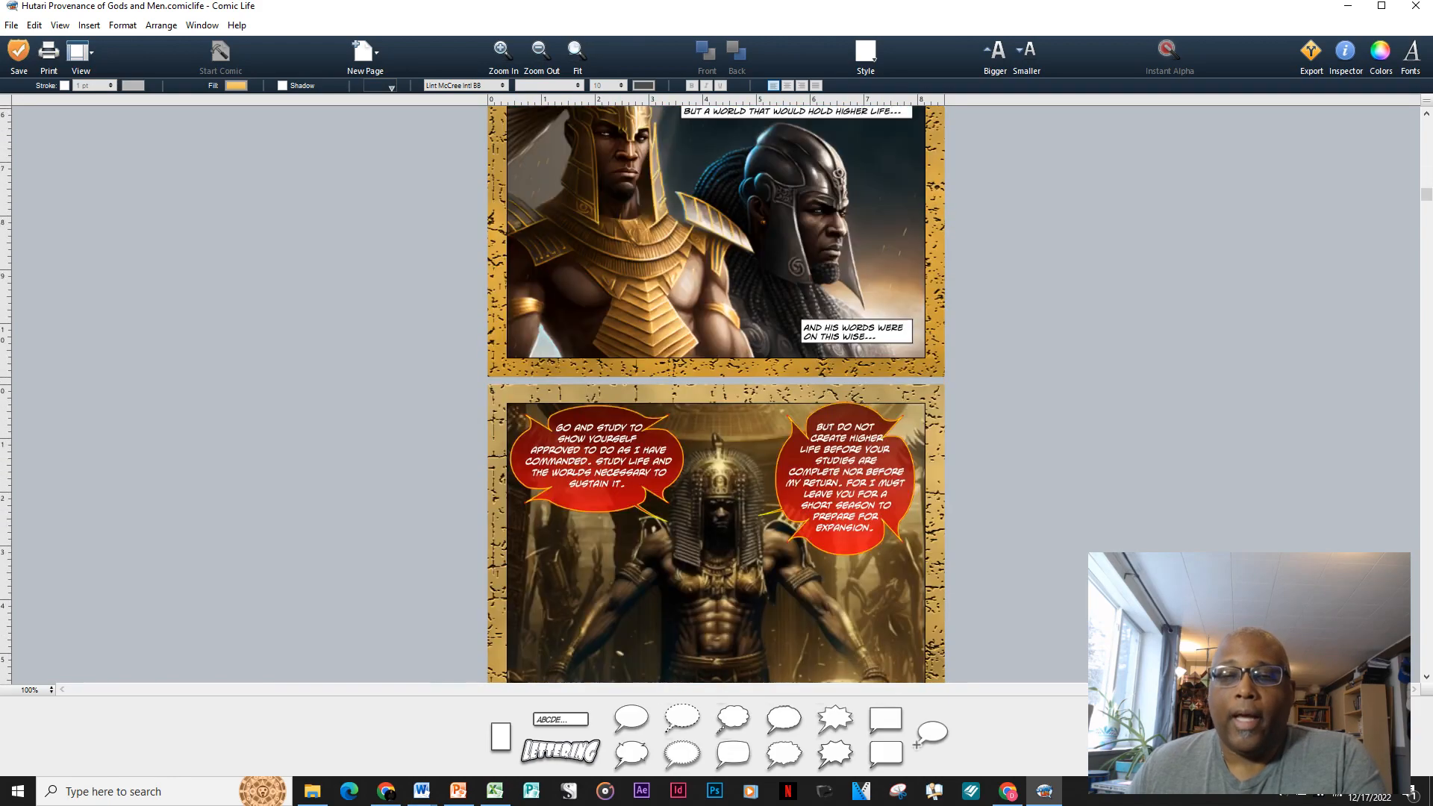
scroll(714, 394, down, 3)
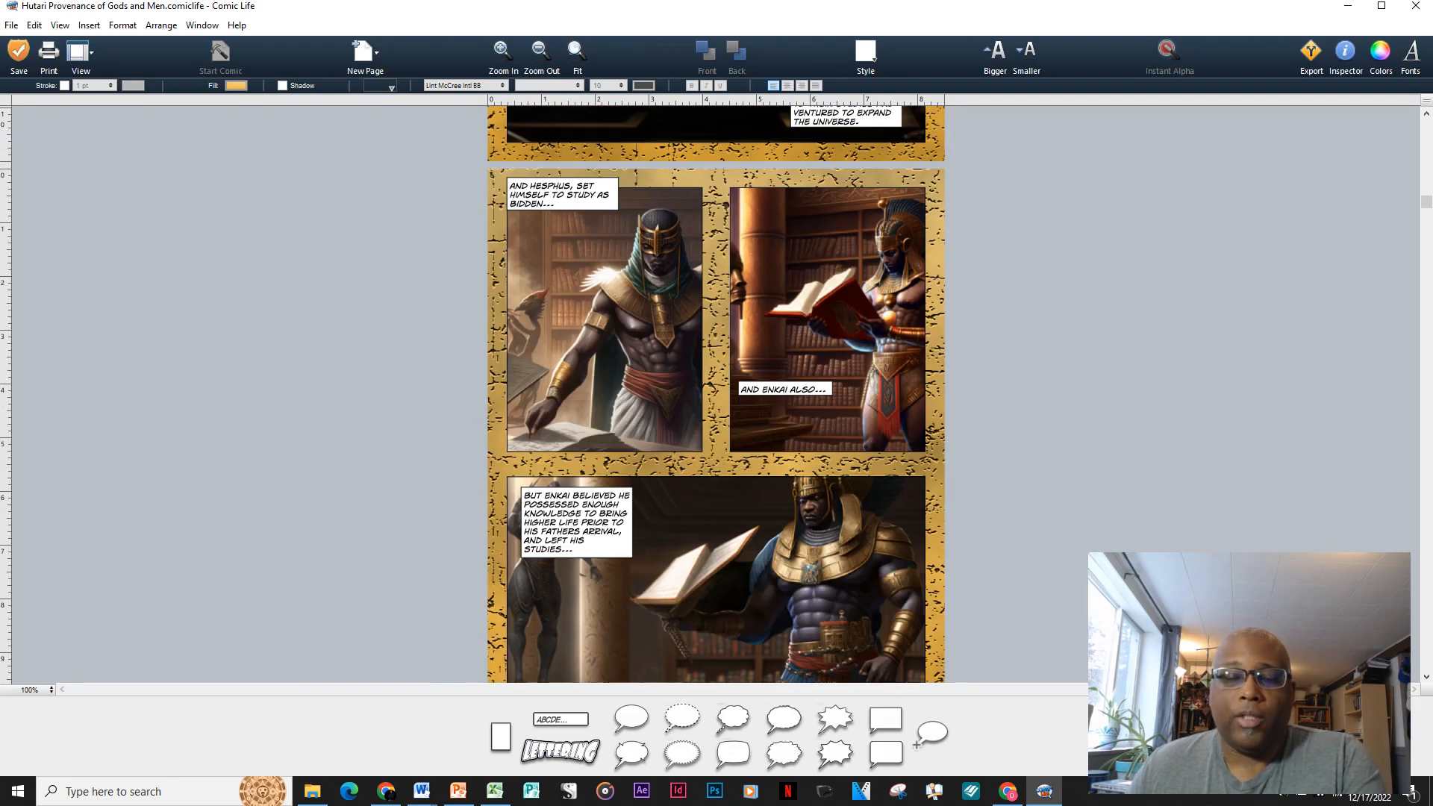
scroll(715, 394, down, 9)
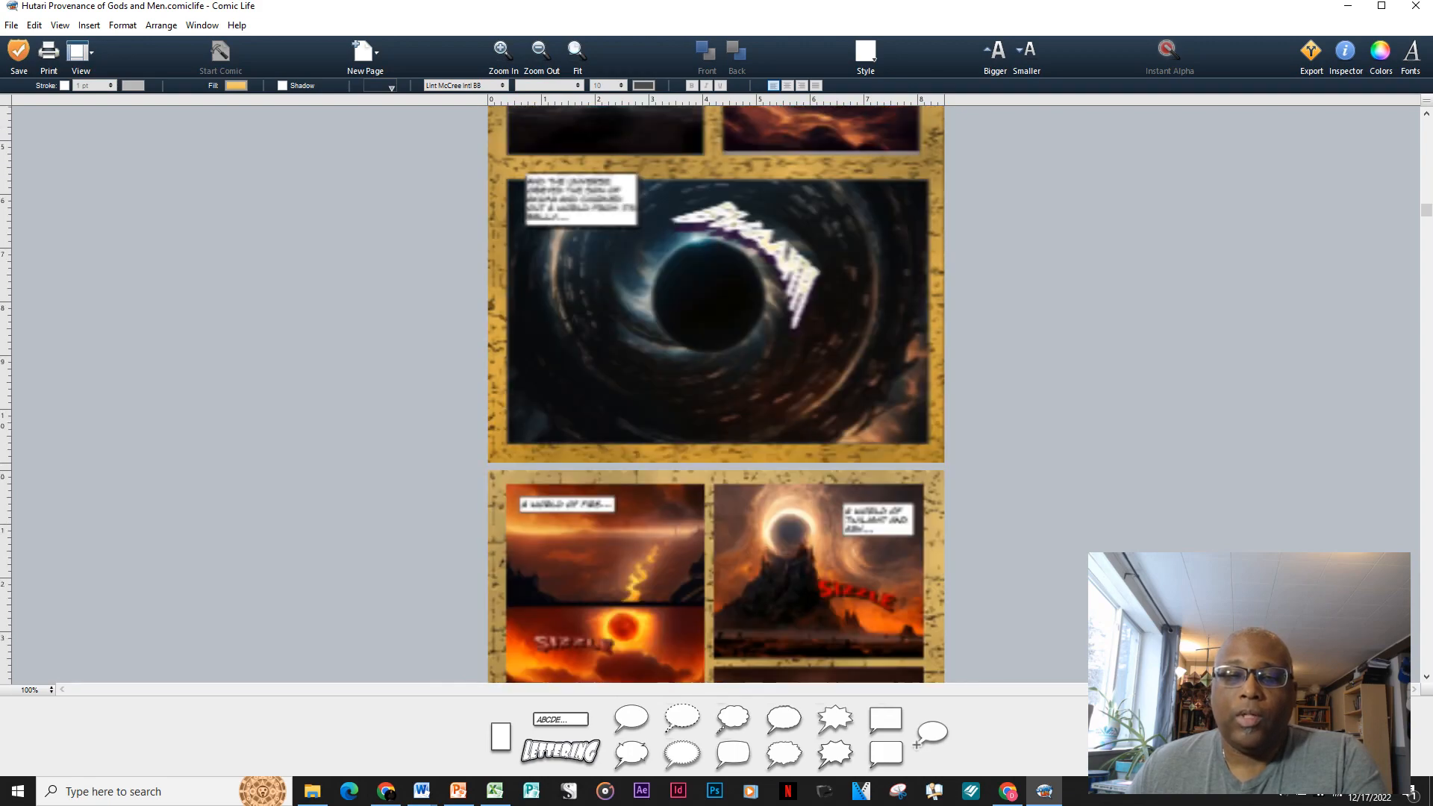
scroll(715, 394, down, 2)
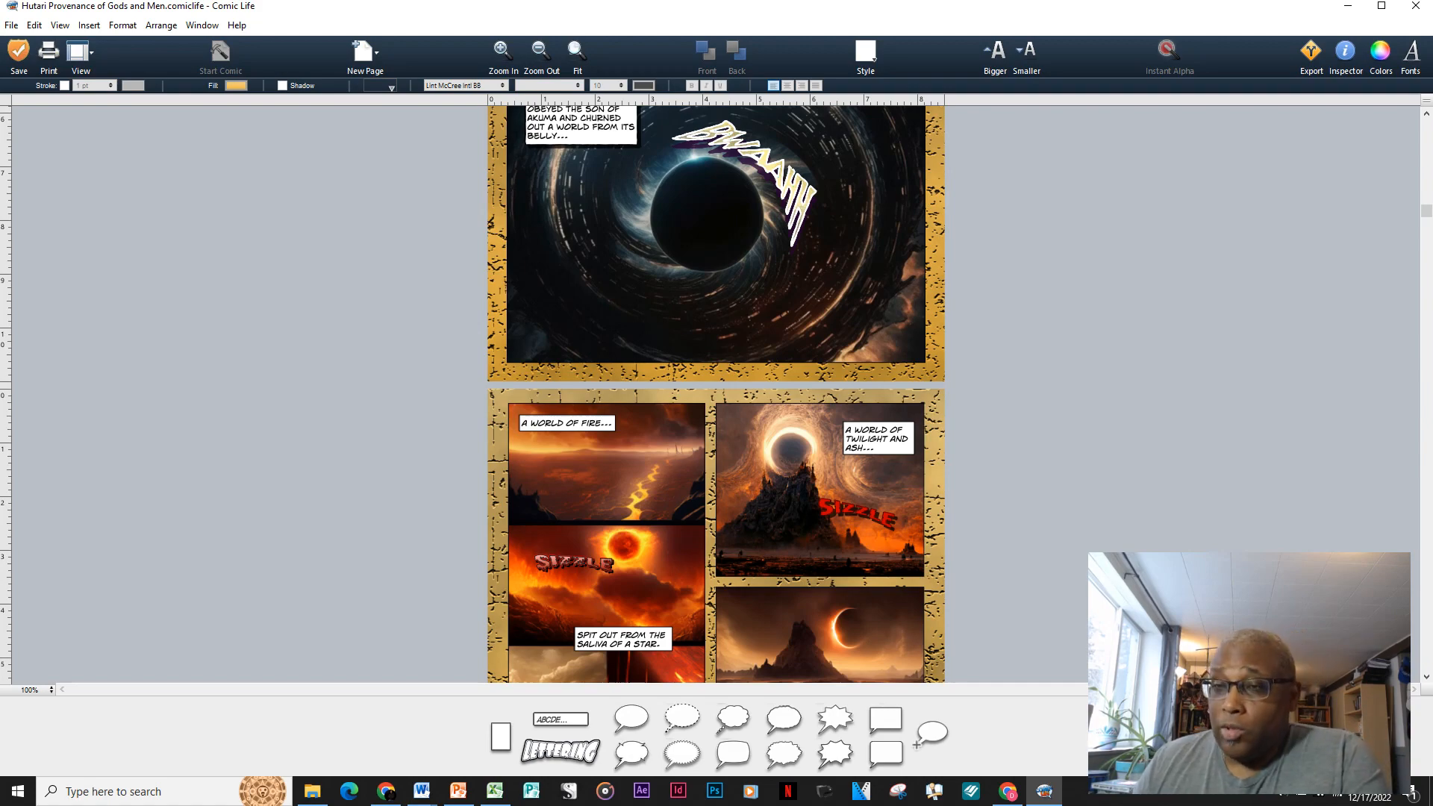
Review the page with the red speech balloons and the library page where Hesphus and Enkai study.
scroll(714, 394, up, 10)
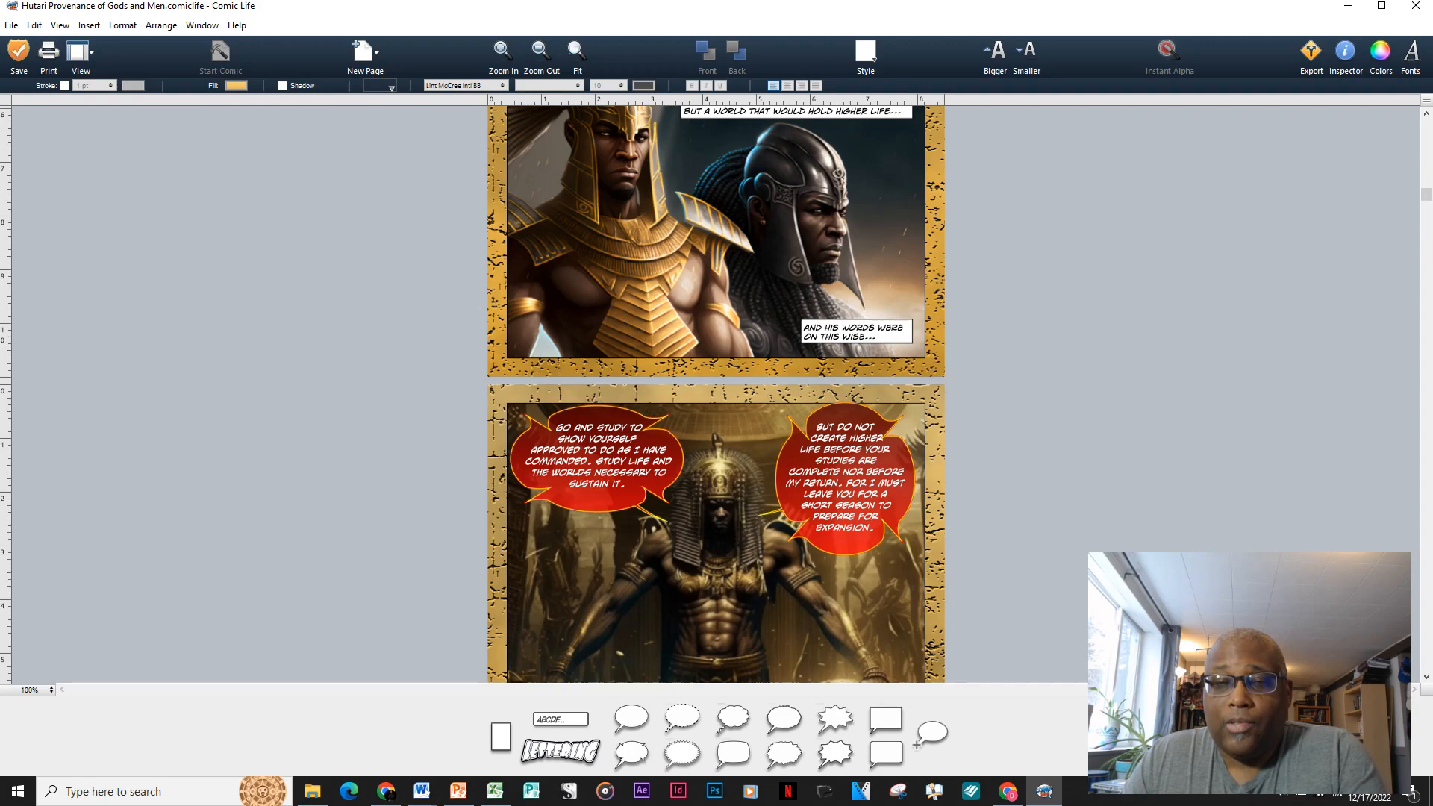
scroll(715, 394, up, 1)
scroll(715, 394, up, 4)
scroll(715, 394, down, 8)
scroll(715, 394, down, 15)
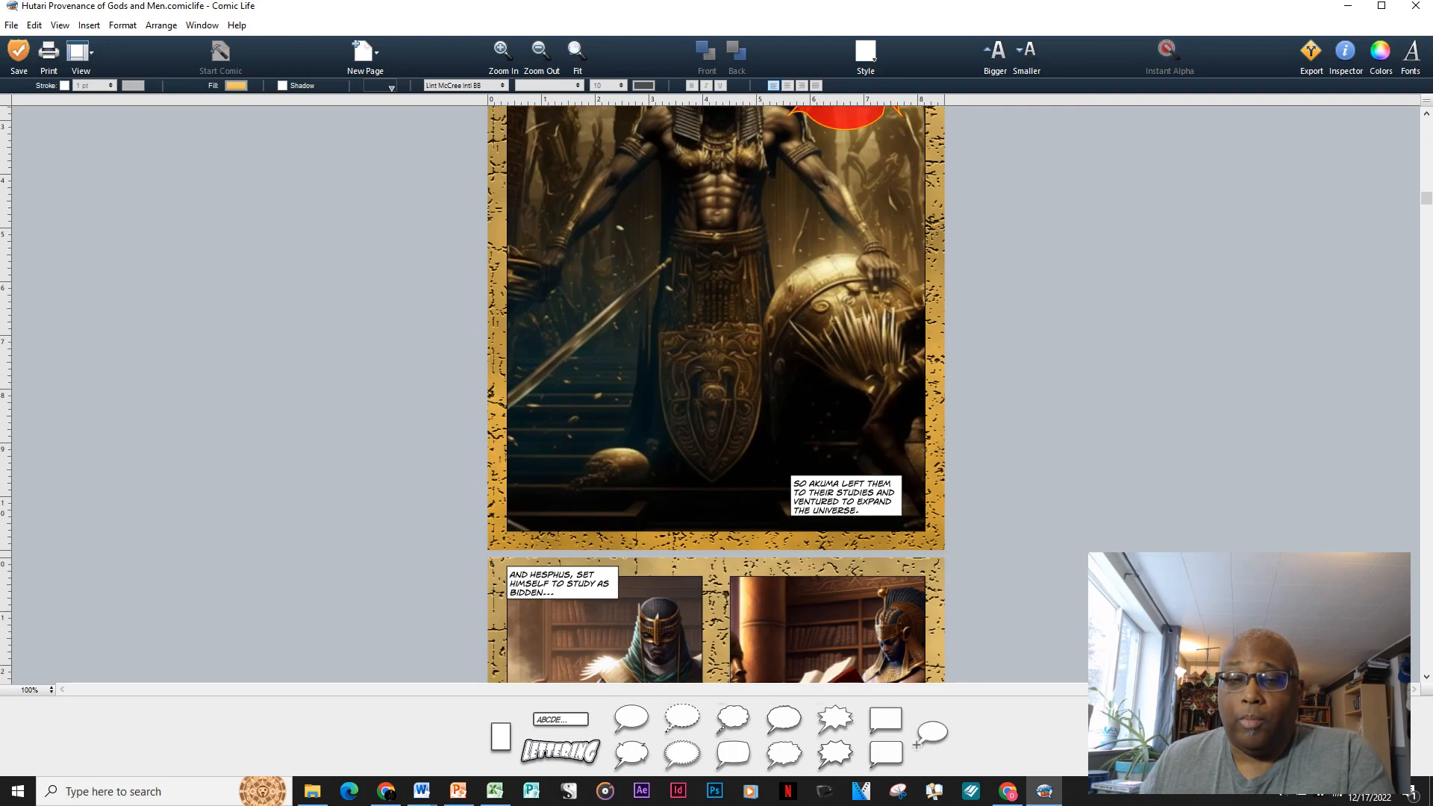
scroll(715, 394, down, 6)
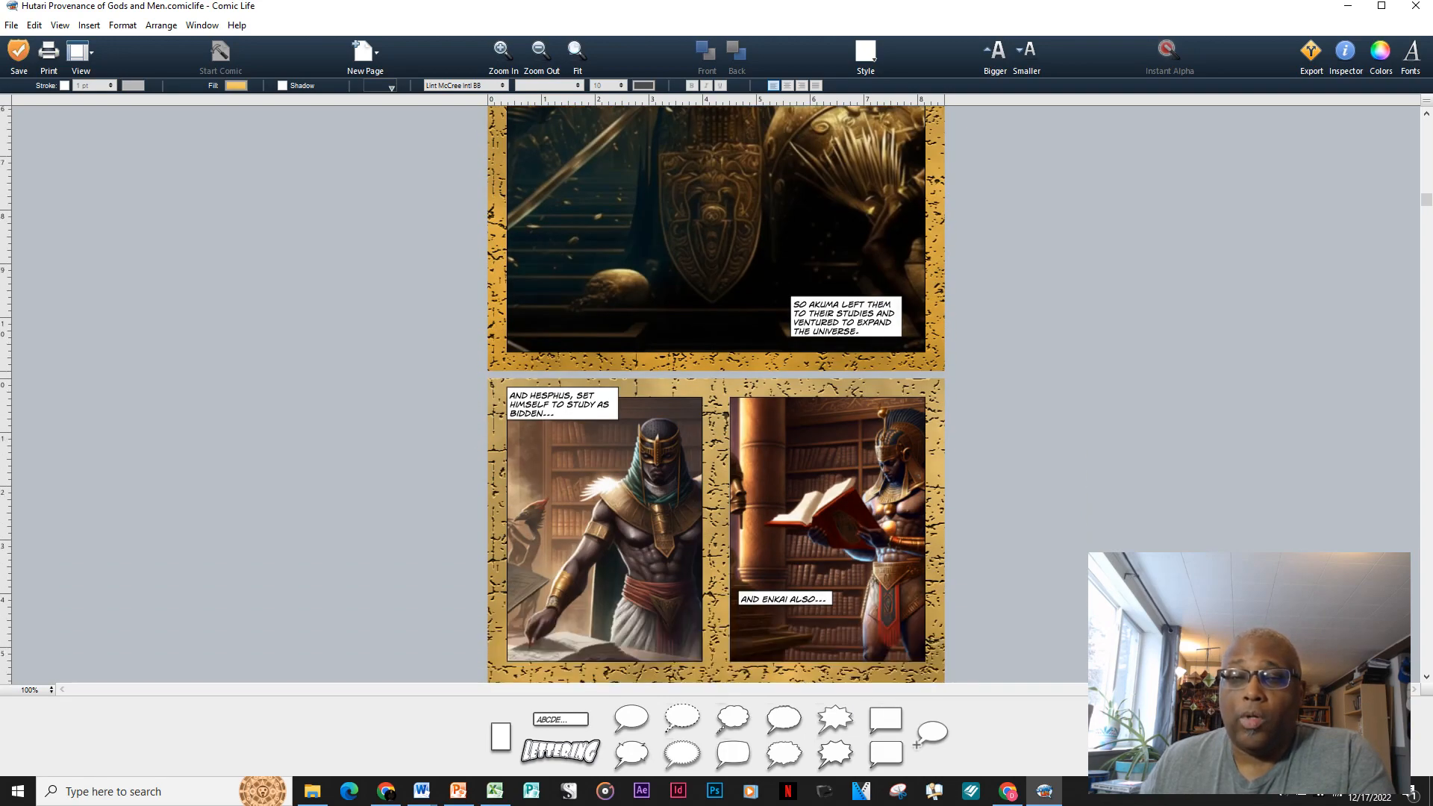
scroll(715, 394, down, 2)
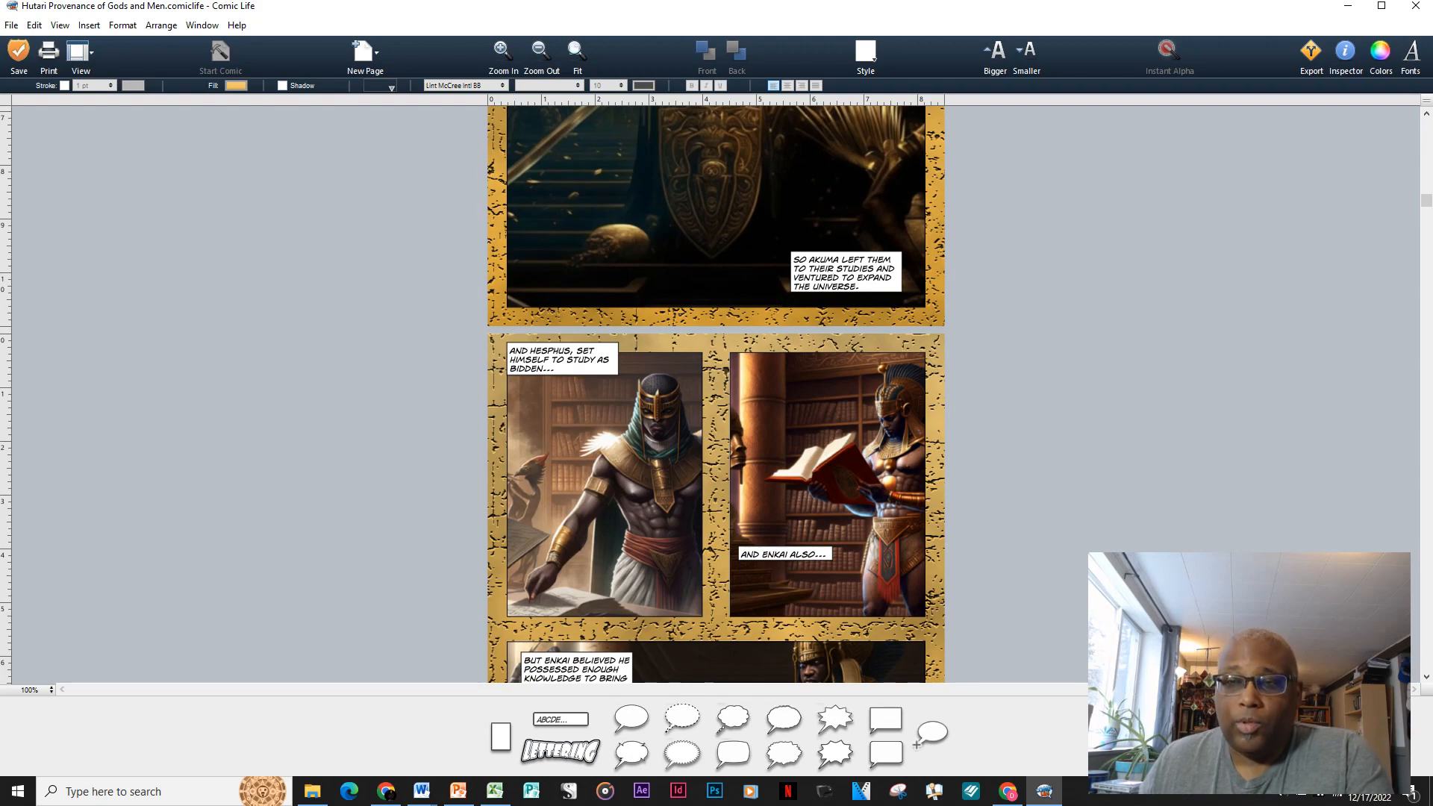
scroll(715, 394, down, 8)
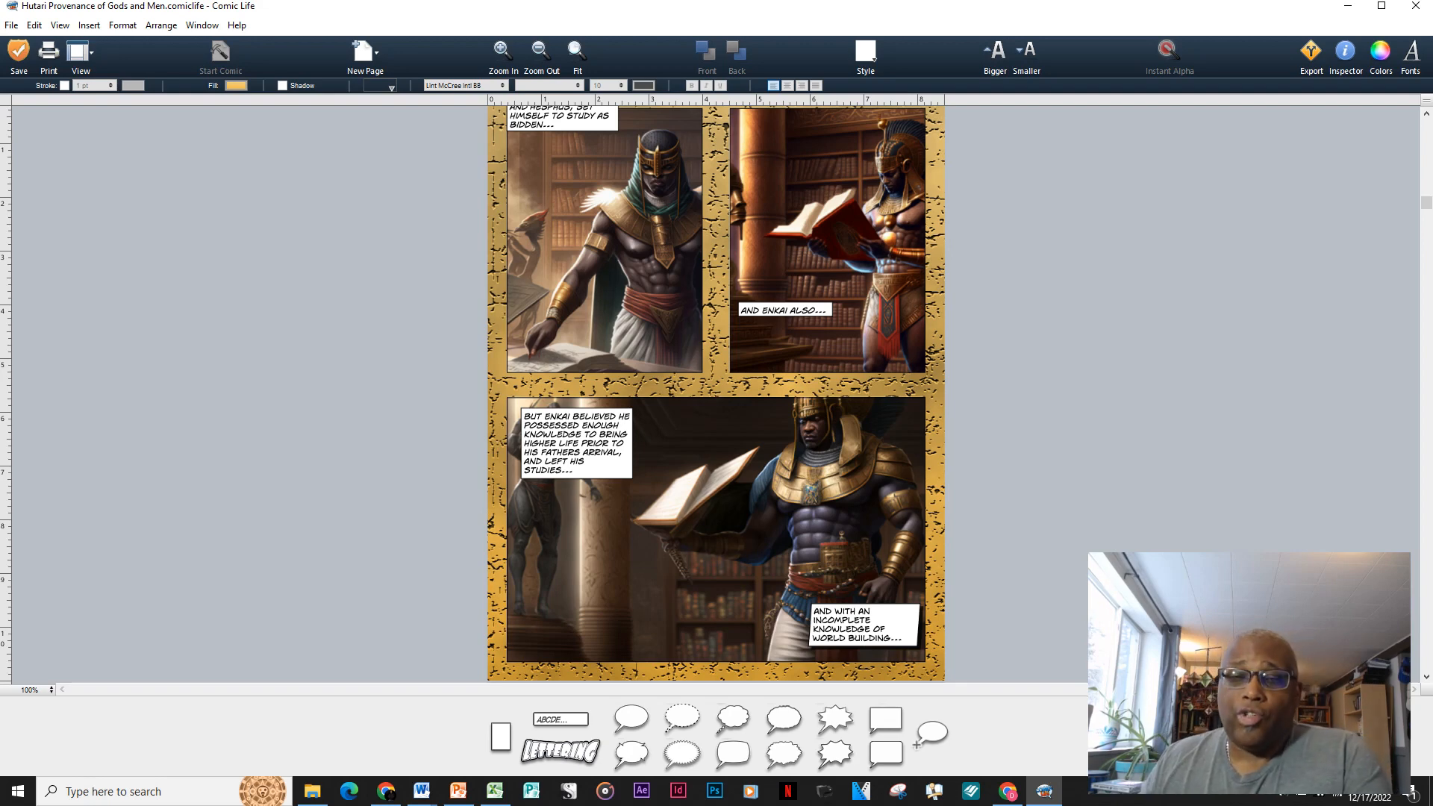
scroll(715, 394, up, 1)
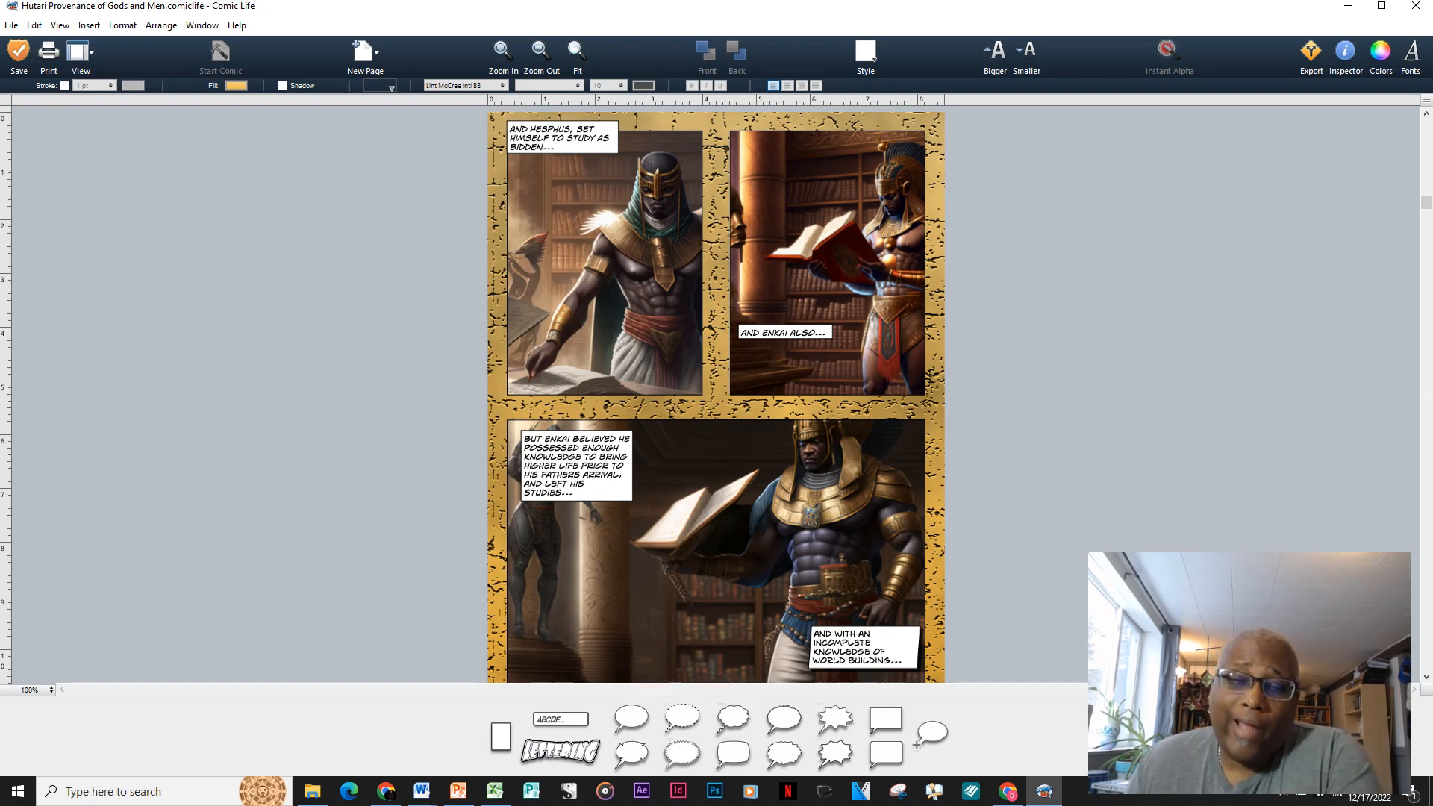
scroll(715, 394, down, 1)
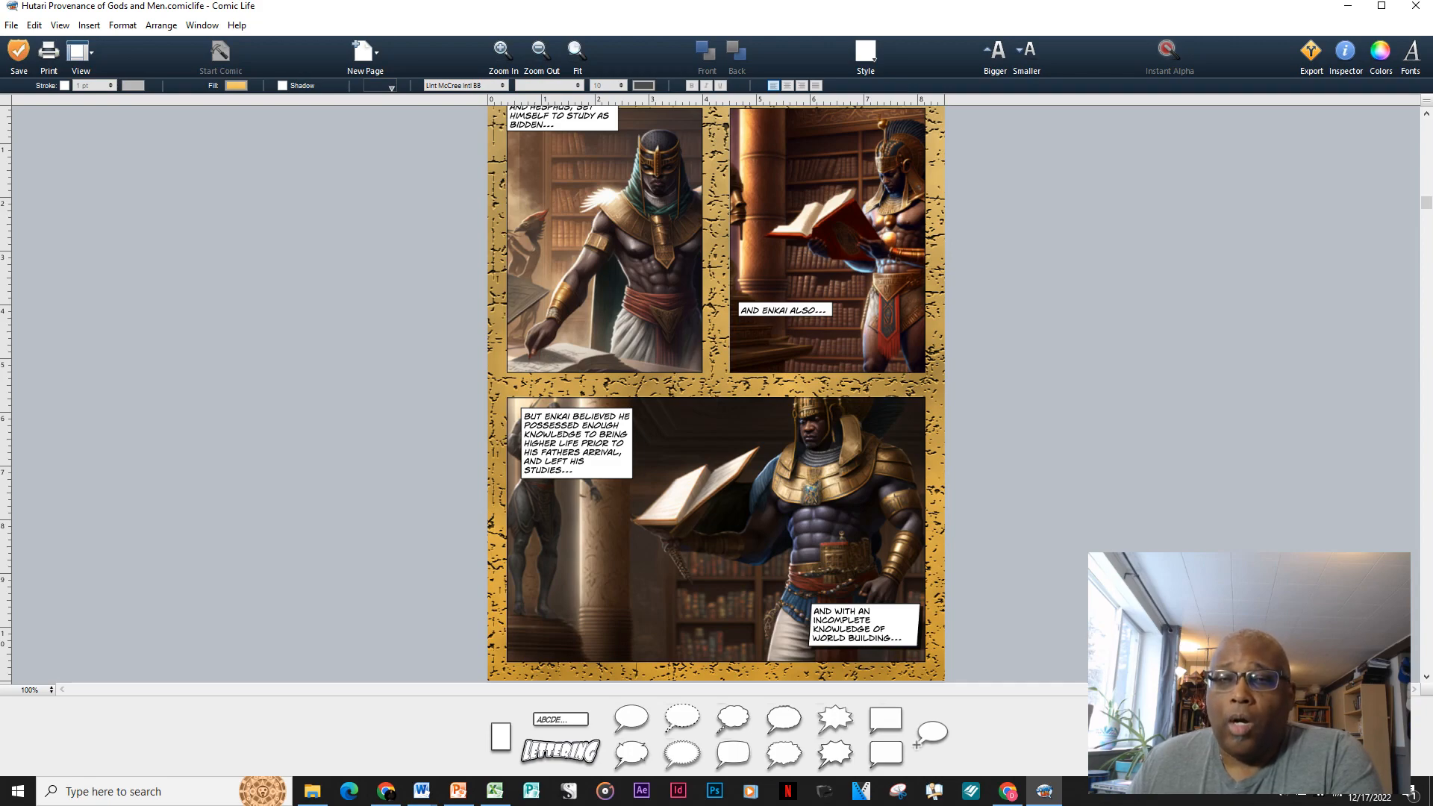
Go back to the page introducing Hesphus and Enkai and examine its three panels and captions.
scroll(715, 394, up, 15)
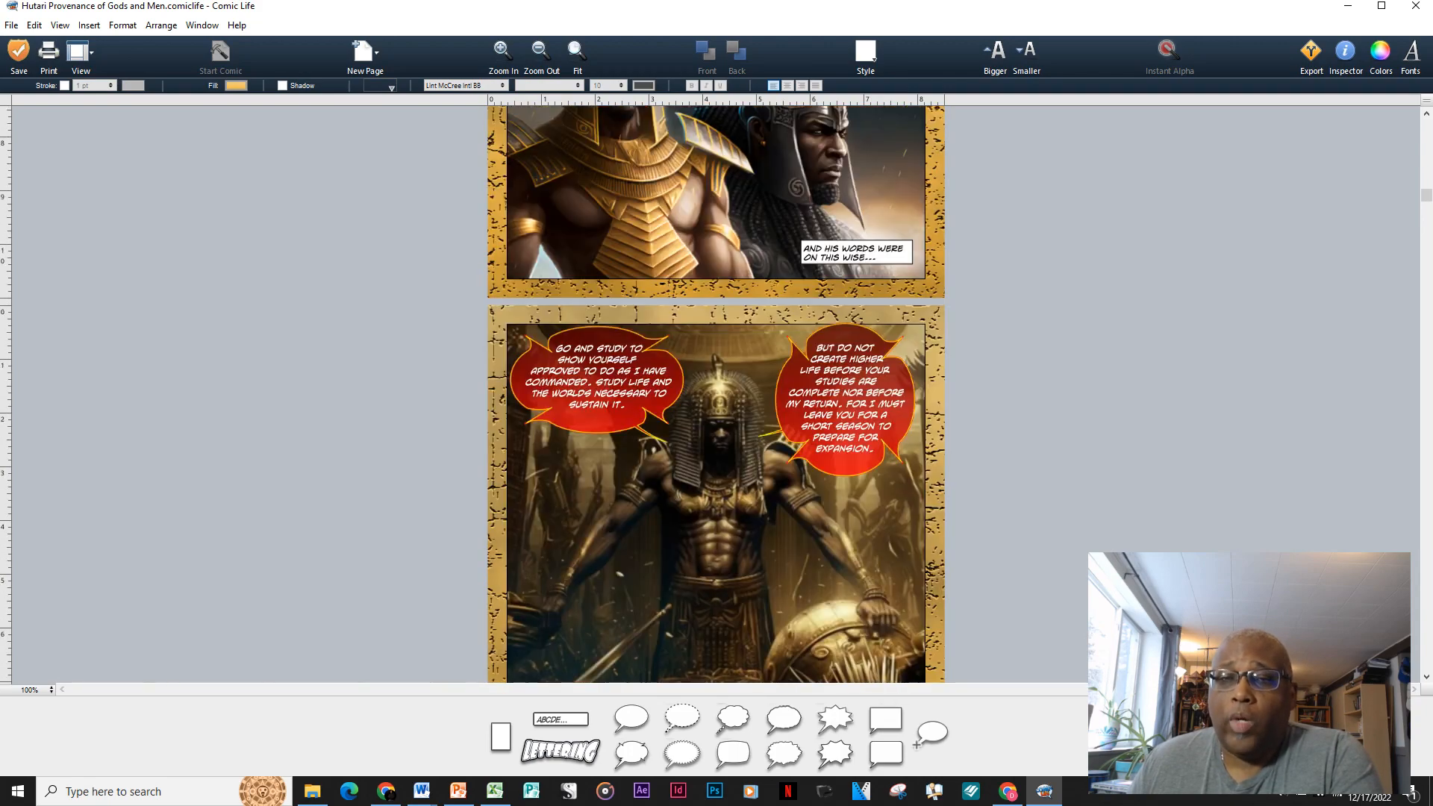
scroll(715, 394, up, 3)
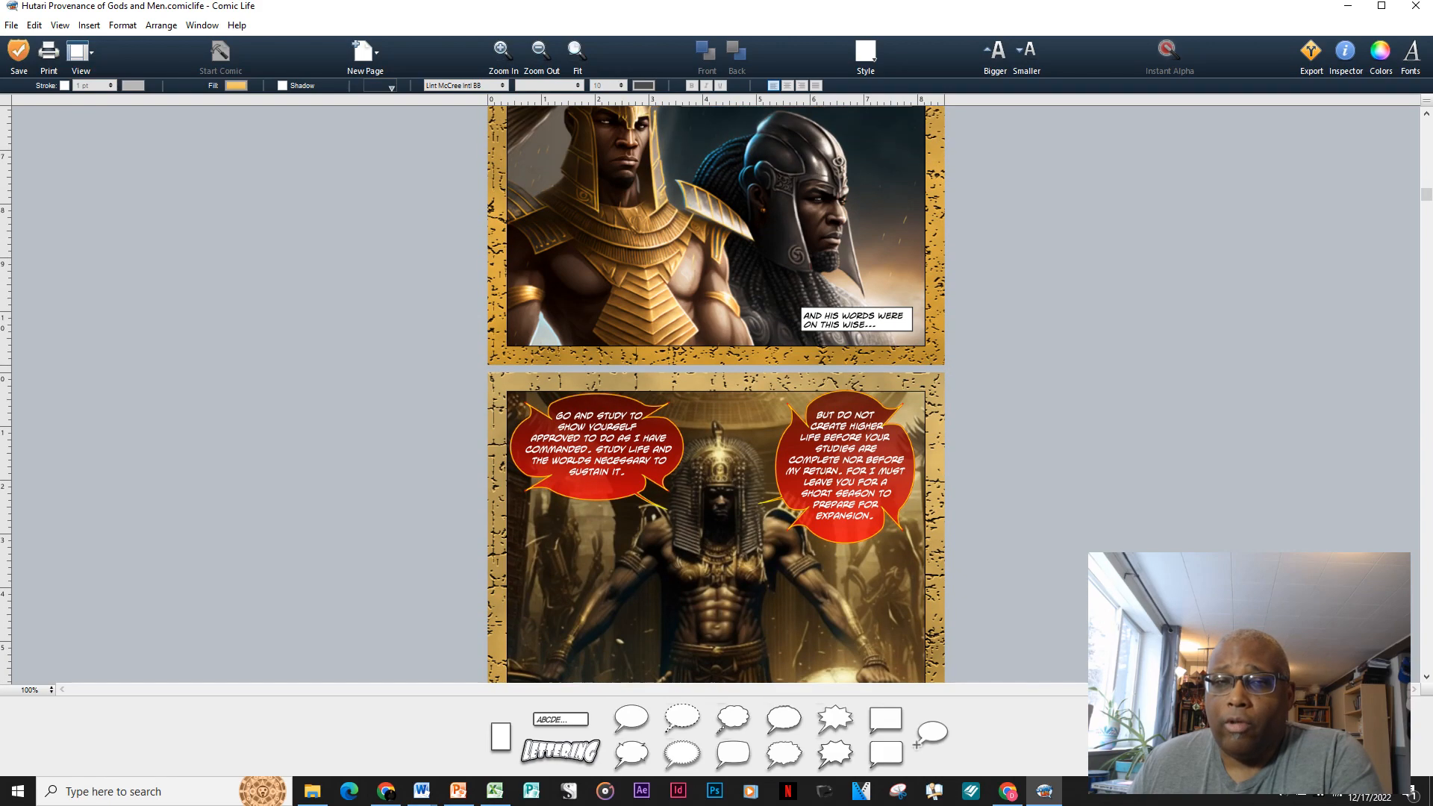
scroll(715, 394, up, 5)
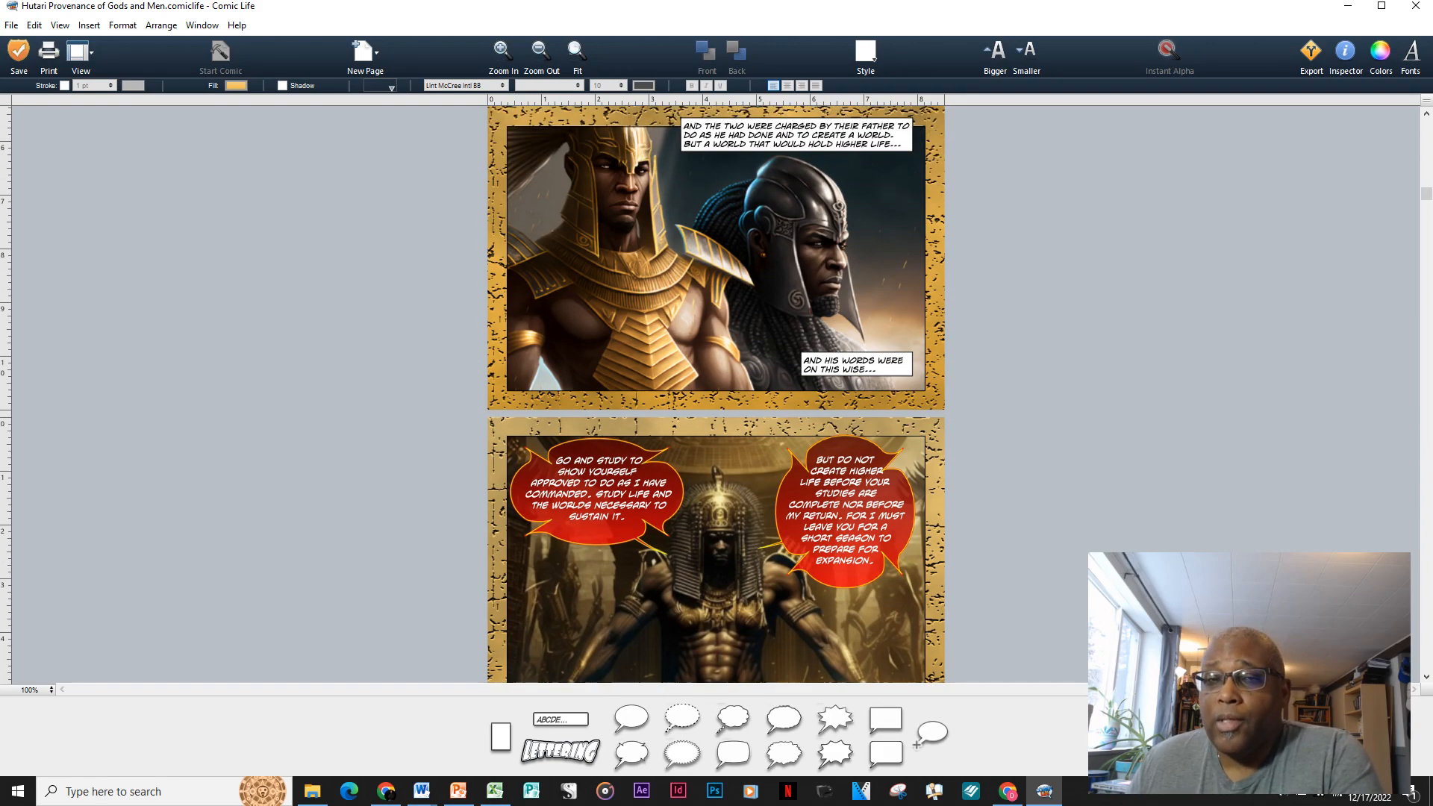
scroll(715, 394, up, 3)
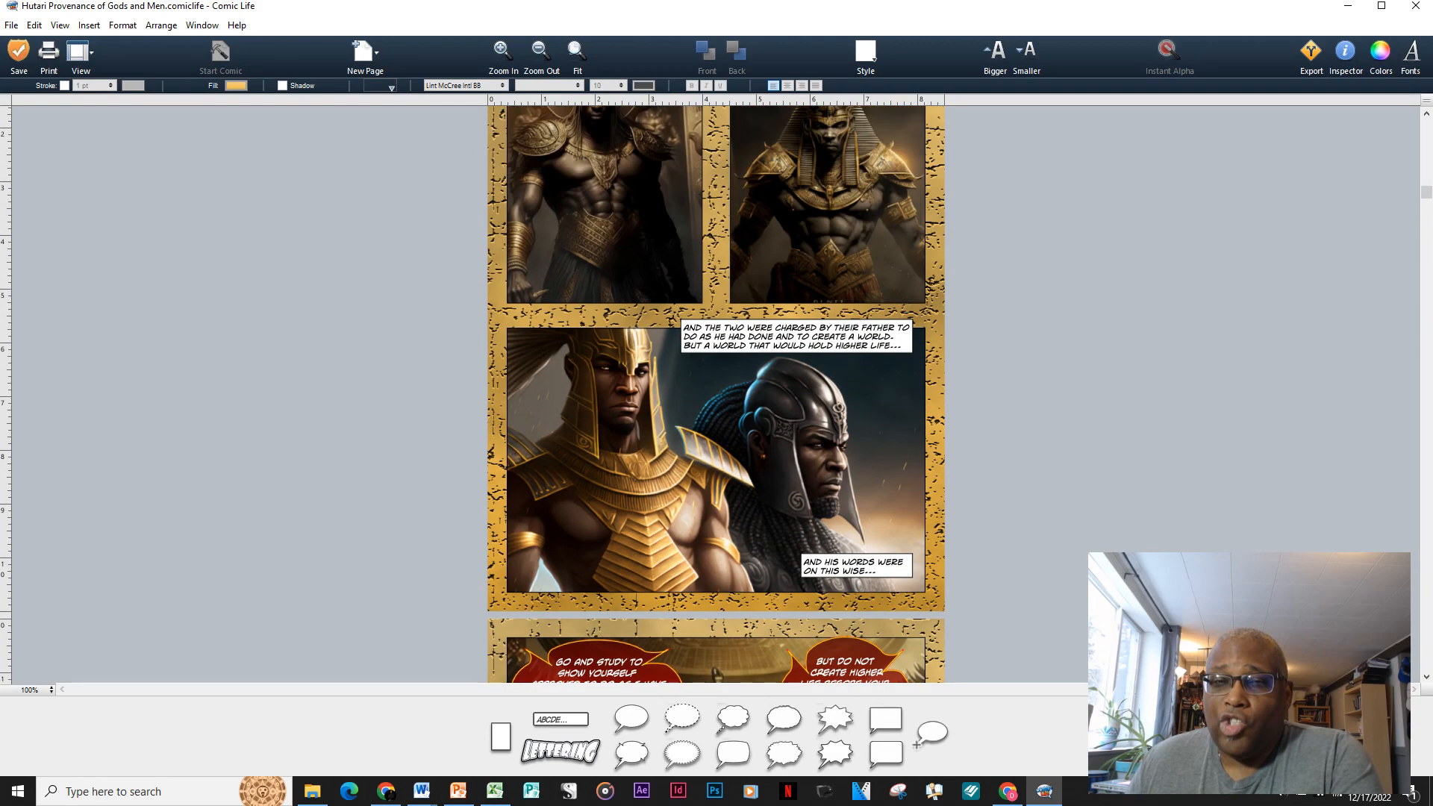
scroll(714, 394, up, 3)
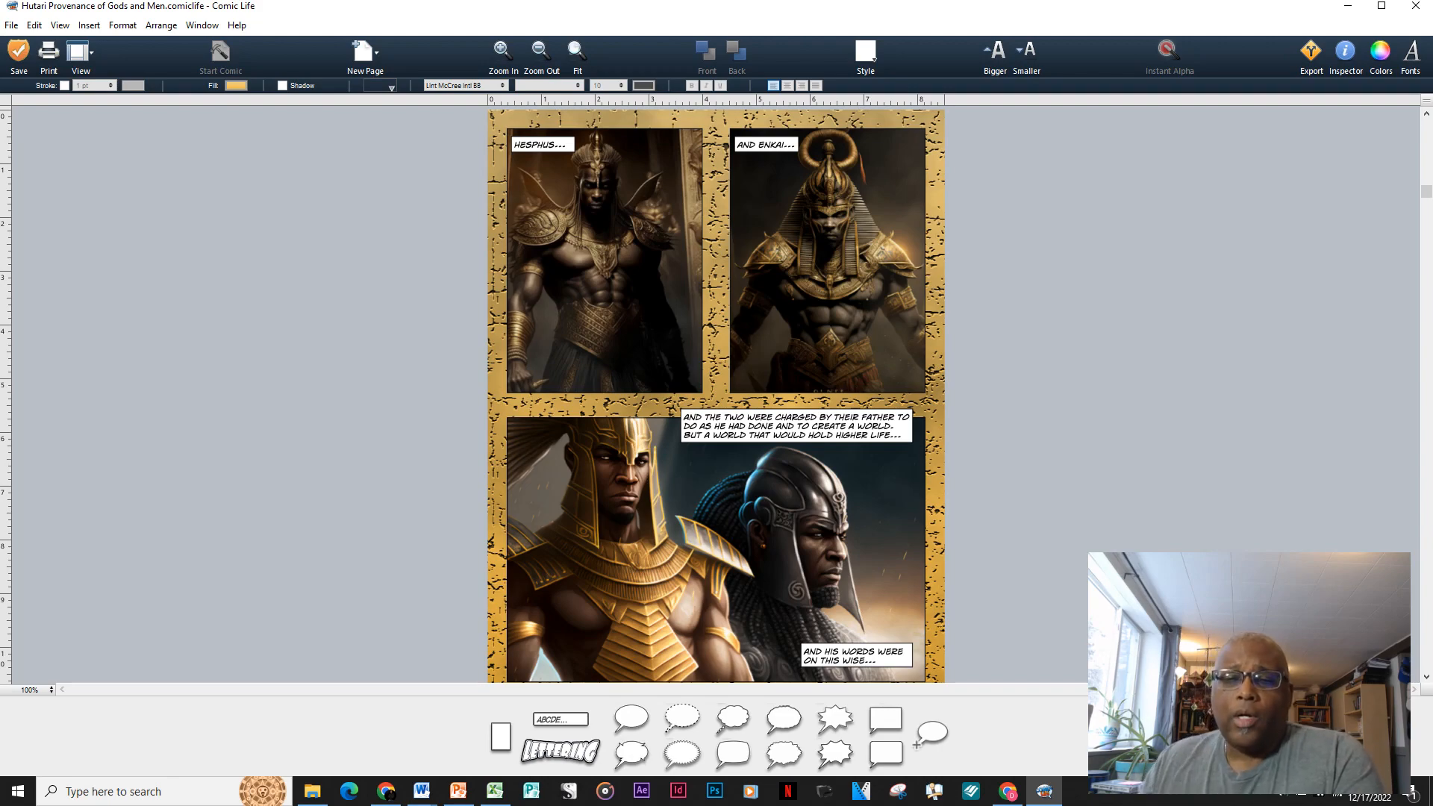
scroll(715, 394, down, 2)
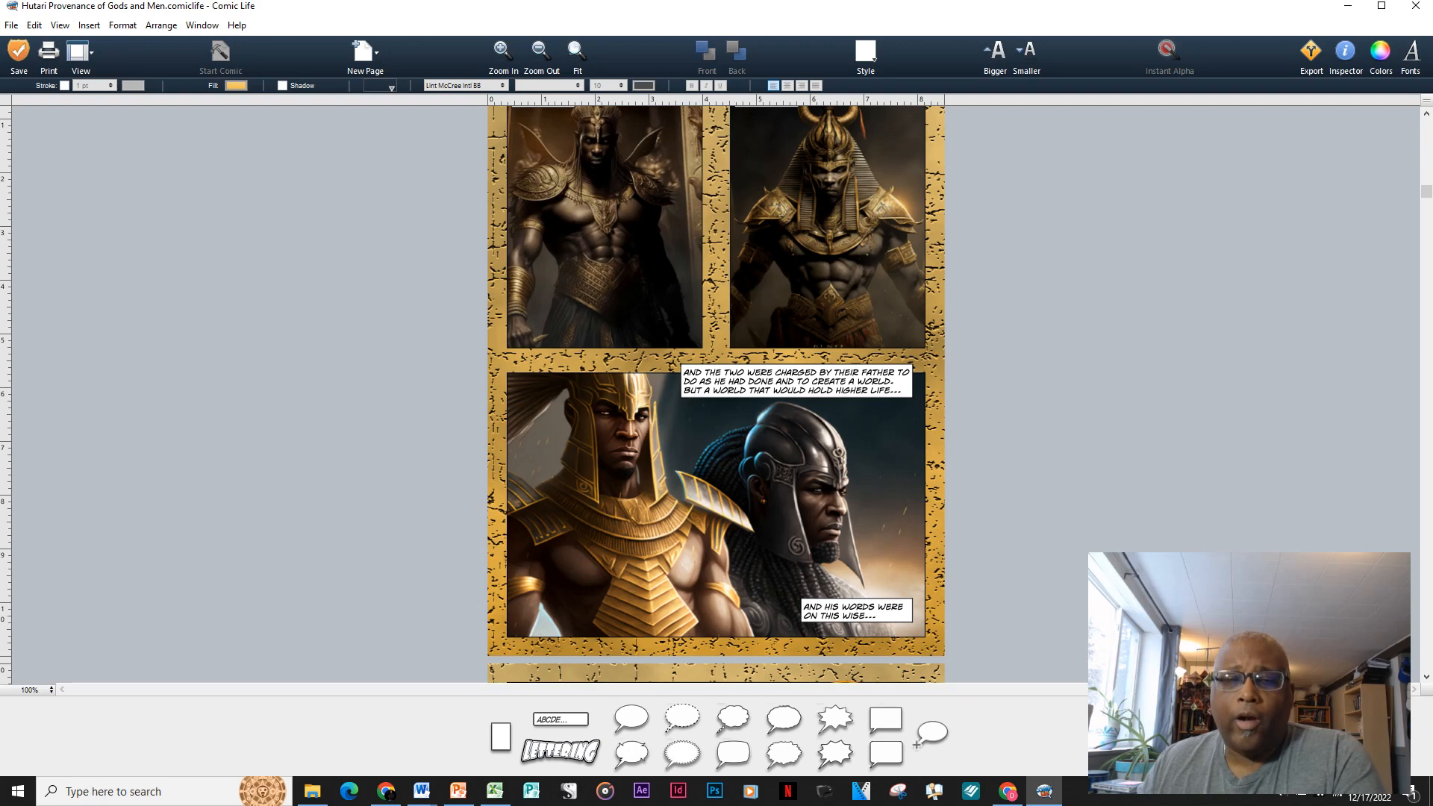
scroll(715, 394, up, 1)
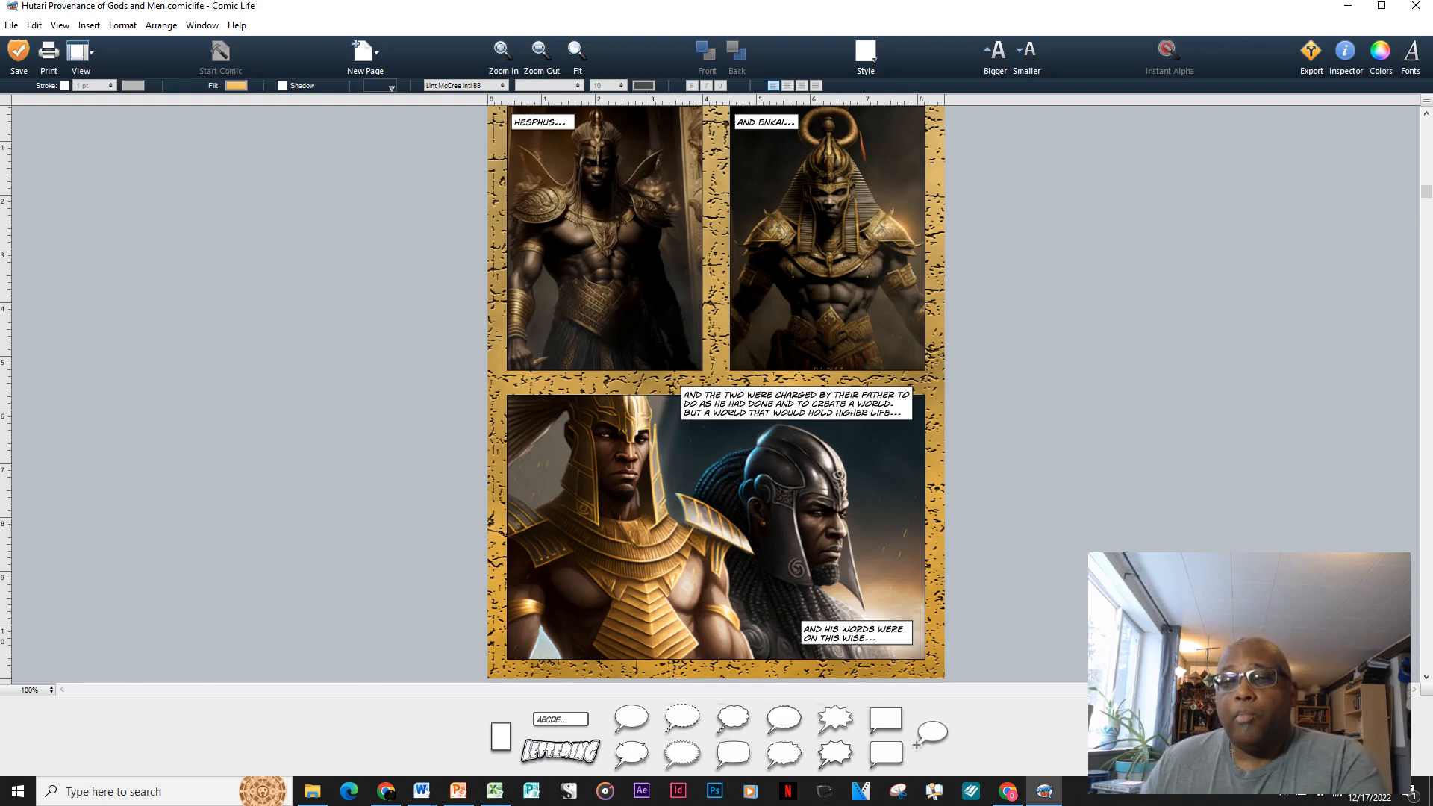
Compare the Hesphus and Enkai introduction page with the red-balloon page and the library page after it.
scroll(715, 394, down, 5)
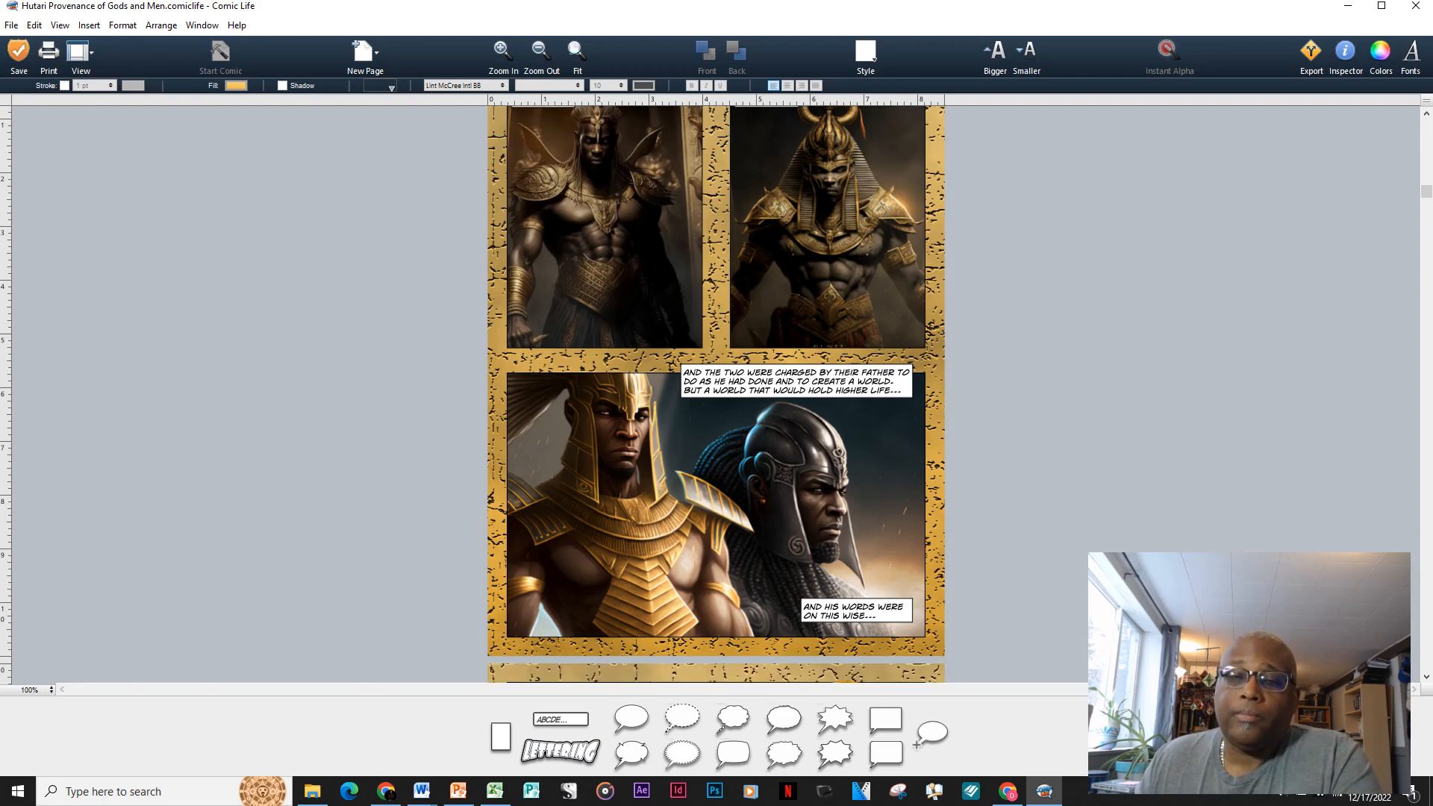
scroll(715, 394, down, 5)
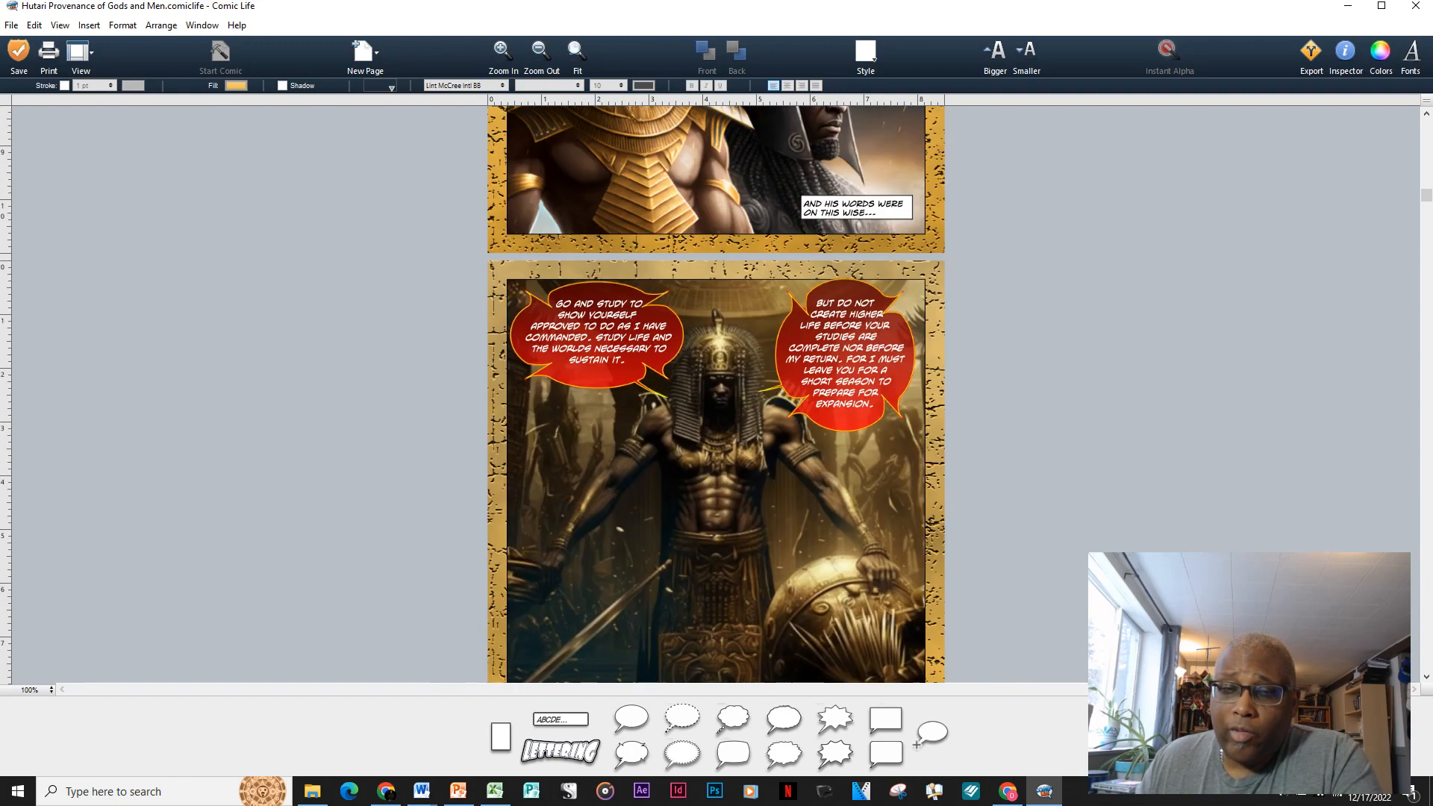
scroll(715, 394, down, 4)
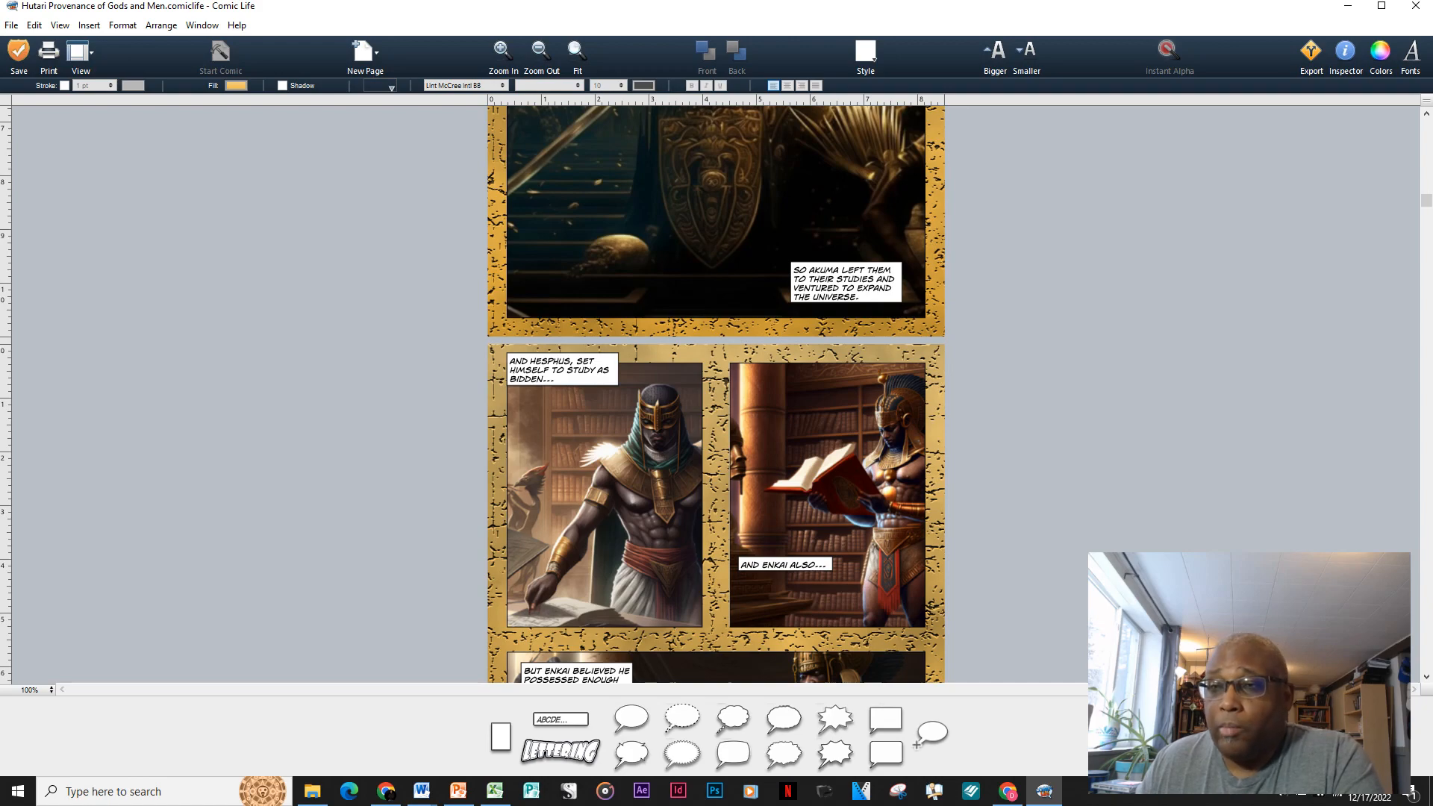
scroll(715, 394, up, 20)
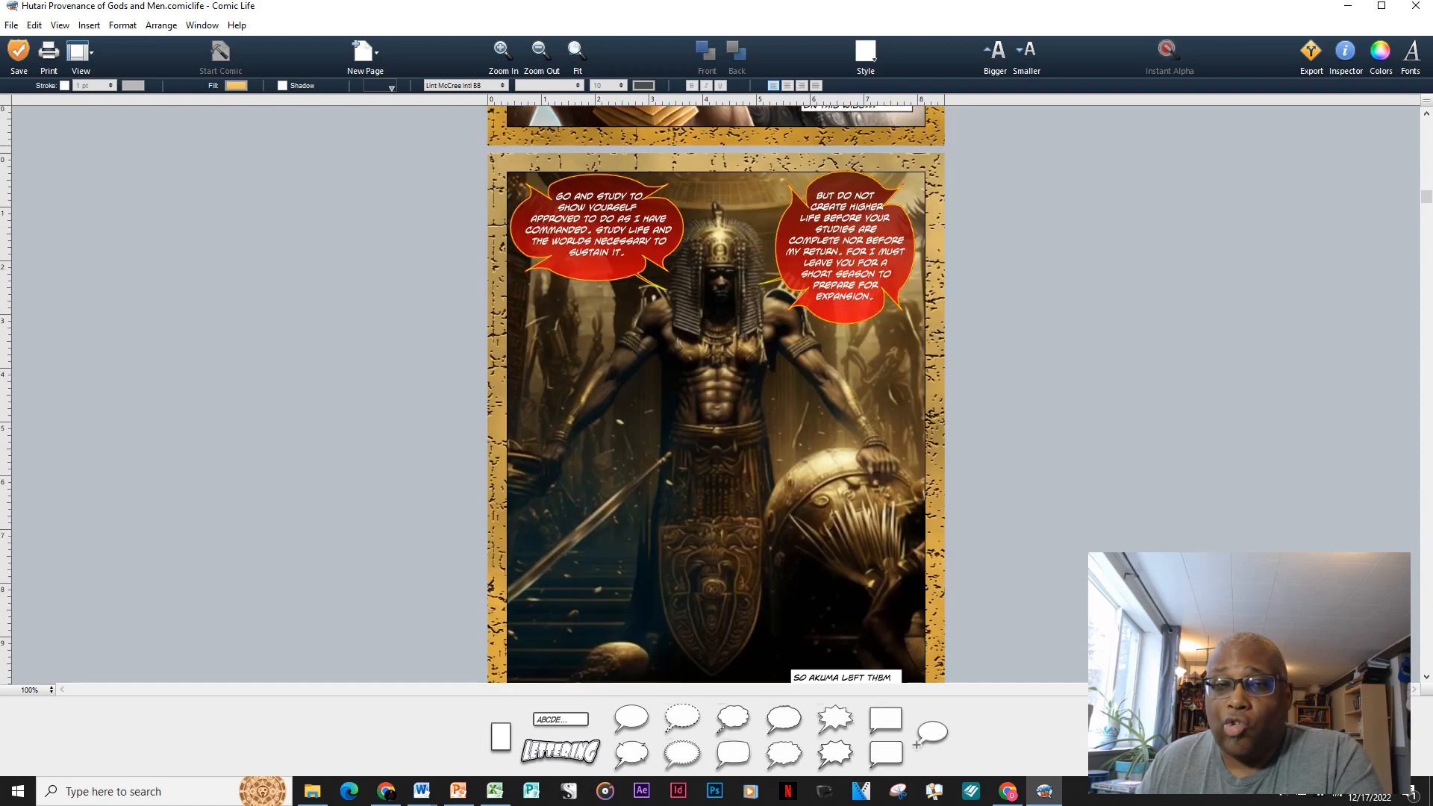
scroll(715, 394, down, 10)
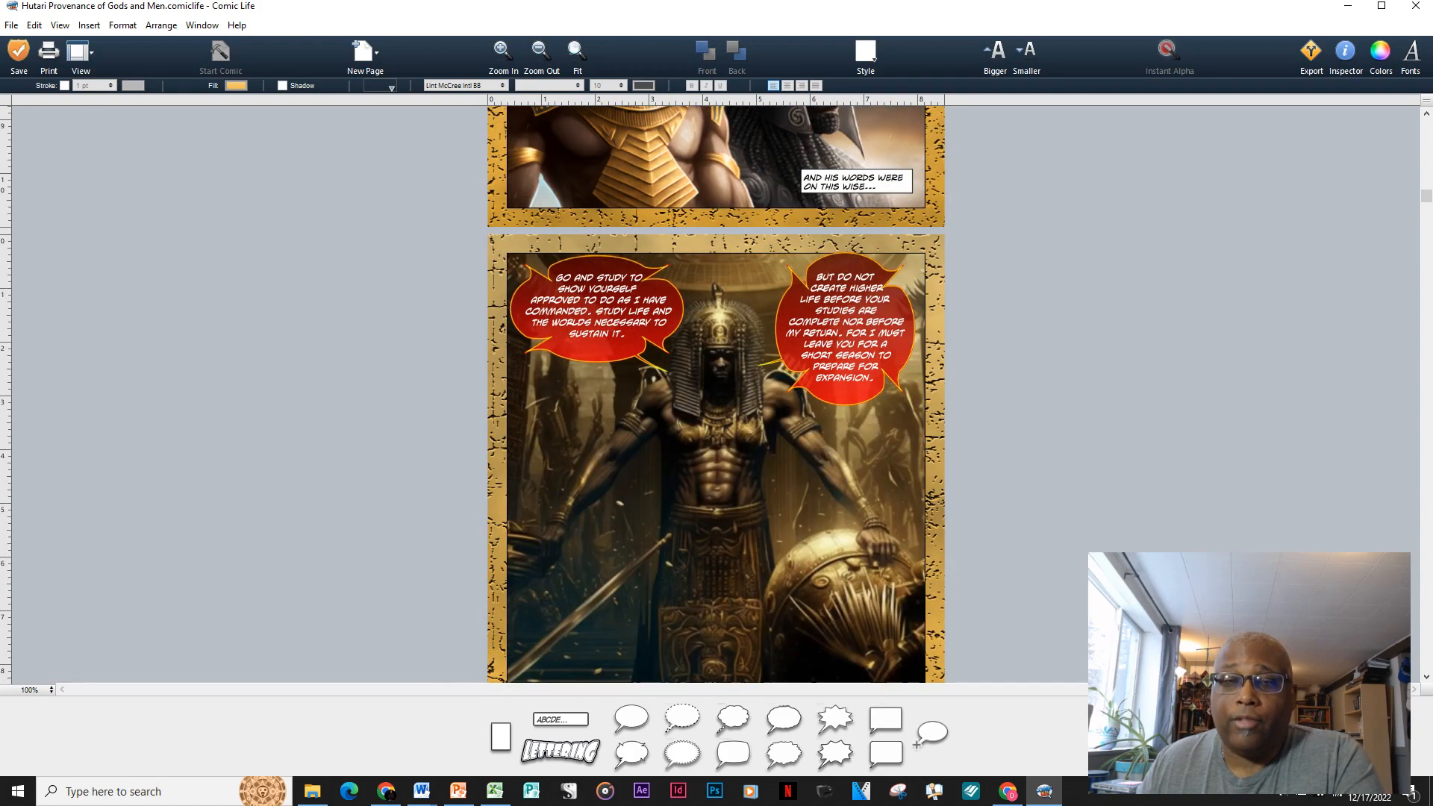
scroll(715, 394, up, 5)
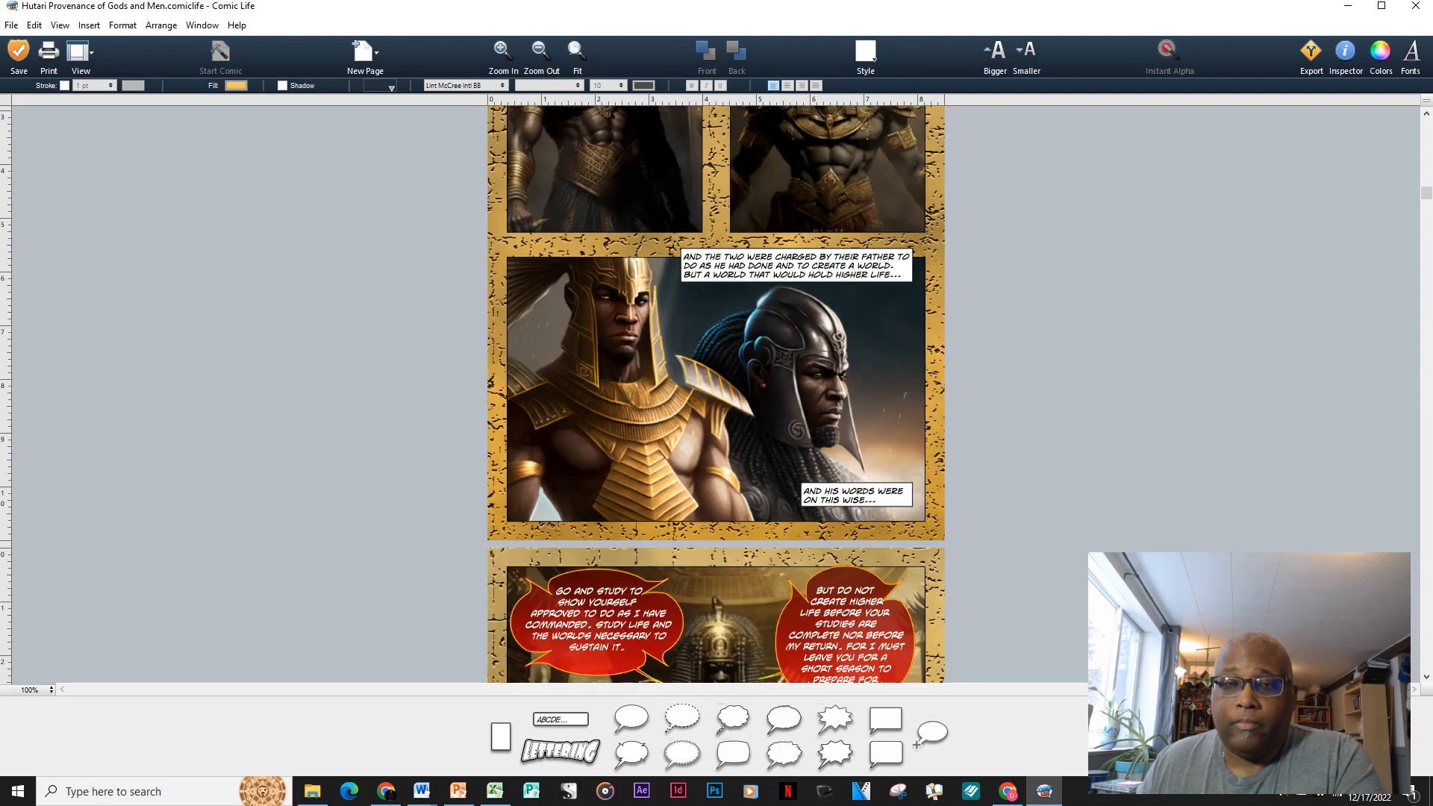
Review the comic from the two brothers' shared panel through Akuma's red-balloon page to the library study page.
scroll(715, 394, up, 2)
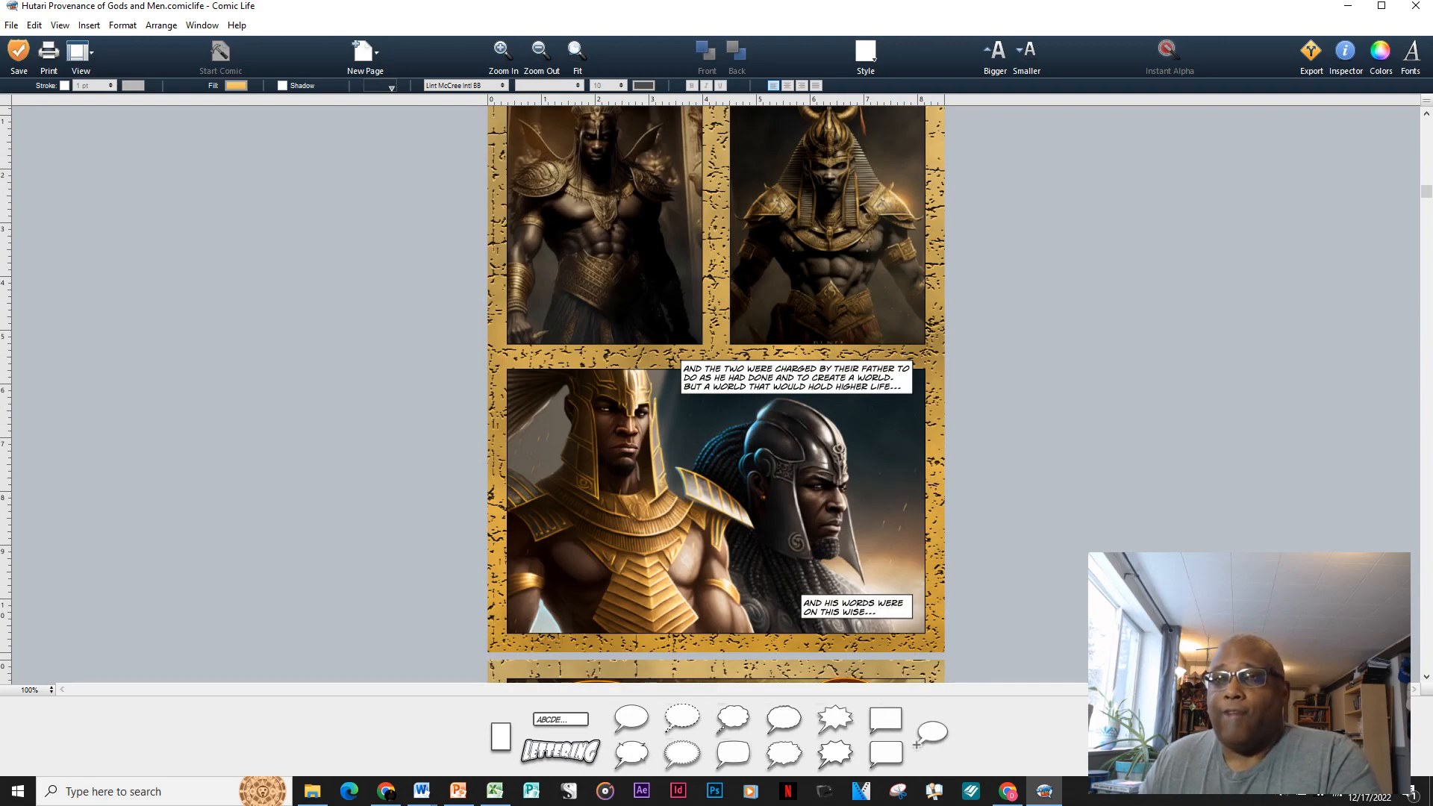
scroll(715, 394, down, 5)
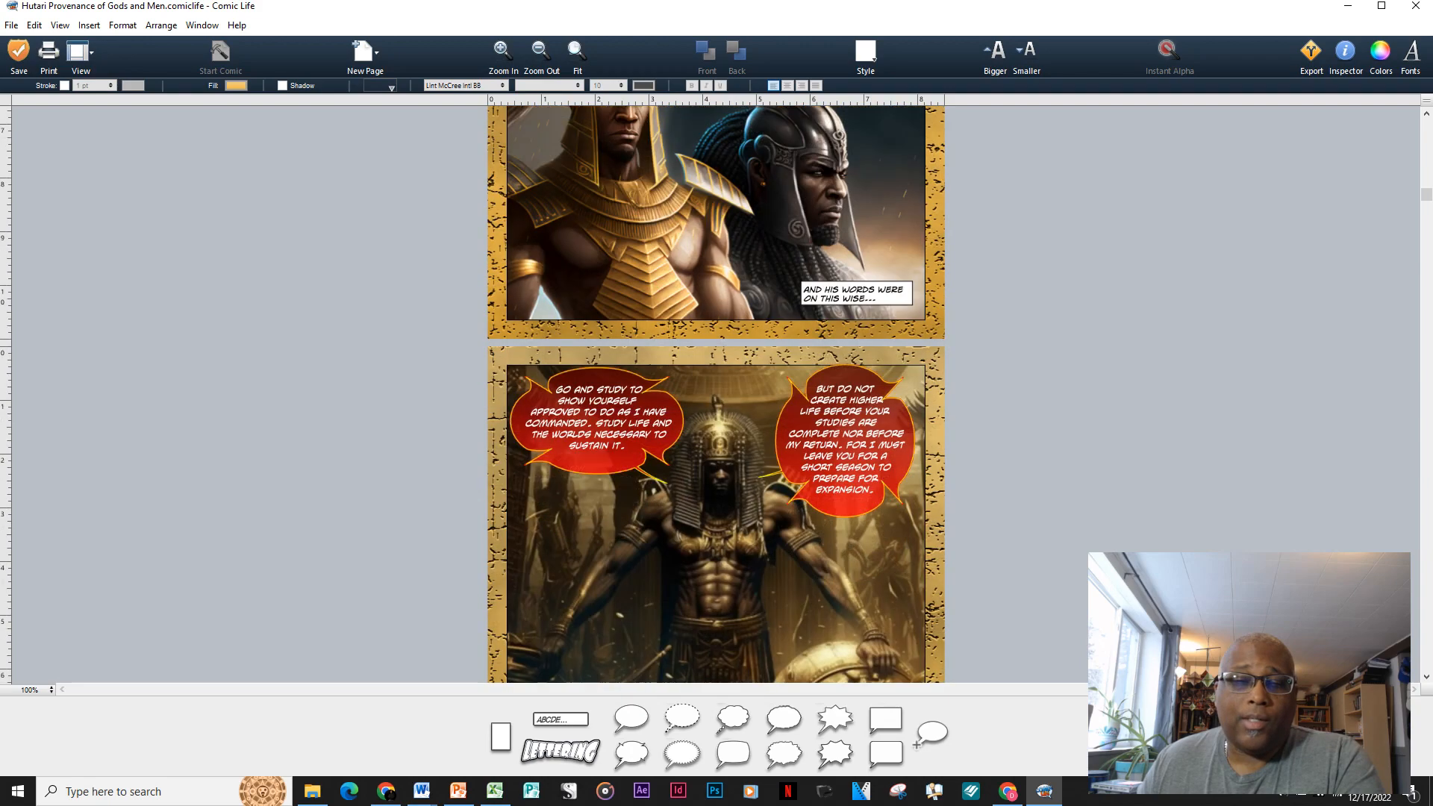
scroll(714, 394, down, 3)
scroll(715, 394, down, 1)
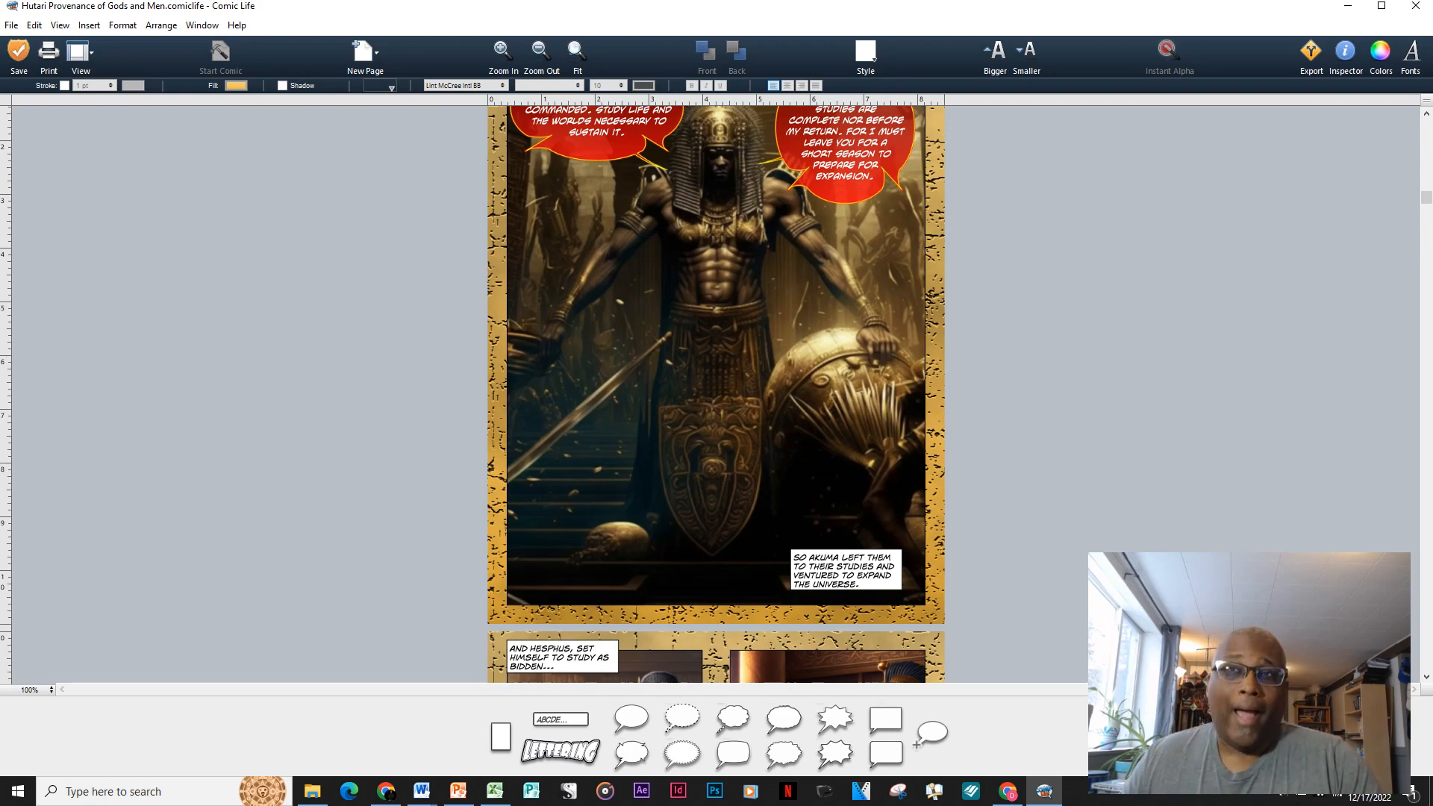
scroll(714, 394, down, 4)
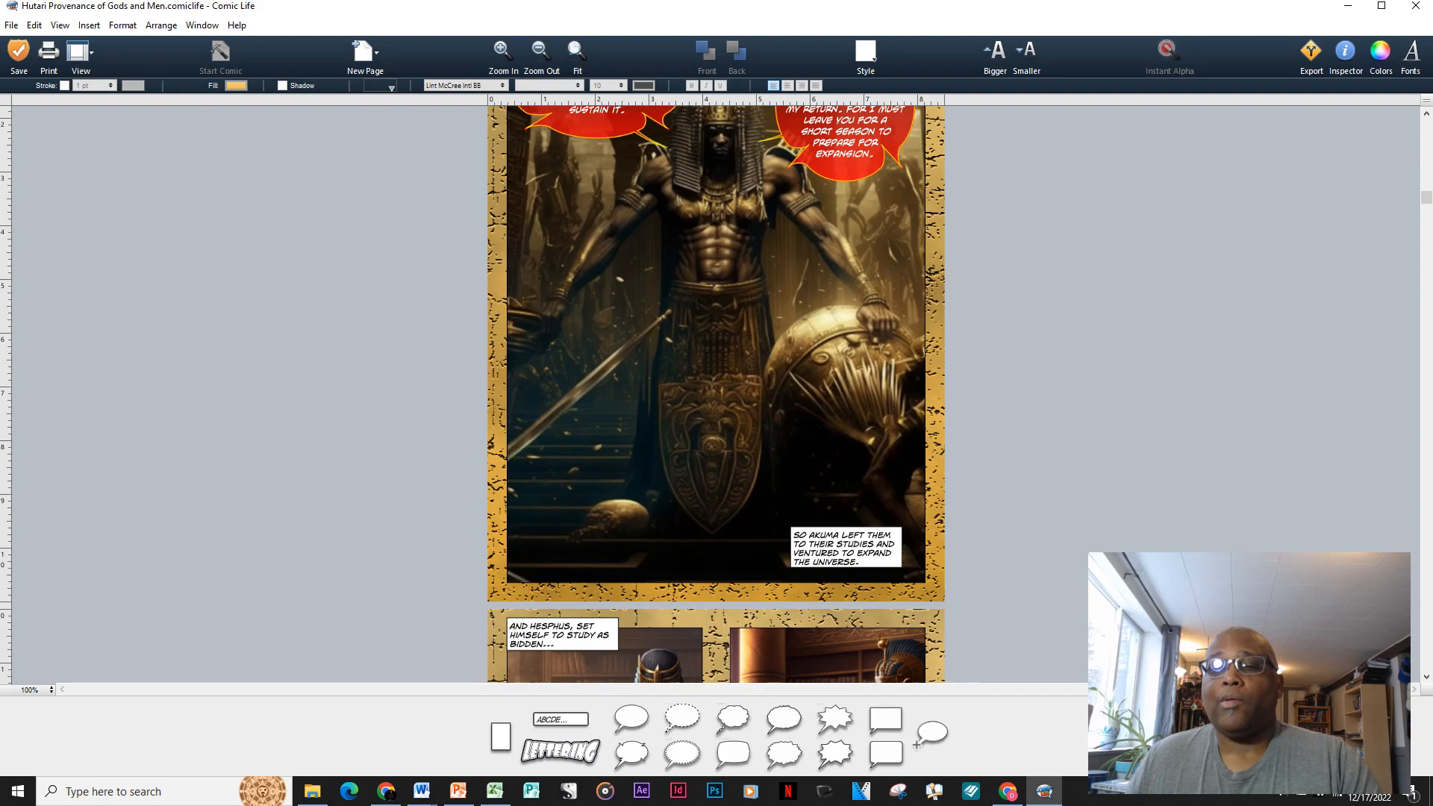
scroll(715, 394, down, 4)
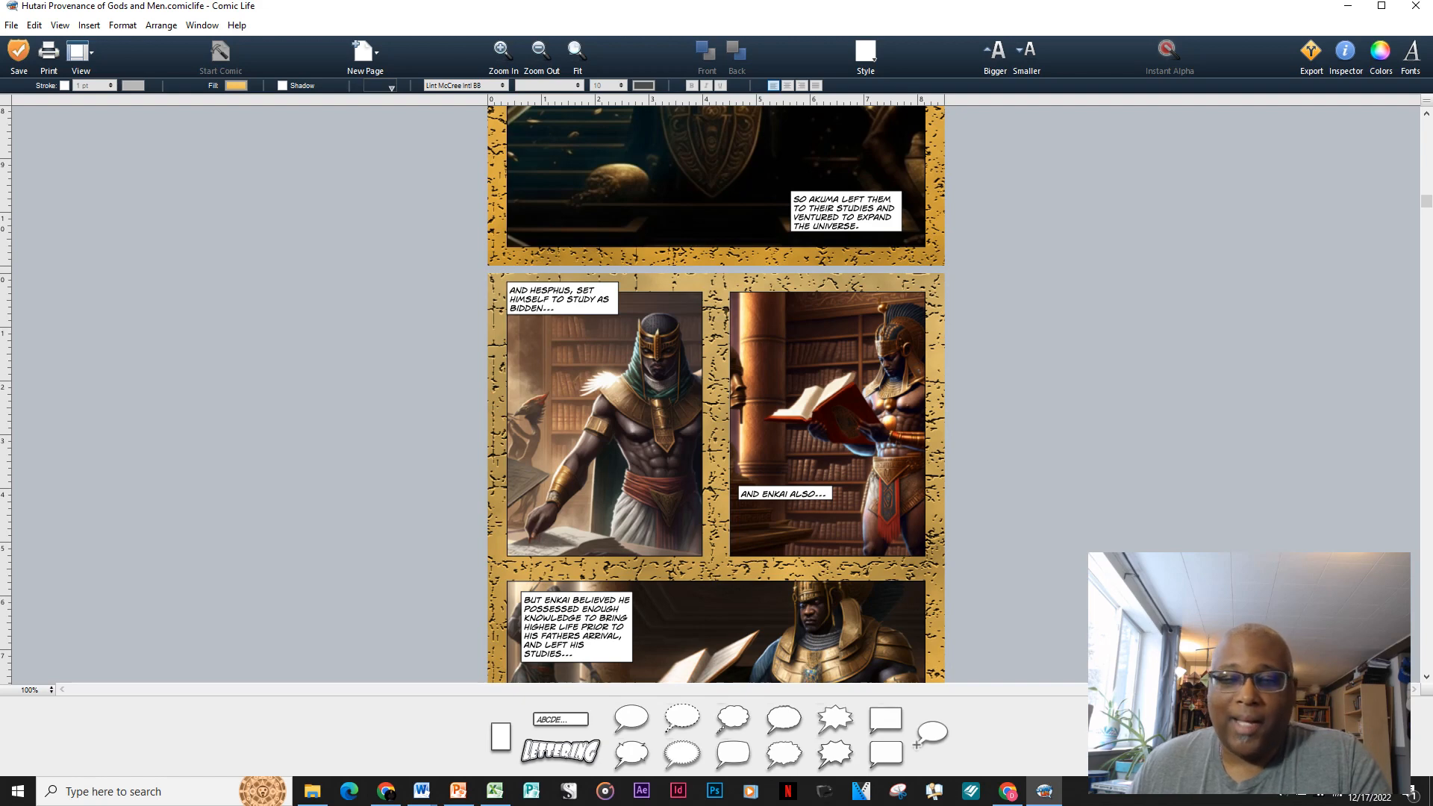
scroll(715, 394, down, 3)
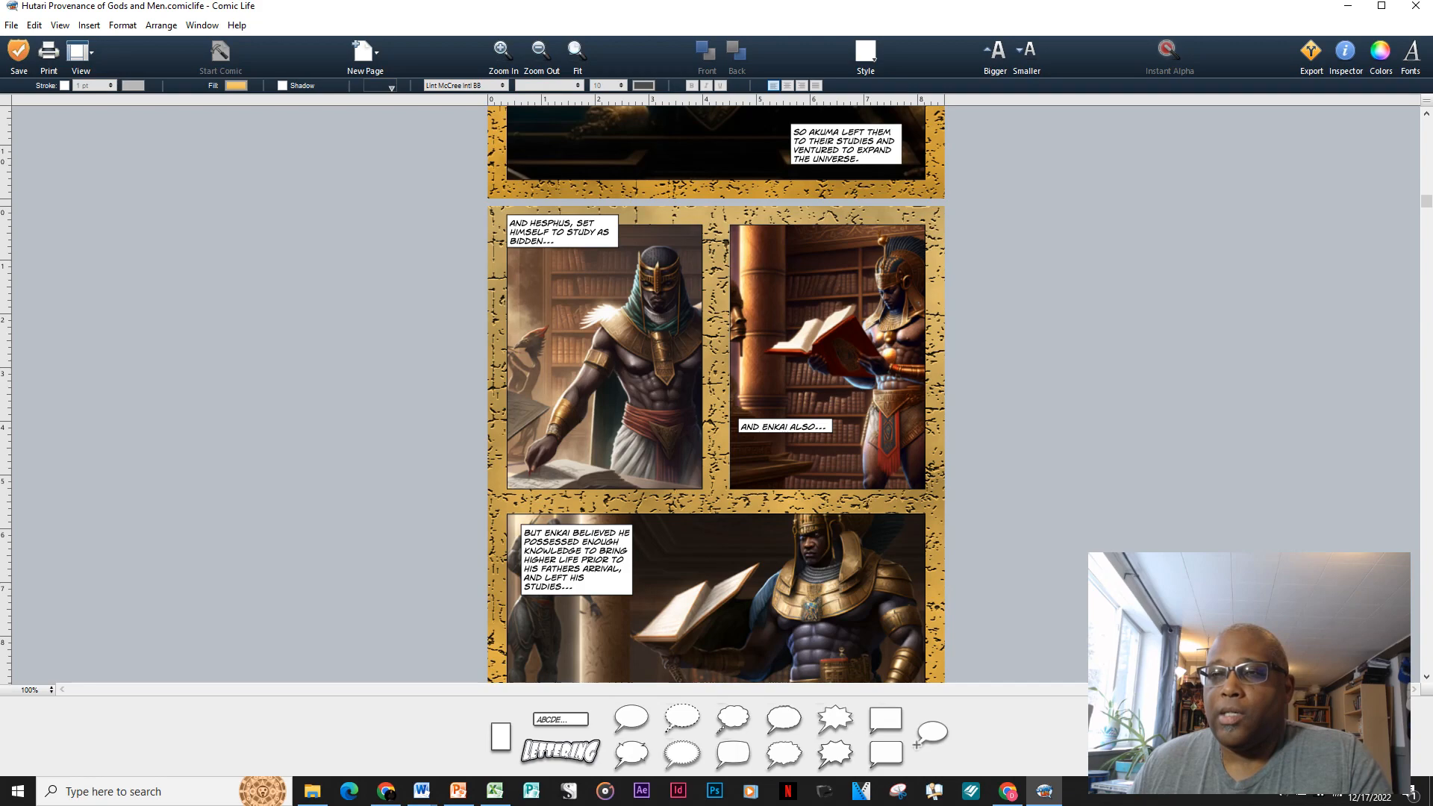
Return to the black hole page and reread the pages from the Hesphus and Enkai introduction to the library scene.
scroll(715, 394, up, 15)
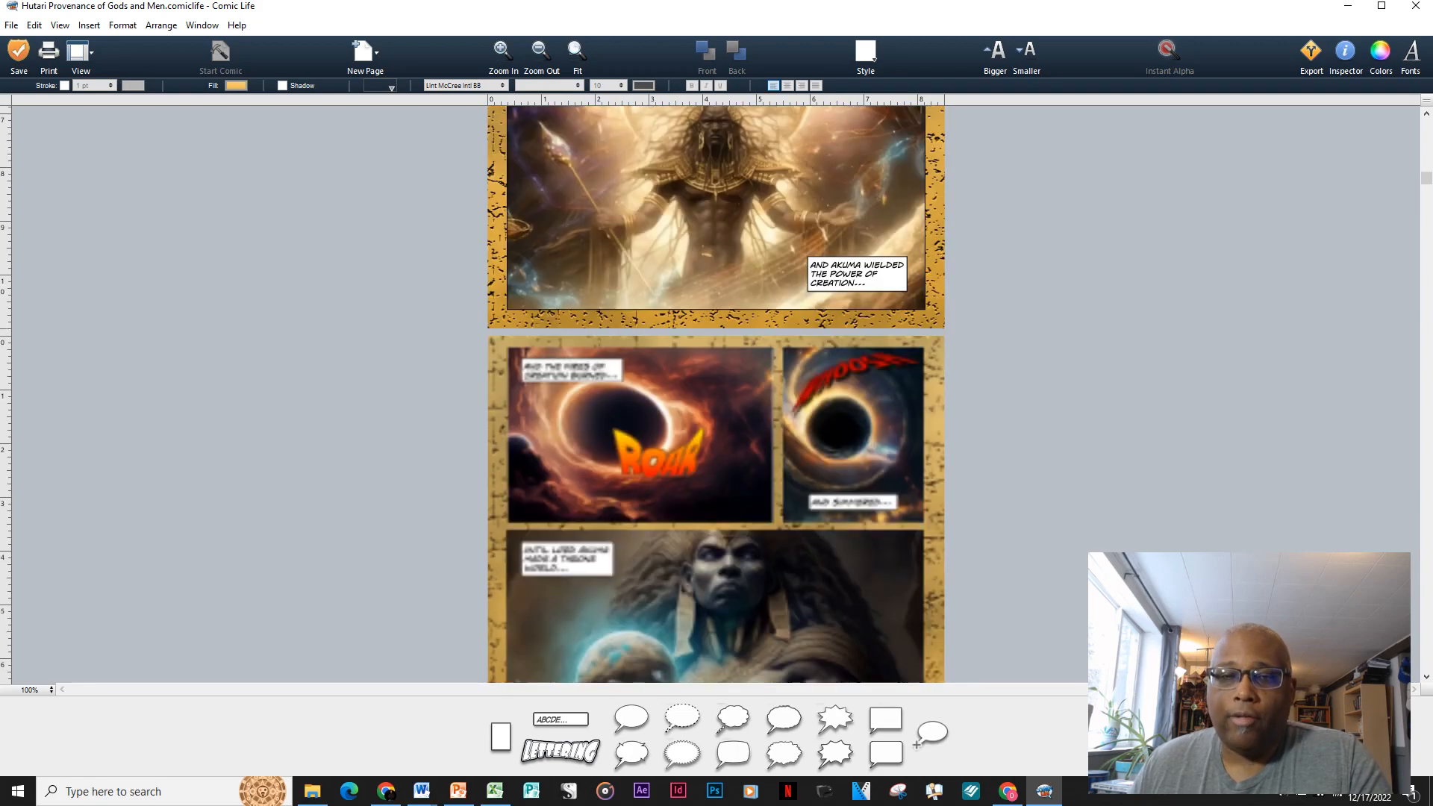
scroll(714, 394, down, 12)
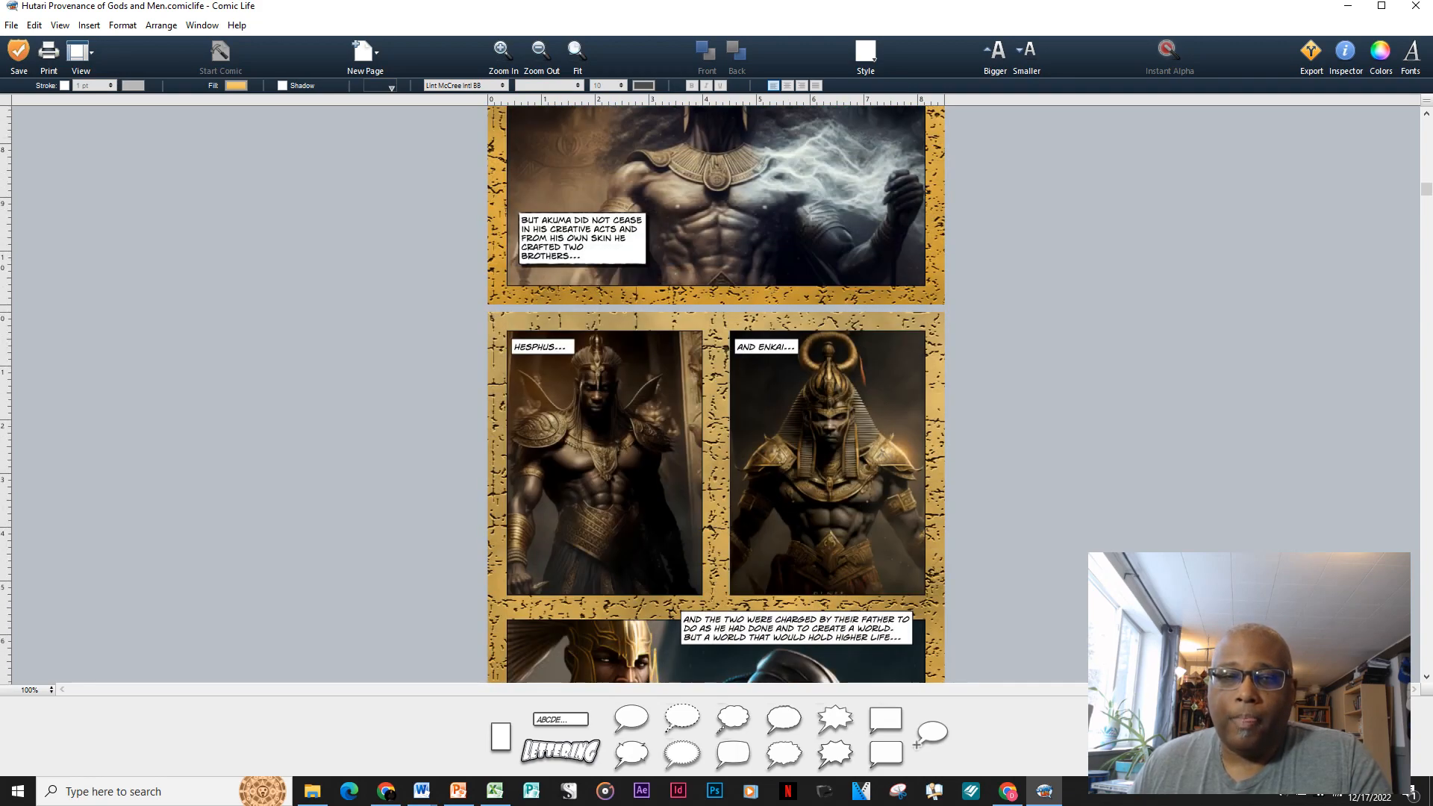
scroll(715, 394, down, 6)
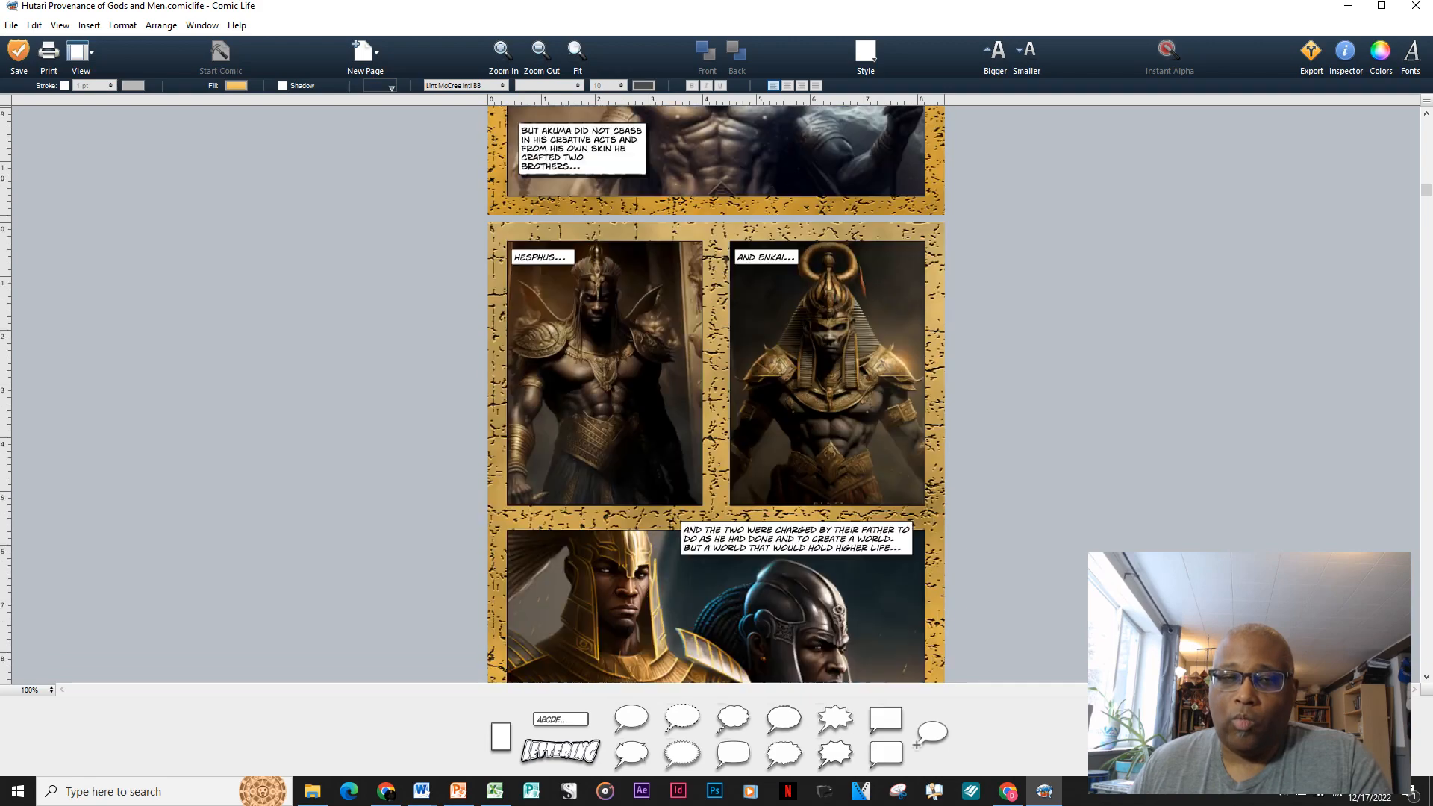
scroll(715, 394, down, 6)
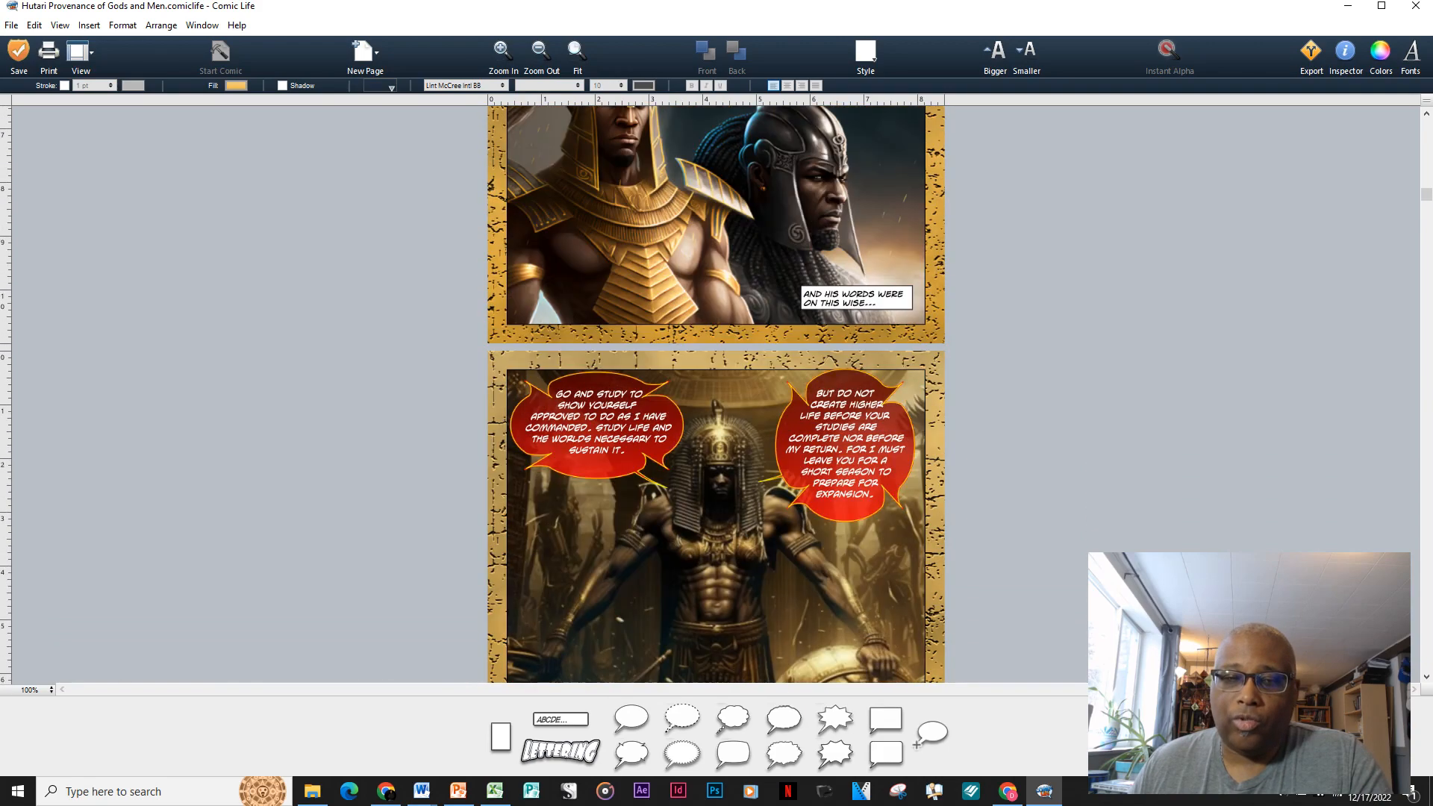
scroll(714, 394, down, 4)
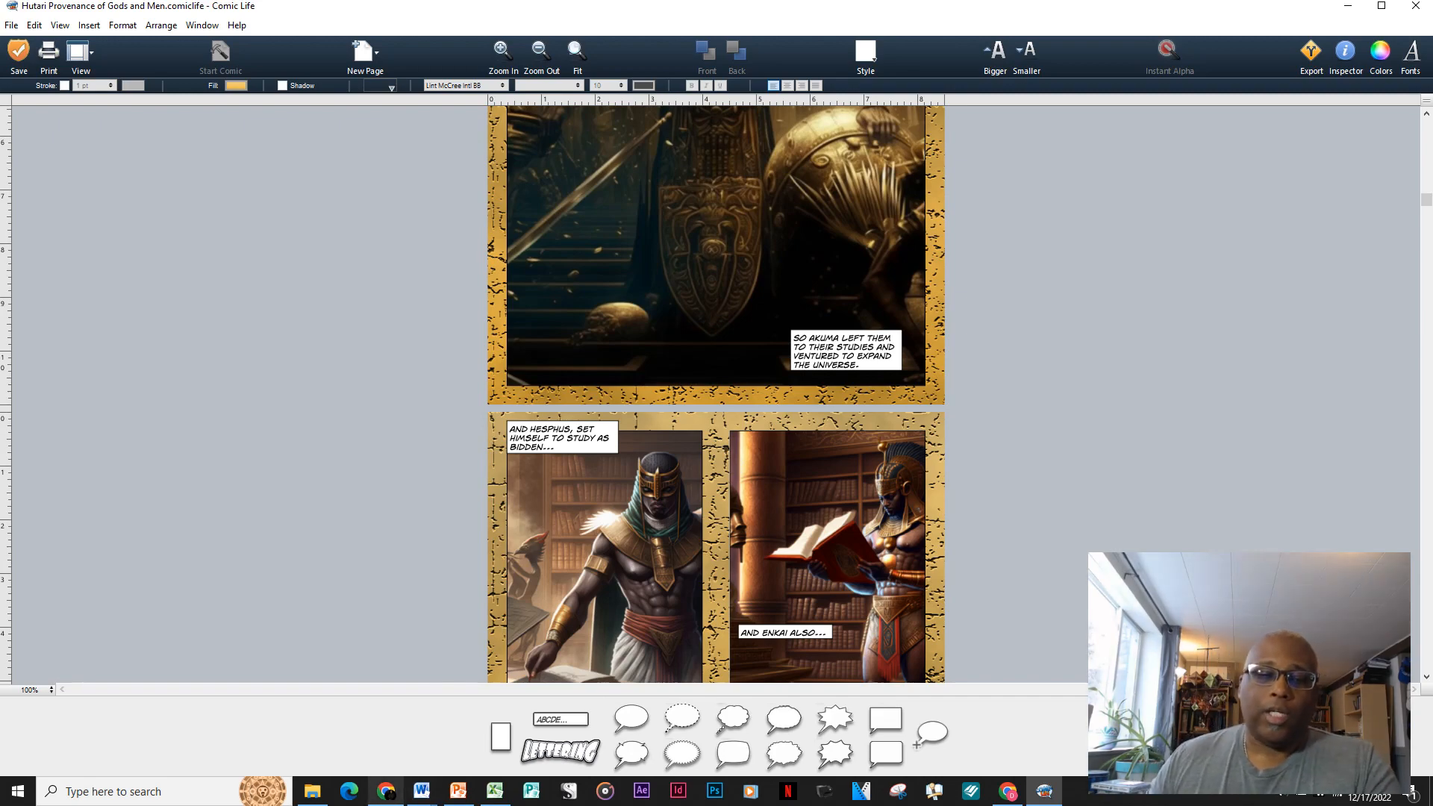
Switch to the Midjourney Bot chat in Discord and browse the upscaled warrior god Horus images and their prompts.
click(386, 791)
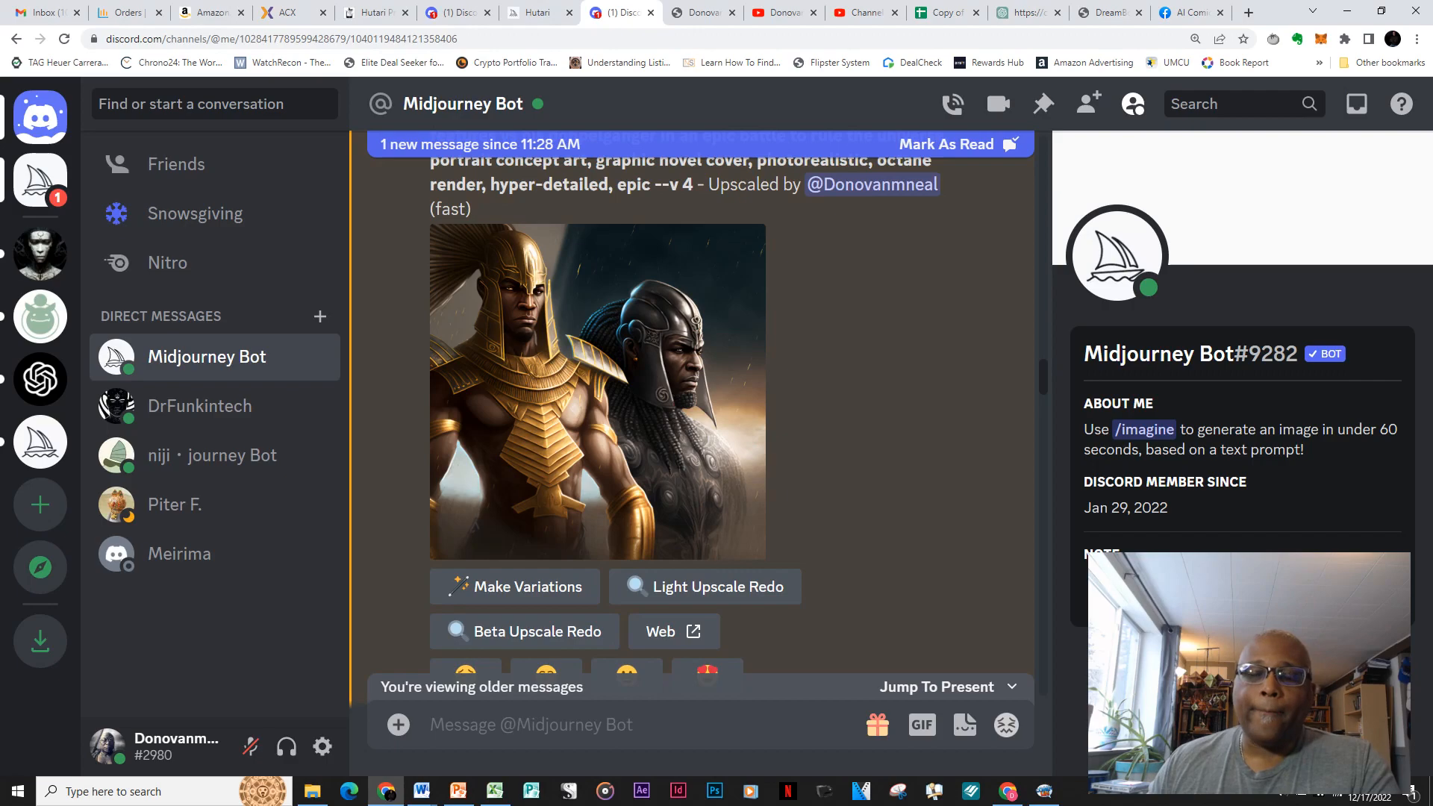
scroll(700, 418, up, 6)
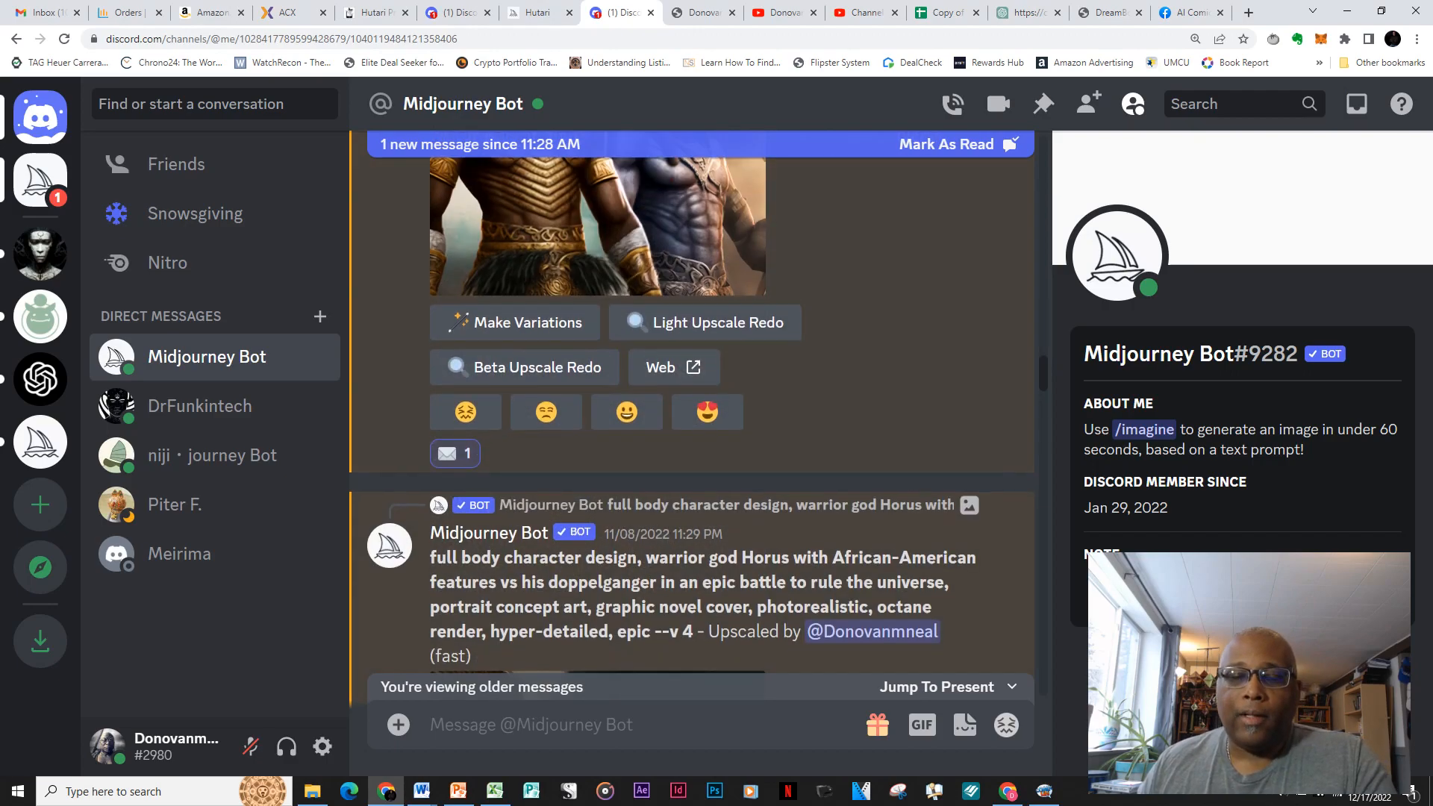
scroll(700, 418, down, 7)
scroll(700, 418, down, 10)
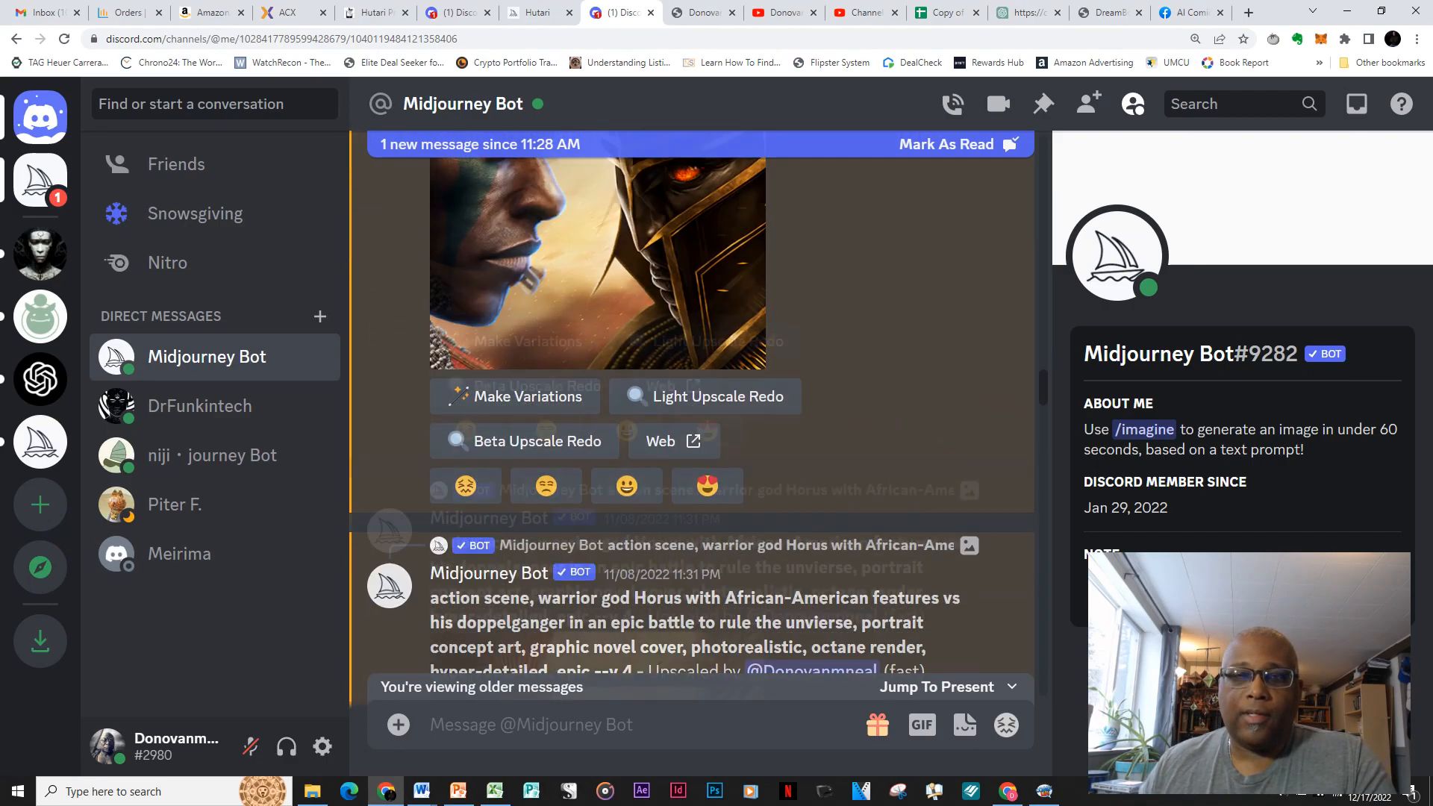
Look through the chat's pinned messages and jump to the original message of the first Horus ancient library image.
click(1042, 103)
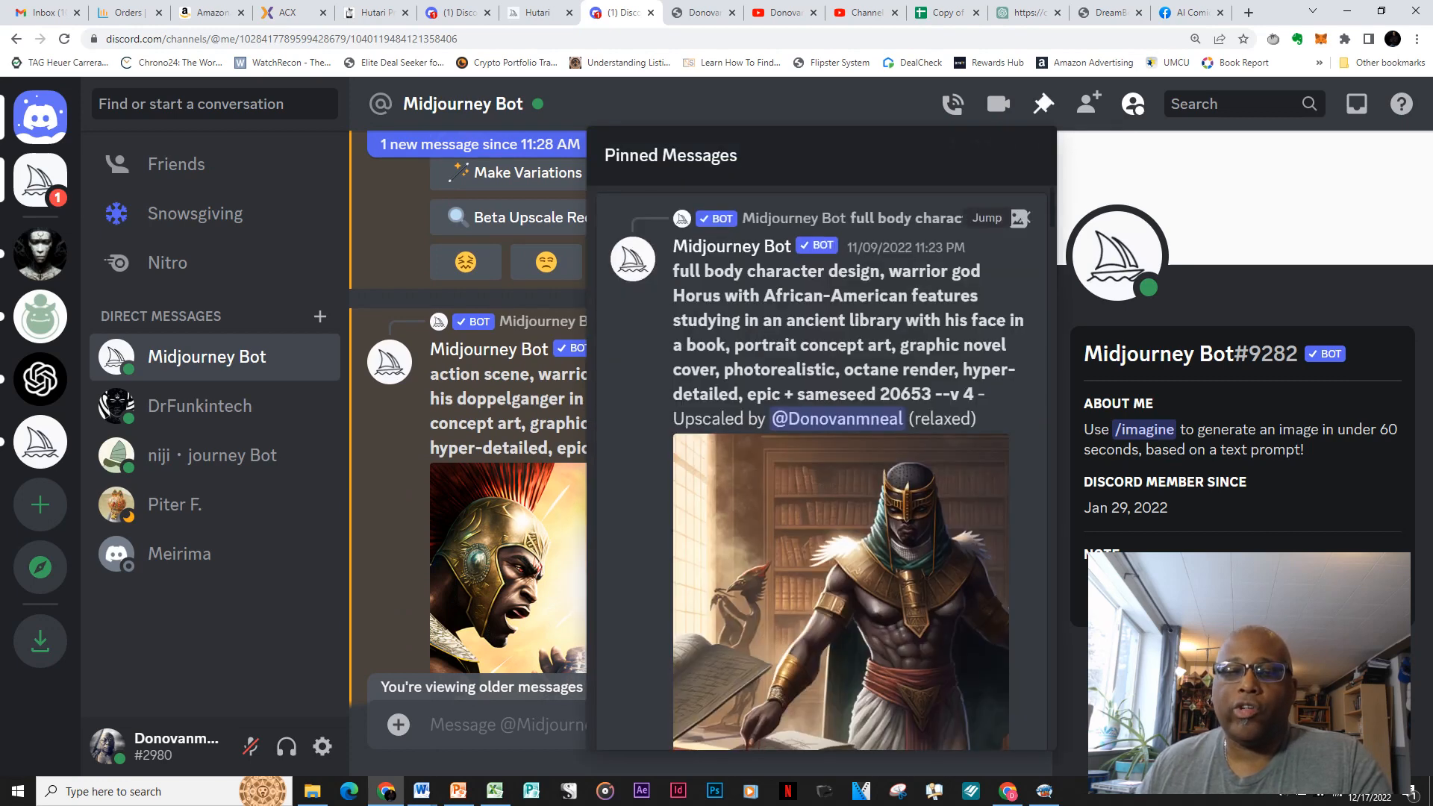
scroll(822, 468, down, 1)
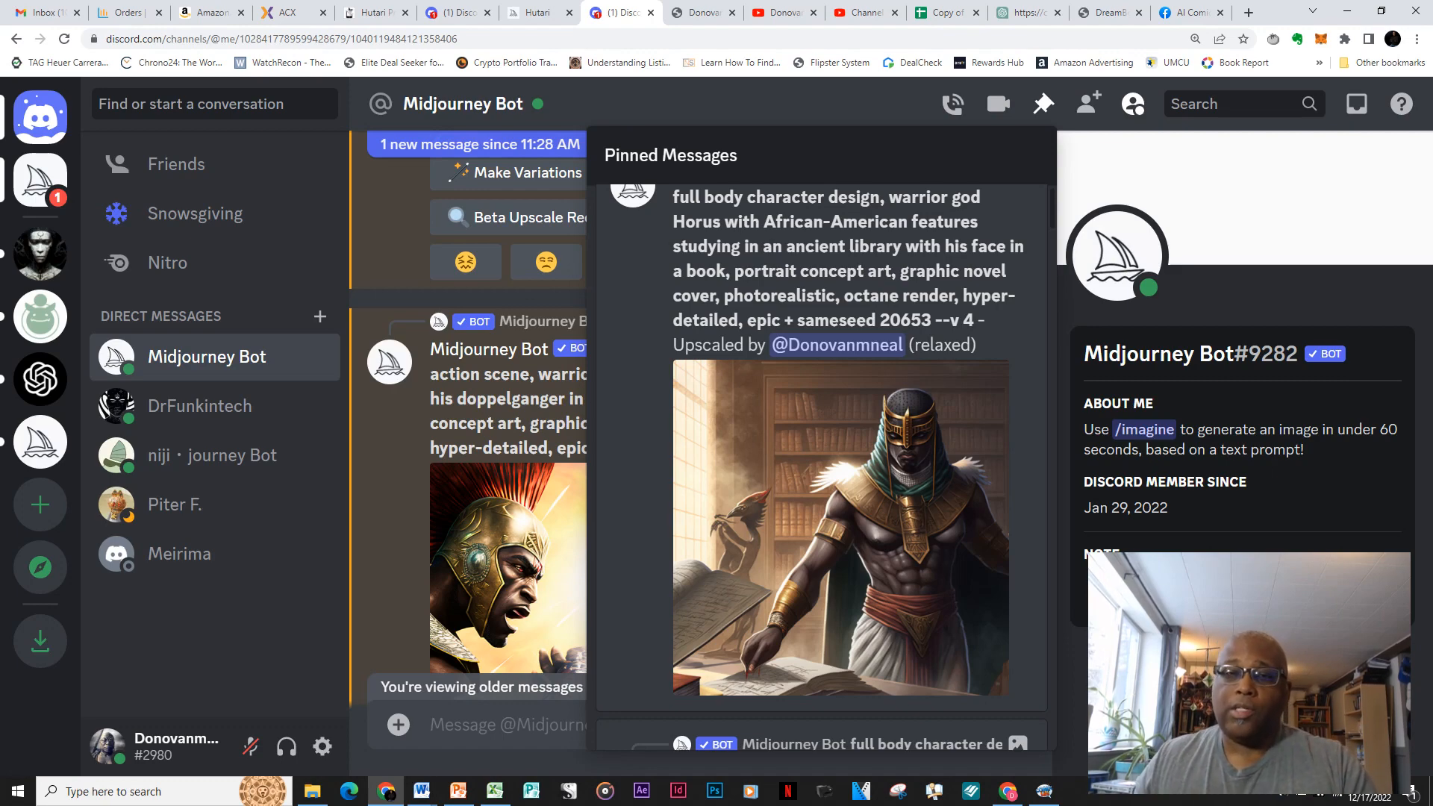
scroll(840, 522, down, 8)
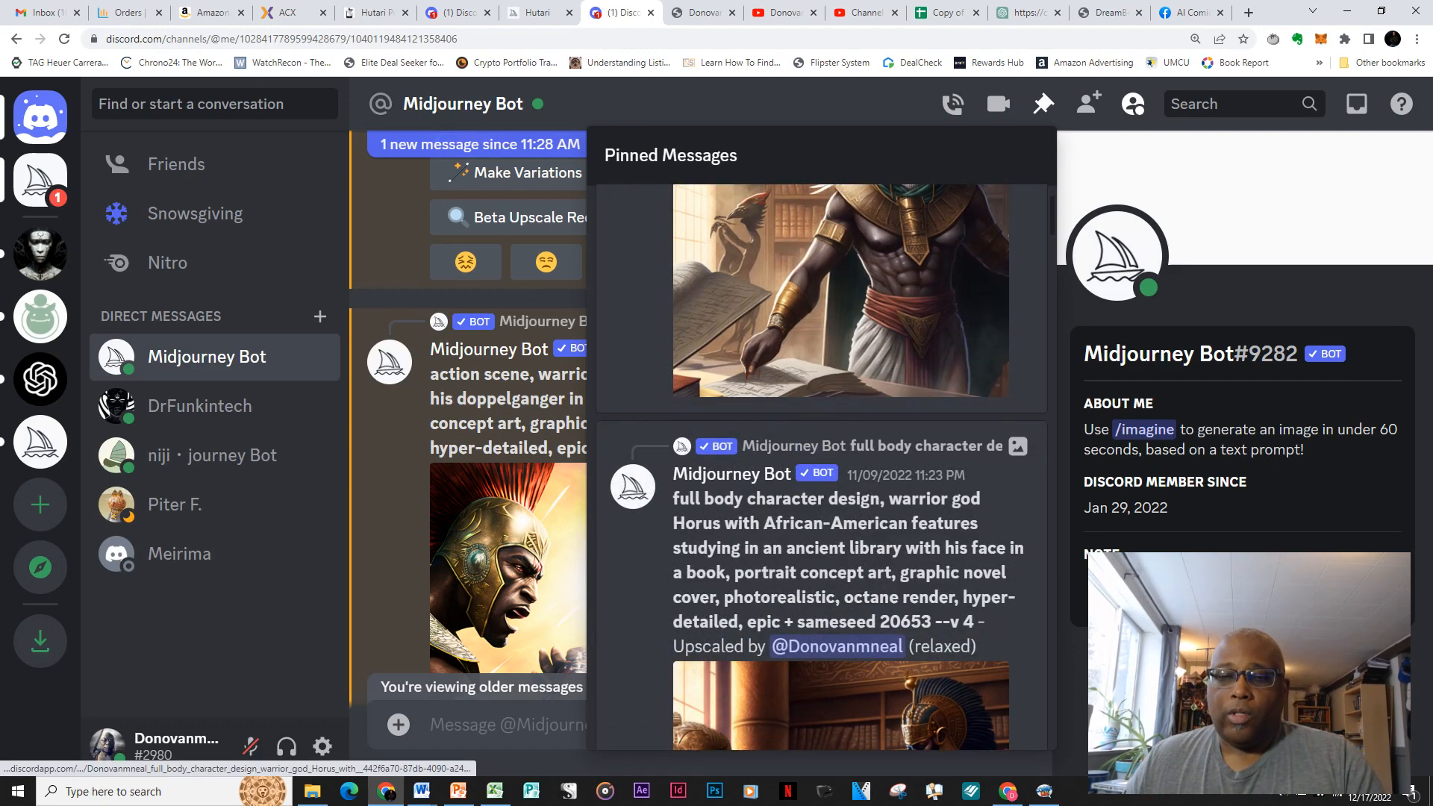
scroll(820, 523, up, 1)
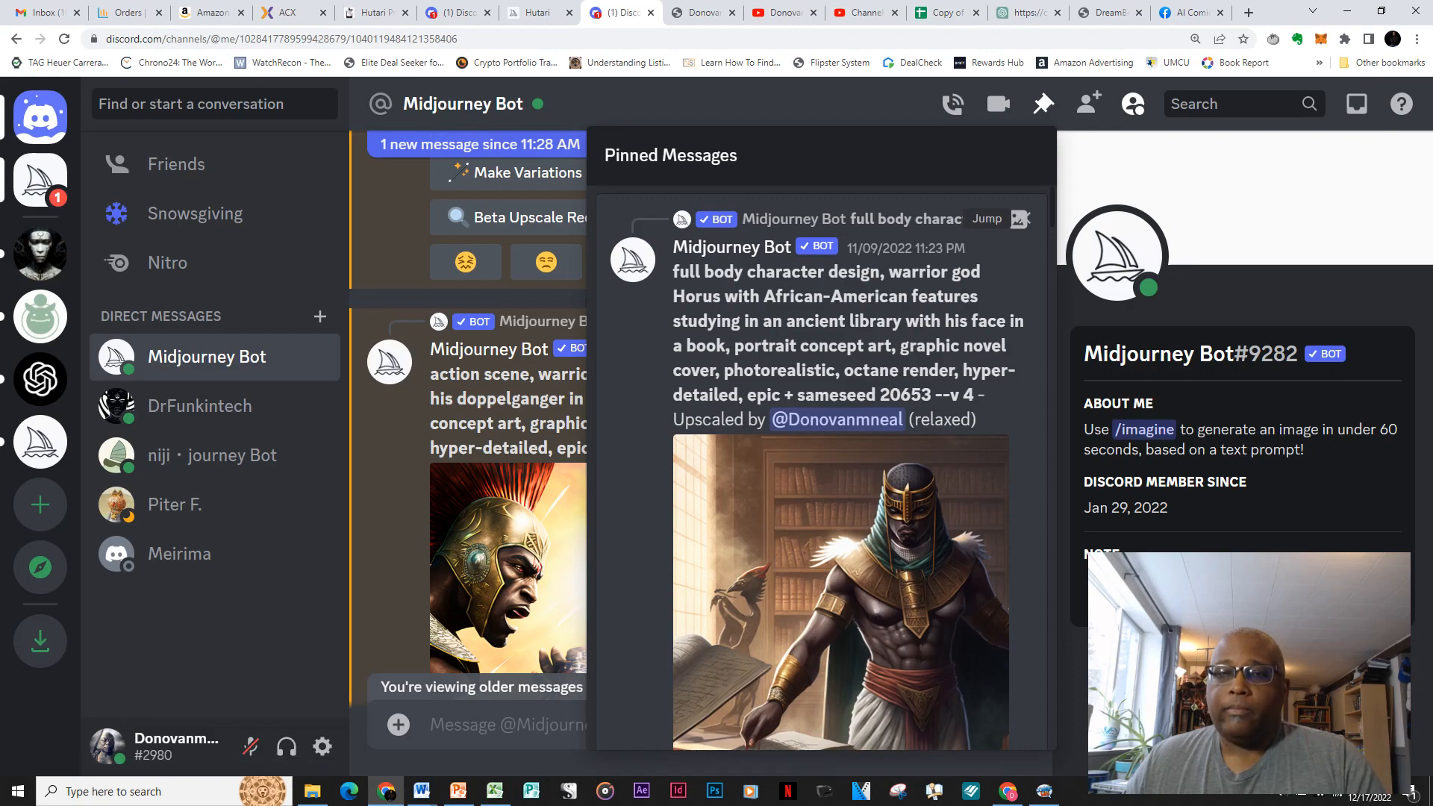
click(987, 219)
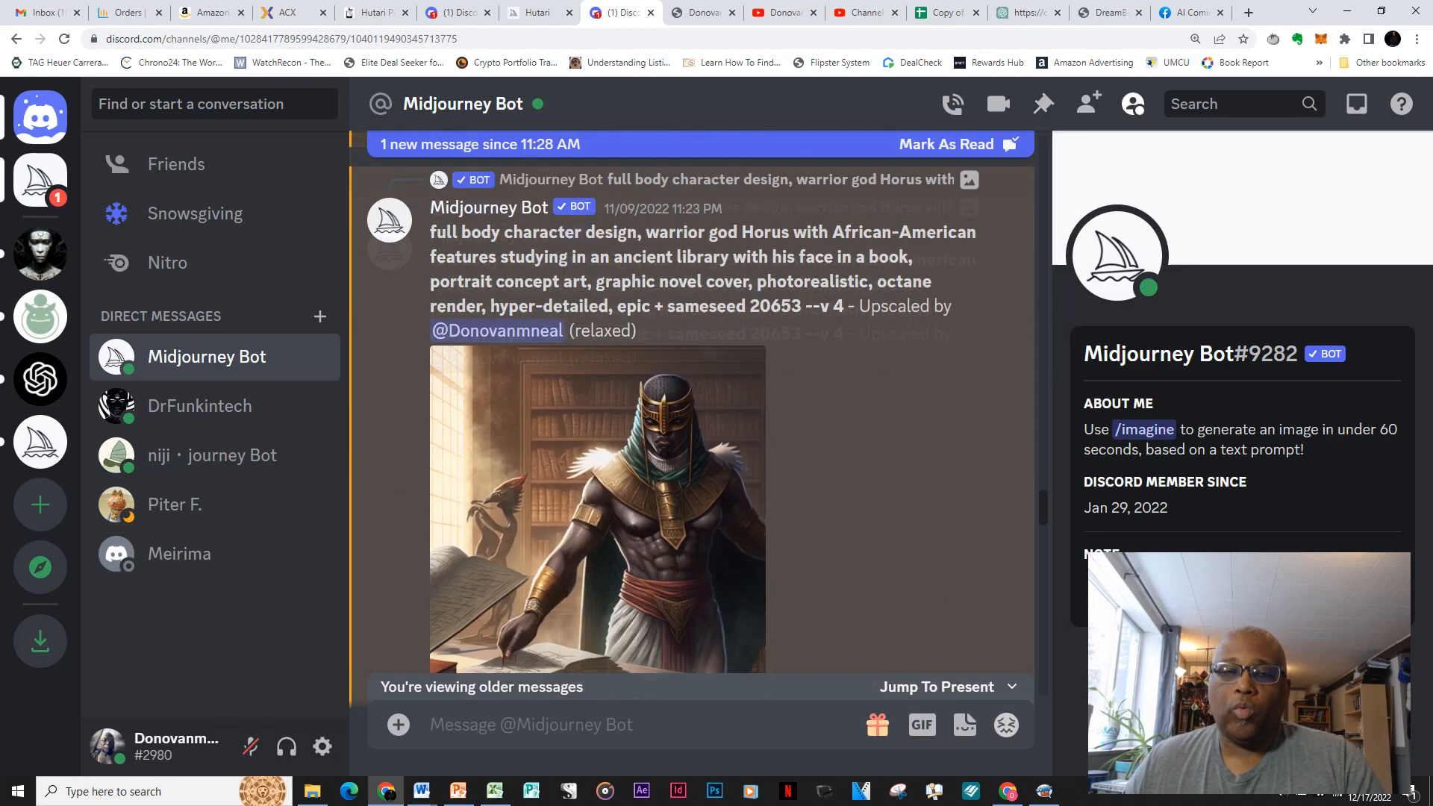
scroll(700, 418, down, 1)
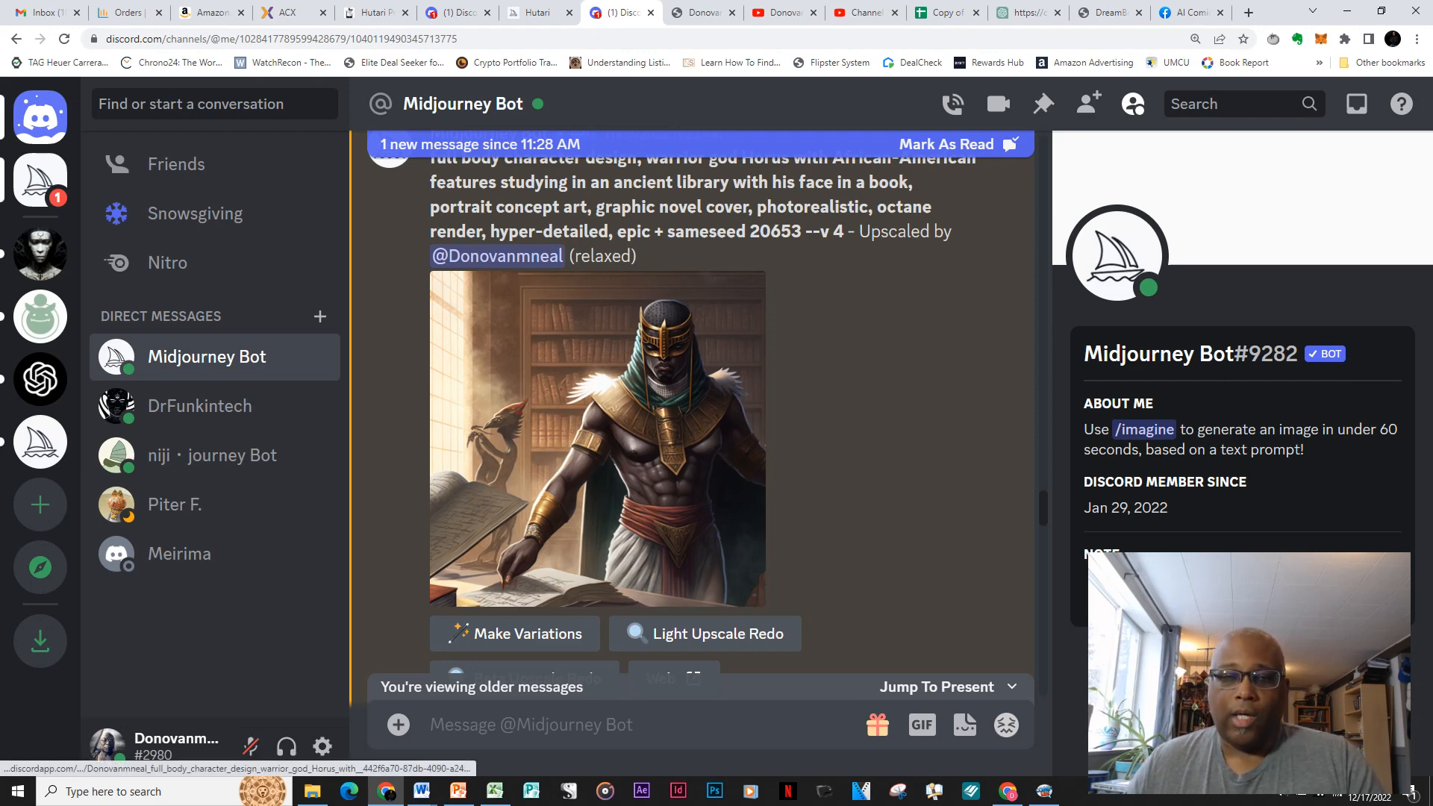
scroll(700, 417, down, 1)
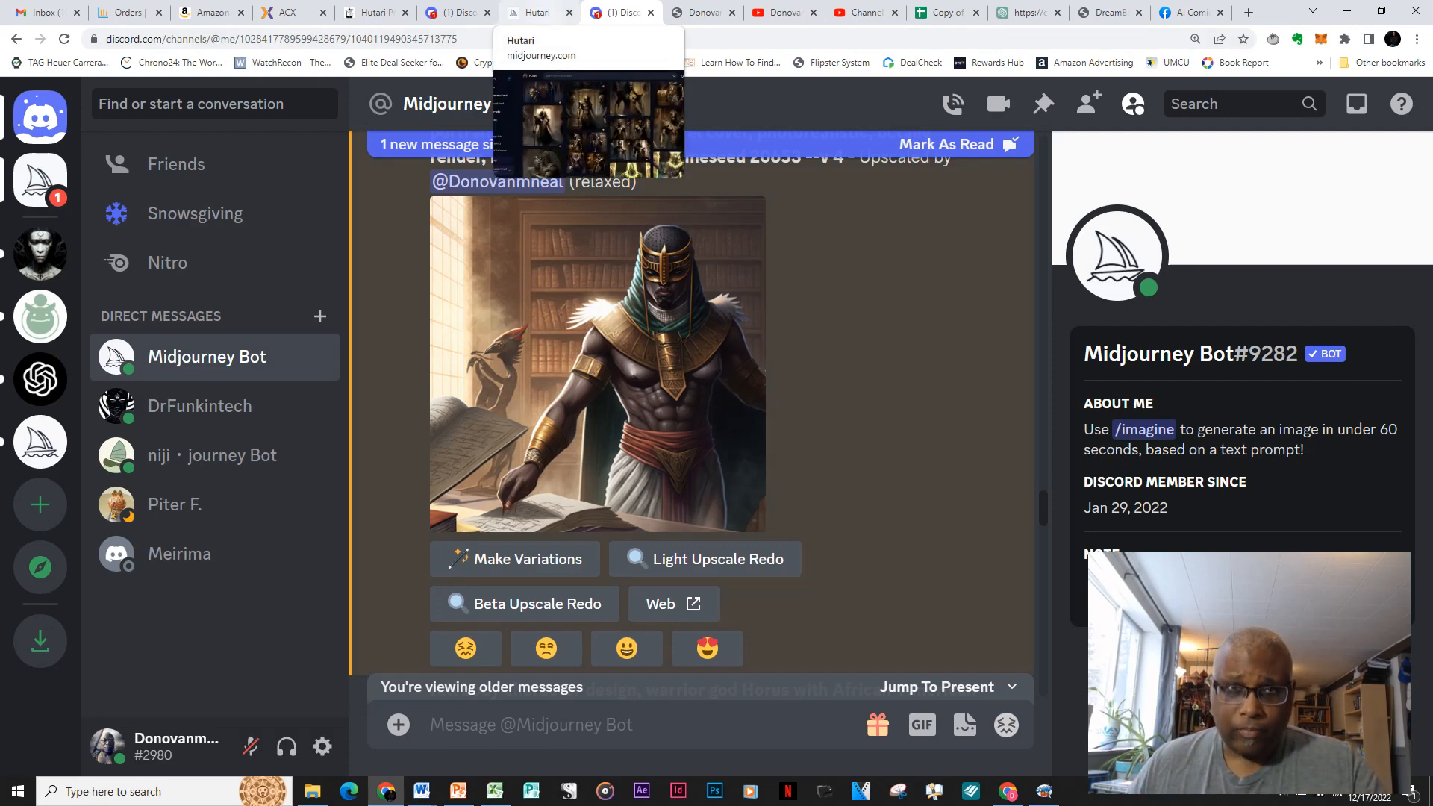
In Midjourney's Hutari collection, enlarge the Pharaoh king image with winged shoulder armor and copy its image address.
click(536, 13)
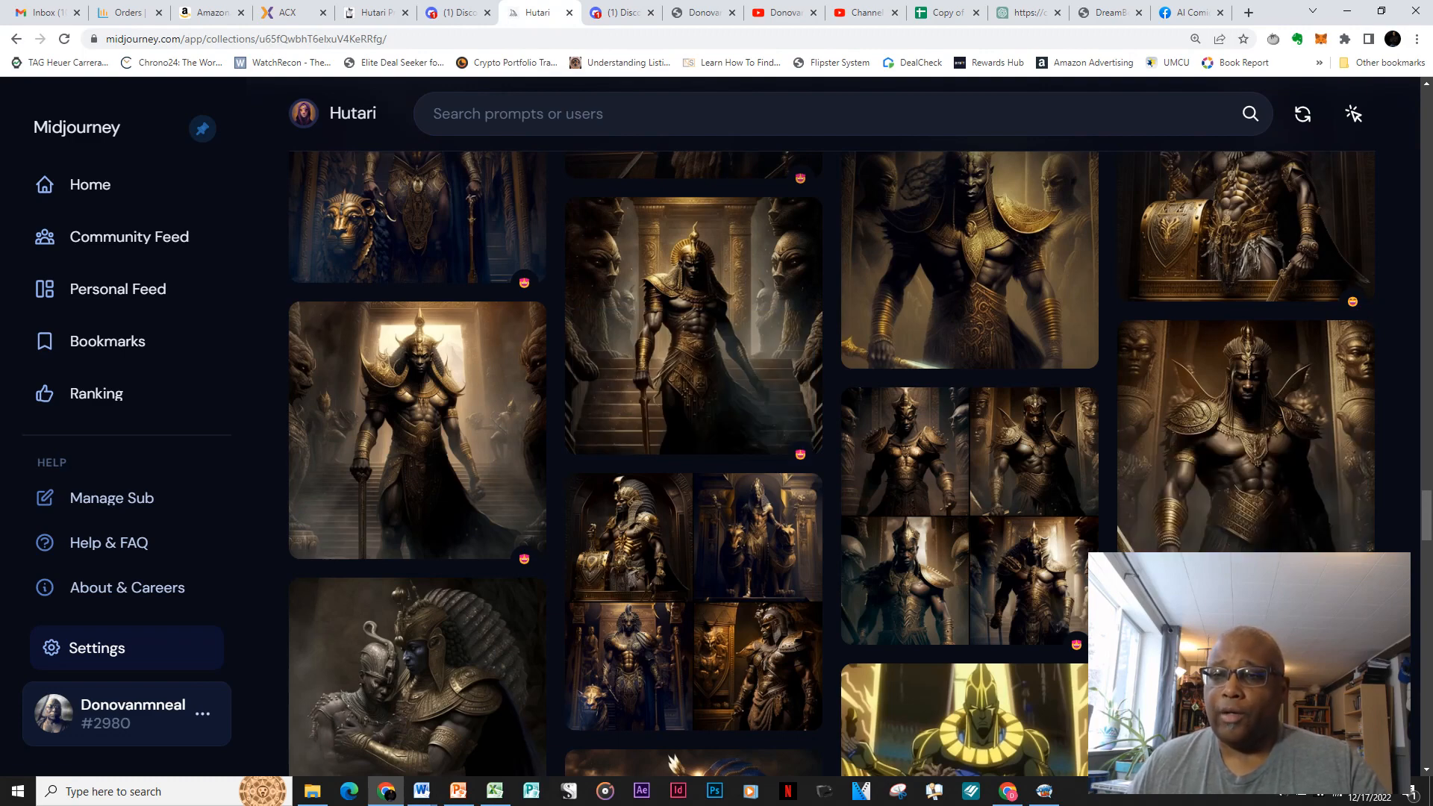
click(1242, 374)
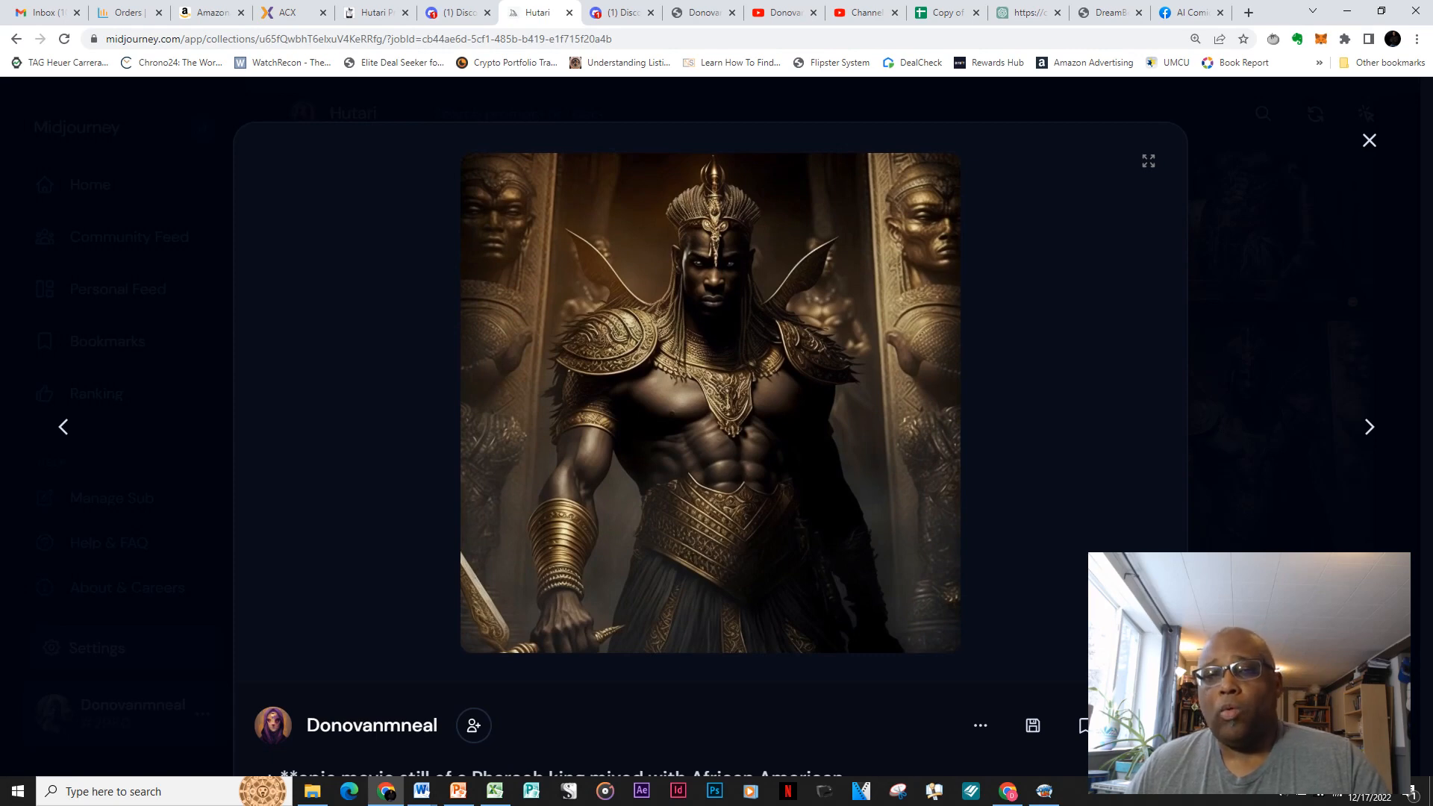
right_click(767, 281)
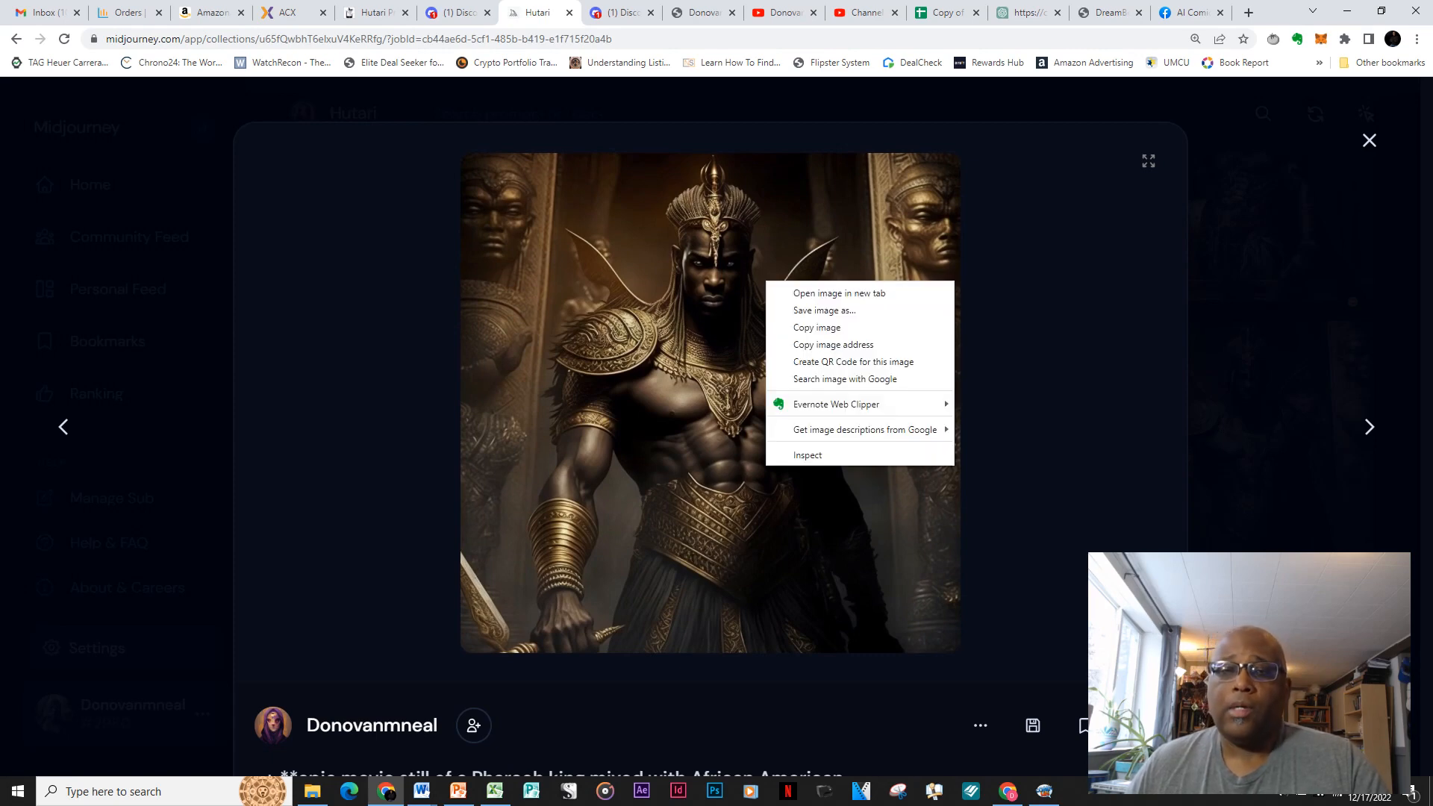
click(833, 344)
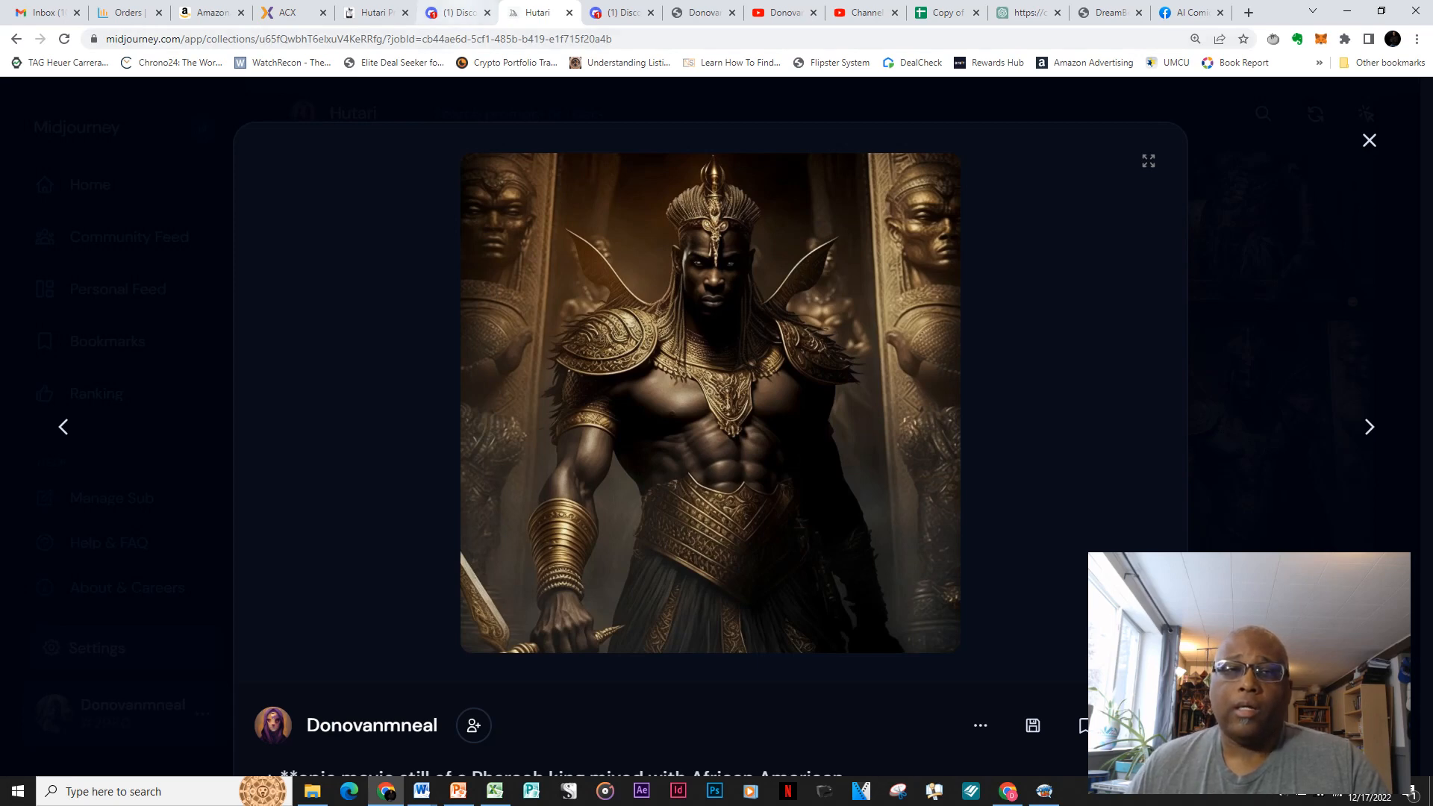
Back in the Midjourney Bot chat, open Make Variations for the library image, review its Remix Prompt and close it unsubmitted.
click(455, 12)
click(620, 12)
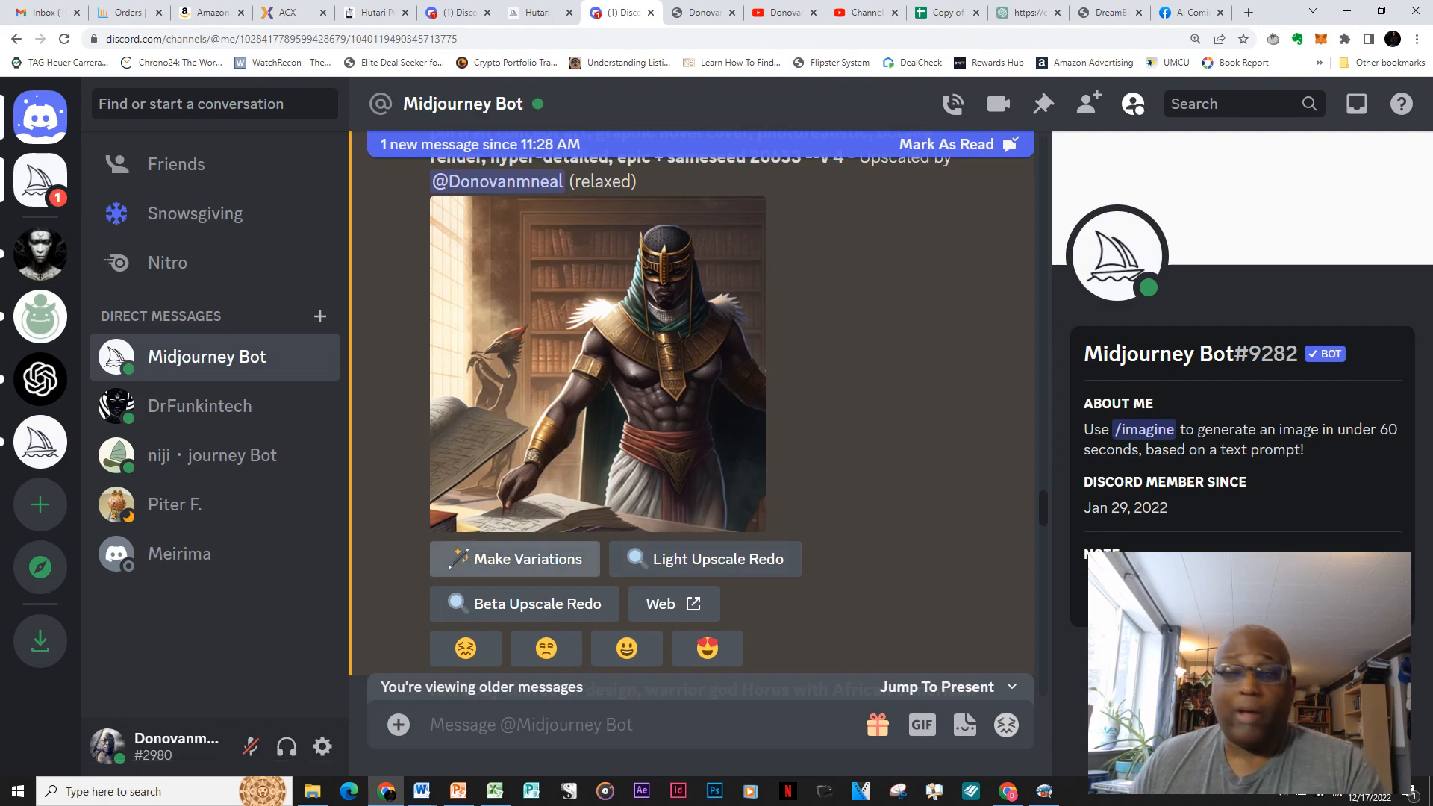
click(515, 558)
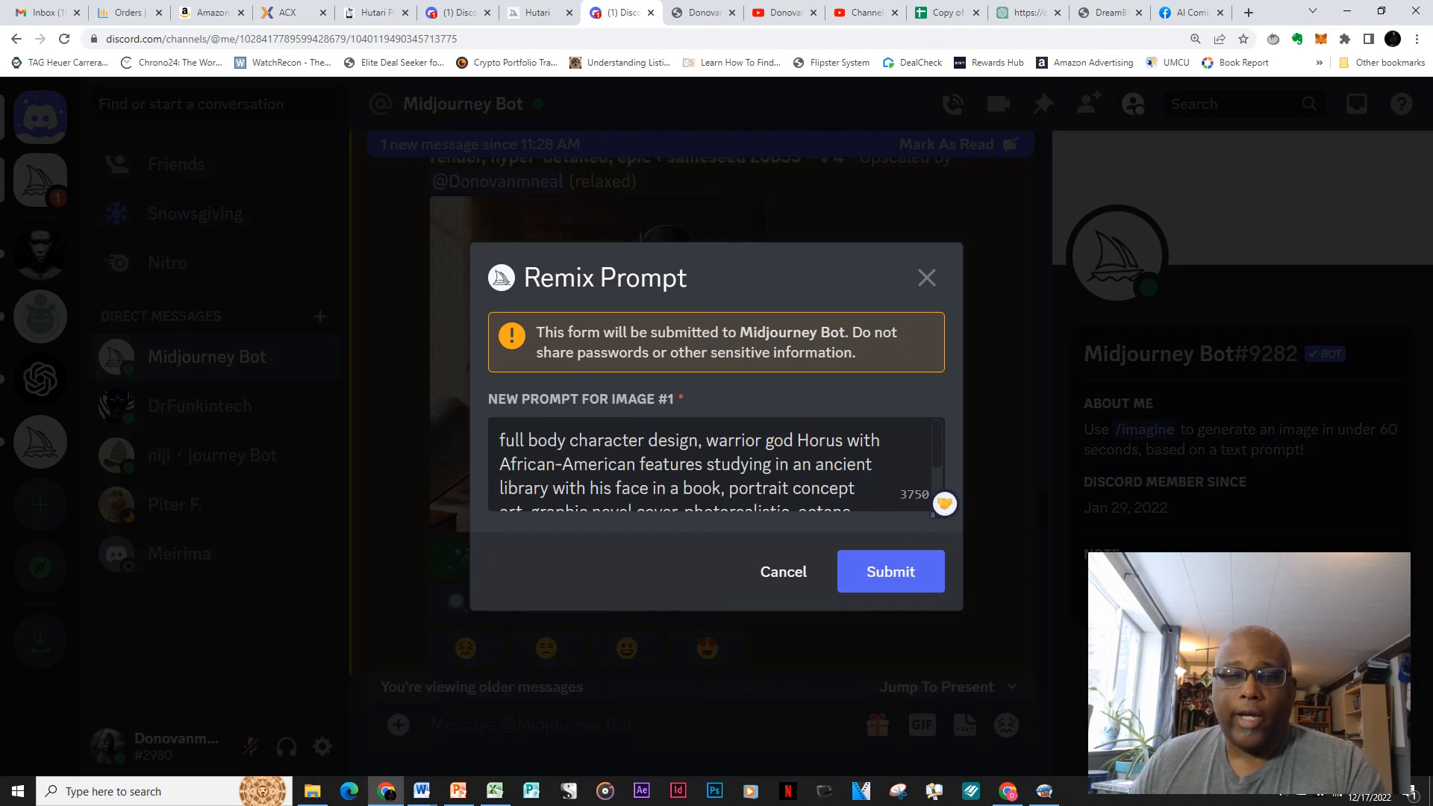
scroll(709, 464, down, 2)
scroll(709, 464, up, 2)
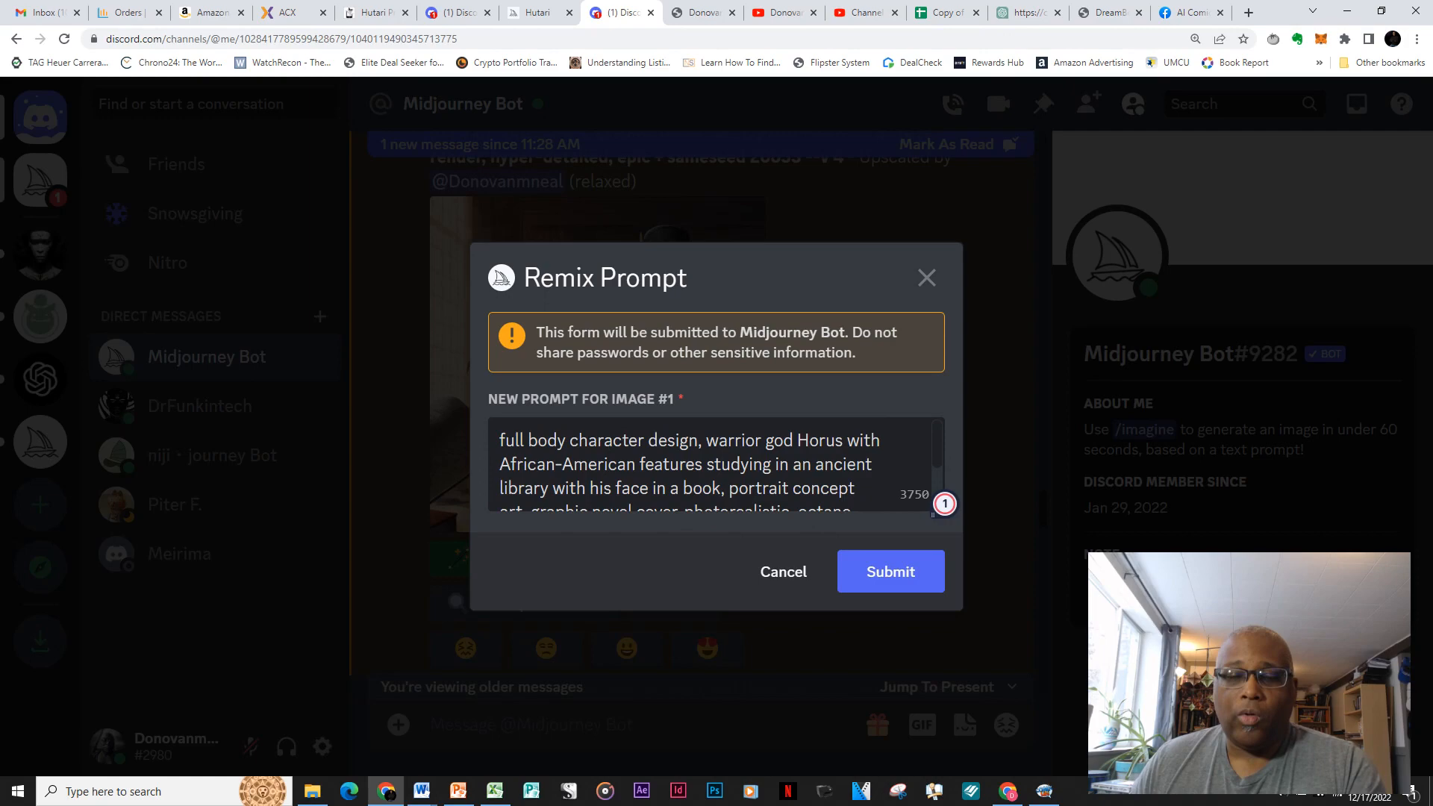
click(927, 278)
Highlight the library image's full prompt, then only the part through "sameseed 20653", and examine the wording against the image.
scroll(926, 277, up, 2)
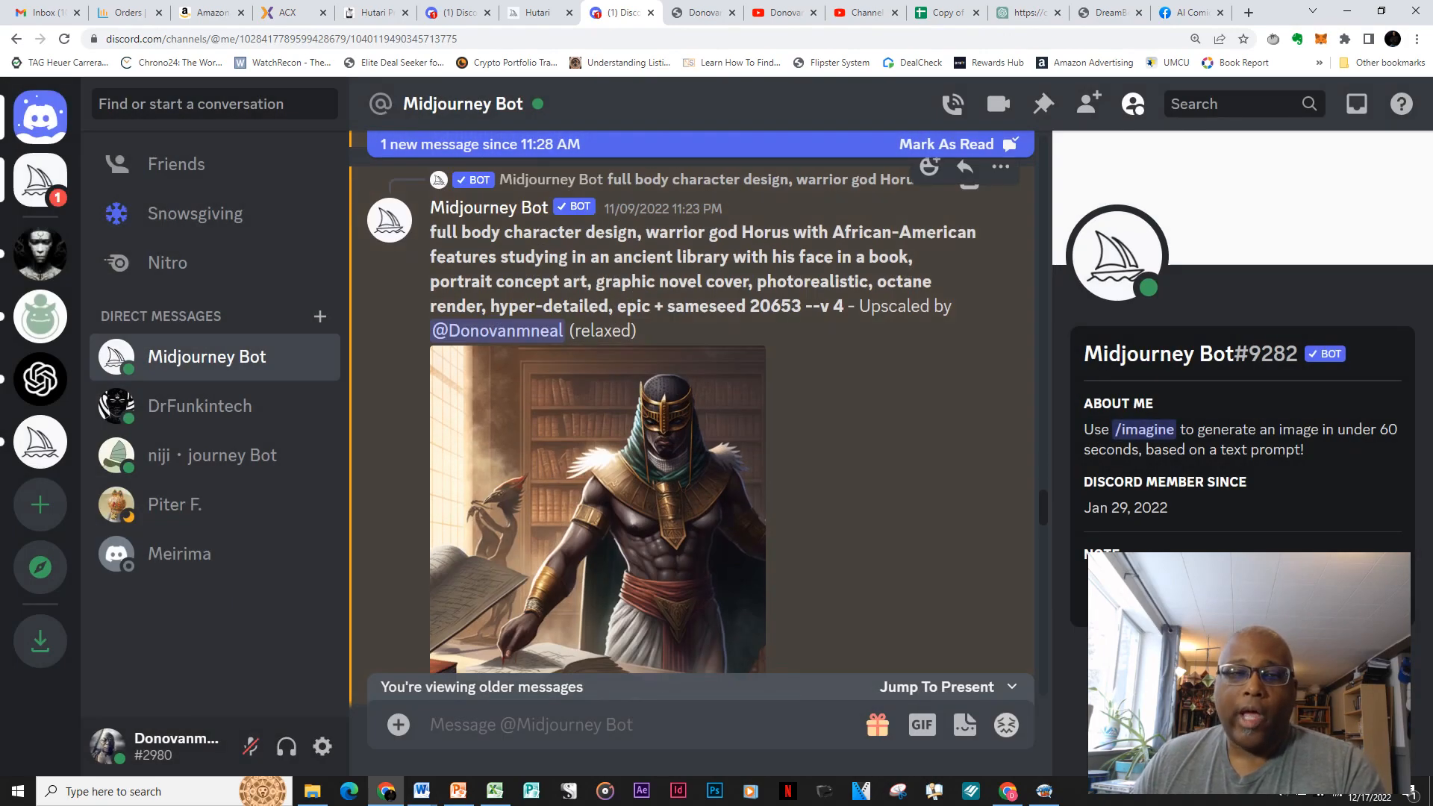
drag(431, 231, 844, 306)
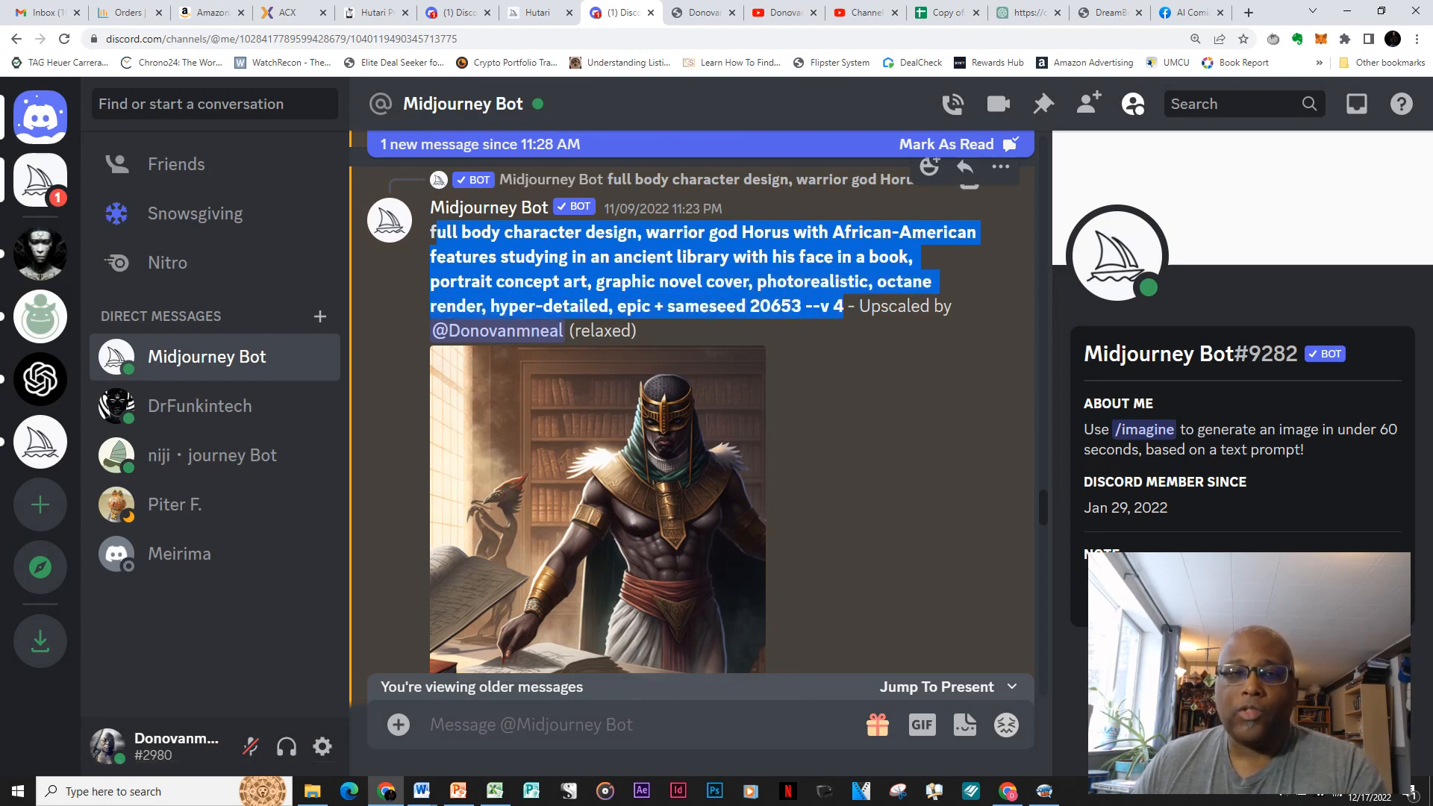
click(858, 403)
drag(431, 232, 801, 306)
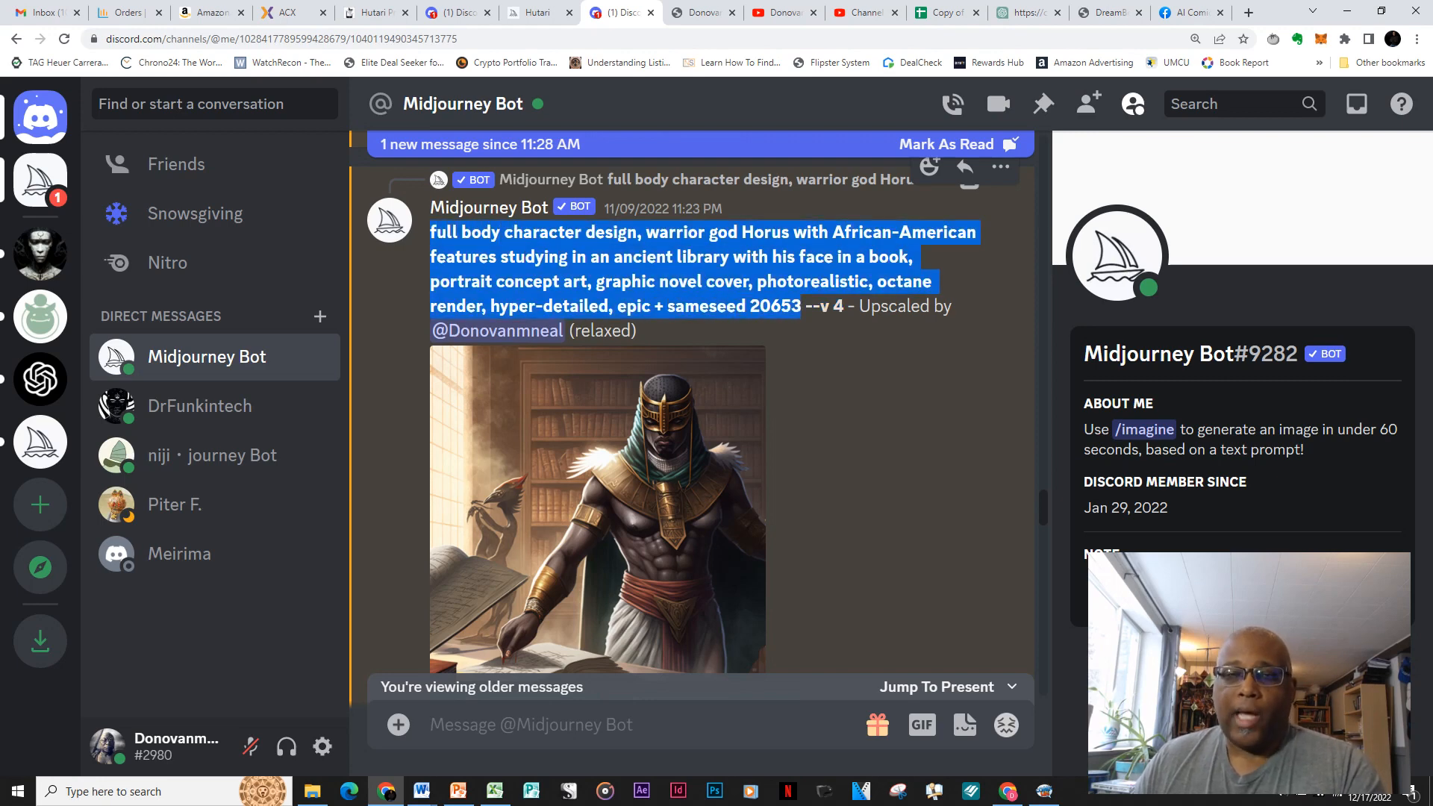
click(806, 310)
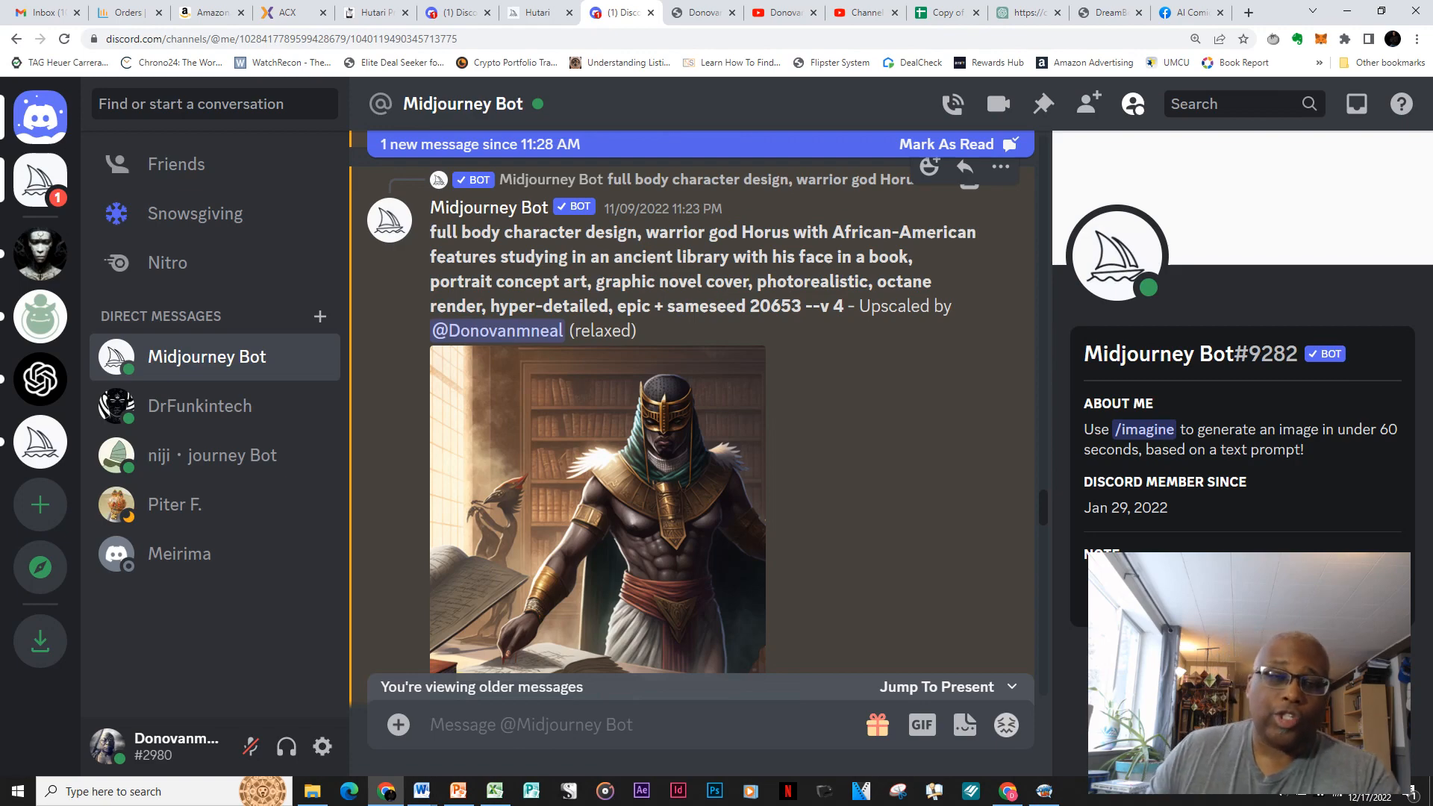
scroll(692, 410, down, 1)
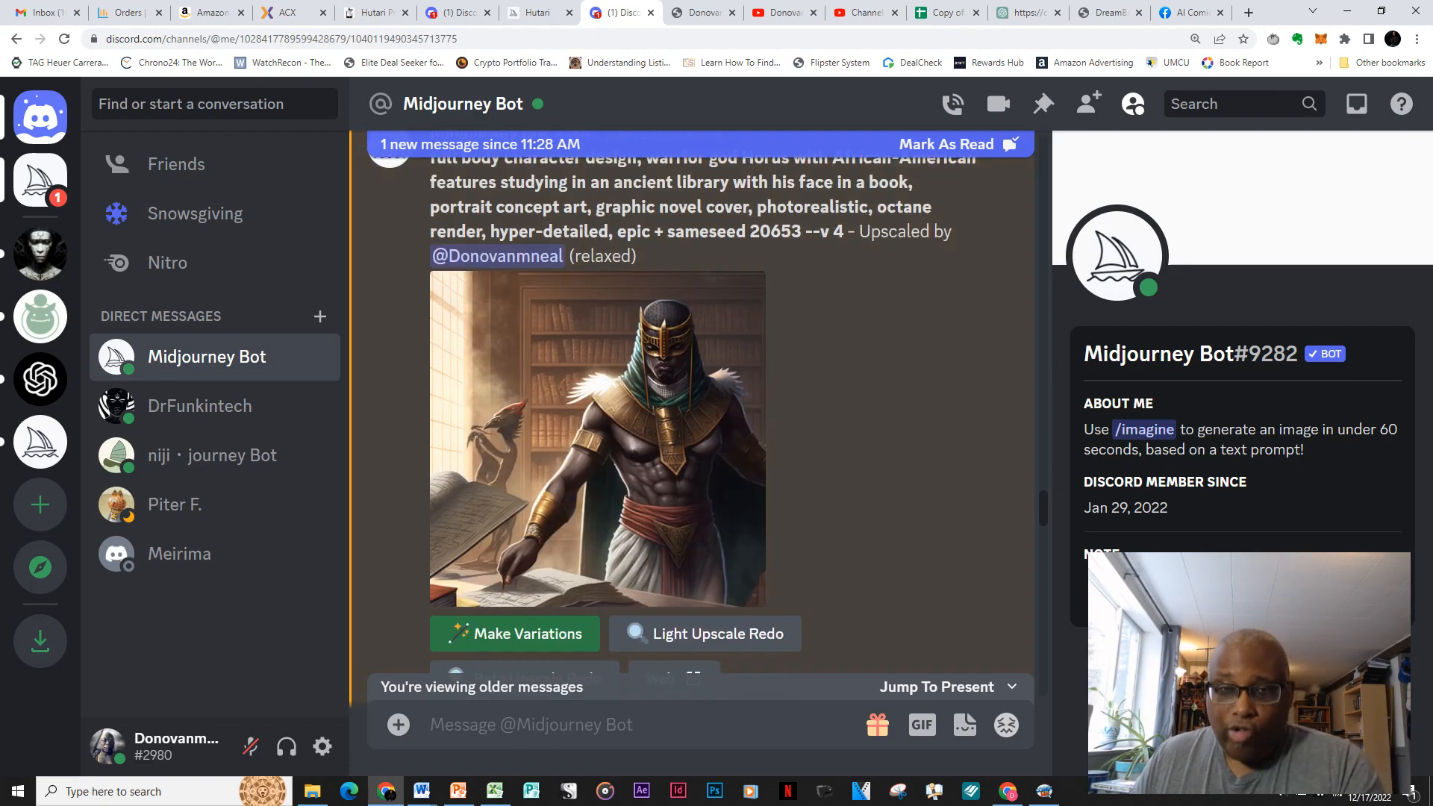
scroll(692, 415, up, 2)
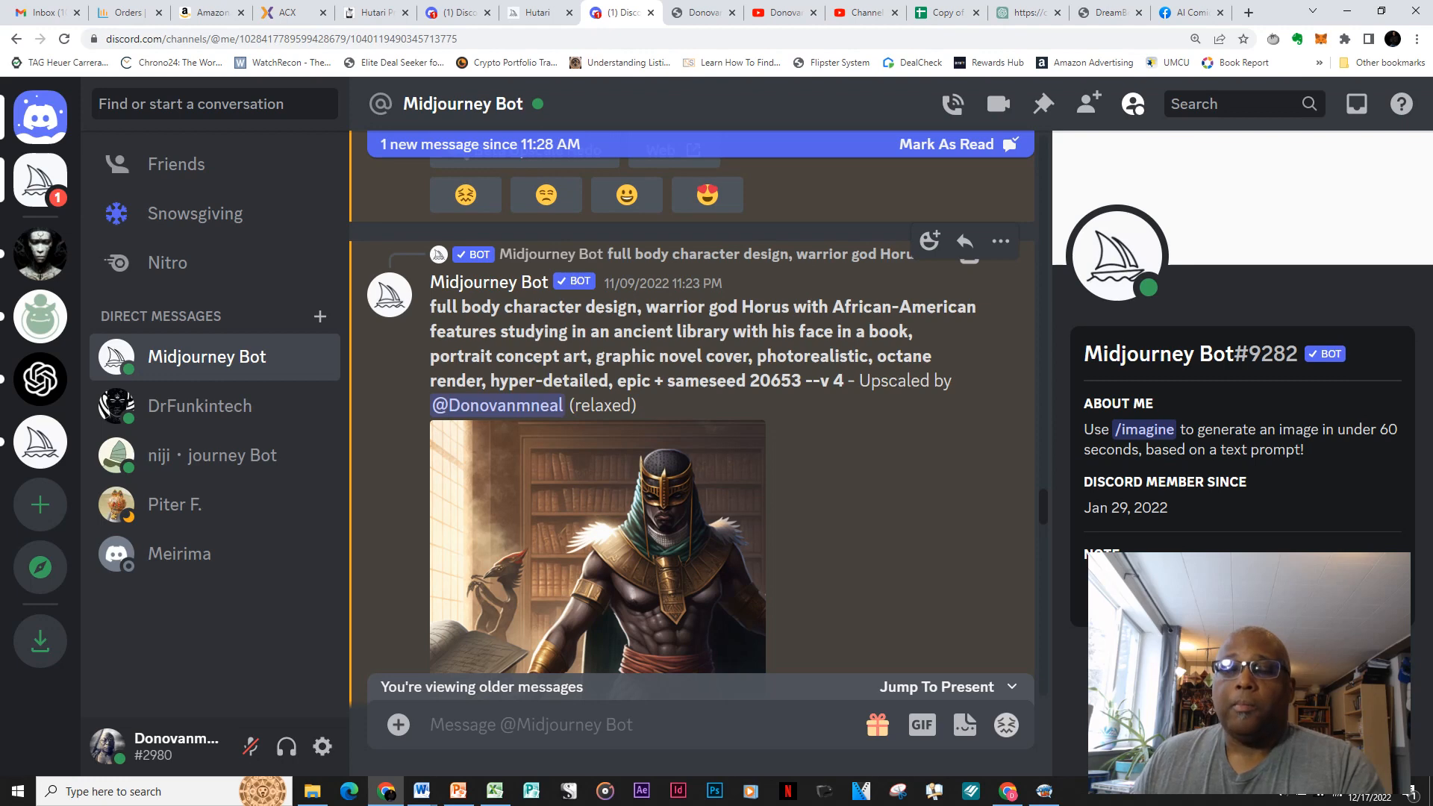
scroll(692, 410, down, 1)
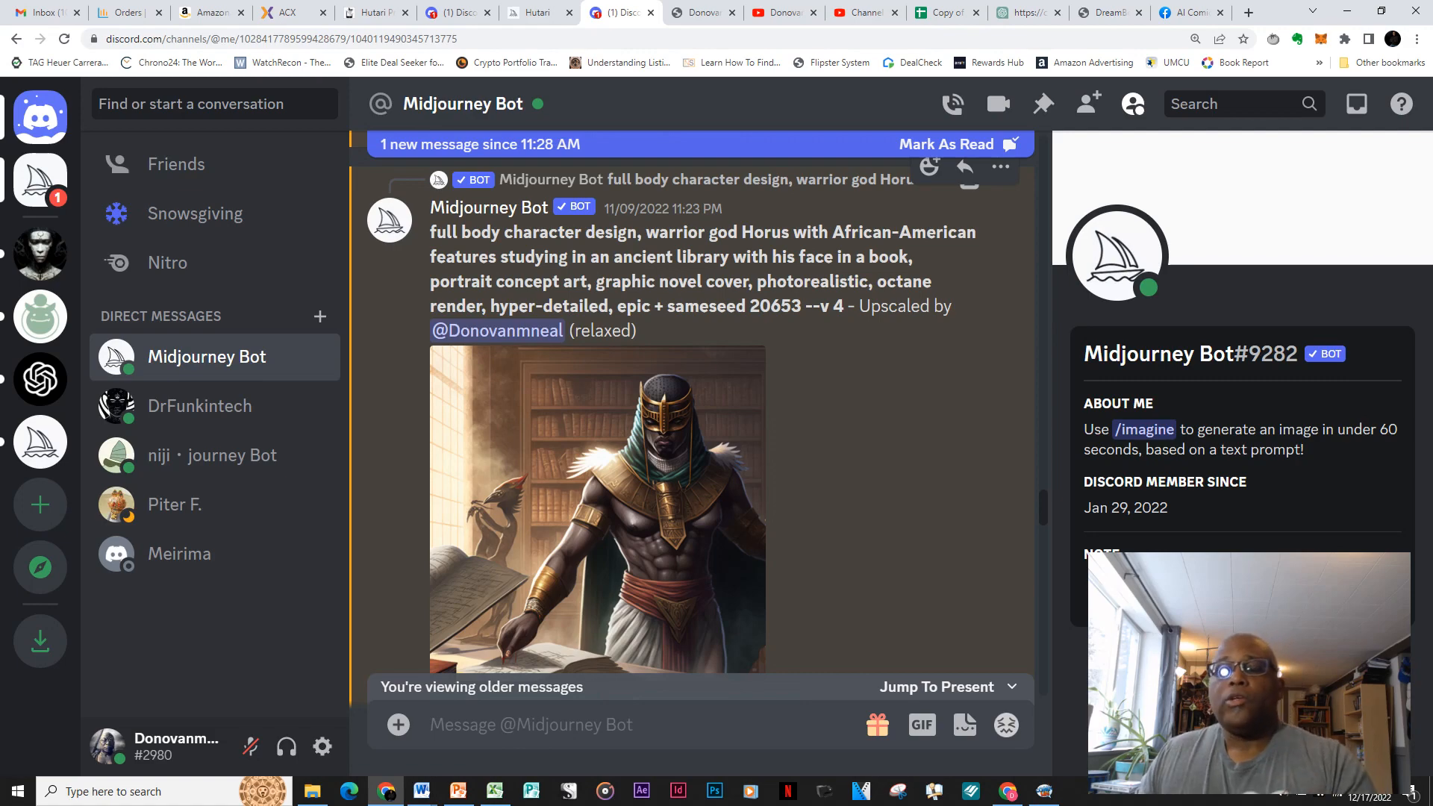
Open Make Variations for the Horus library image and insert the copied image address followed by "+" before the existing Remix Prompt text.
scroll(692, 410, down, 3)
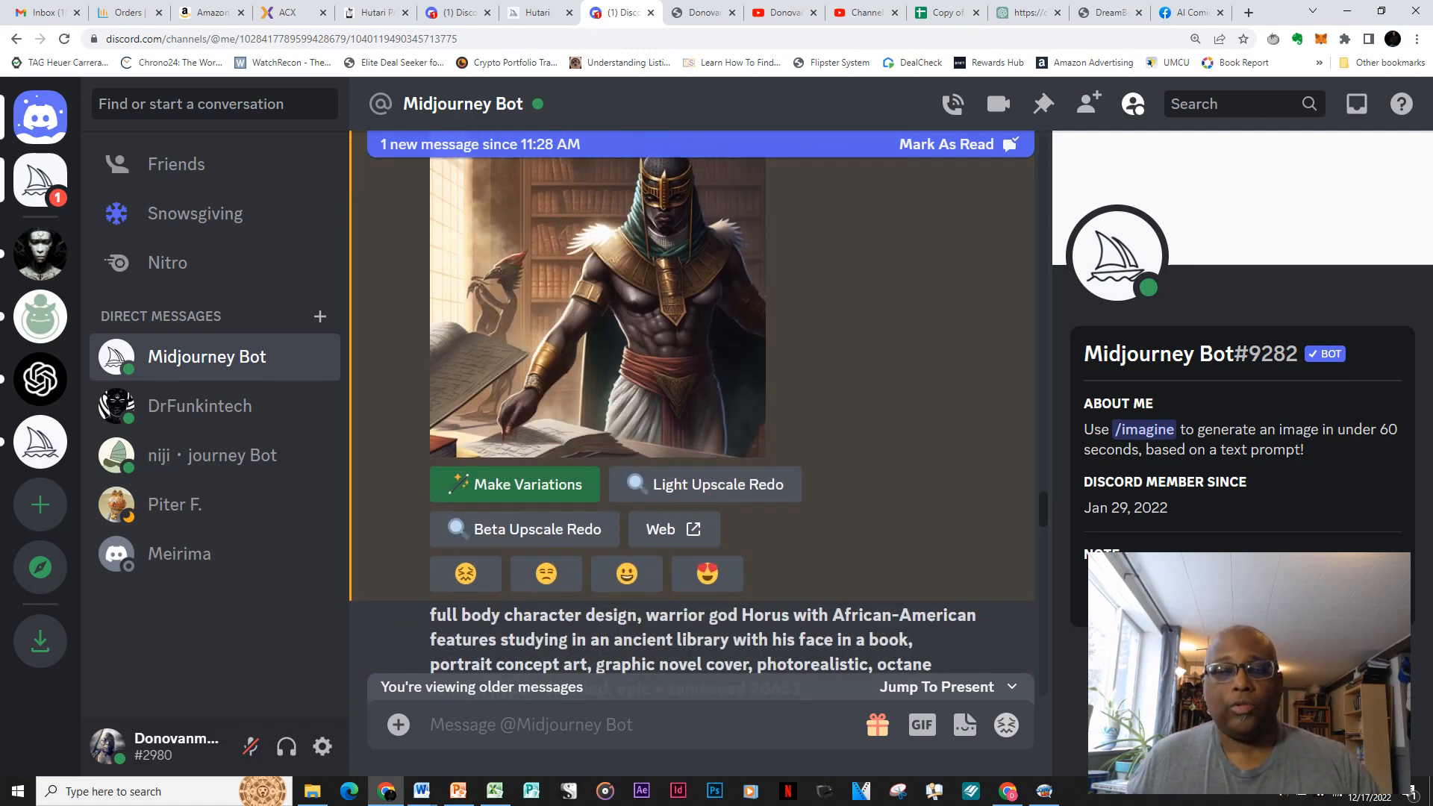
scroll(692, 411, up, 2)
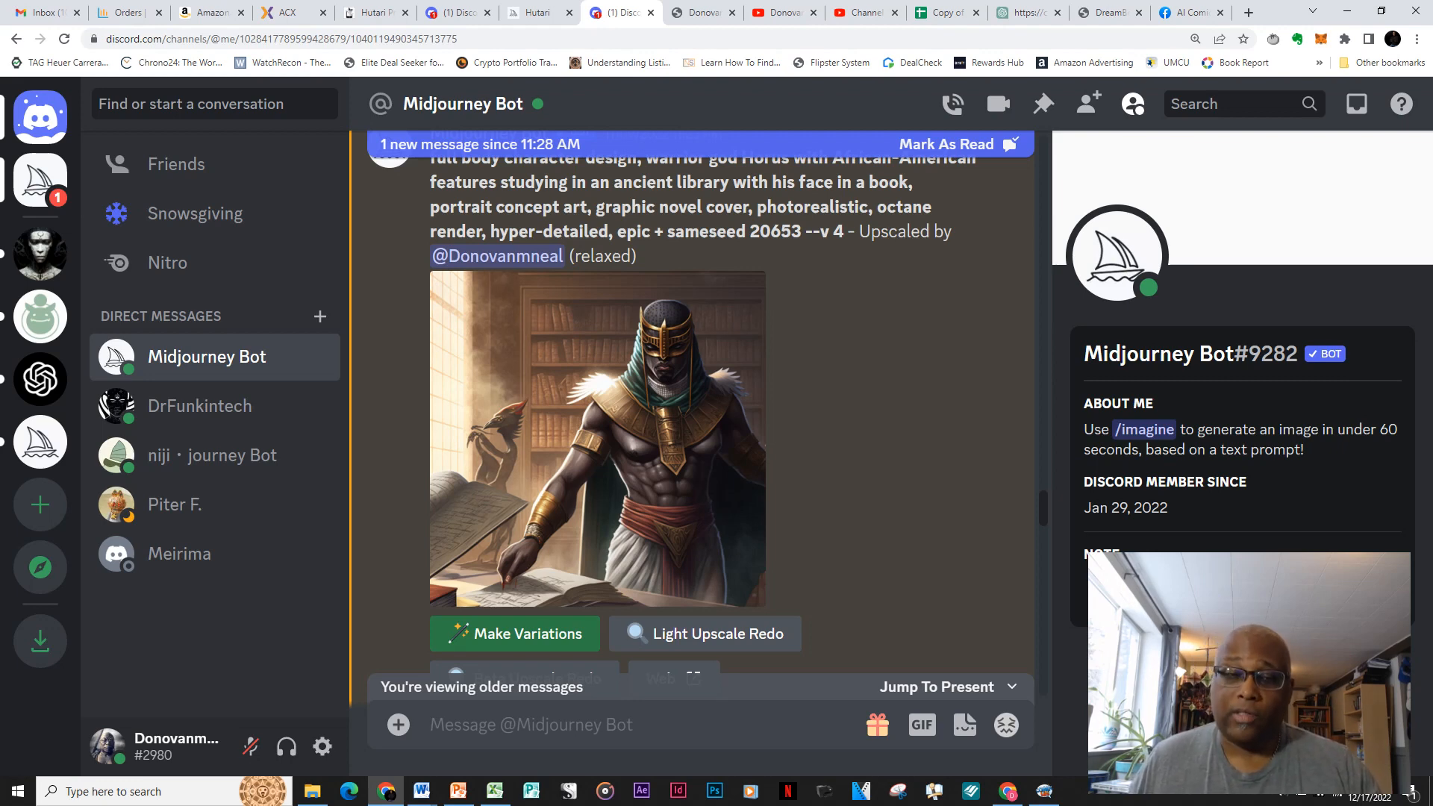
click(520, 635)
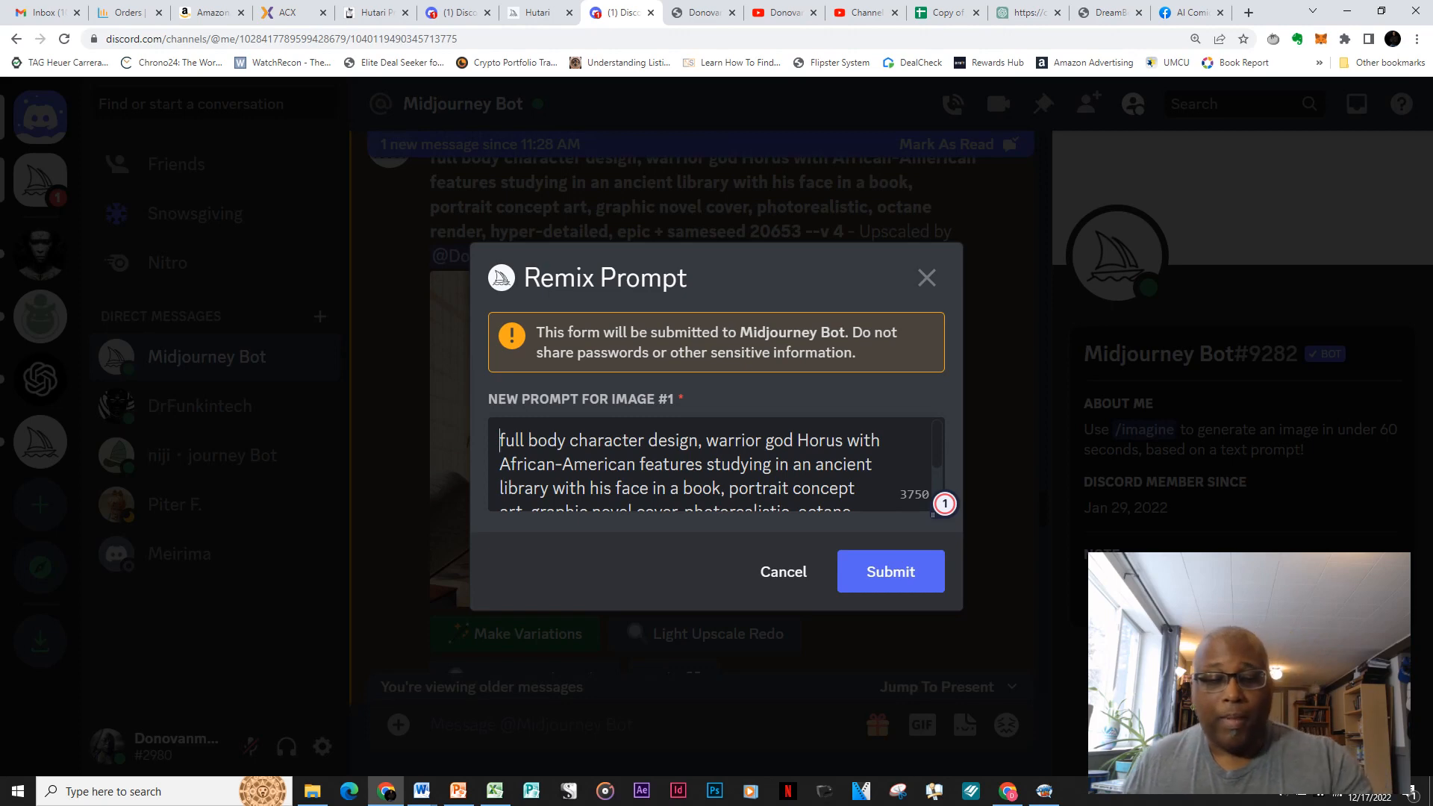
key(ctrl+v)
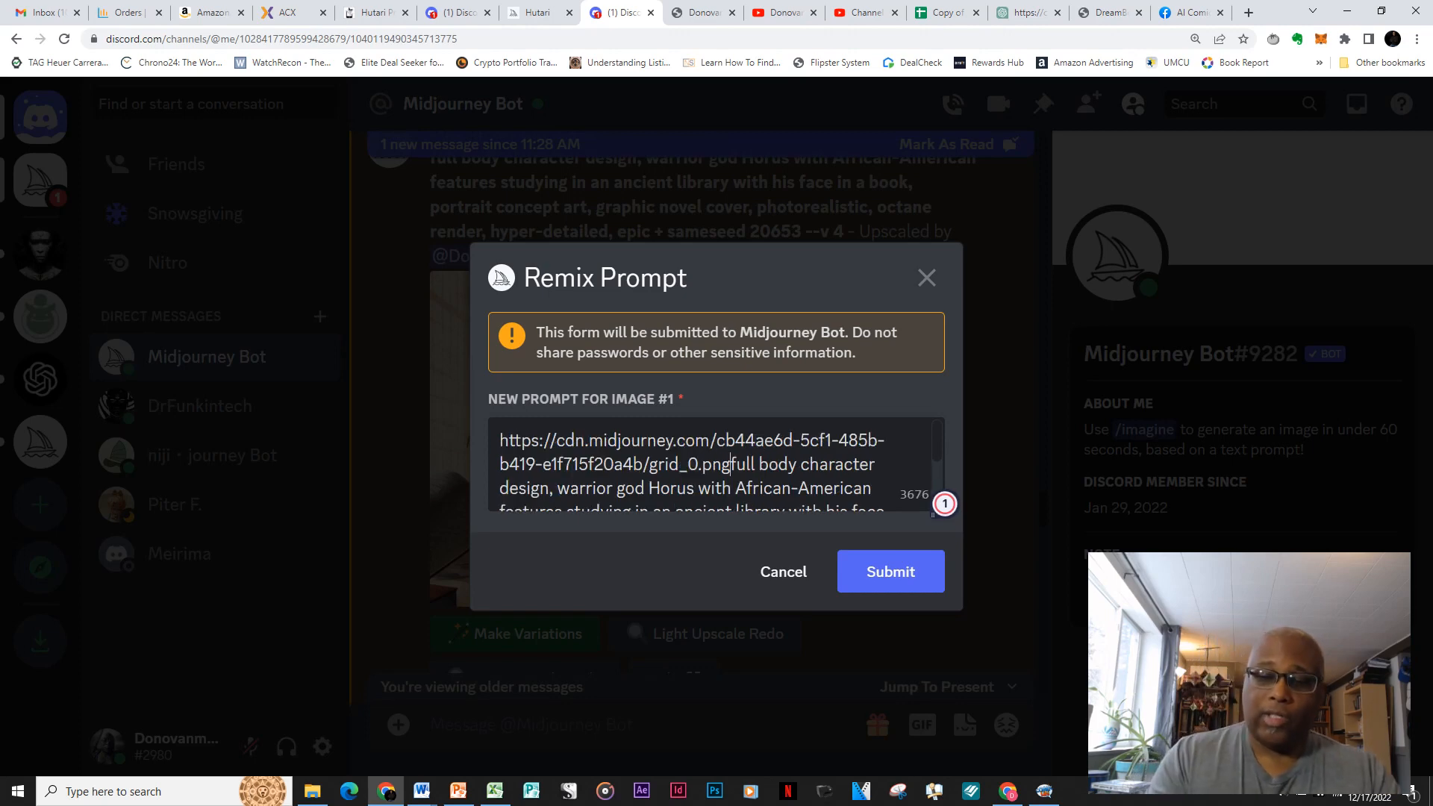
text(+)
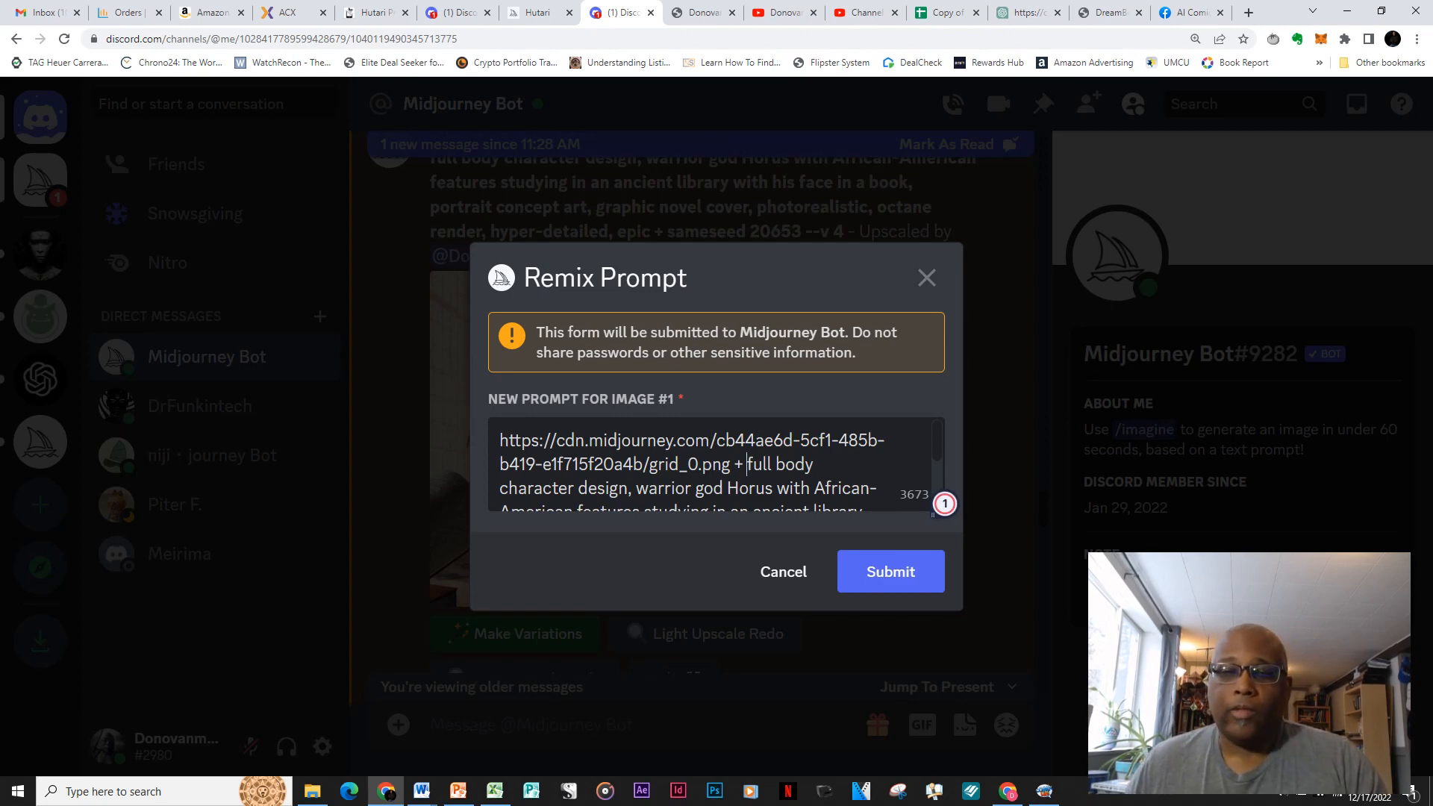
Delete "+ sameseed 20653 --v 4" from the end of the Remix Prompt.
scroll(715, 464, down, 2)
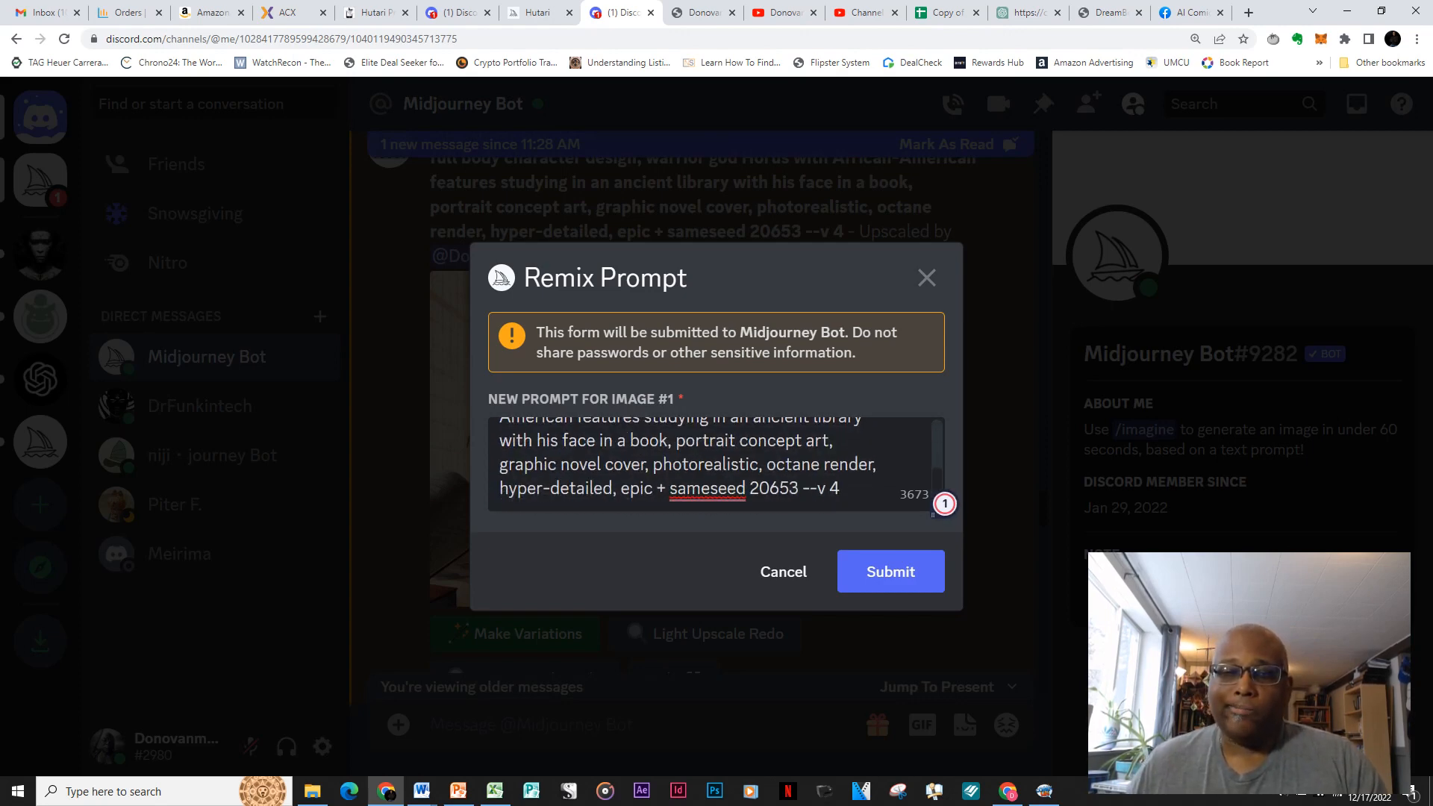
key(ctrl+shift+Left)
key(ctrl+shift+Left)
key(ctrl+shift+Left)
key(ctrl+shift+Left)
key(ctrl+shift+Left)
key(ctrl+shift+Left)
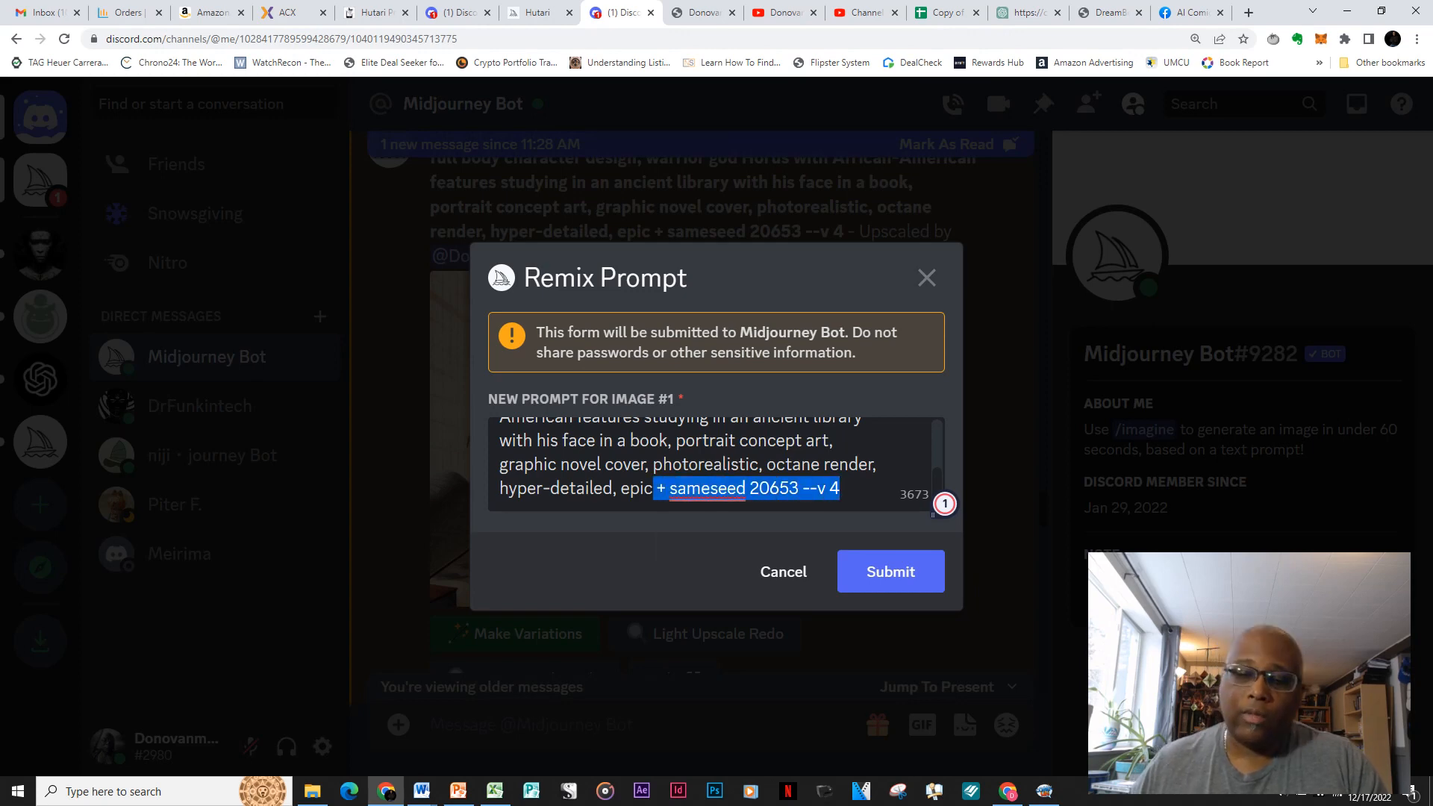
key(BackSpace)
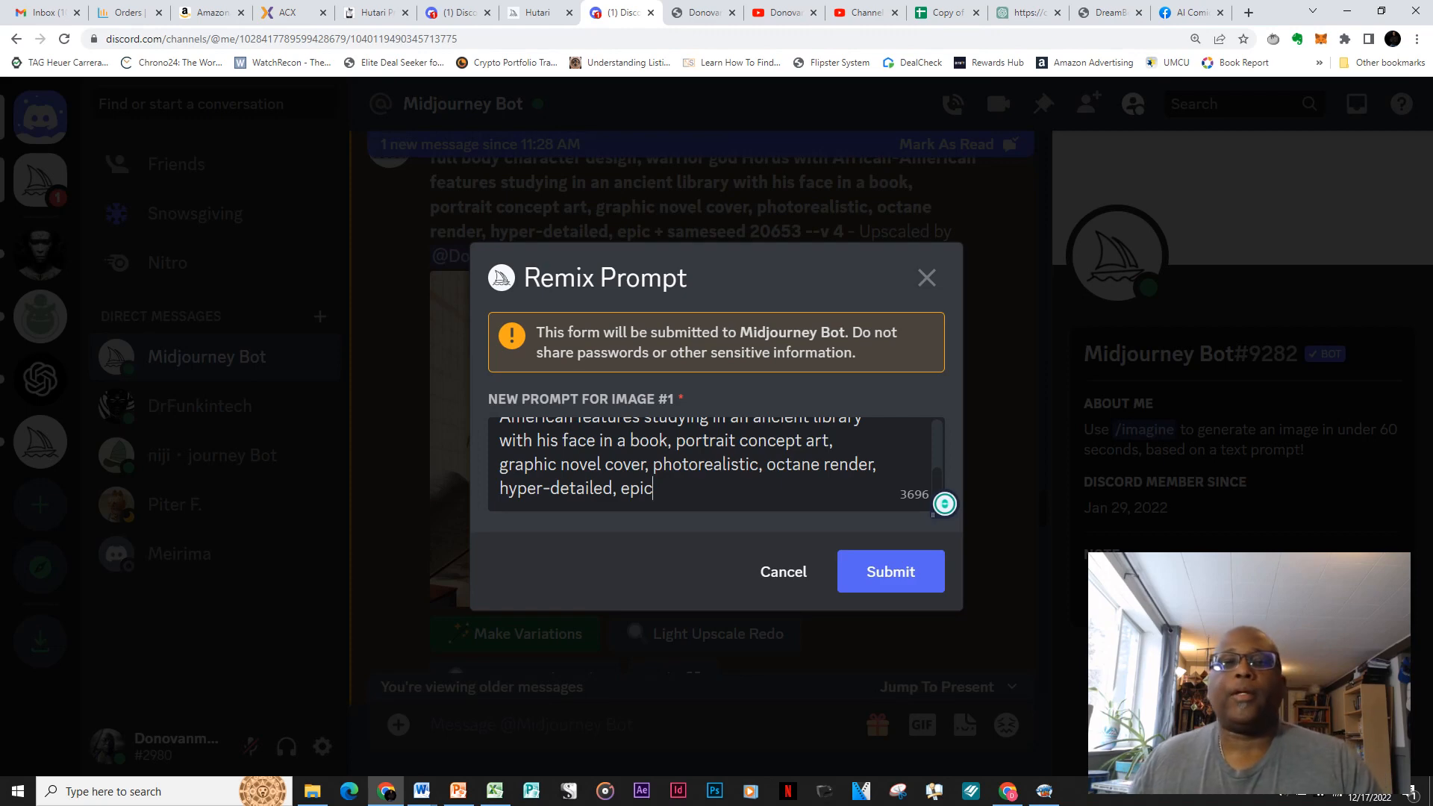
Copy "--stylize 1000 --ar 3:2 --q 2 --style 4b --v 4" from cell C4 of the MyPrompts sheet and append it to Discord's Remix Prompt.
click(944, 13)
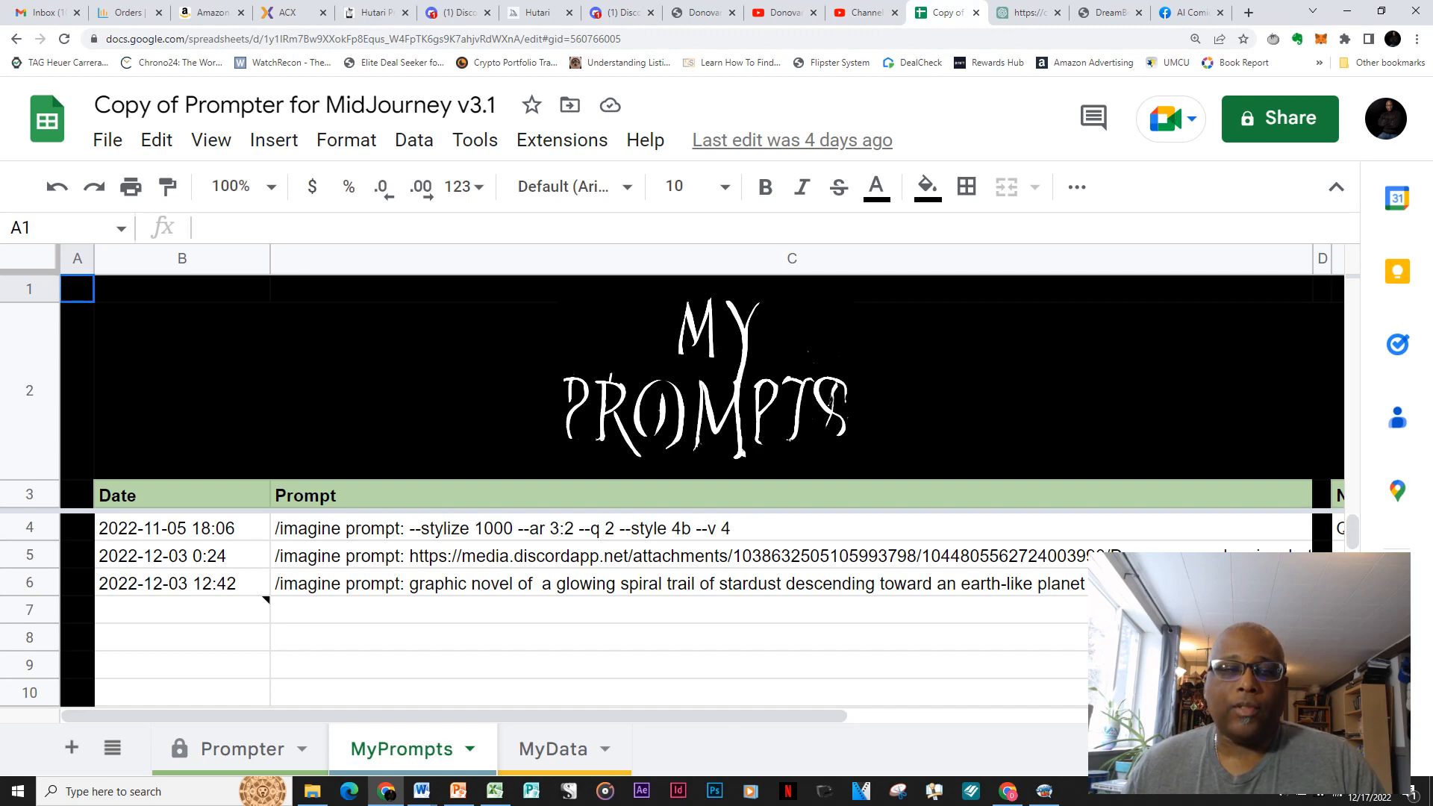
click(791, 528)
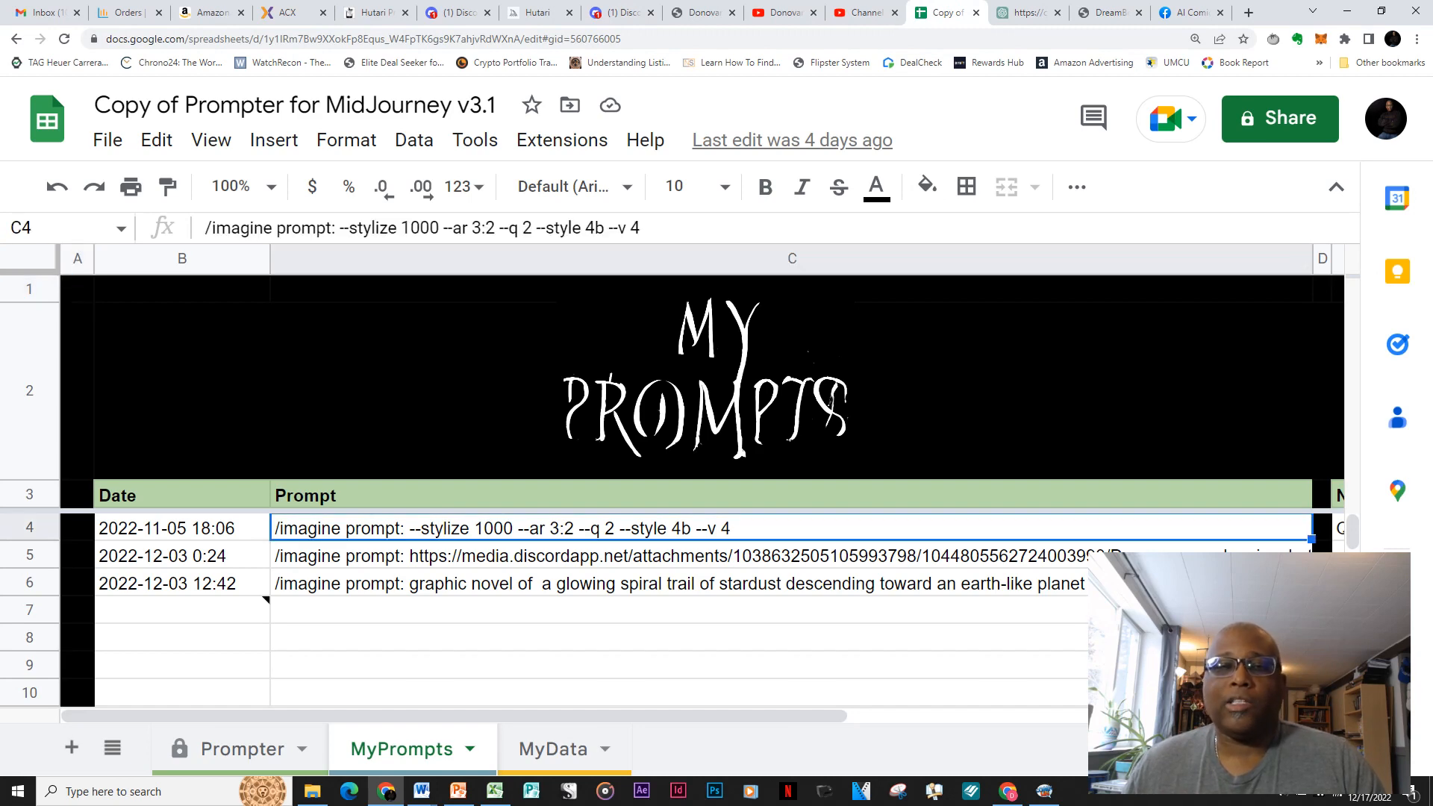
drag(639, 228, 344, 227)
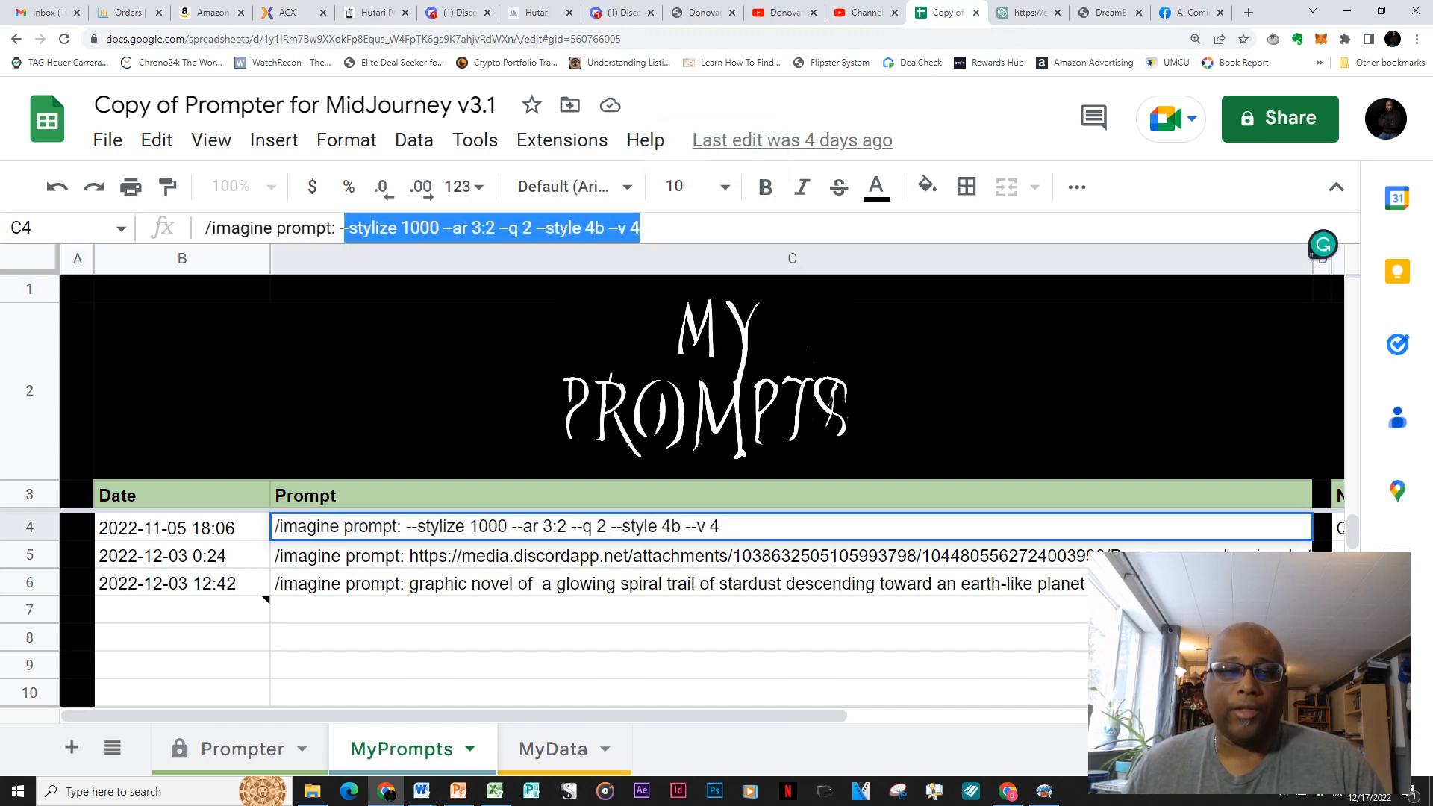
drag(643, 228, 339, 227)
key(ctrl+c)
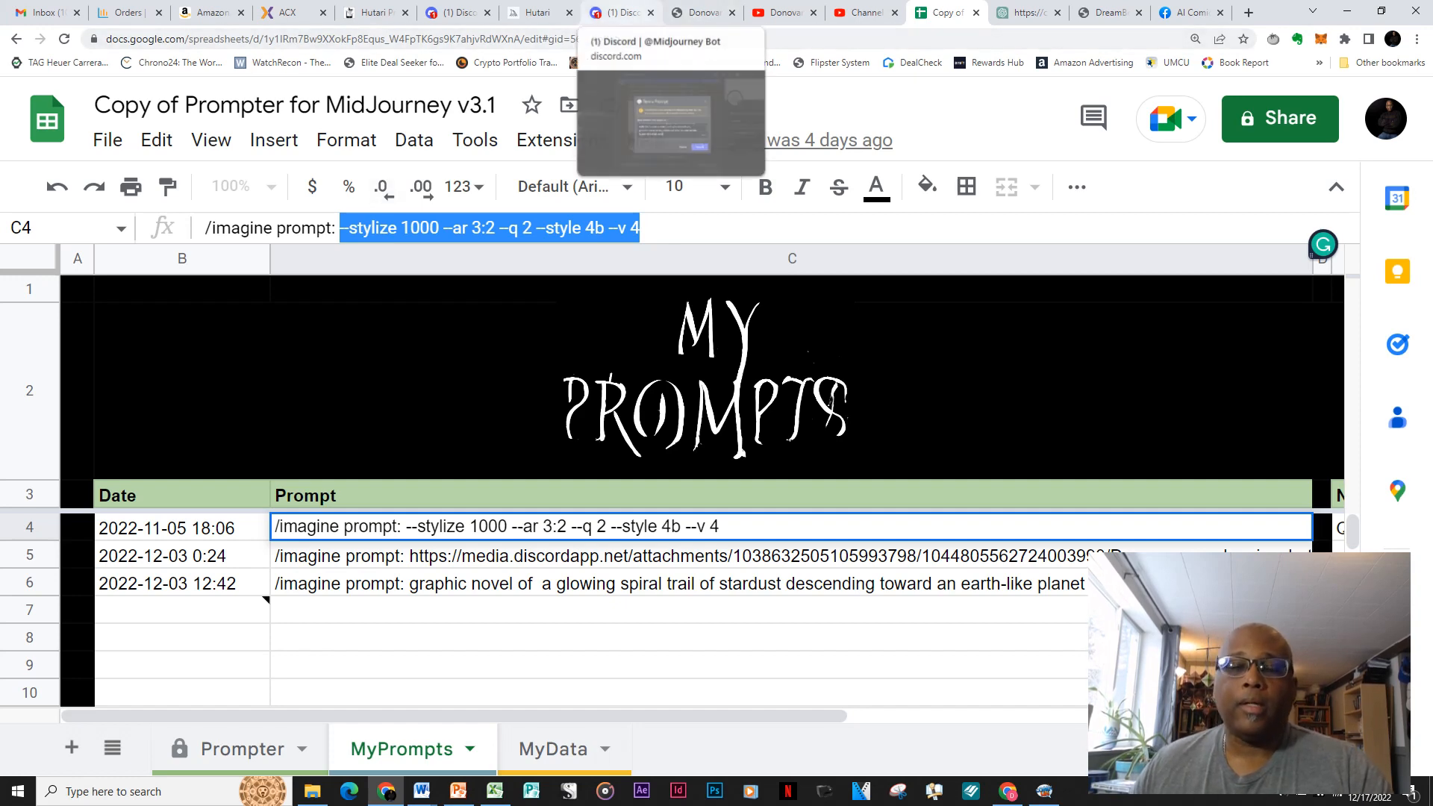
click(619, 13)
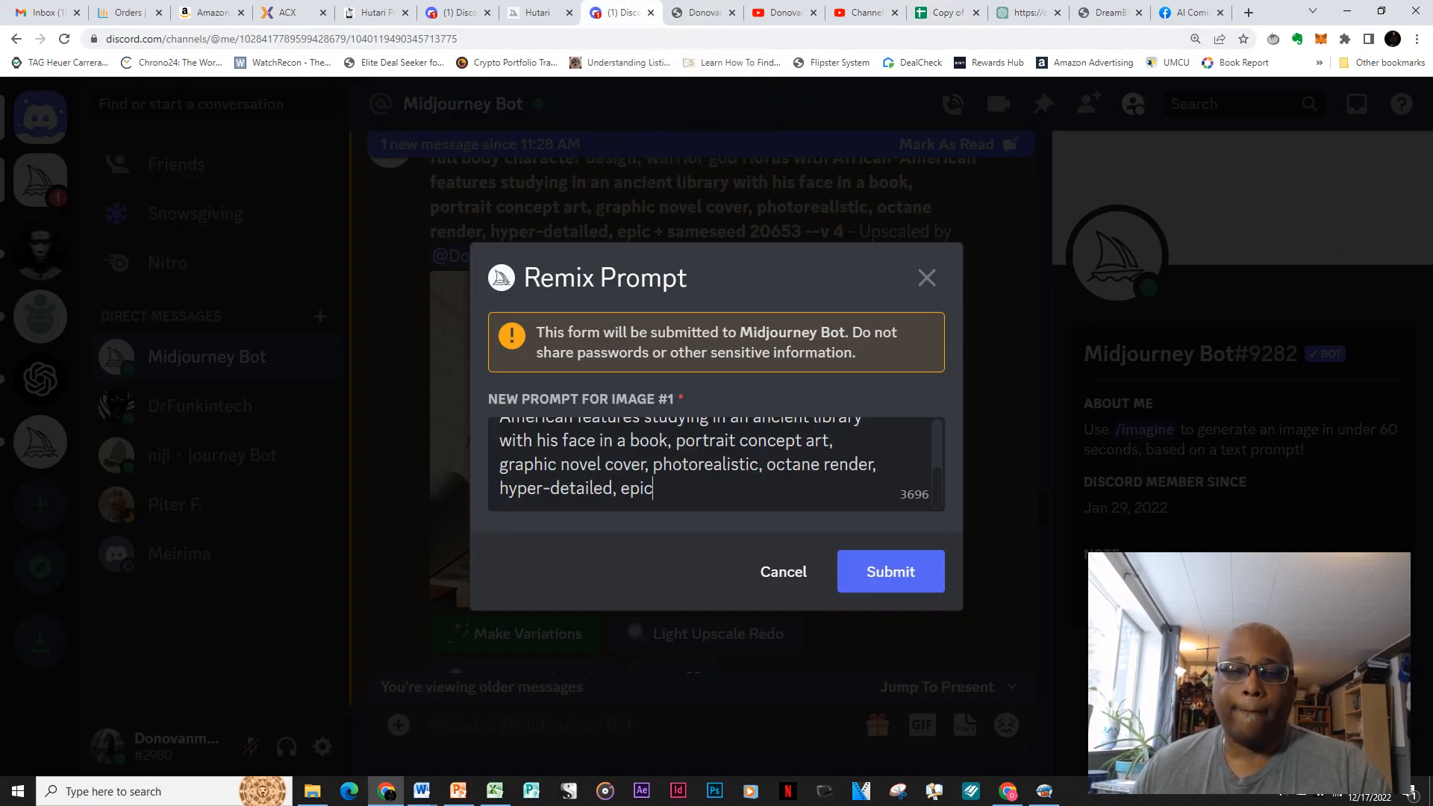
key(ctrl+v)
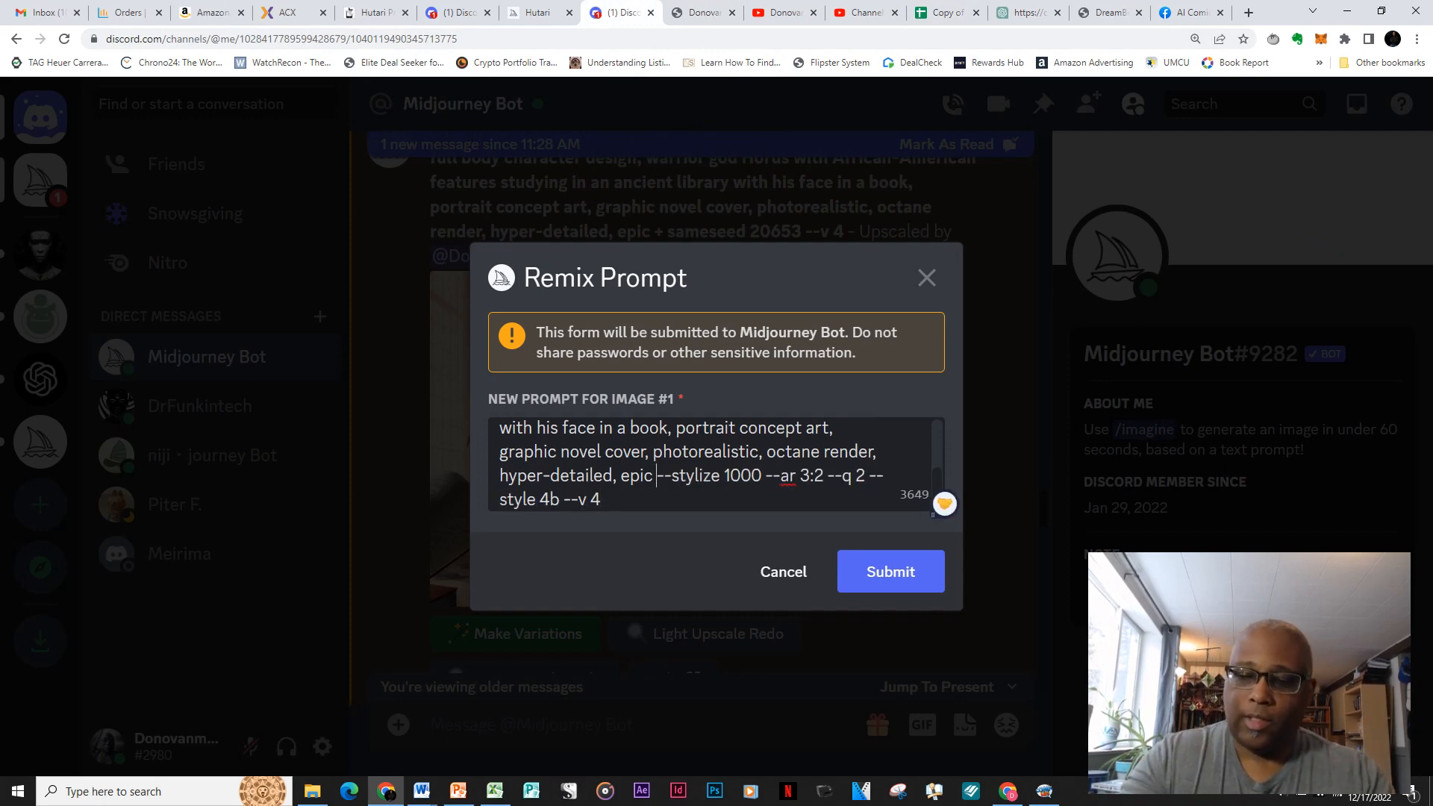
Insert "--chaos 2" before the --stylize parameter in the Remix Prompt.
click(672, 475)
text(--cha)
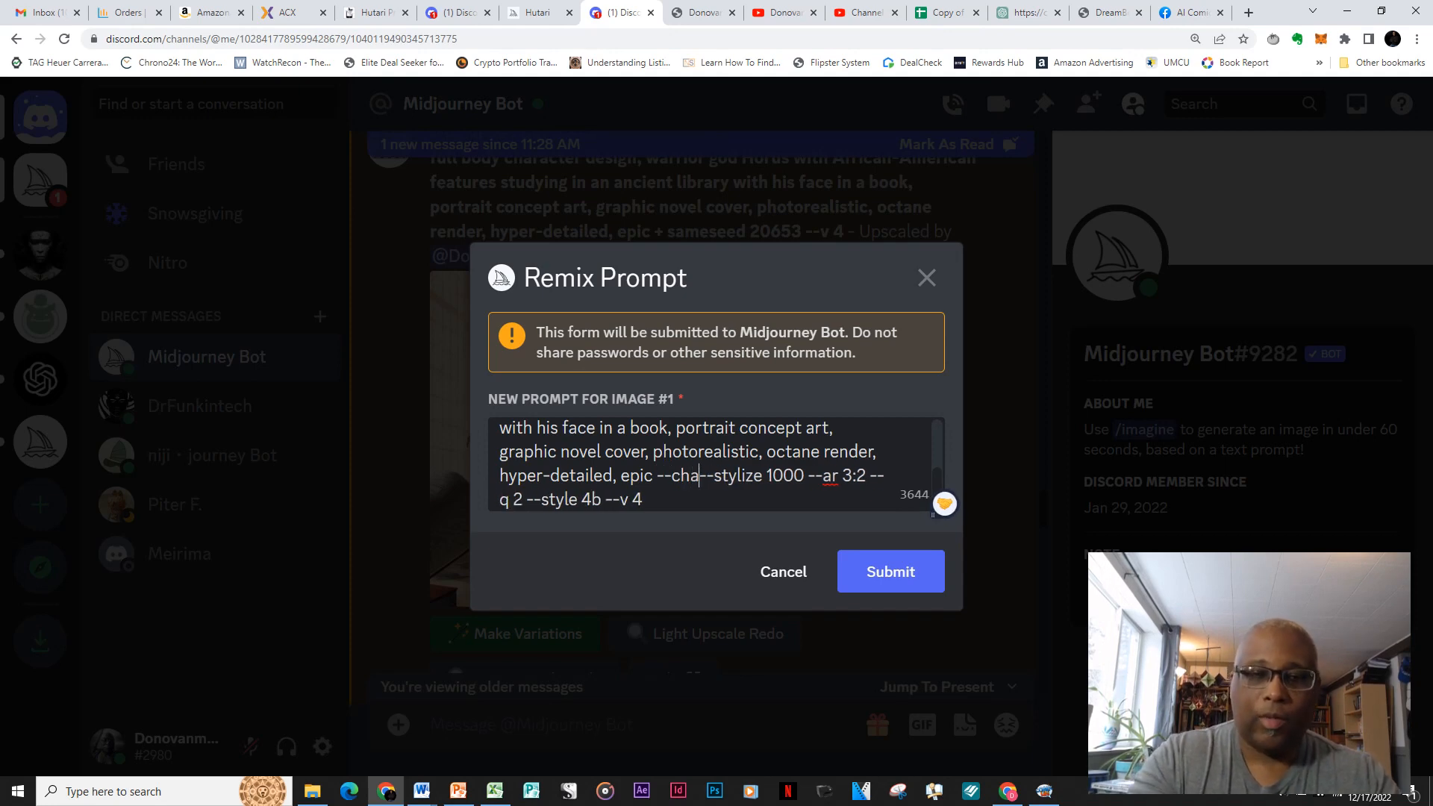
text(os )
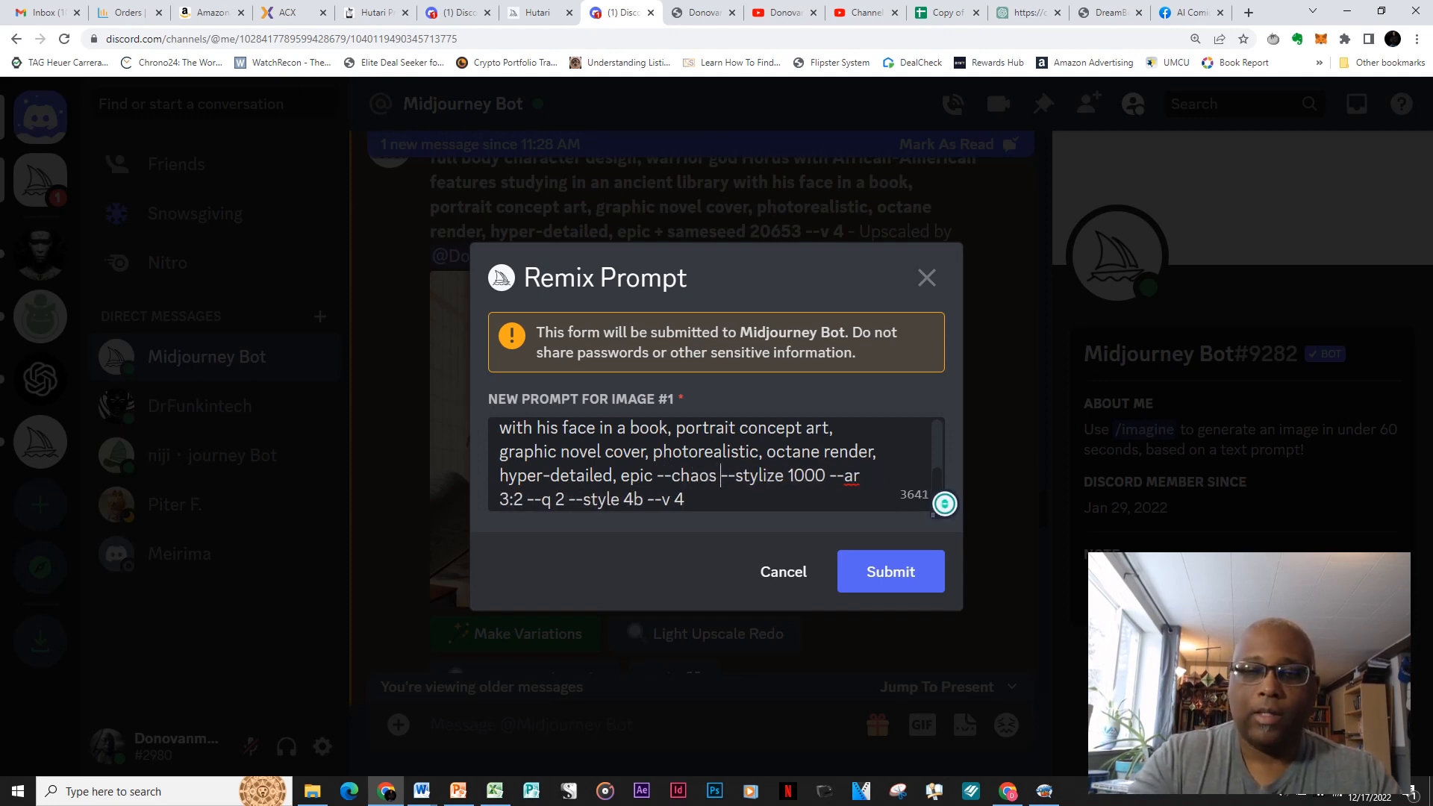
text(2)
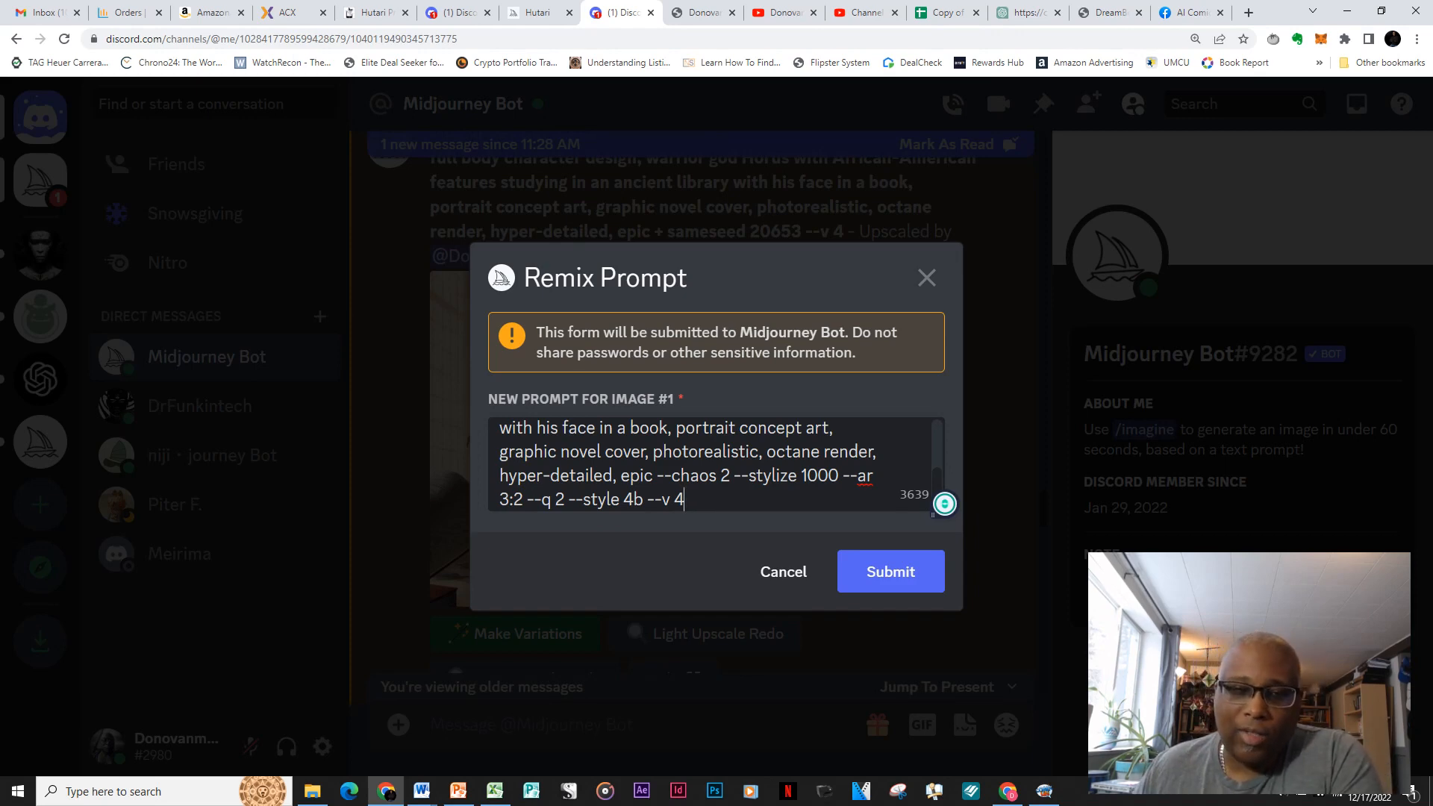
Remove the "--q 2" parameter from the Remix Prompt and submit the remix.
click(569, 499)
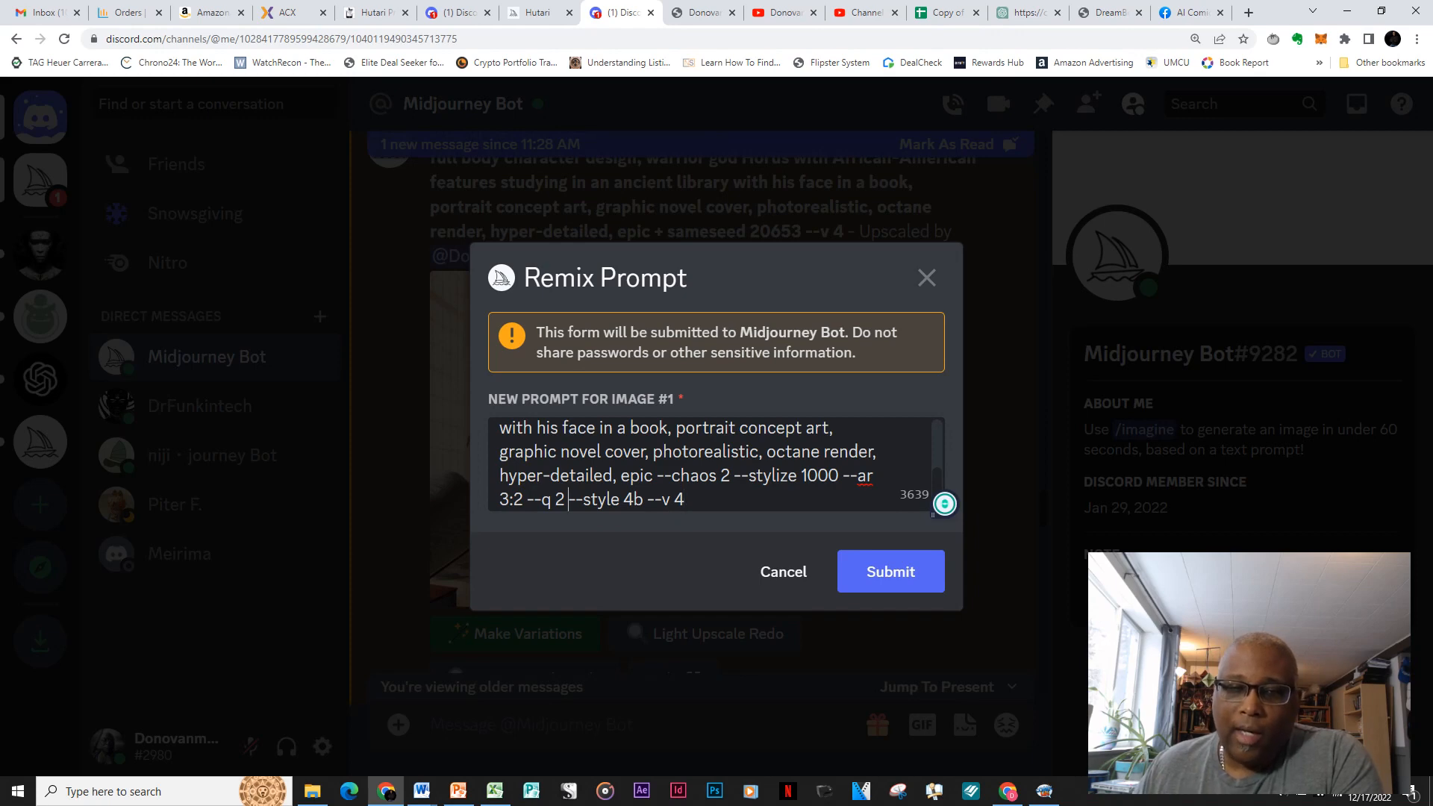
key(BackSpace)
key(BackSpace)
key(BackSpace)
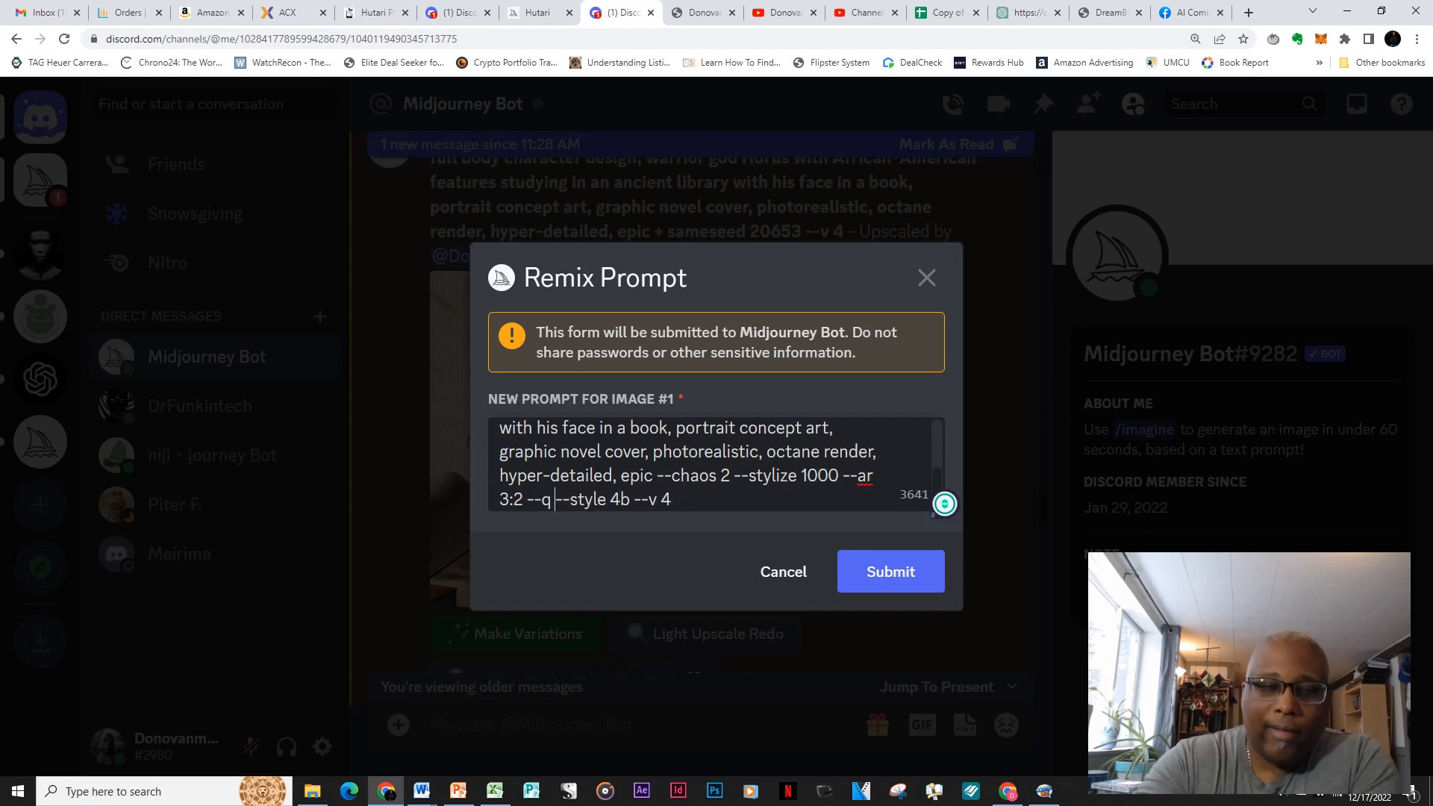
key(BackSpace)
key(BackSpace)
key(BackSpace)
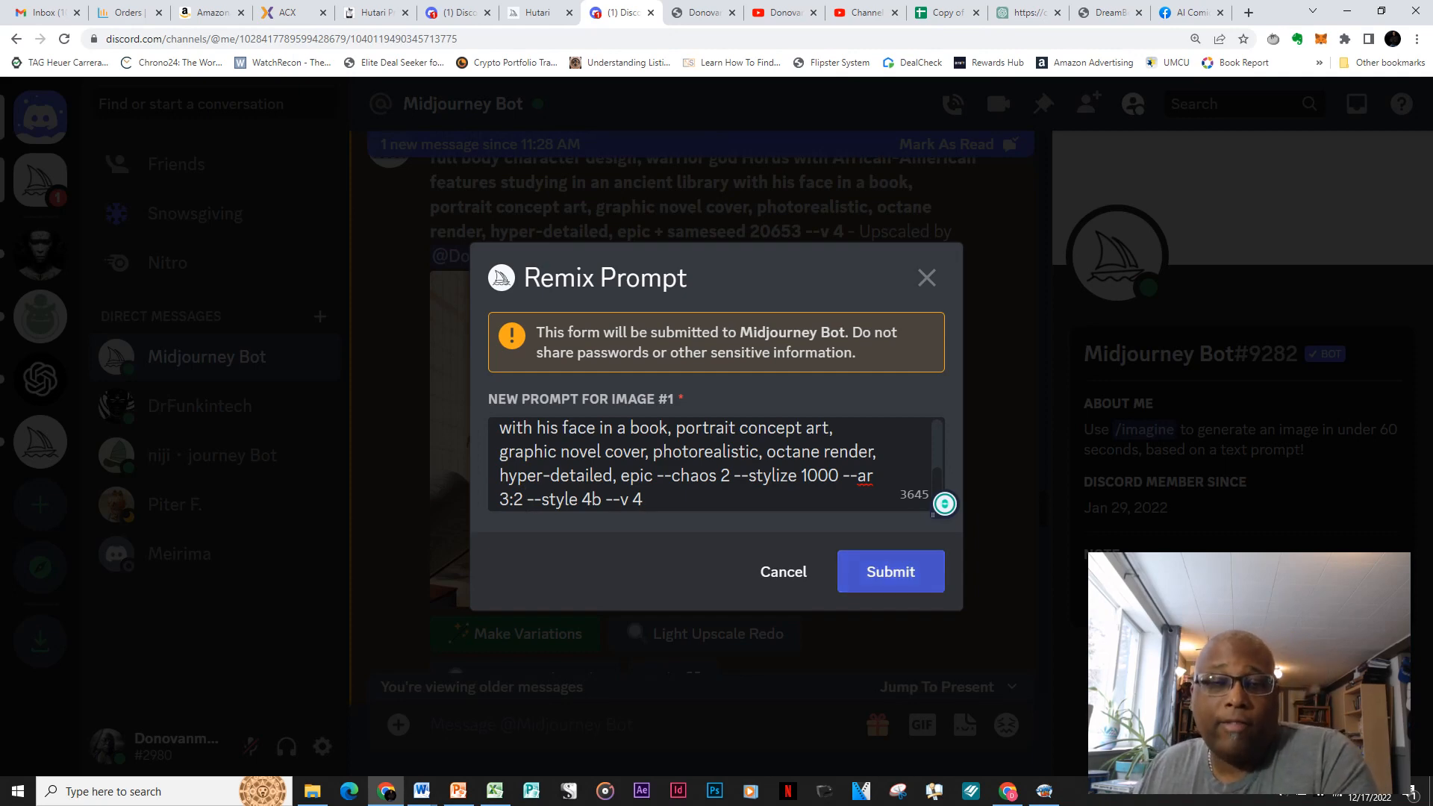
click(890, 572)
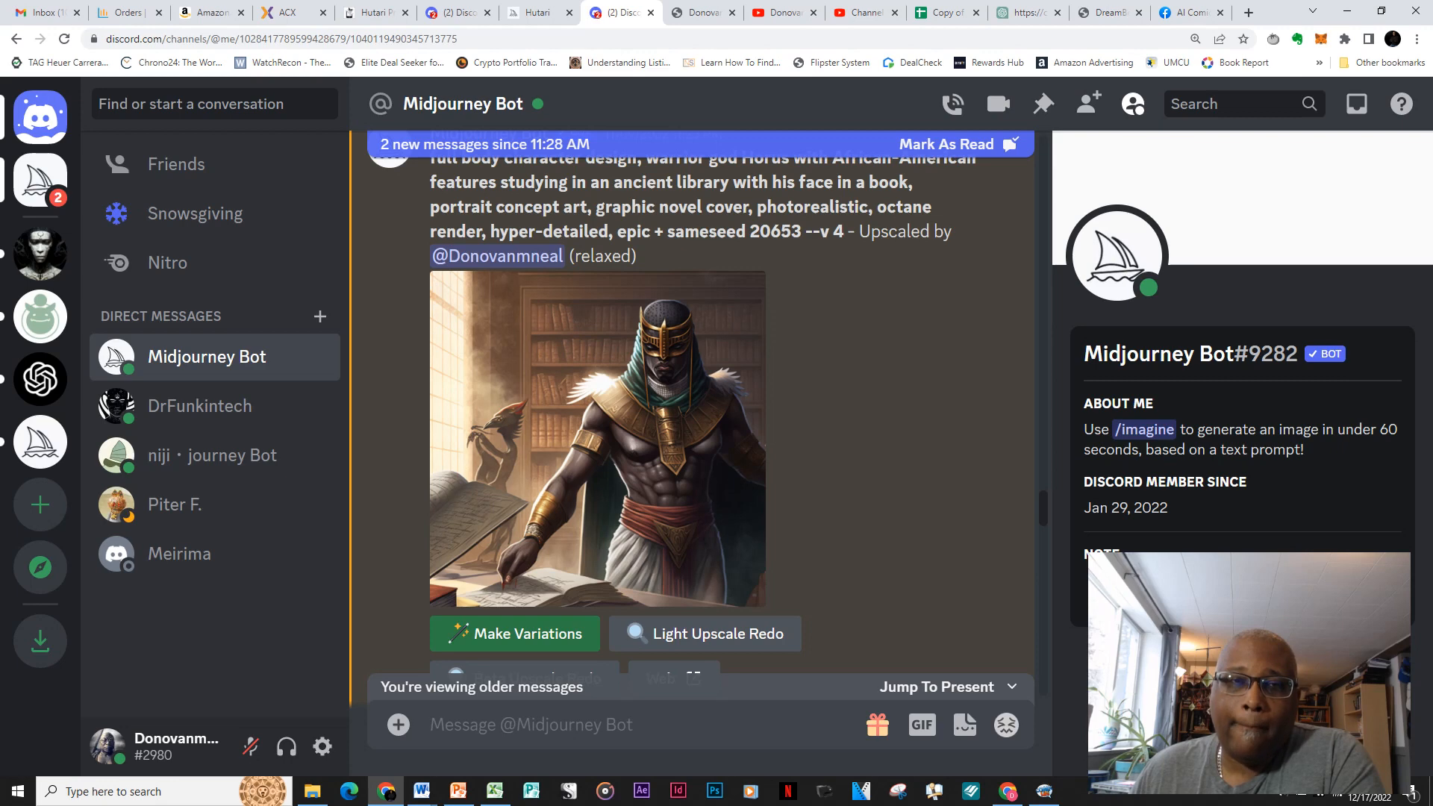
Go to the newest messages in the Midjourney Bot chat and examine the remixed image grid with its prompt.
scroll(691, 415, down, 2)
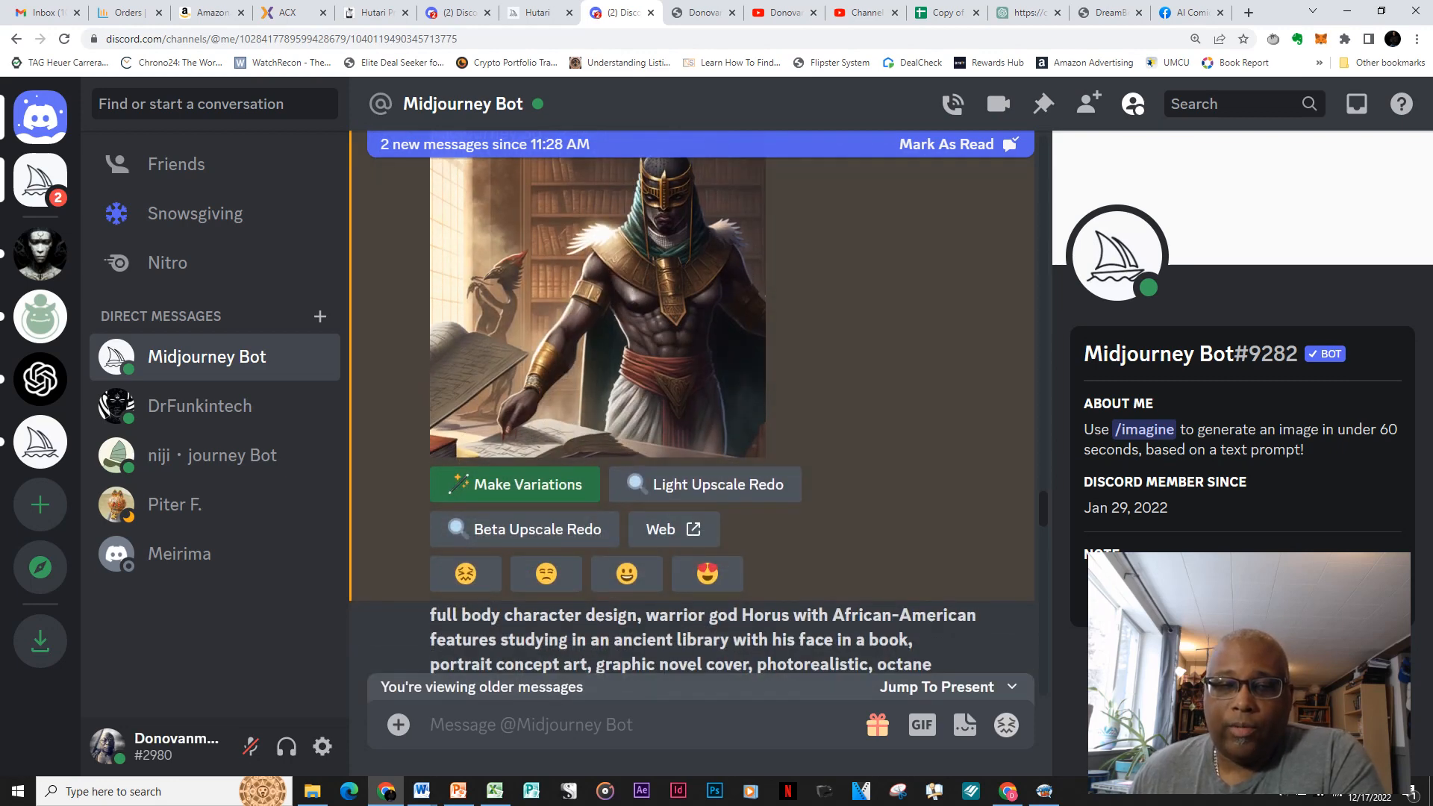
click(937, 687)
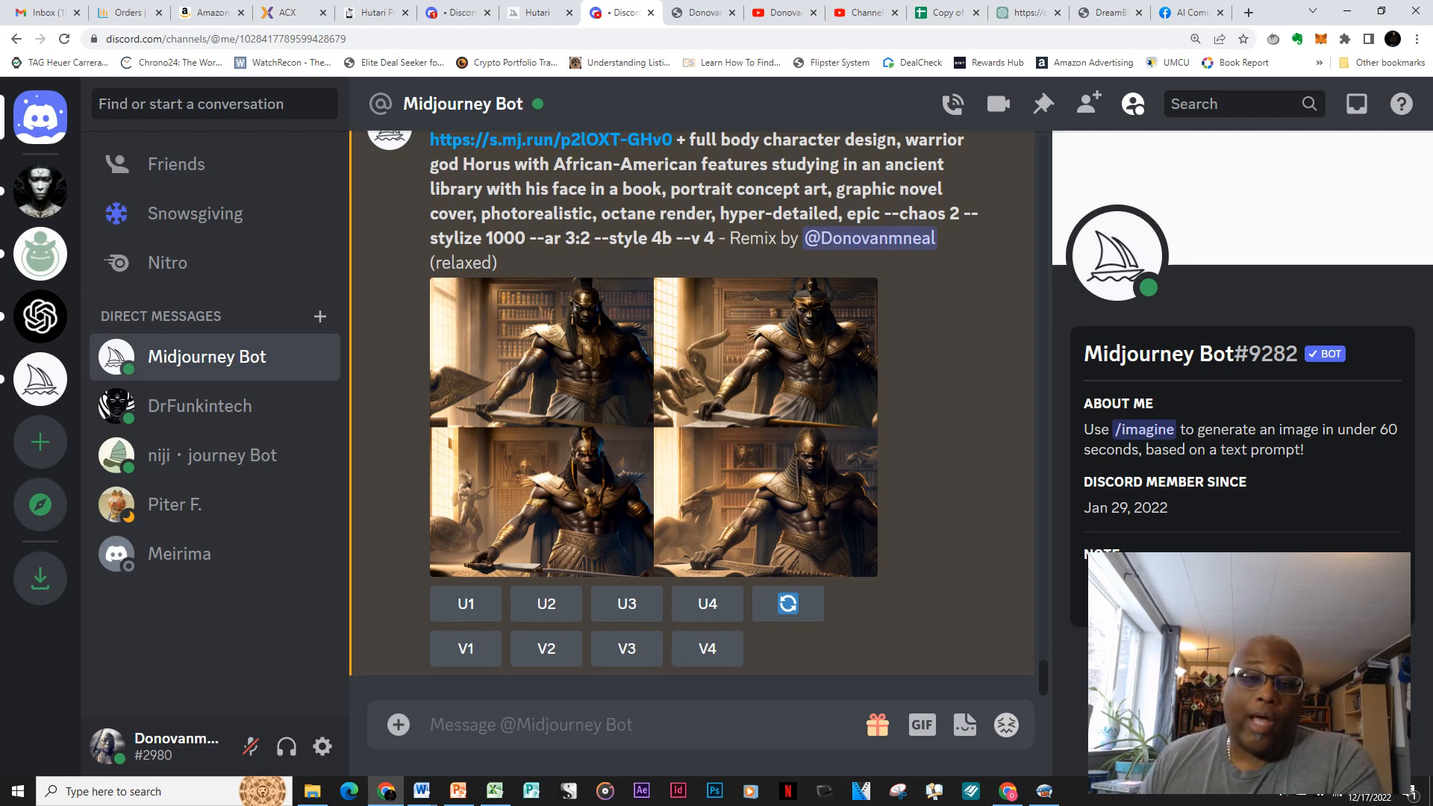
scroll(694, 403, up, 1)
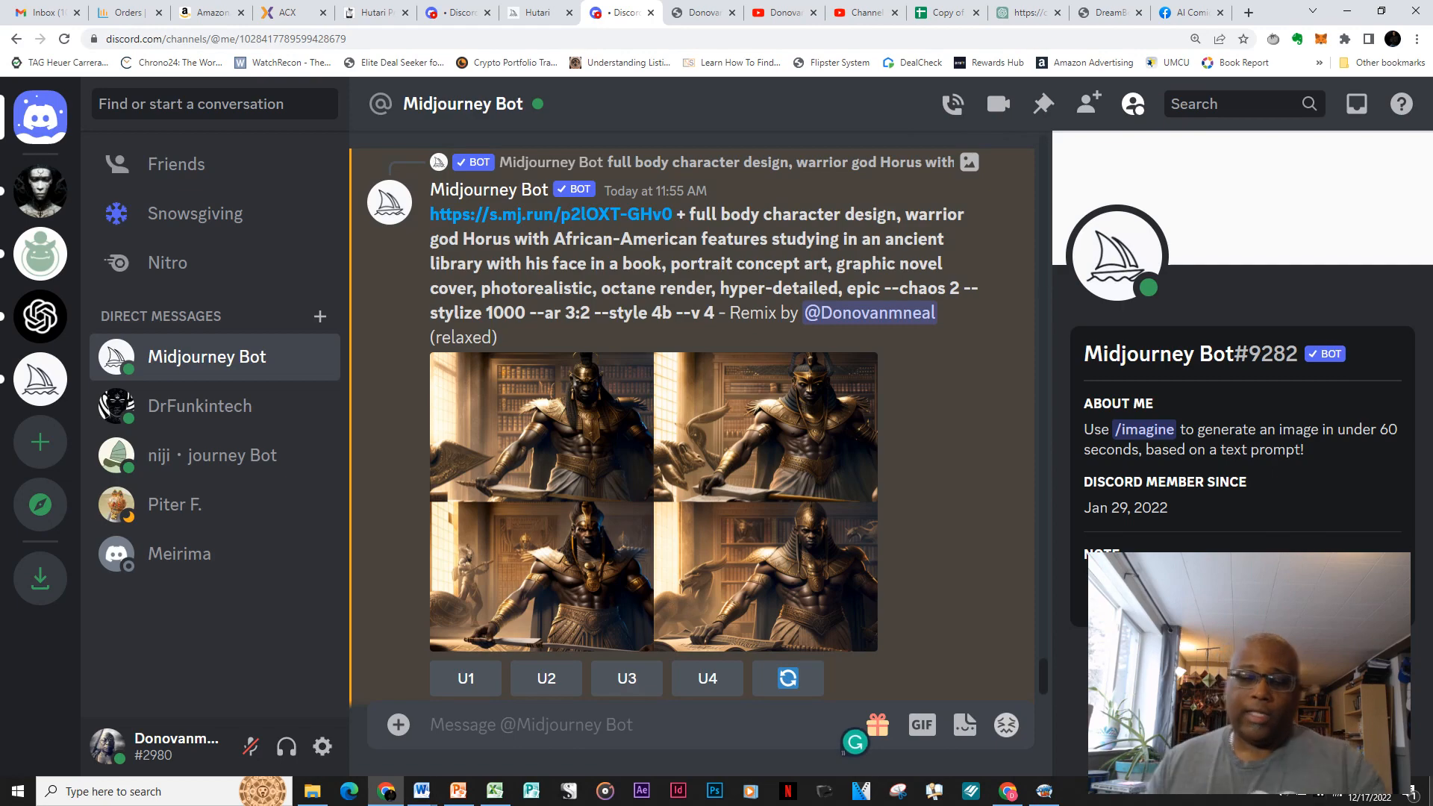
Run the /info command in the Midjourney Bot chat to show the account's profile information.
text(/info)
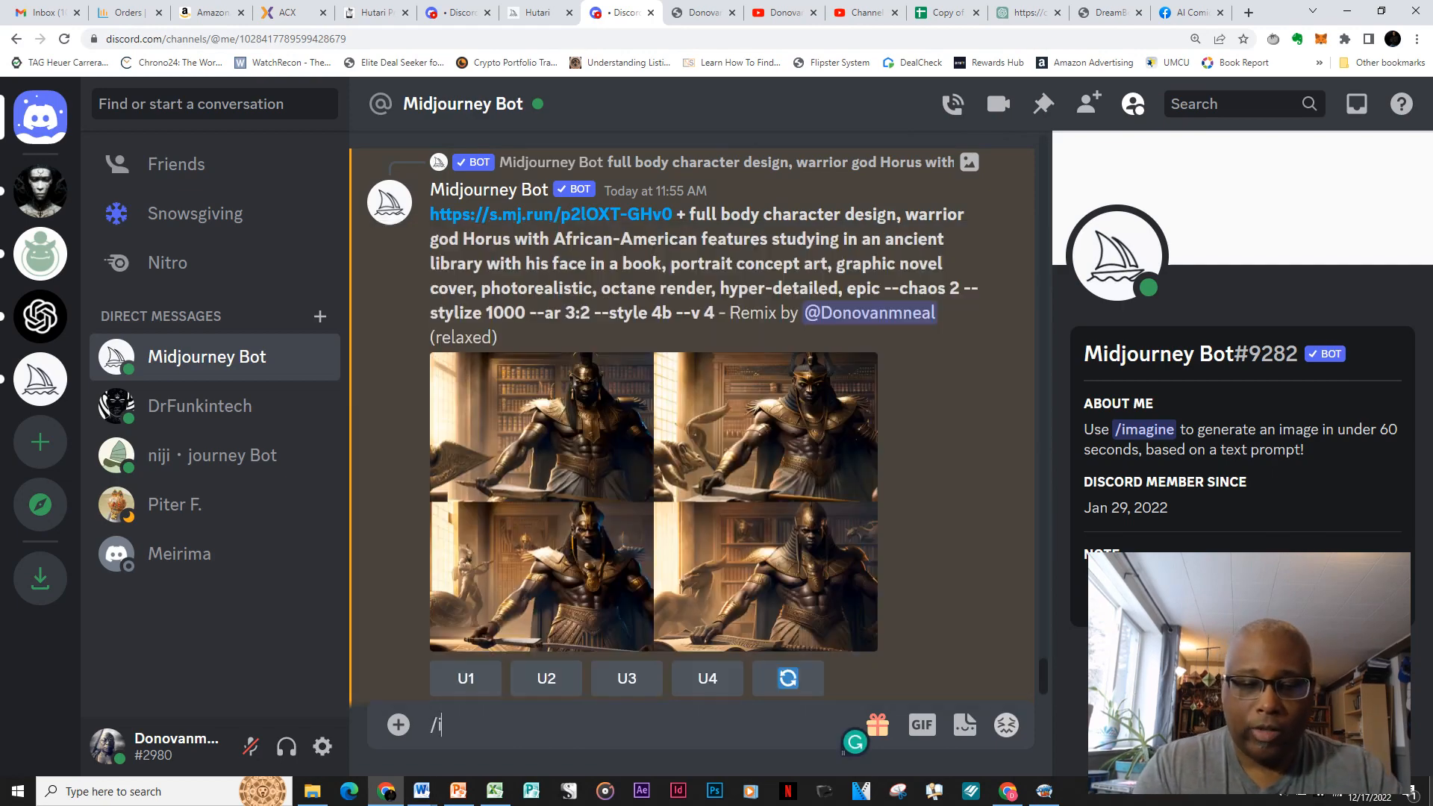
key(Return)
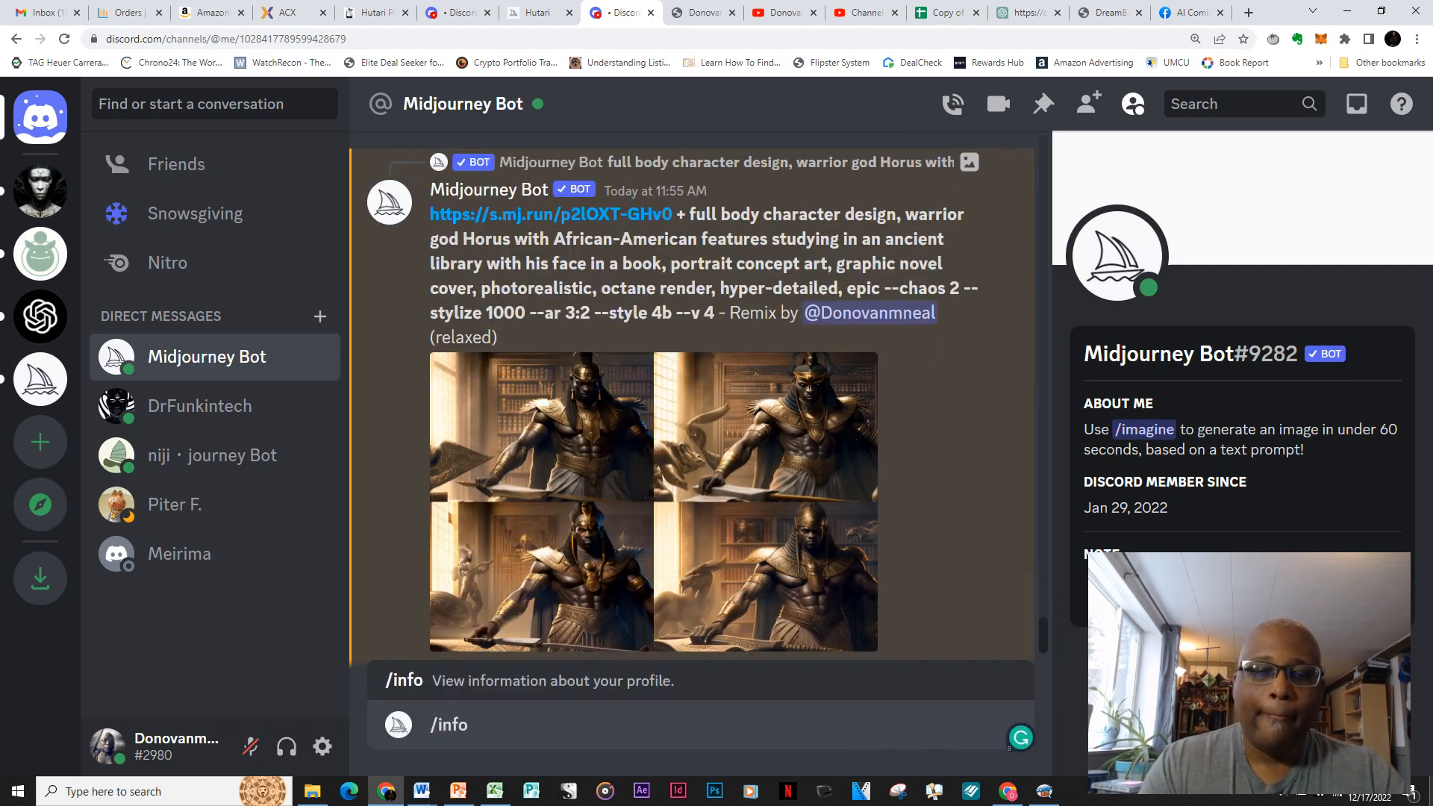
key(Return)
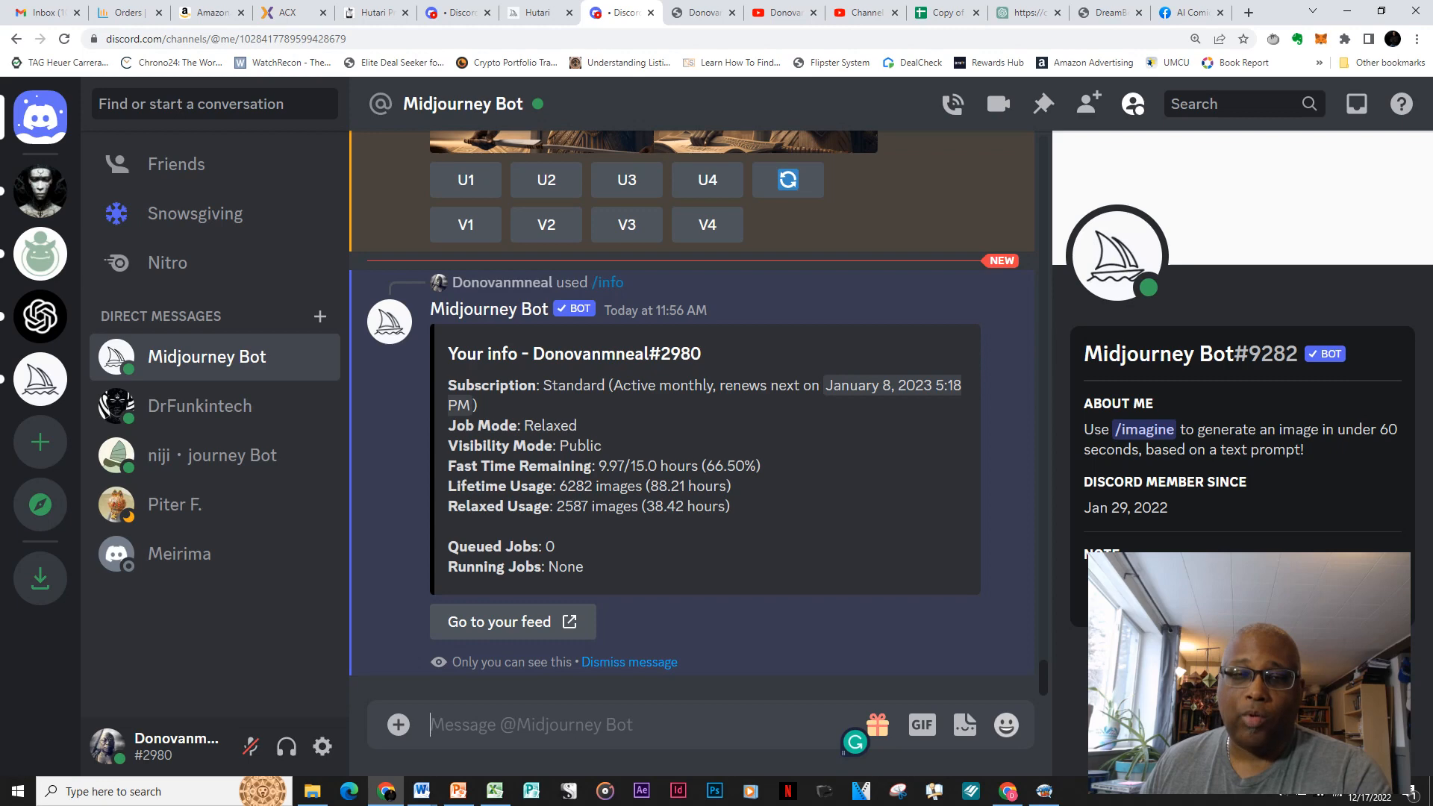
Highlight the Job Mode line, then the Fast Time Remaining value in the account information, and examine them.
drag(447, 424, 576, 424)
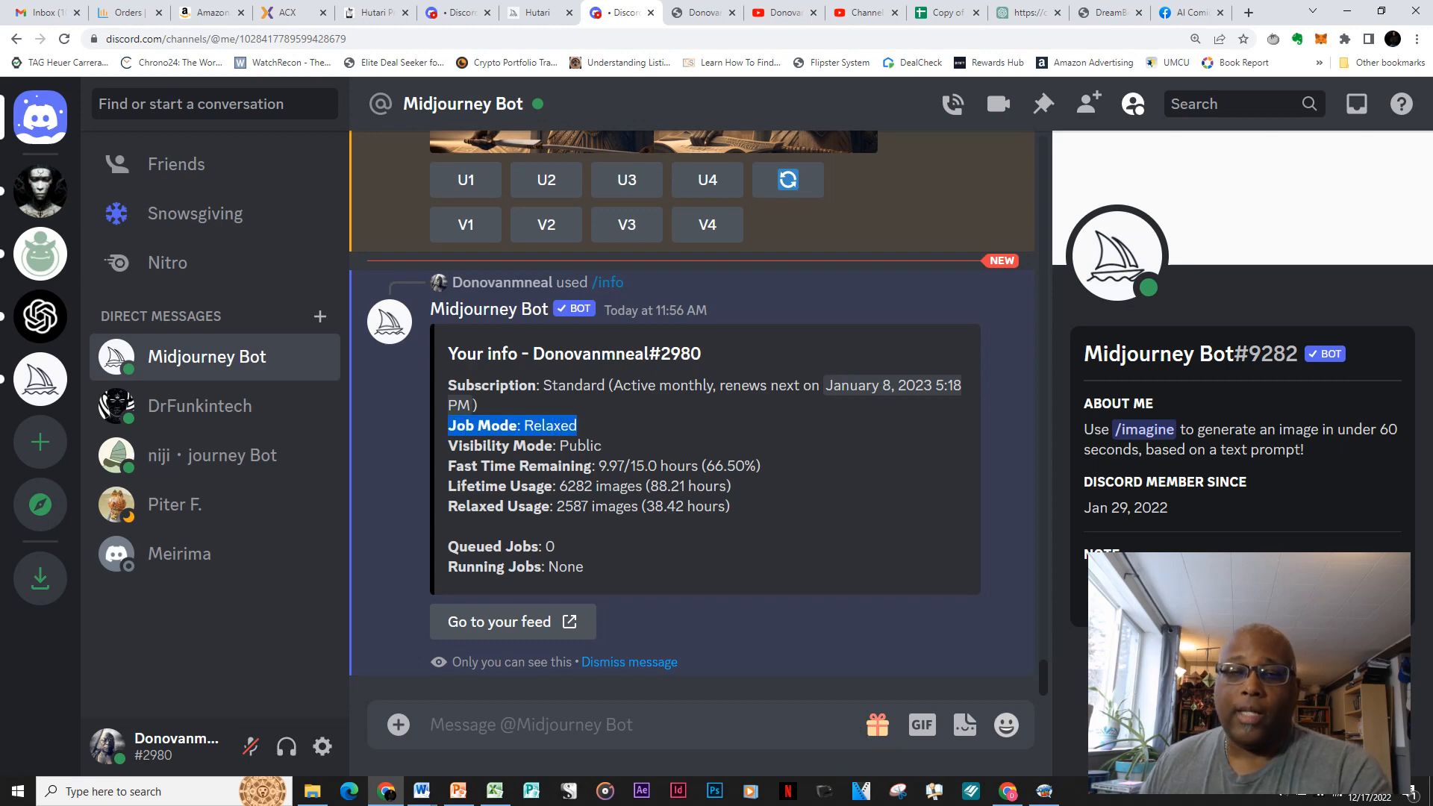
click(585, 426)
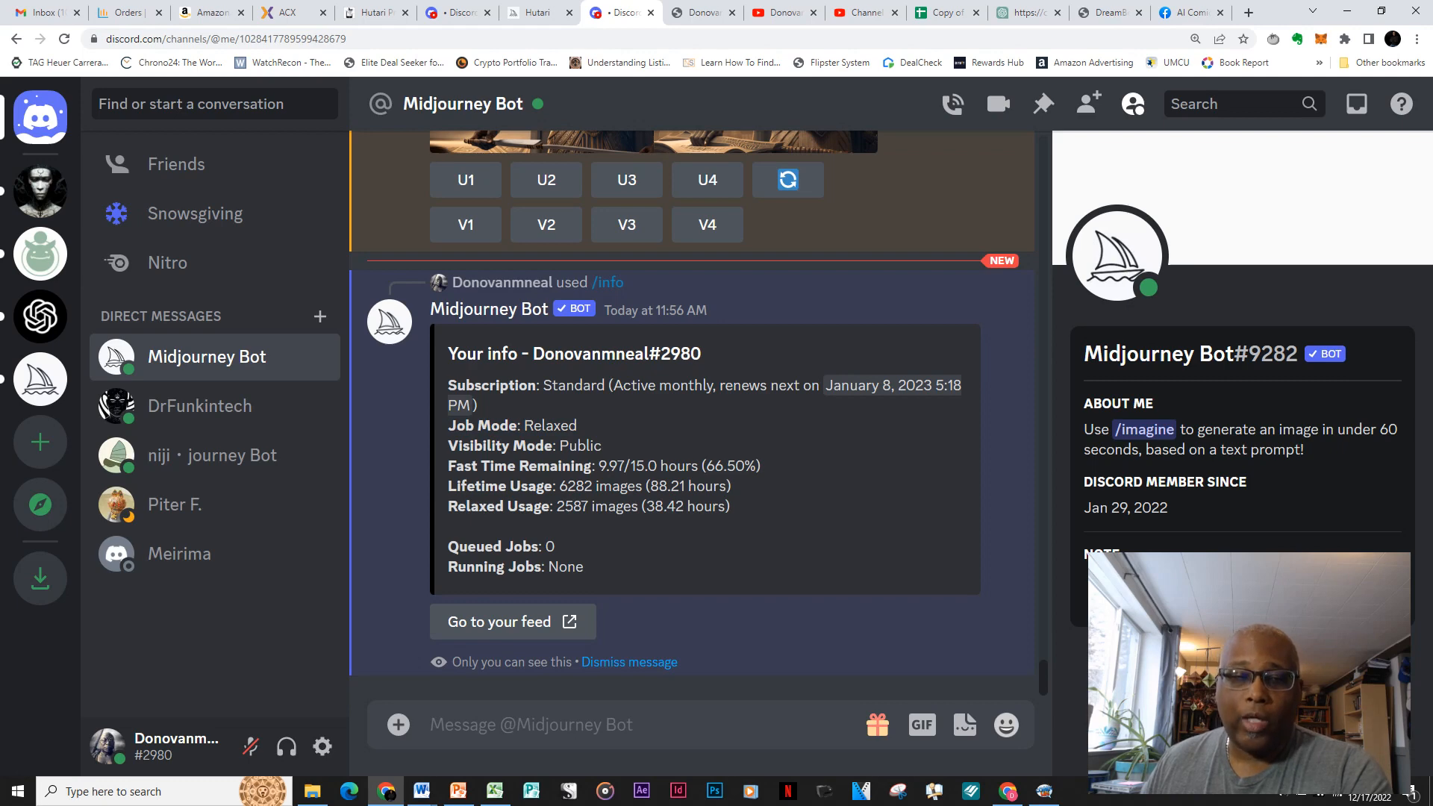
drag(448, 466, 624, 465)
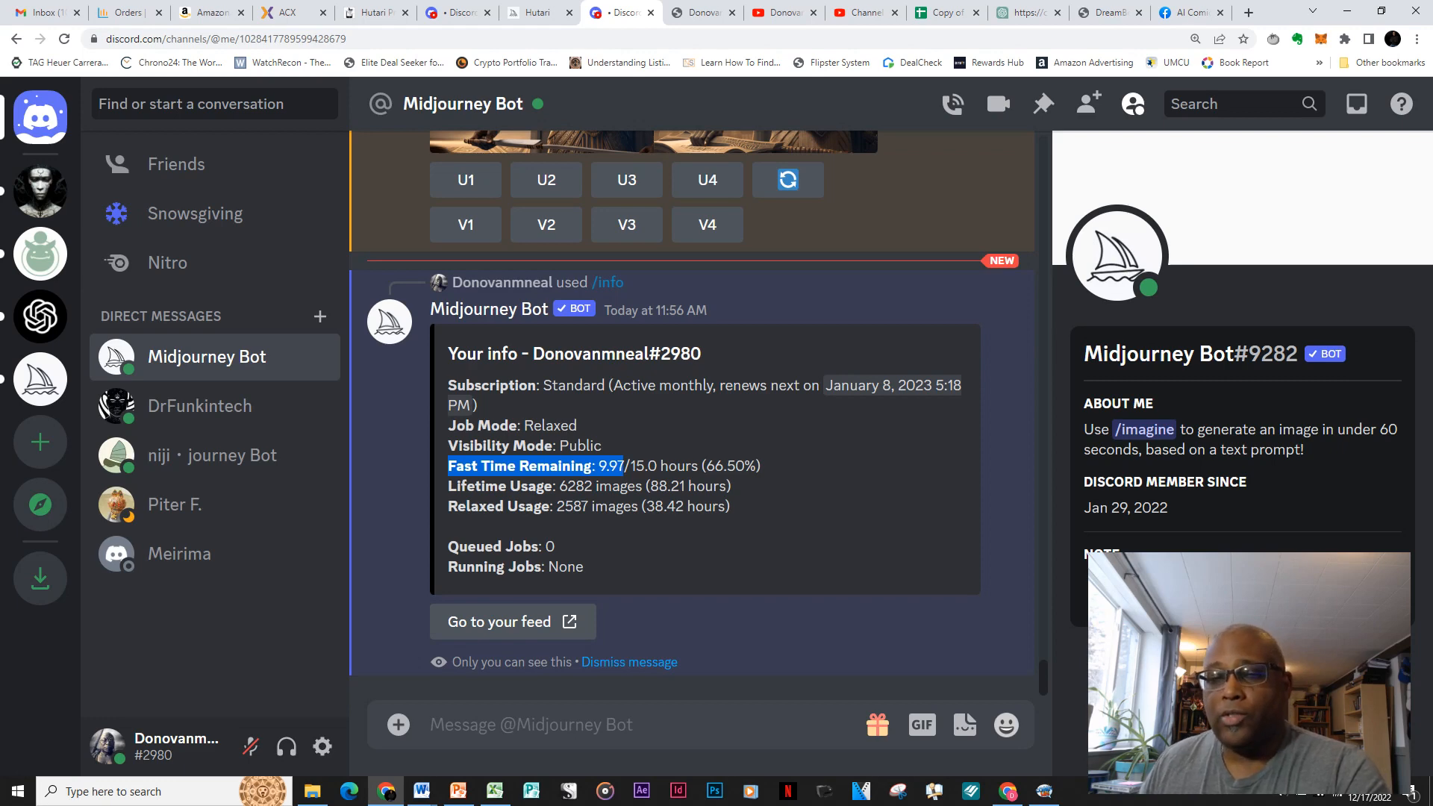
drag(623, 466, 630, 466)
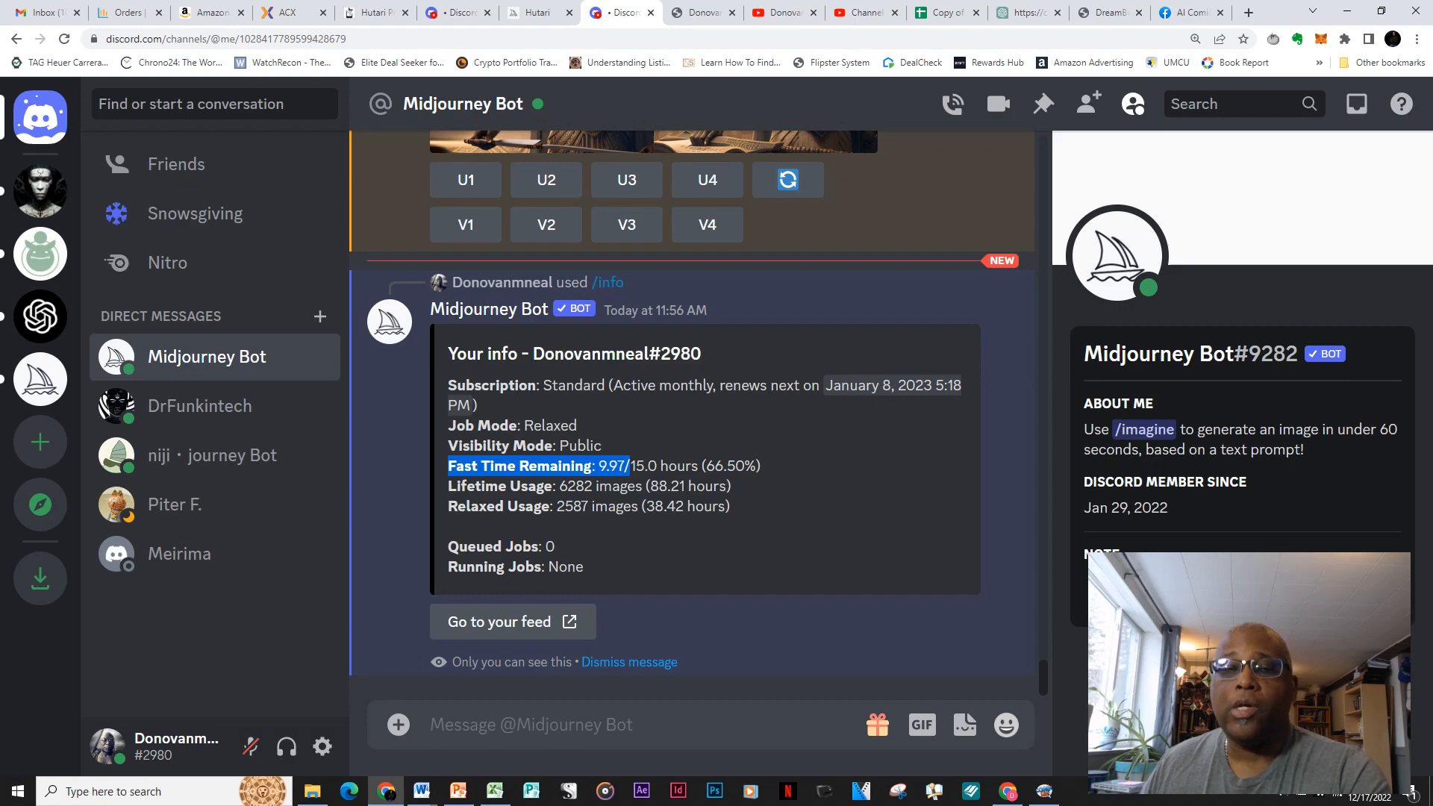
drag(630, 466, 623, 466)
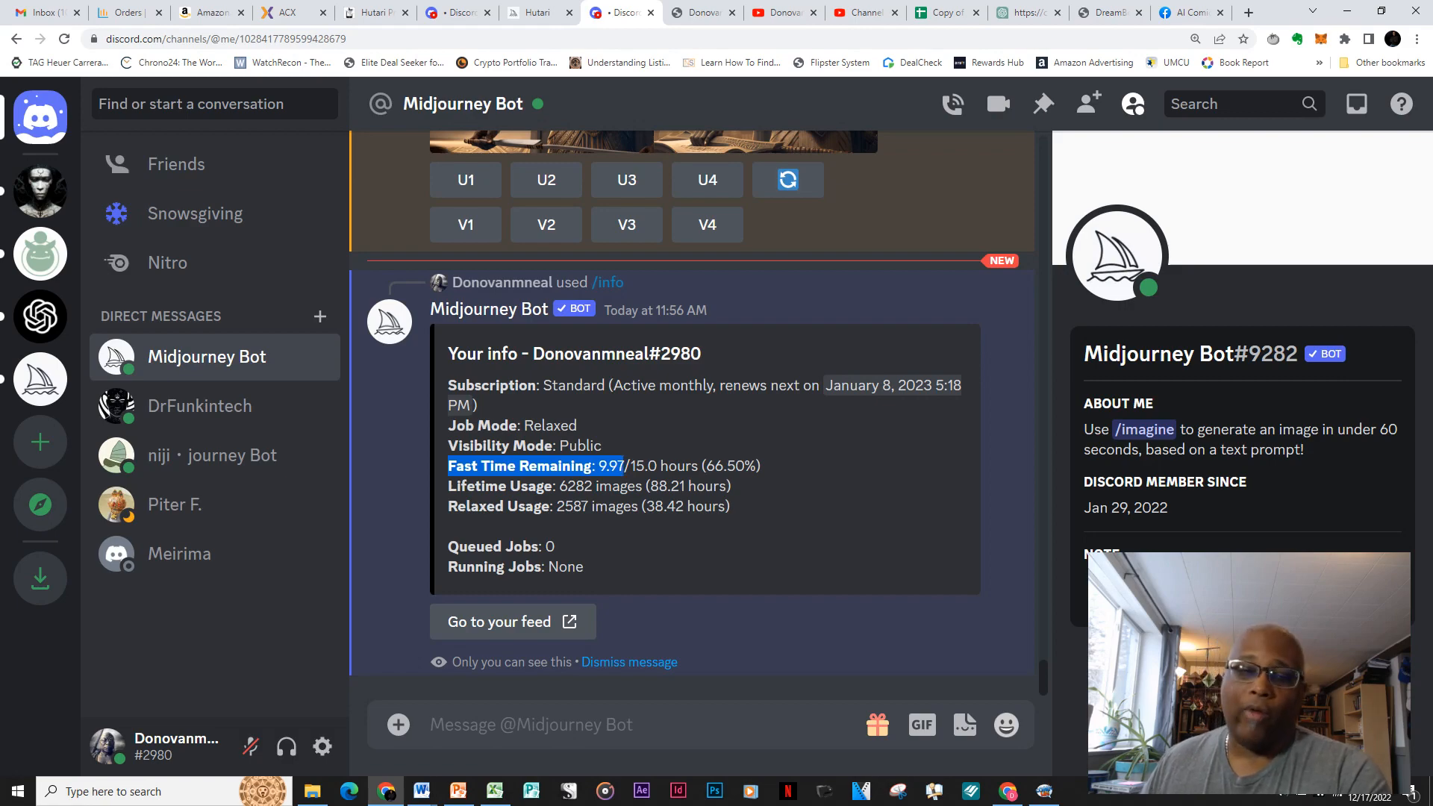
Open the reference image linked at the start of the new remix's prompt, allowing the visit to the external link.
scroll(623, 465, up, 6)
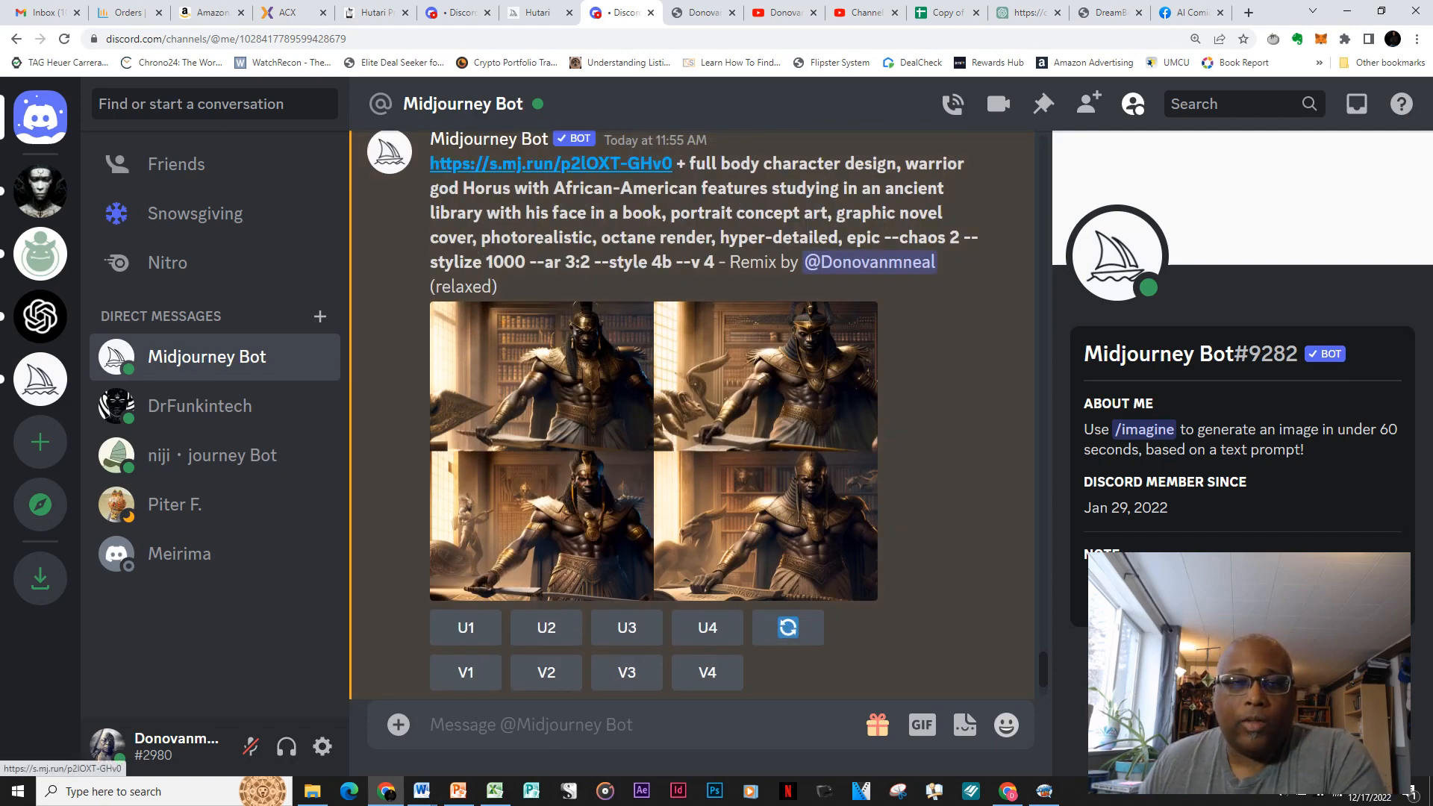
click(523, 164)
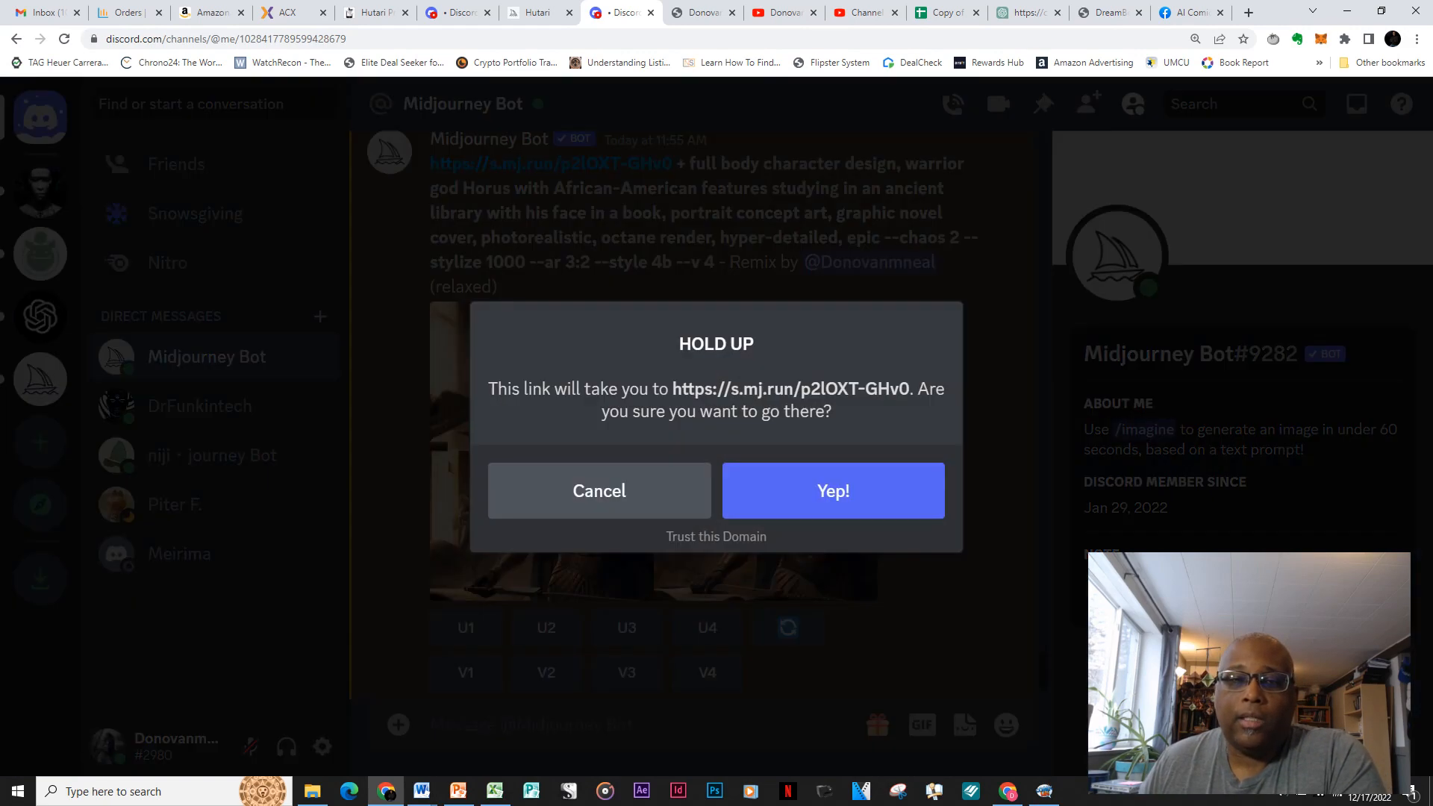
click(833, 491)
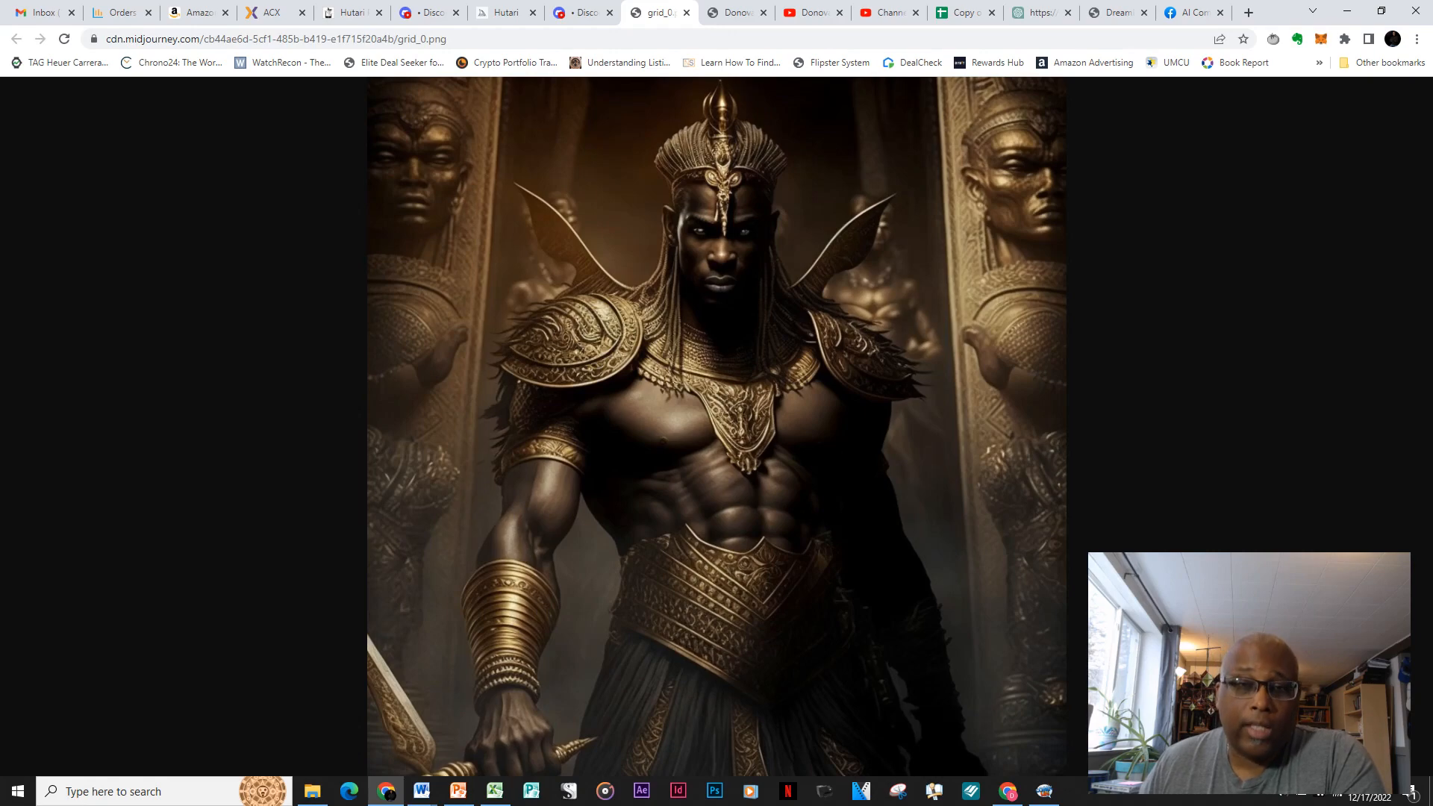
Close the reference image and open the original full-size version of the remixed library image grid from the Midjourney Bot chat.
click(686, 12)
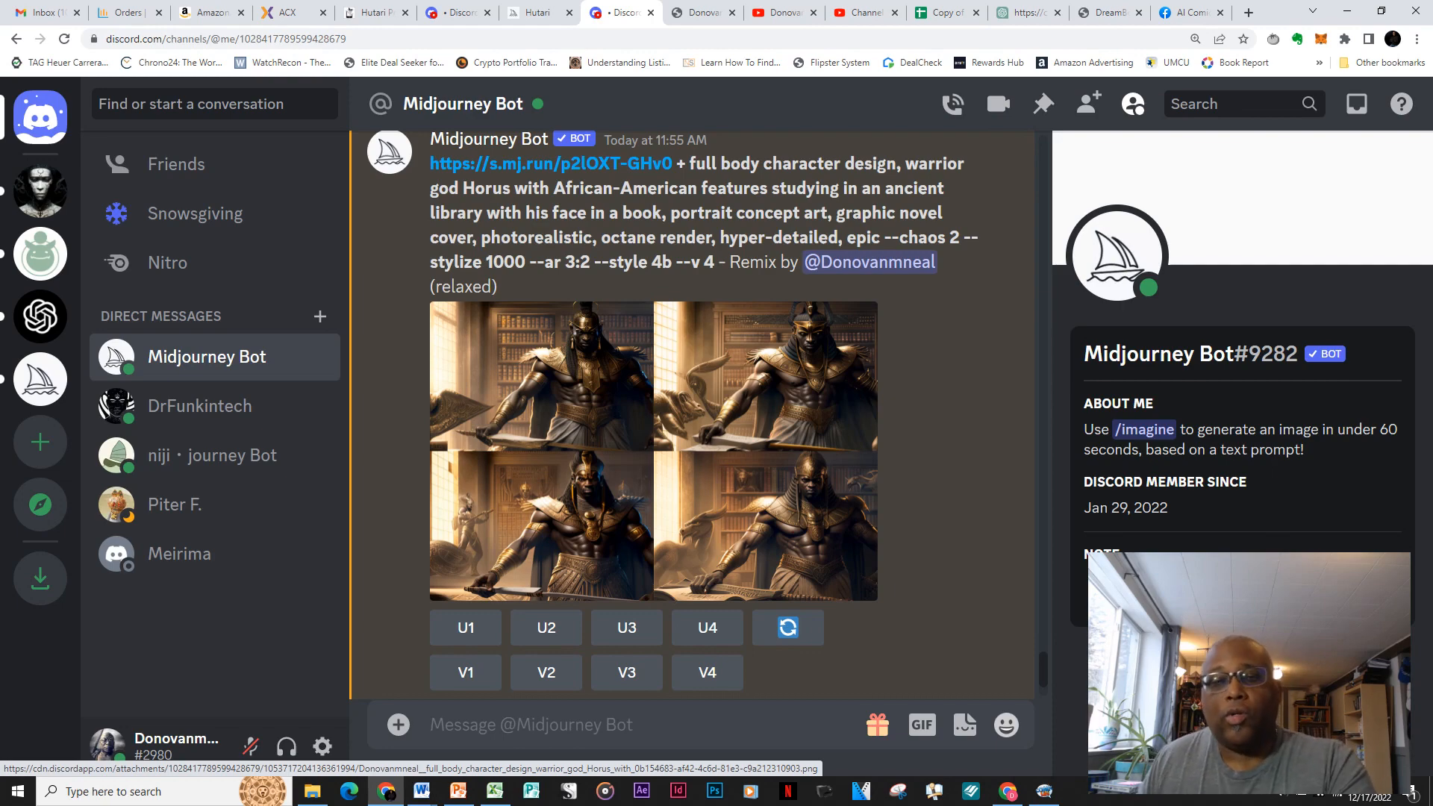
click(653, 451)
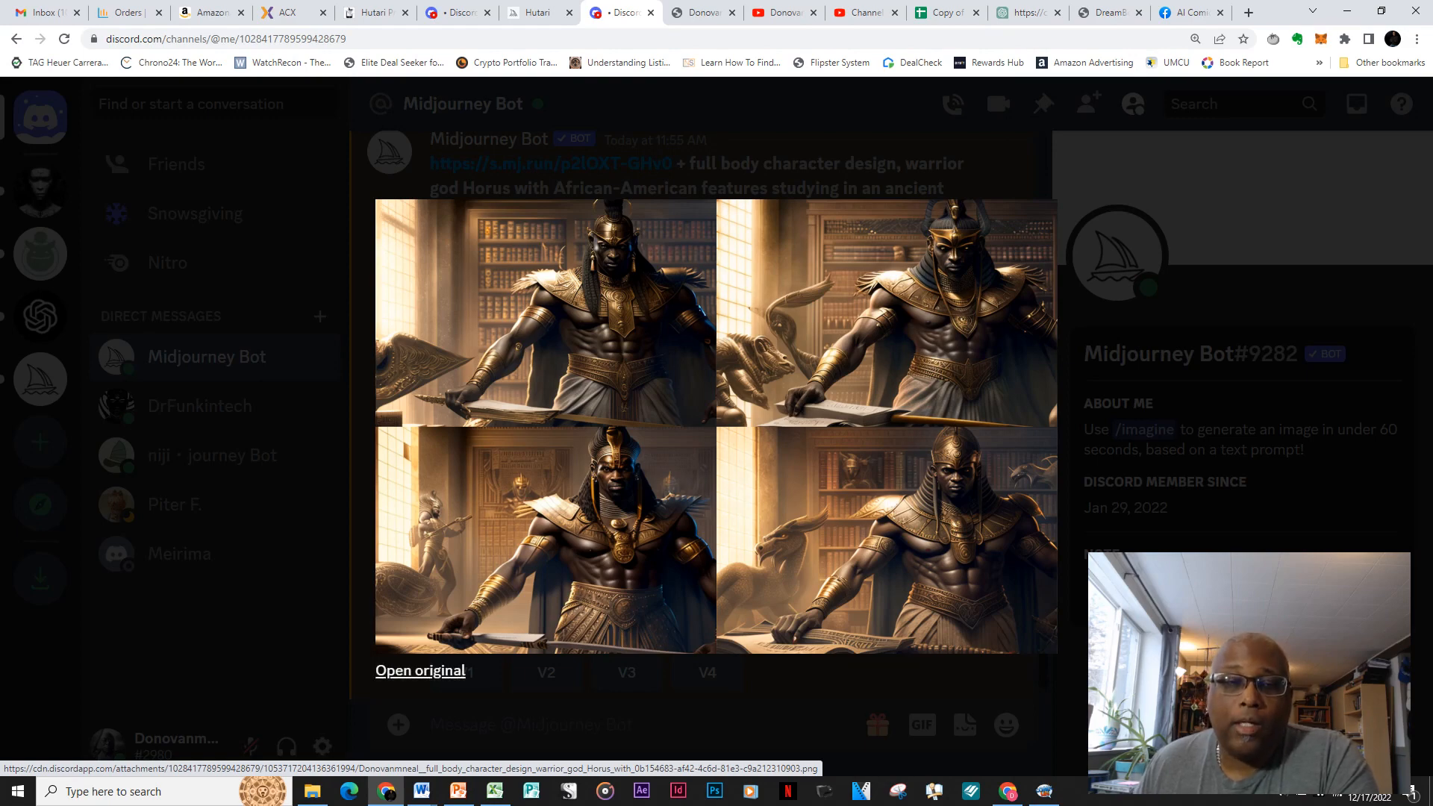
click(420, 670)
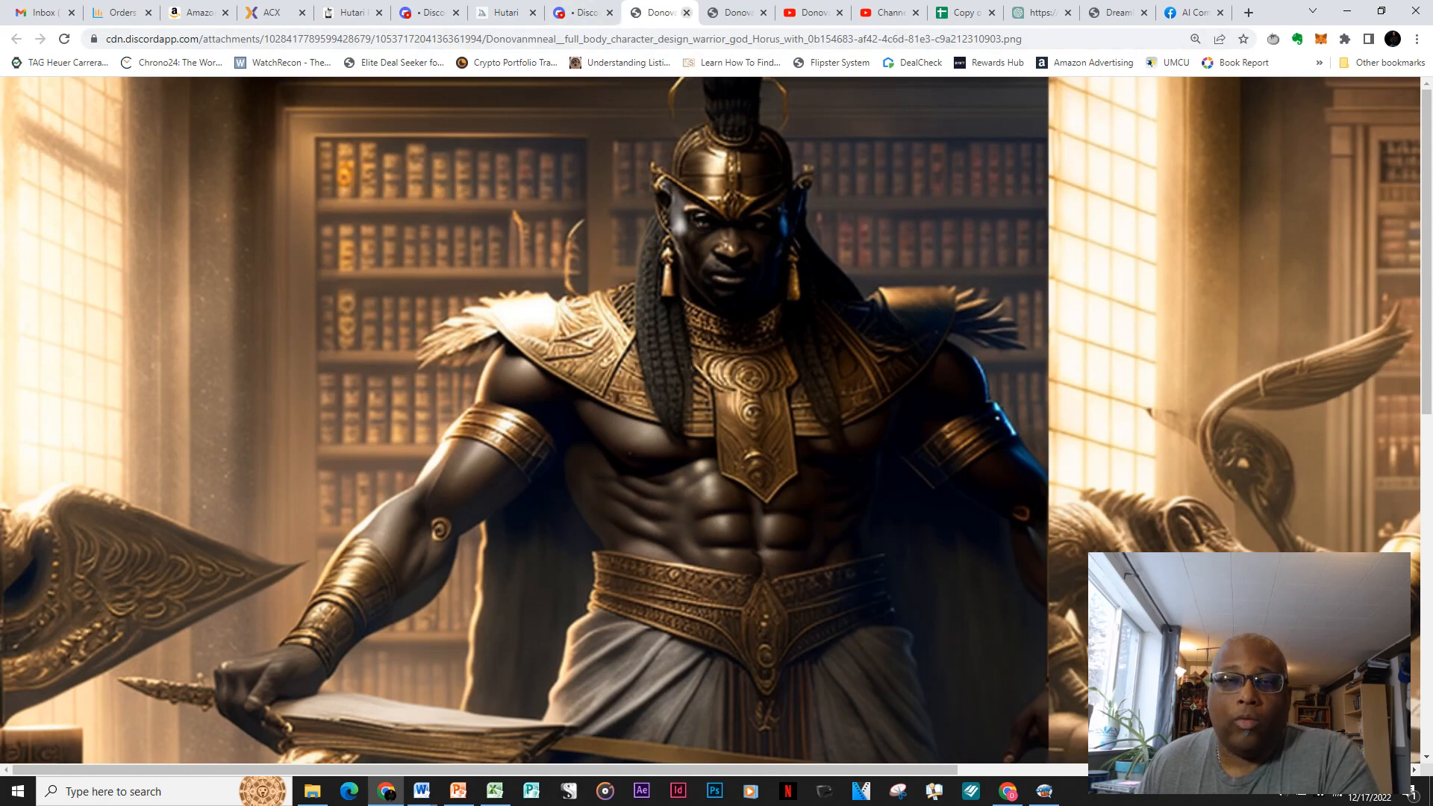
click(686, 12)
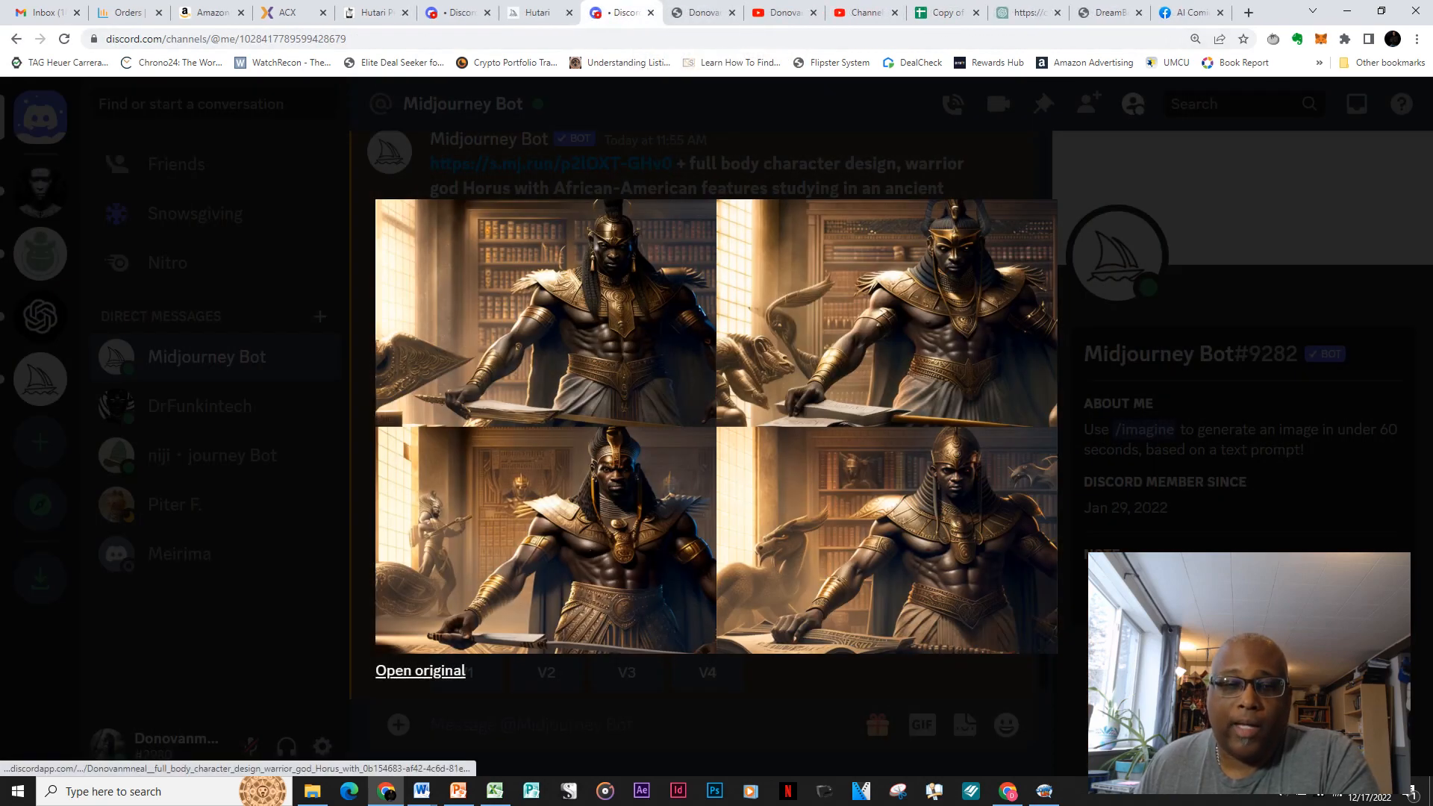
click(421, 670)
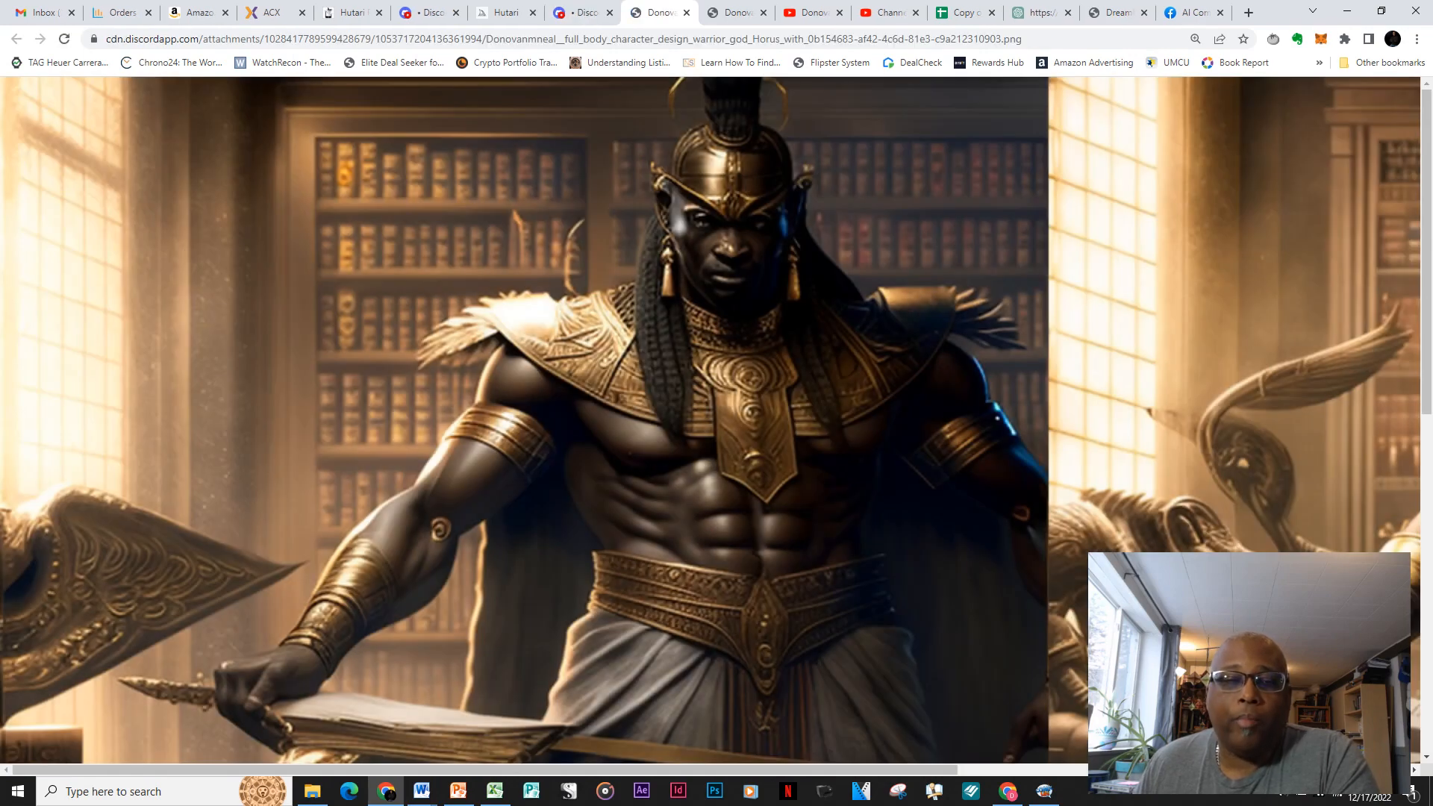
Examine all four warrior variations in the full-size library grid, comparing their poses, headdresses, armor and faces.
drag(478, 769, 928, 769)
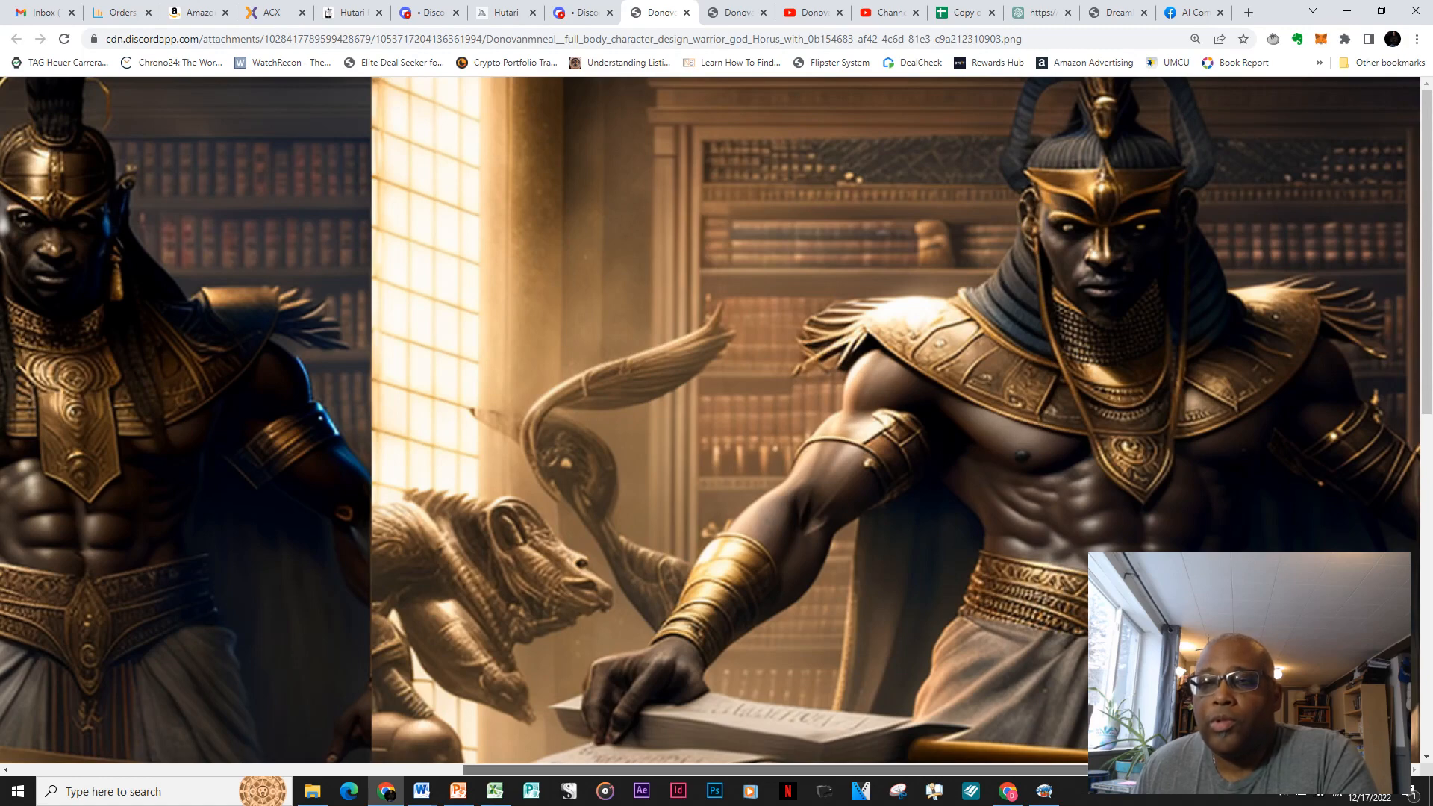
drag(928, 769, 525, 769)
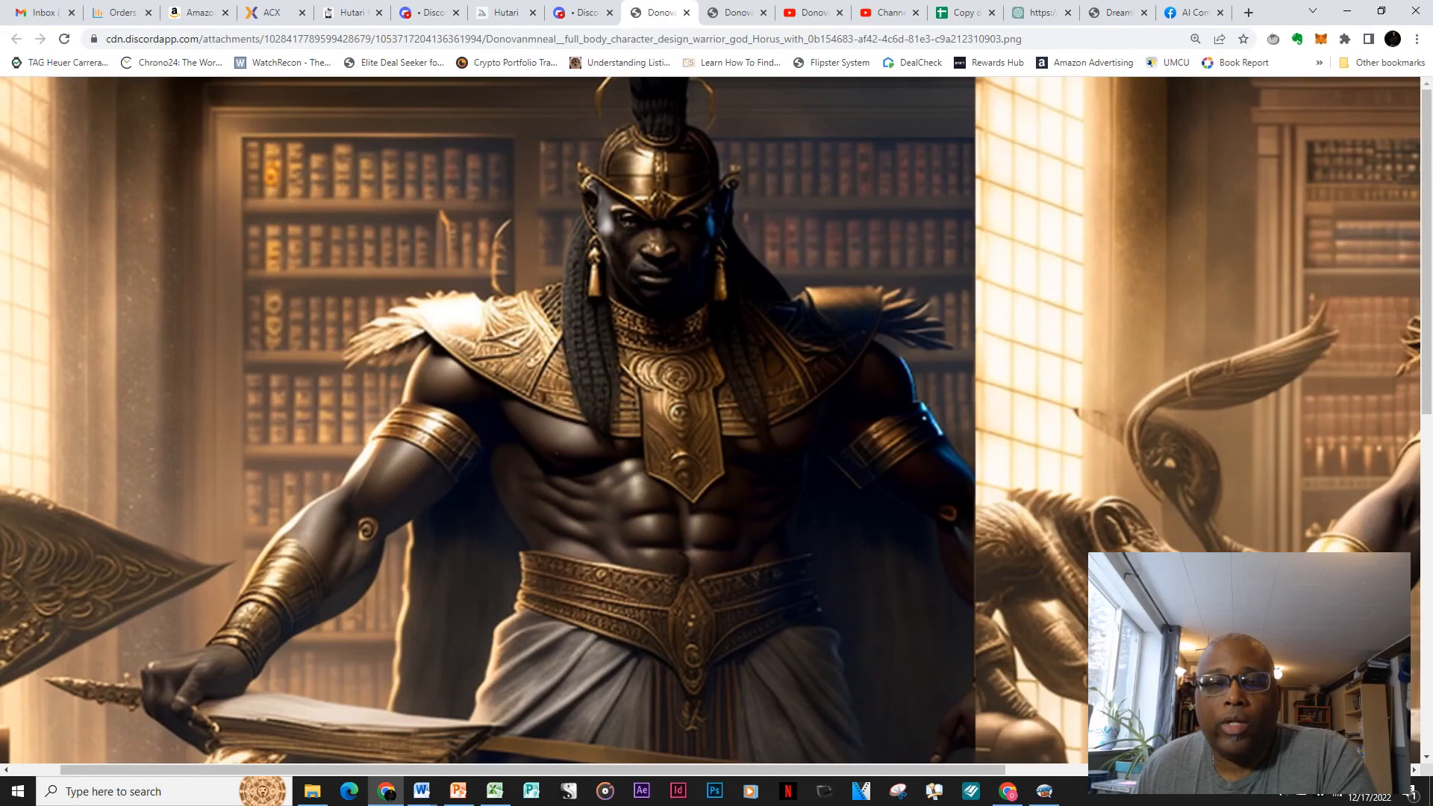
scroll(716, 417, down, 10)
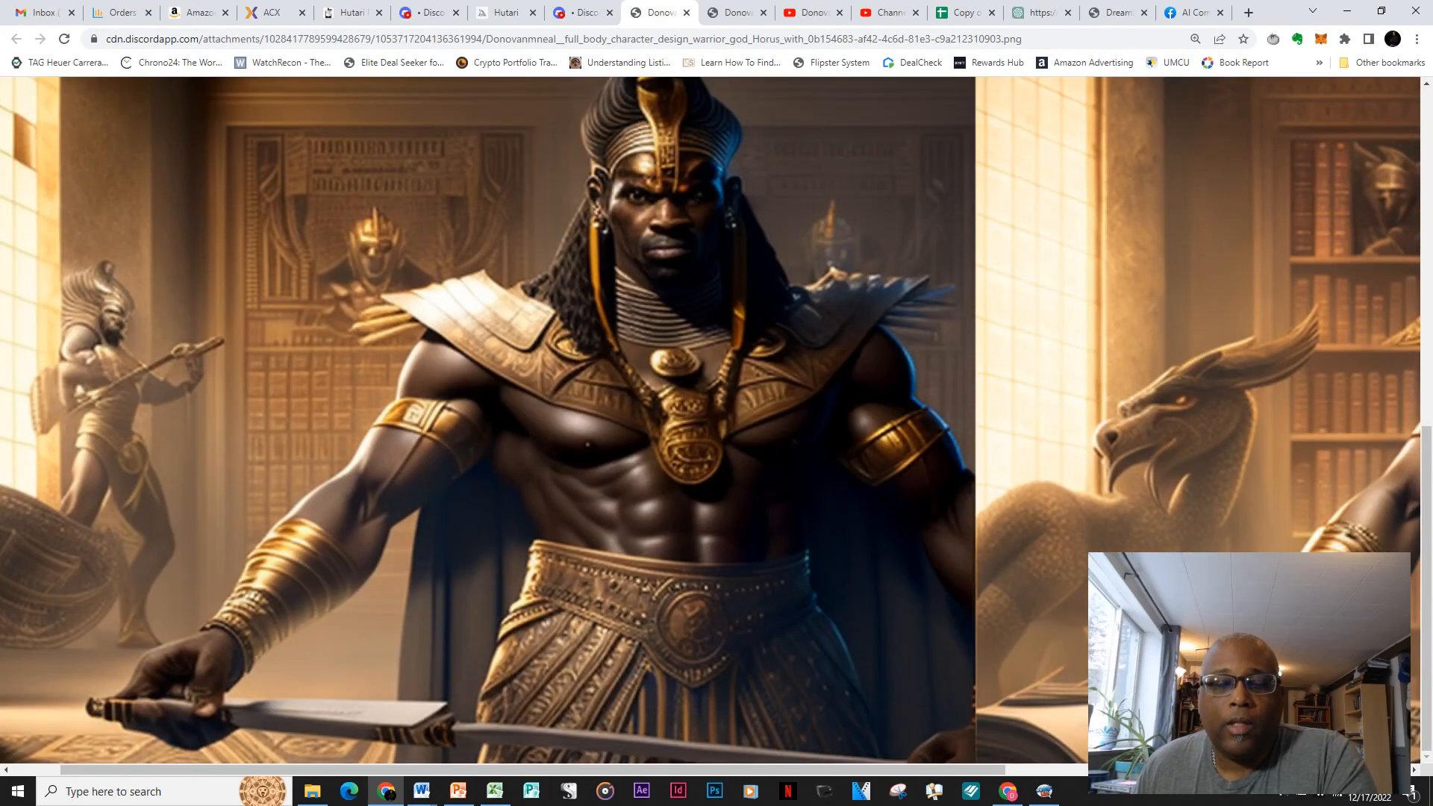
scroll(711, 420, up, 6)
scroll(711, 419, down, 6)
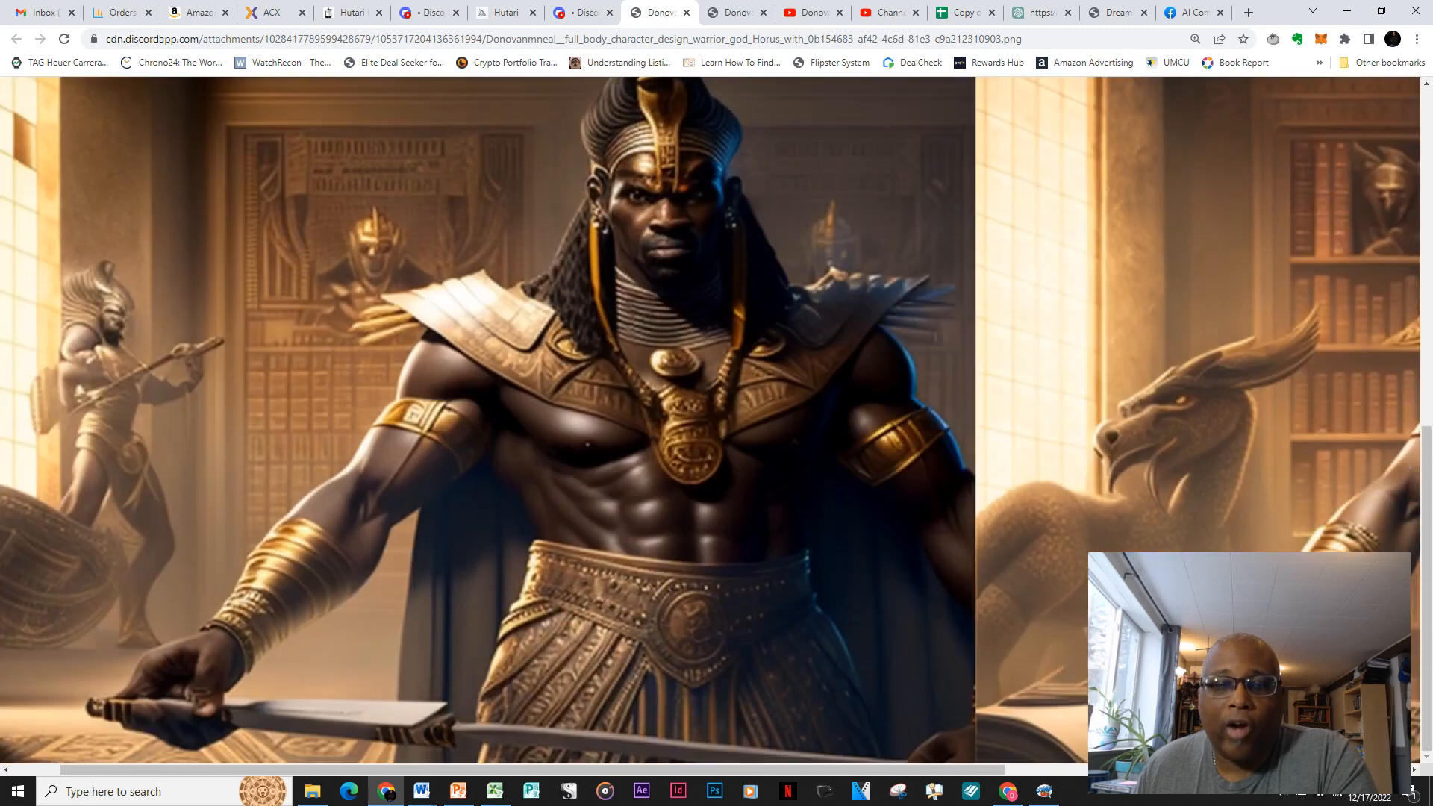
scroll(710, 419, right, 6)
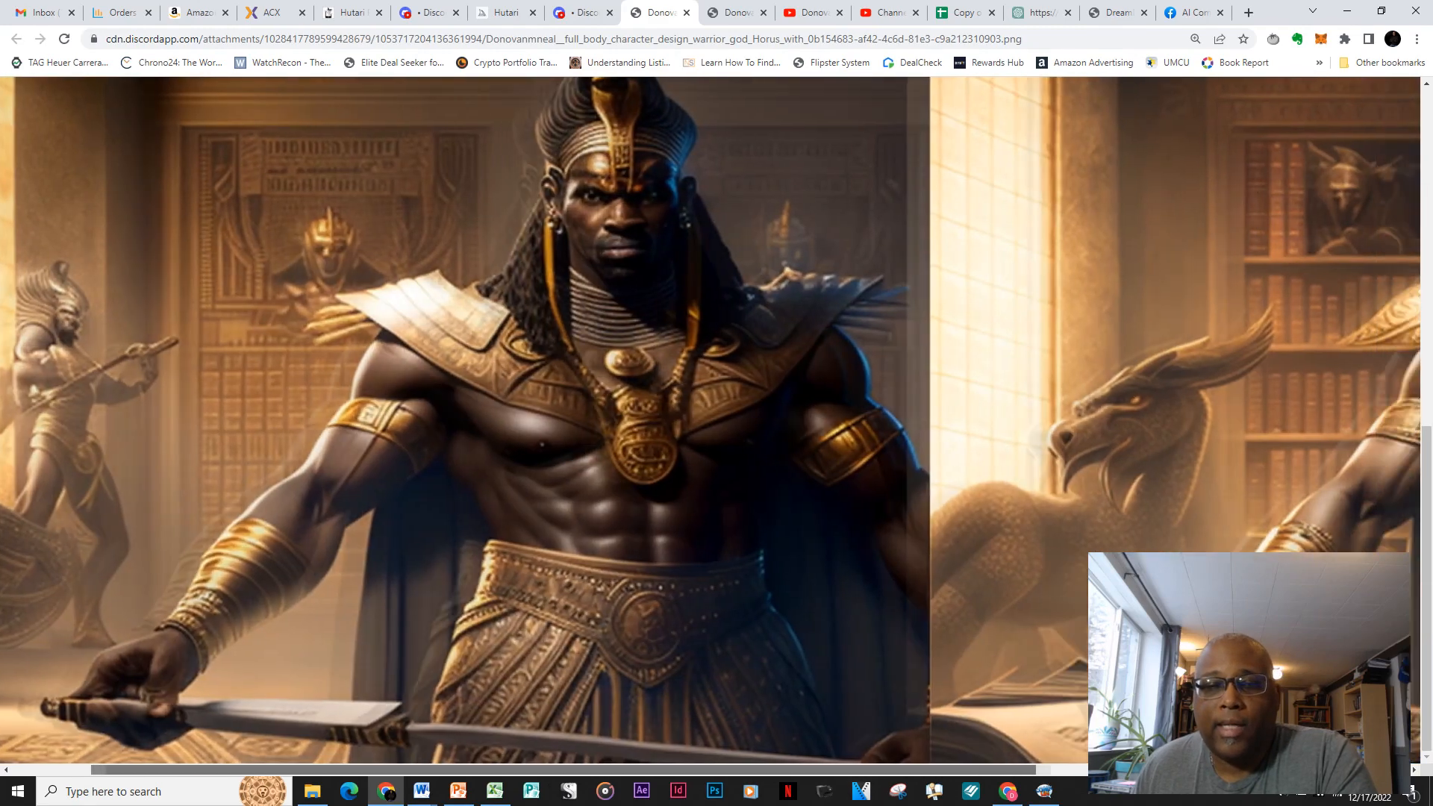
scroll(710, 419, right, 2)
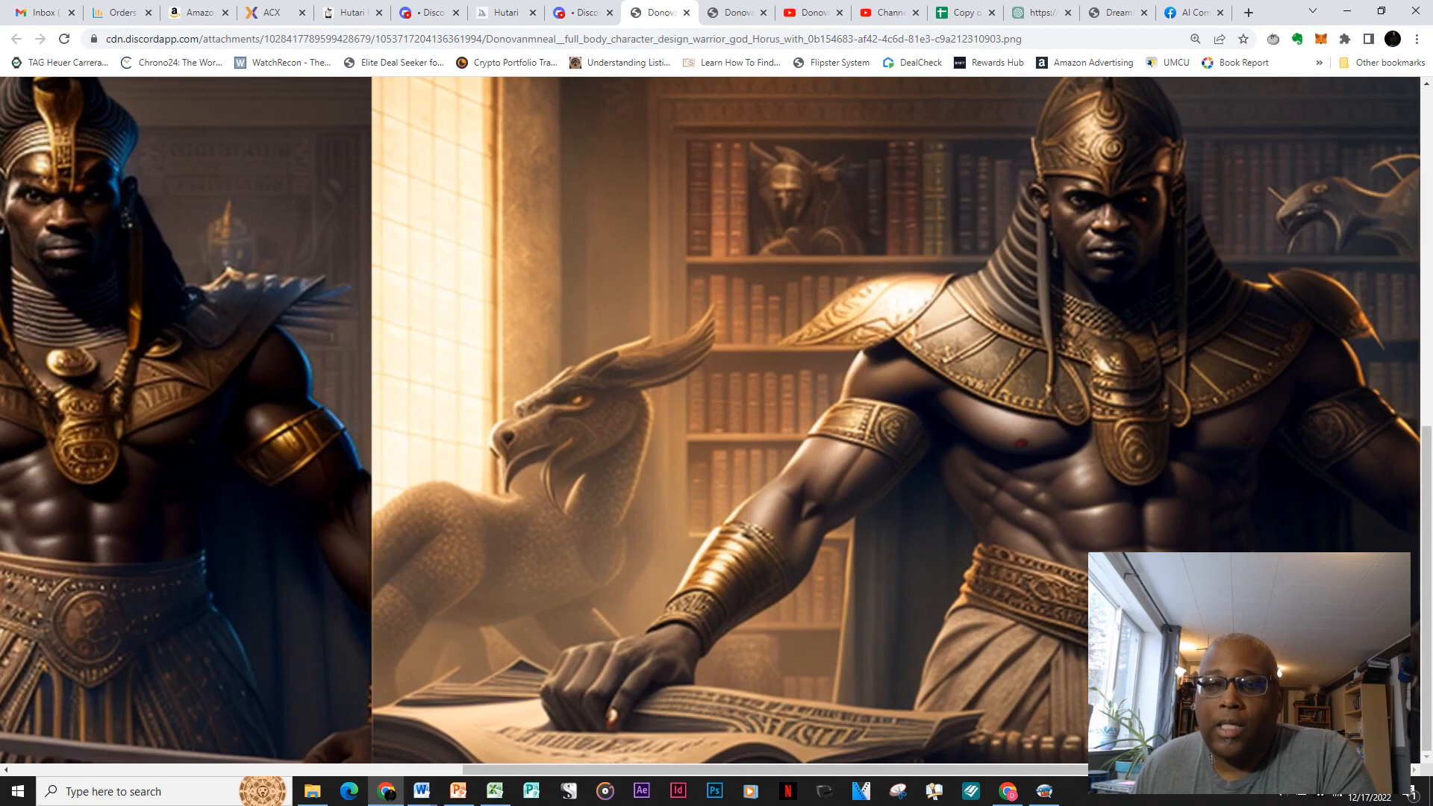
scroll(710, 420, up, 3)
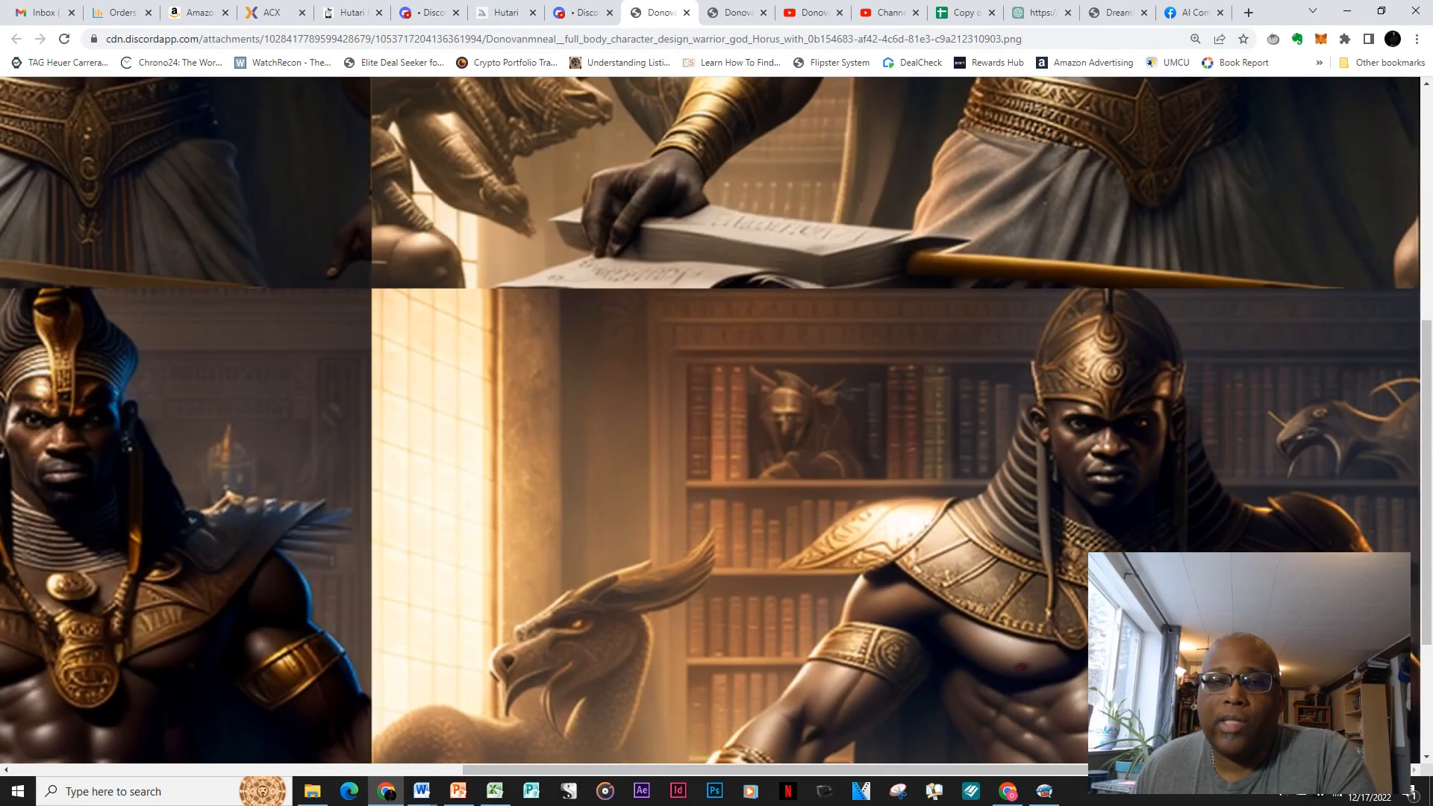
scroll(711, 420, up, 4)
scroll(710, 419, down, 7)
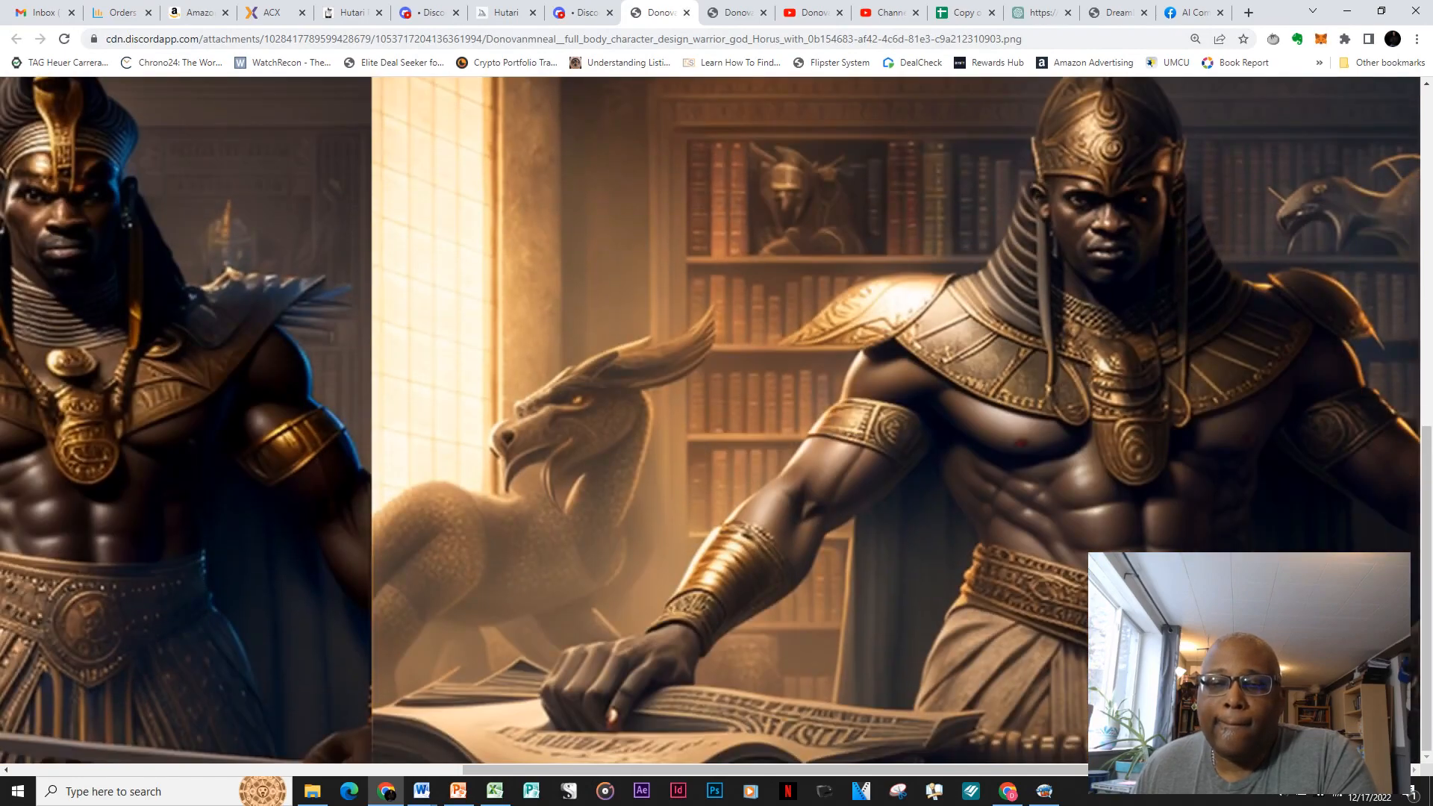
Compare the two lower variations of the grid, the warrior holding a sword and the helmeted one resting a hand on an open book.
drag(777, 769, 373, 769)
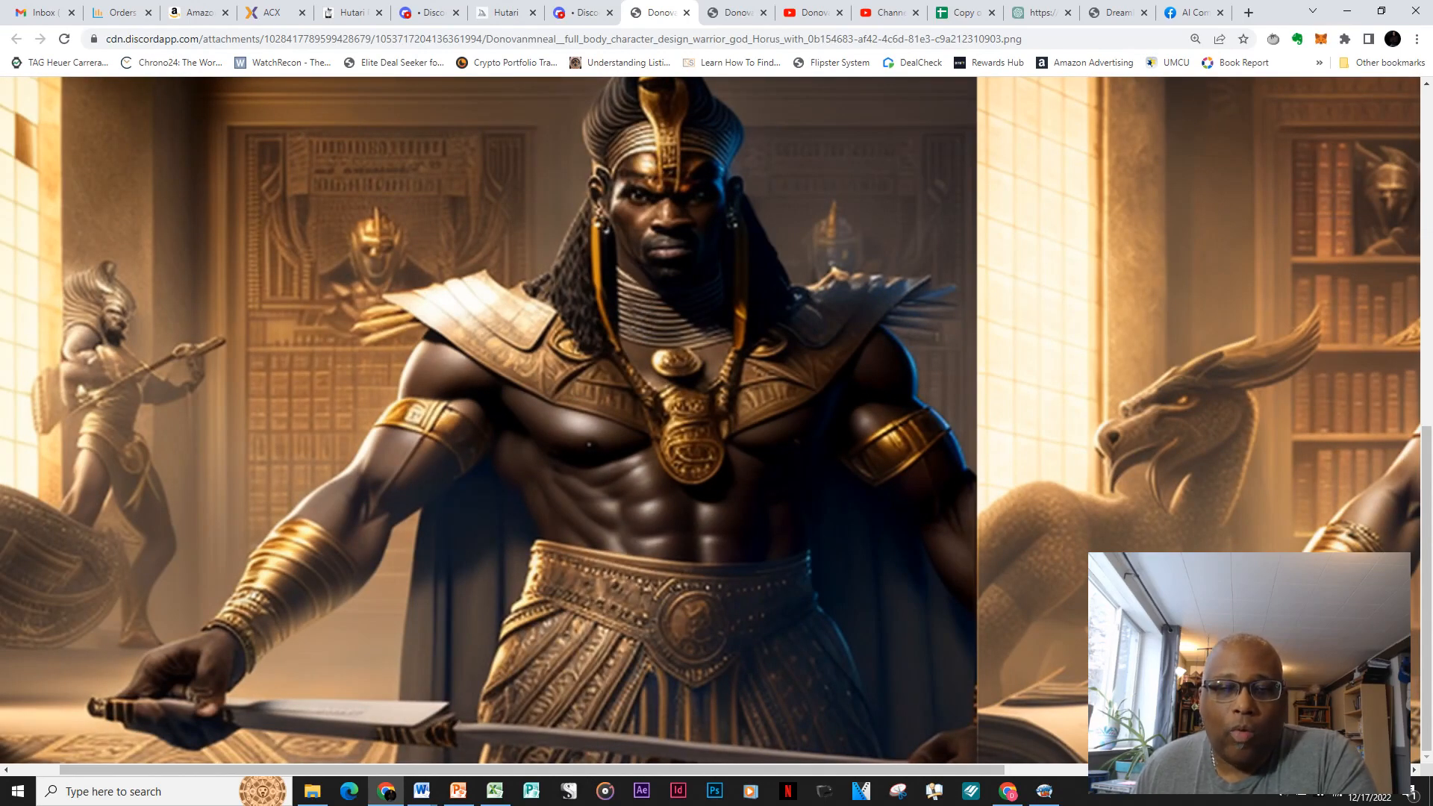
drag(675, 770, 1050, 769)
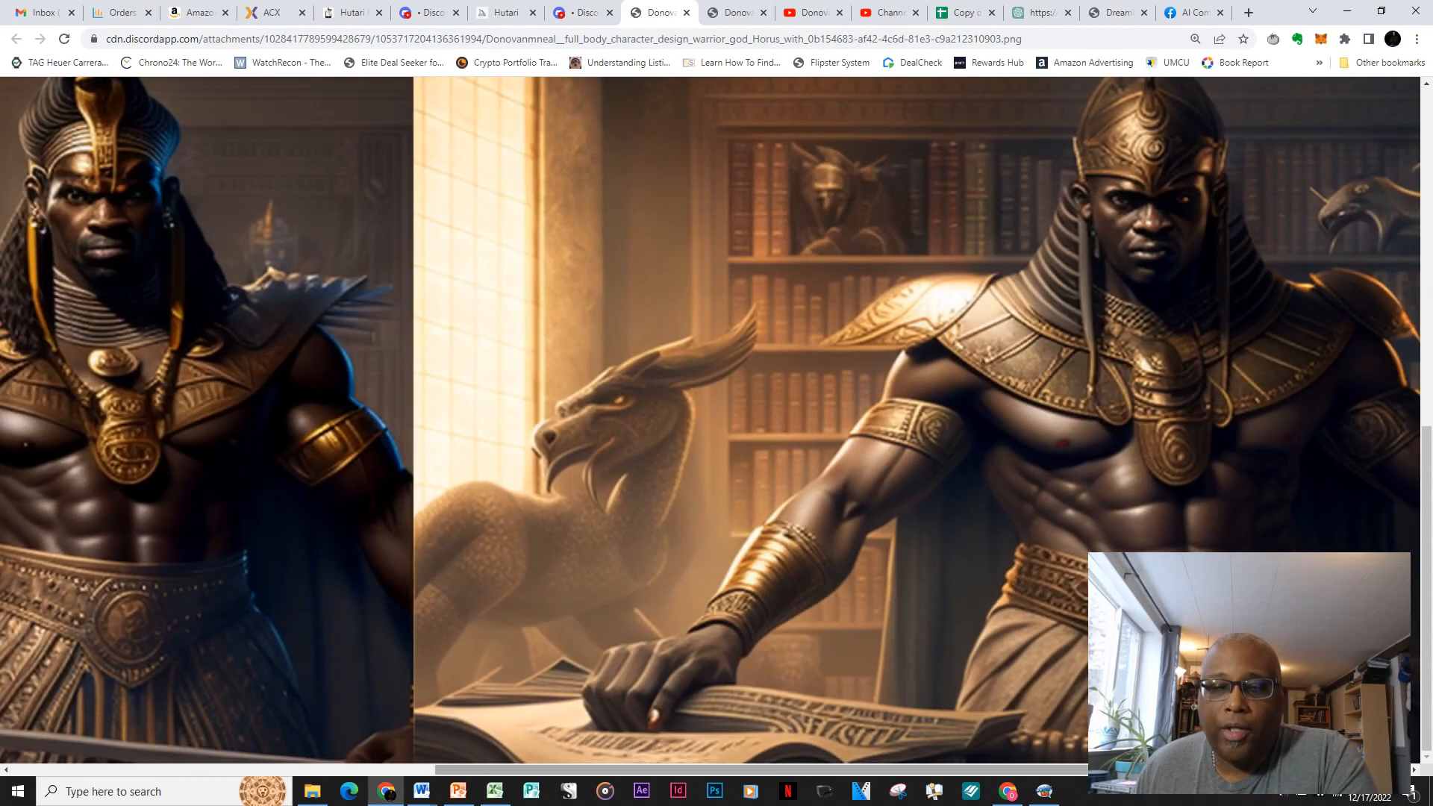
drag(1050, 770, 1079, 769)
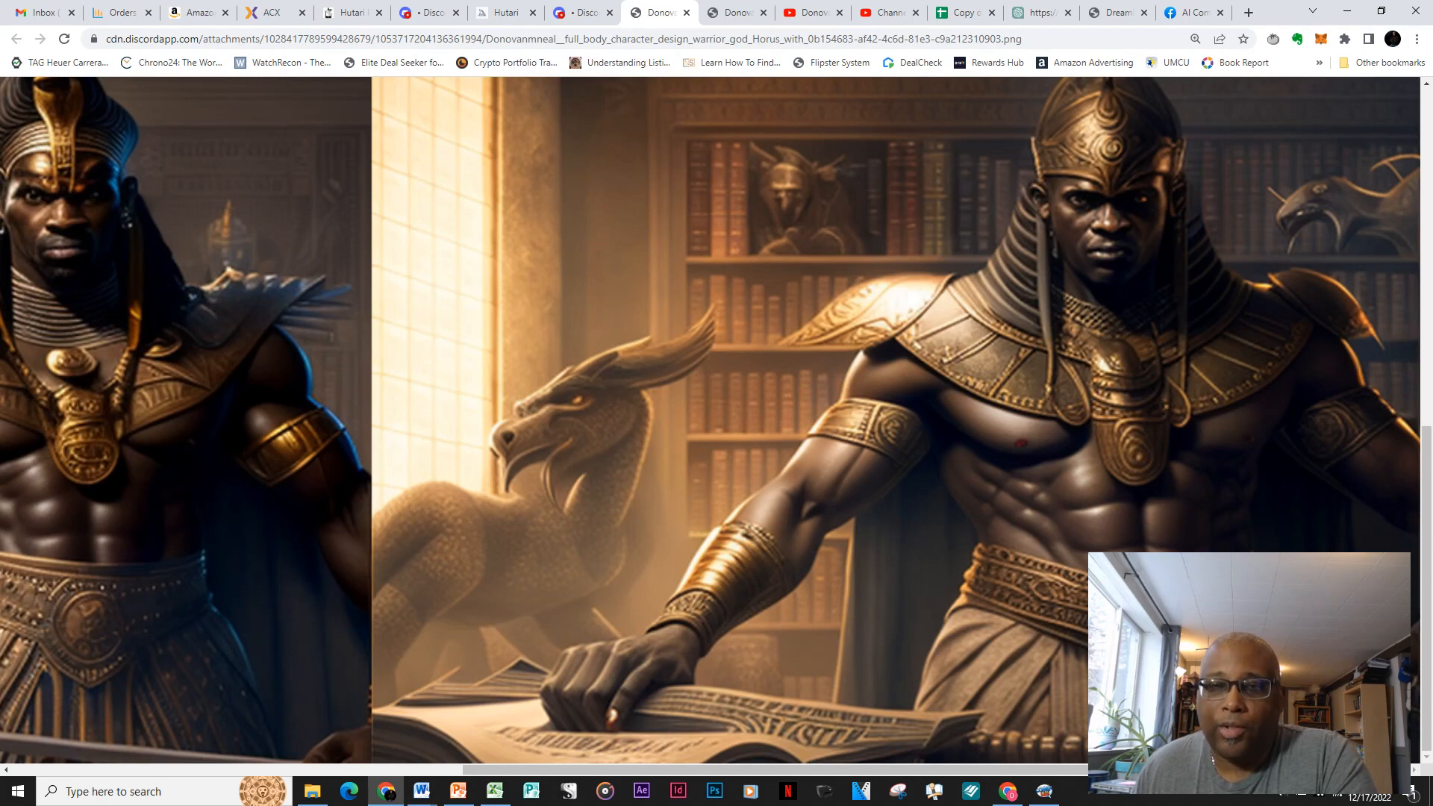
scroll(709, 419, up, 1)
scroll(709, 419, down, 1)
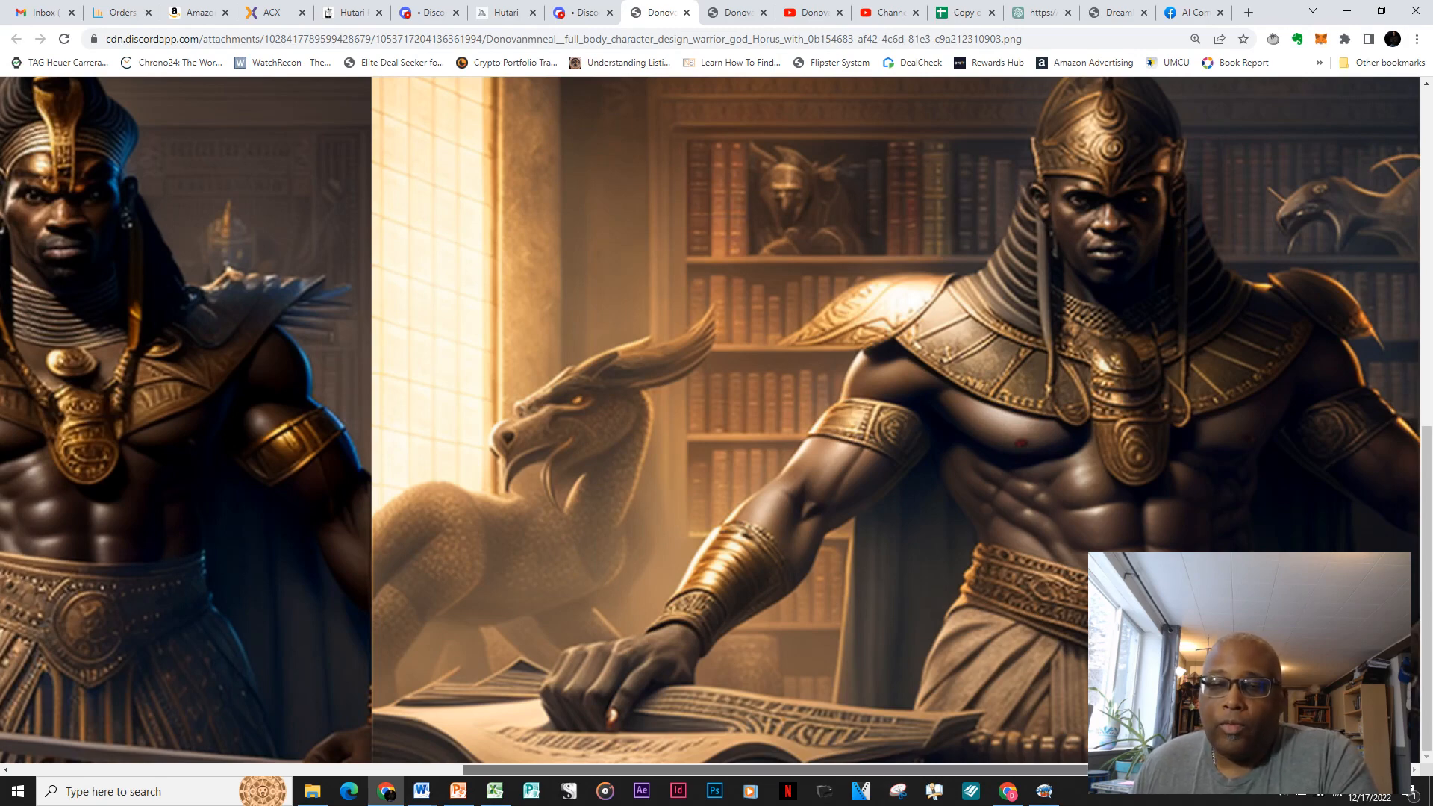
scroll(710, 420, up, 5)
scroll(710, 419, down, 5)
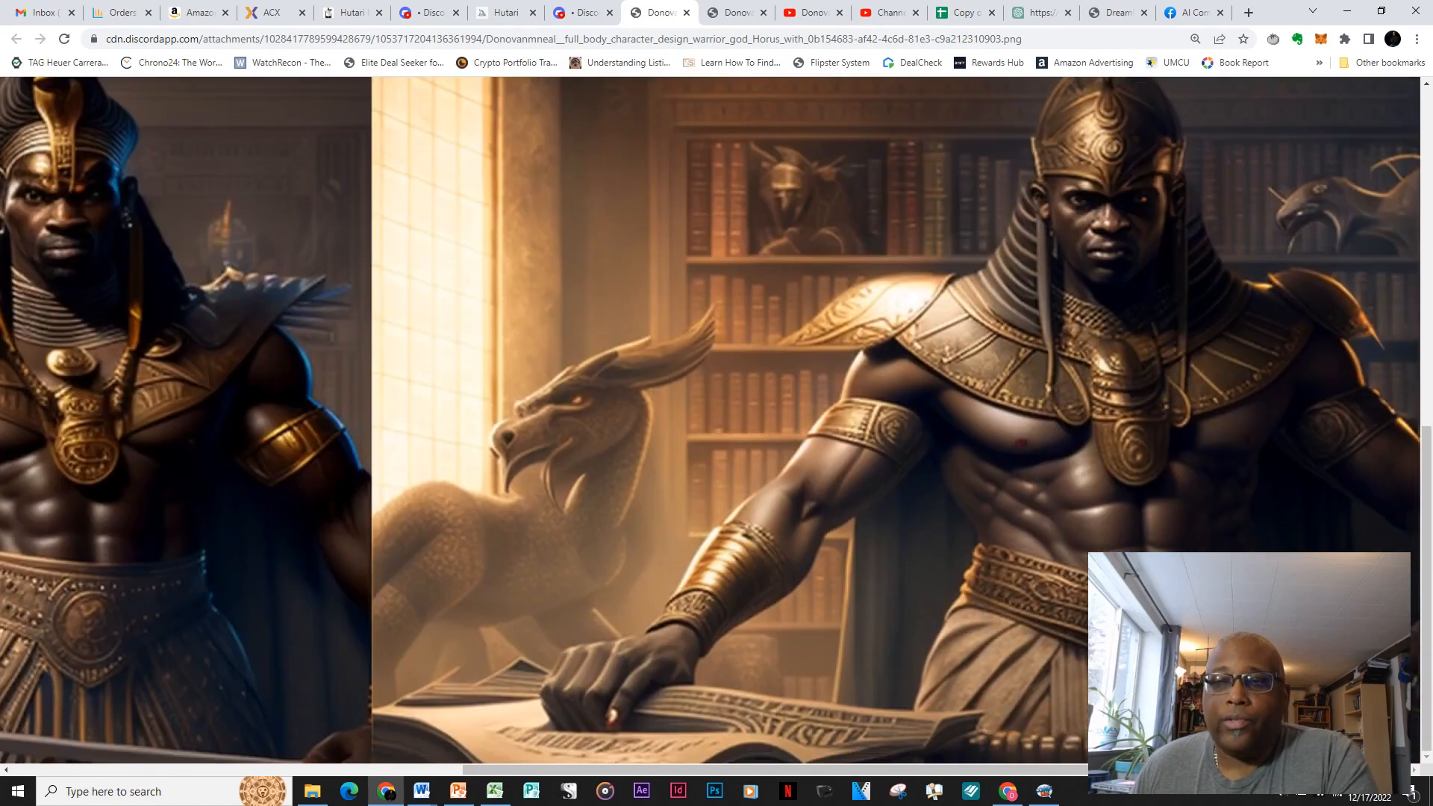
Compare the two upper variations of the grid, looking at each warrior's headdress, collar and books.
scroll(709, 419, up, 5)
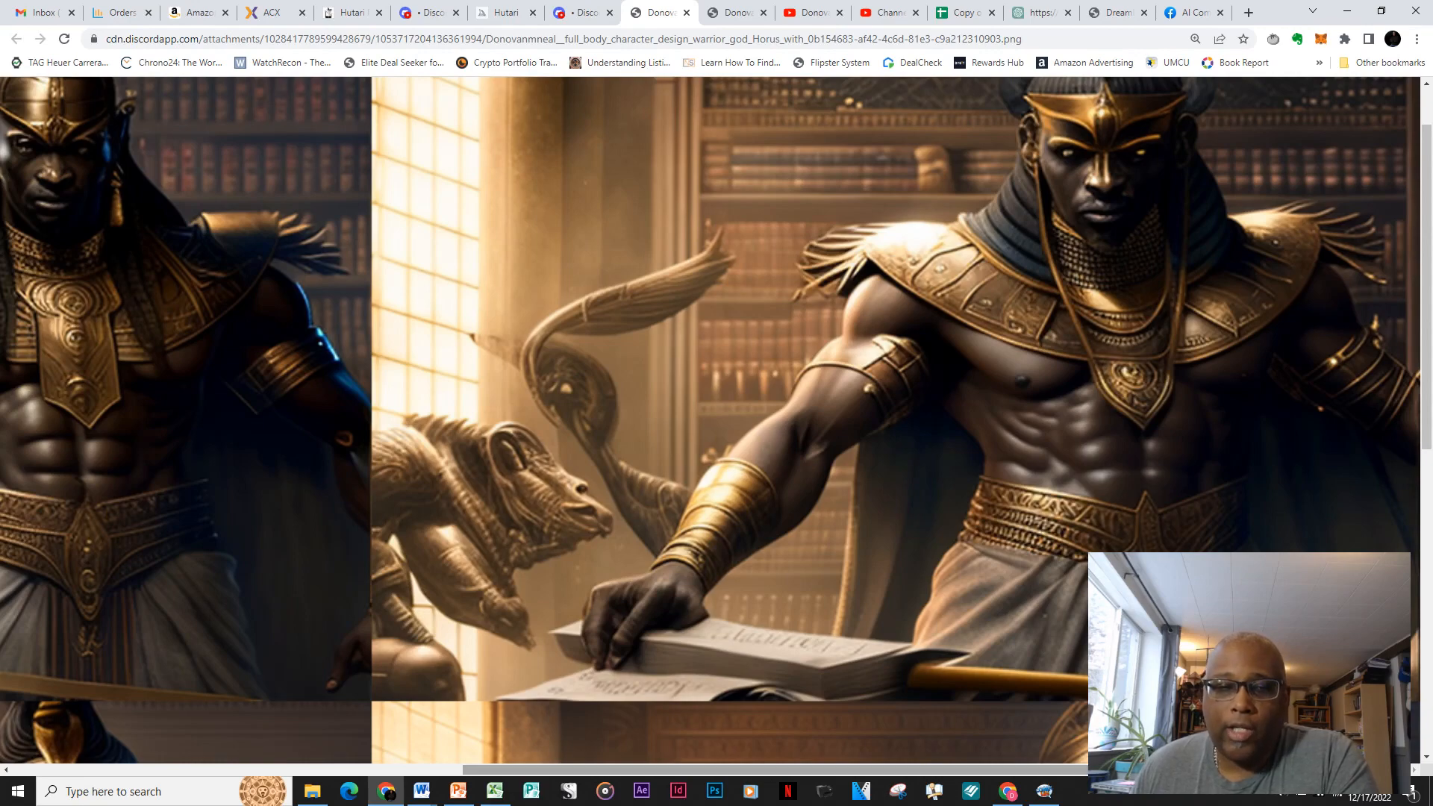
scroll(710, 425, left, 10)
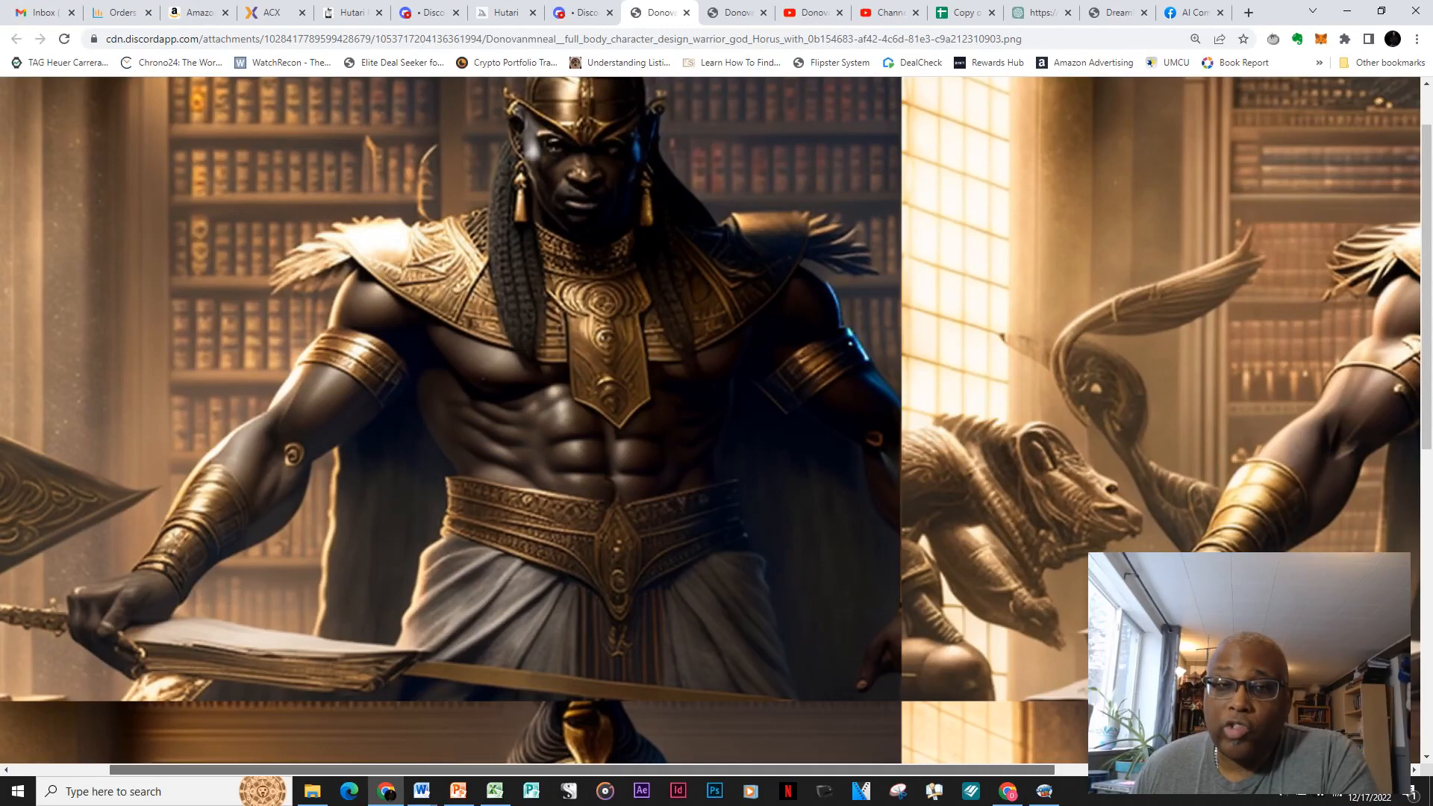
scroll(710, 426, left, 1)
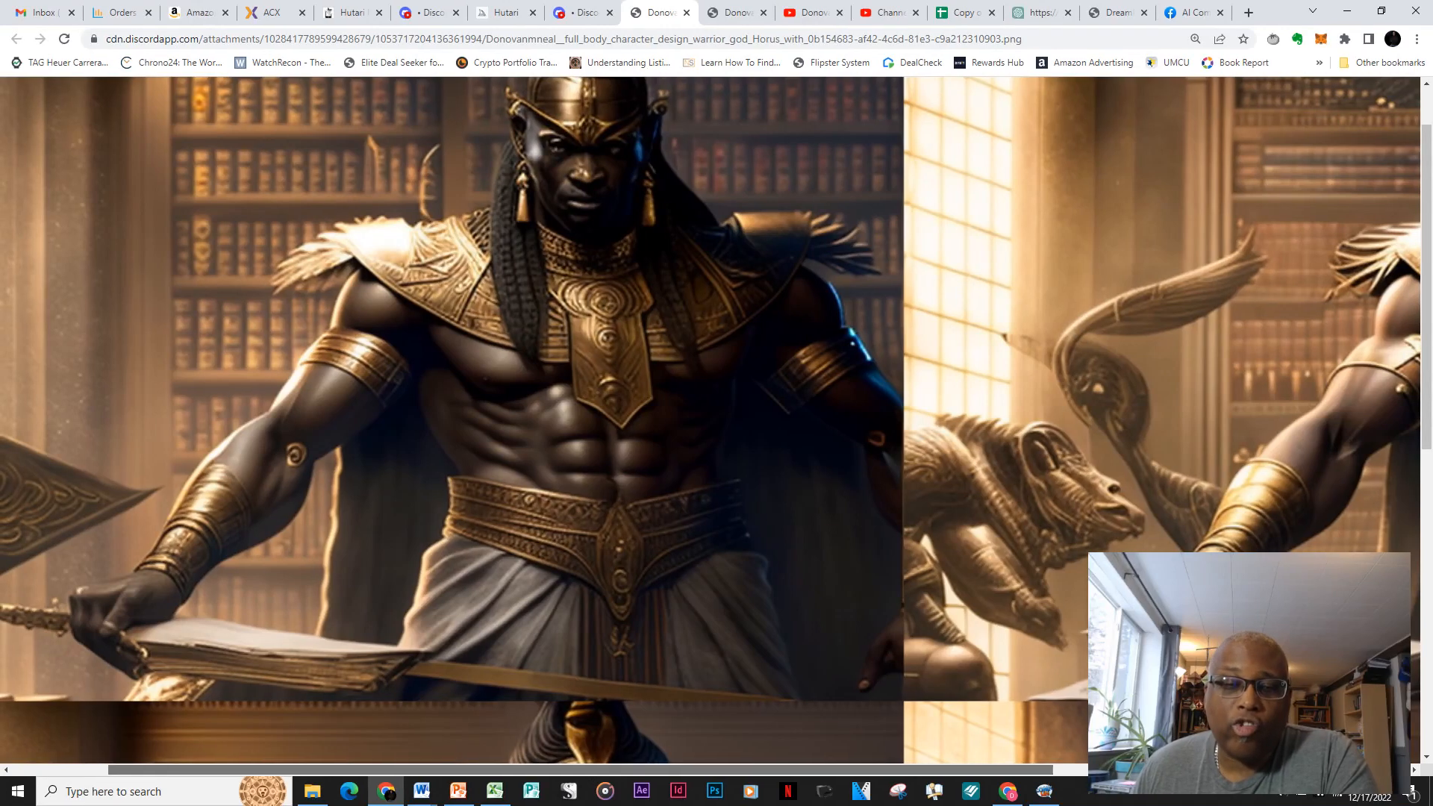
scroll(710, 426, left, 1)
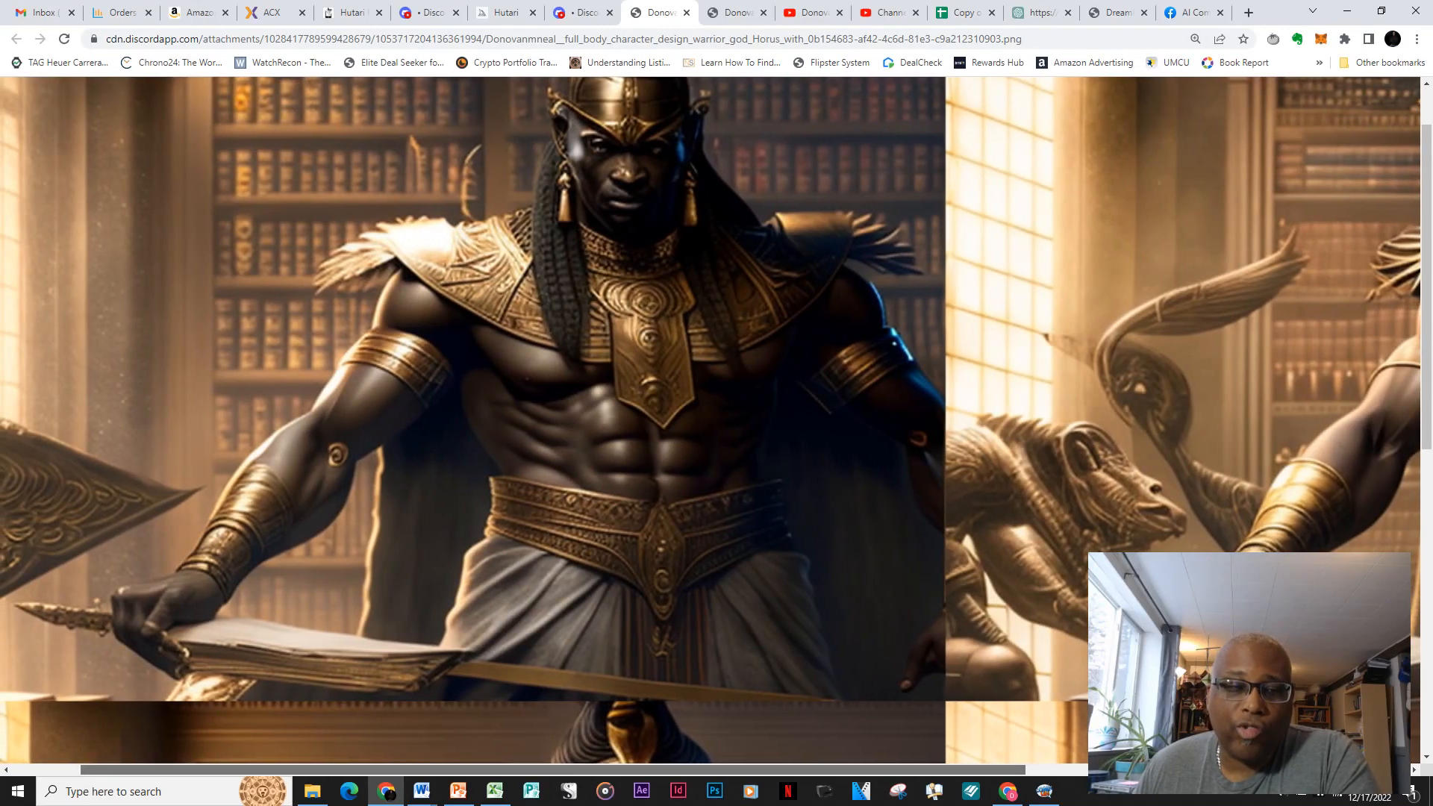
scroll(709, 426, left, 1)
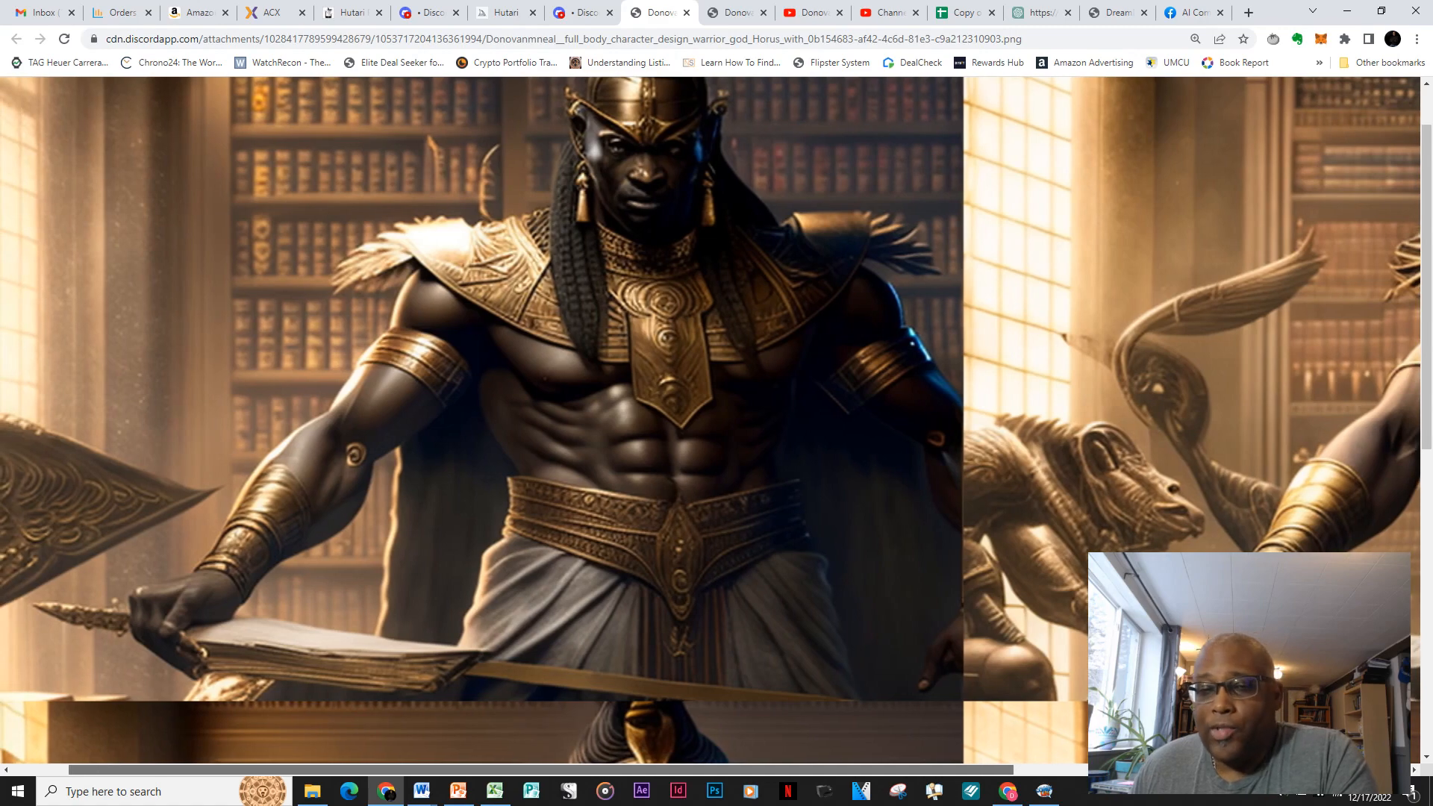
scroll(709, 425, right, 10)
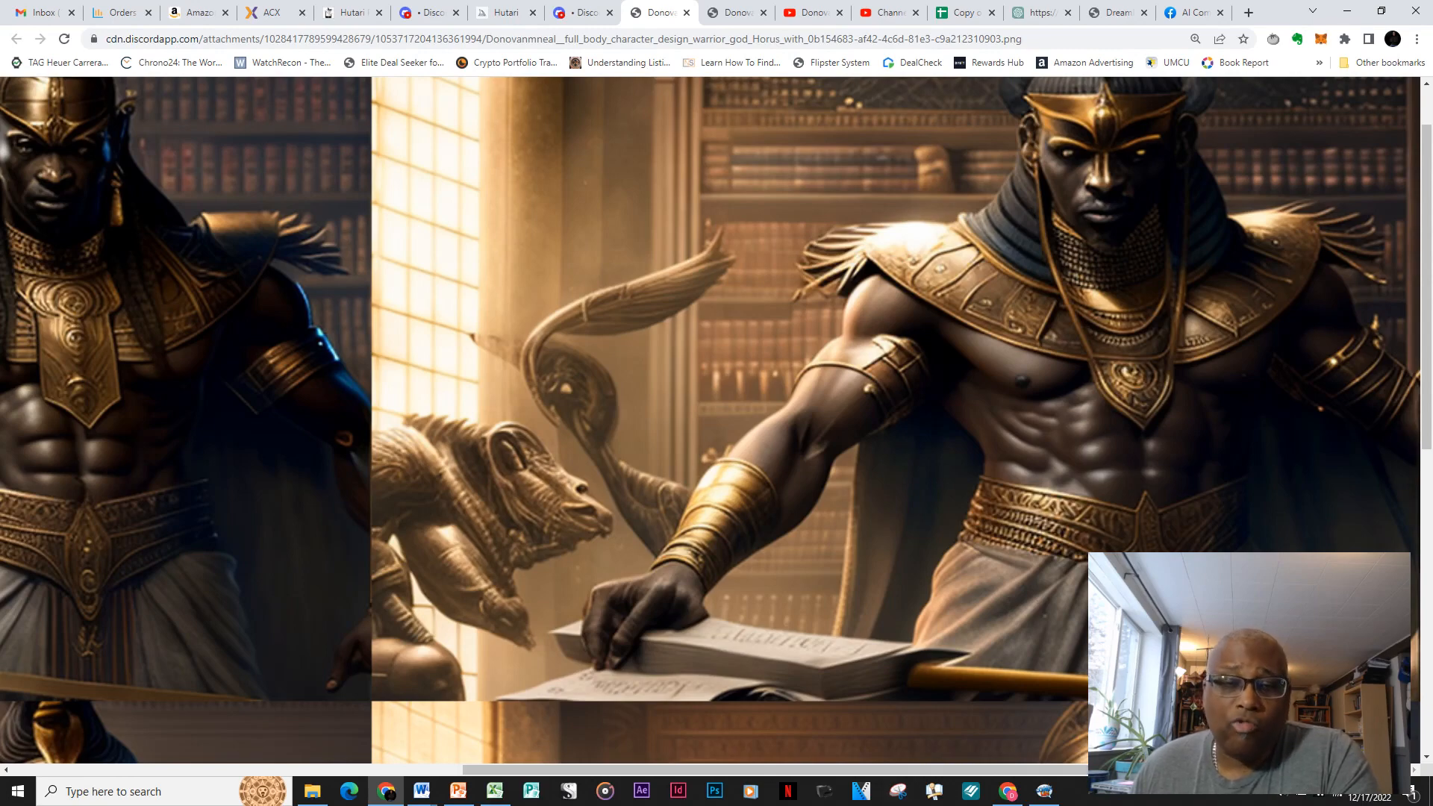
scroll(710, 425, left, 6)
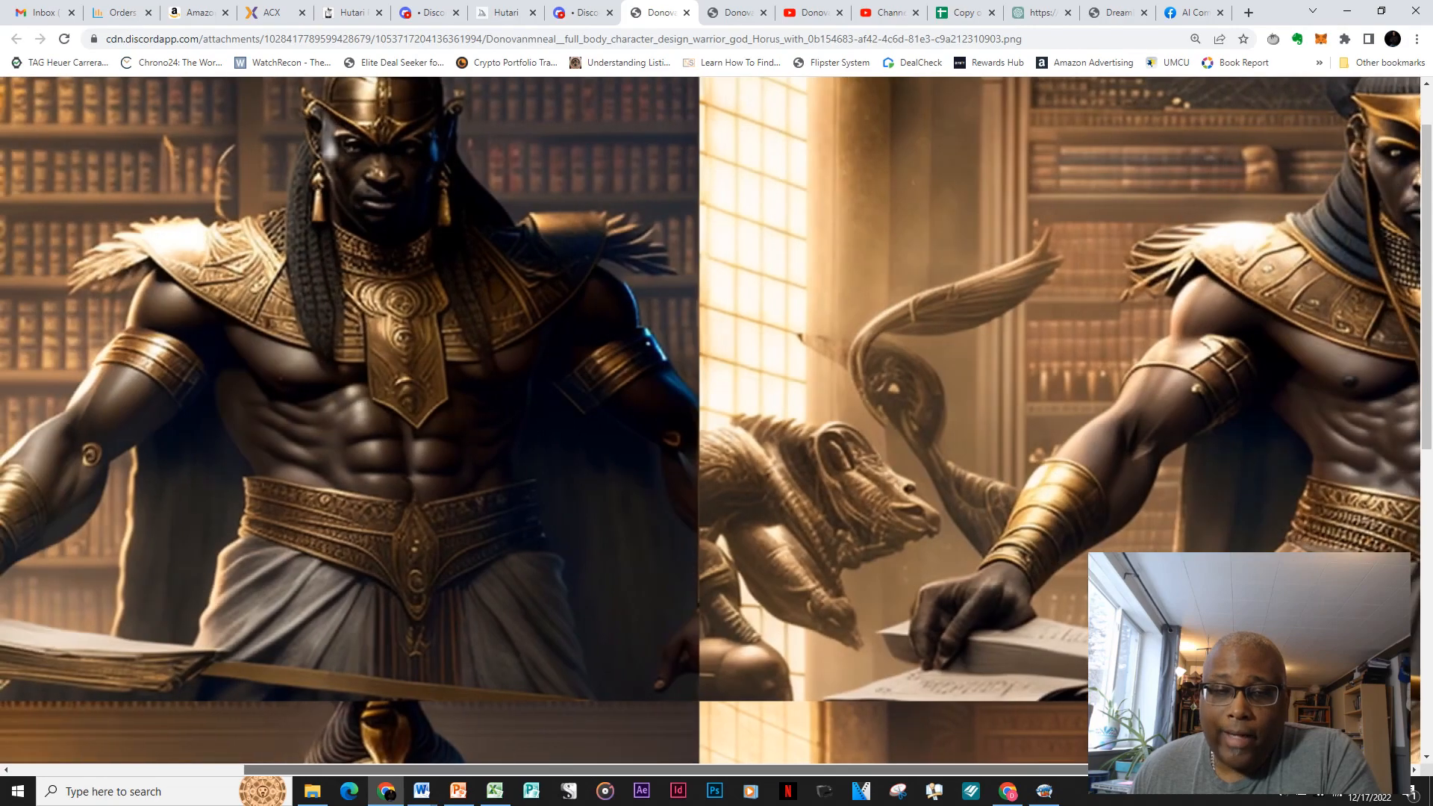
scroll(710, 425, right, 6)
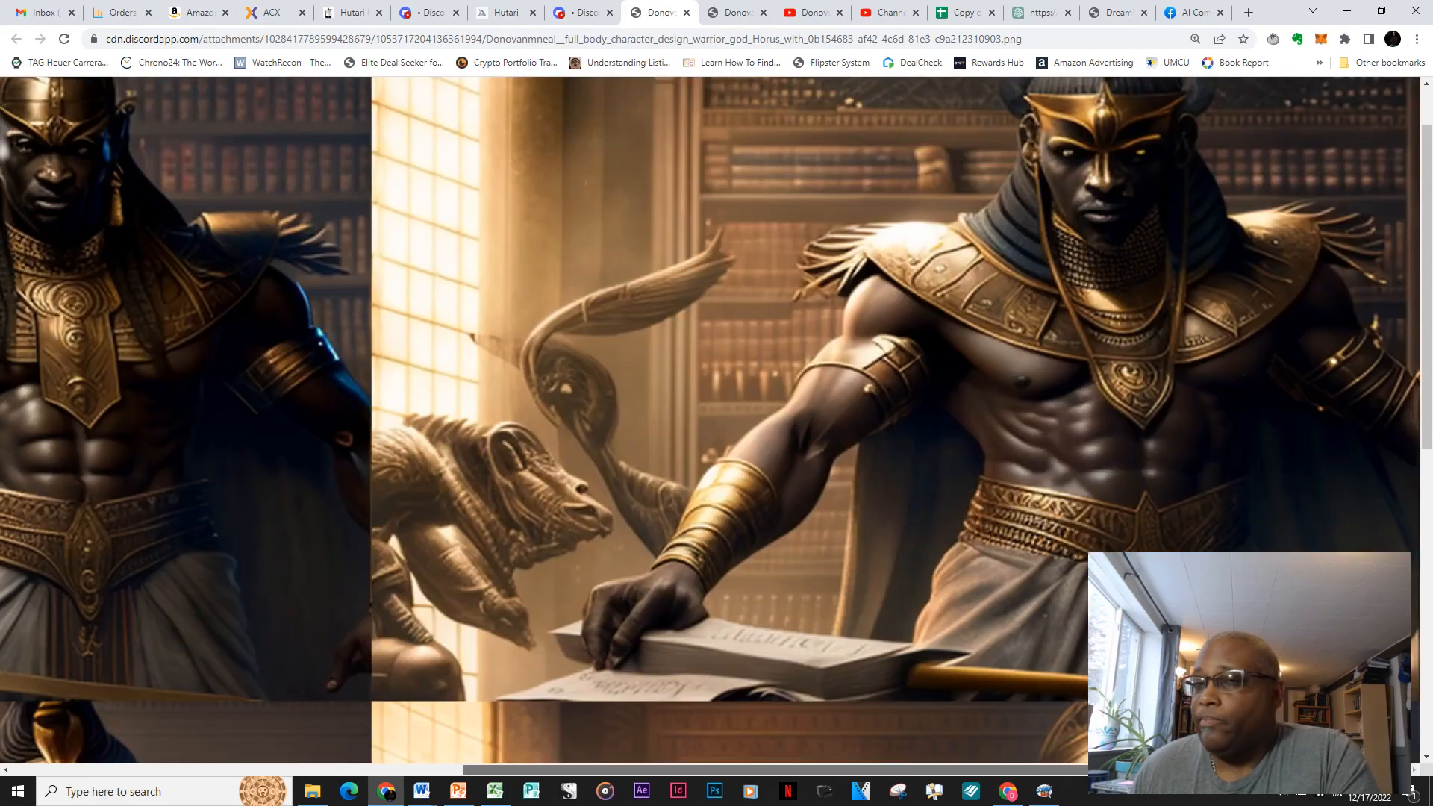
scroll(710, 425, left, 10)
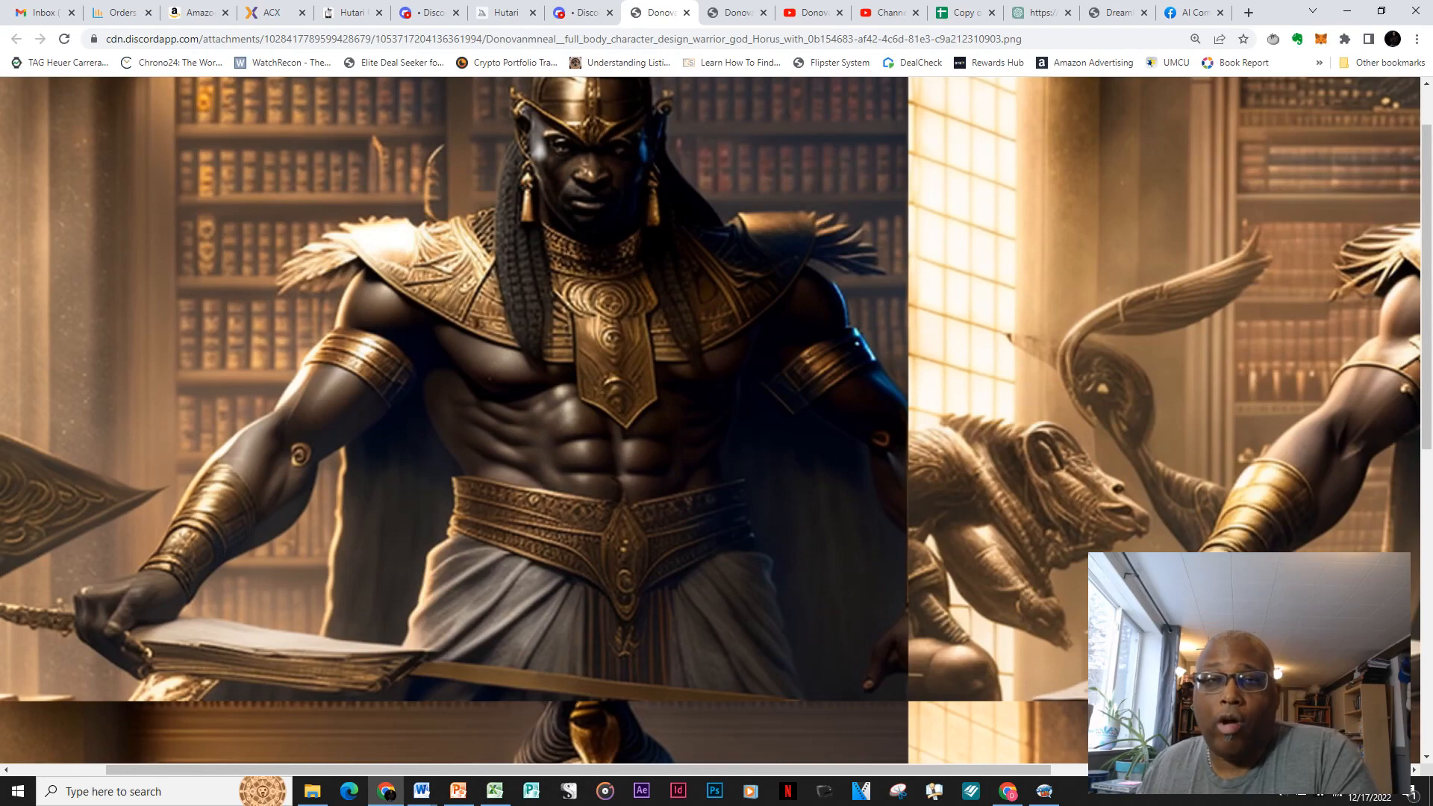
scroll(710, 425, up, 1)
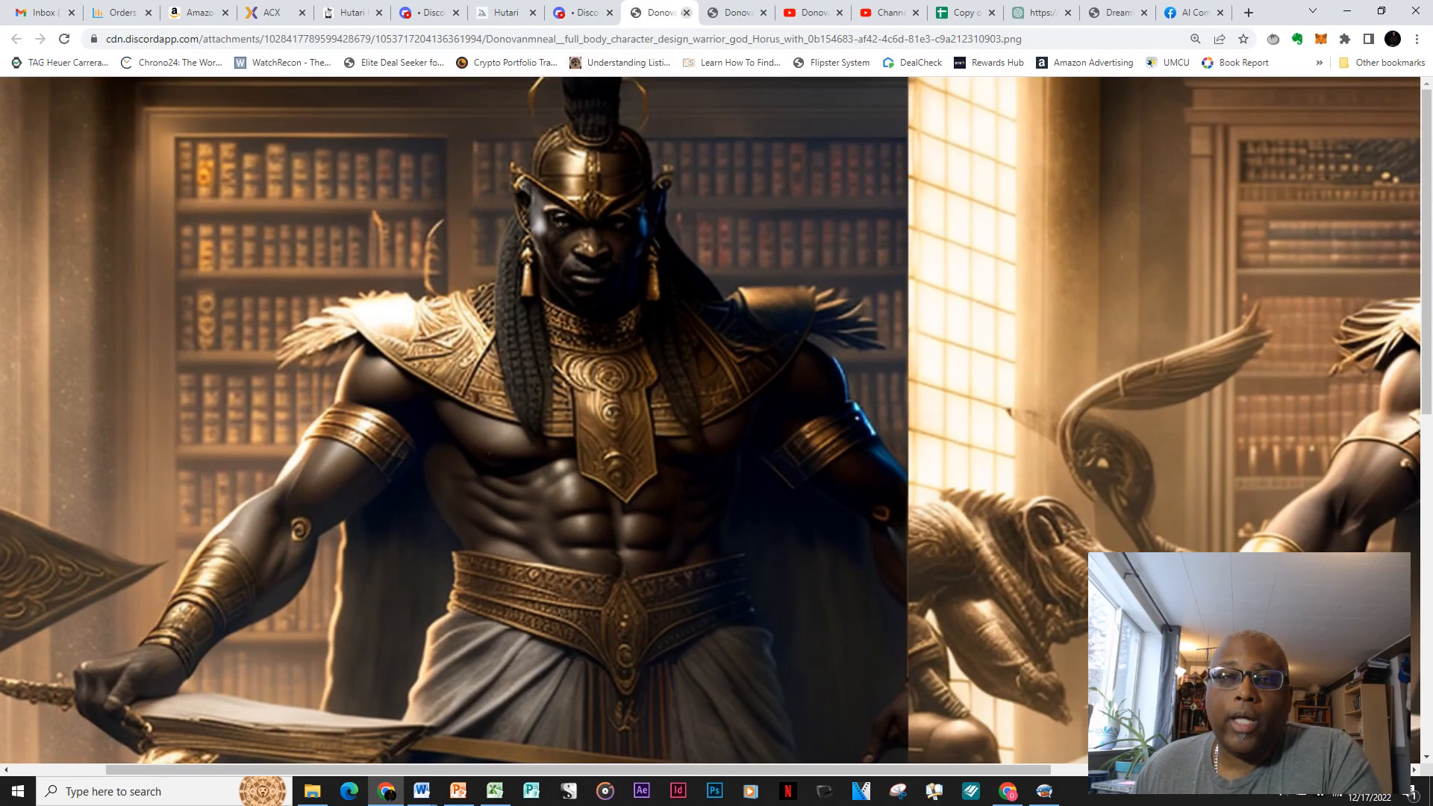
Close the full-size grid and its preview, and rerun the same remix prompt to generate another set of images.
key(ctrl+w)
key(Escape)
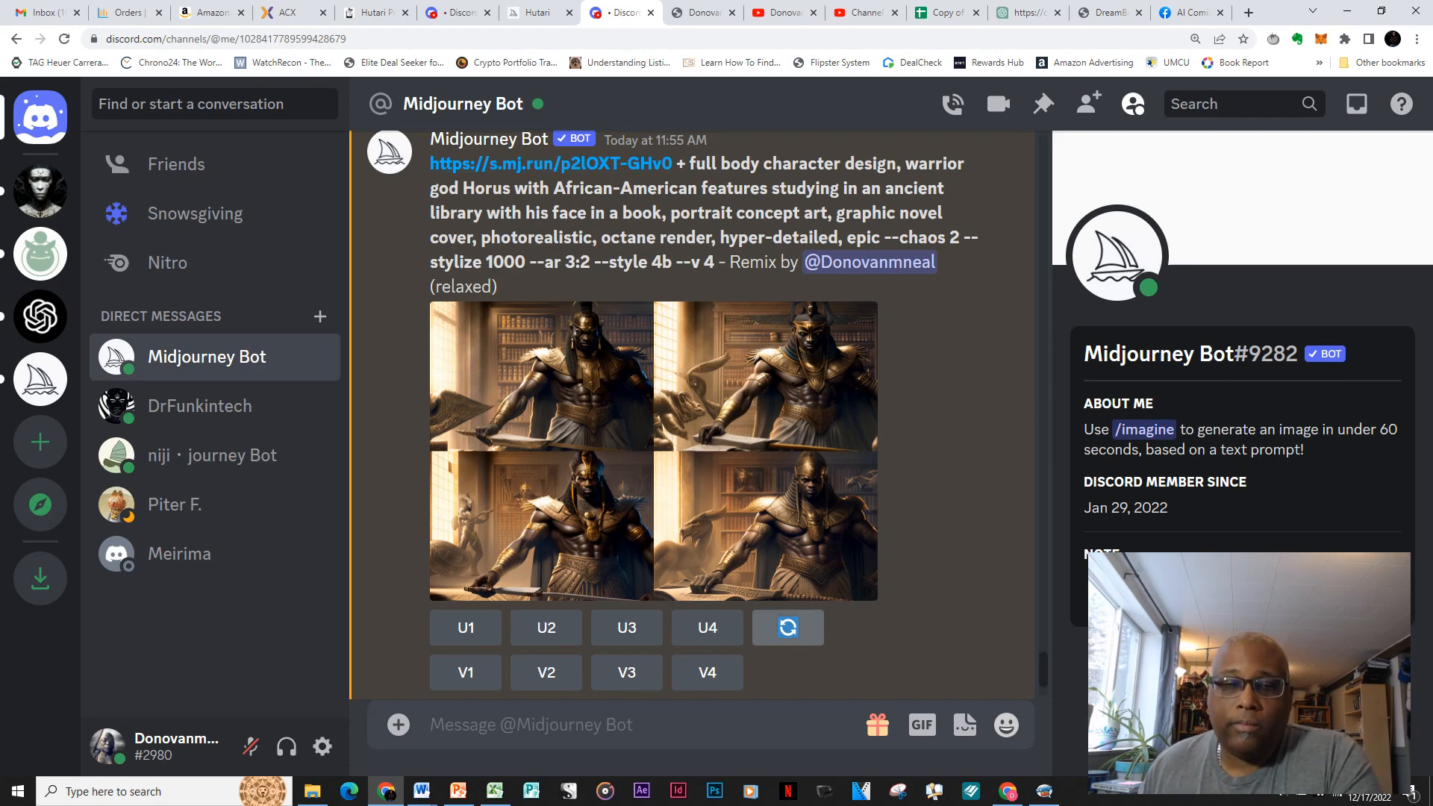
click(787, 627)
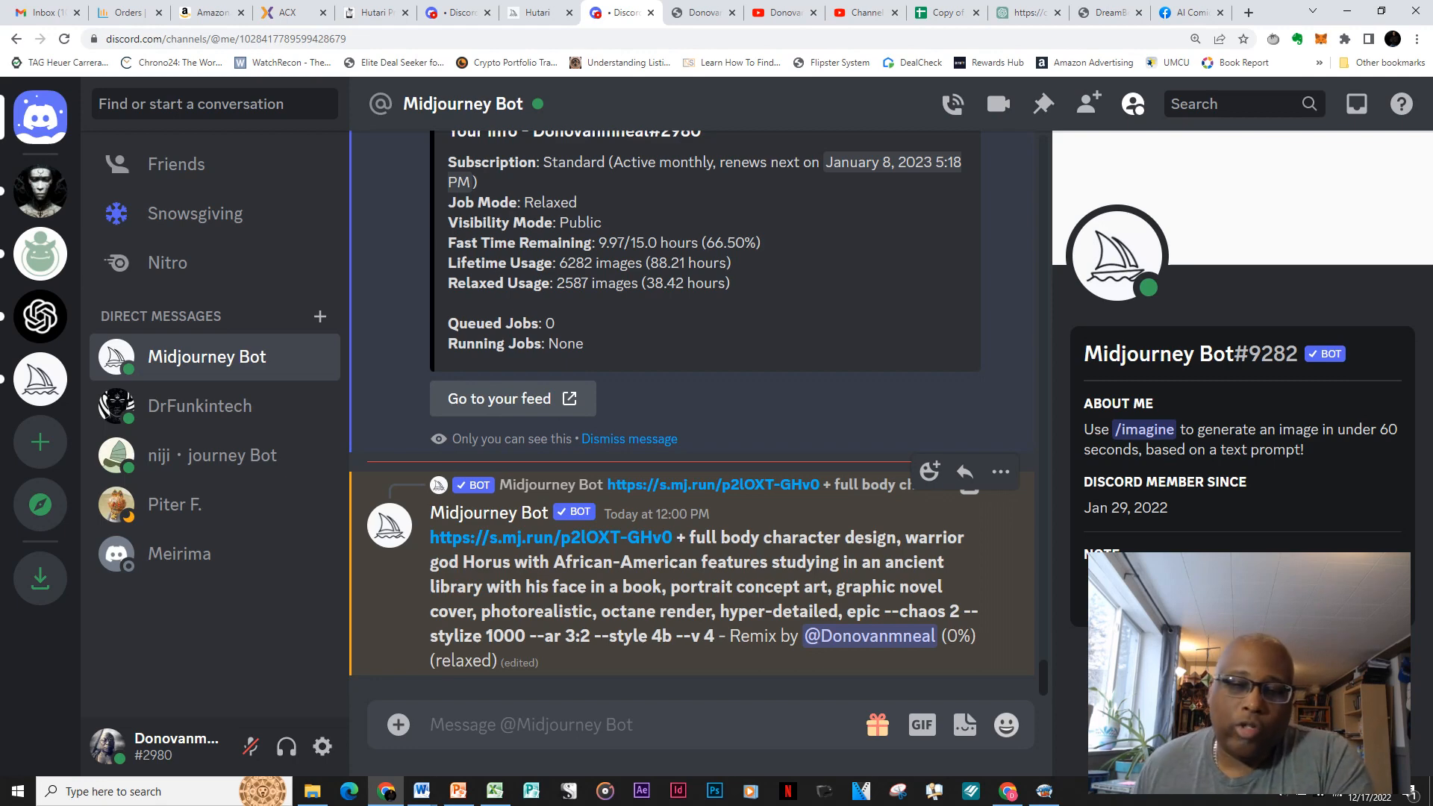
Switch to Comic Life and show the layouts and photos as well as the pages and styles beside the library comic page.
click(1044, 791)
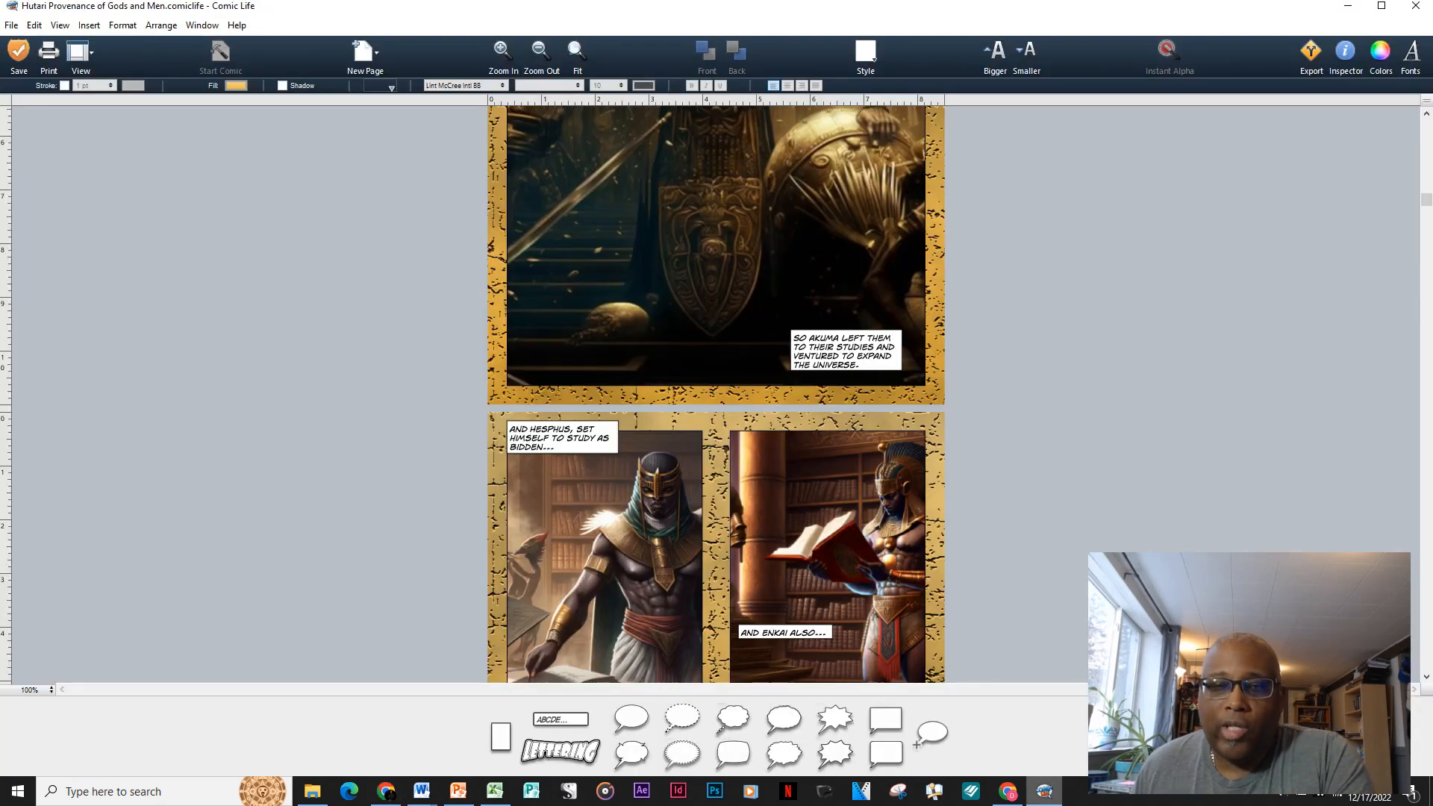
scroll(715, 394, down, 3)
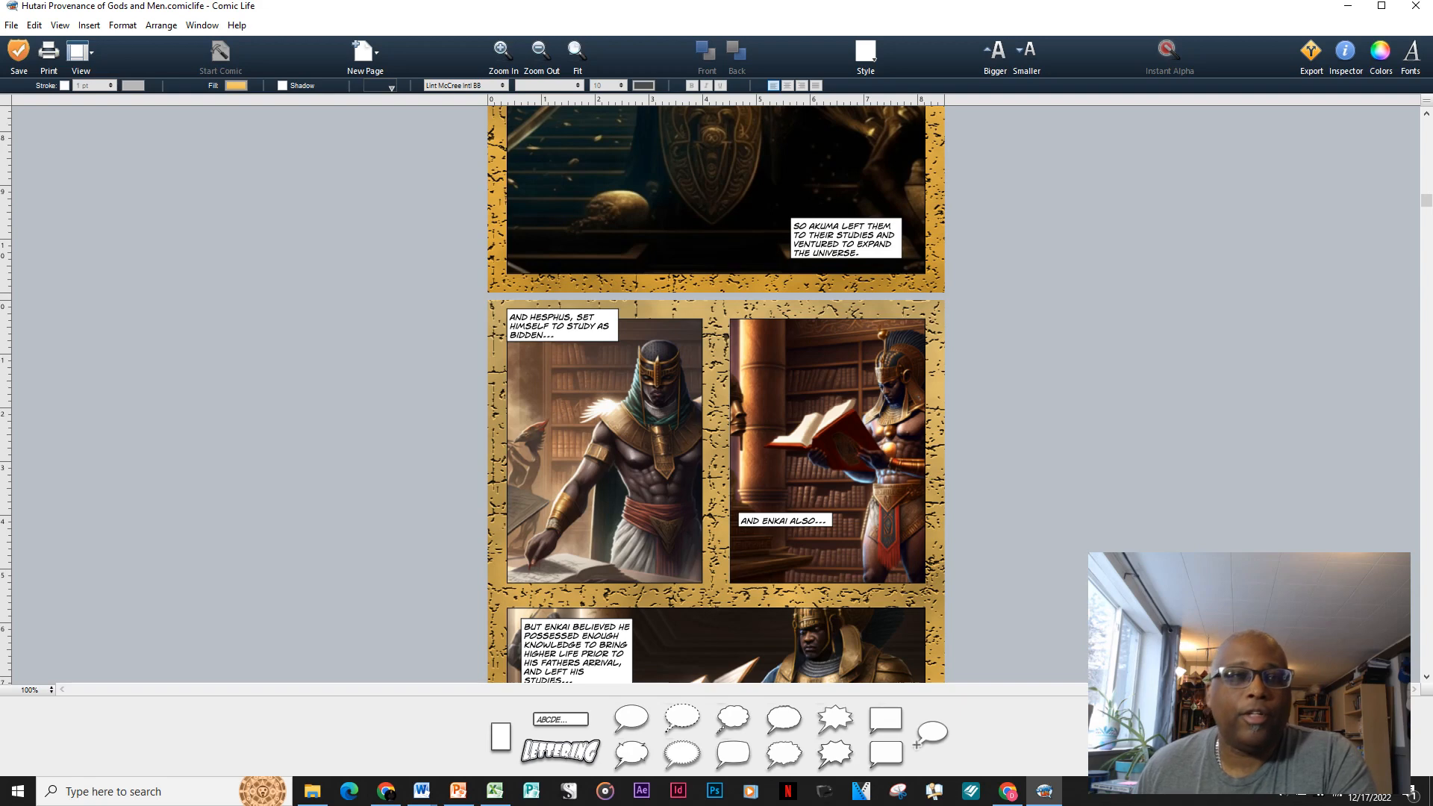
click(80, 55)
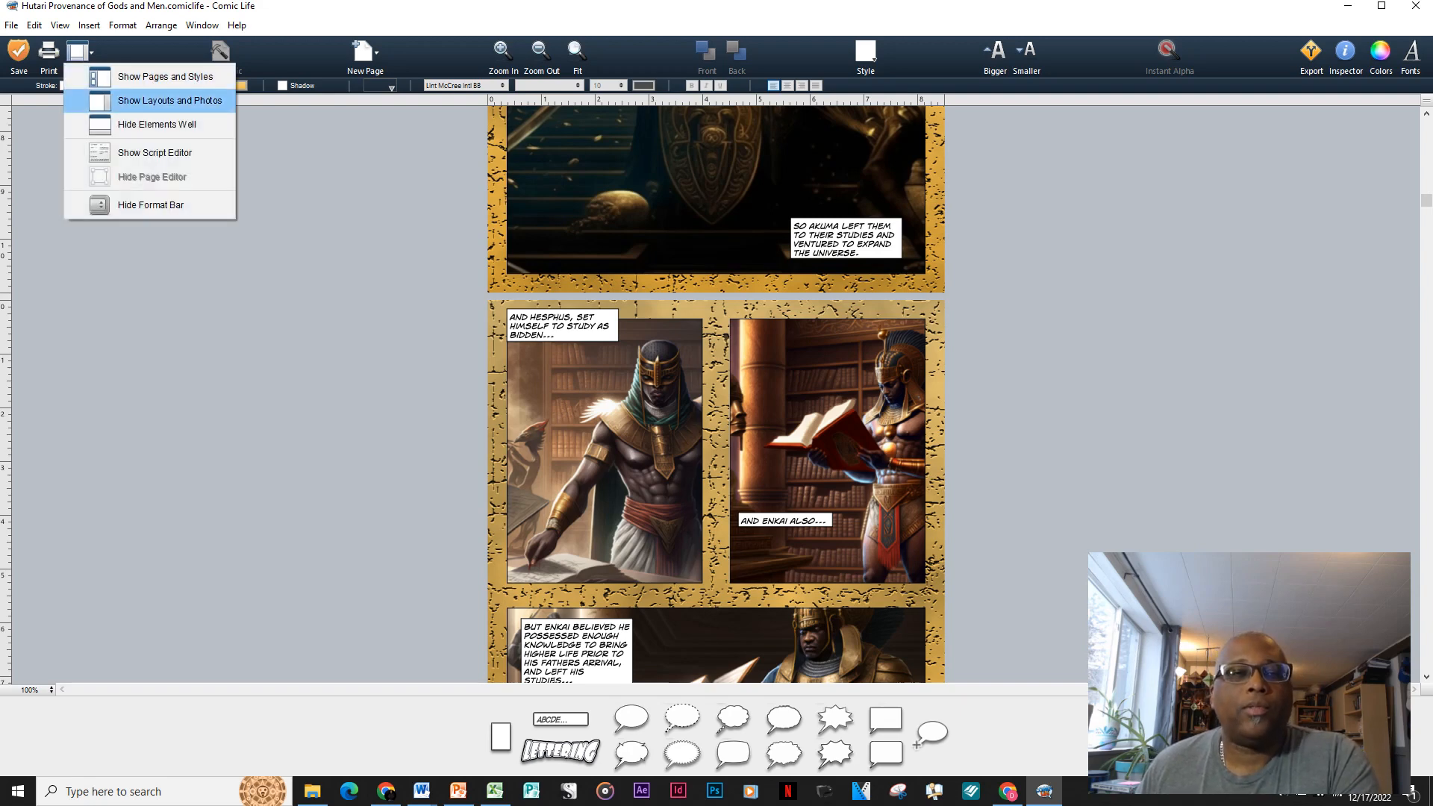
click(170, 100)
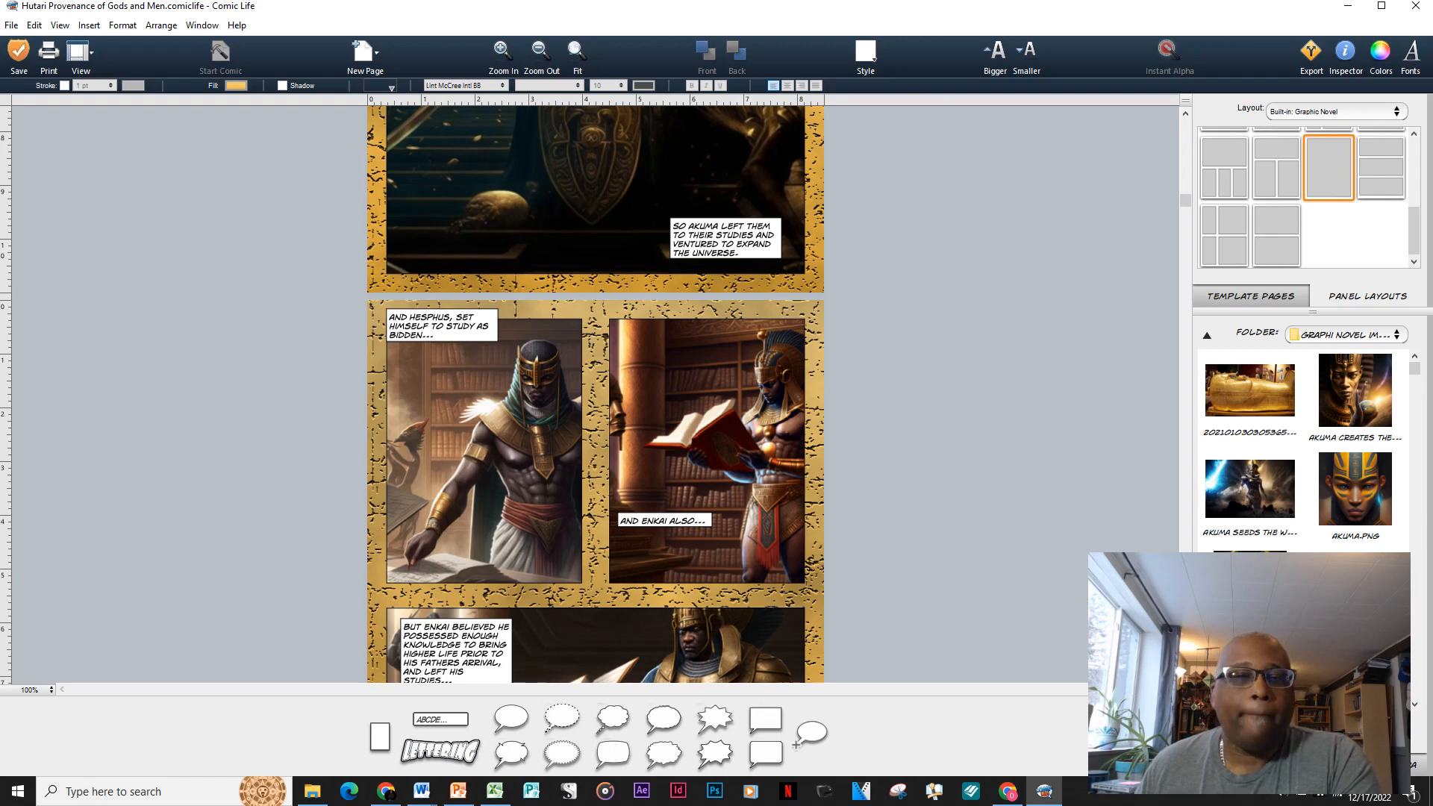
click(80, 55)
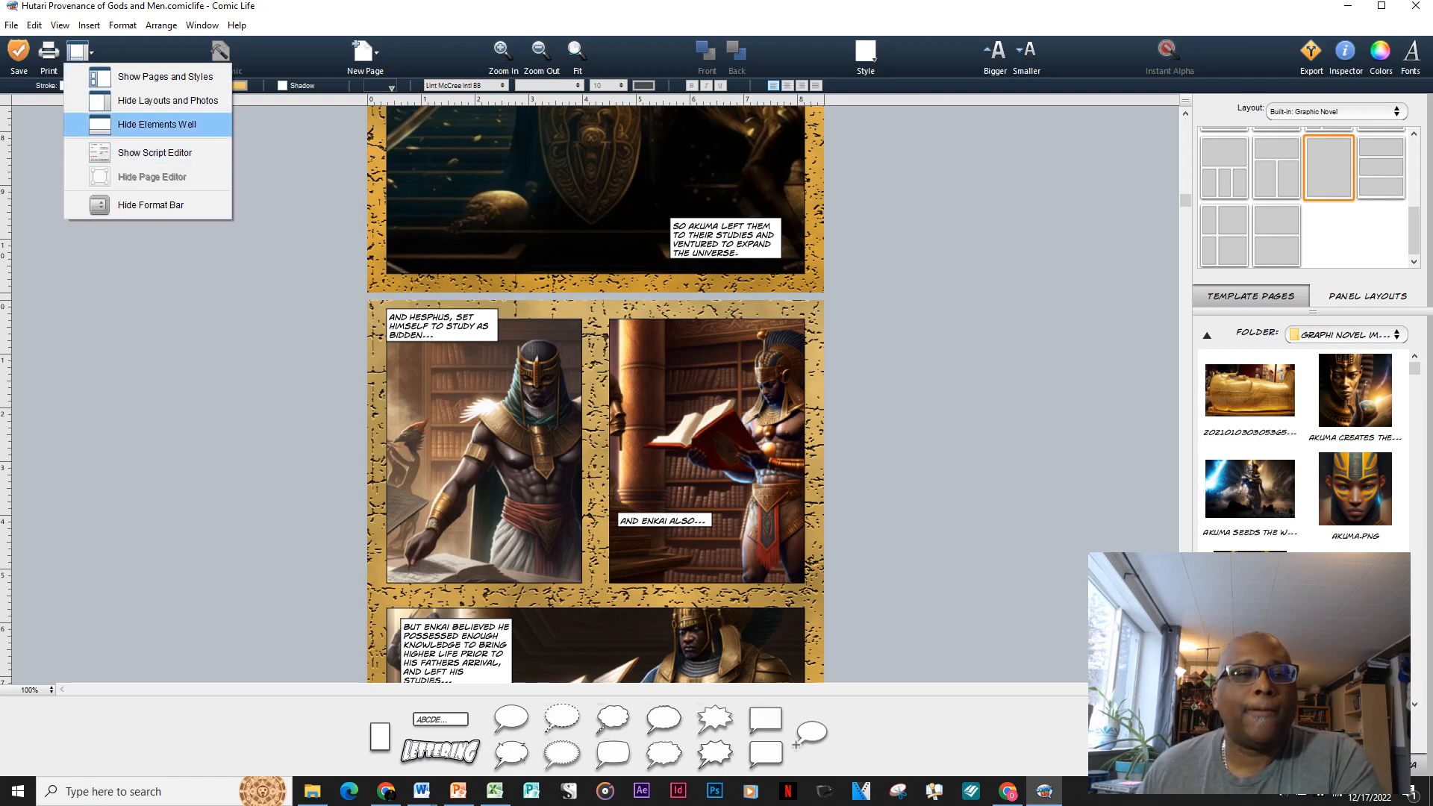
click(165, 76)
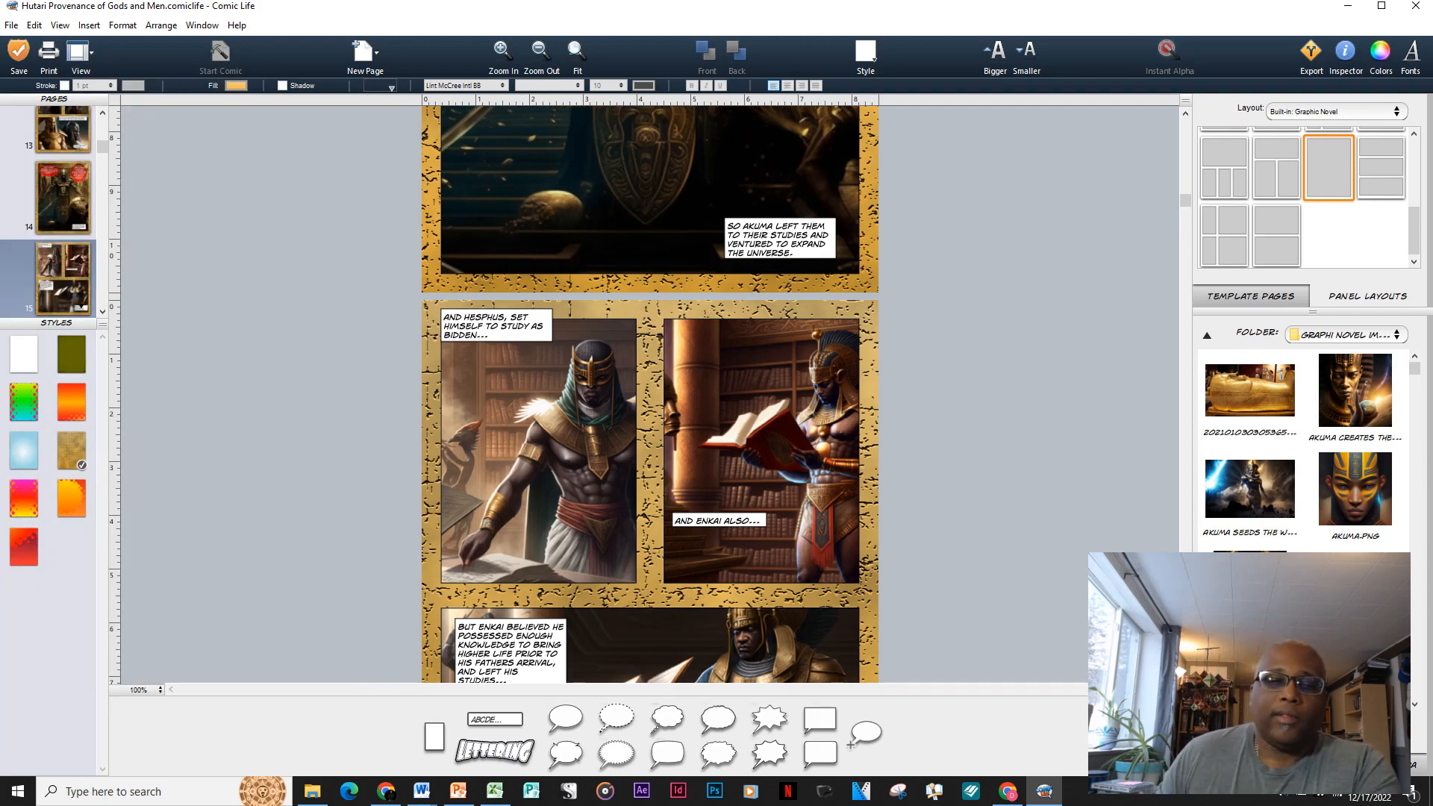
Switch back to the Midjourney Bot chat in the browser and open the newly generated four-warrior grid at full size.
click(385, 791)
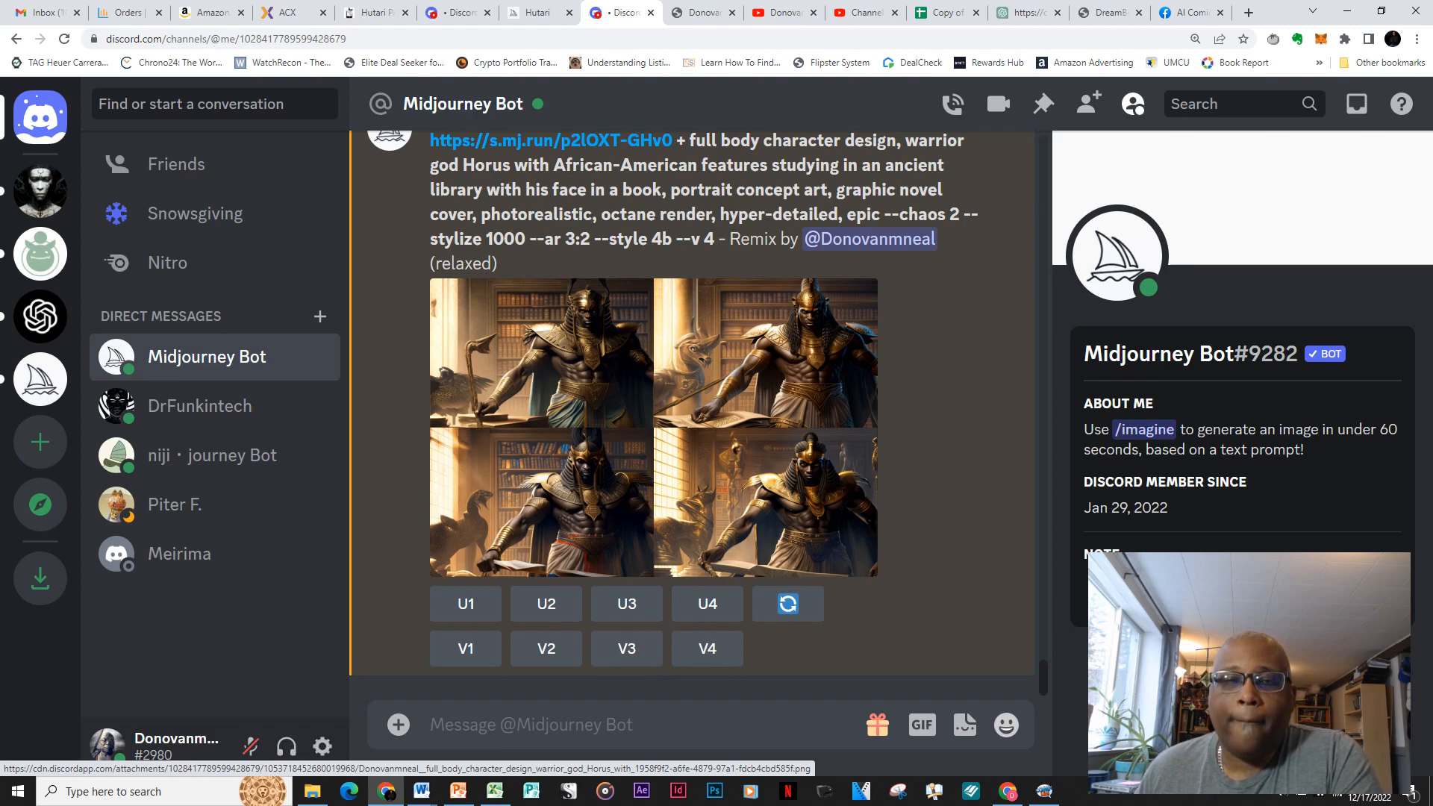
click(654, 428)
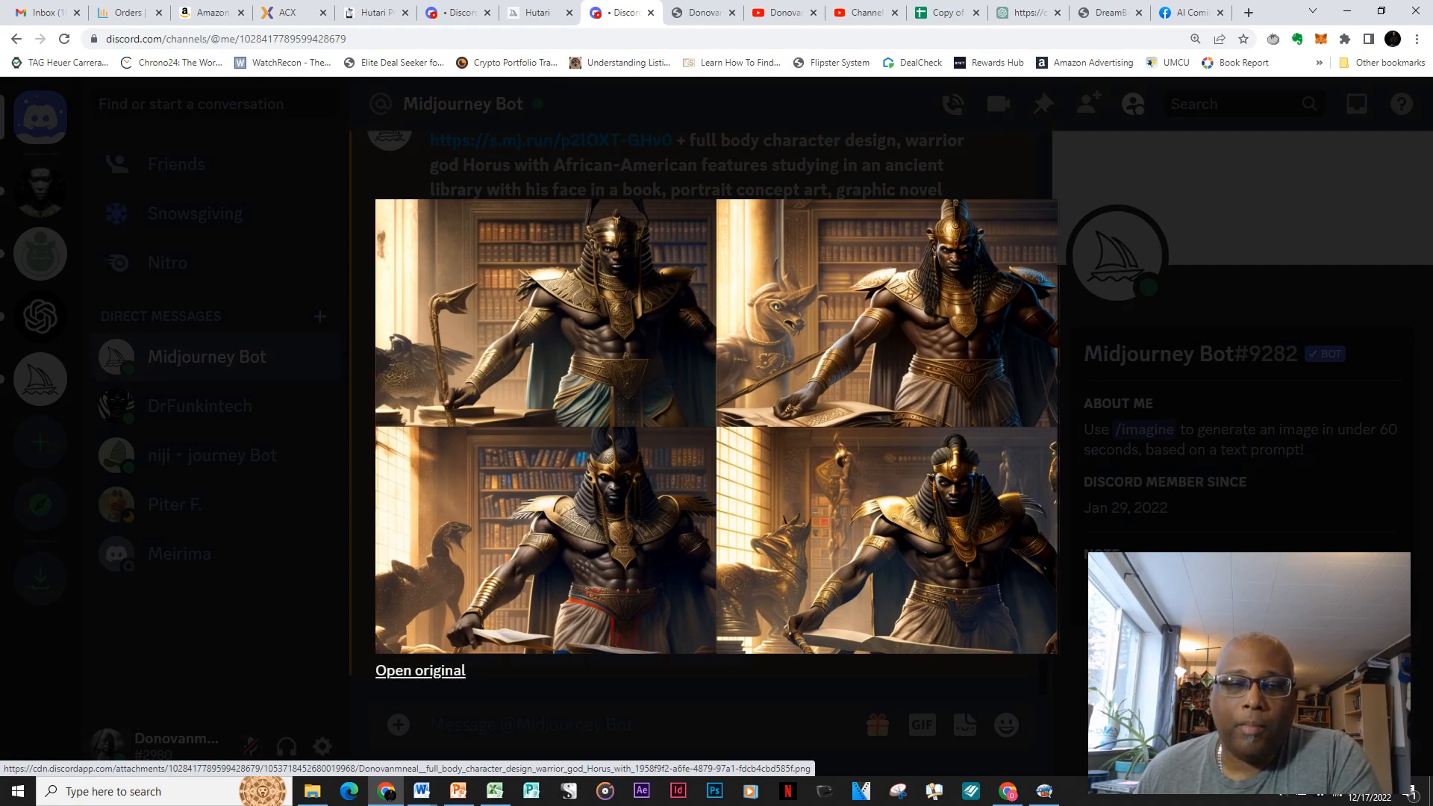
click(420, 670)
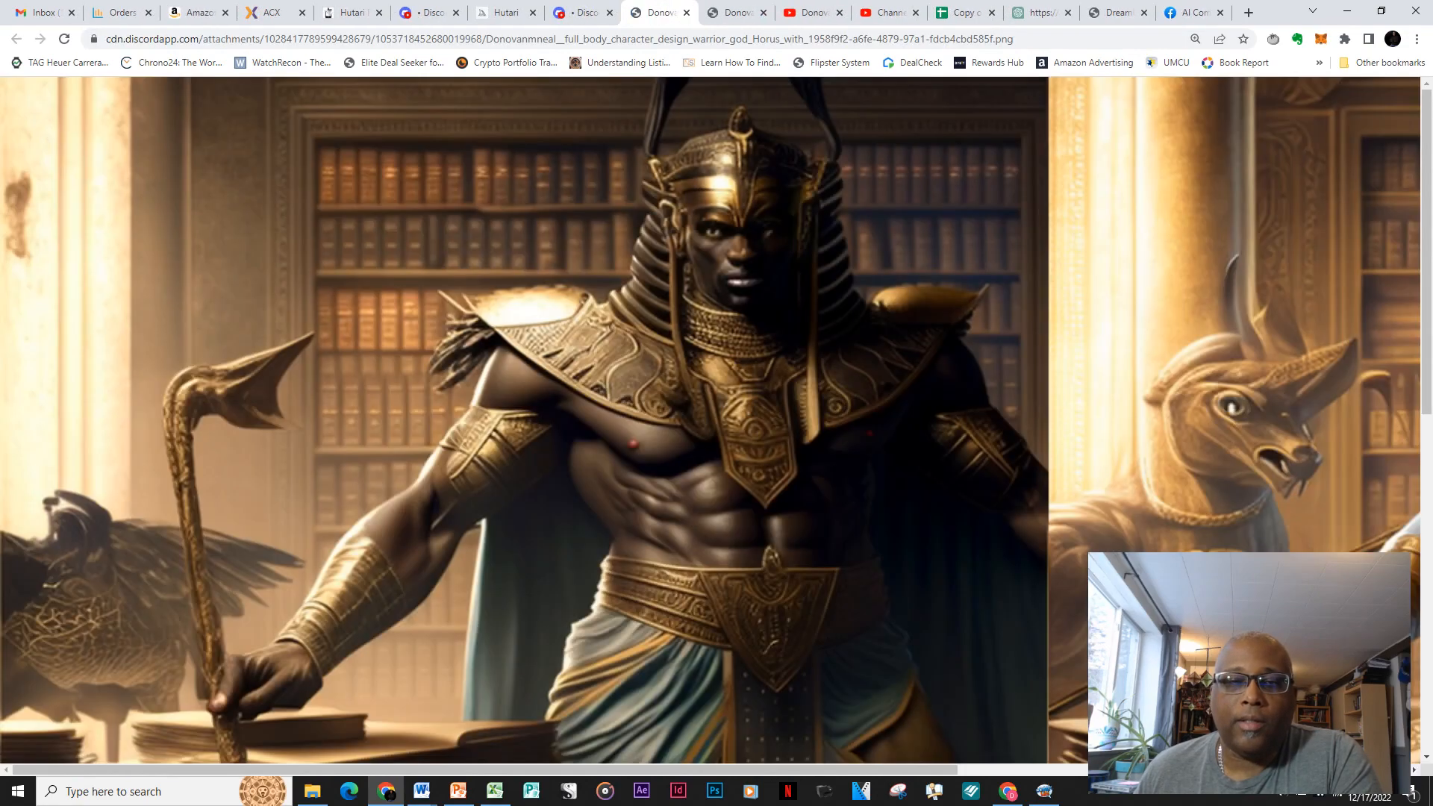
Compare the two upper warriors of the new grid, looking at their headdresses, faces, armor and poses over the books.
scroll(717, 419, down, 3)
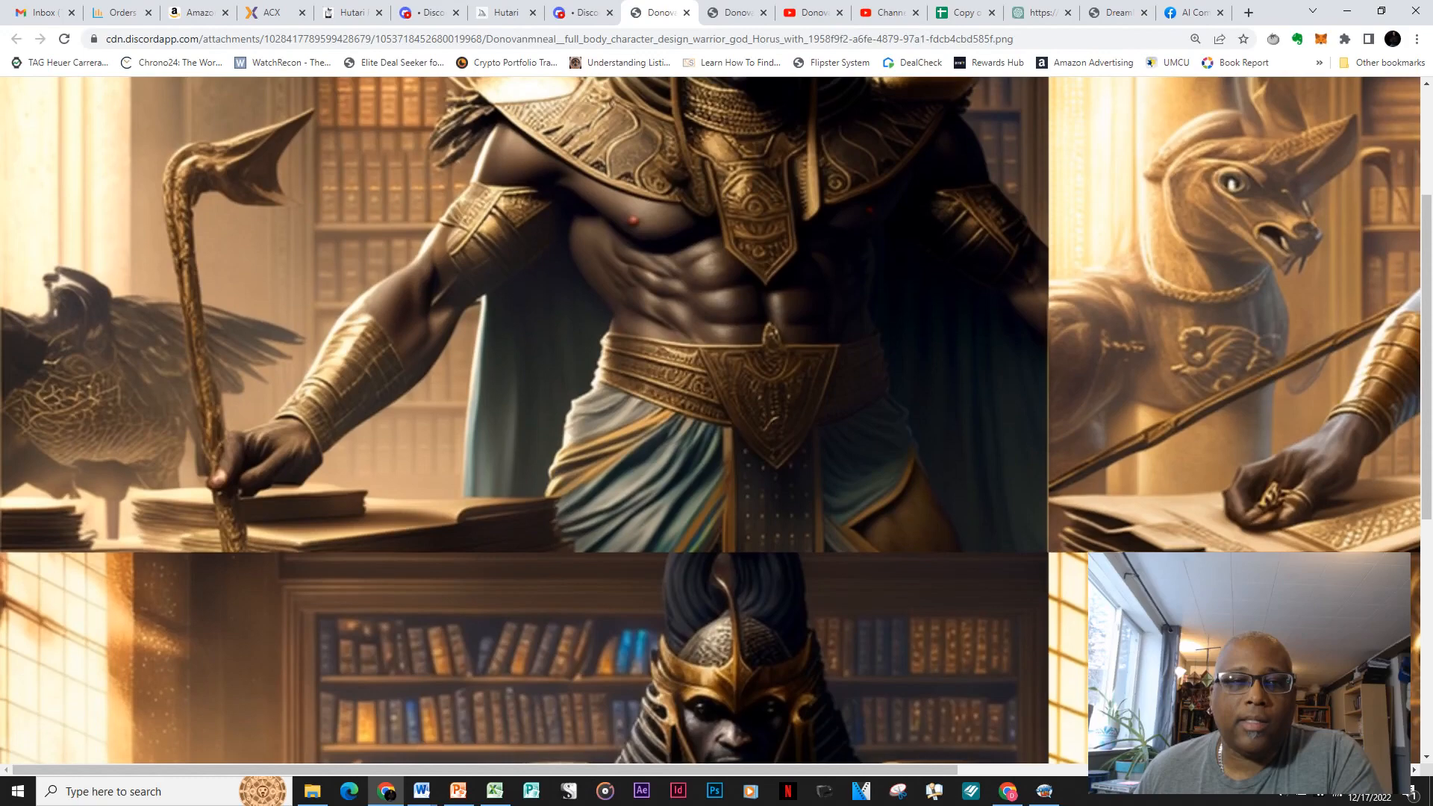
scroll(716, 419, up, 2)
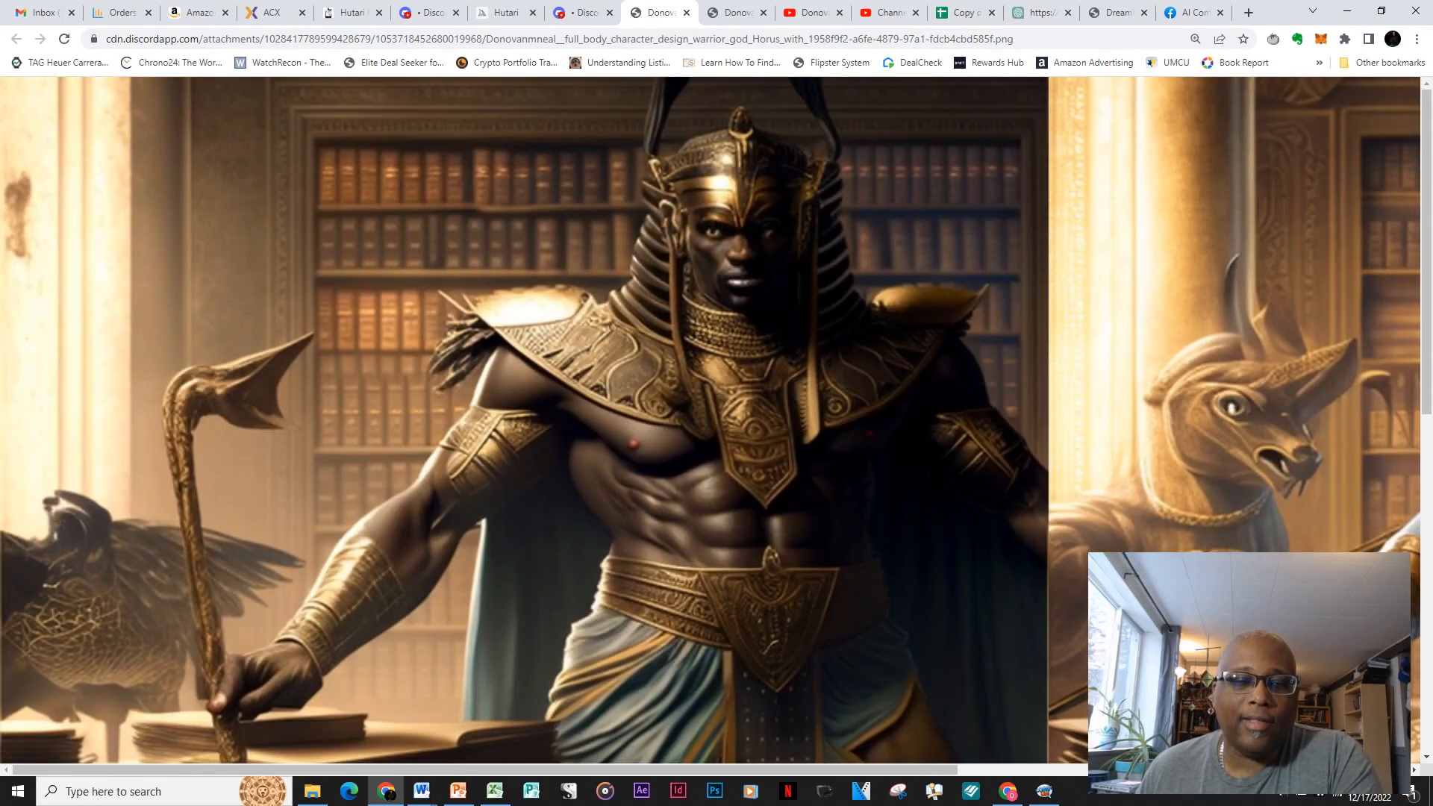
scroll(710, 425, right, 8)
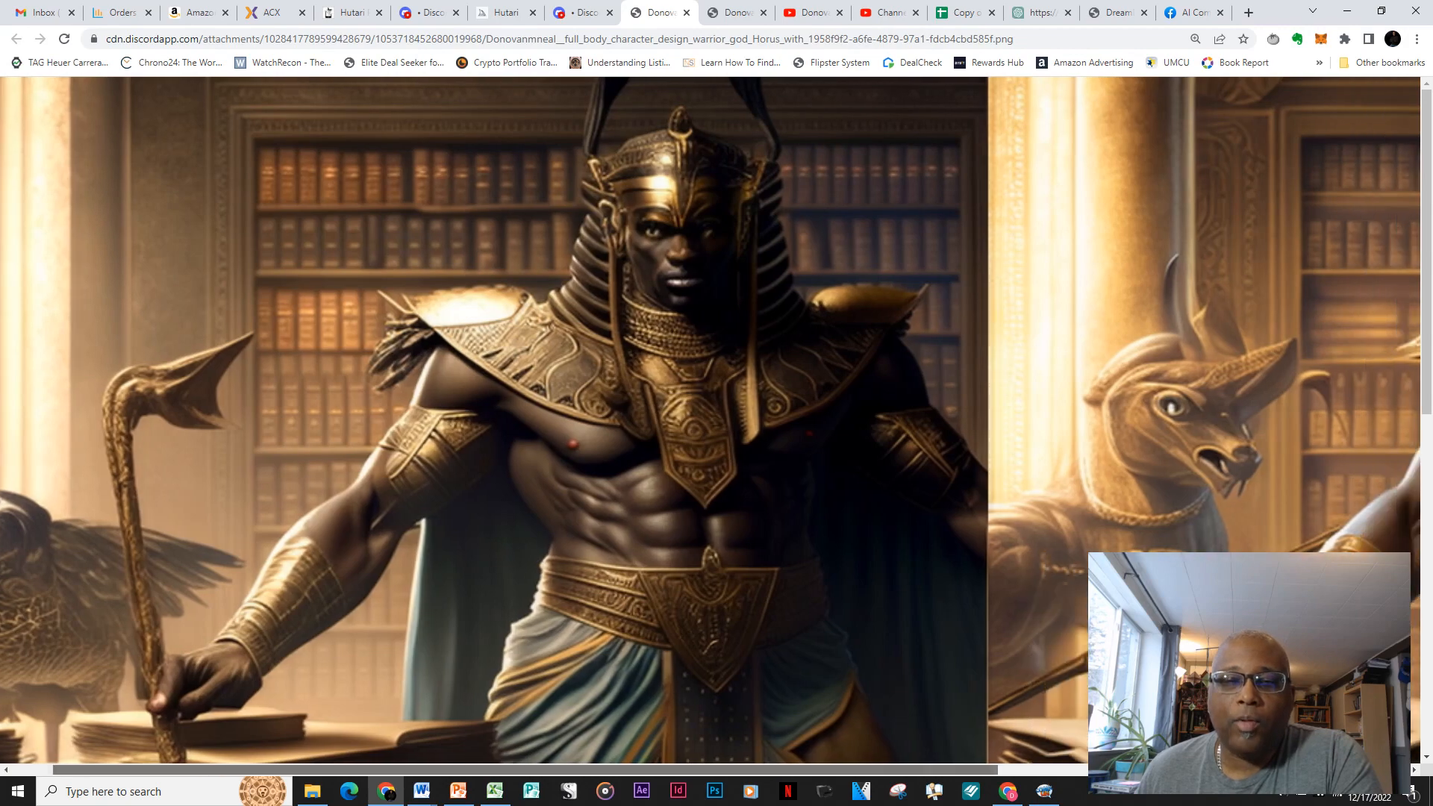
scroll(711, 425, right, 1)
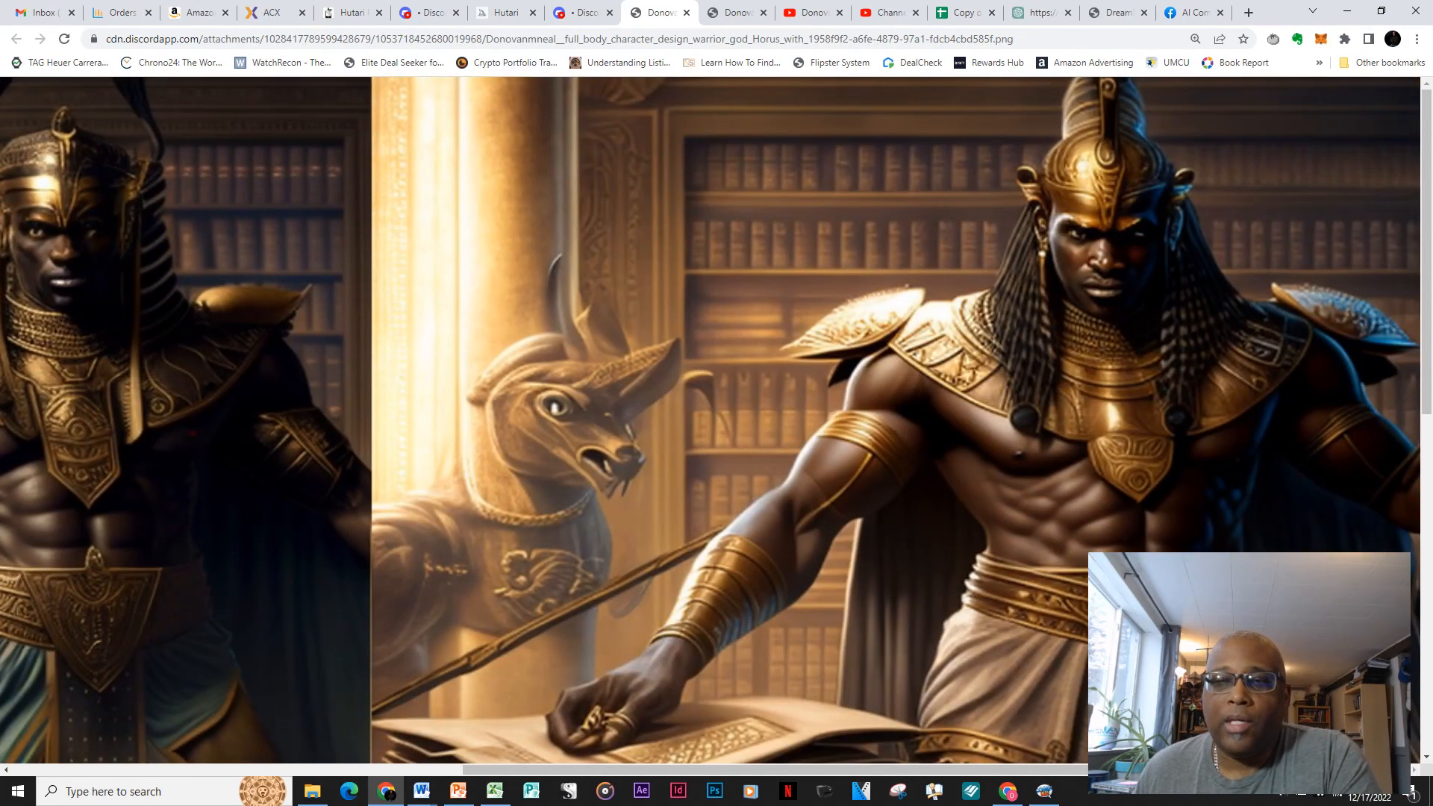
scroll(710, 426, down, 3)
scroll(711, 426, up, 3)
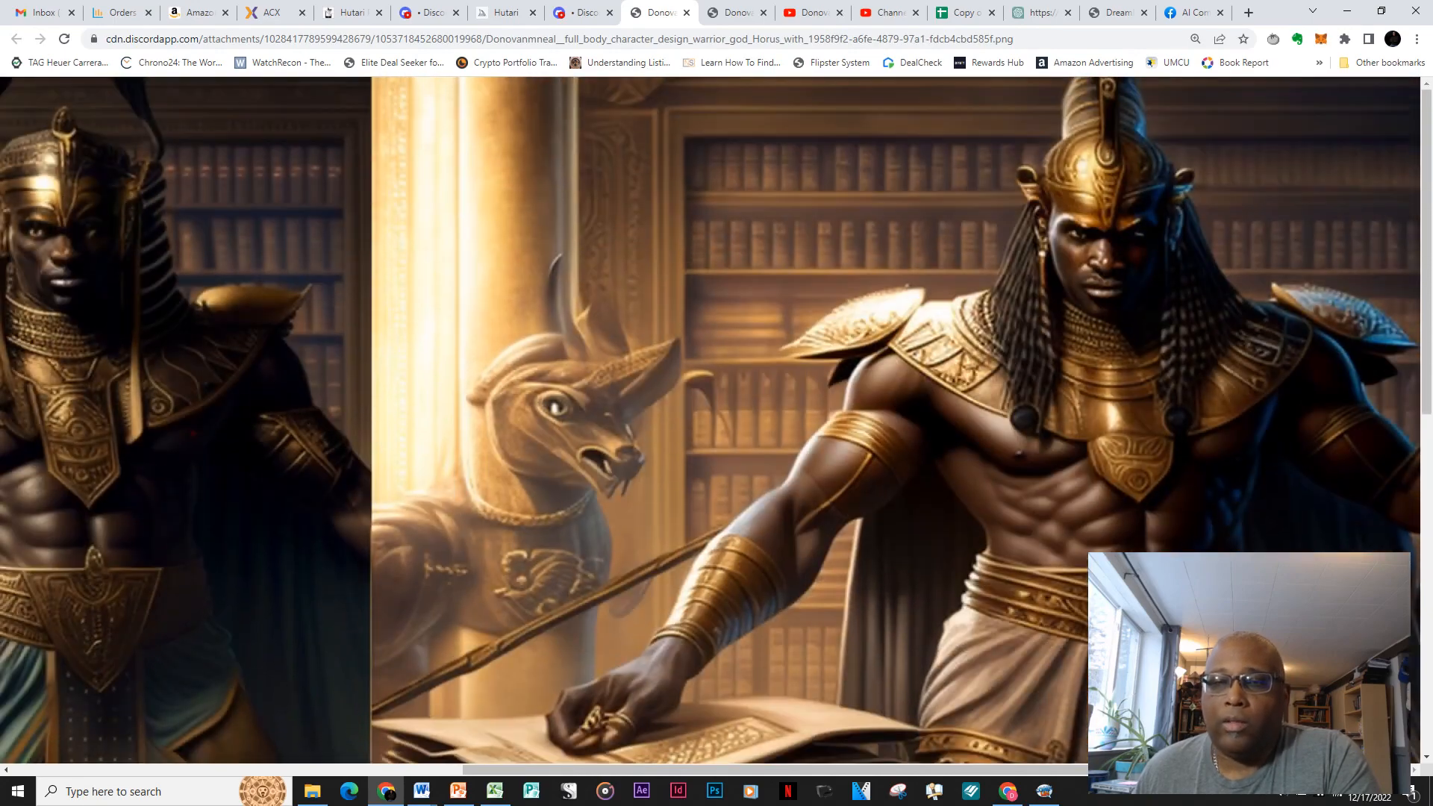
Examine the two lower warriors of the new grid, comparing their helmets, collars and poses with the variations above.
scroll(711, 426, down, 5)
scroll(710, 425, down, 3)
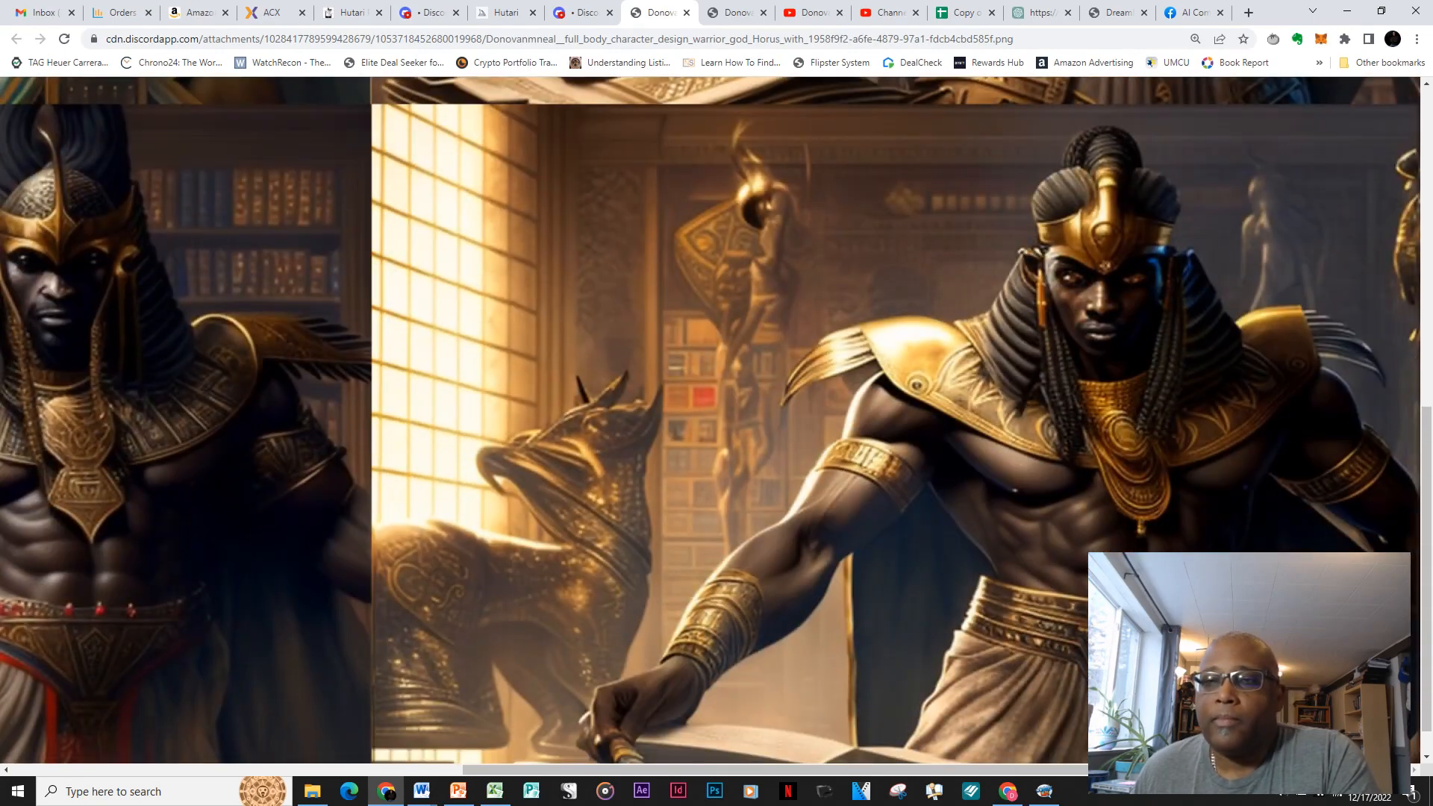
scroll(710, 425, down, 1)
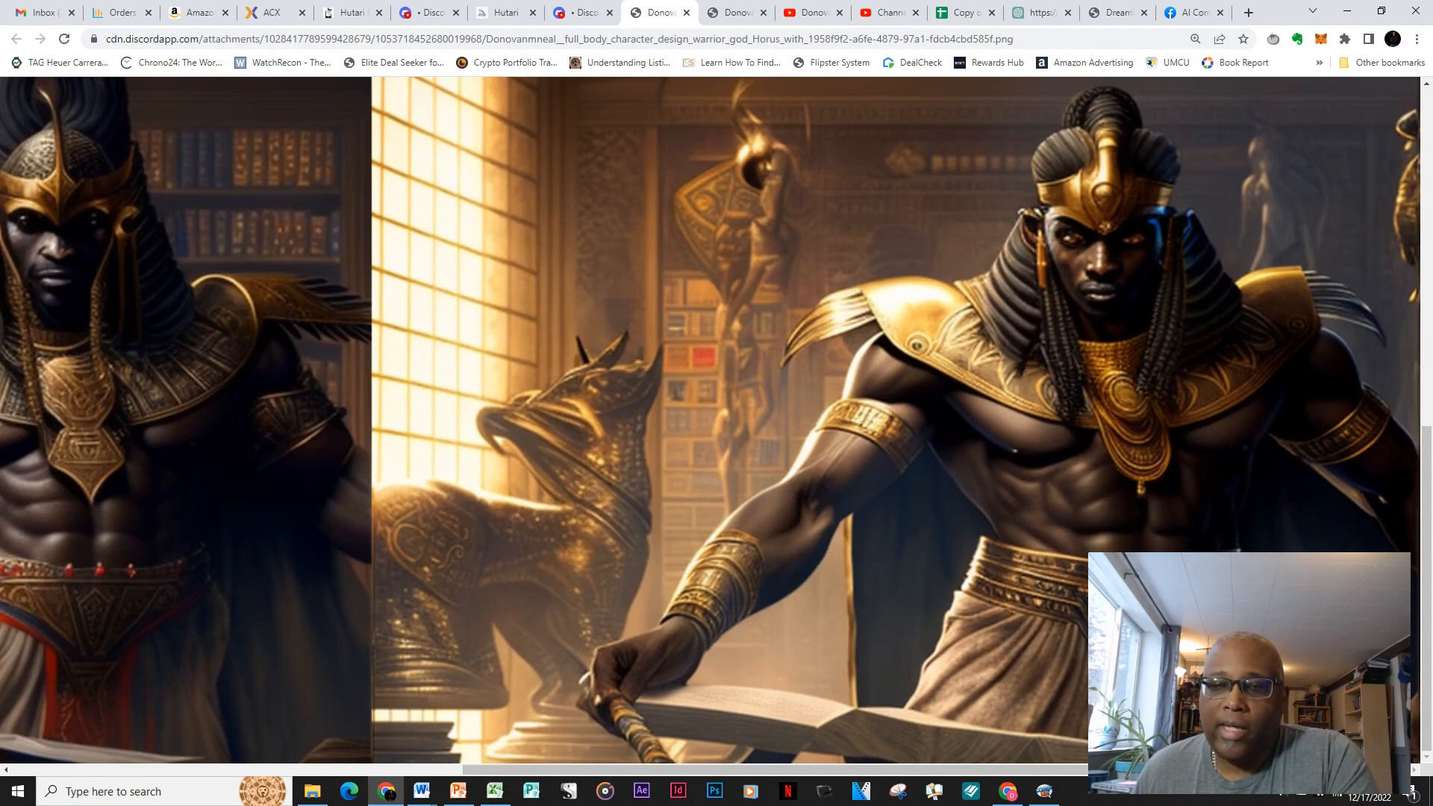
scroll(710, 425, up, 4)
scroll(711, 425, up, 4)
scroll(710, 425, down, 6)
scroll(711, 425, down, 1)
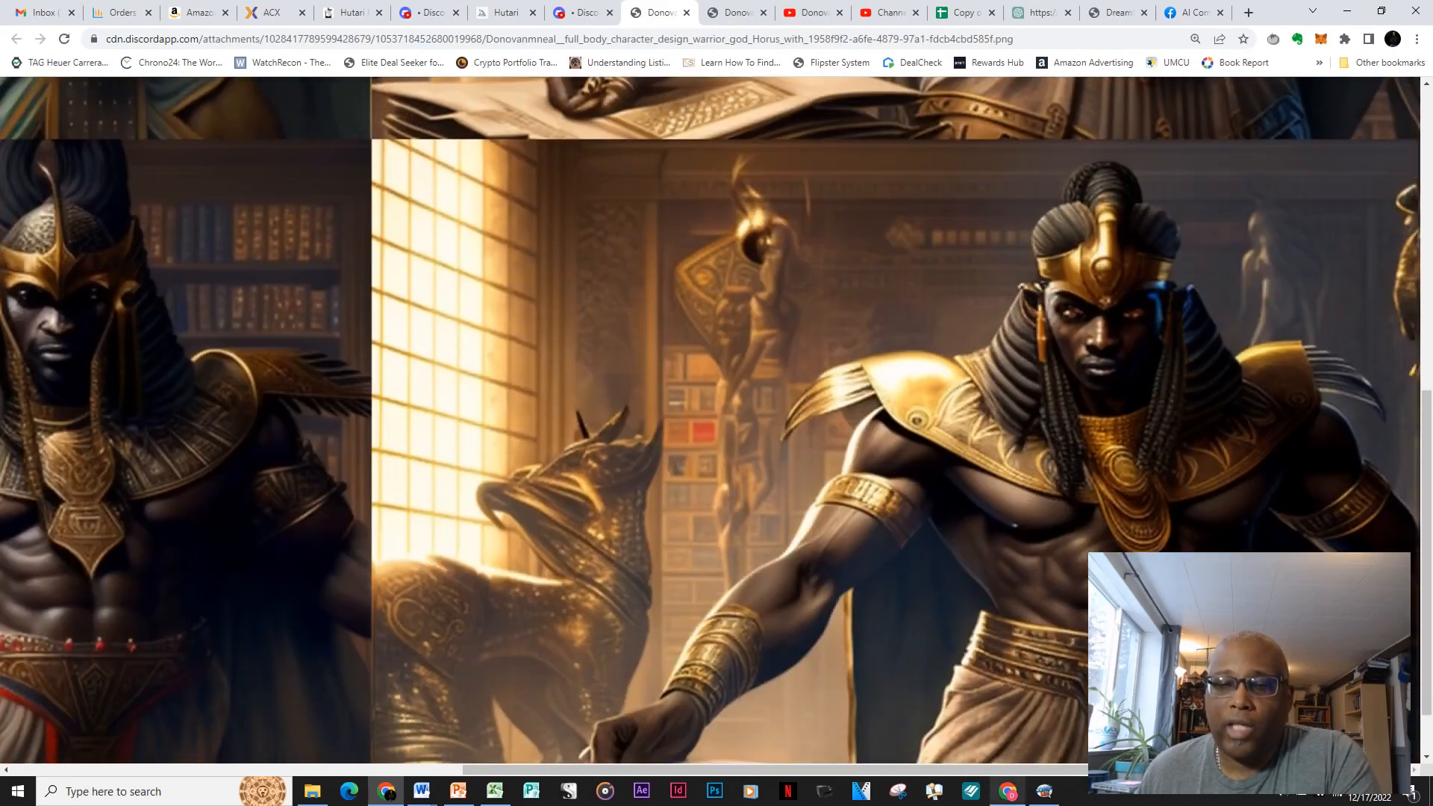
drag(895, 770, 481, 770)
scroll(710, 425, down, 1)
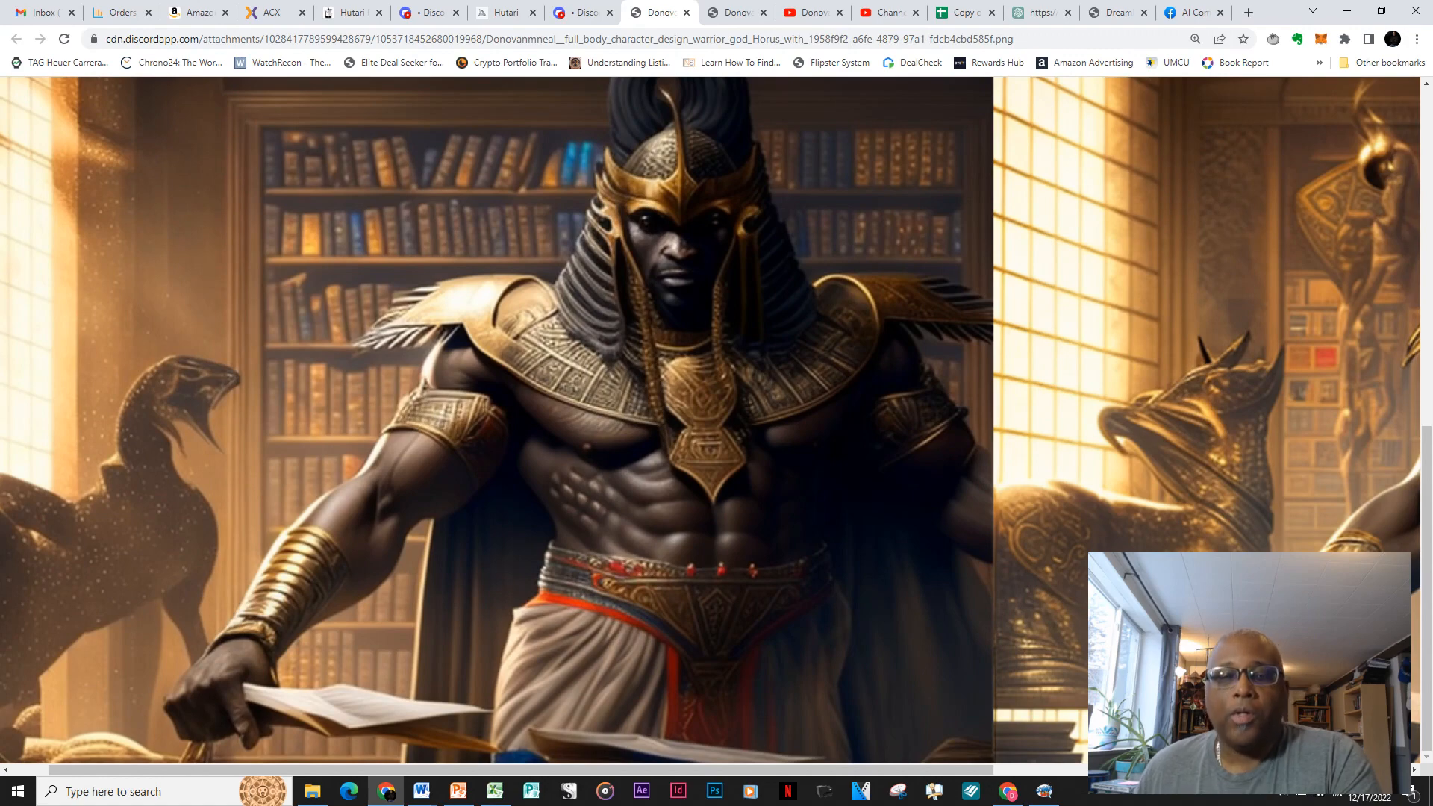
scroll(711, 425, down, 4)
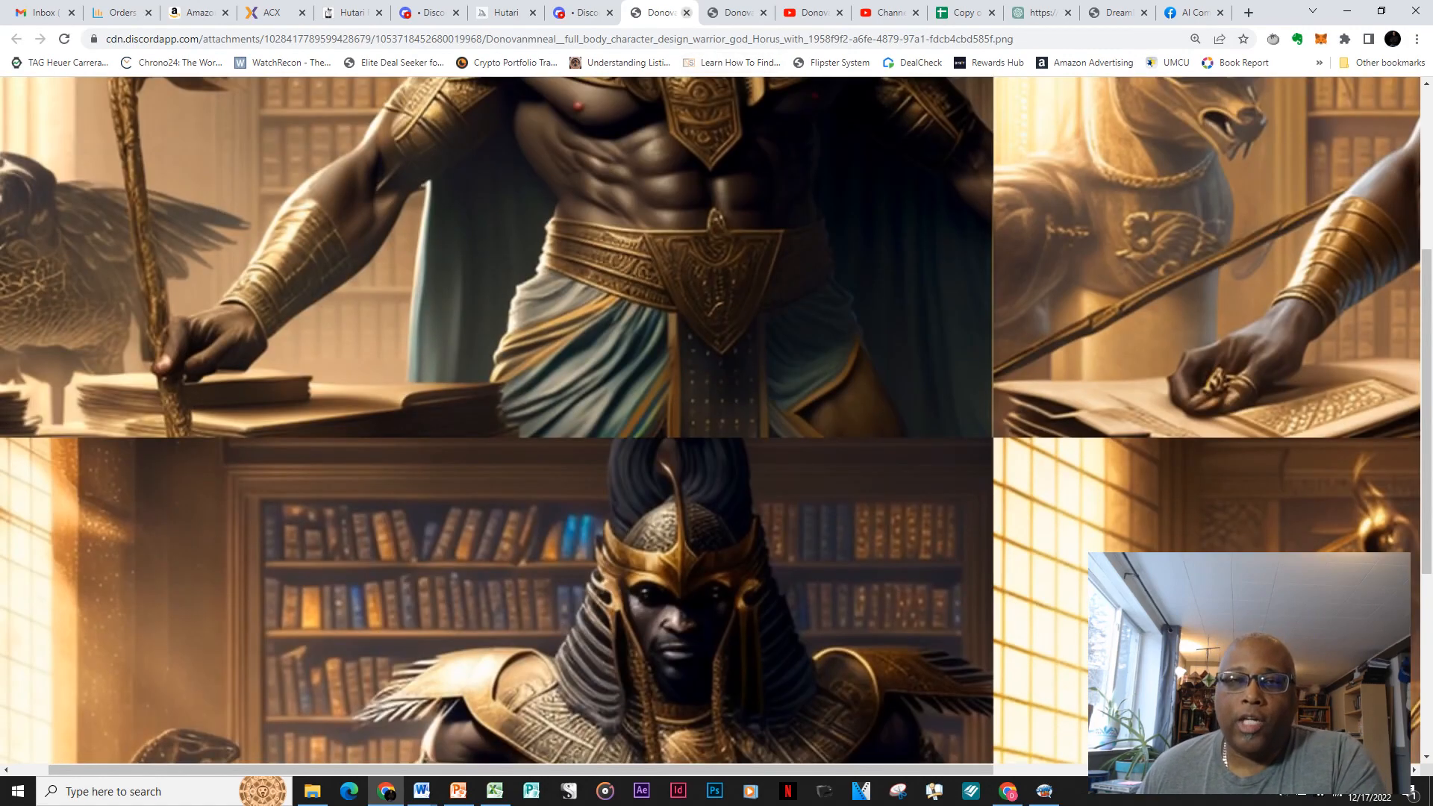
Close the full-size grid and its preview, and review the remix prompt above the new images.
click(686, 11)
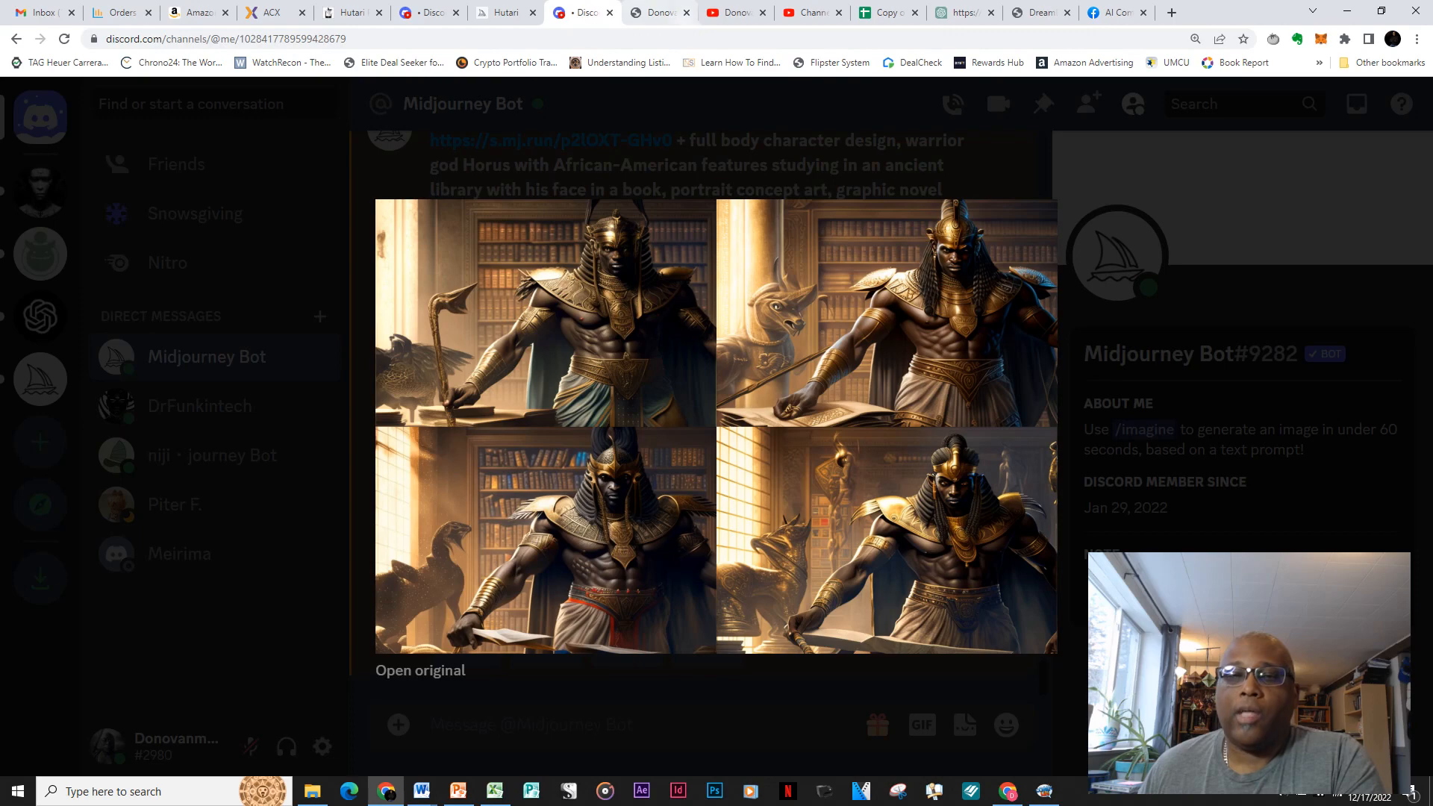
key(Escape)
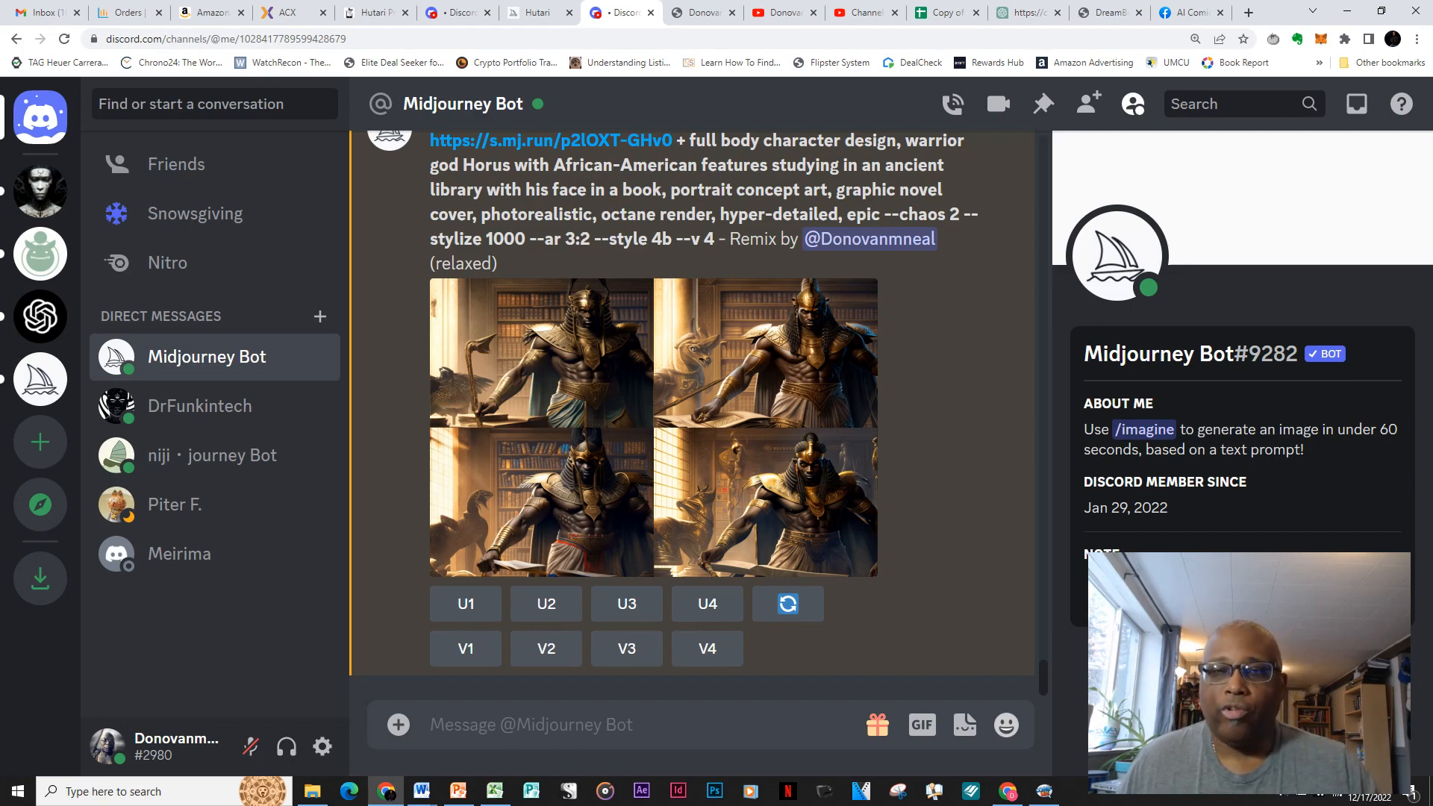
scroll(692, 415, up, 2)
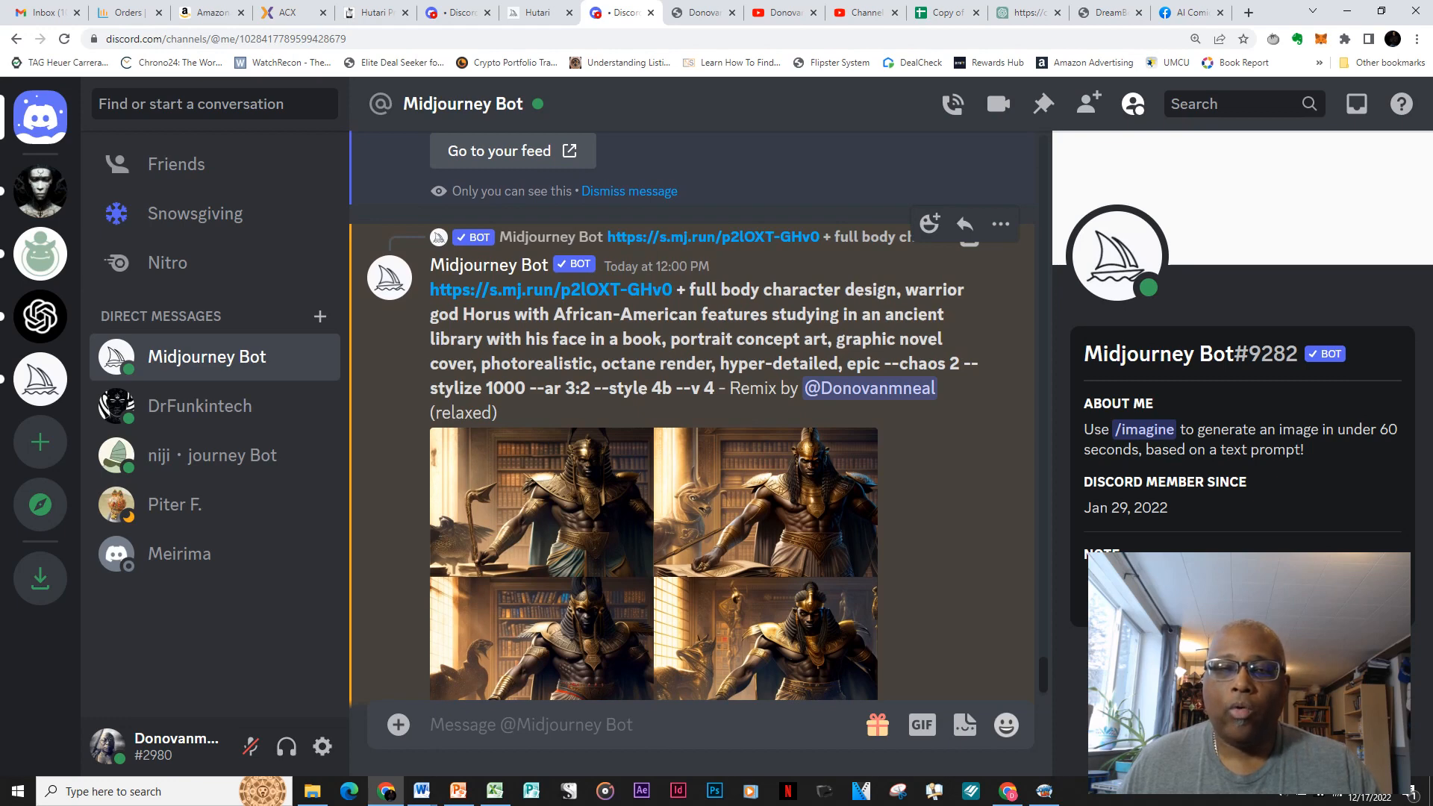
scroll(691, 415, down, 2)
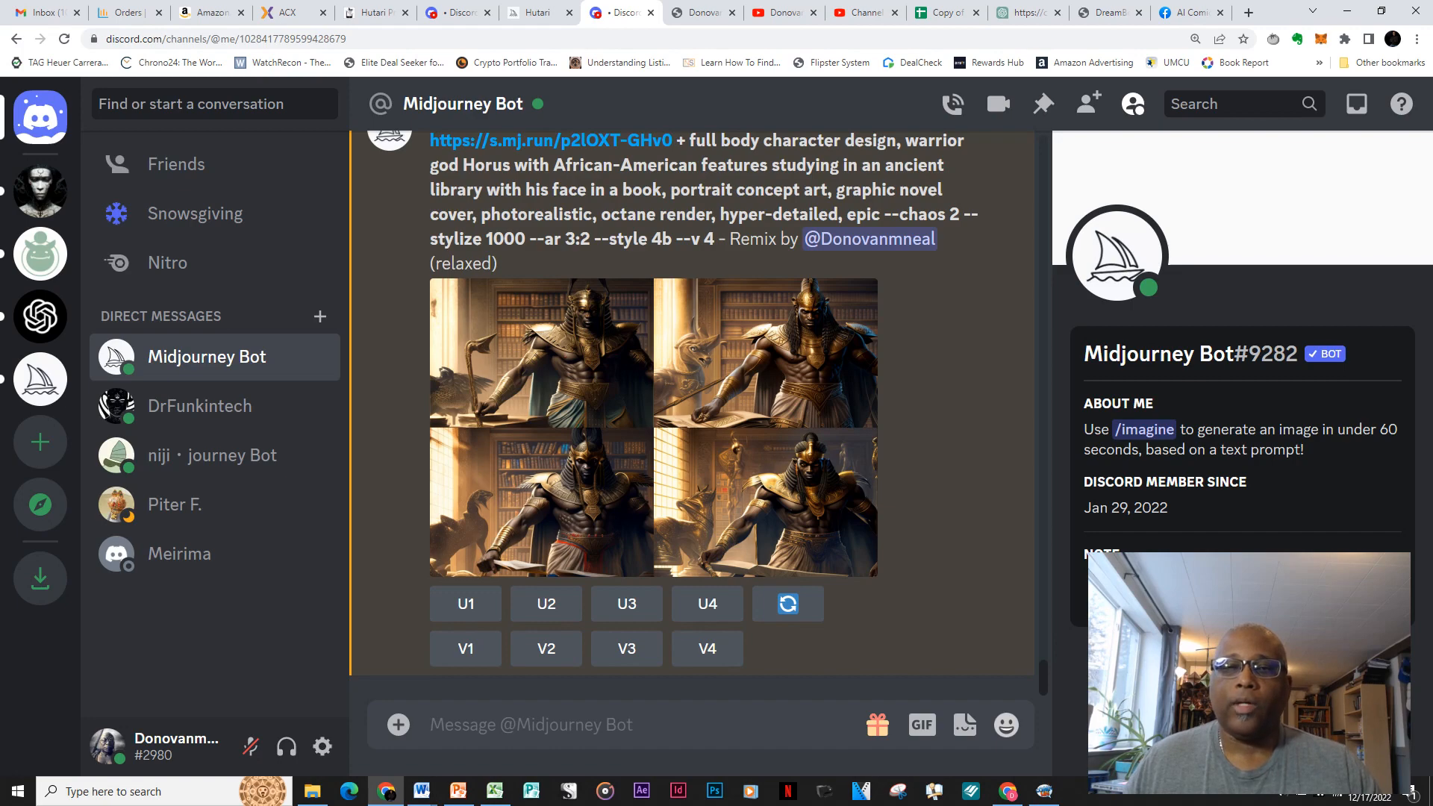
Start a new /imagine command in the Midjourney Bot chat.
scroll(692, 415, up, 1)
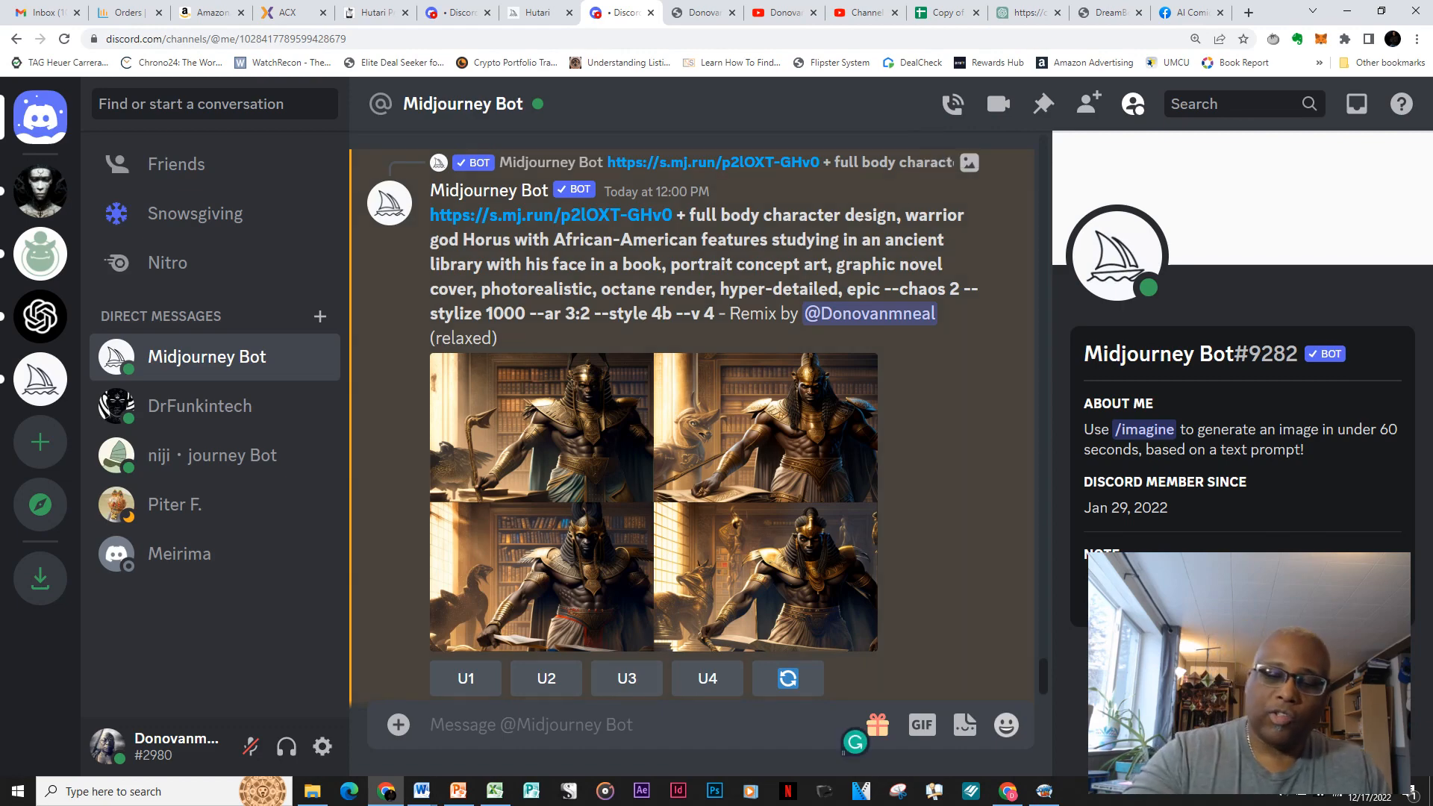
text(/)
key(Return)
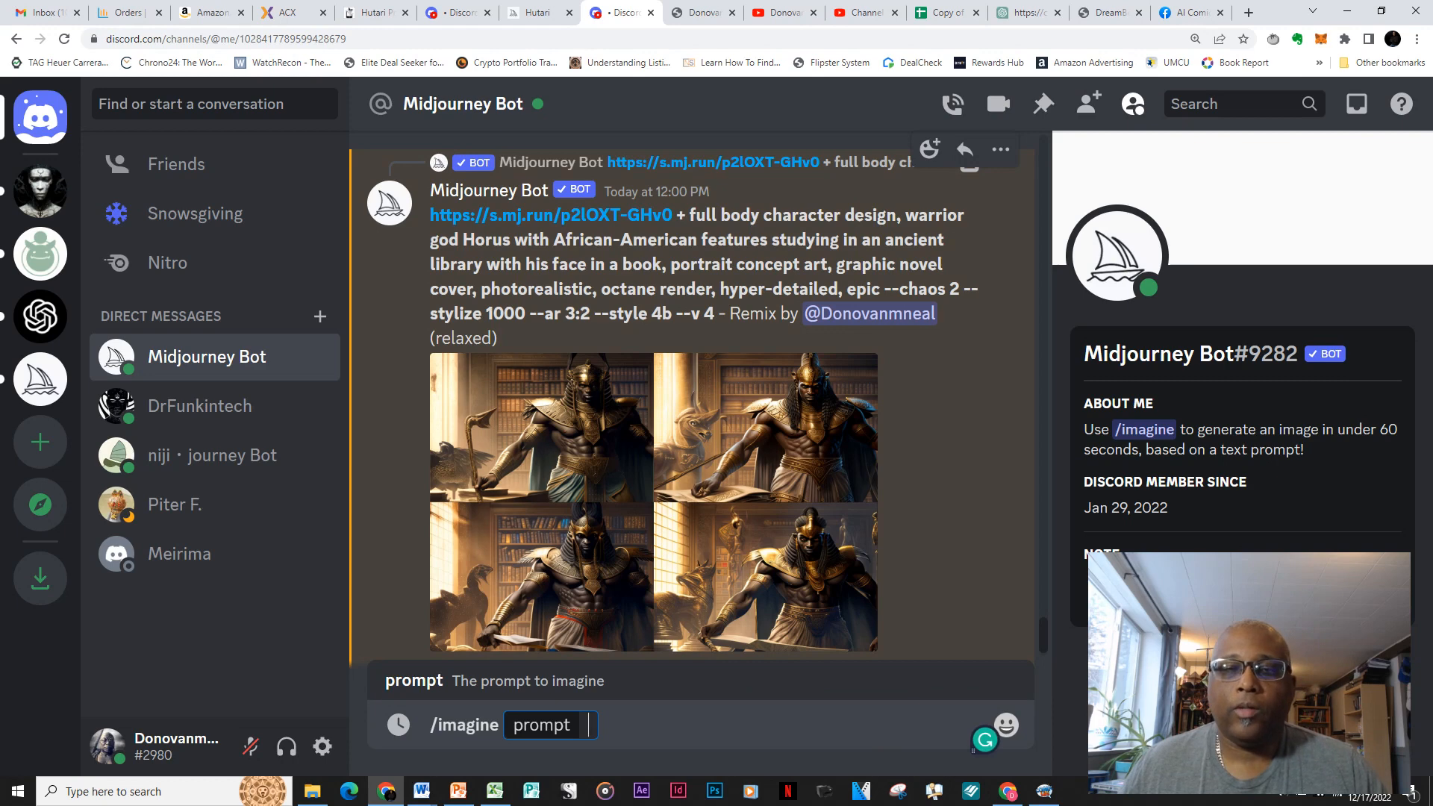
drag(715, 315, 430, 215)
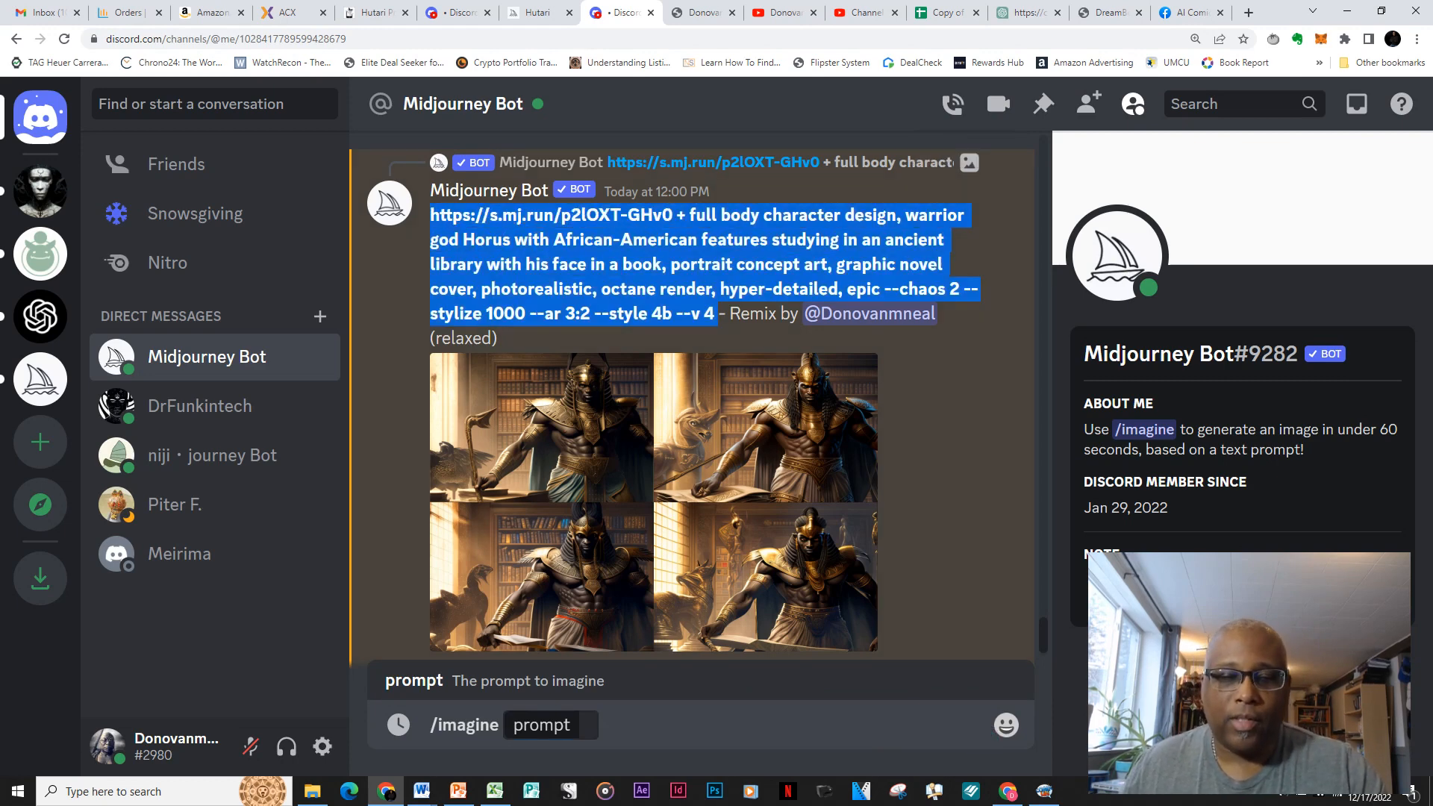
click(588, 725)
text(--stylize 1000 --ar 3:2 --q 2 --style 4b --v 4)
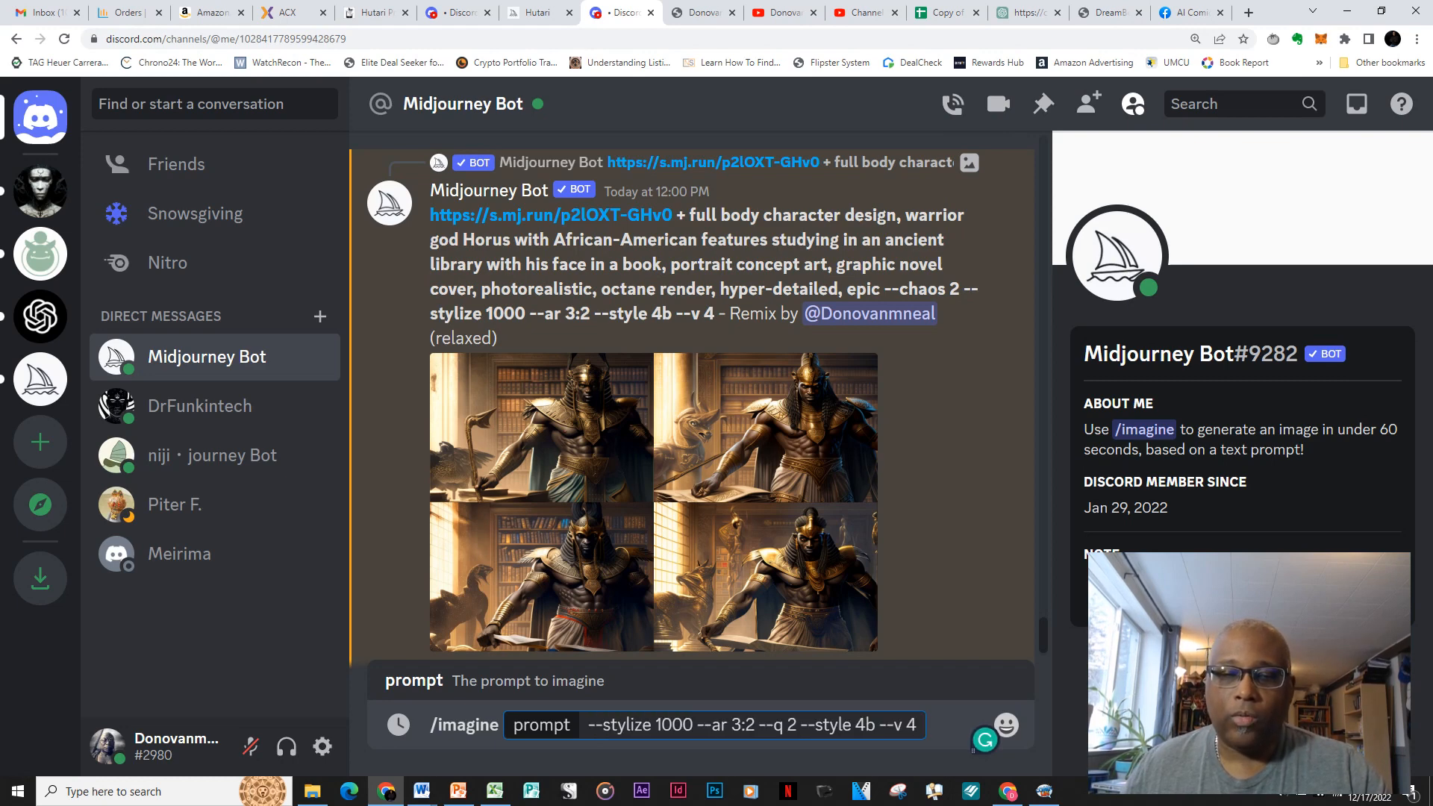
key(shift+Home)
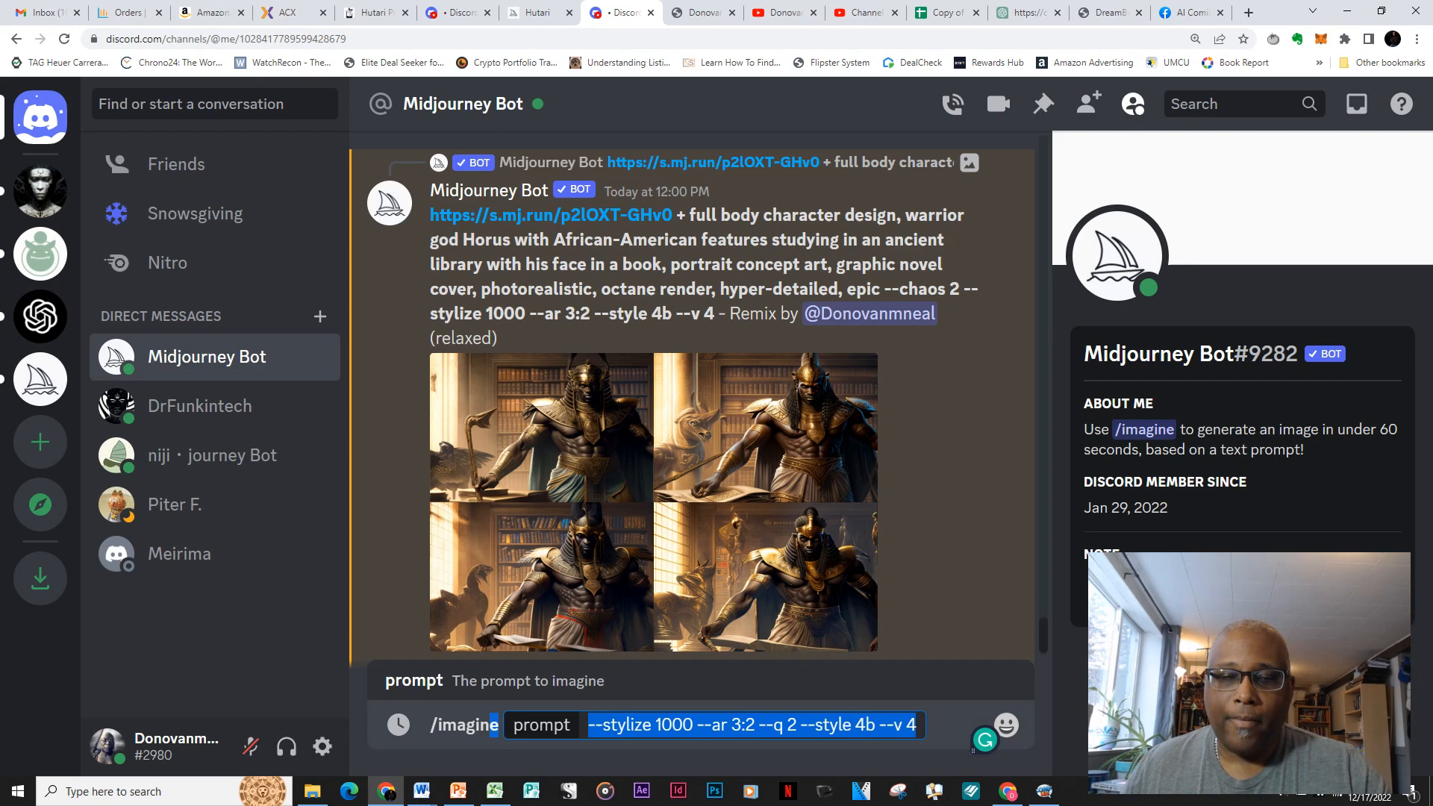
key(shift+Left)
key(shift+Left)
key(shift+Left)
key(shift+Left)
key(shift+Left)
click(877, 725)
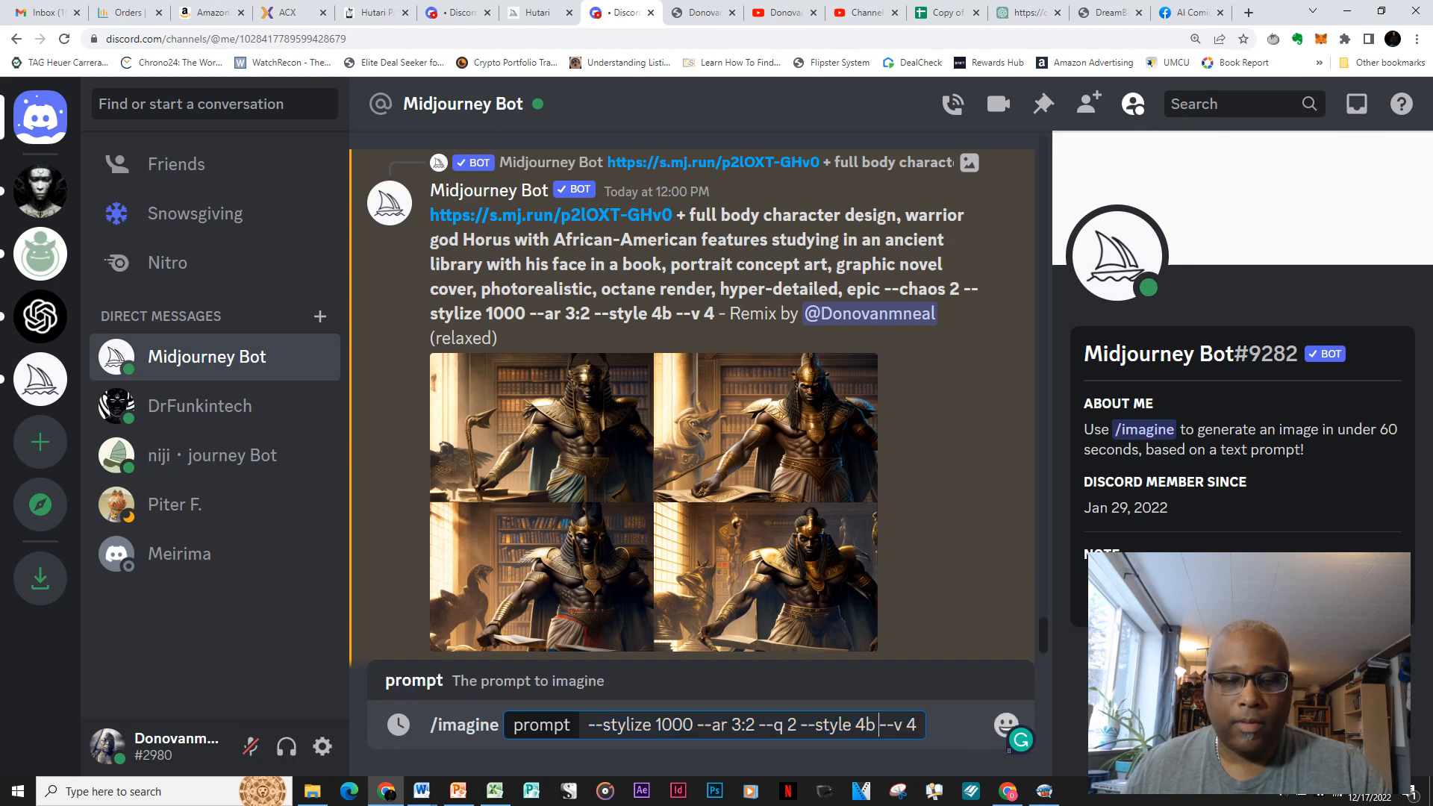
key(ctrl+a)
key(BackSpace)
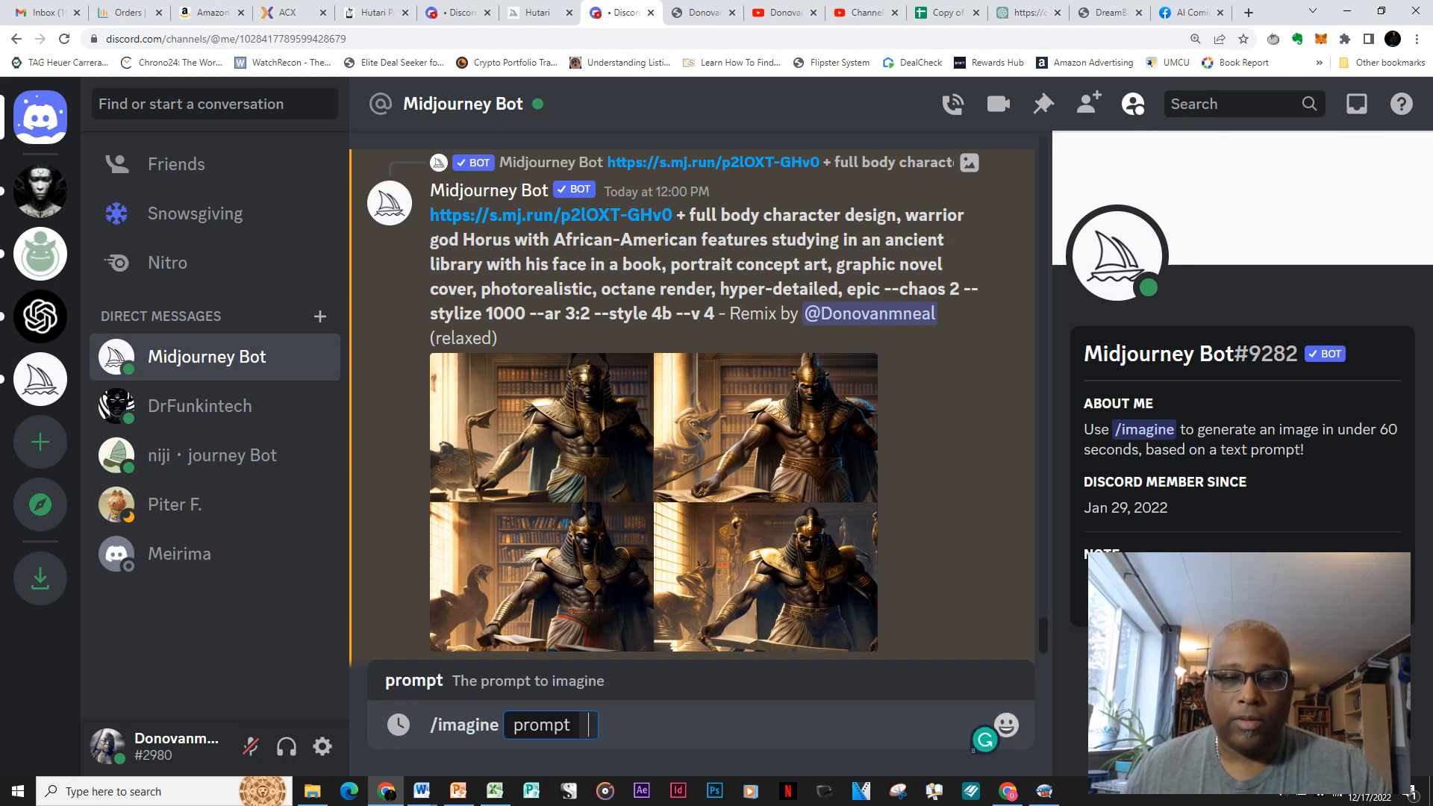
click(680, 217)
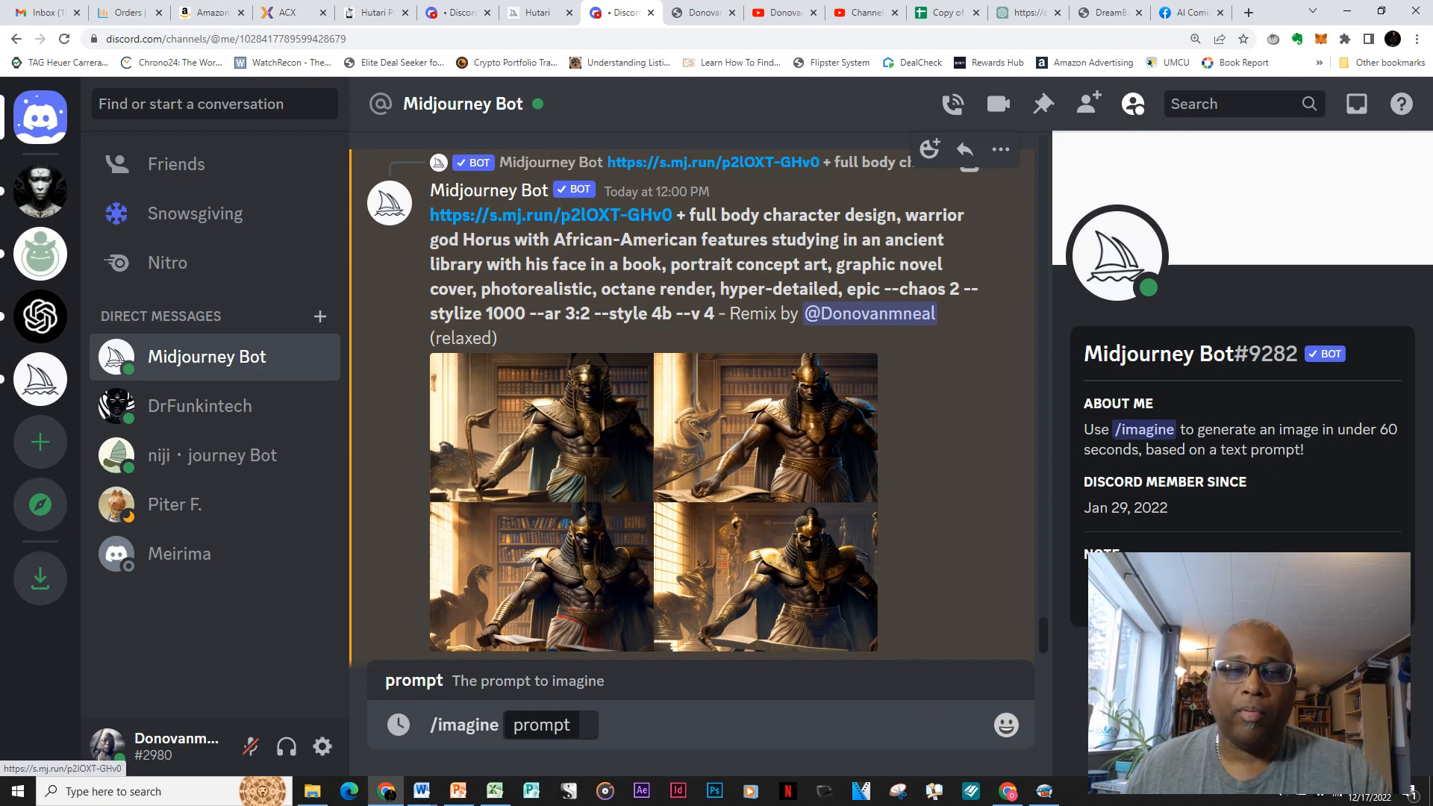
drag(428, 215, 672, 217)
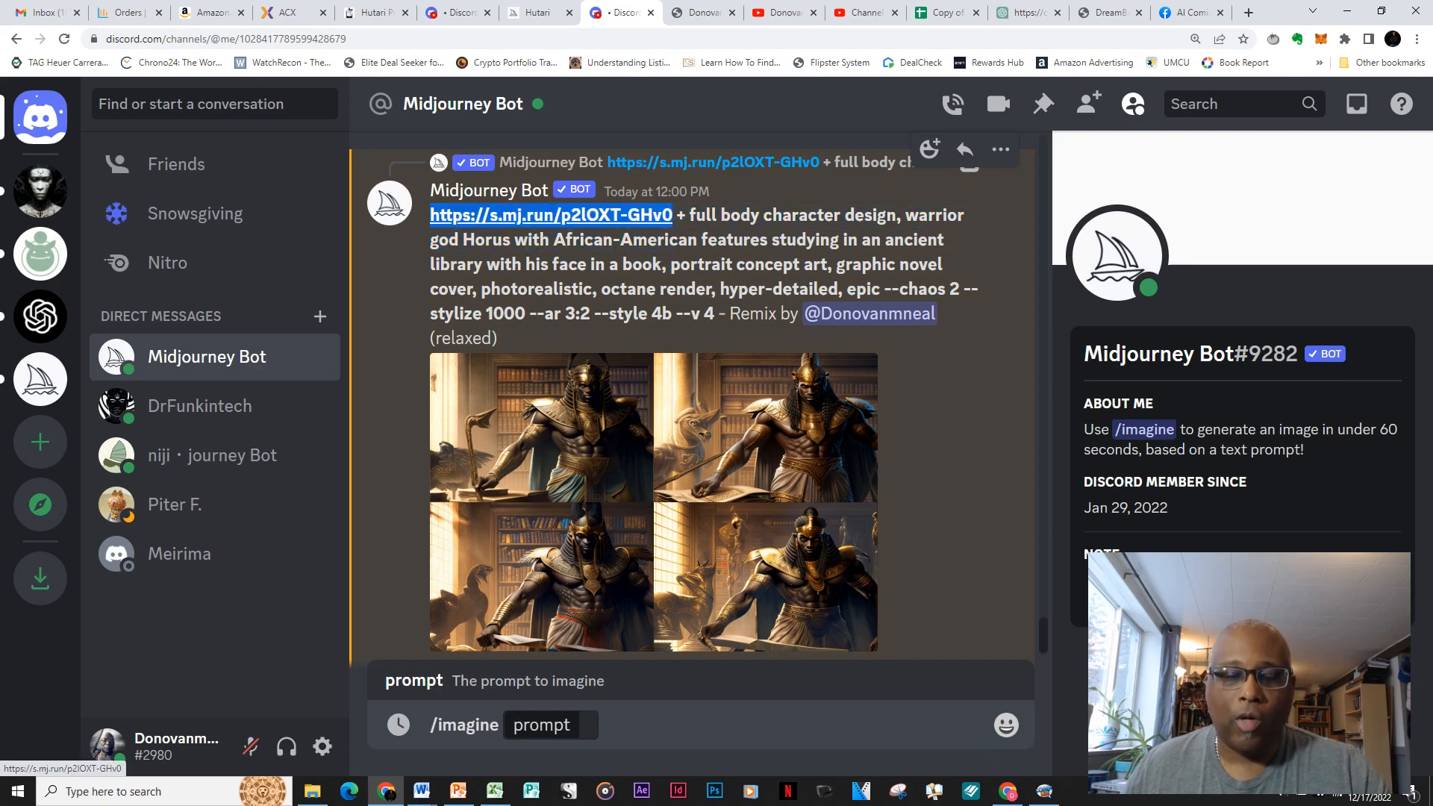
key(ctrl+c)
click(672, 725)
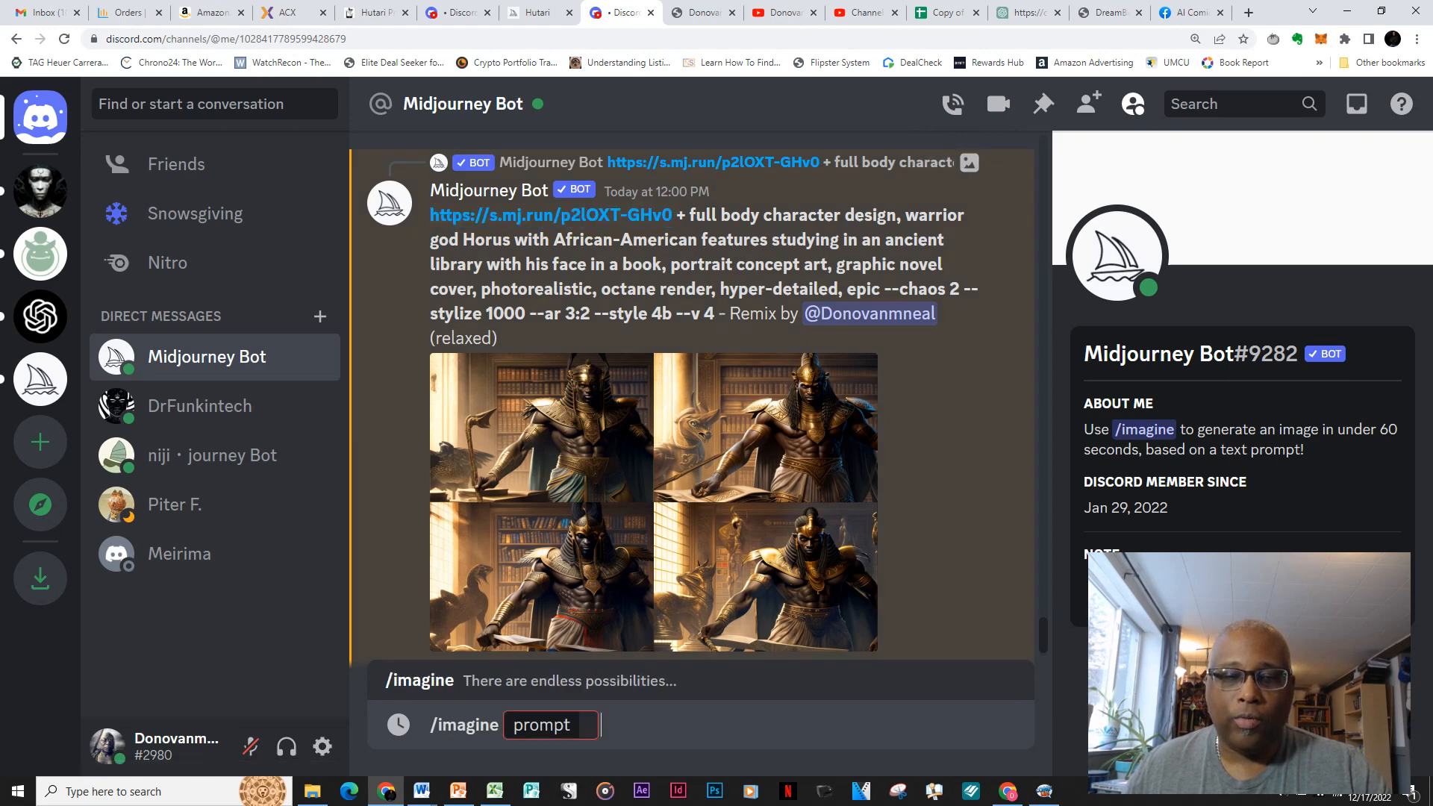
key(ctrl+v)
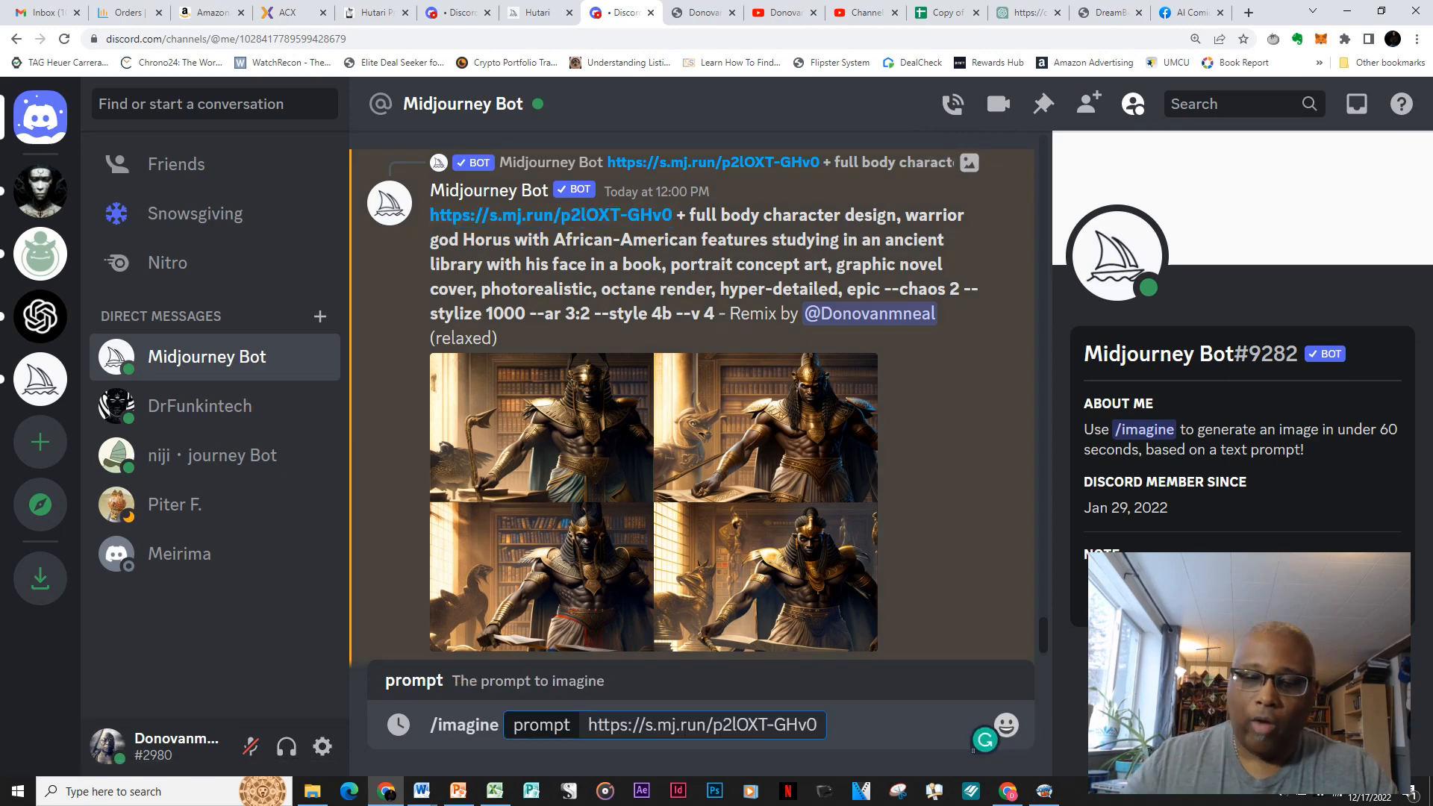
text(+)
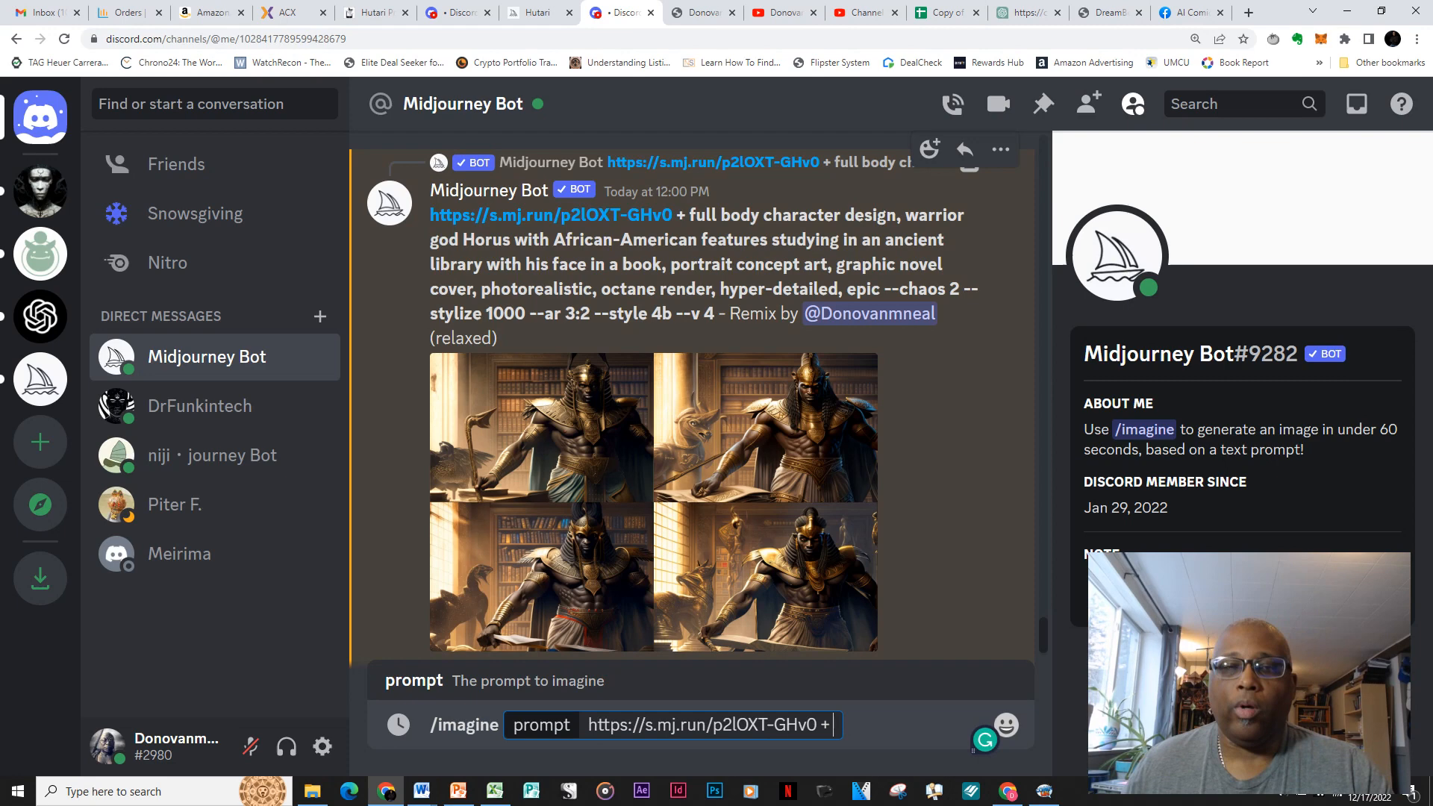
Add the phrase "studying in an ancient library with his face in a book" from the earlier prompt, without its trailing comma.
drag(772, 240, 779, 264)
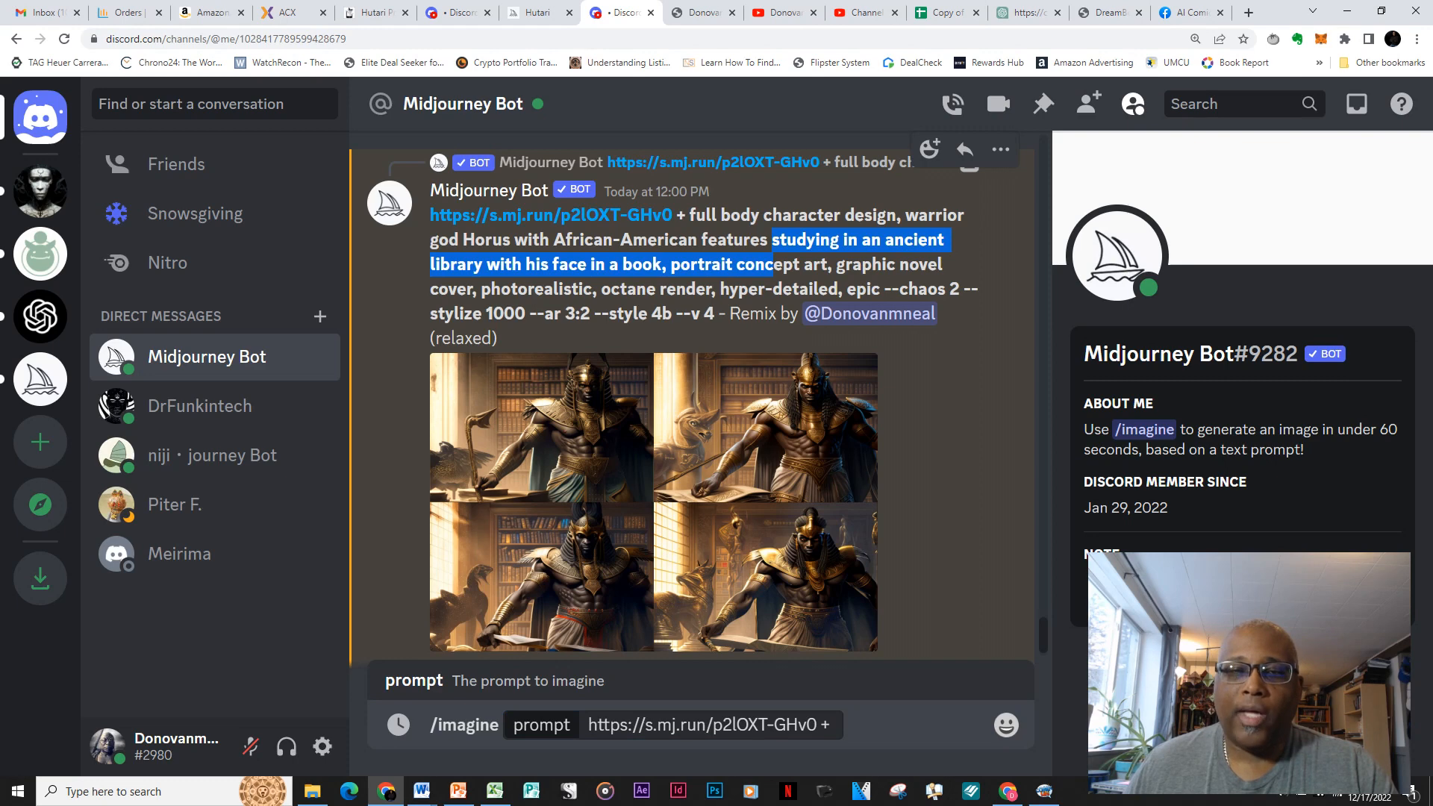
drag(778, 264, 665, 264)
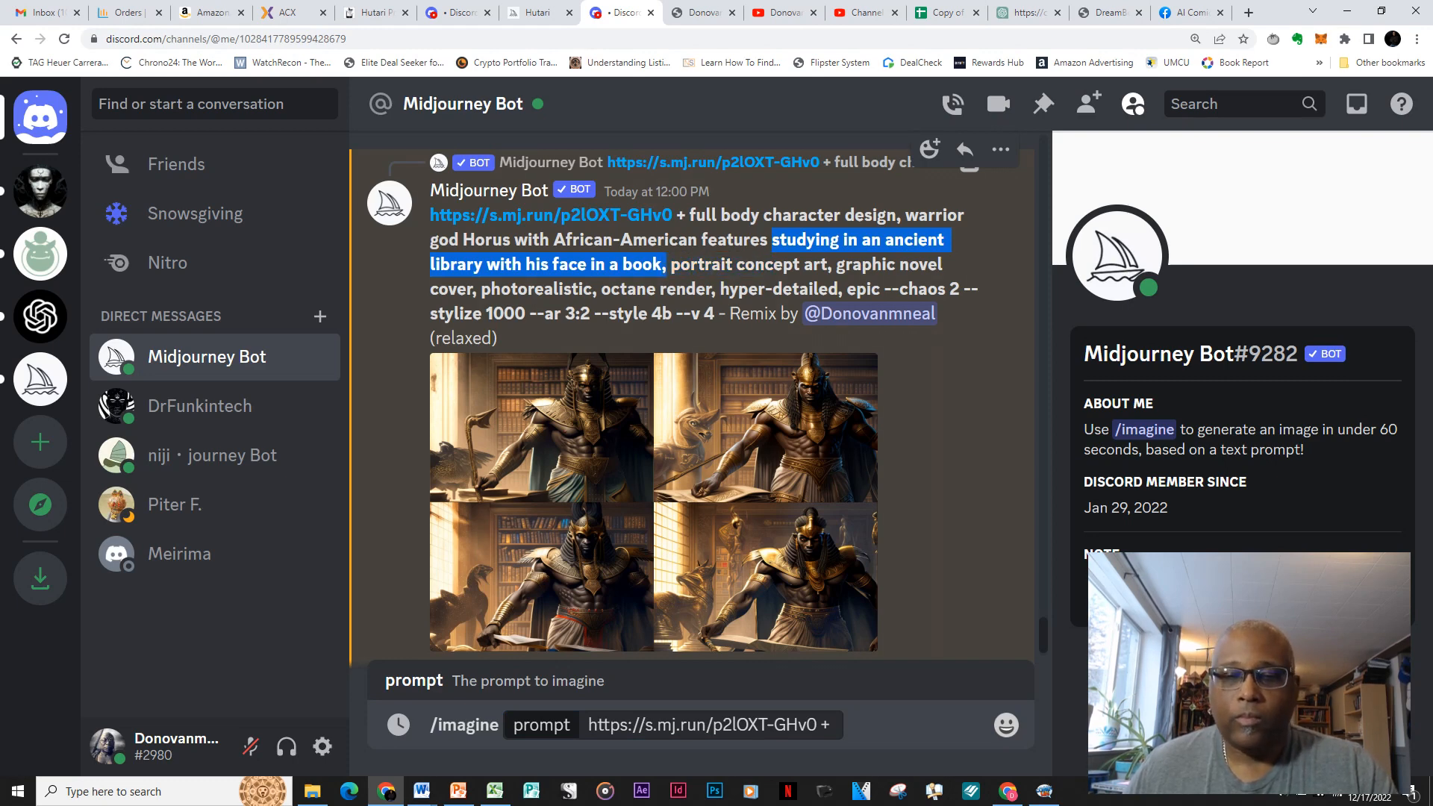
click(830, 725)
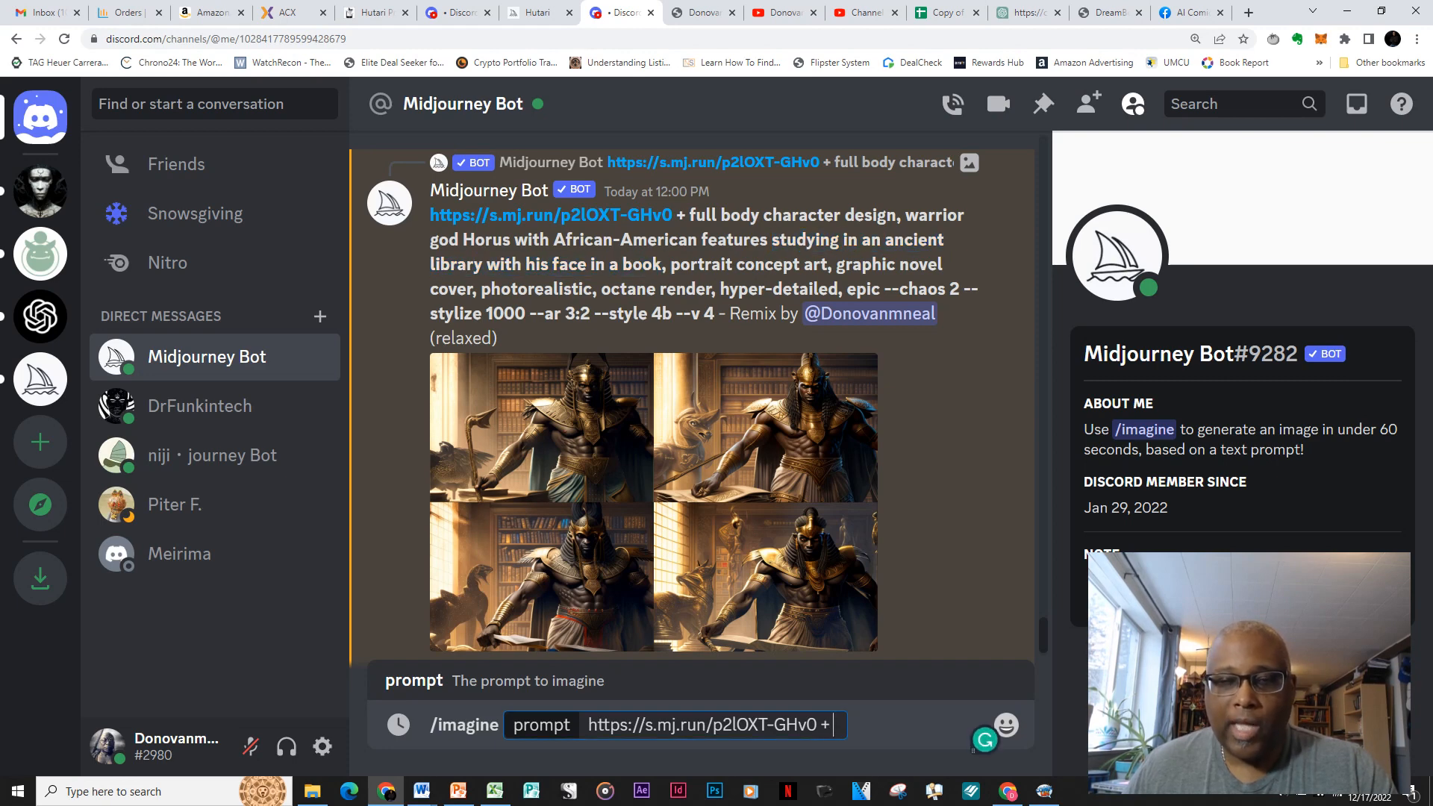
key(ctrl+v)
key(BackSpace)
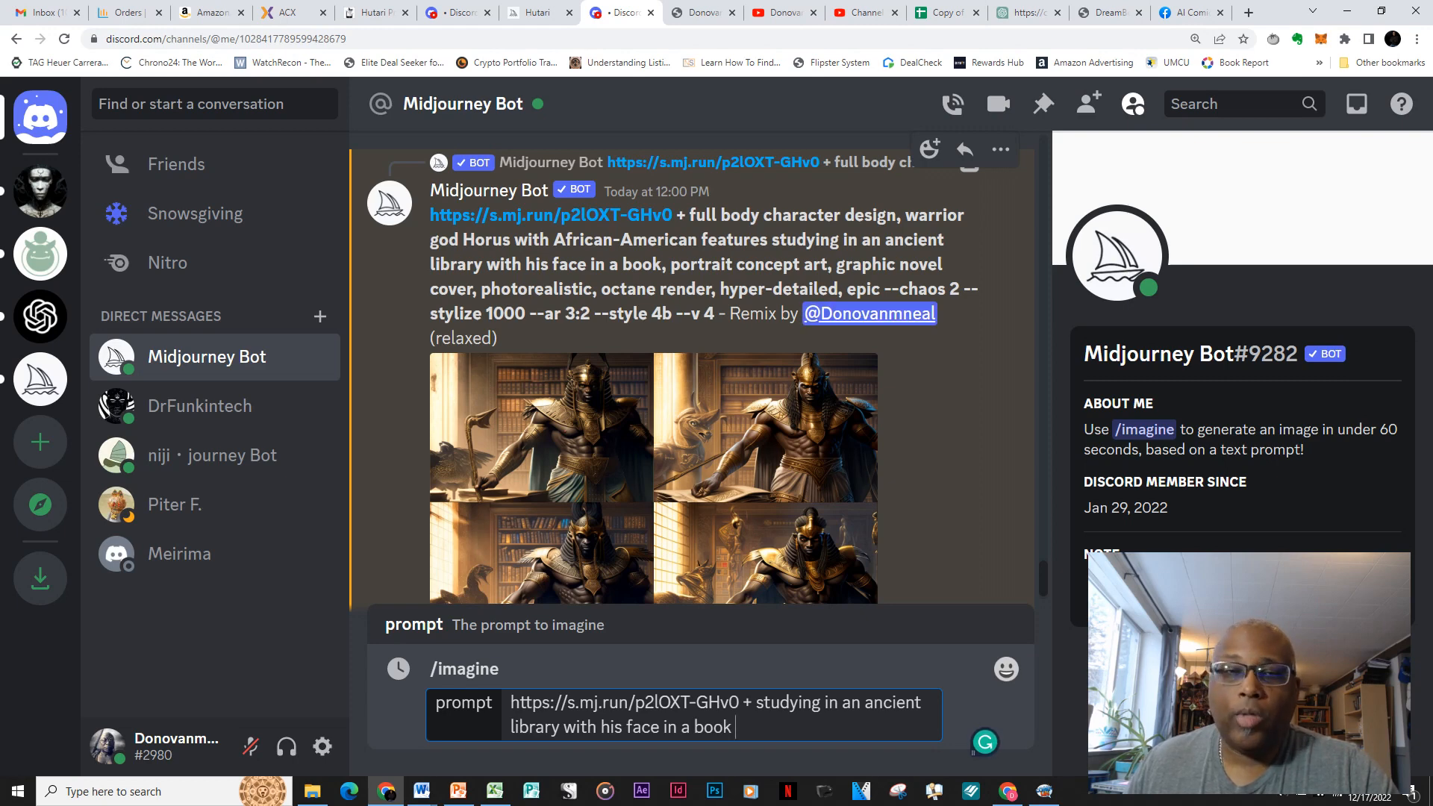
Append the parameters "--stylize 1000 --ar 3:2 --style 4b --v 4" from the earlier prompt and submit the /imagine command.
drag(964, 289, 714, 313)
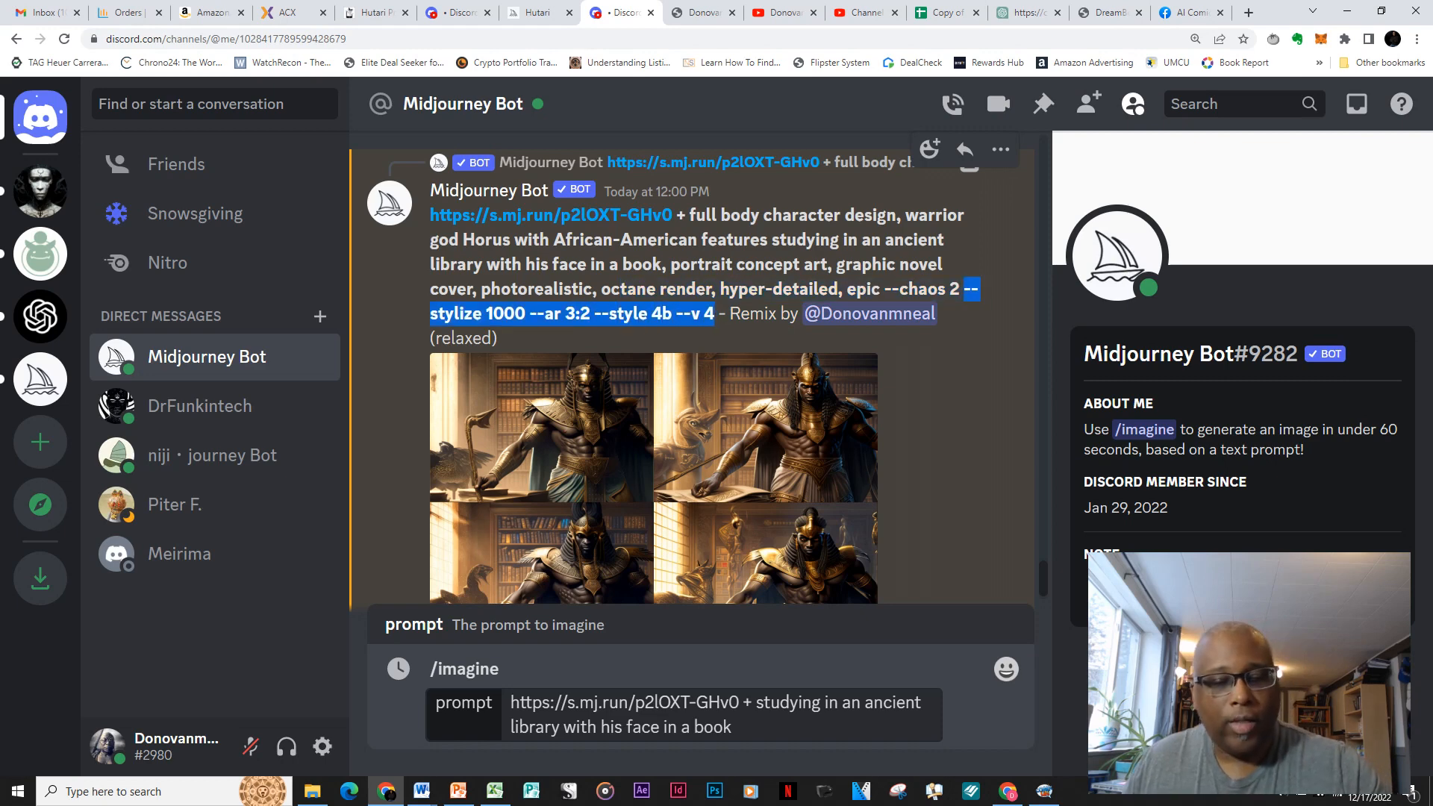
click(735, 727)
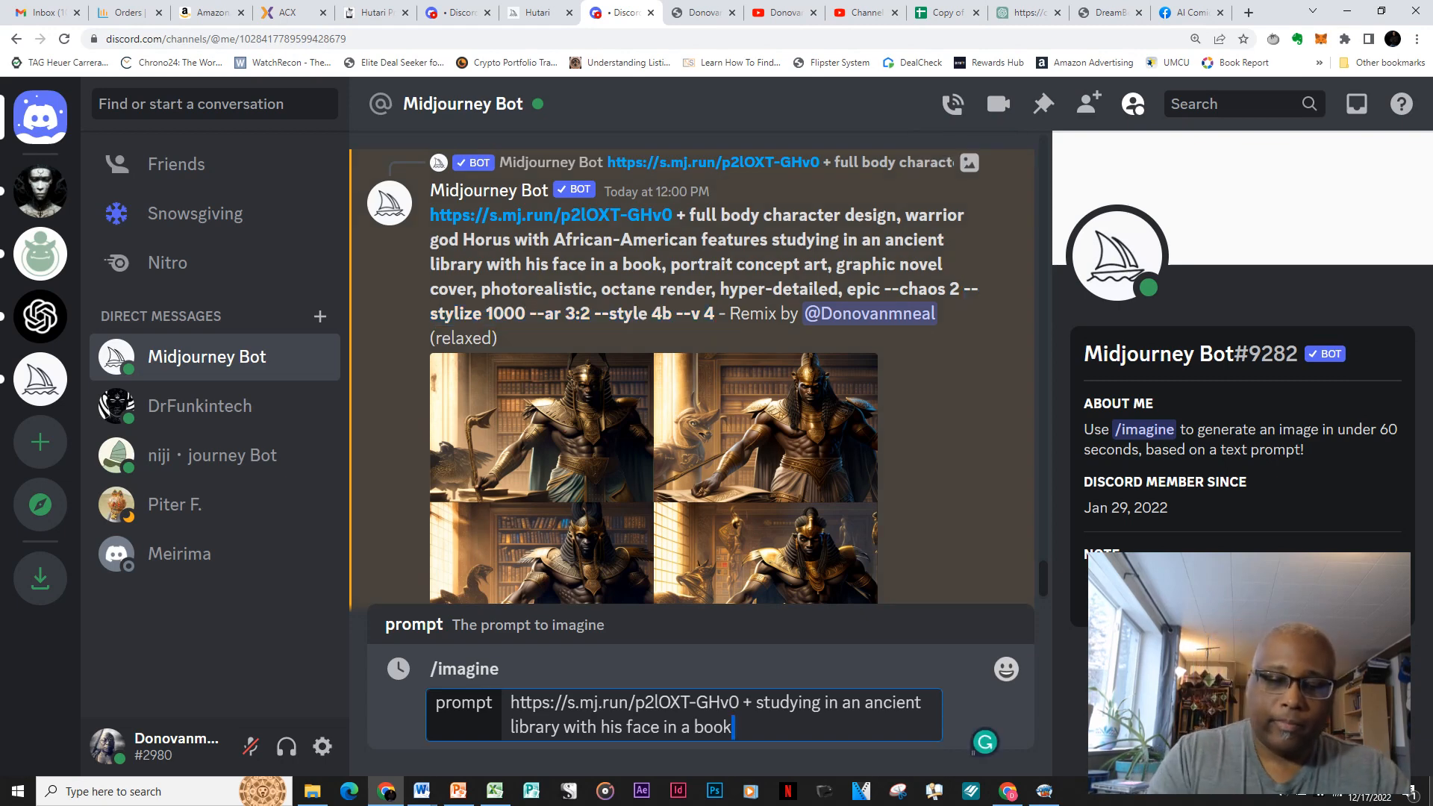
key(ctrl+v)
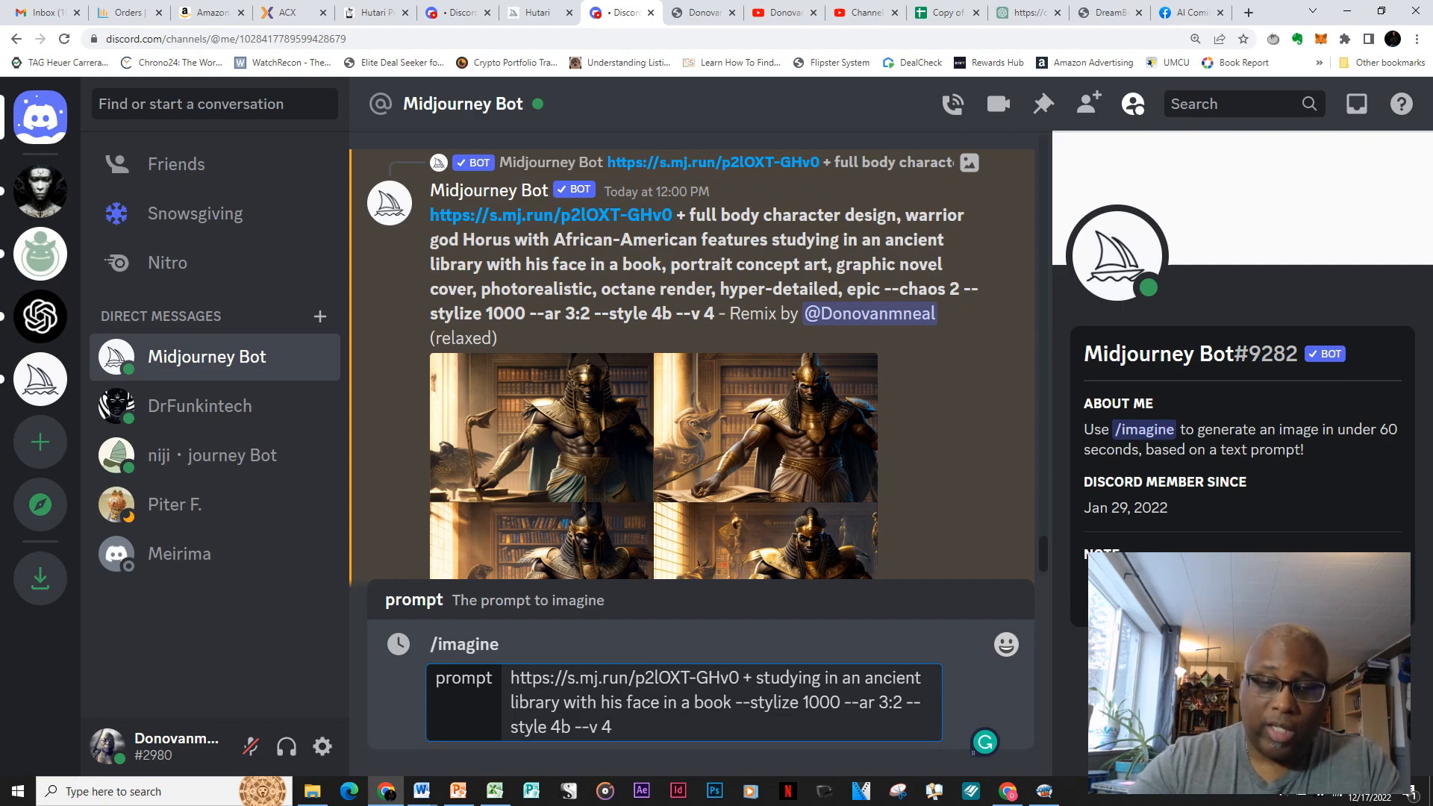
key(Return)
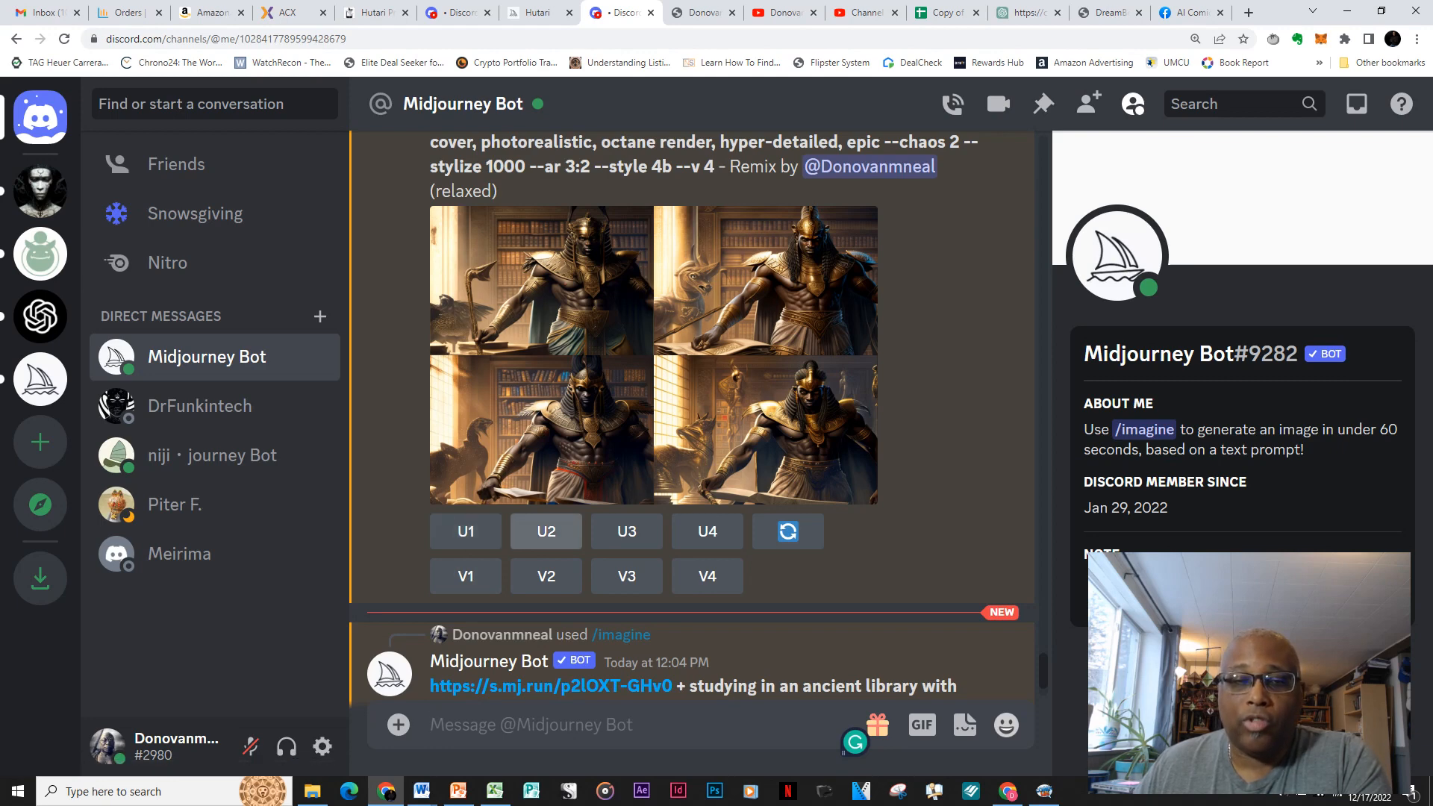
Upscale the second image of the Horus library grid and open the remix prompt for a variation of that same image.
click(546, 531)
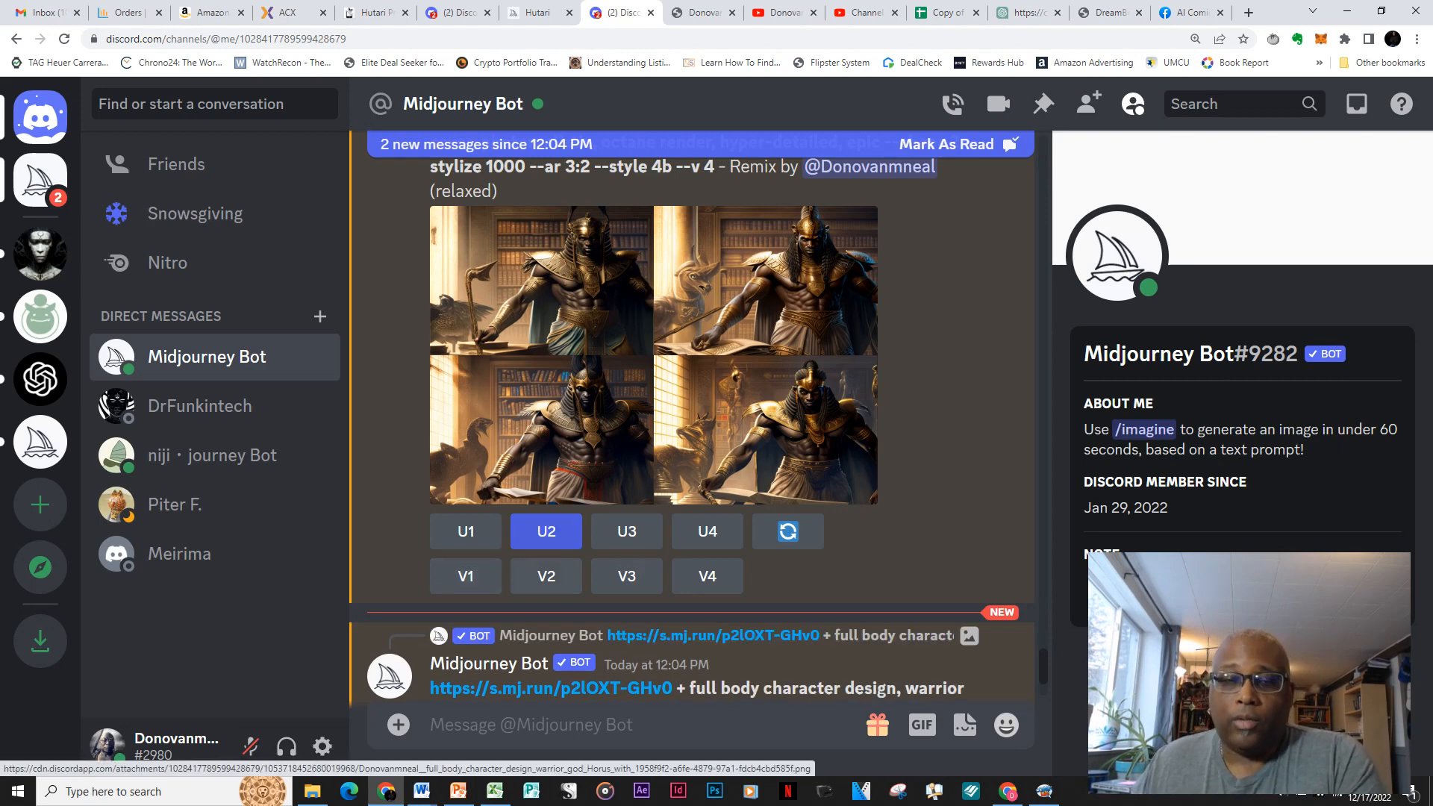
click(546, 575)
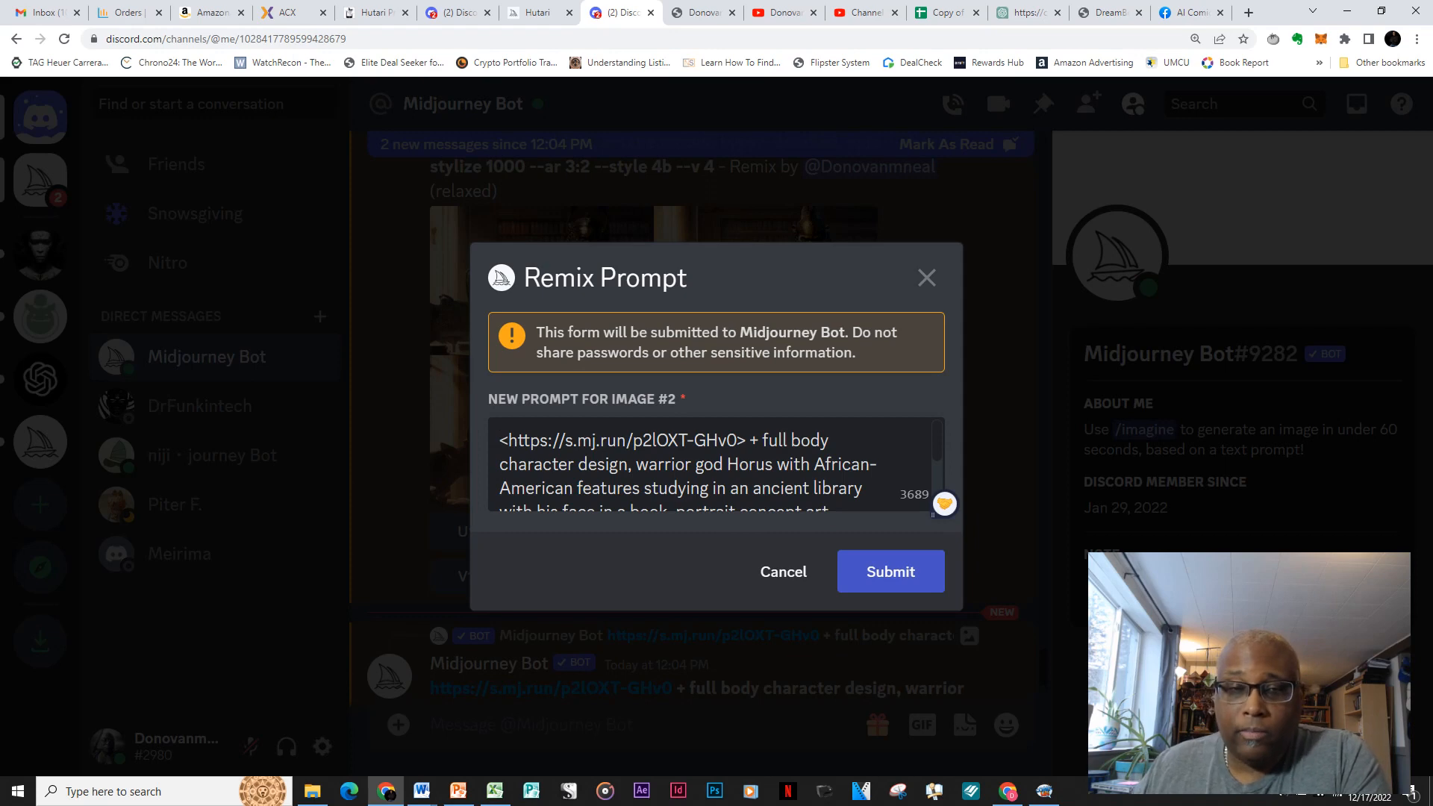
scroll(709, 463, down, 3)
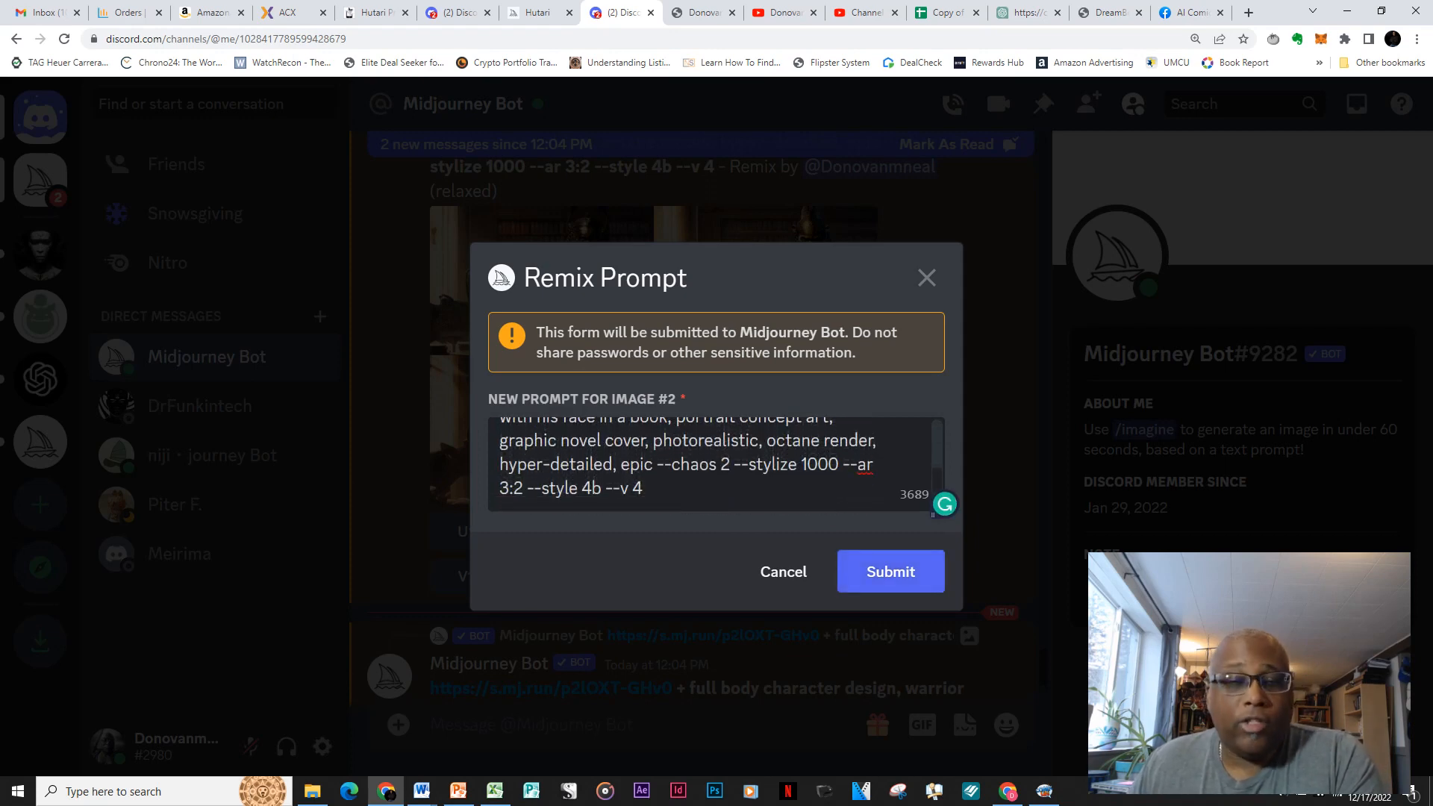
scroll(687, 463, up, 3)
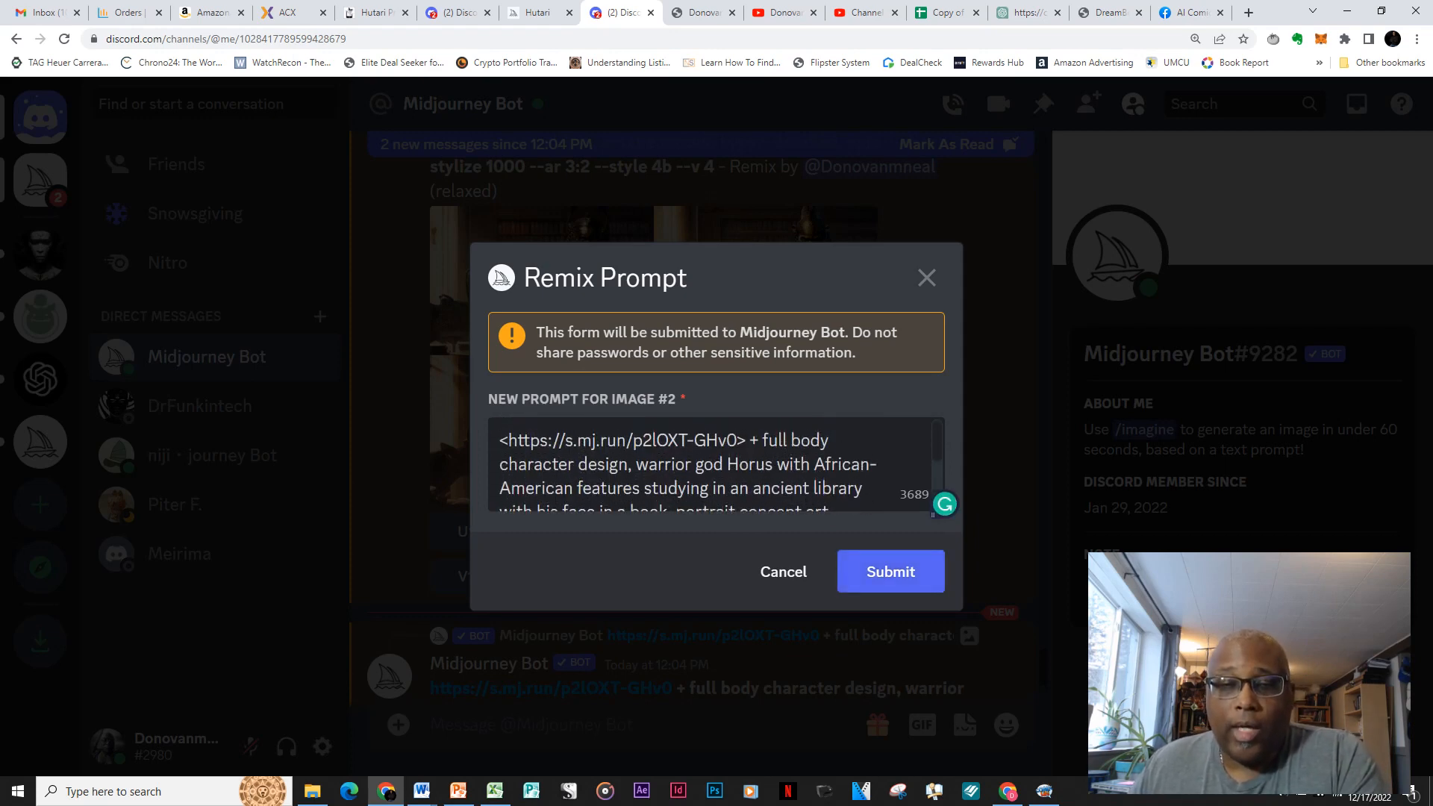
scroll(709, 463, down, 2)
scroll(709, 462, up, 2)
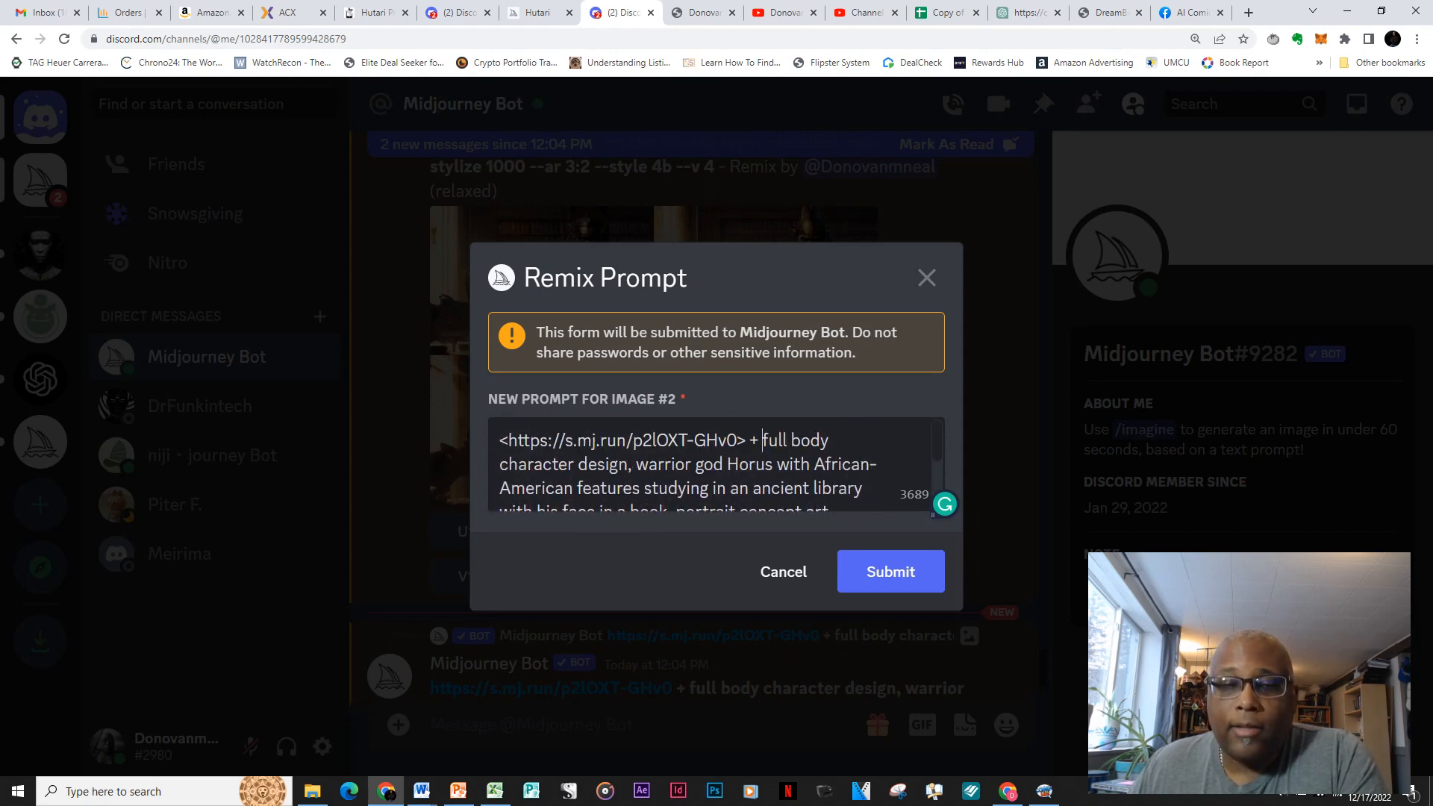
Remove "full body character design, warrior god Horus with African-American features" from the remix prompt for image #2 and submit it.
drag(762, 440, 639, 489)
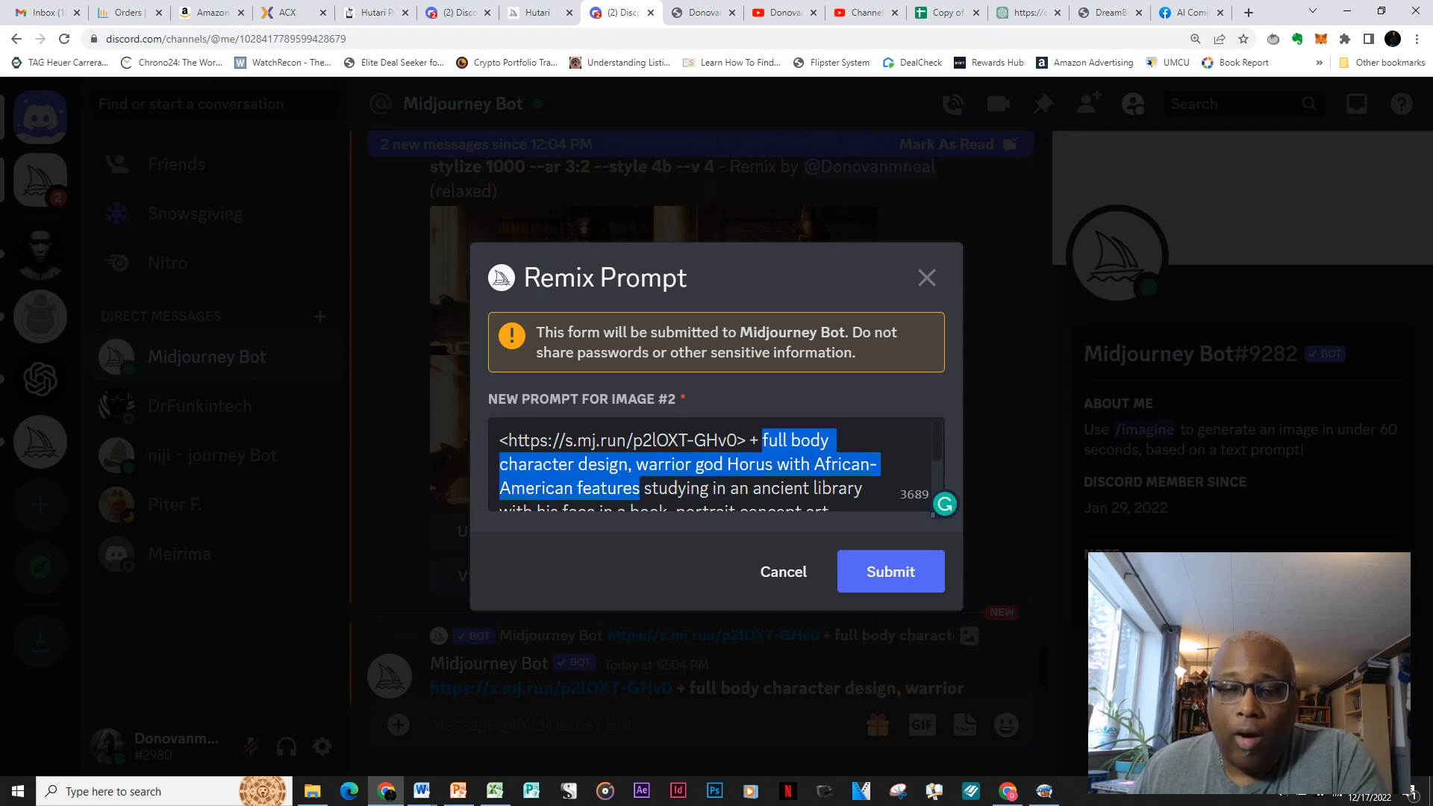
key(BackSpace)
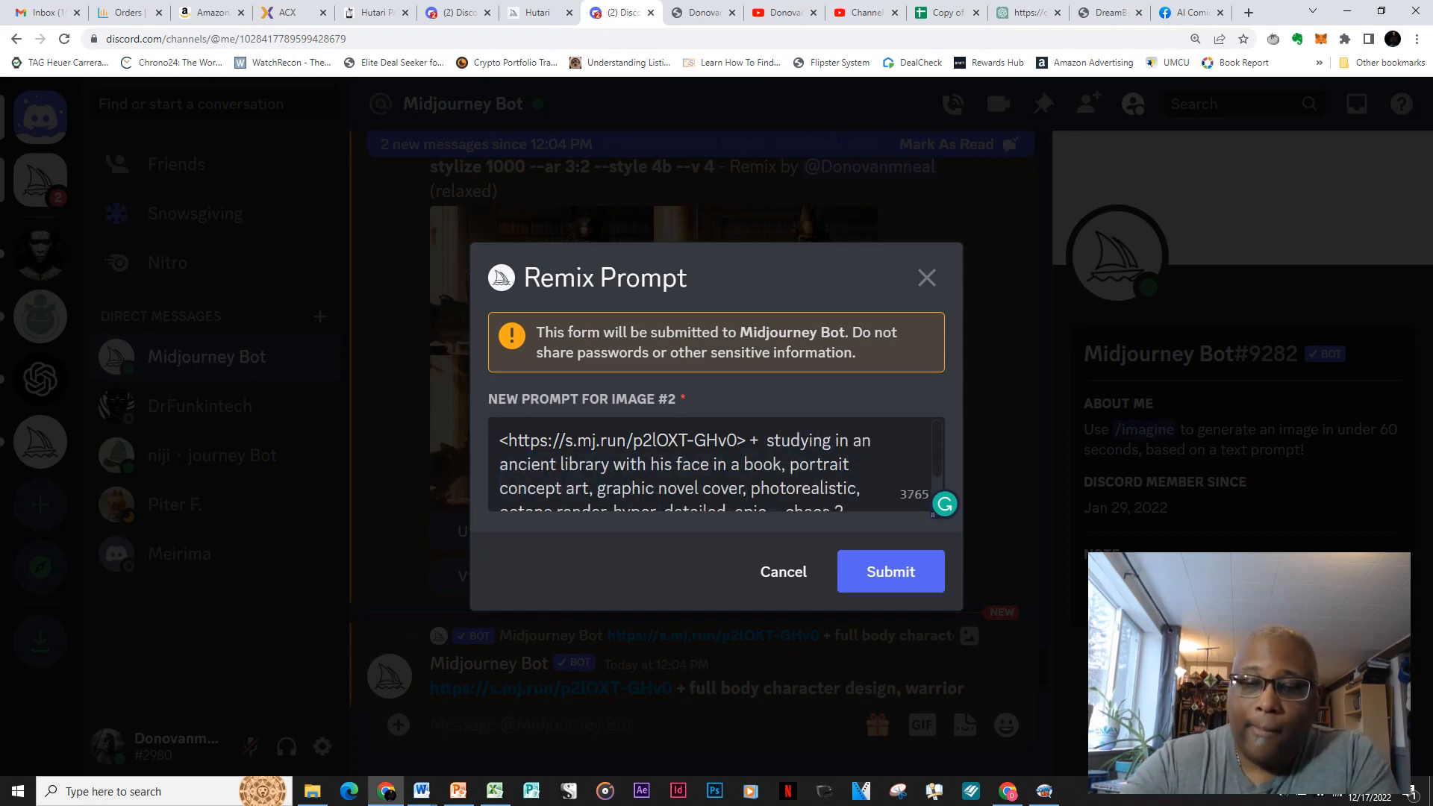
key(BackSpace)
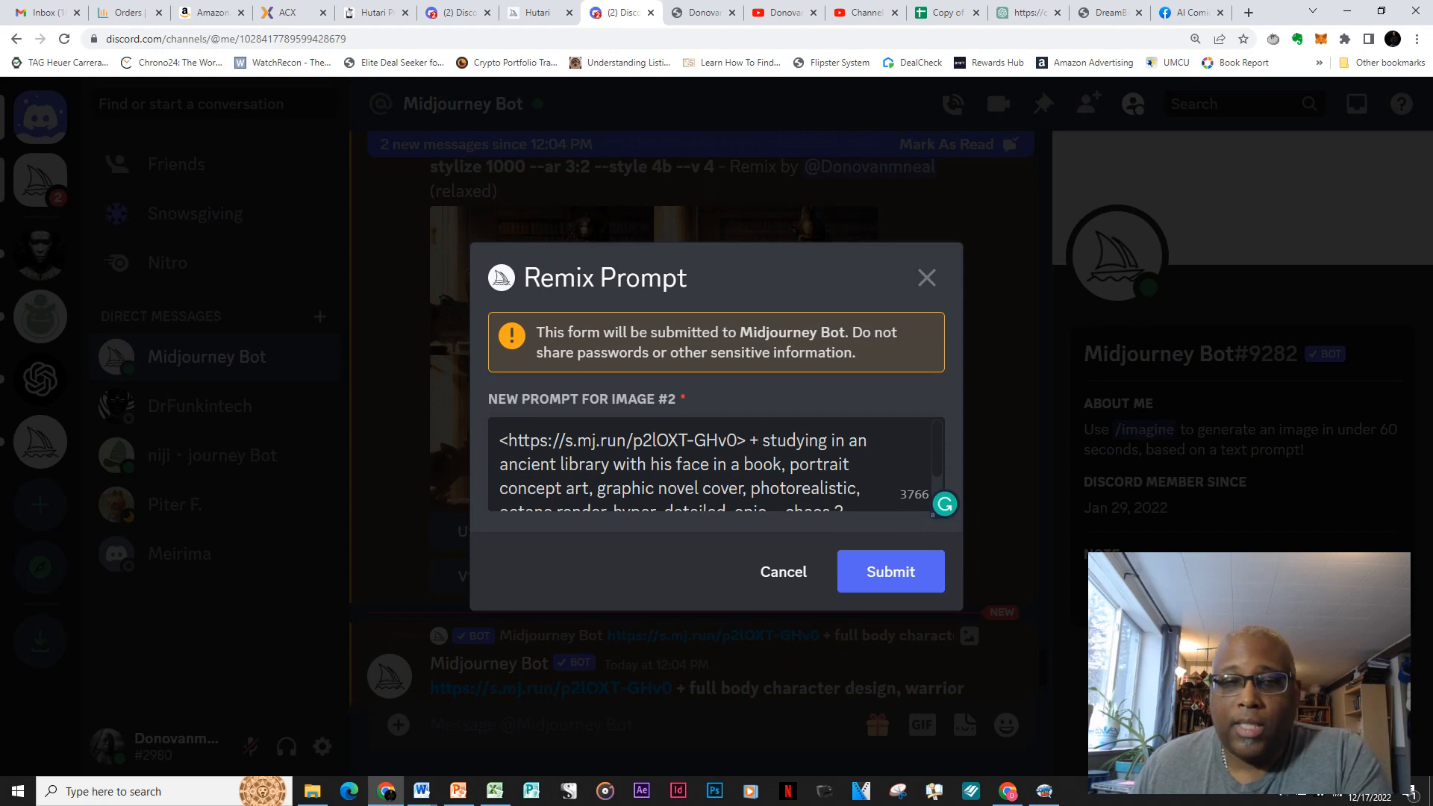
scroll(640, 489, down, 1)
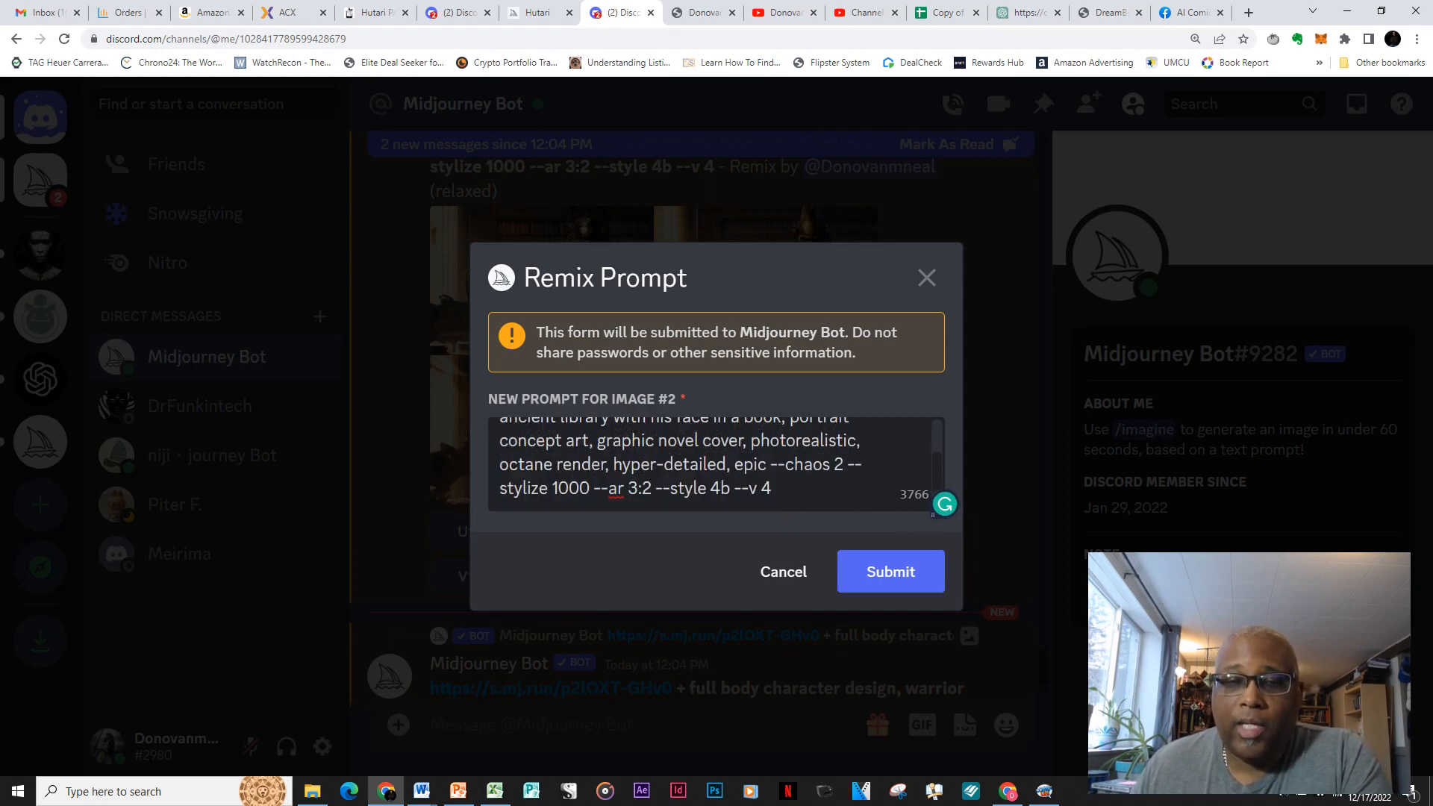
scroll(639, 464, up, 1)
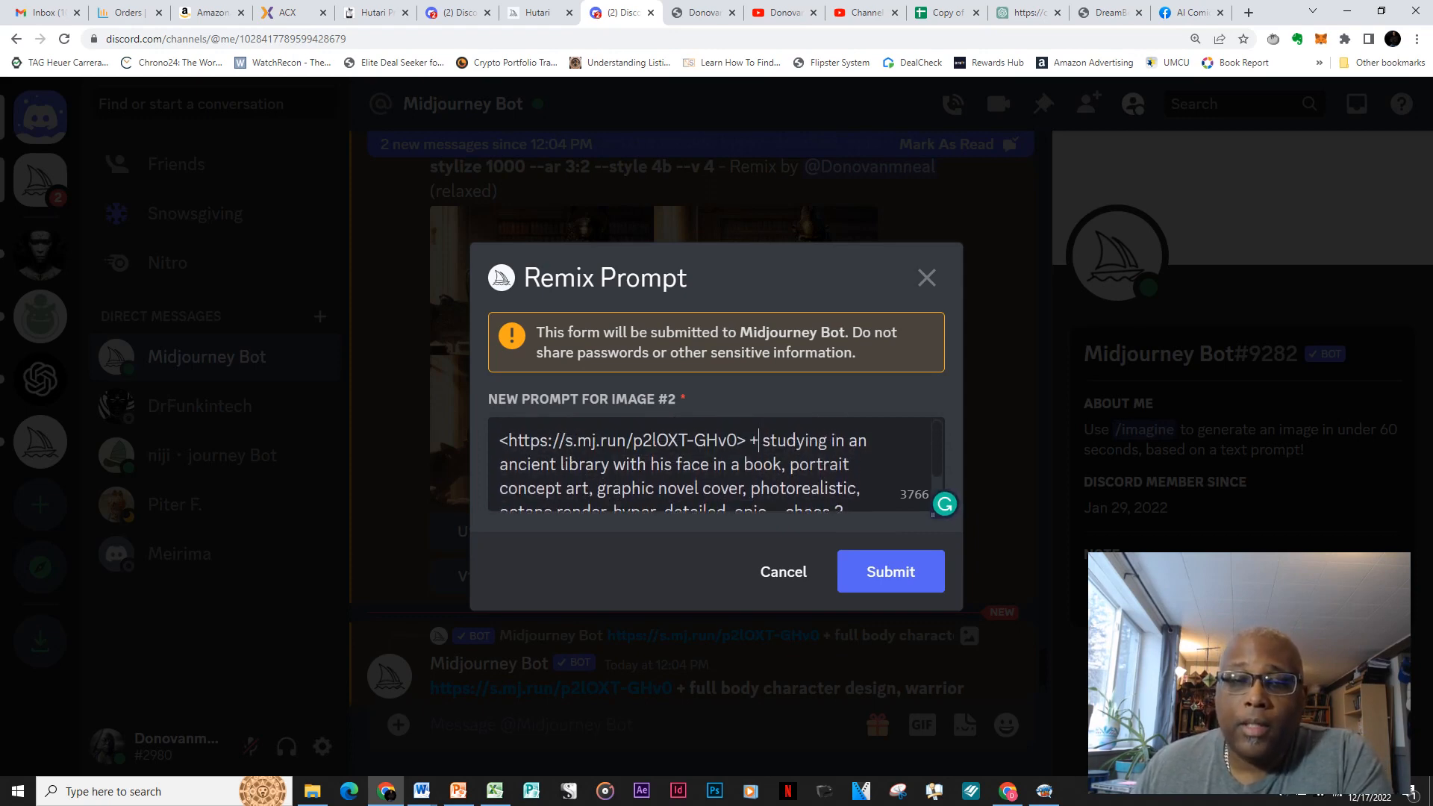
scroll(679, 464, down, 1)
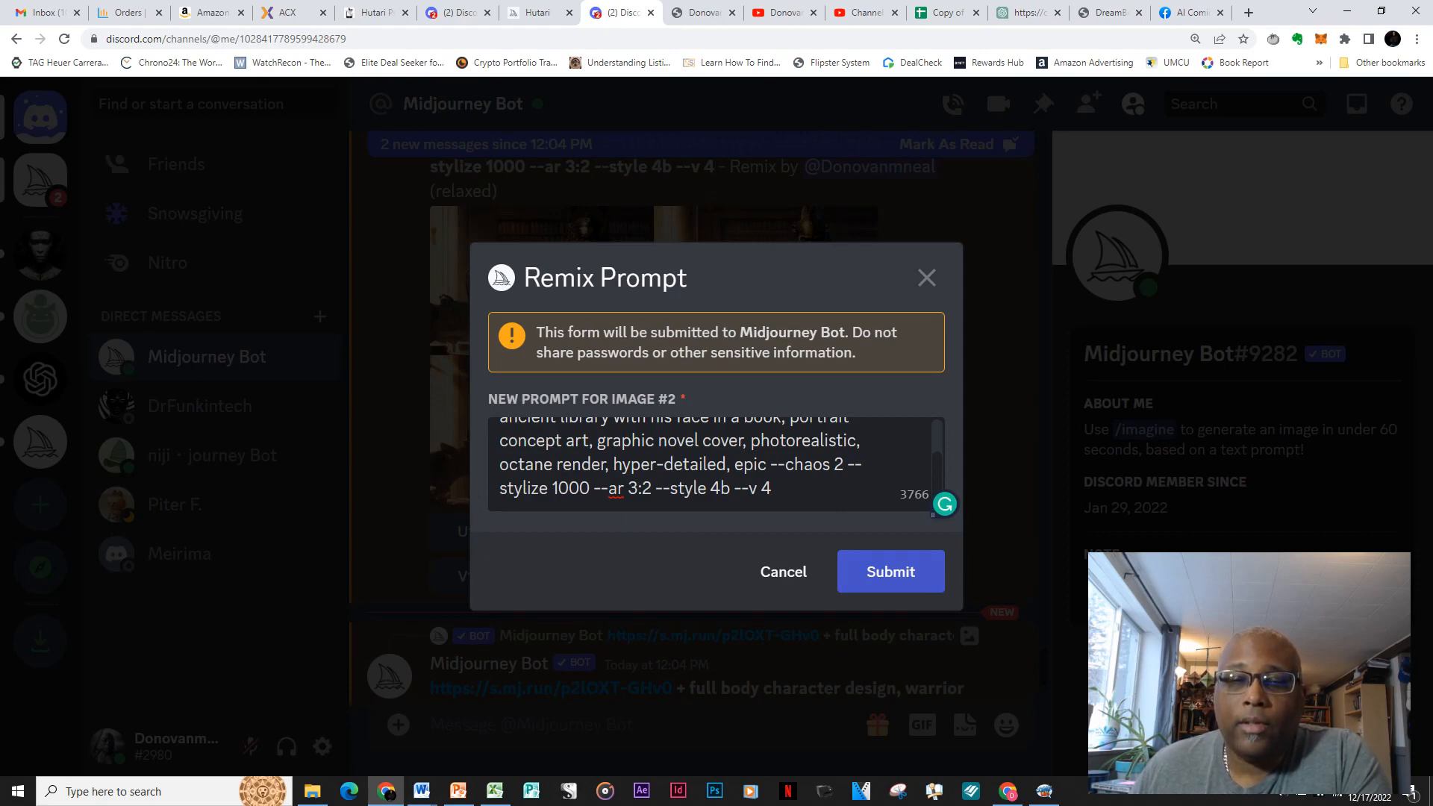
click(891, 571)
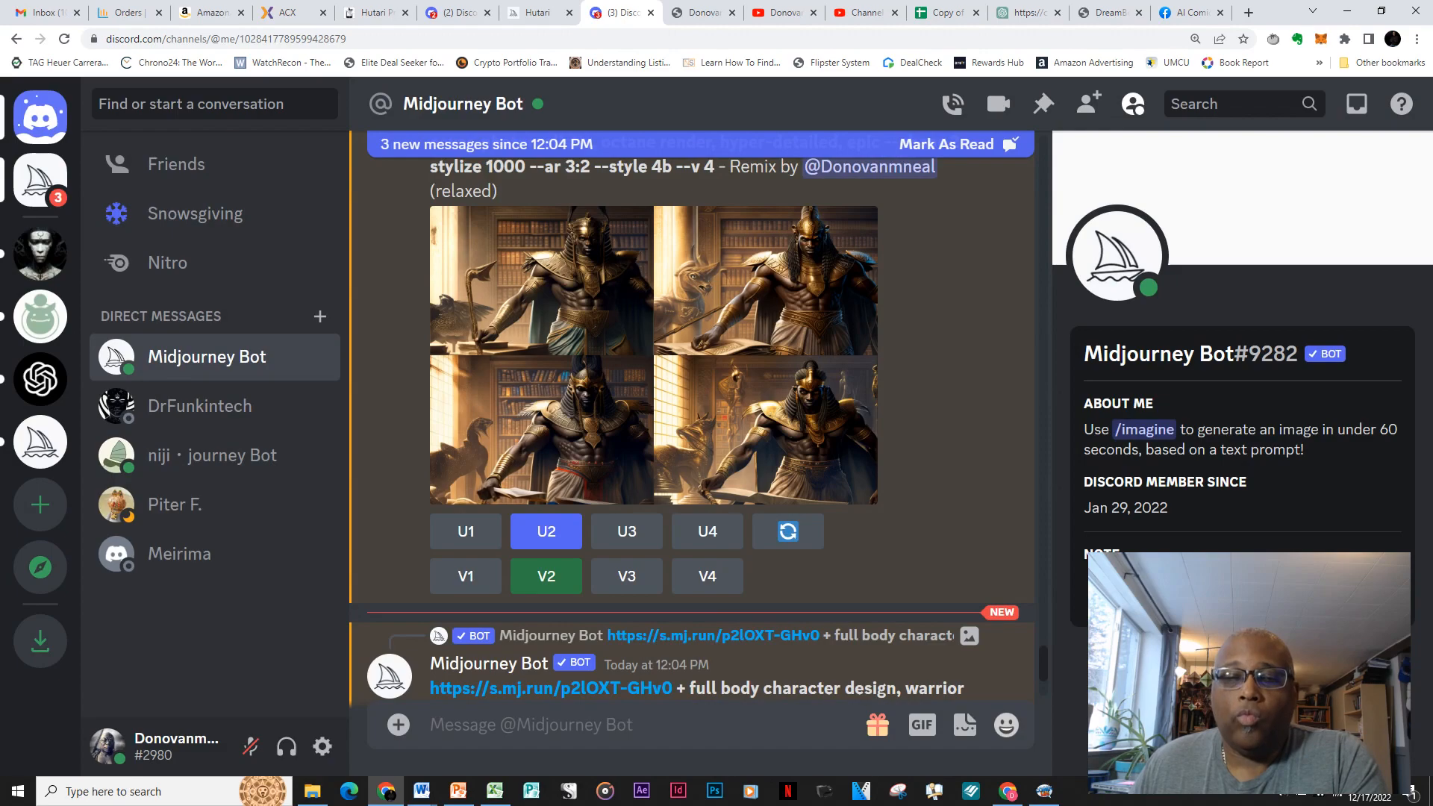
Review the newest chat results, comparing the image grid from the shortened /imagine prompt with the Horus grid and the pending jobs.
scroll(891, 571, down, 4)
scroll(891, 571, down, 5)
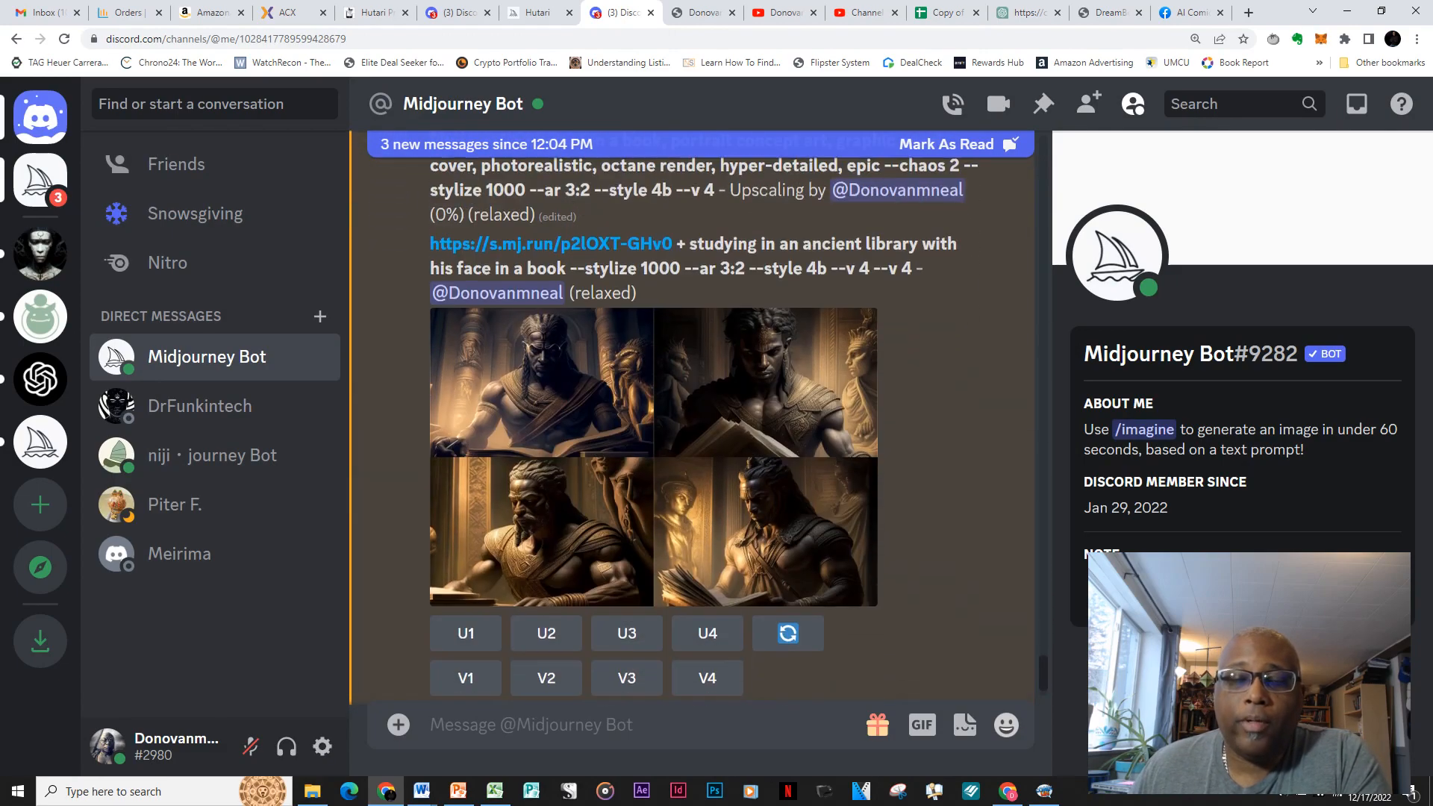
scroll(694, 418, up, 5)
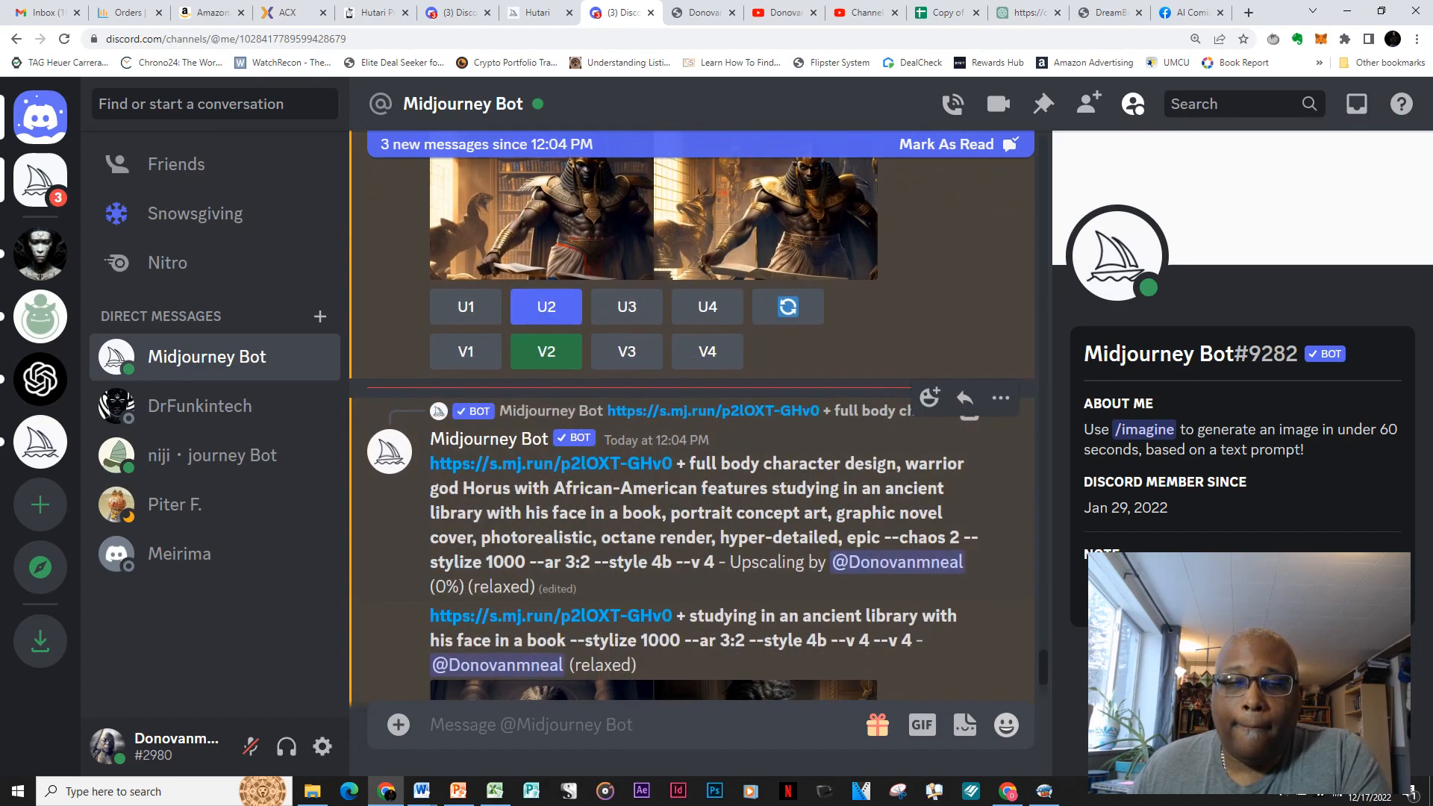
scroll(694, 463, down, 7)
scroll(694, 463, down, 1)
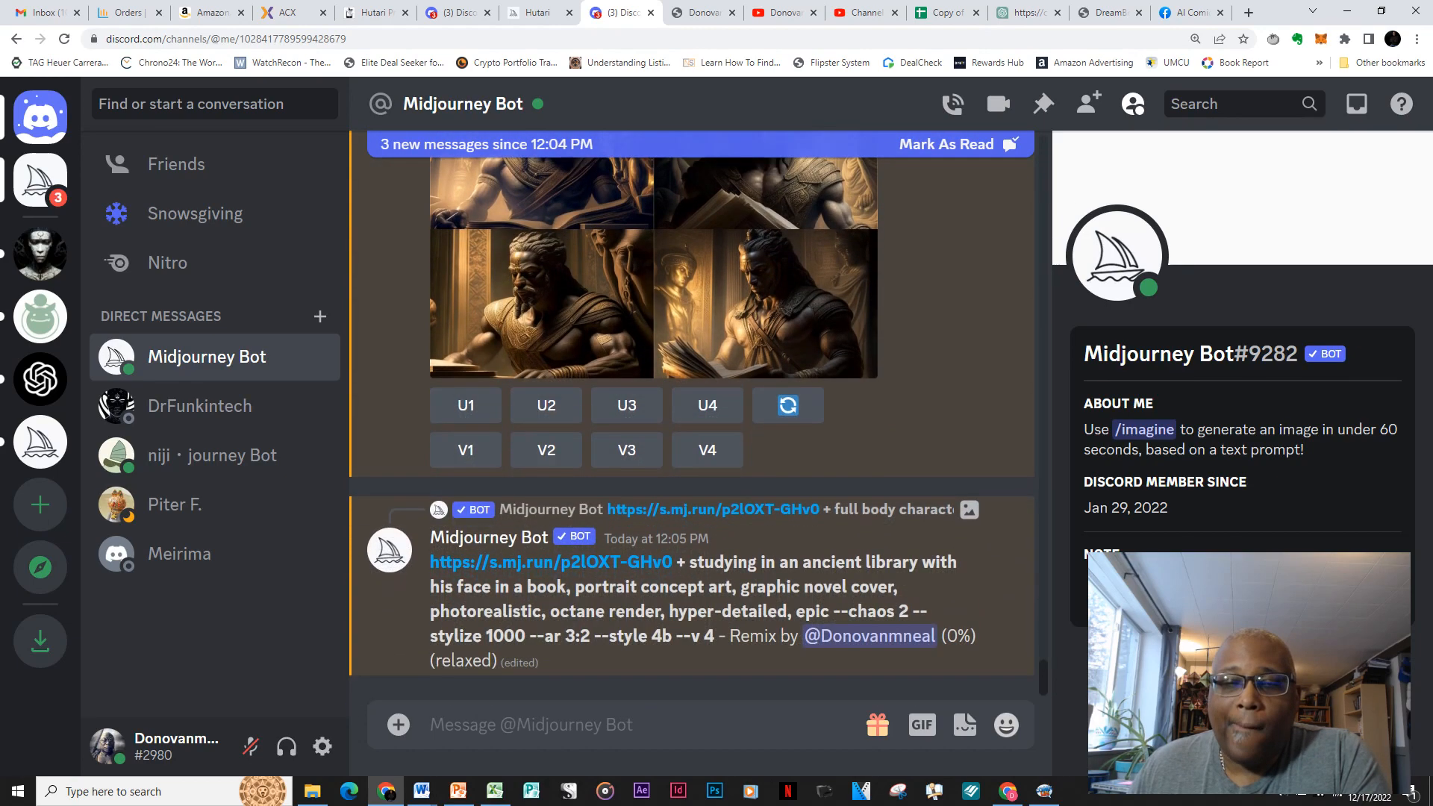
scroll(694, 463, up, 4)
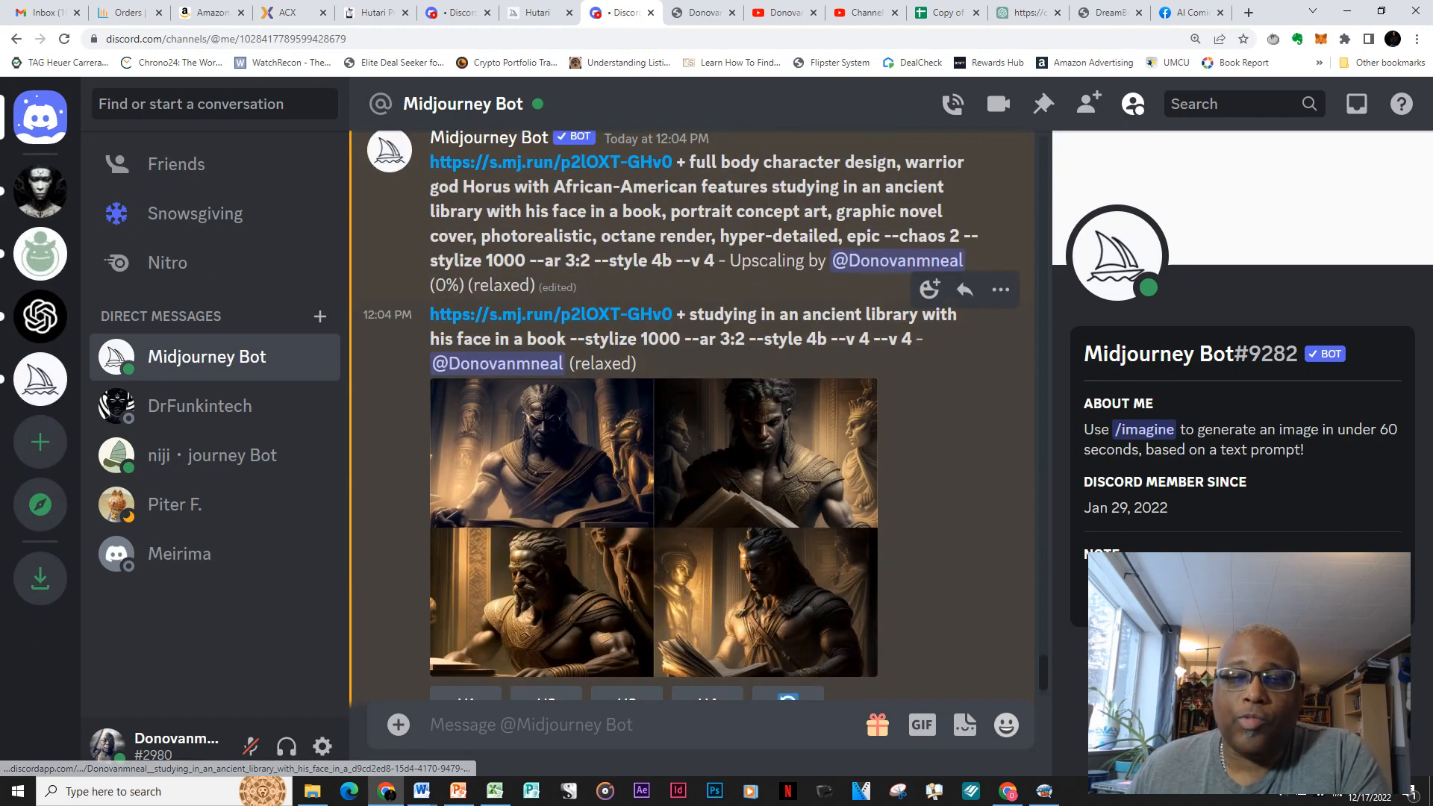
scroll(694, 417, down, 1)
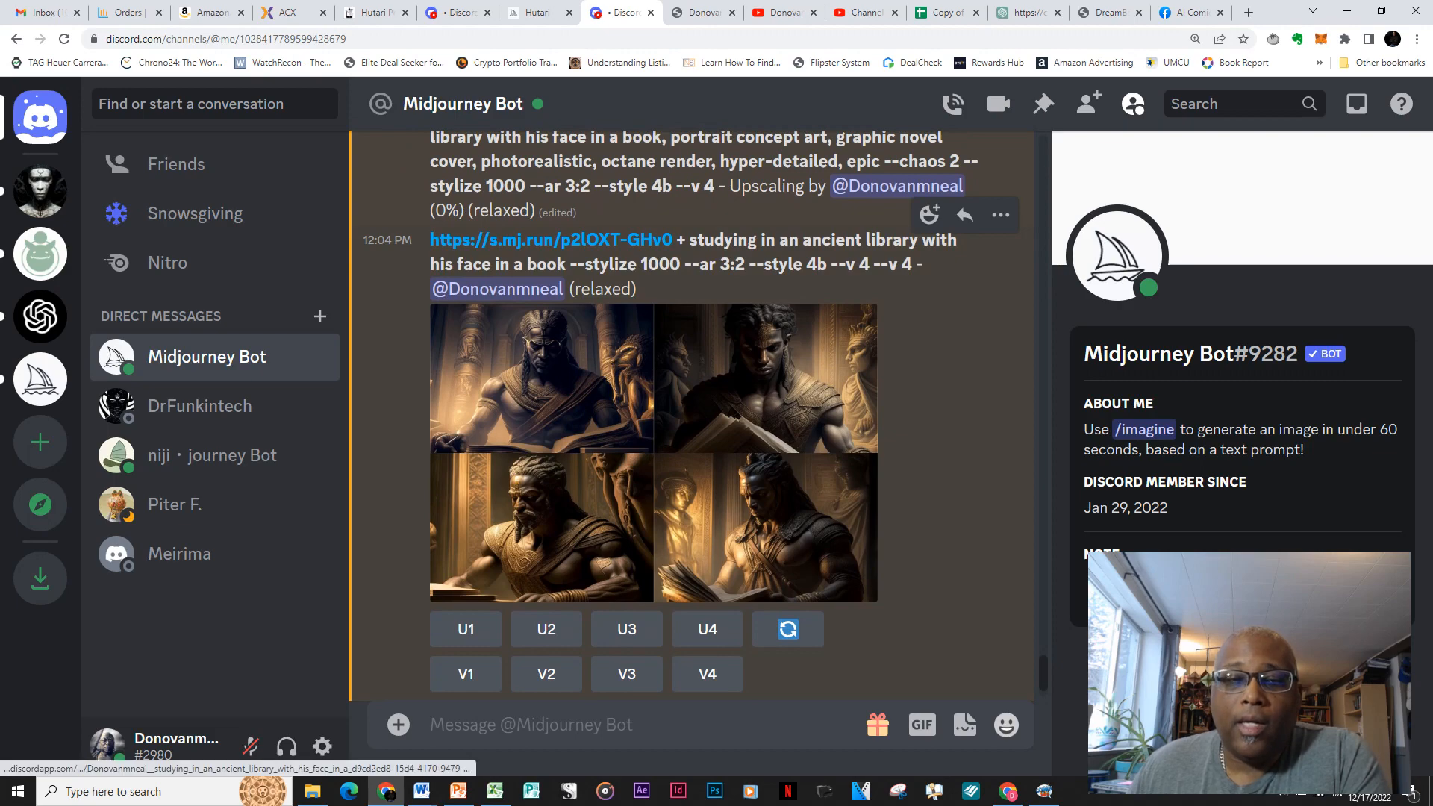
Open the shortened prompt's image grid at original size and examine the two upper reading figures.
click(654, 453)
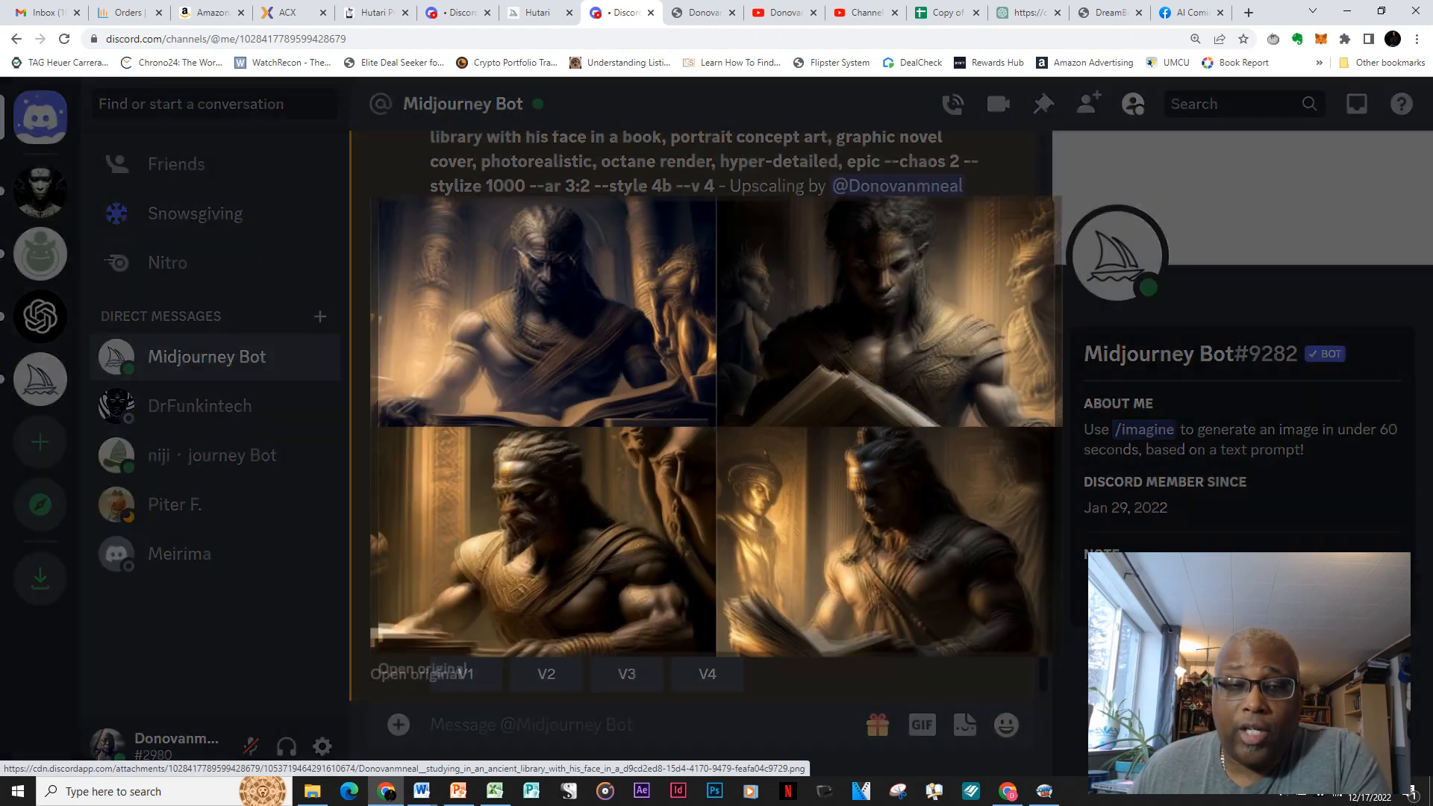
click(420, 670)
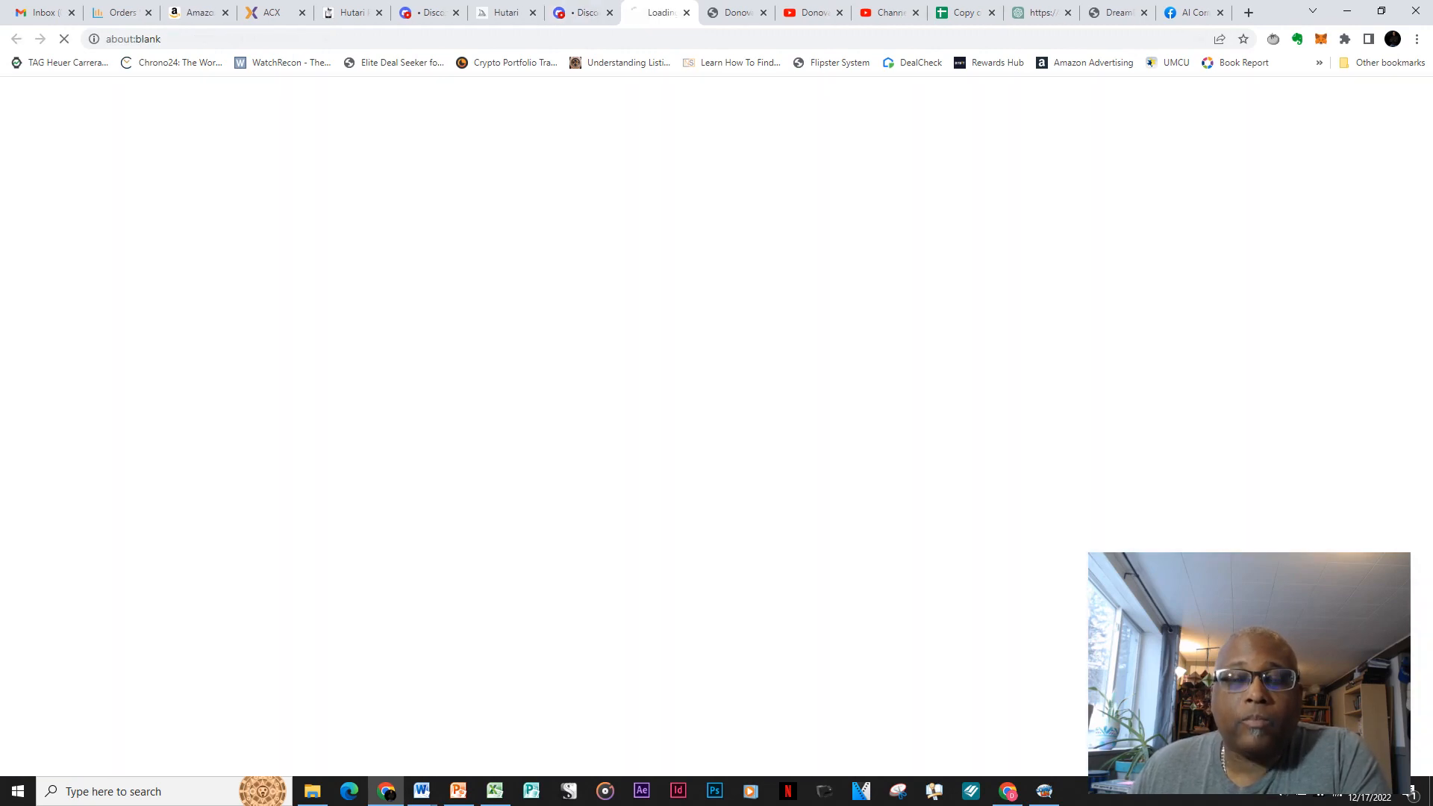
scroll(522, 418, down, 2)
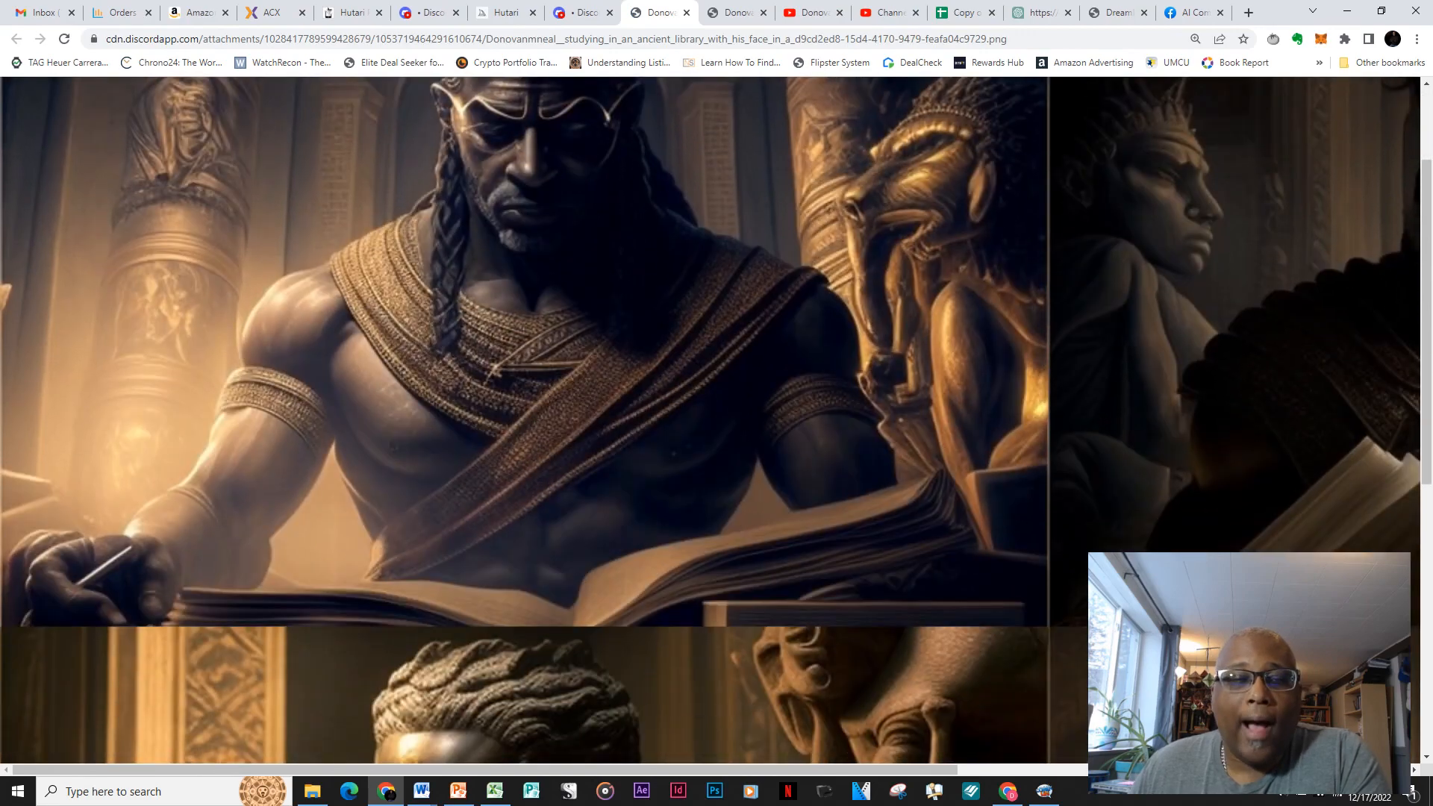
scroll(522, 418, up, 2)
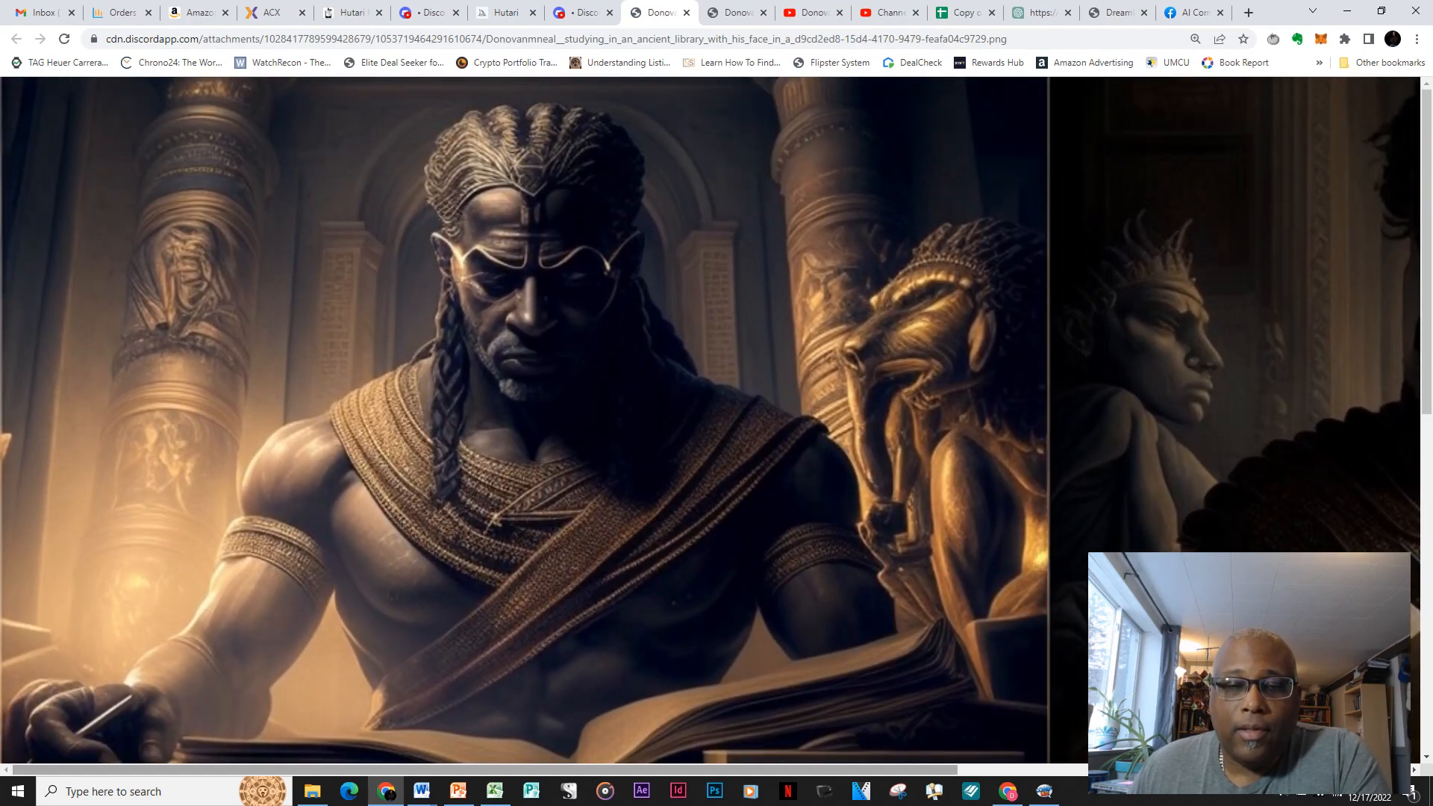
scroll(523, 418, right, 8)
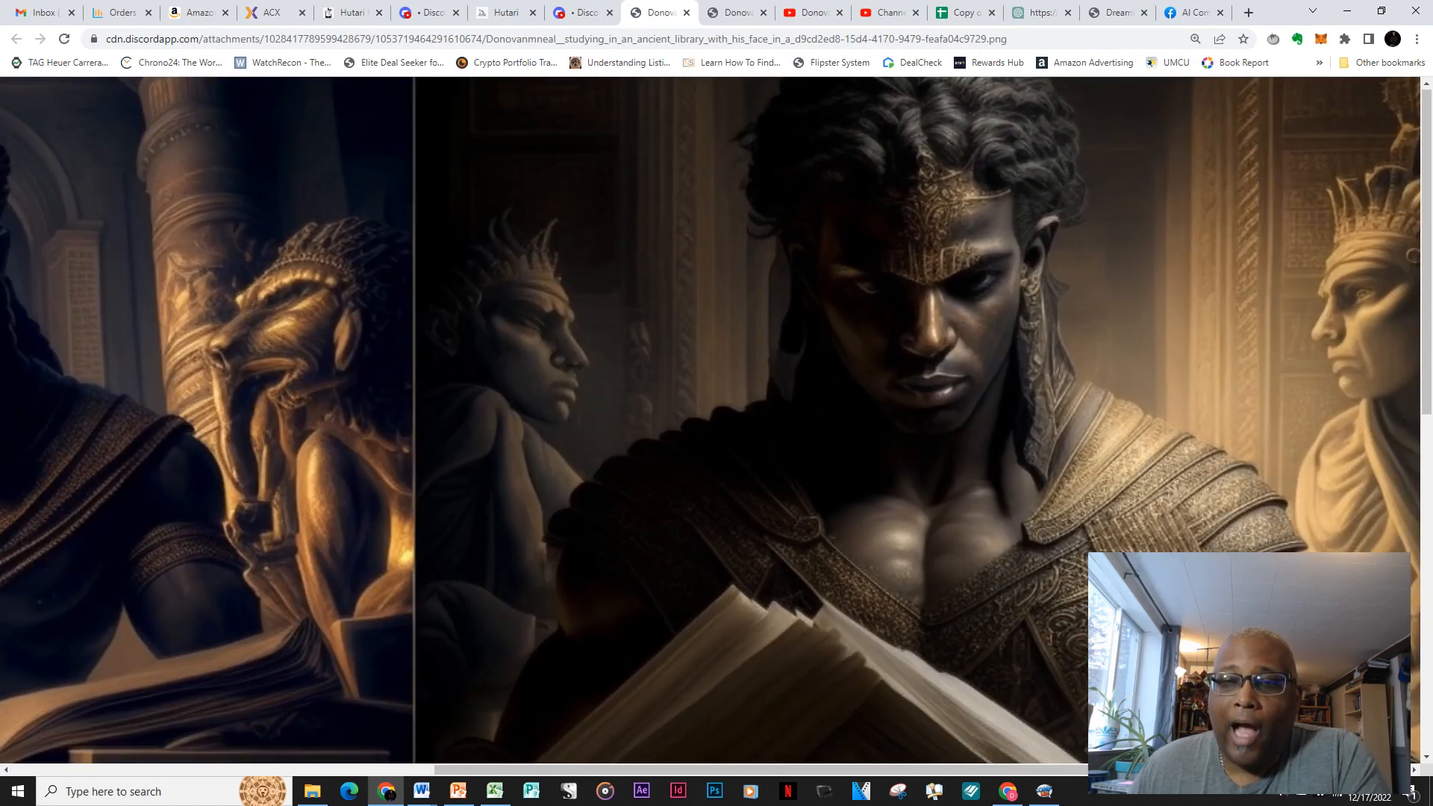
Examine the two lower reading figures of the full-size grid, then close the image and its preview to return to the chat.
scroll(522, 417, down, 1)
scroll(522, 418, down, 6)
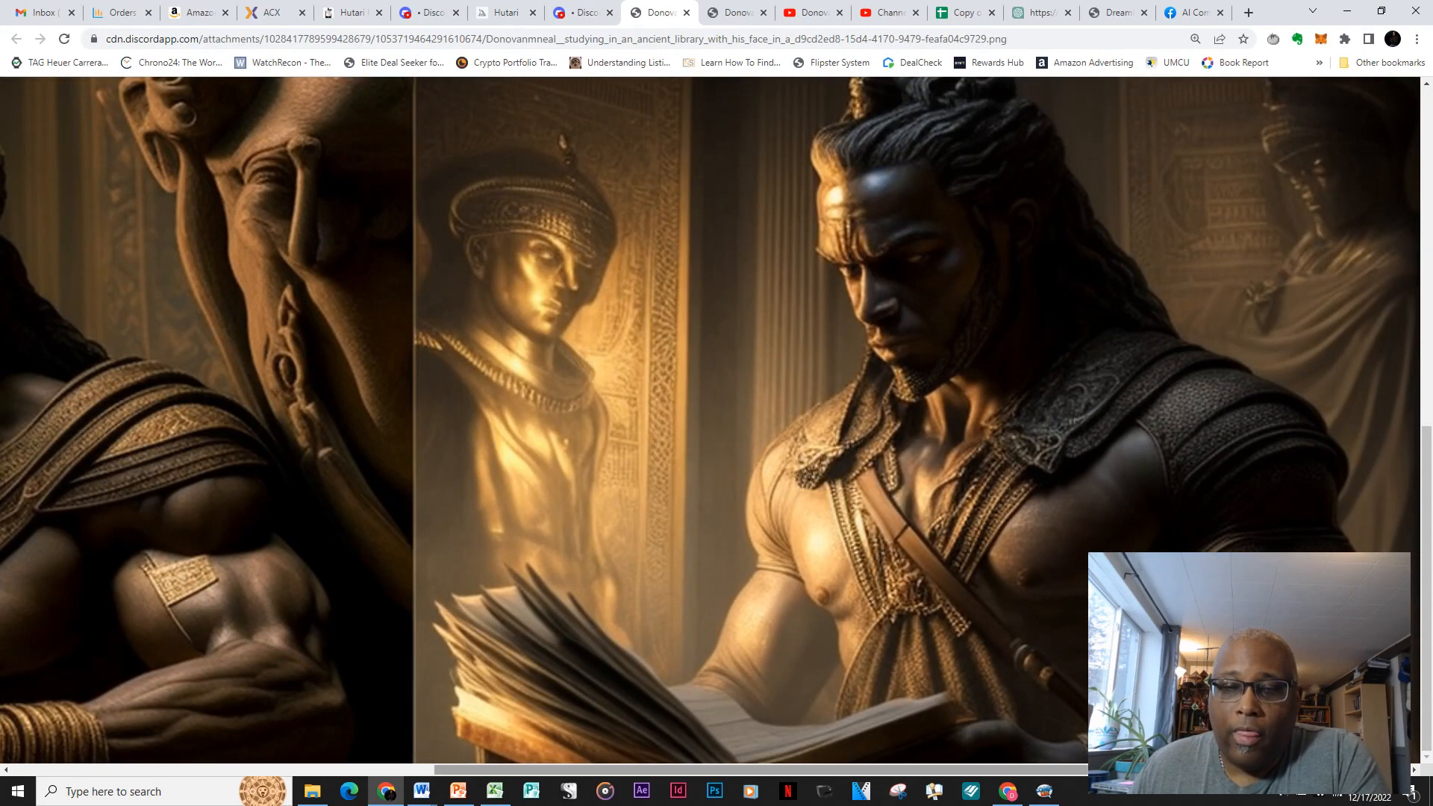
scroll(522, 418, left, 6)
scroll(523, 417, left, 2)
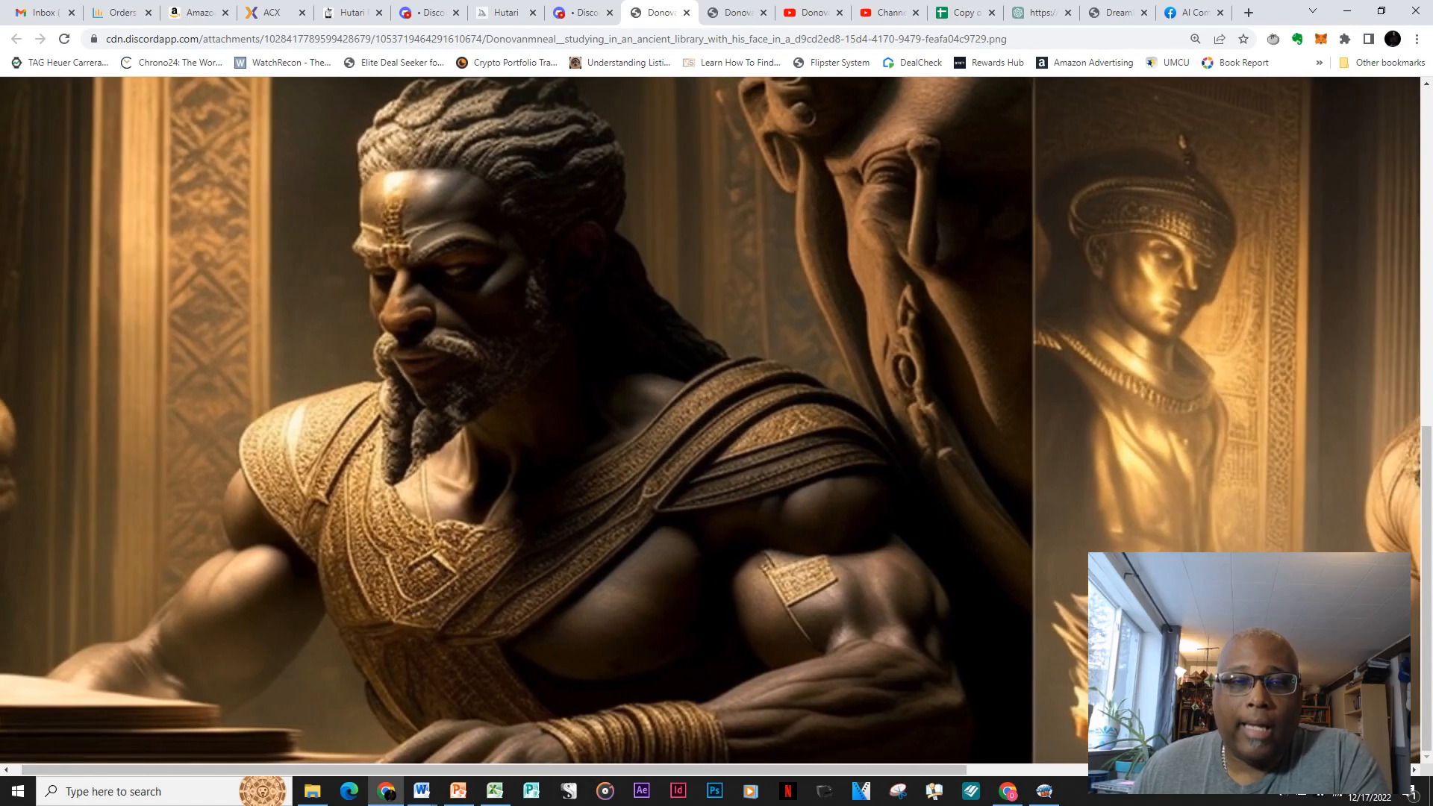
scroll(522, 417, left, 1)
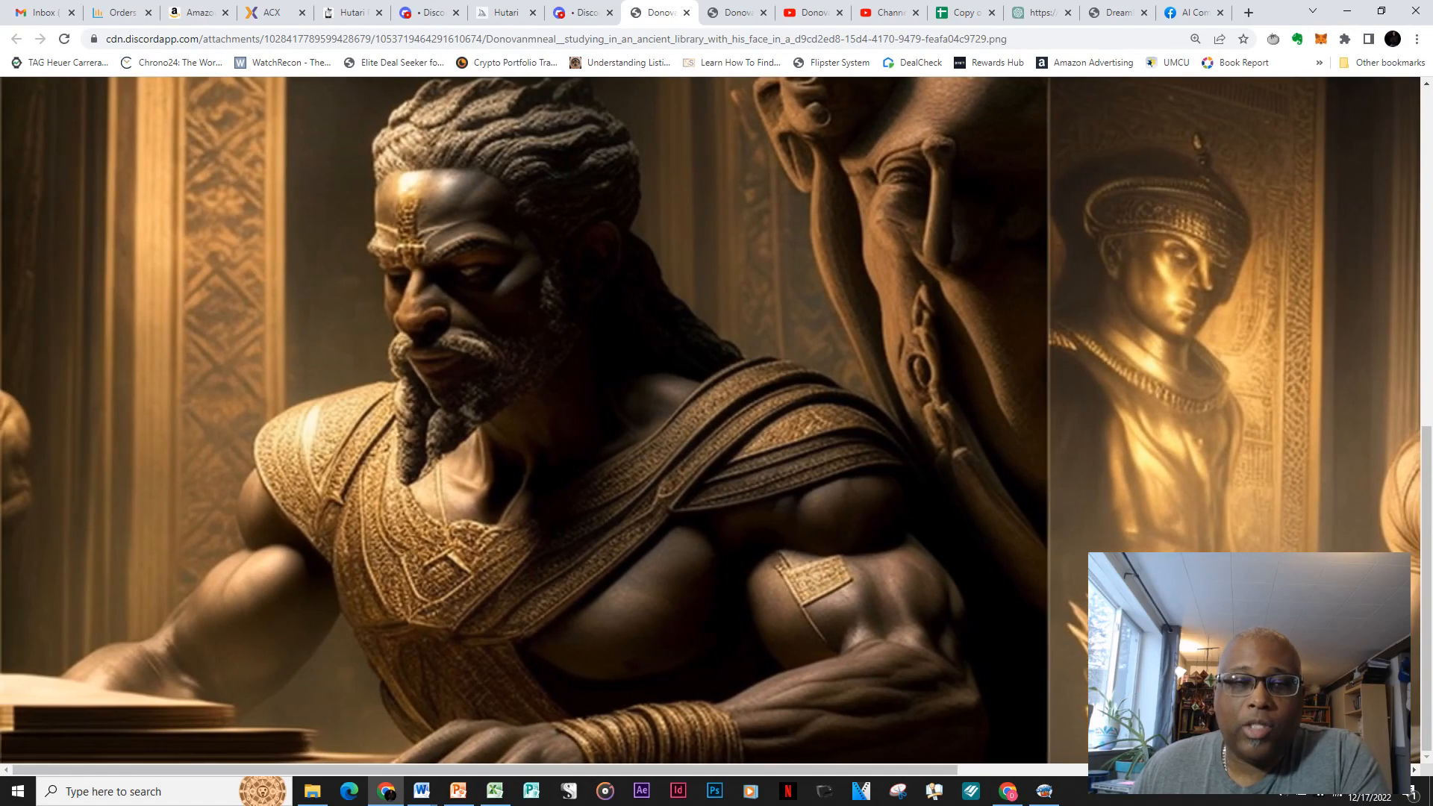
scroll(522, 418, up, 4)
key(ctrl+w)
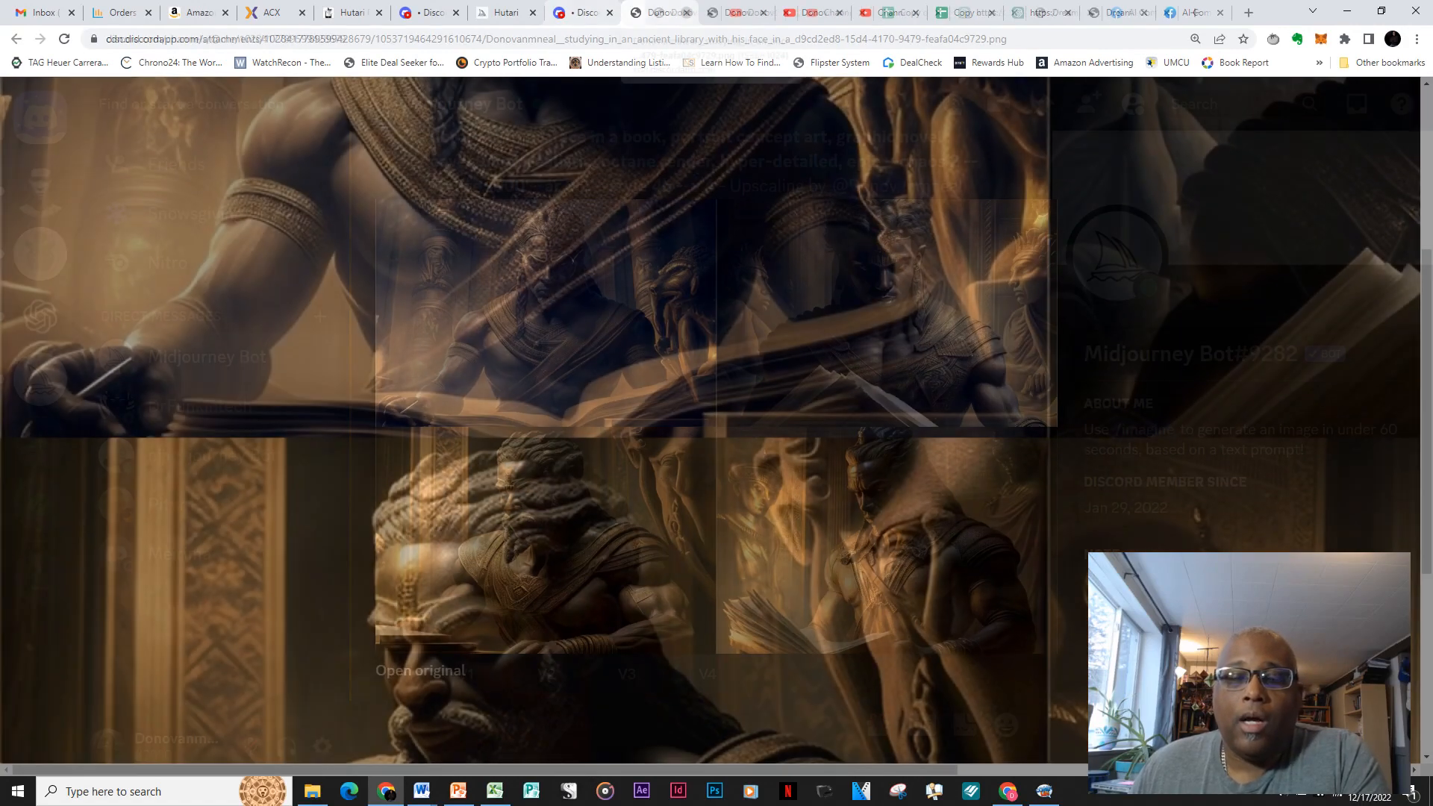
key(Escape)
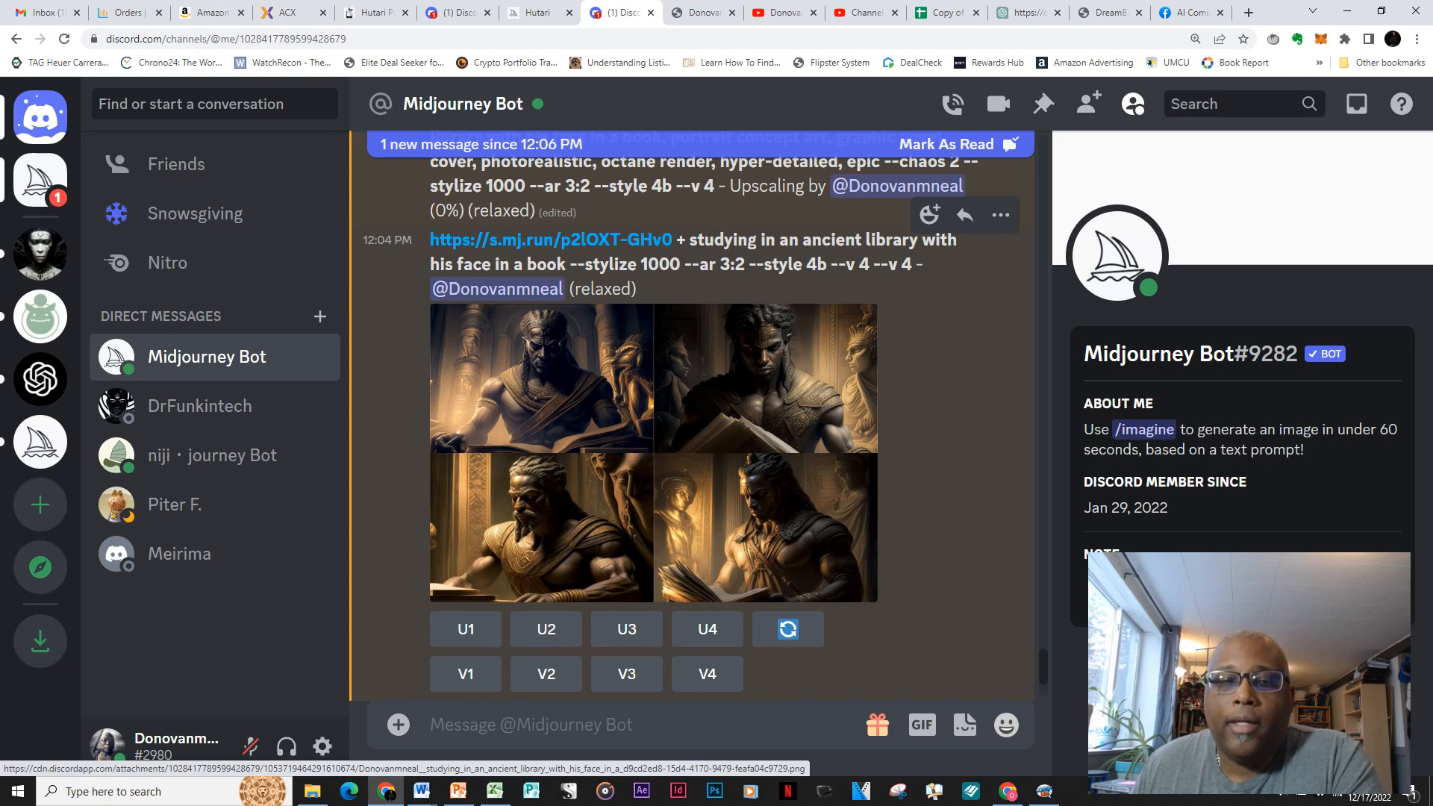
Request upscales of all four images in the grid made from the shortened ancient library prompt.
click(465, 629)
click(547, 629)
click(626, 629)
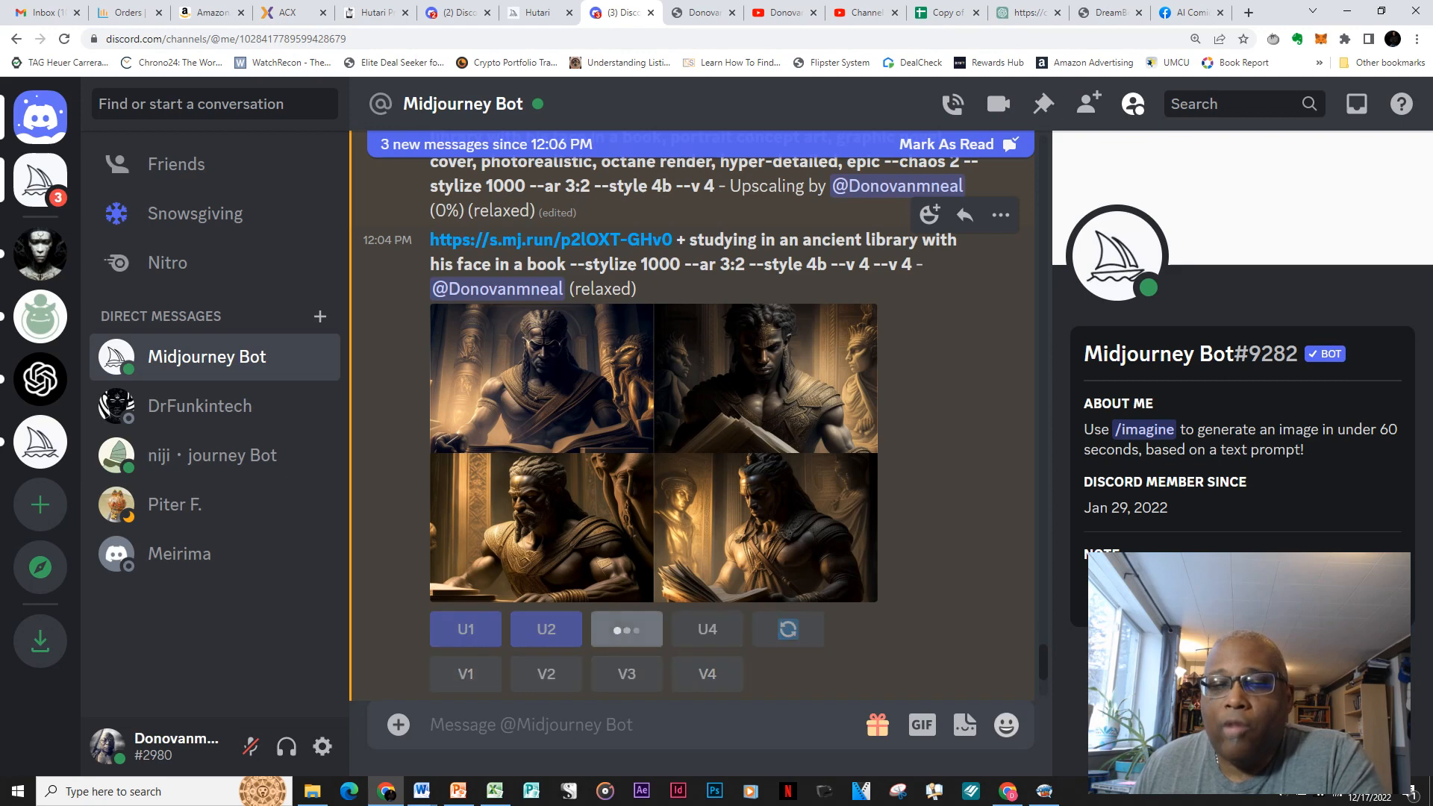
click(708, 629)
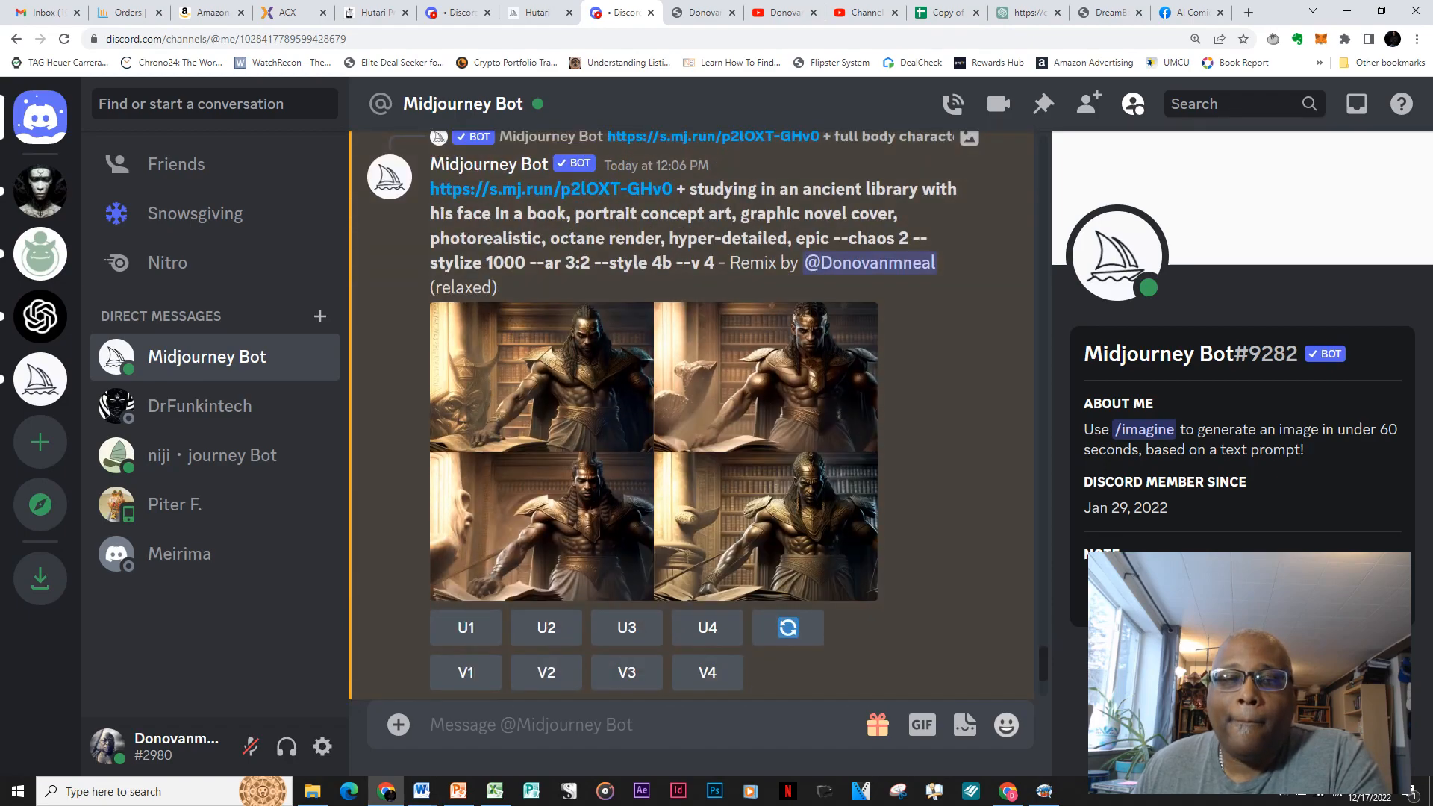
Compare the new remix grid made without the Horus description with the earlier Horus library grid in the chat.
scroll(692, 415, up, 15)
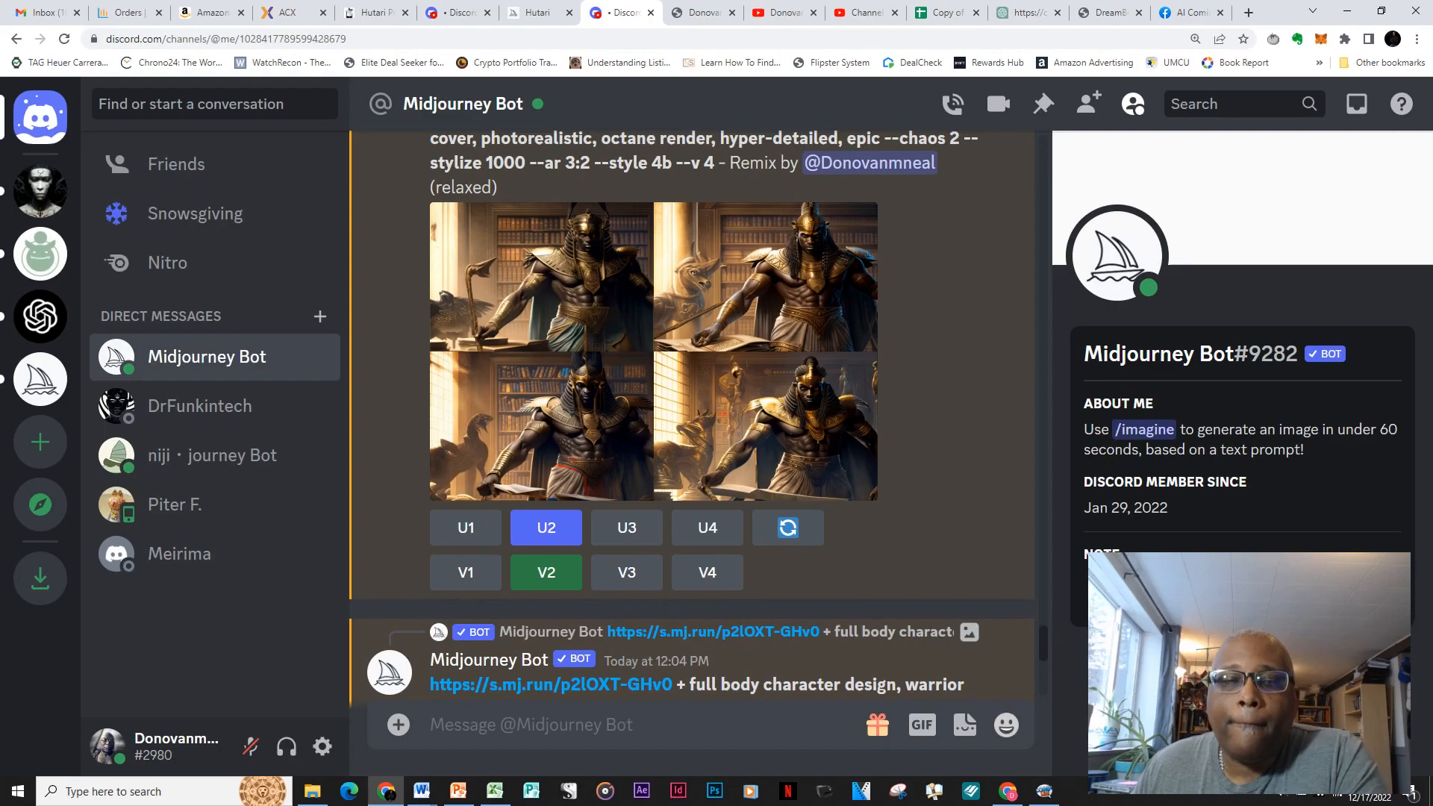
scroll(692, 415, down, 10)
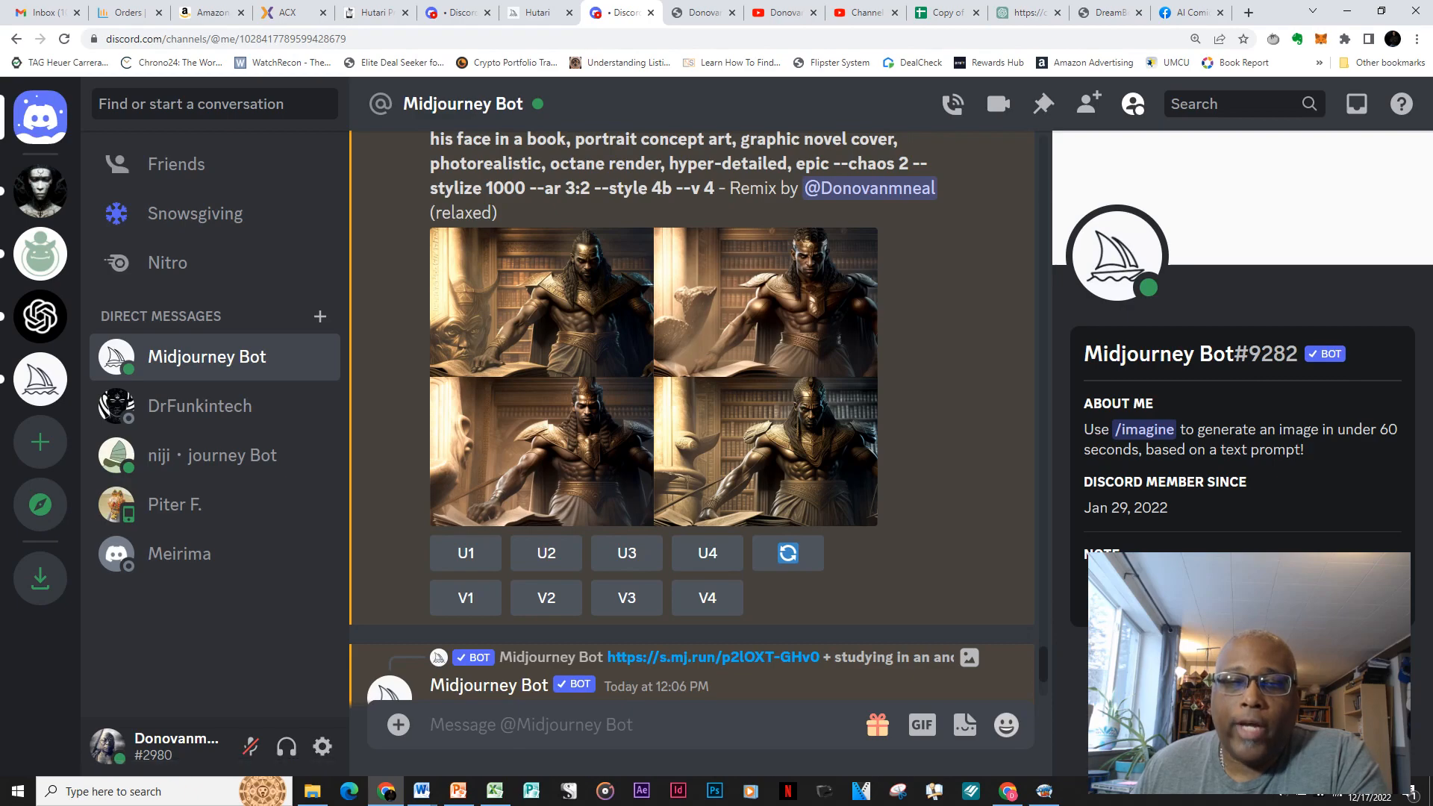
scroll(692, 415, up, 15)
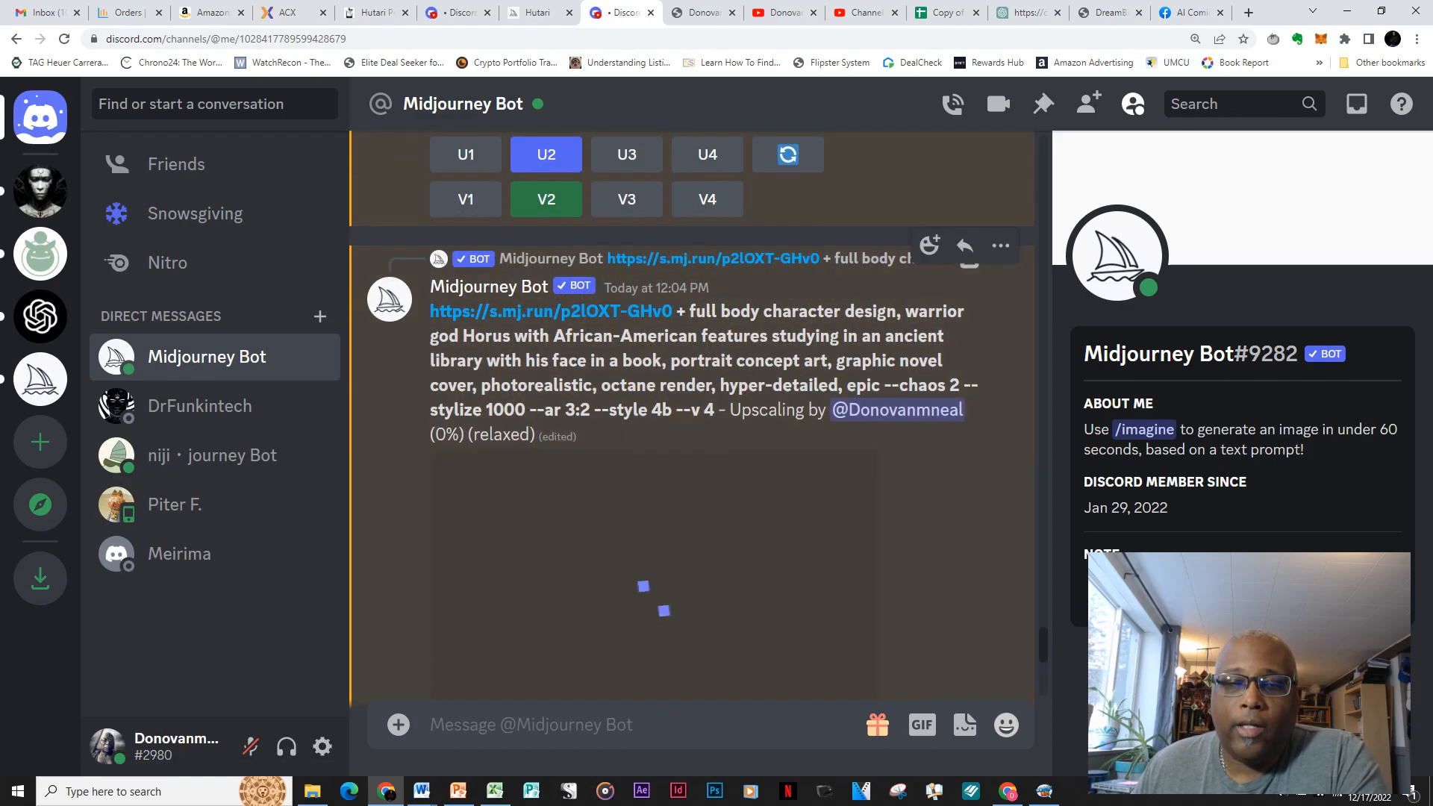
scroll(692, 415, up, 5)
scroll(692, 415, up, 2)
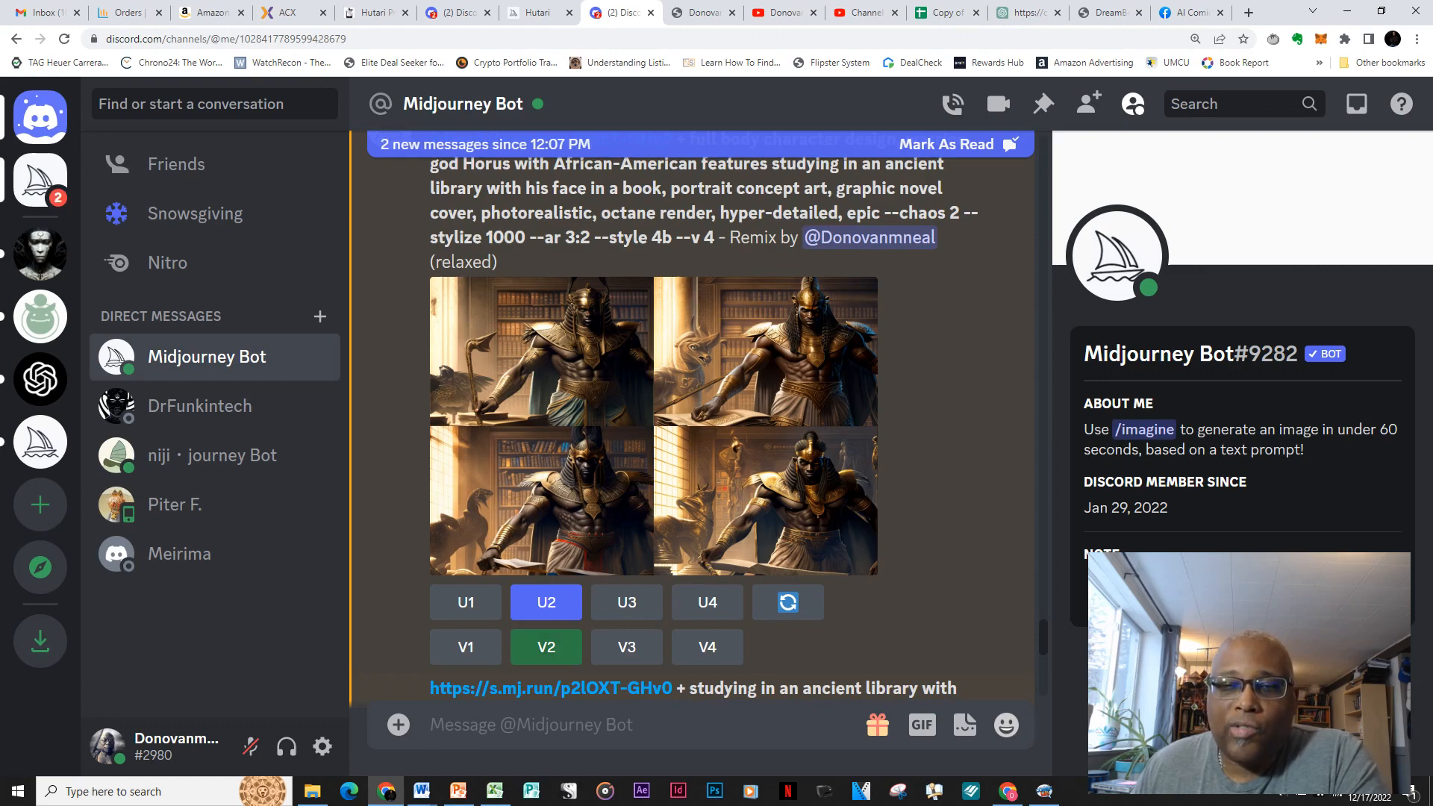
scroll(693, 425, down, 7)
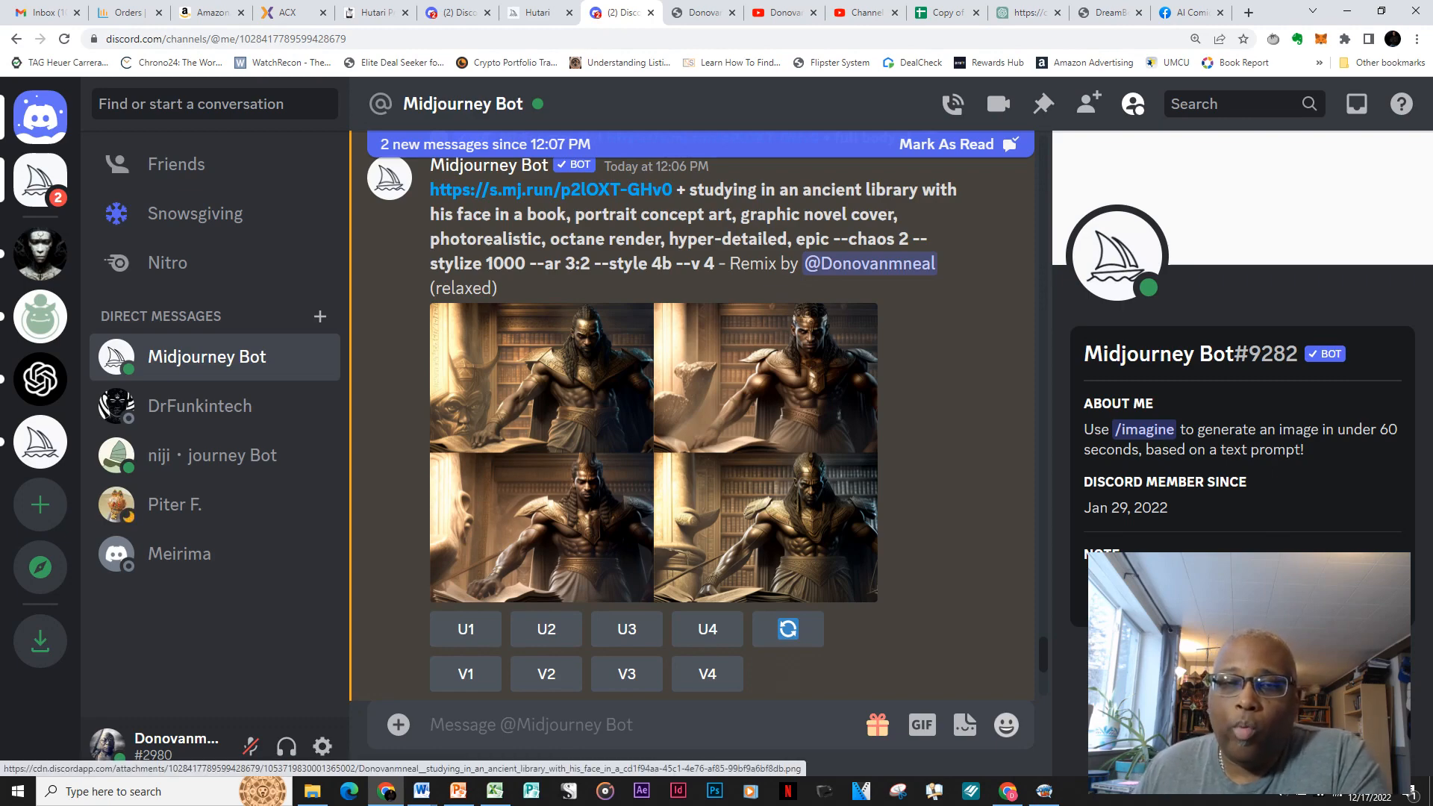
Open the new remix grid at original size and examine its library figures.
click(654, 452)
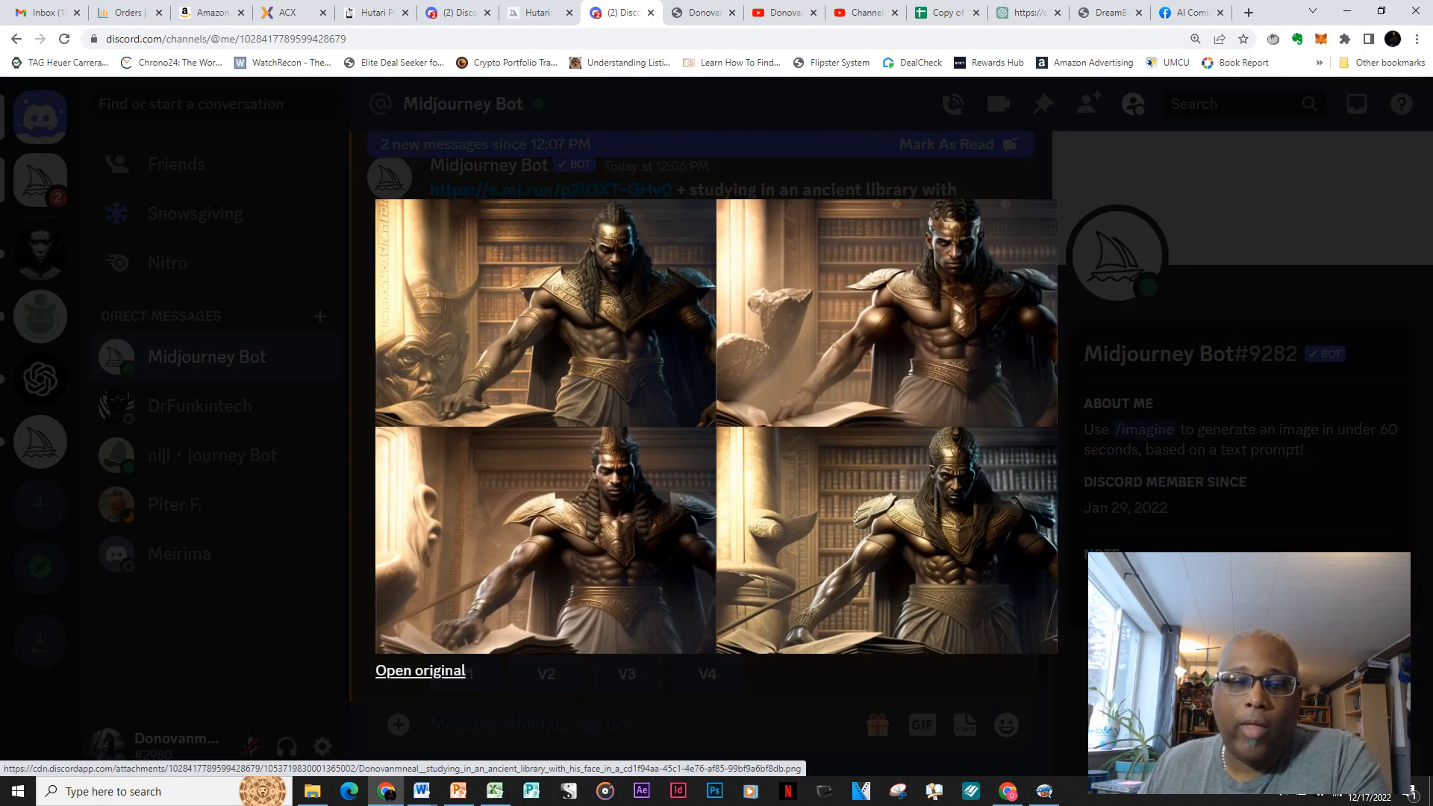
click(420, 670)
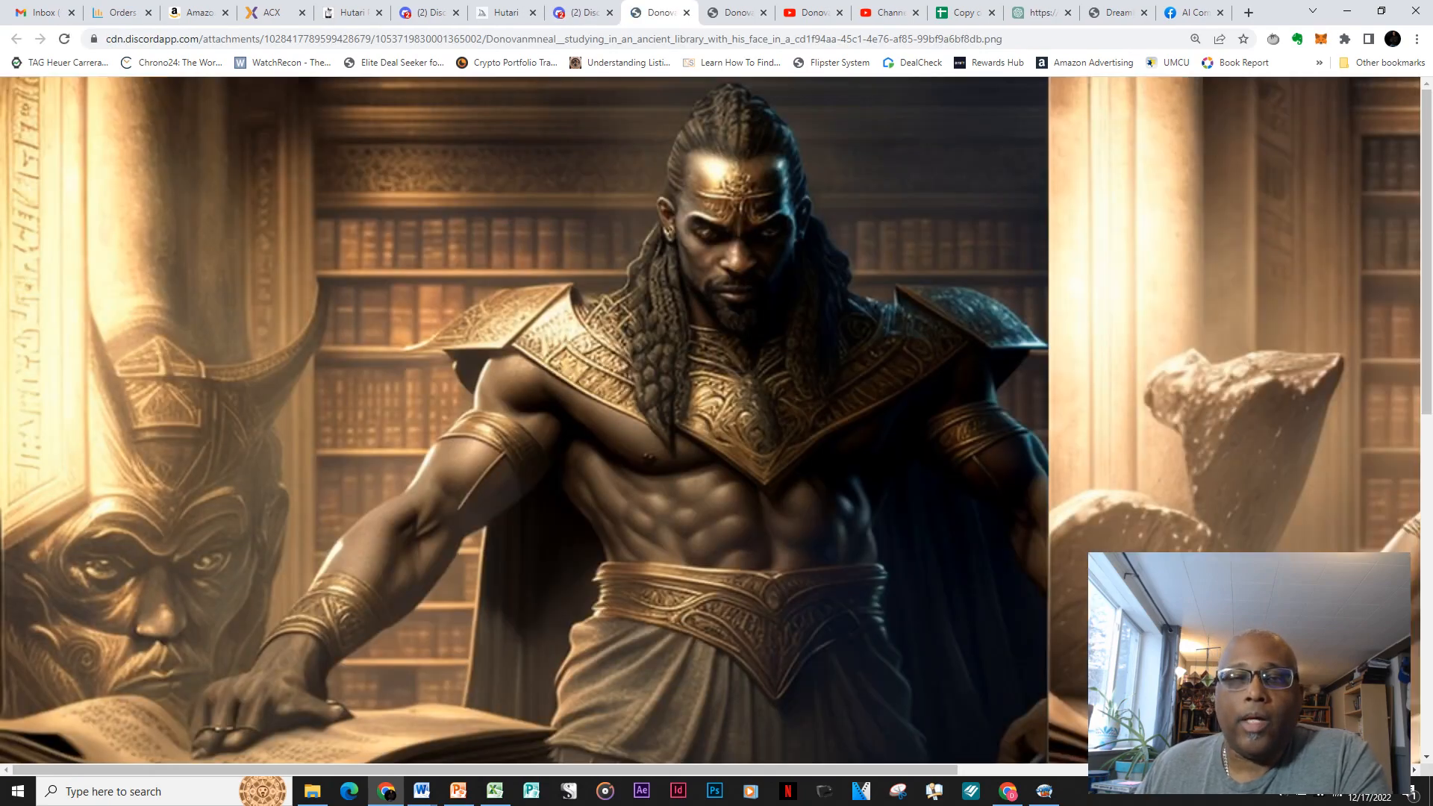
scroll(716, 417, down, 3)
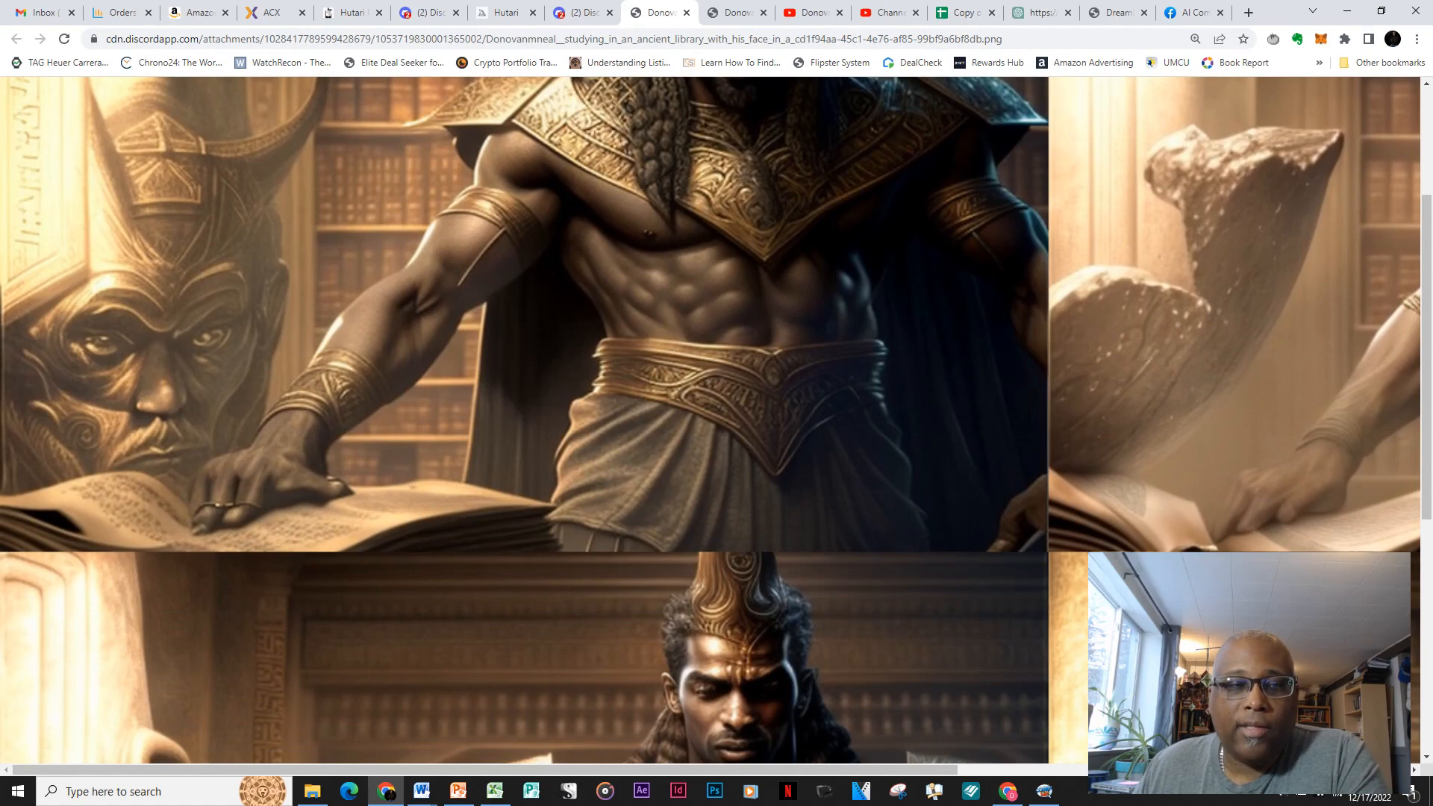
Examine the face and armour of the library-scene variants in the full-size Midjourney image grid.
scroll(717, 418, down, 6)
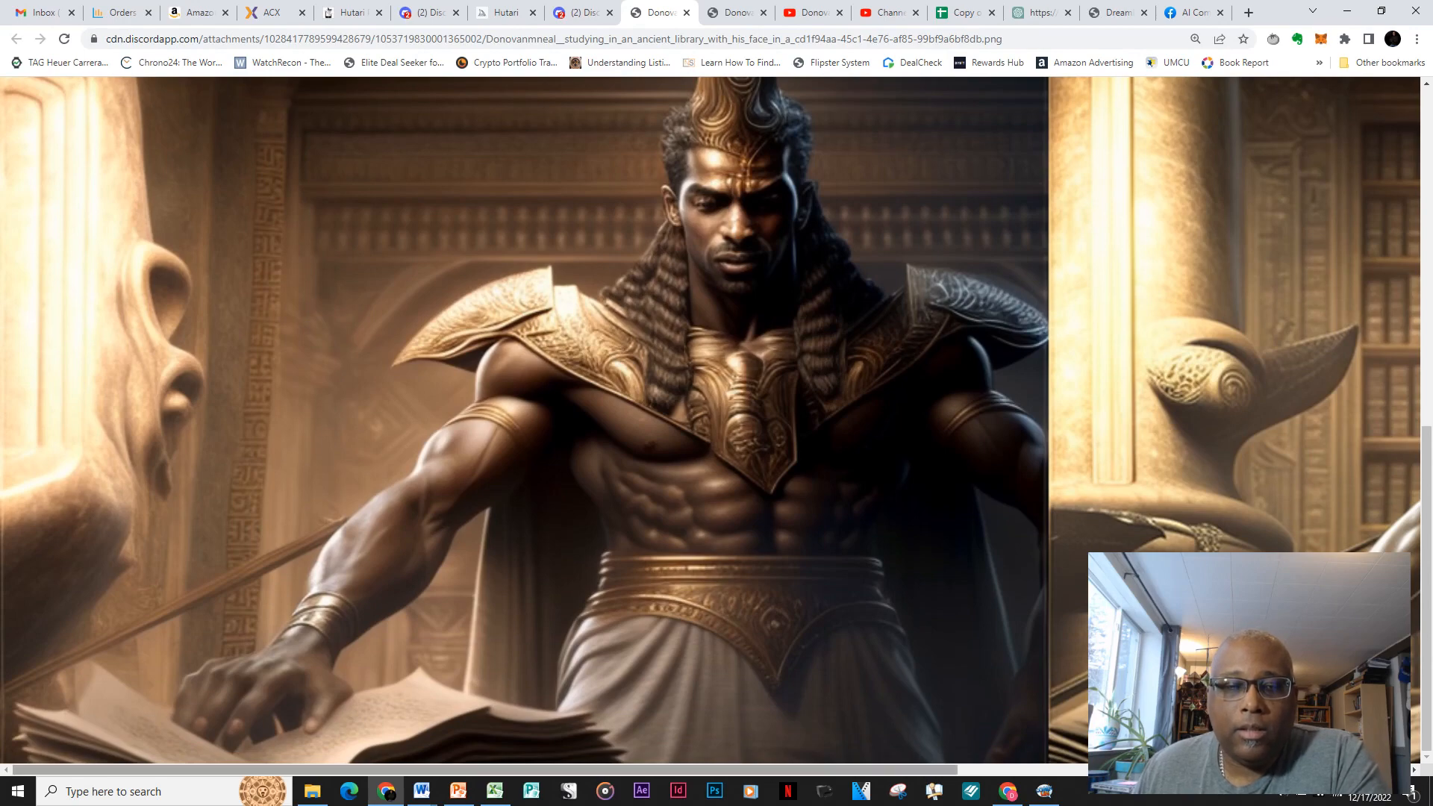
drag(485, 769, 935, 770)
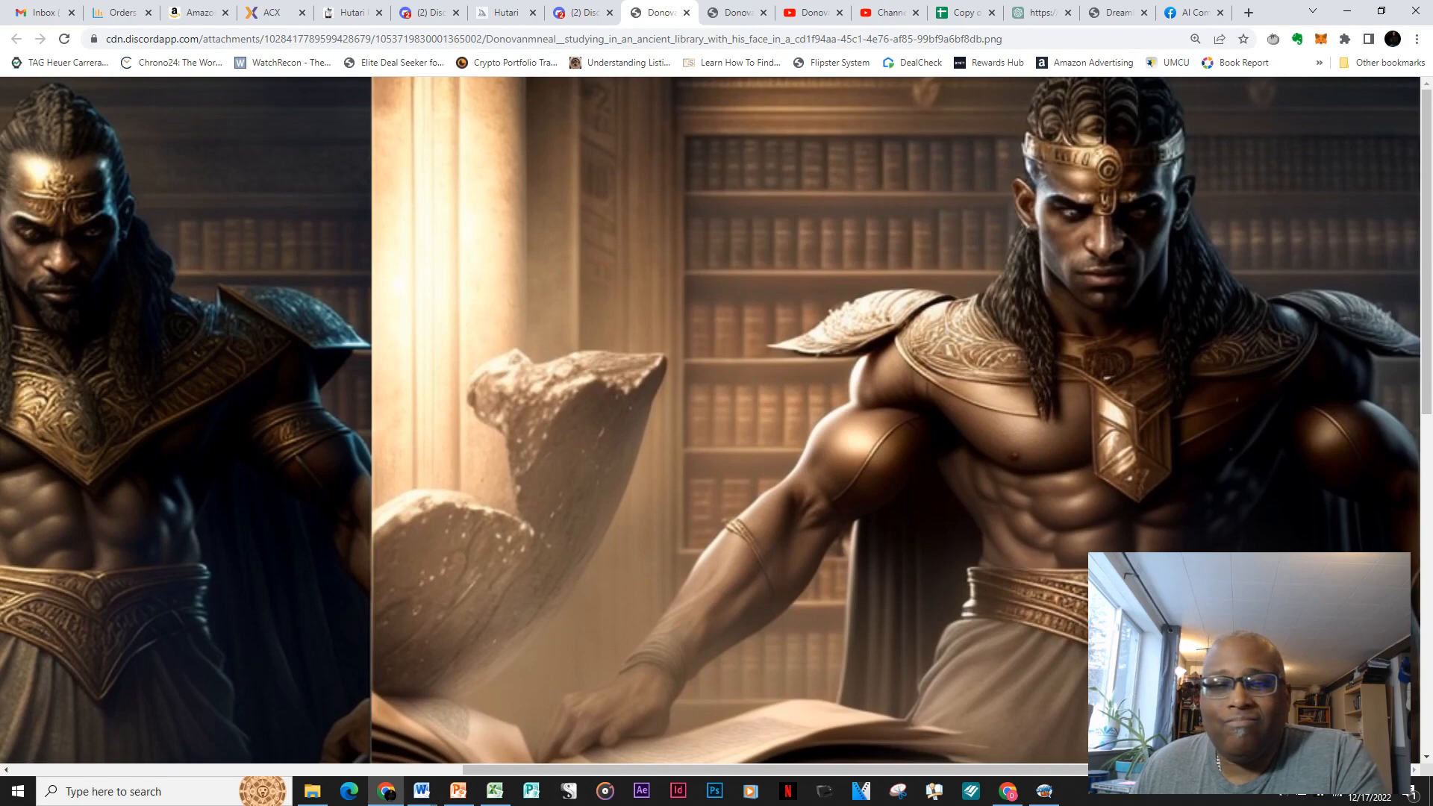
scroll(709, 418, down, 1)
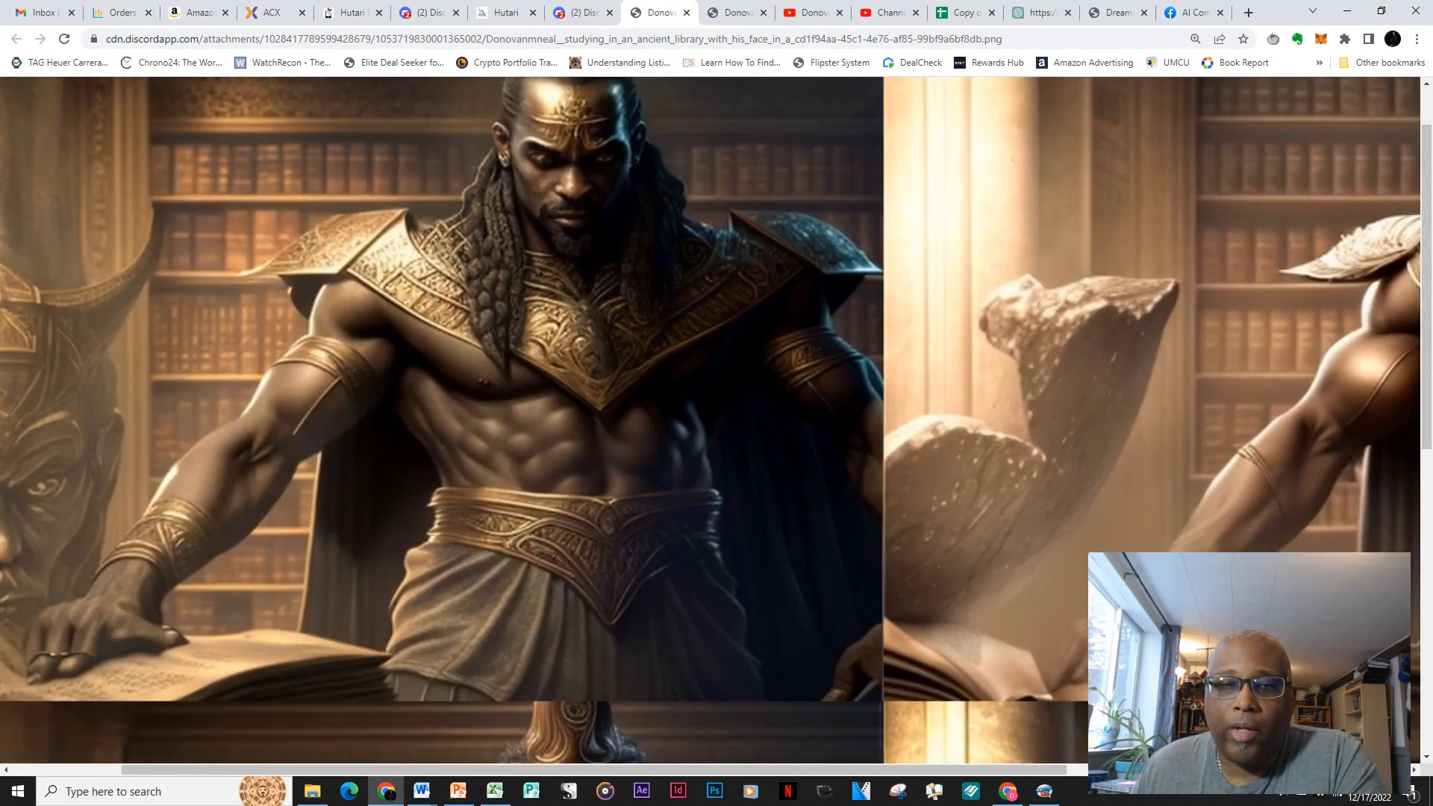
scroll(716, 418, up, 1)
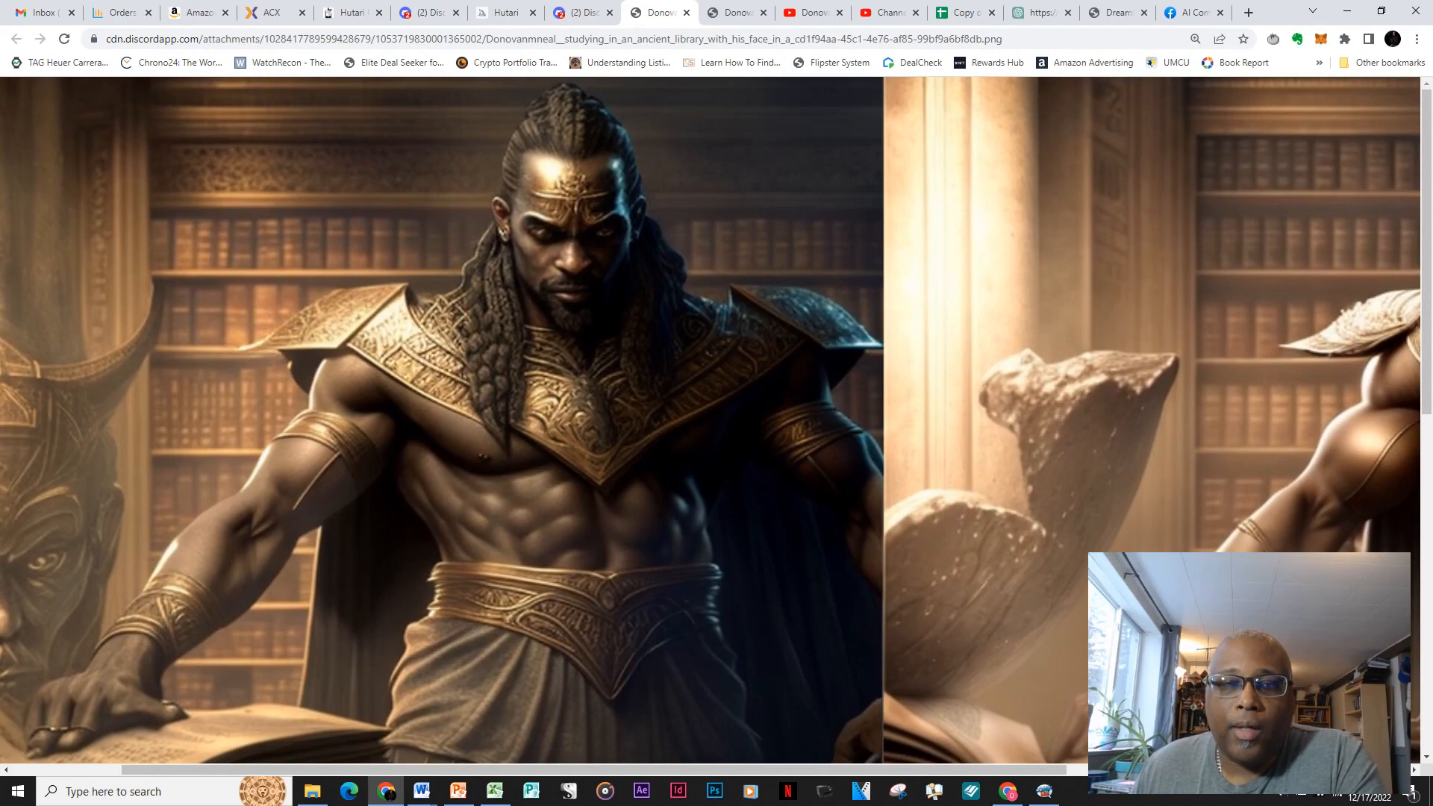
scroll(717, 418, down, 5)
scroll(717, 418, down, 2)
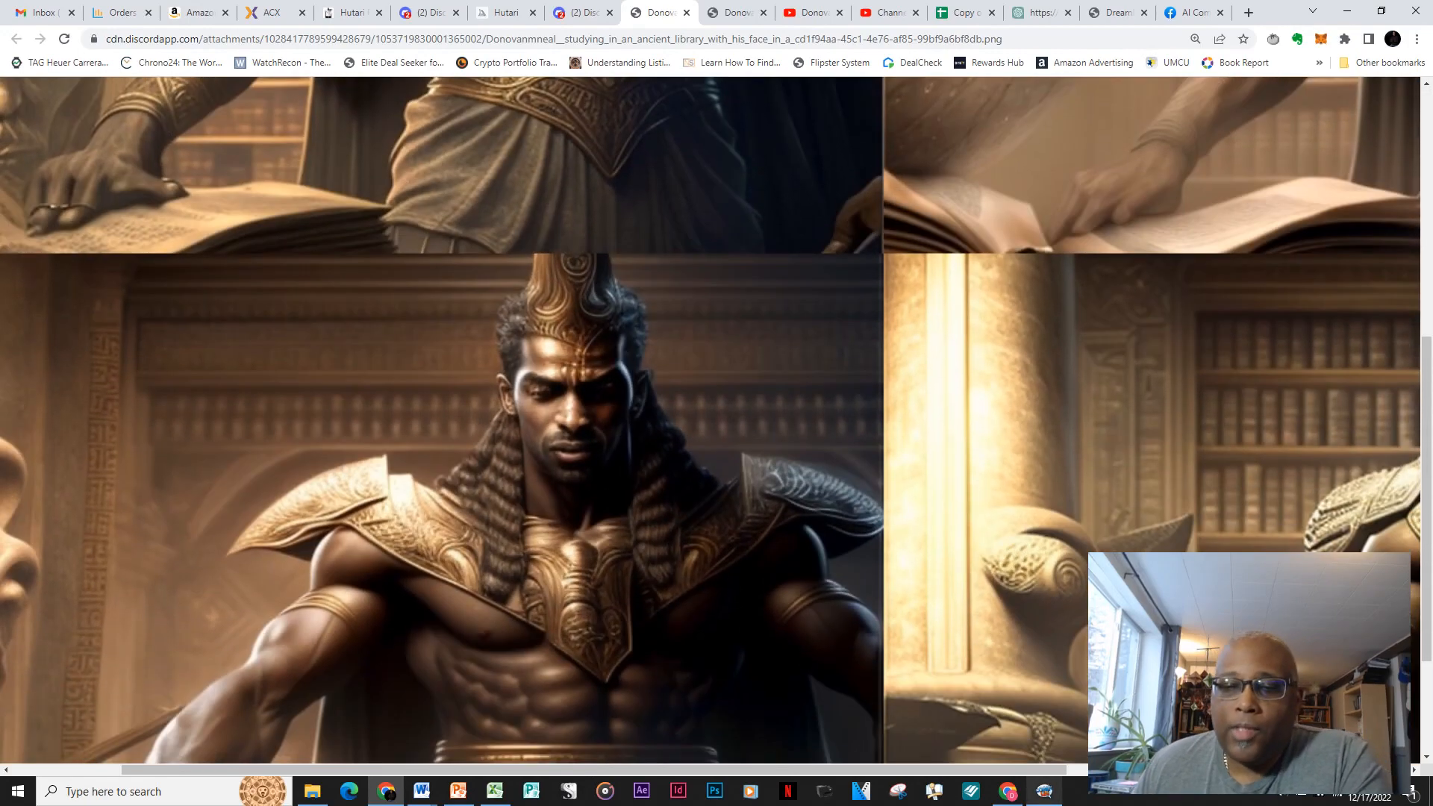
Switch to Comic Life and view the Hesphus and Enkai panels on page 13 at 200% zoom.
click(1044, 791)
scroll(649, 394, up, 6)
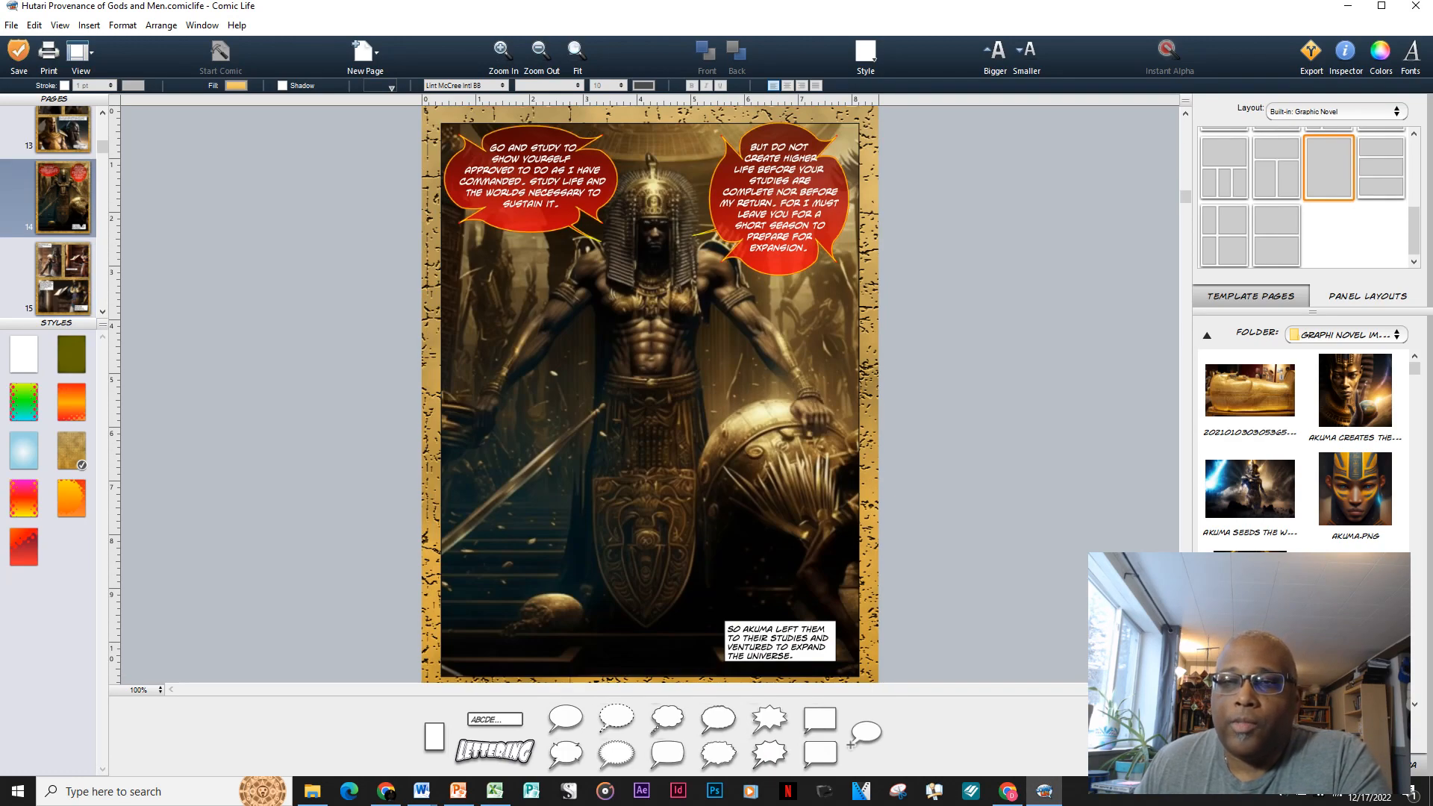
scroll(650, 394, up, 12)
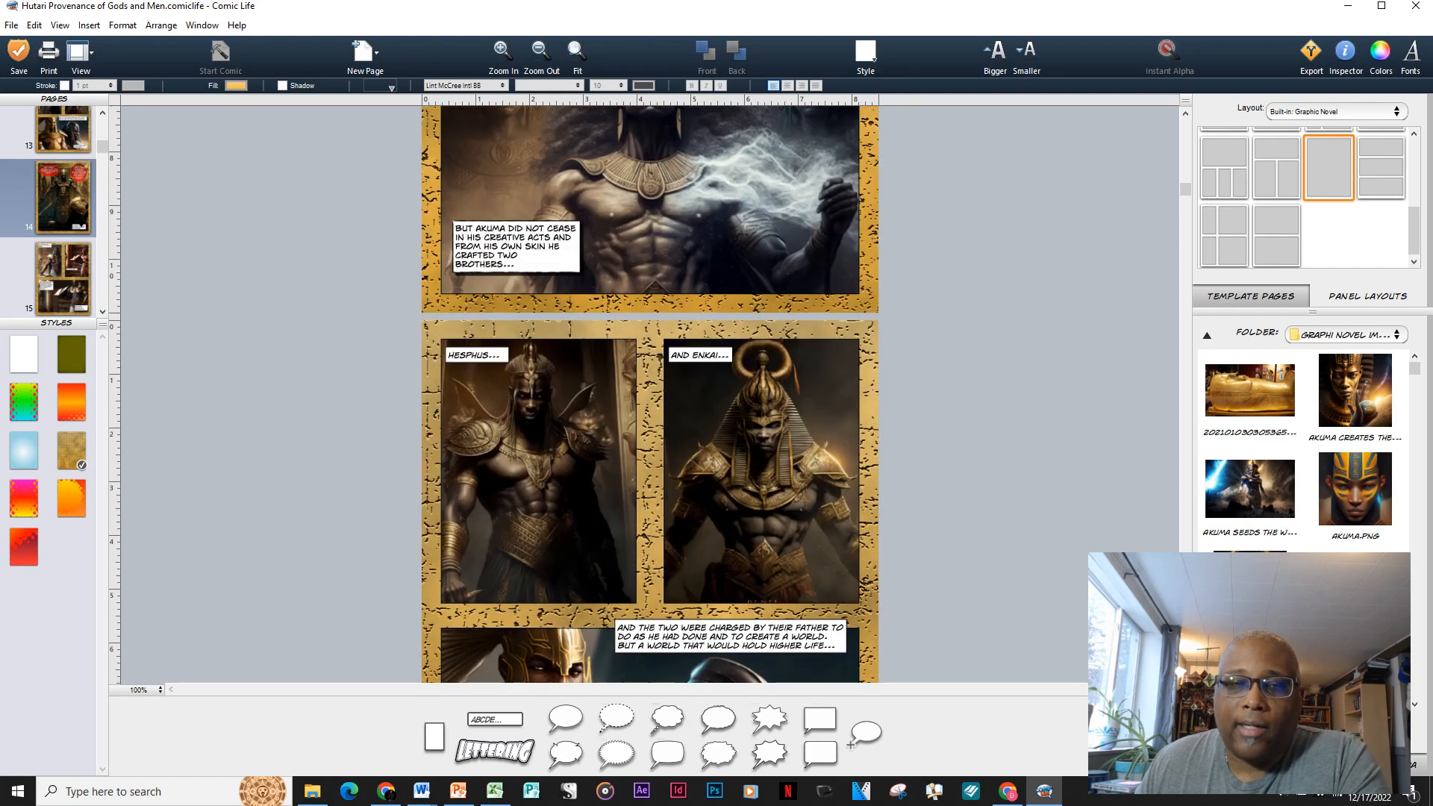
click(138, 690)
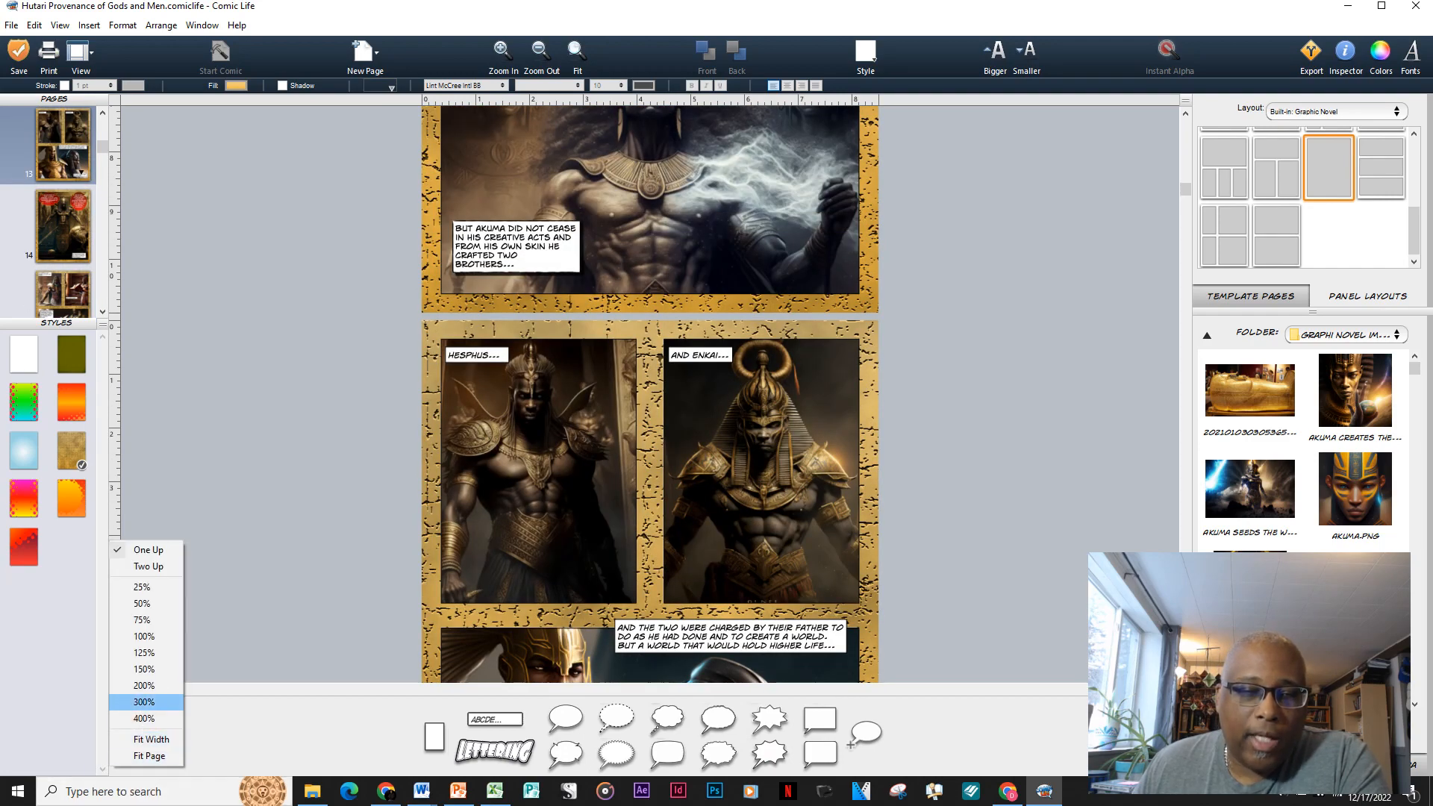
click(144, 685)
scroll(649, 394, down, 1)
scroll(649, 394, down, 1)
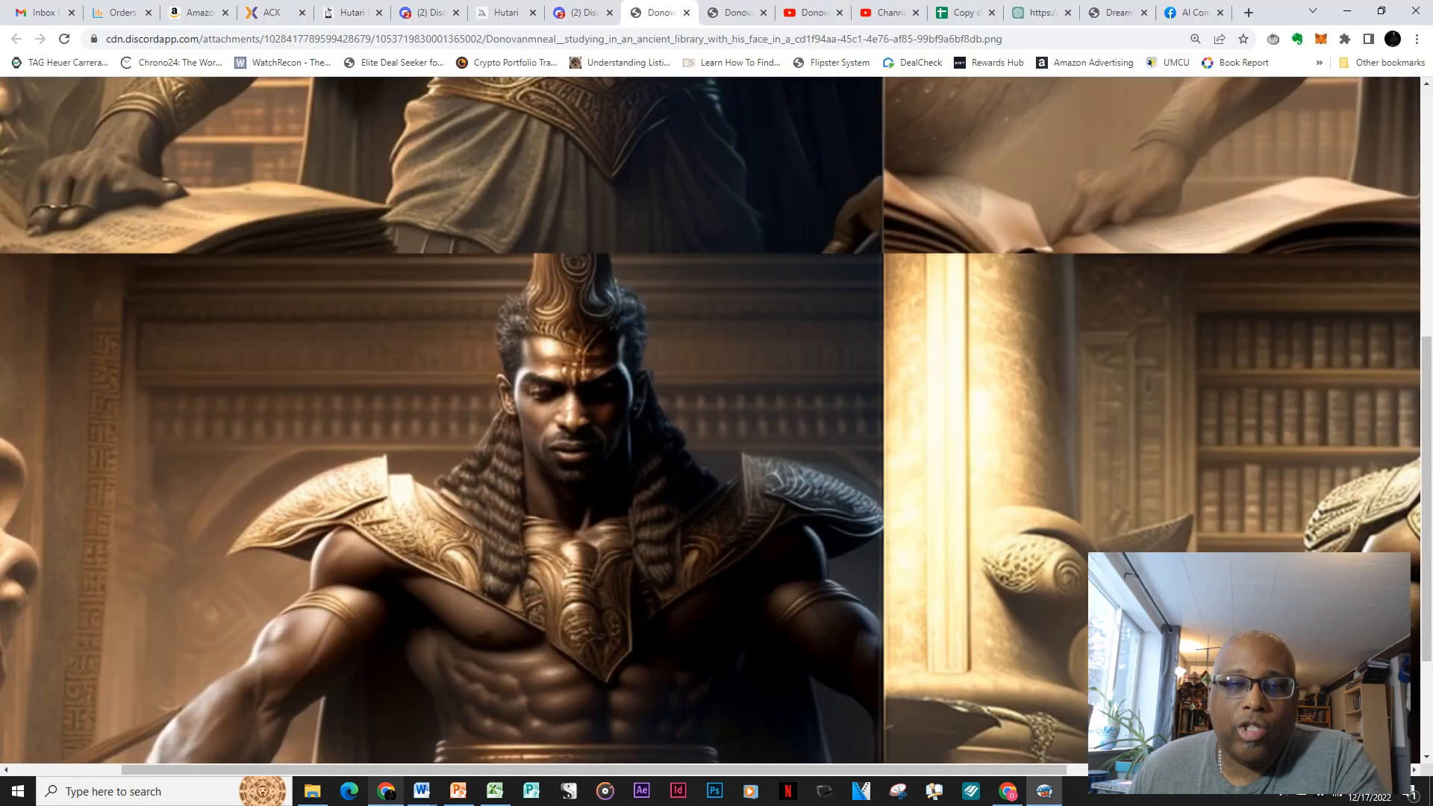
Switch between Chrome and Comic Life to compare the grid's left-column variants with the Hesphus and Enkai panels.
click(386, 791)
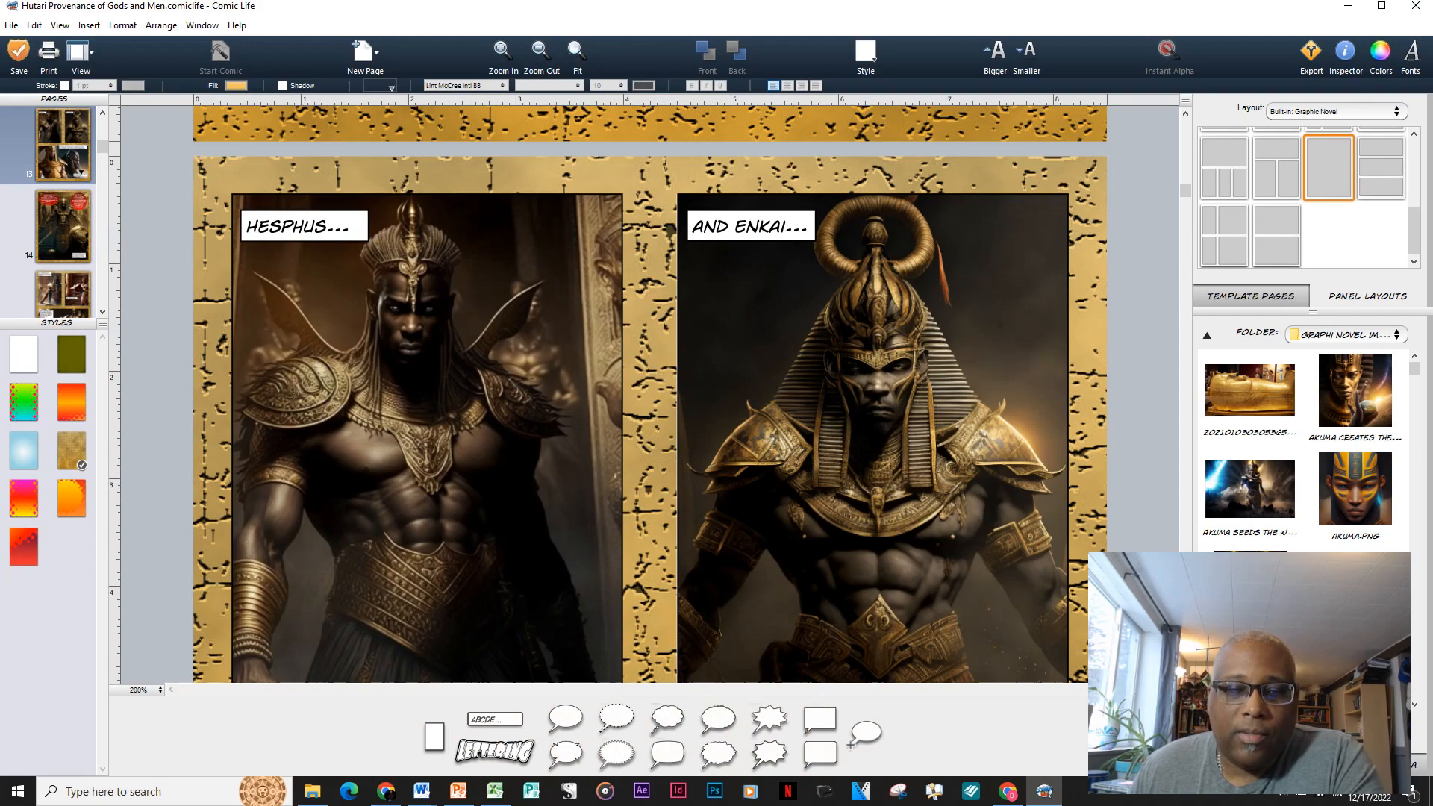
click(386, 791)
scroll(710, 420, down, 1)
scroll(710, 419, up, 4)
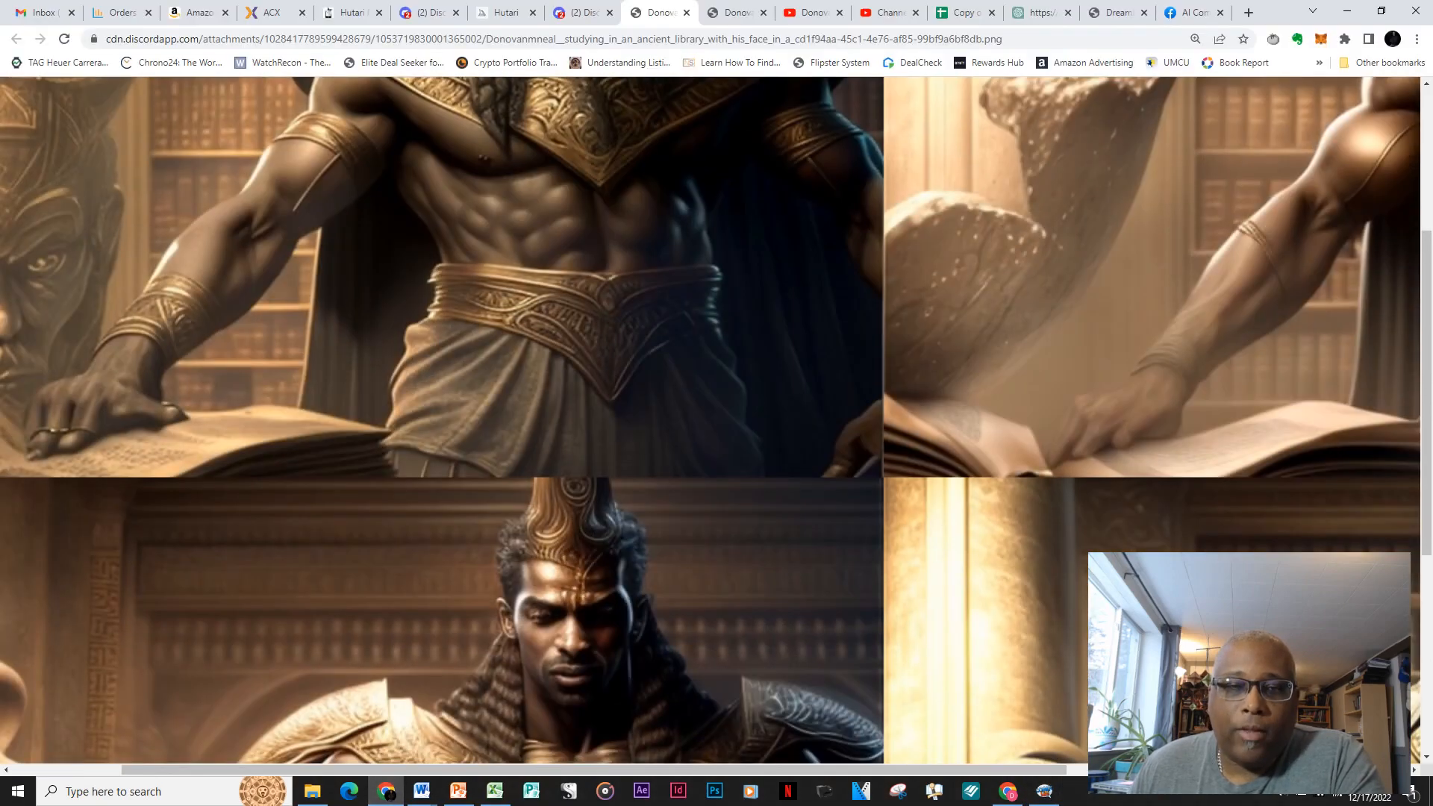
scroll(711, 419, up, 4)
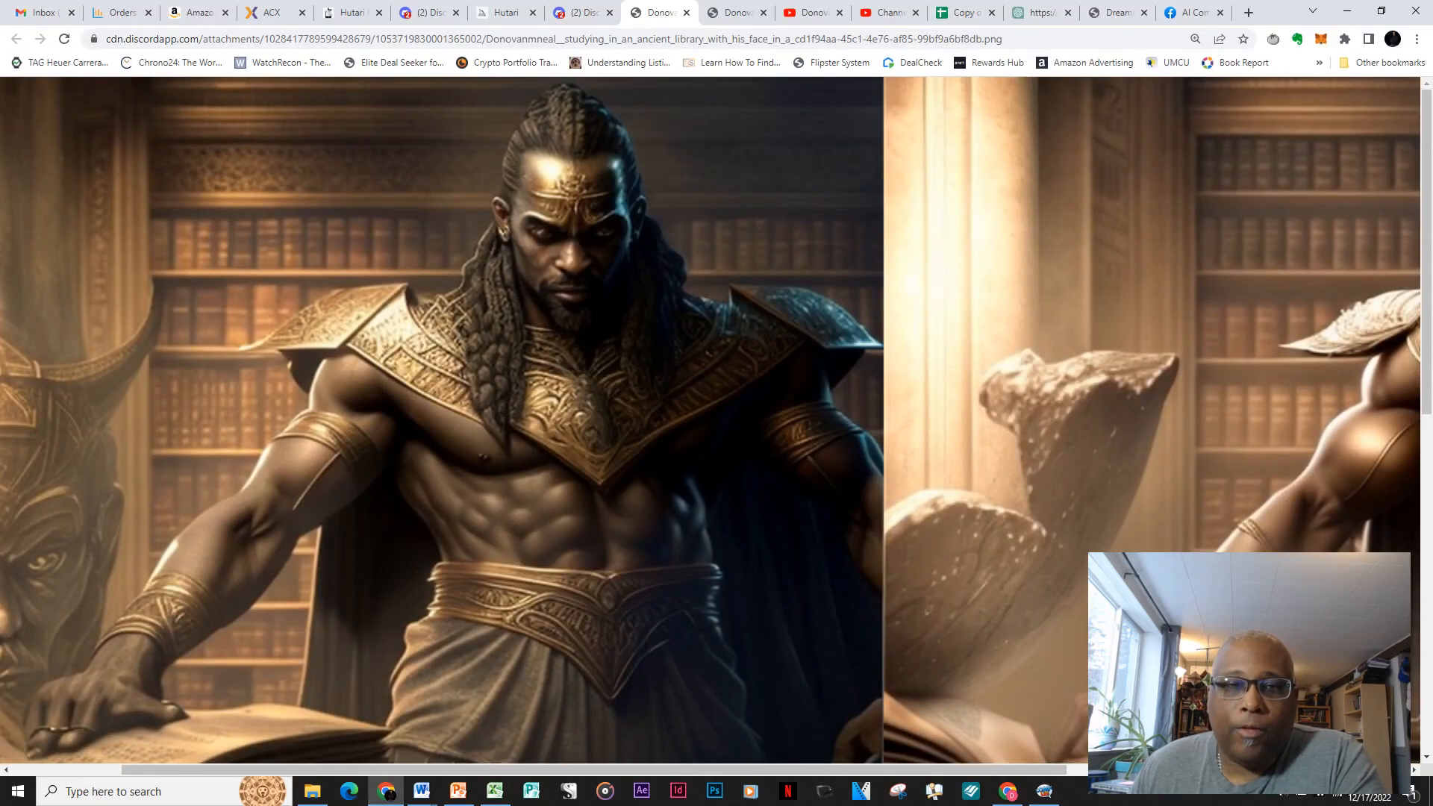
click(386, 791)
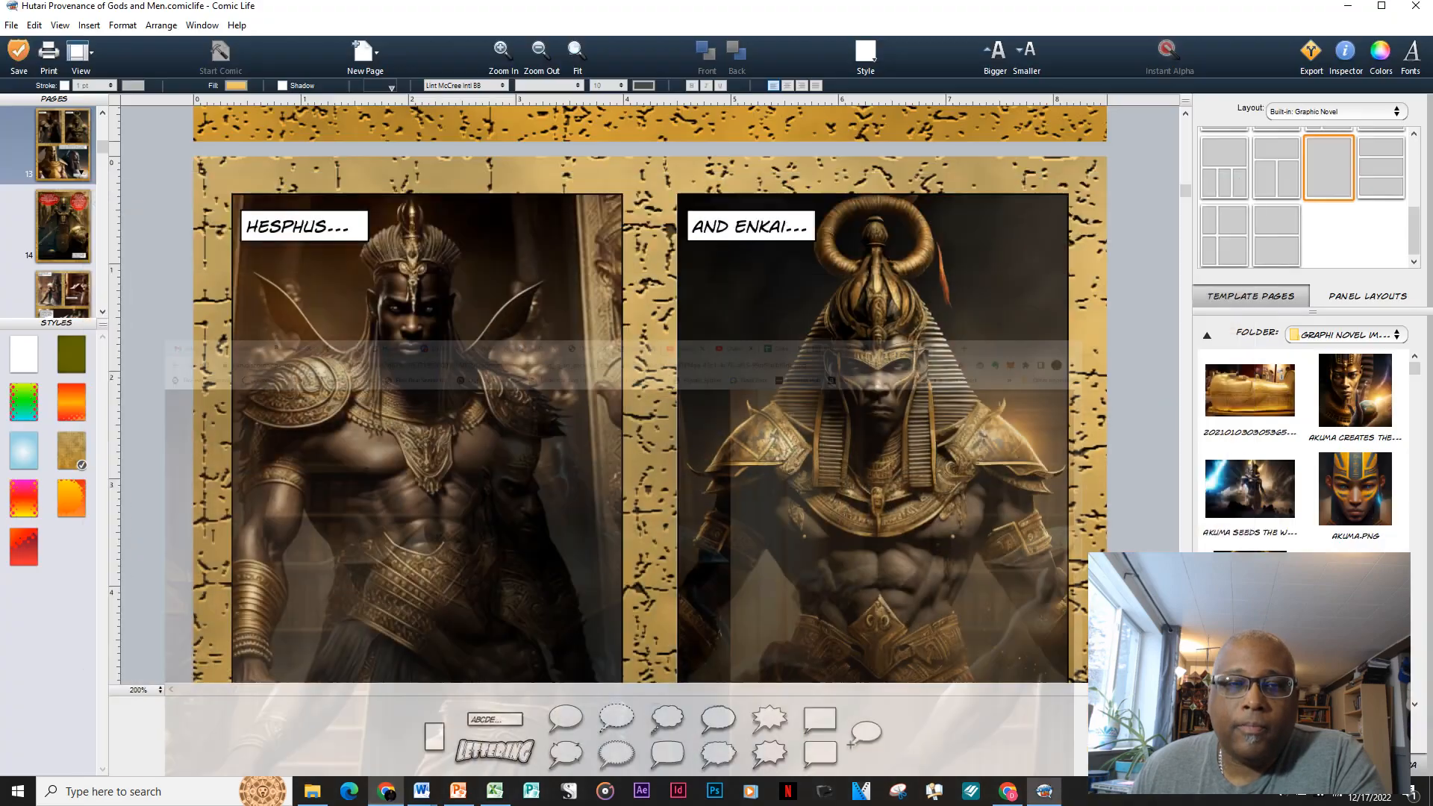
click(386, 791)
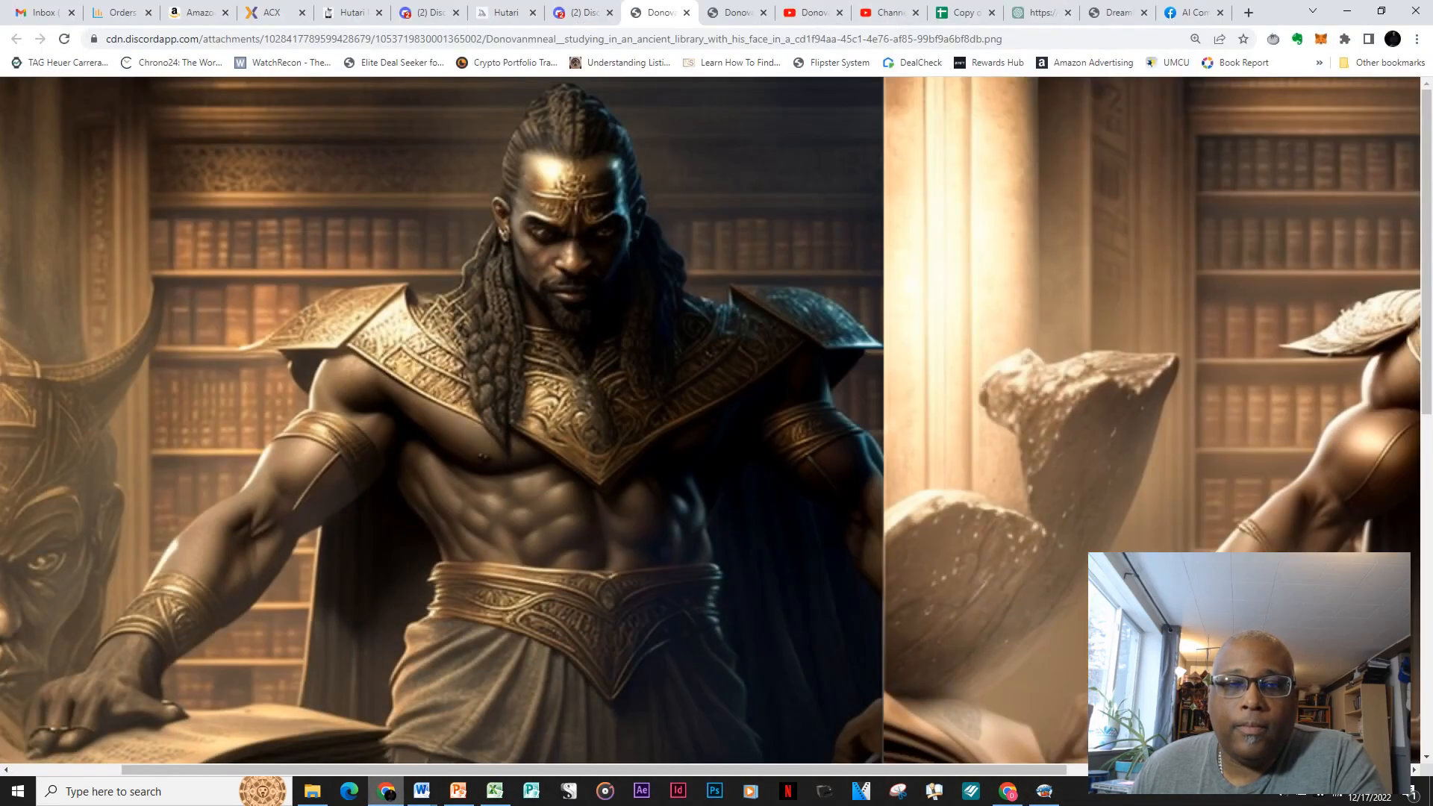
click(385, 791)
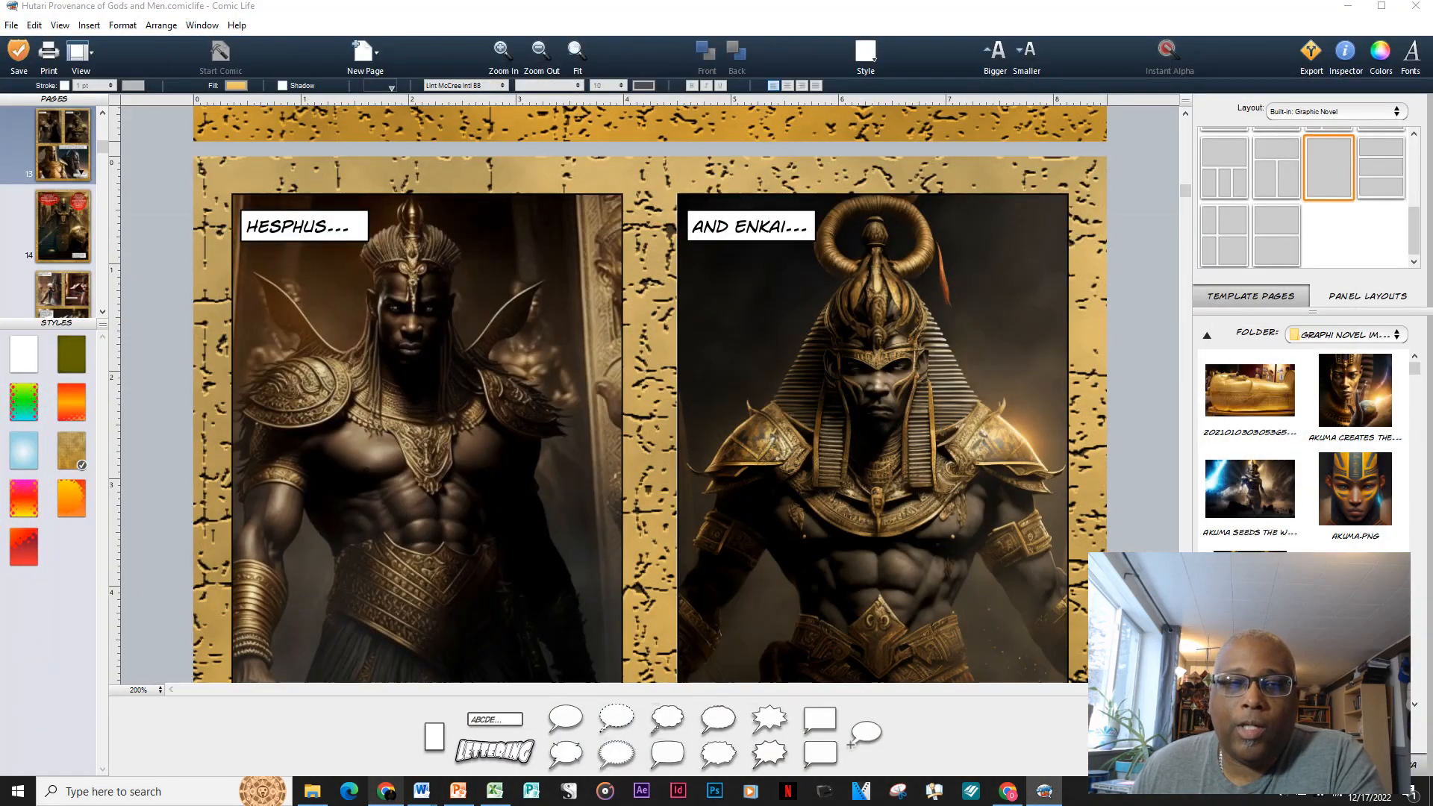
click(386, 791)
Compare both right-column variants of the Midjourney grid with the Hesphus and Enkai panels in Comic Life.
drag(598, 769, 935, 769)
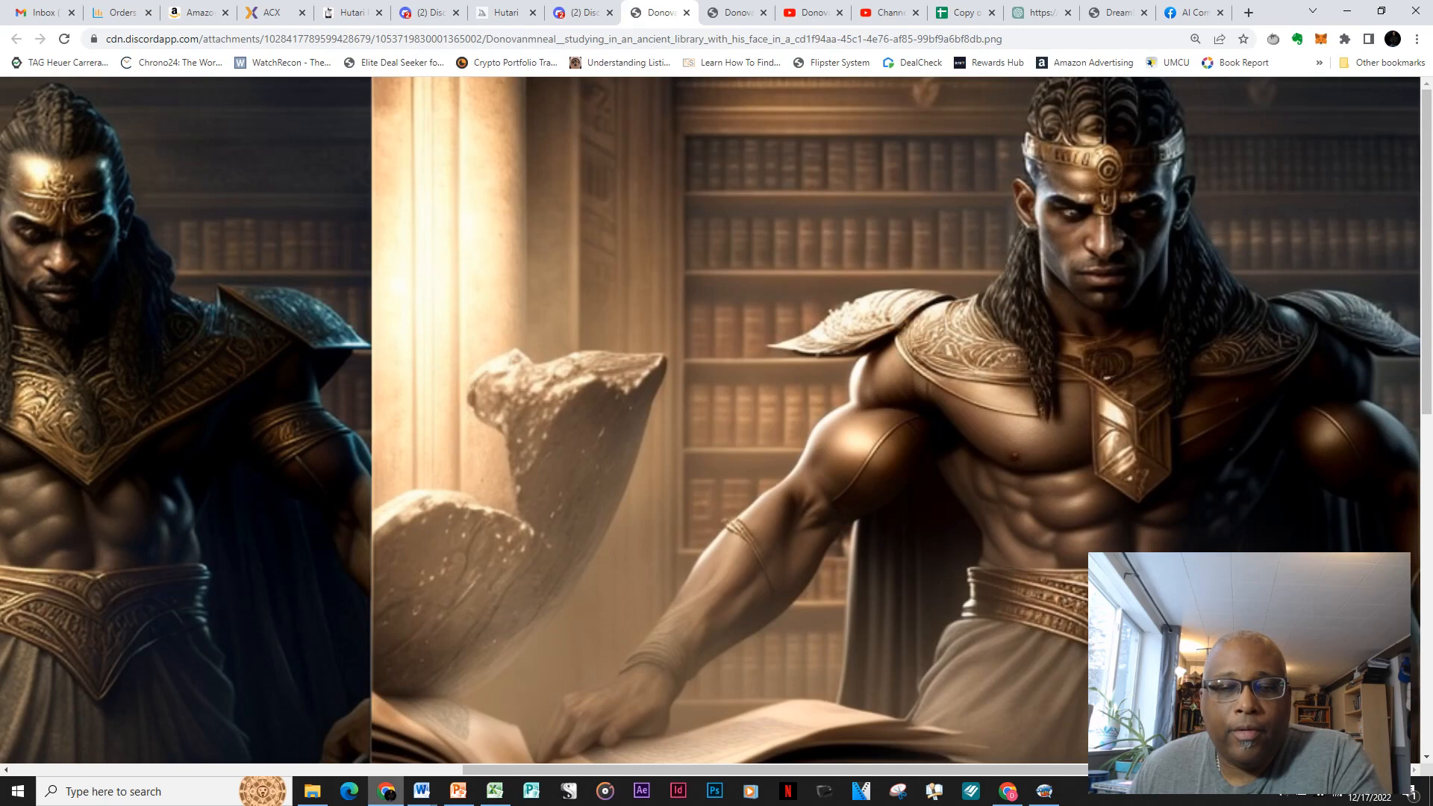
click(386, 791)
click(386, 791)
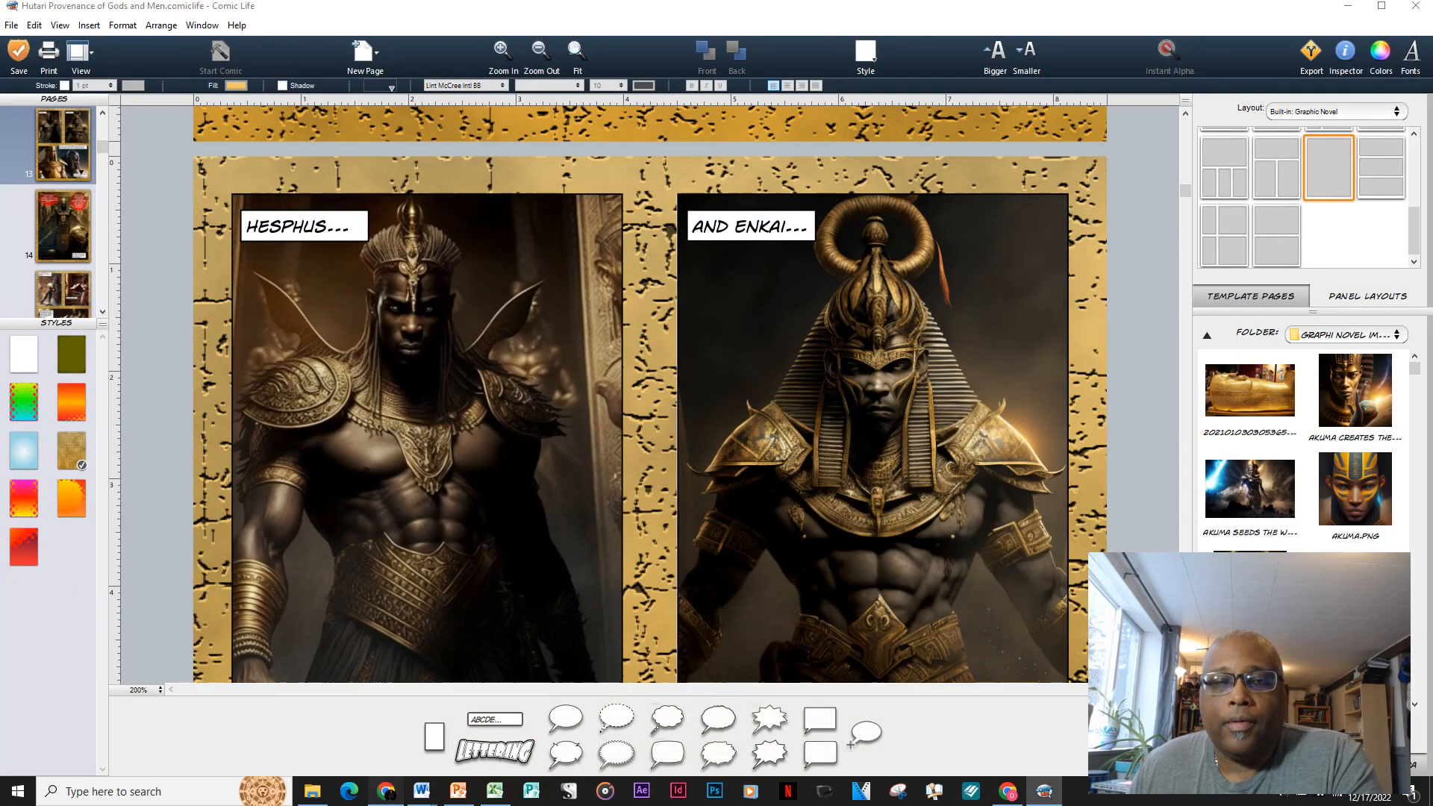
scroll(709, 420, down, 6)
scroll(709, 419, down, 3)
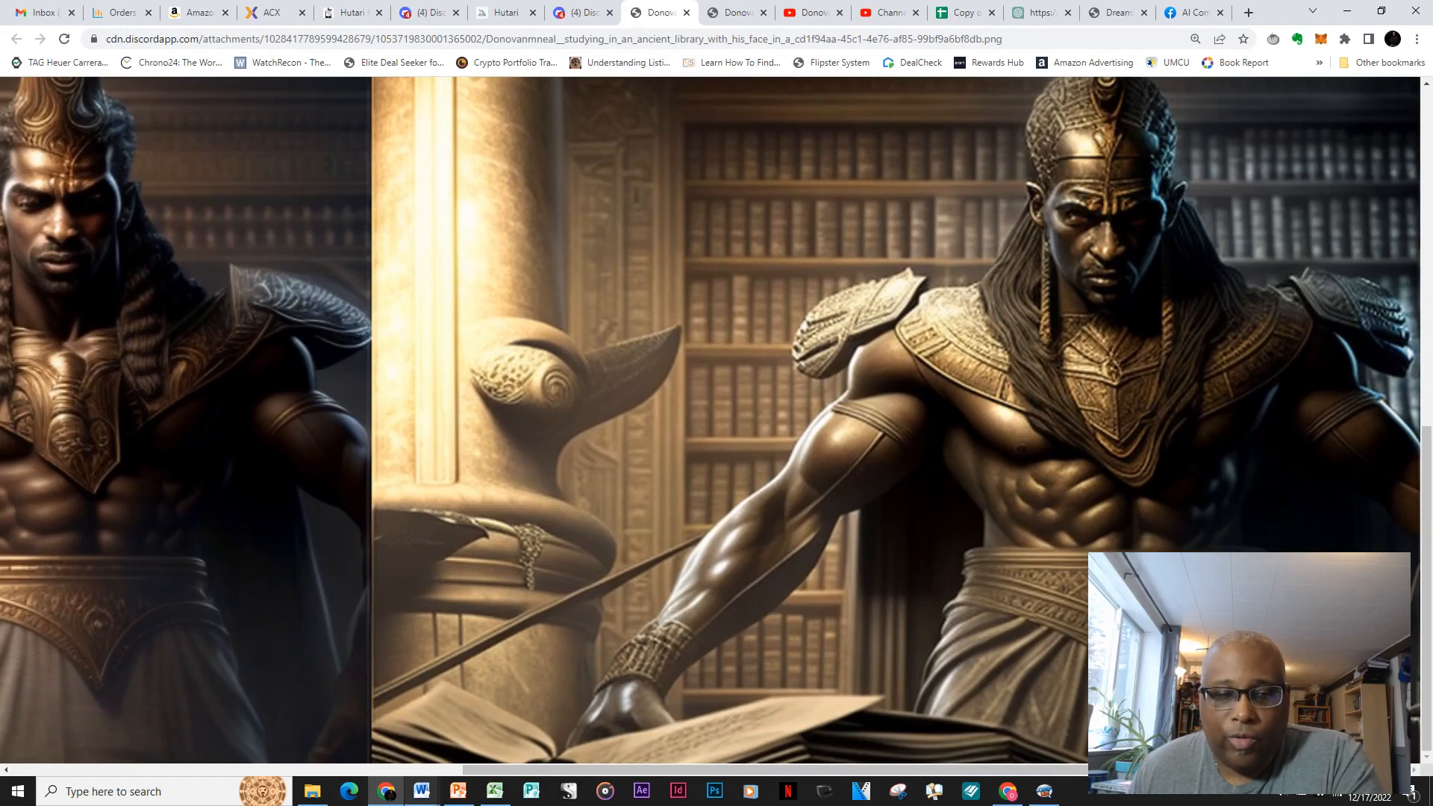
click(386, 791)
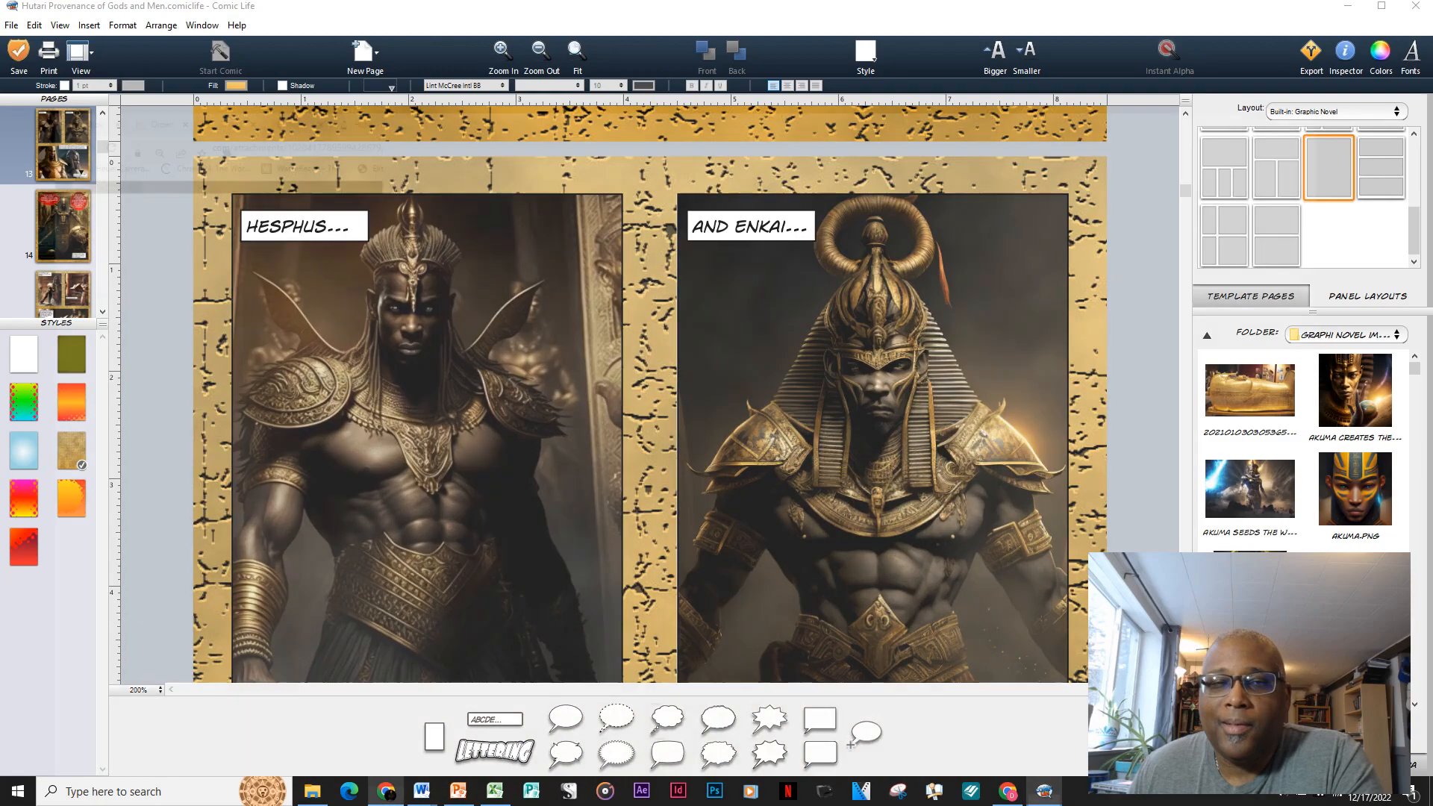
click(386, 791)
click(386, 791)
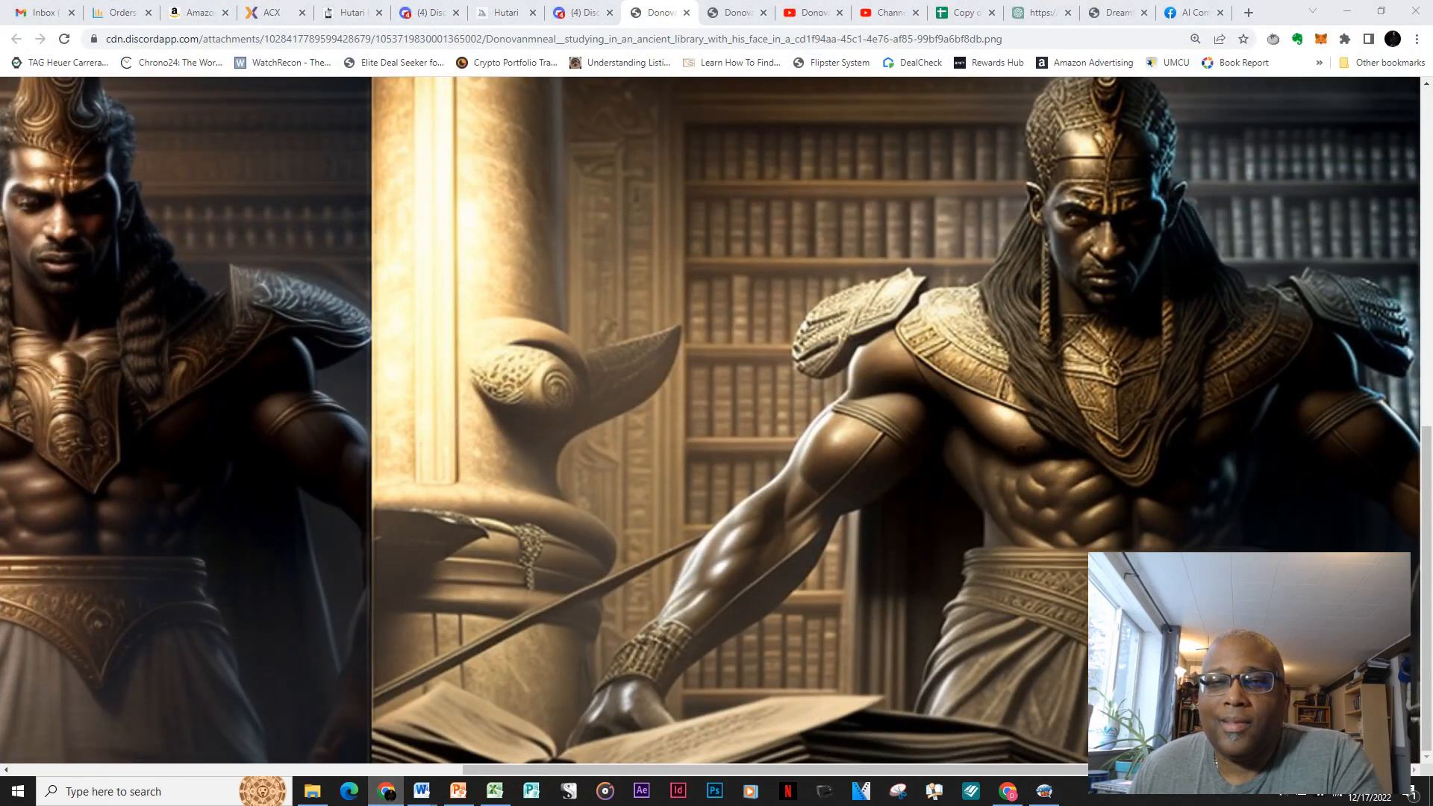
click(385, 791)
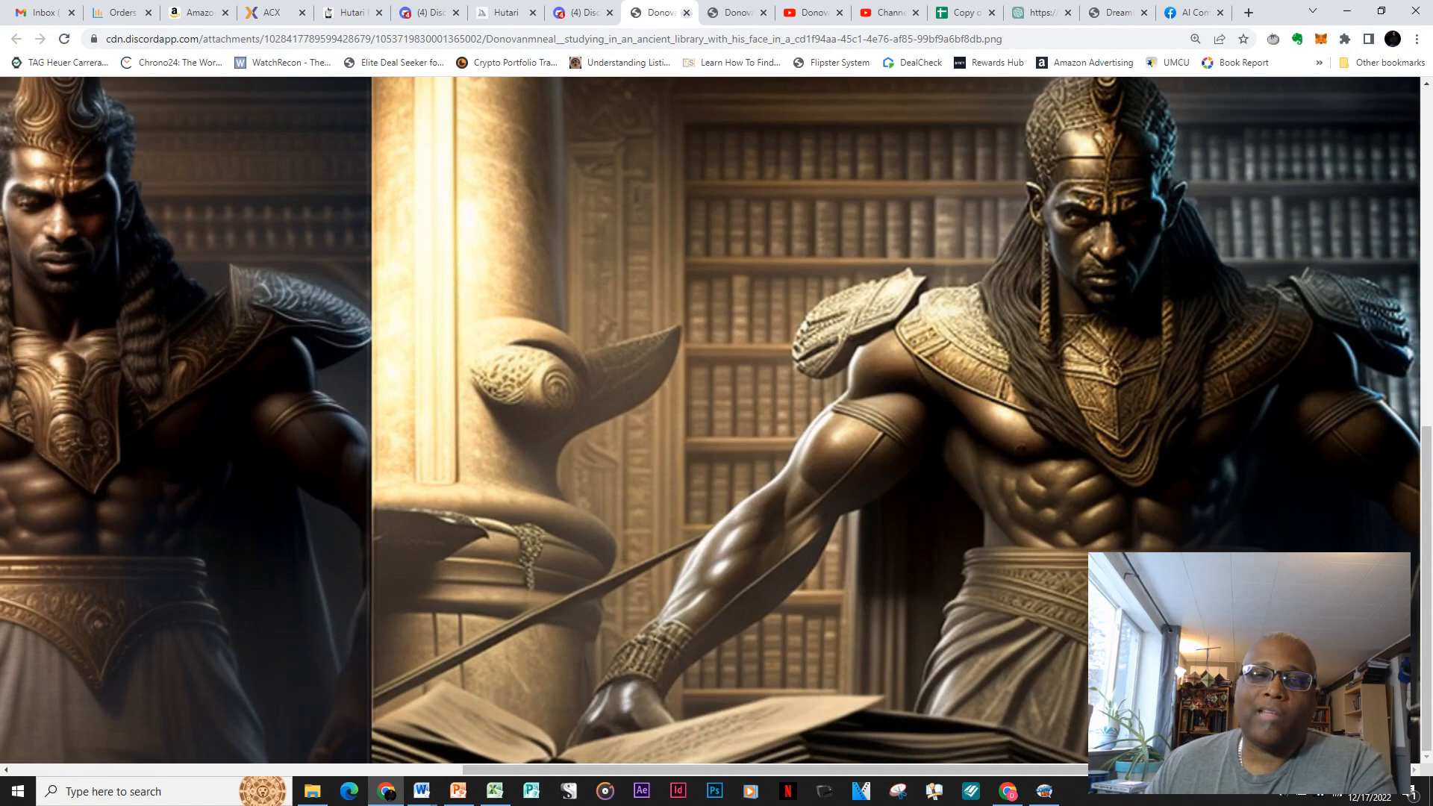
Close the full-size grid tab and the grid preview, and find the upscaled library image in the Midjourney Bot chat.
click(686, 12)
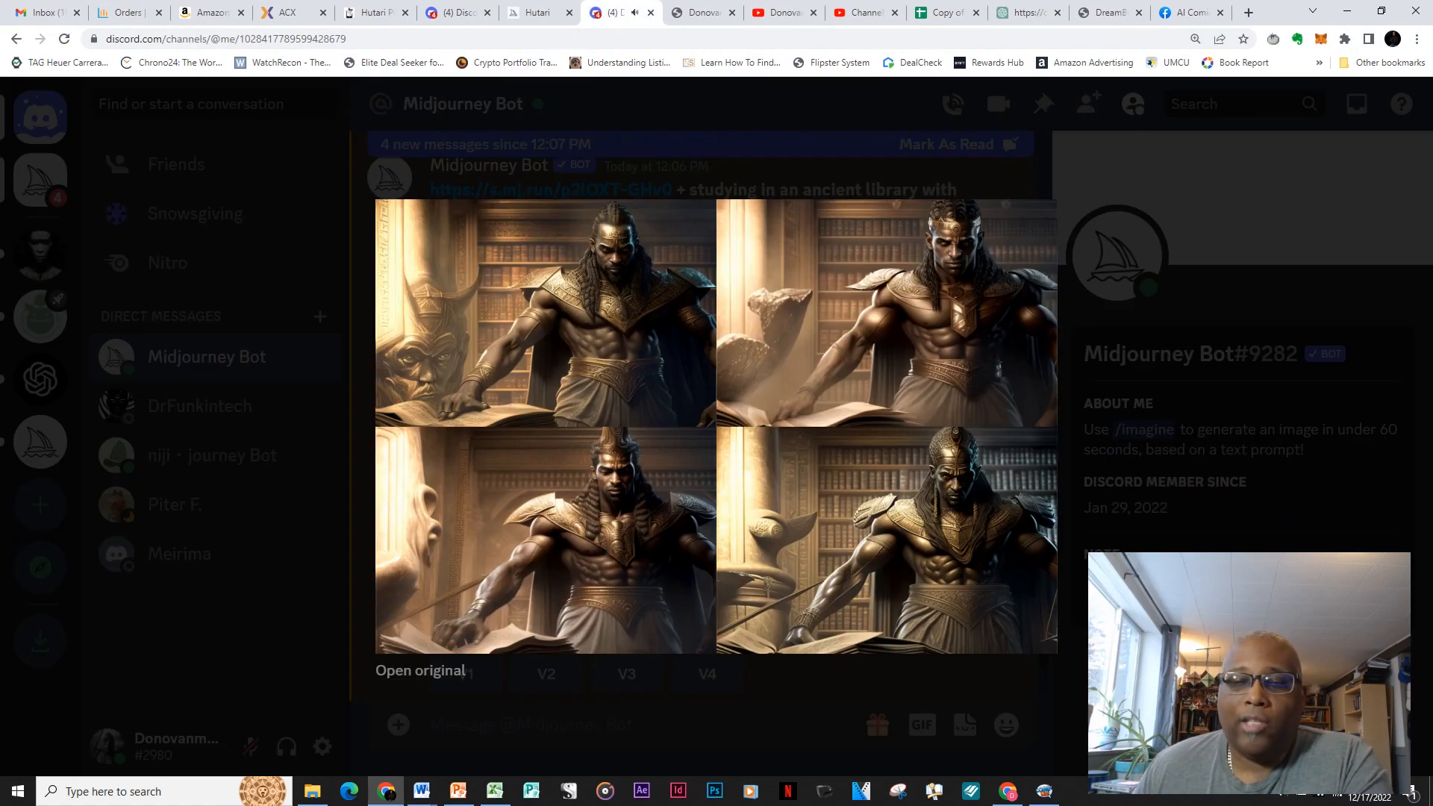
key(Escape)
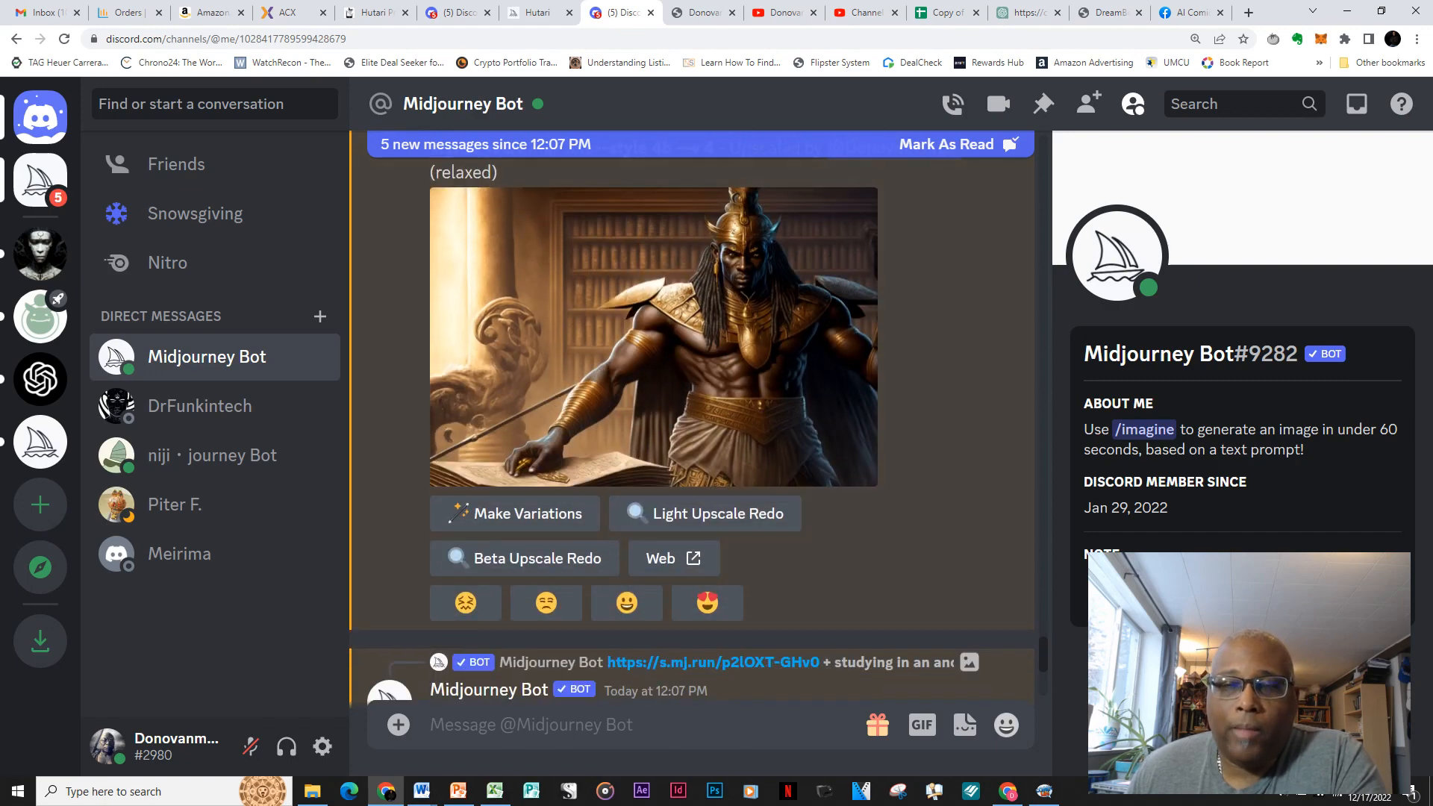
scroll(692, 418, up, 1)
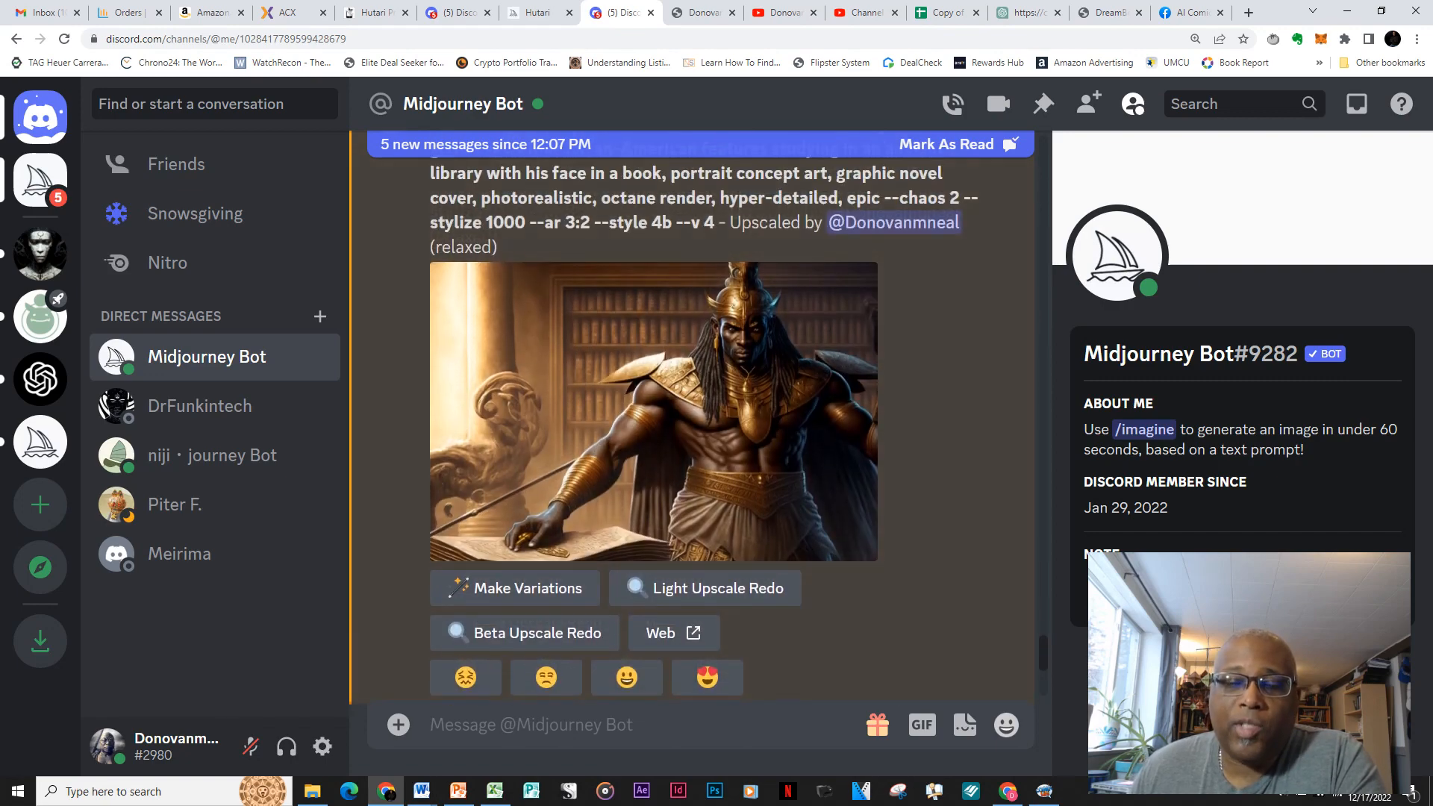
Open the original of the upscaled library image in the browser and examine the figure's face, helmet and armour.
click(654, 412)
click(420, 670)
drag(462, 769, 871, 769)
scroll(709, 418, right, 1)
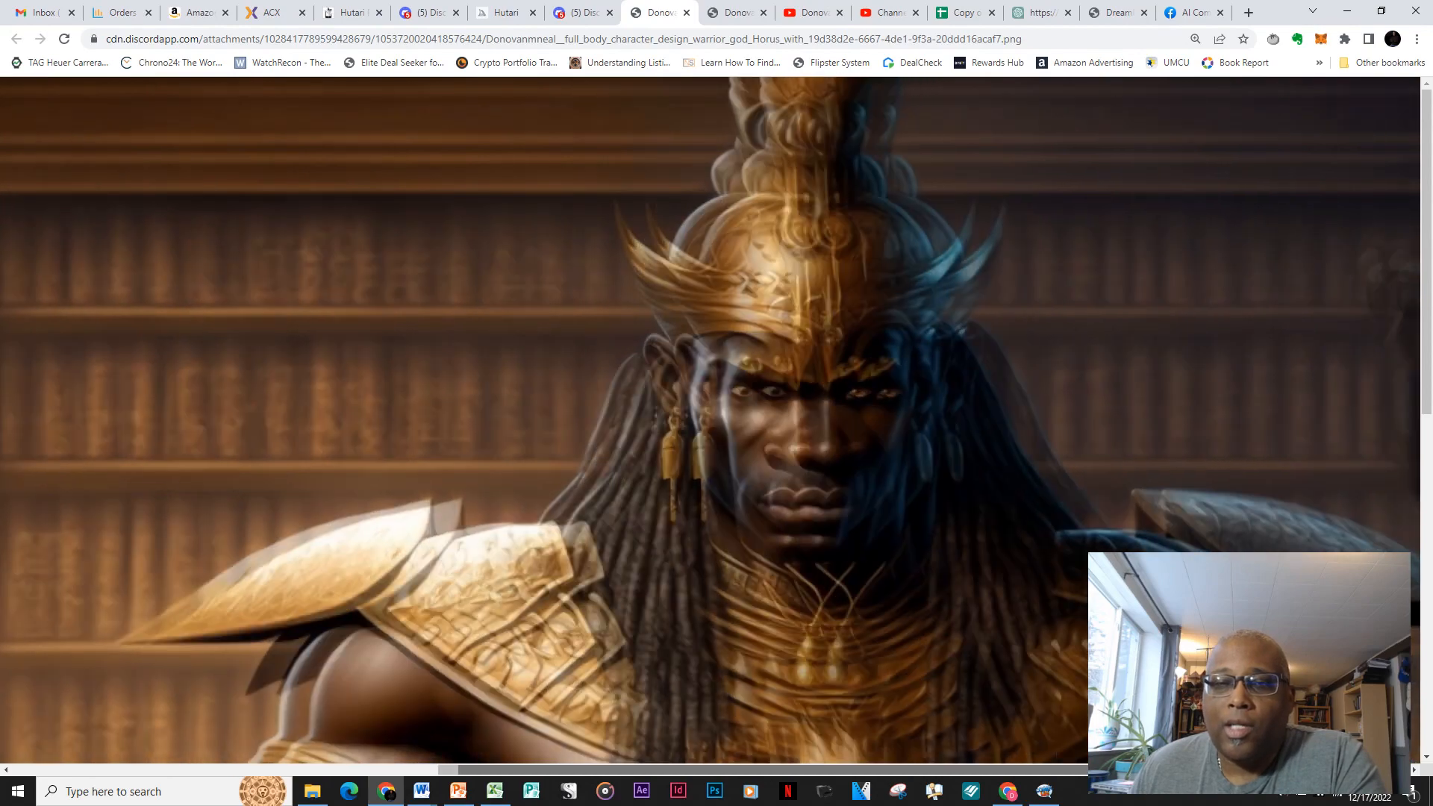
scroll(709, 418, down, 5)
scroll(709, 418, up, 6)
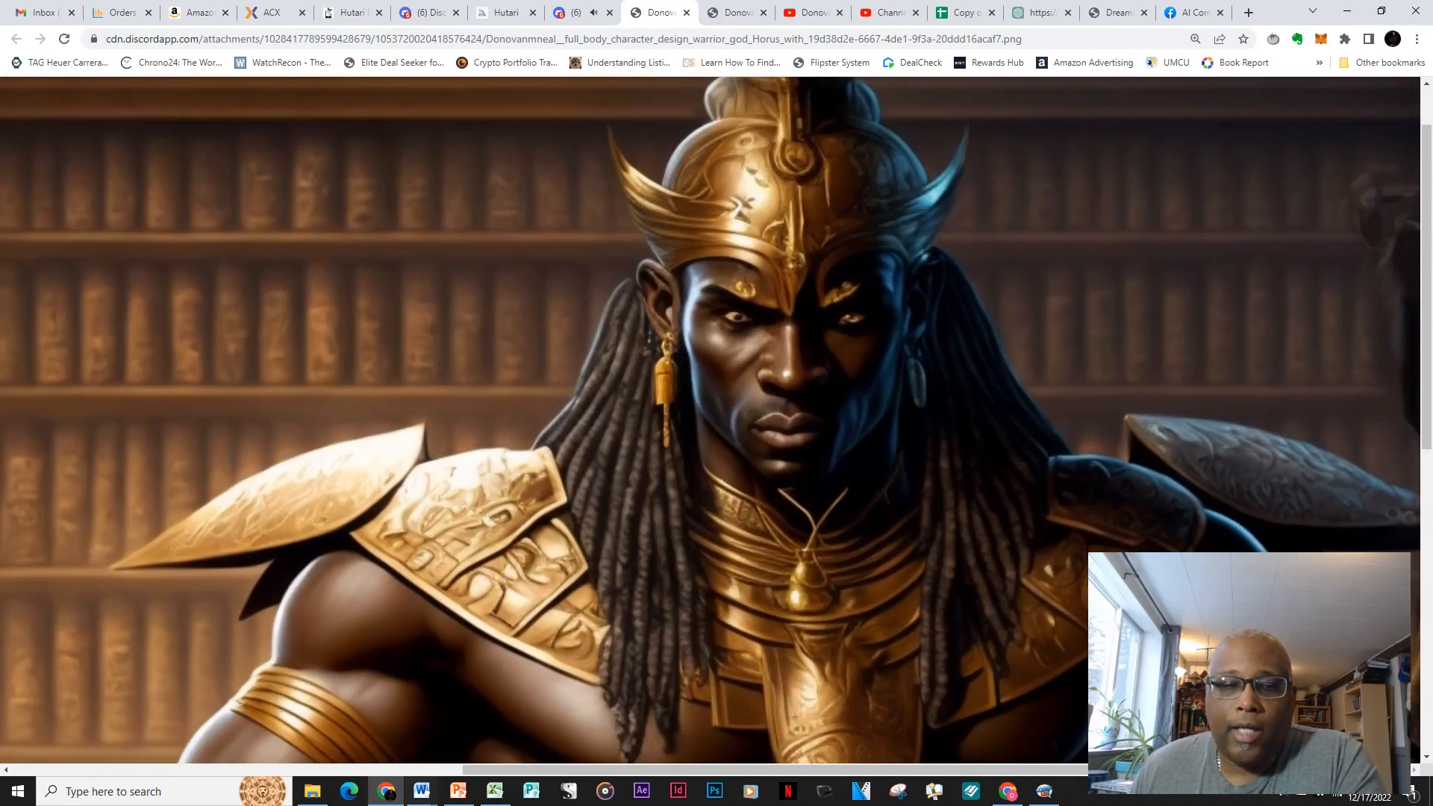
Compare the upscaled figure with the Hesphus and Enkai panels in Comic Life, and close the full-size image tab.
click(386, 791)
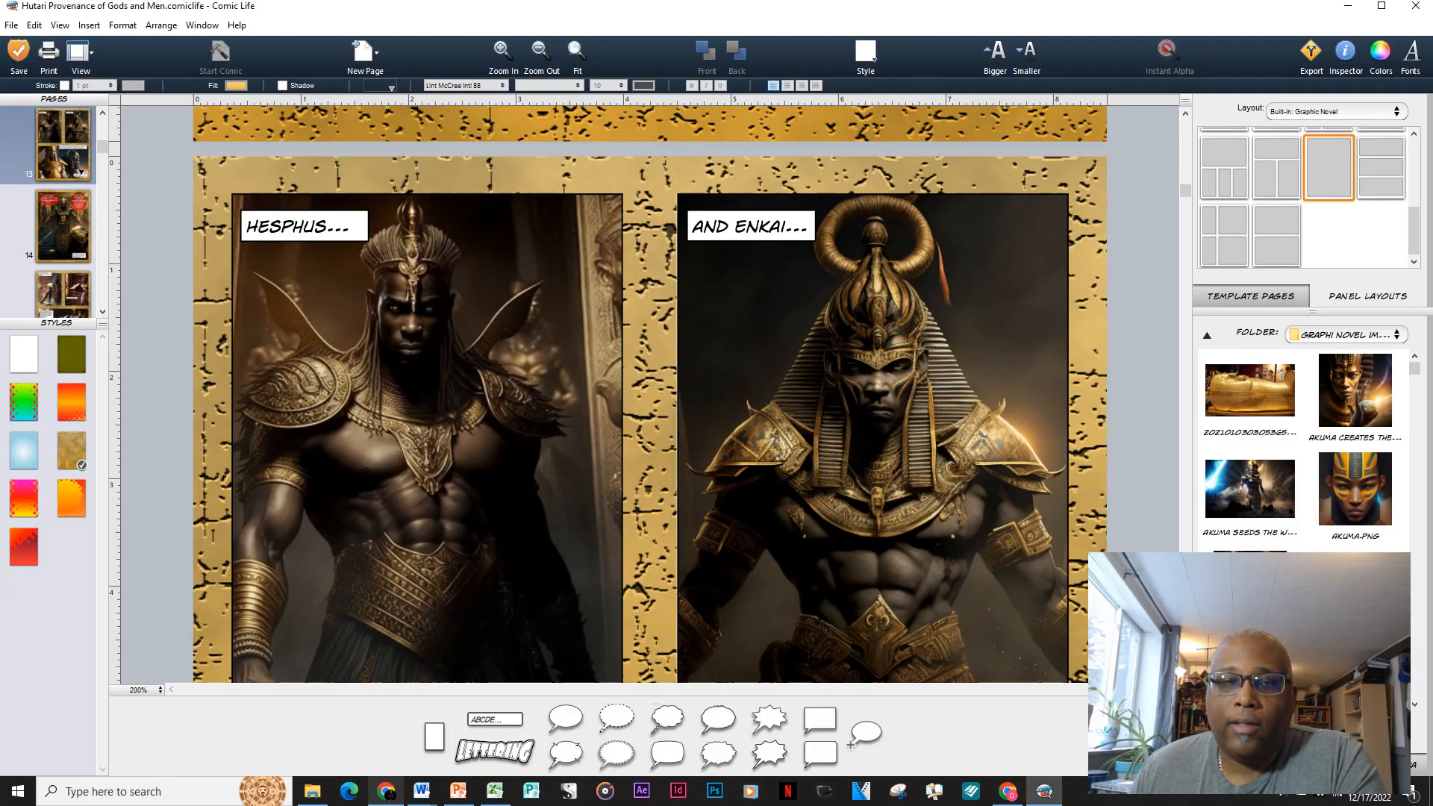
click(386, 791)
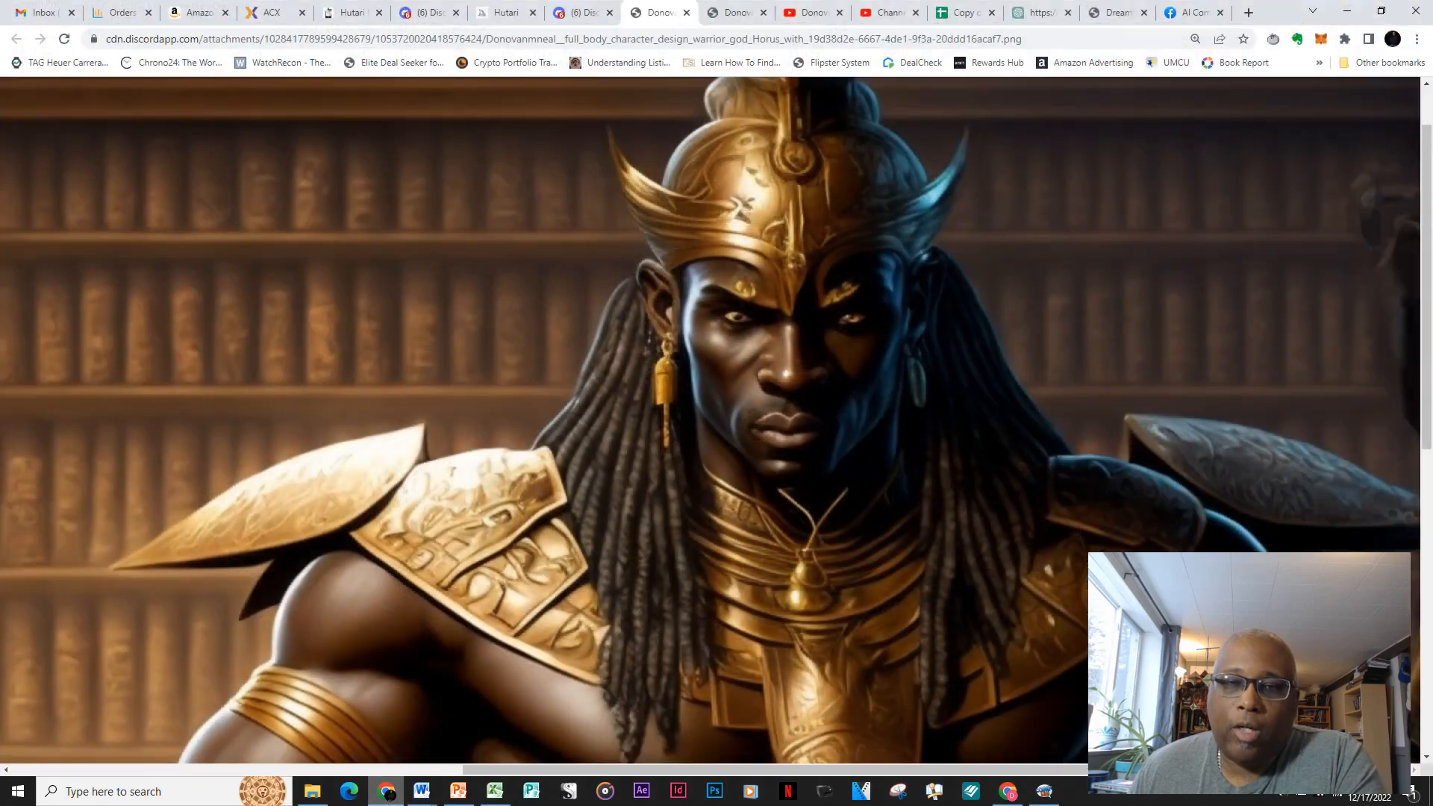
click(386, 791)
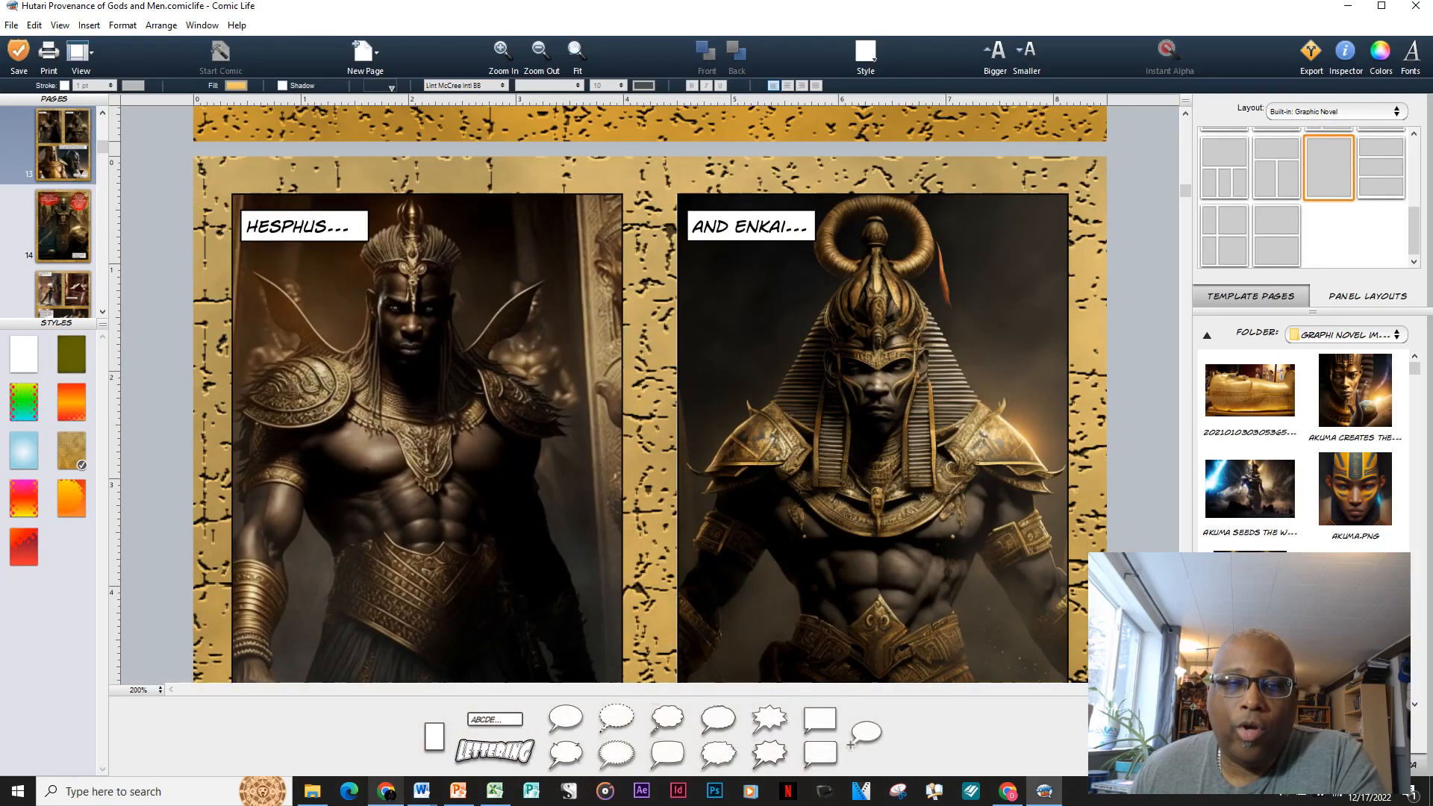
click(386, 791)
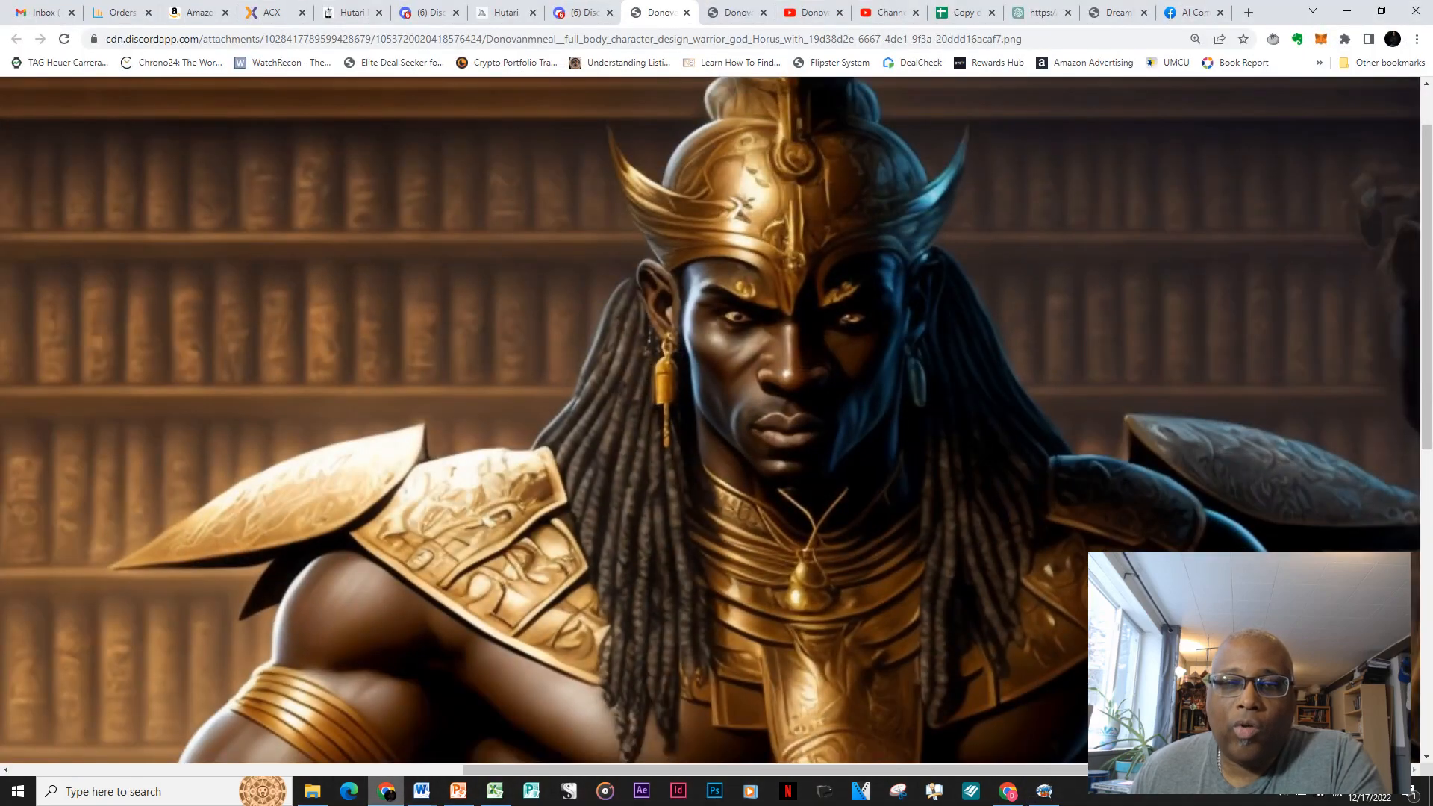
click(386, 791)
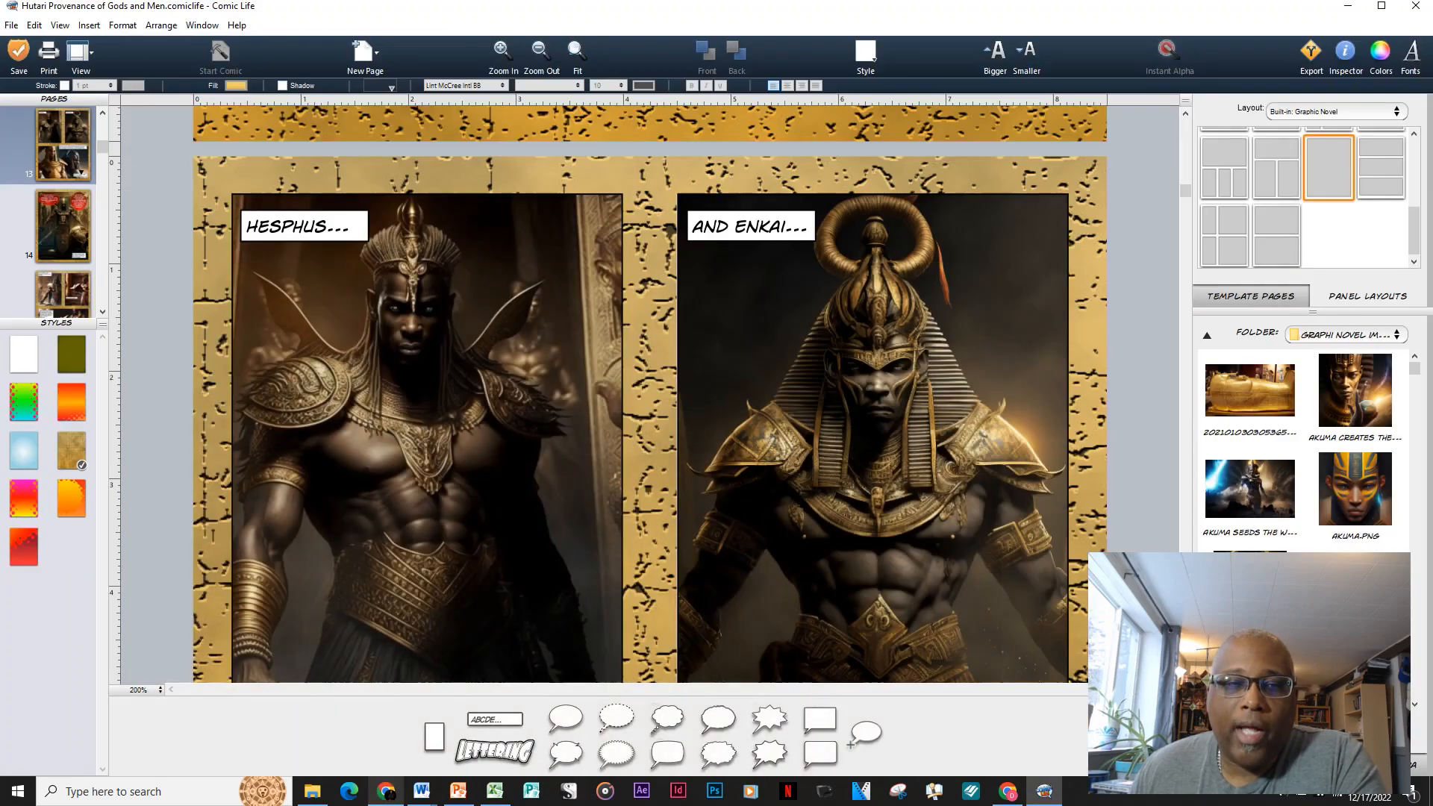
click(386, 791)
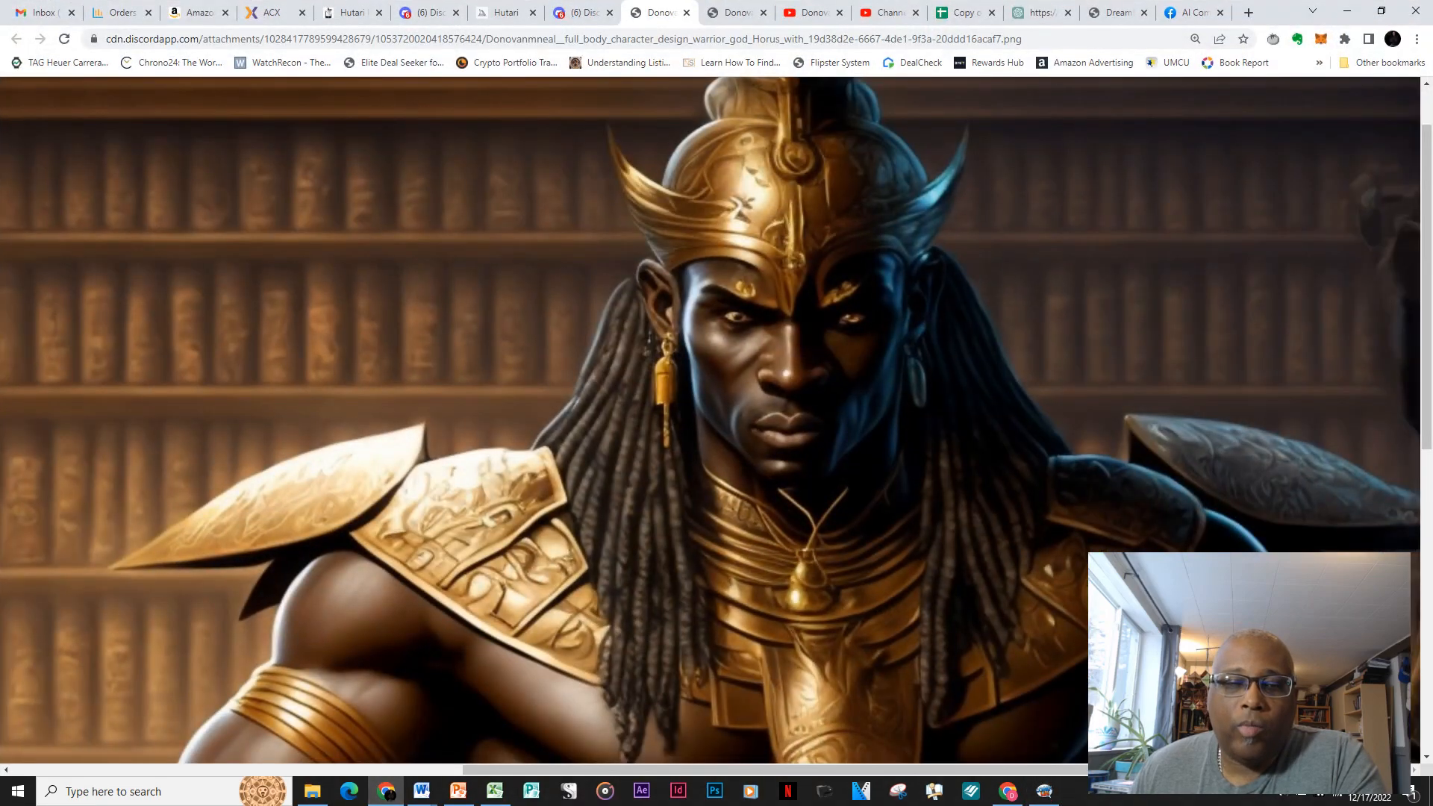
click(386, 791)
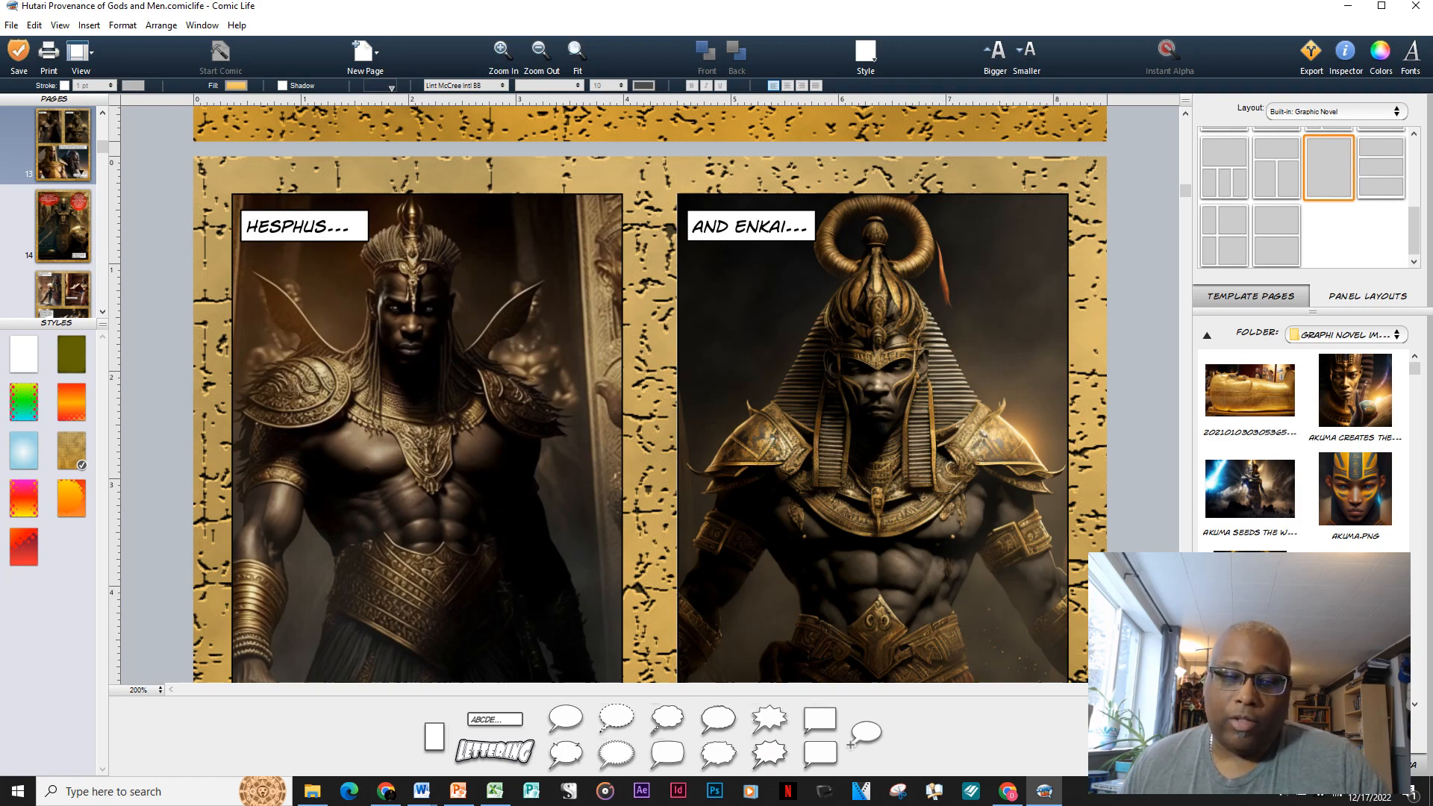
click(386, 791)
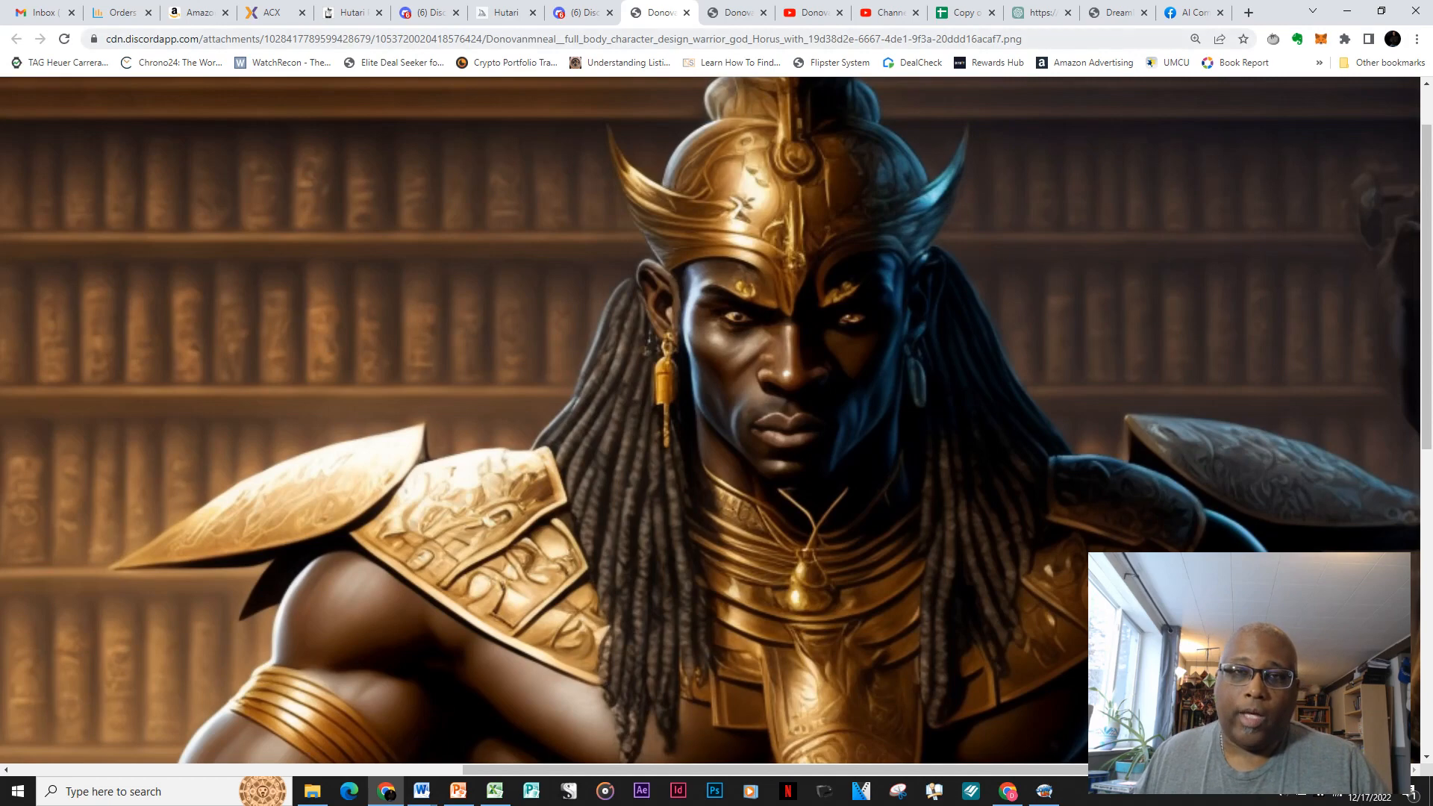
click(687, 12)
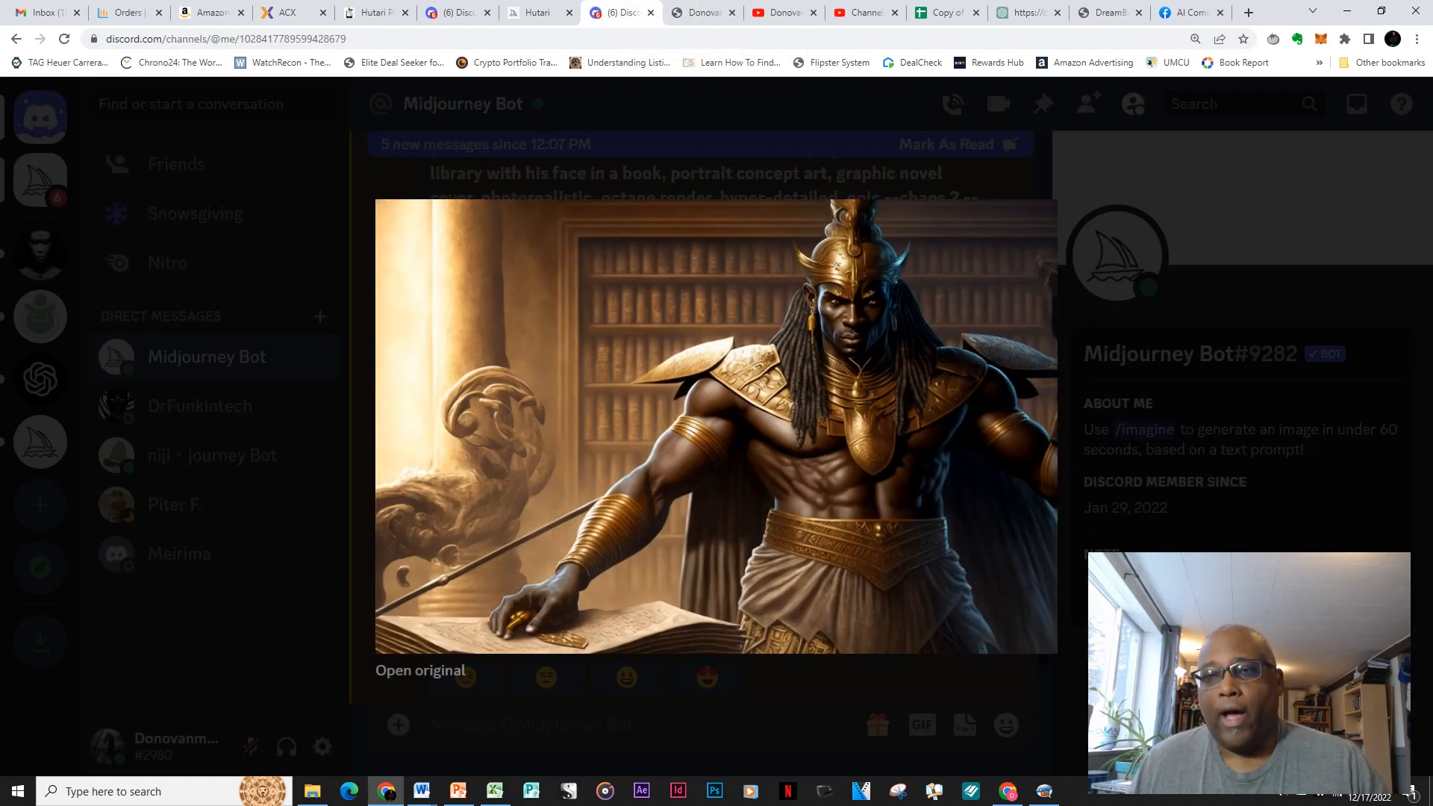
Close the upscaled image preview and review the full Hesphus and Enkai panels in Comic Life.
key(Escape)
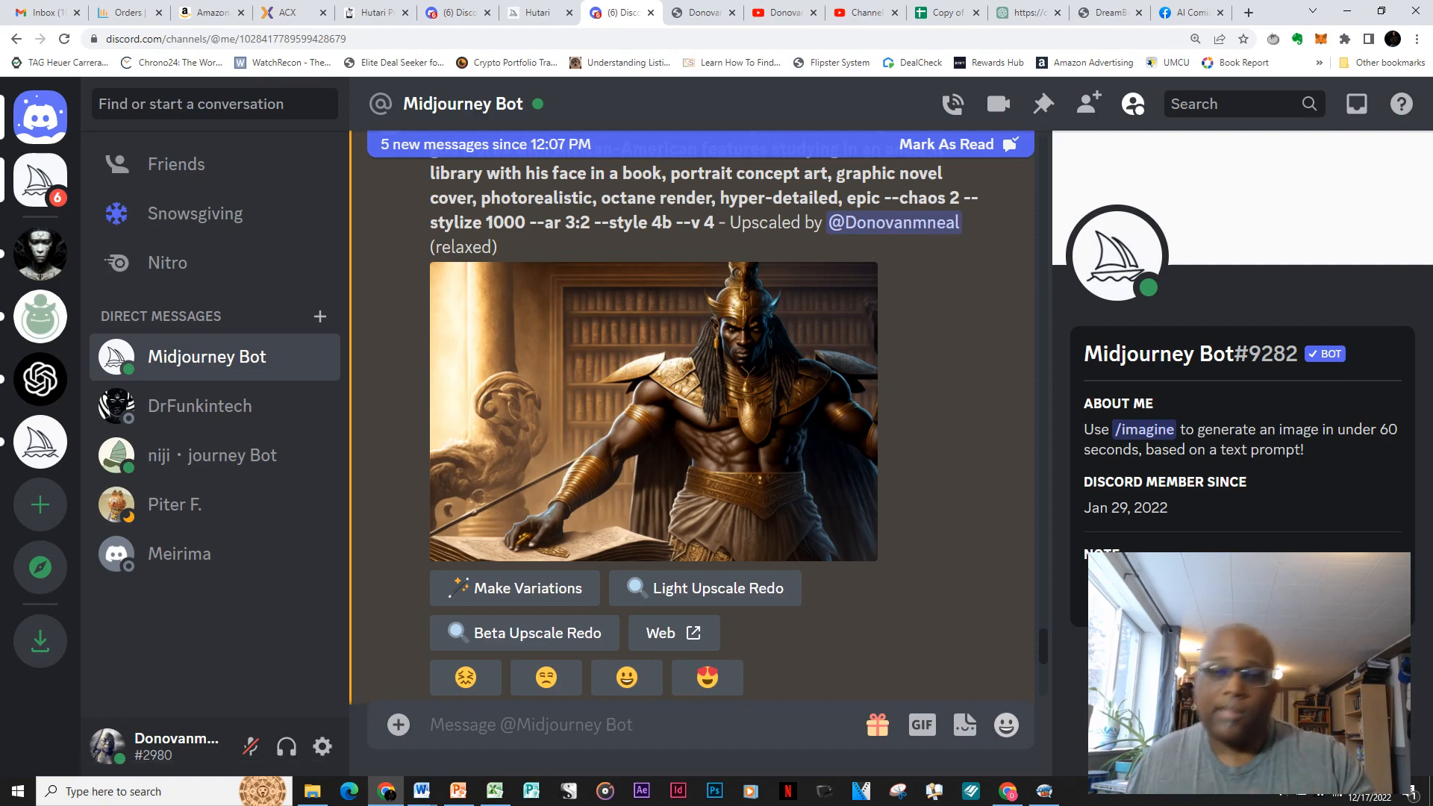
click(1044, 791)
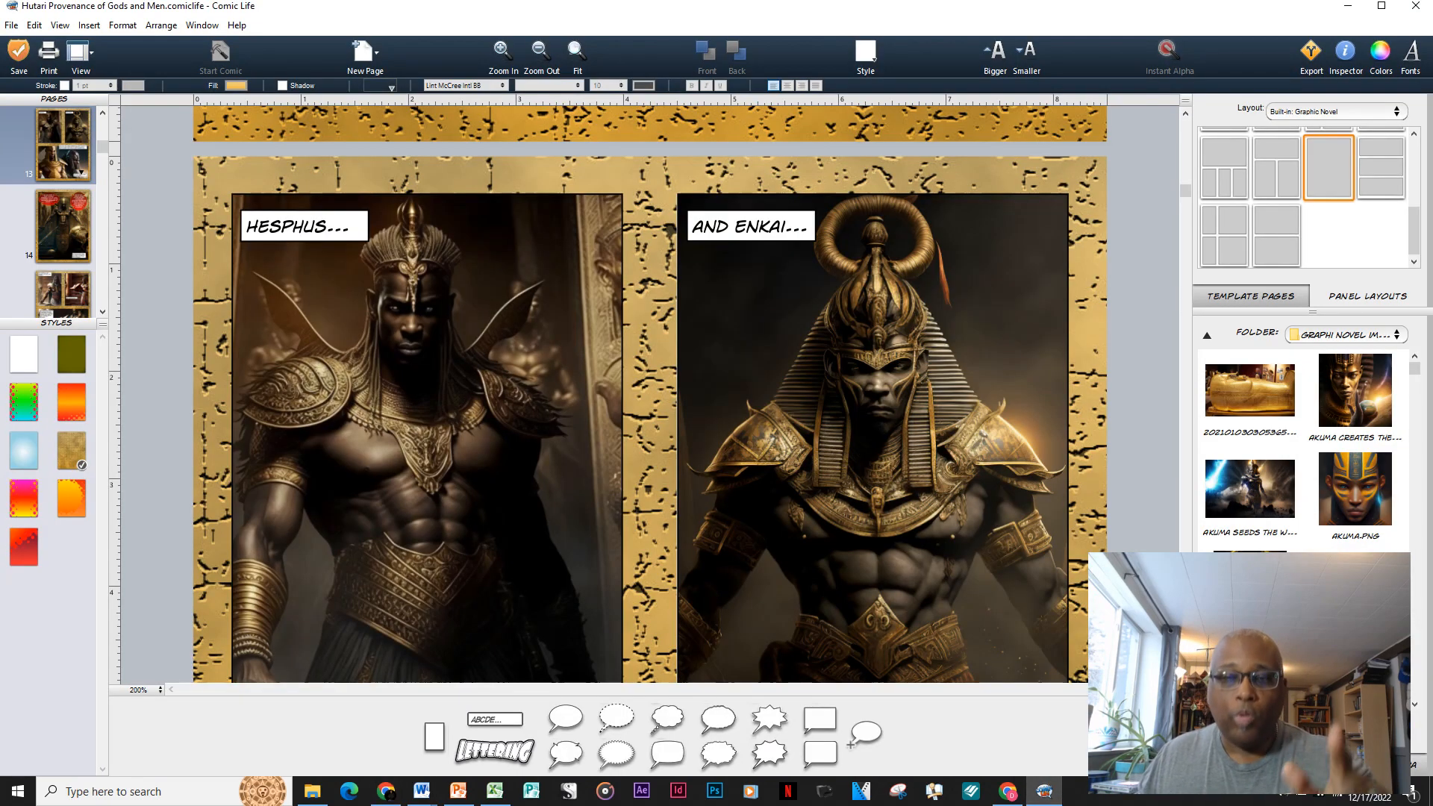
scroll(649, 396, down, 1)
scroll(649, 396, down, 5)
scroll(649, 395, up, 4)
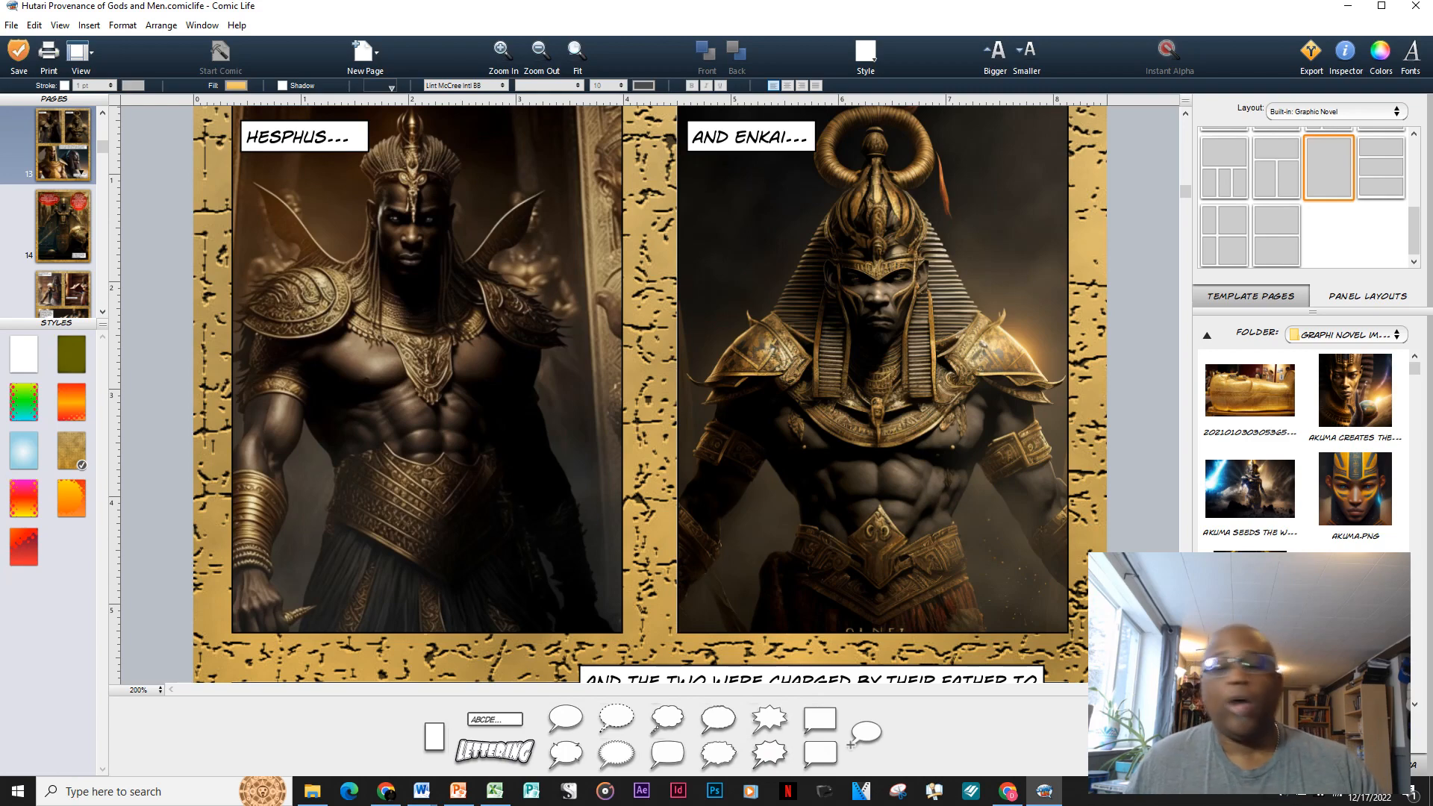
Return to the Midjourney Bot chat in the browser and find the upscaled image of the bespectacled figure studying in an ancient library.
click(386, 791)
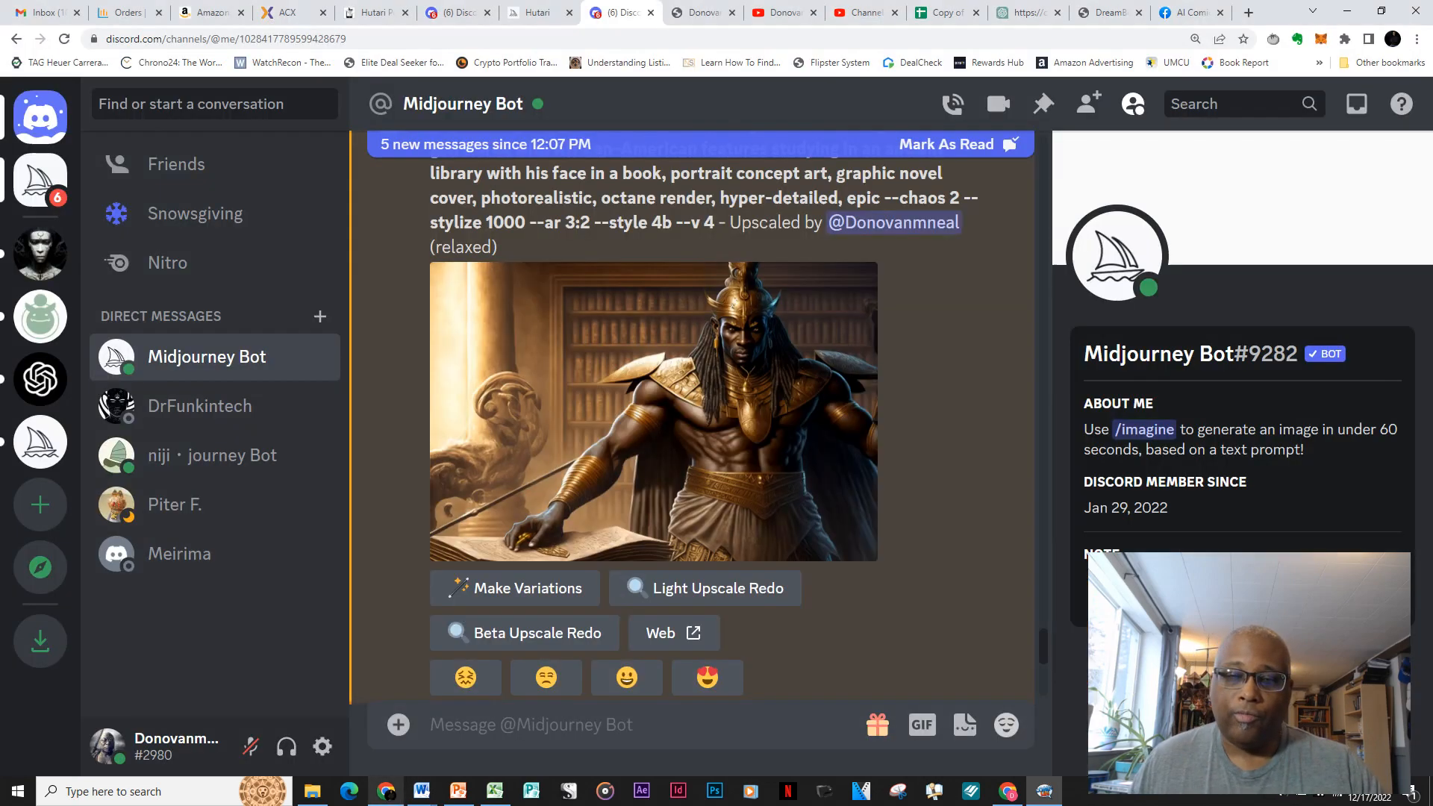
scroll(701, 417, up, 2)
scroll(700, 418, down, 1)
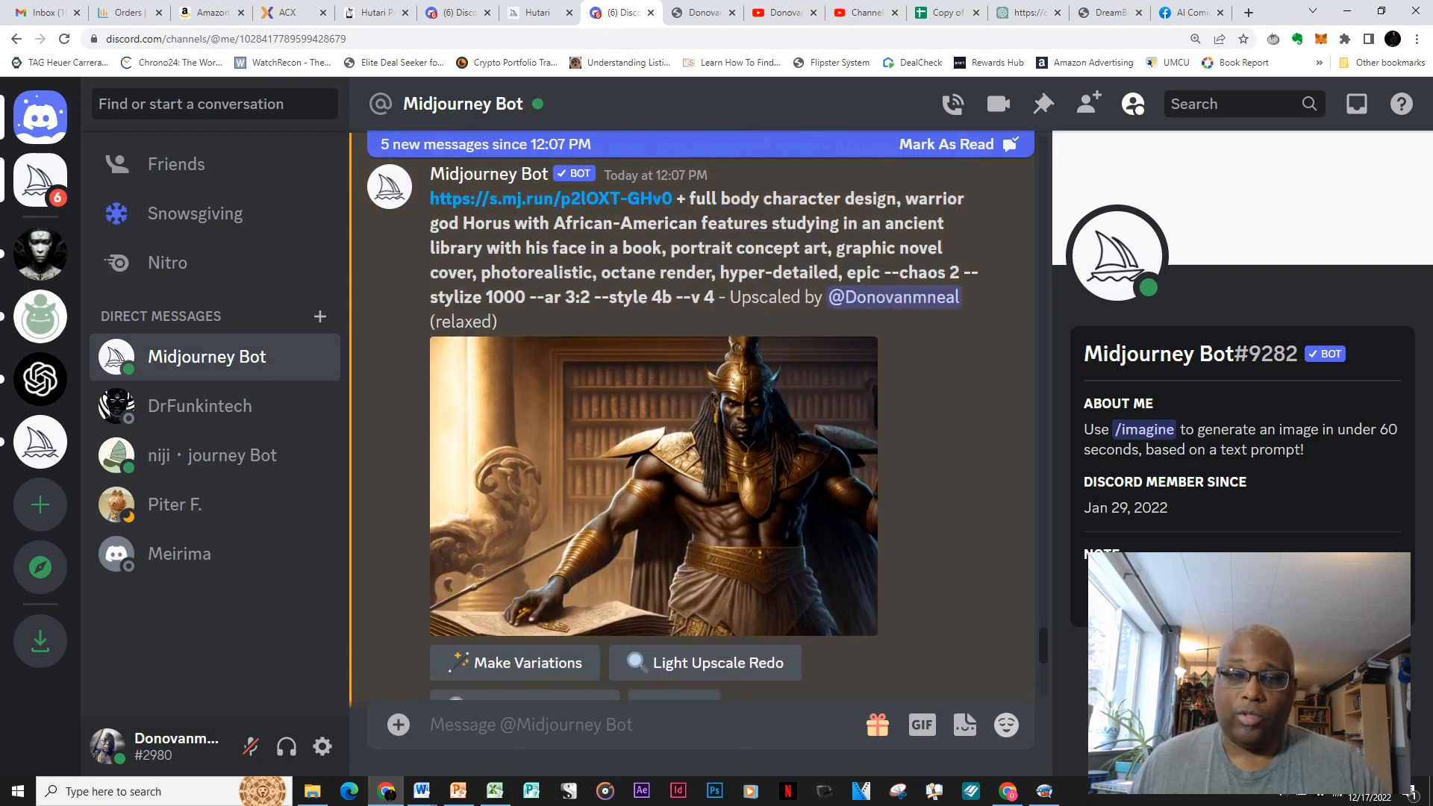
scroll(692, 430, down, 5)
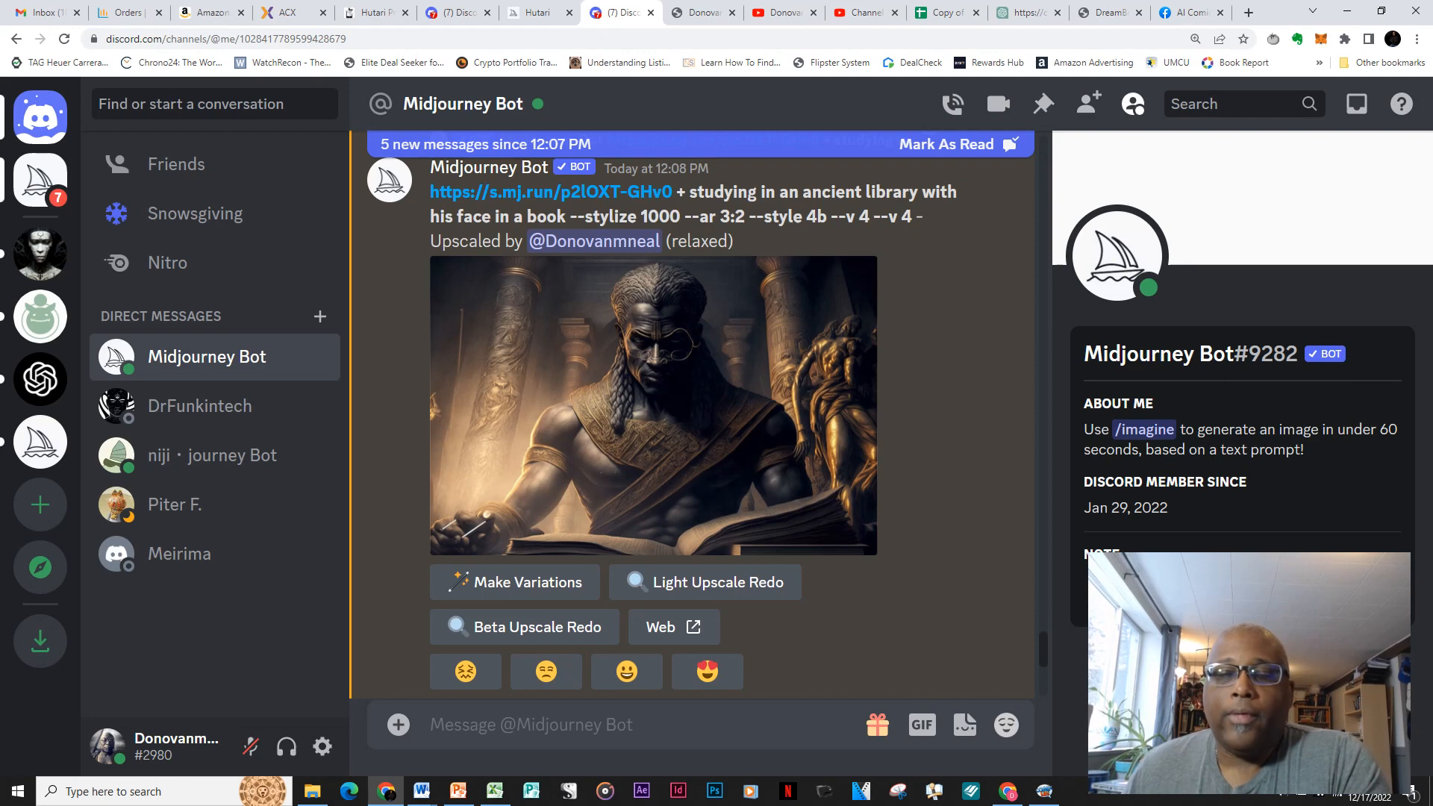
scroll(691, 429, up, 1)
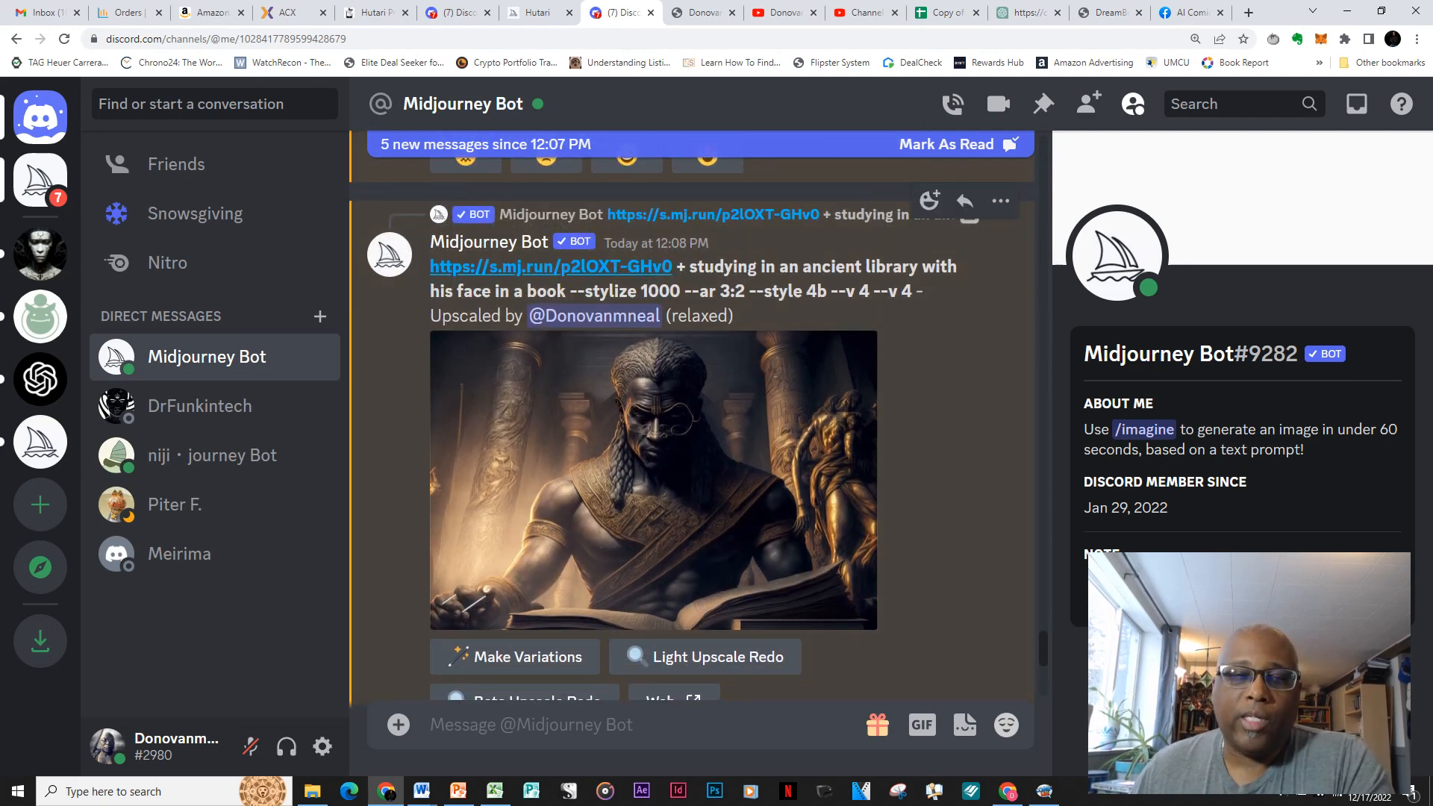
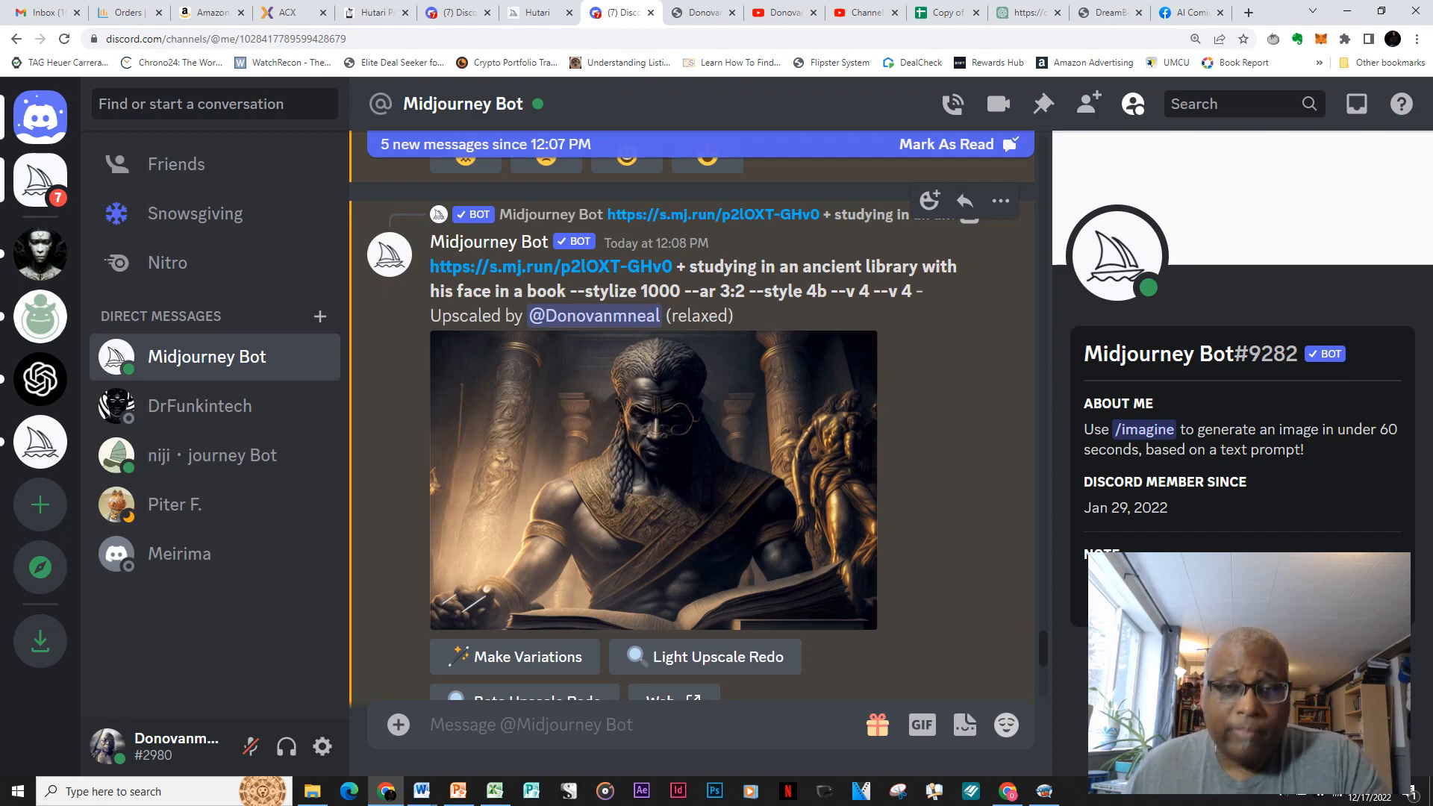
scroll(693, 478, down, 8)
scroll(693, 478, up, 7)
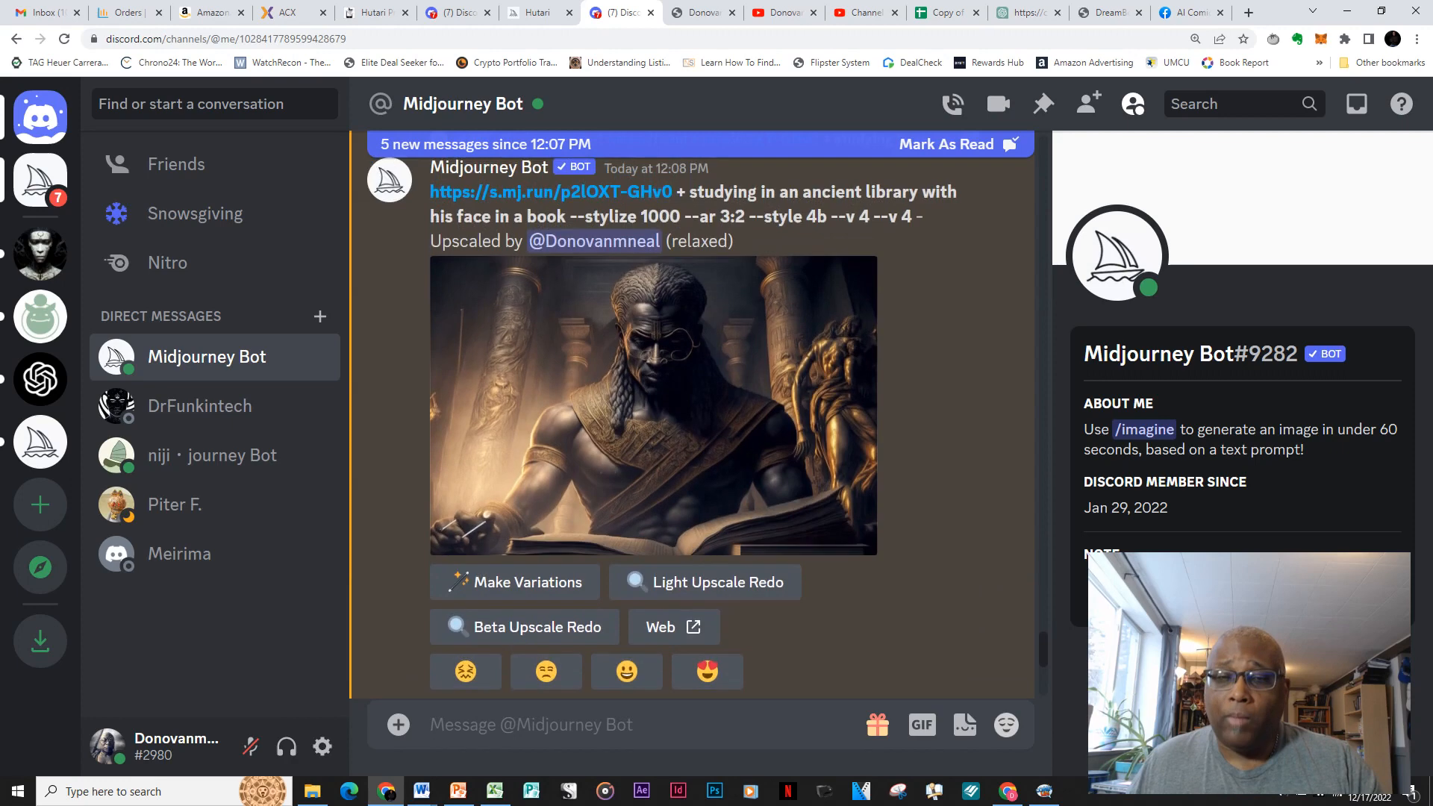
scroll(693, 426, up, 1)
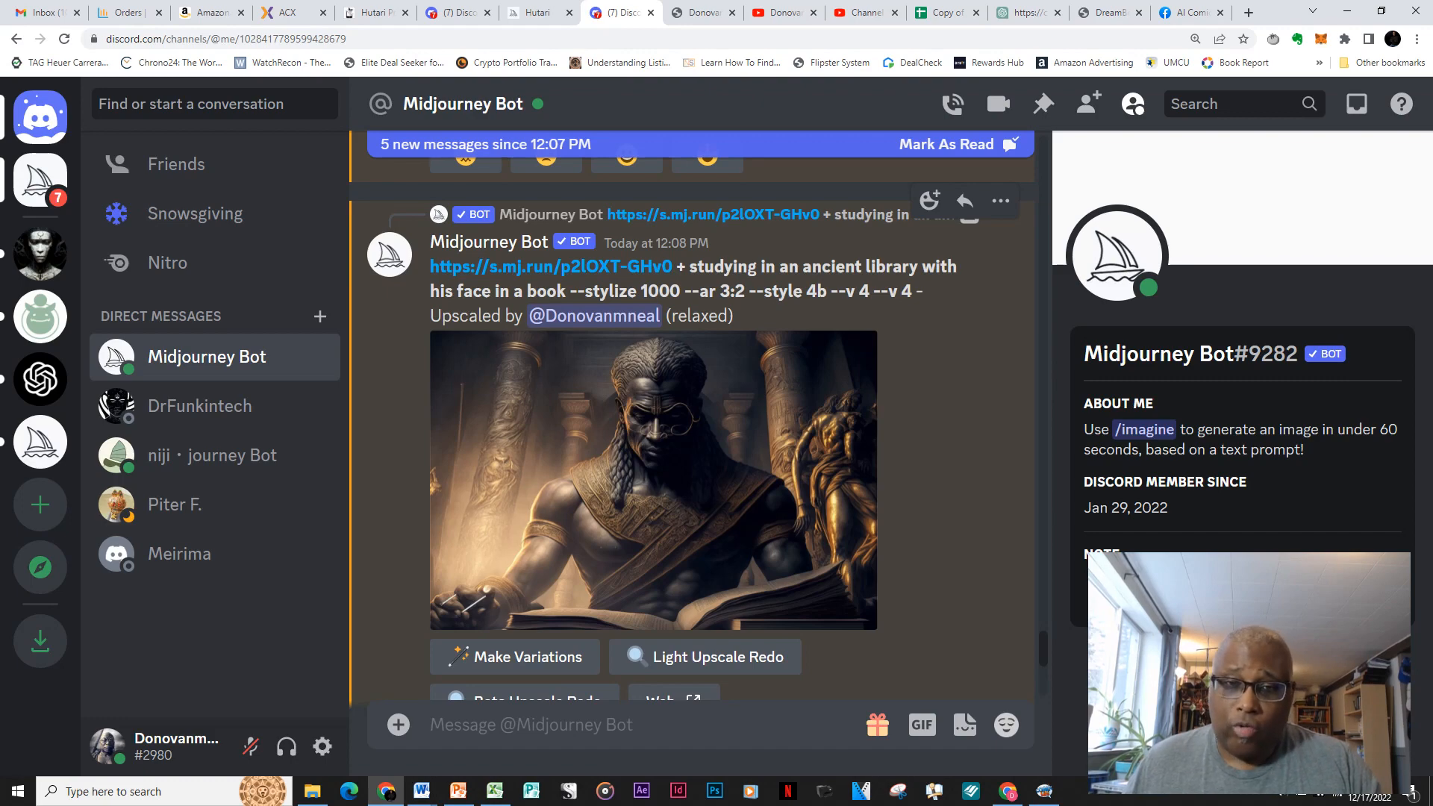
Open the original of the bespectacled figure's image in the browser and examine the face, glasses, braids and ornate sash.
click(653, 478)
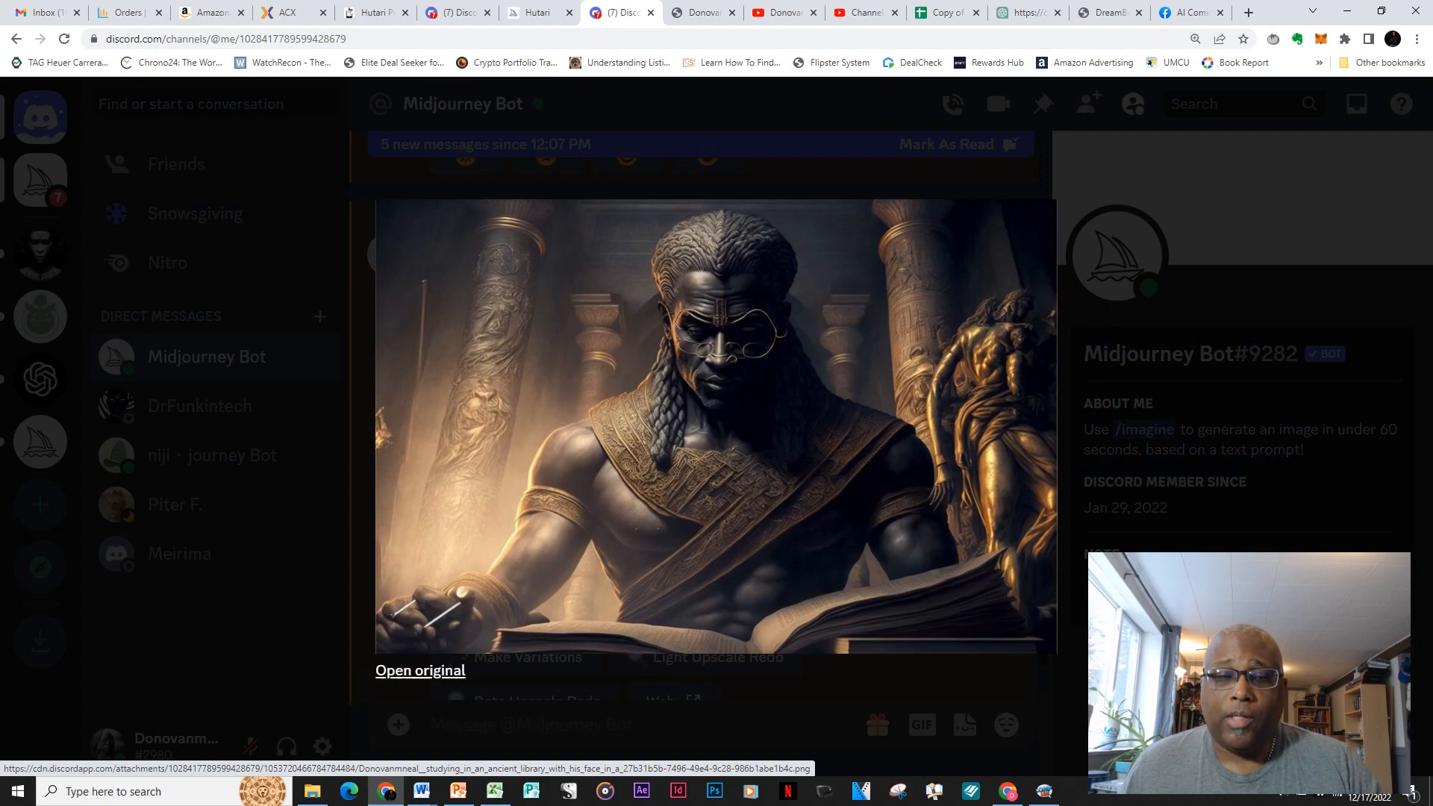
click(420, 671)
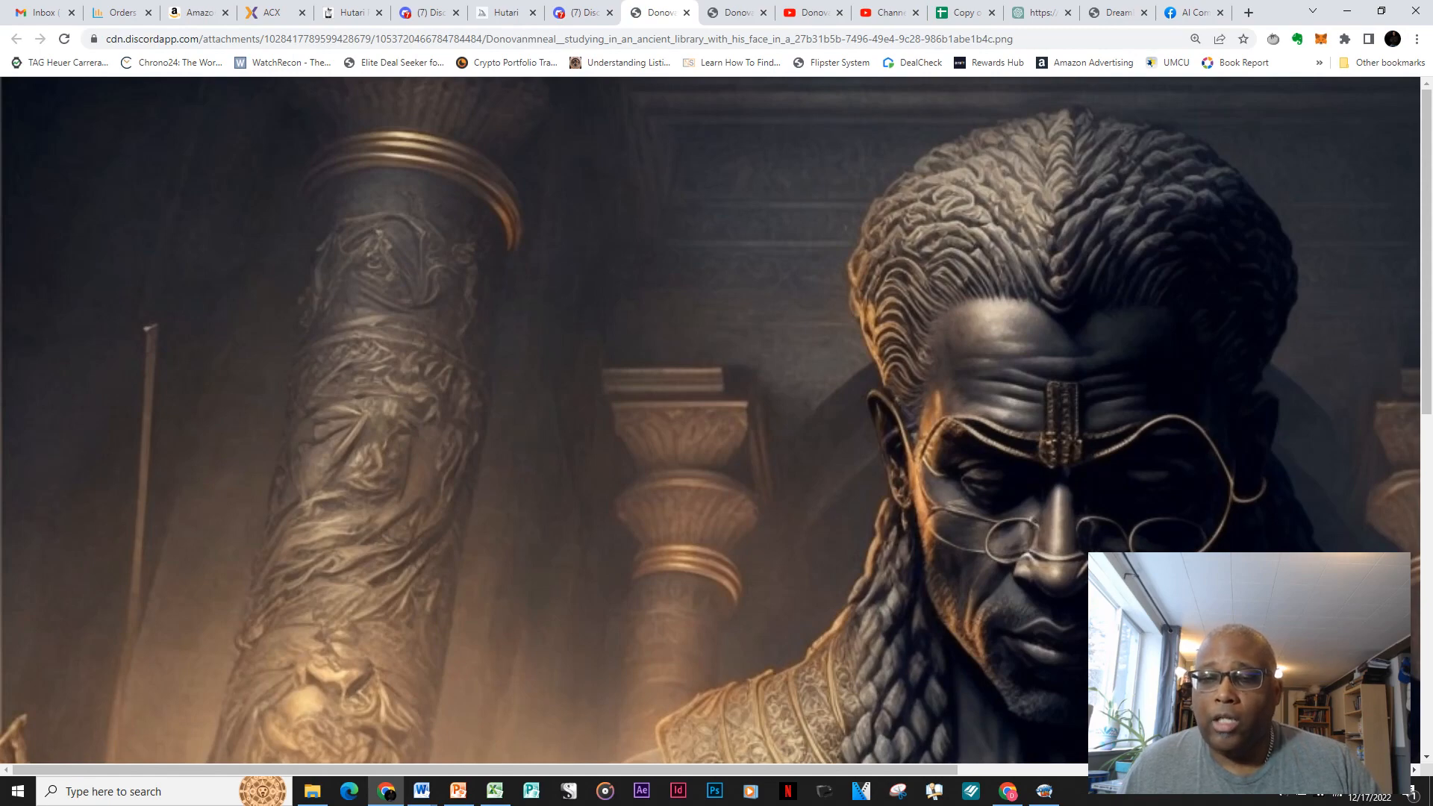
drag(523, 770, 804, 770)
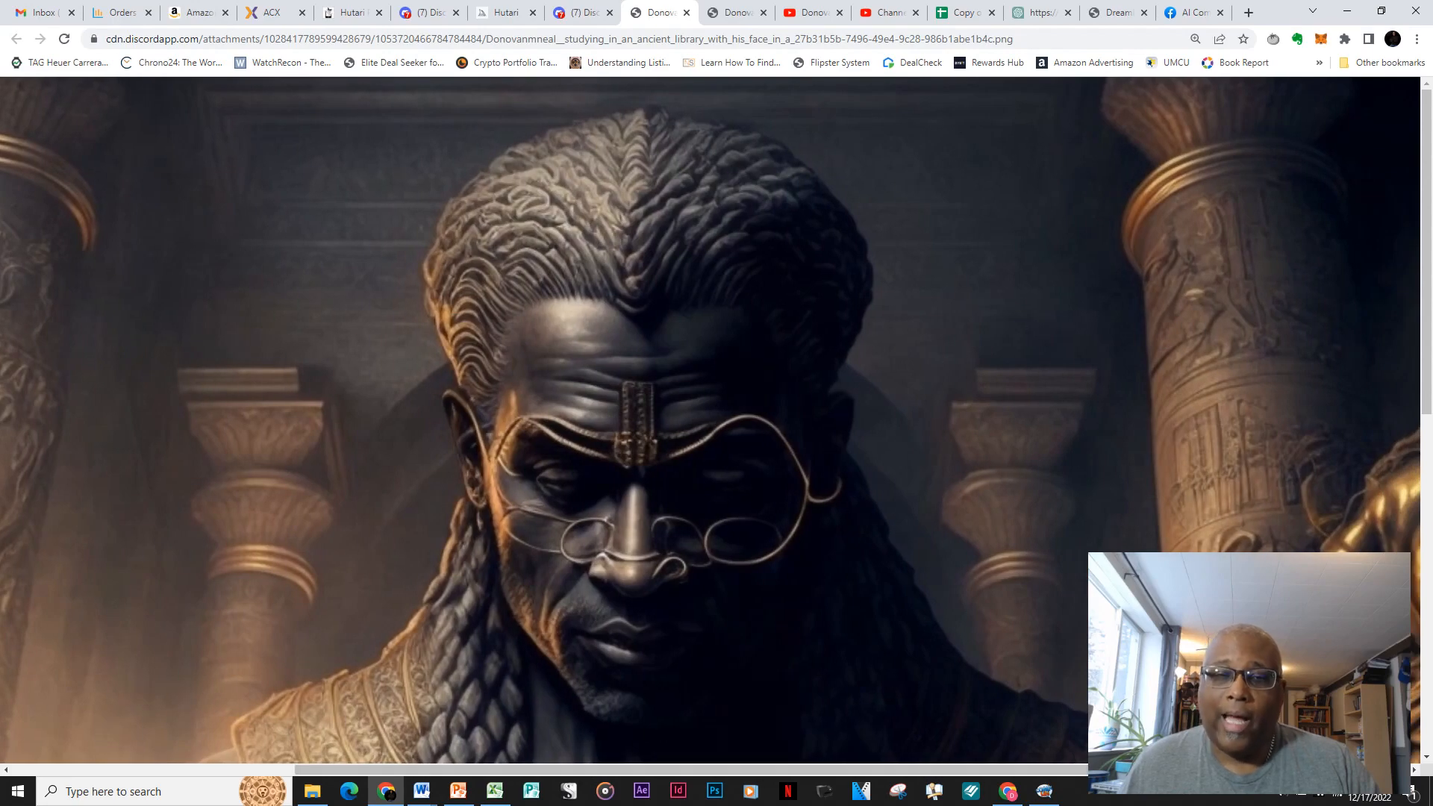
scroll(716, 418, down, 10)
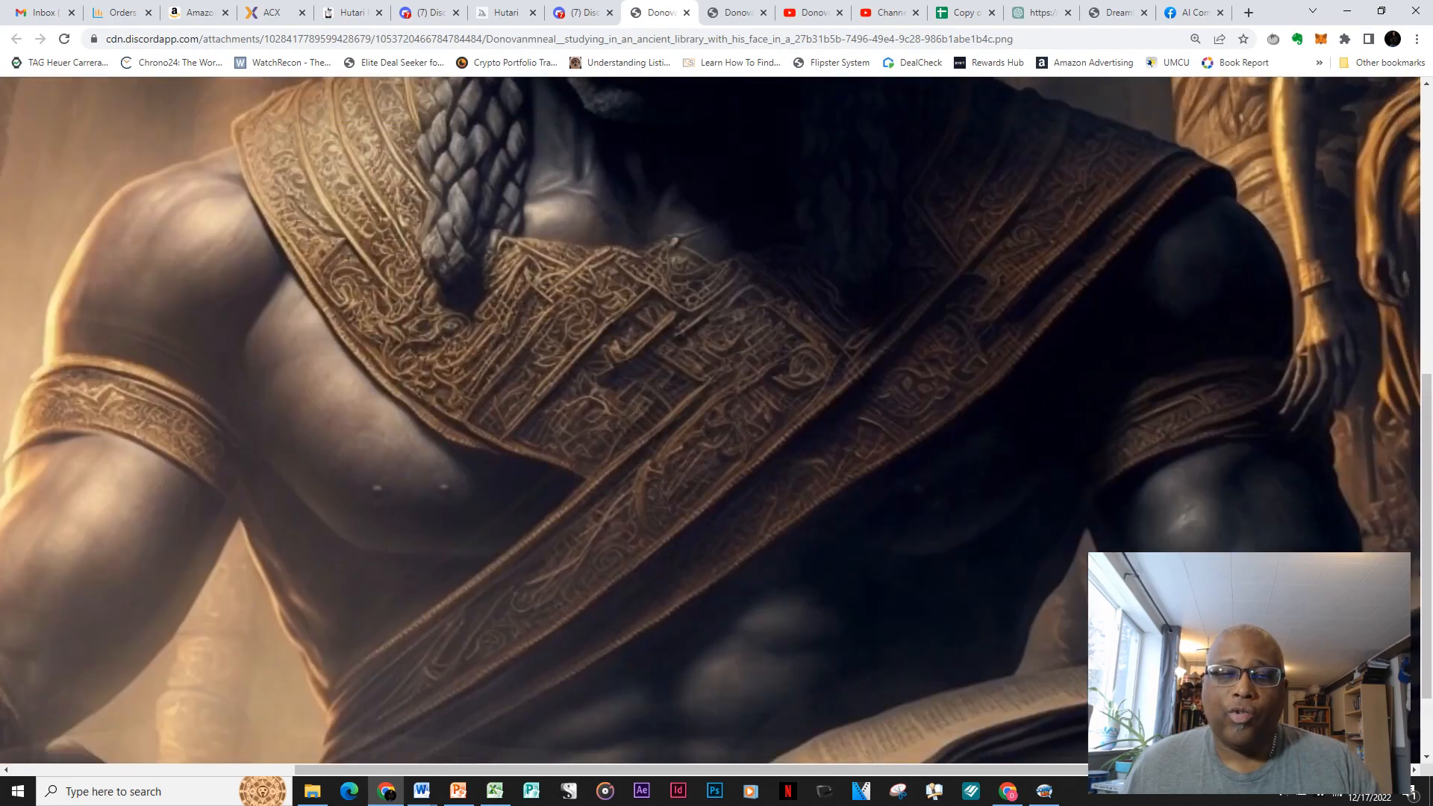
scroll(716, 418, down, 1)
scroll(717, 418, up, 10)
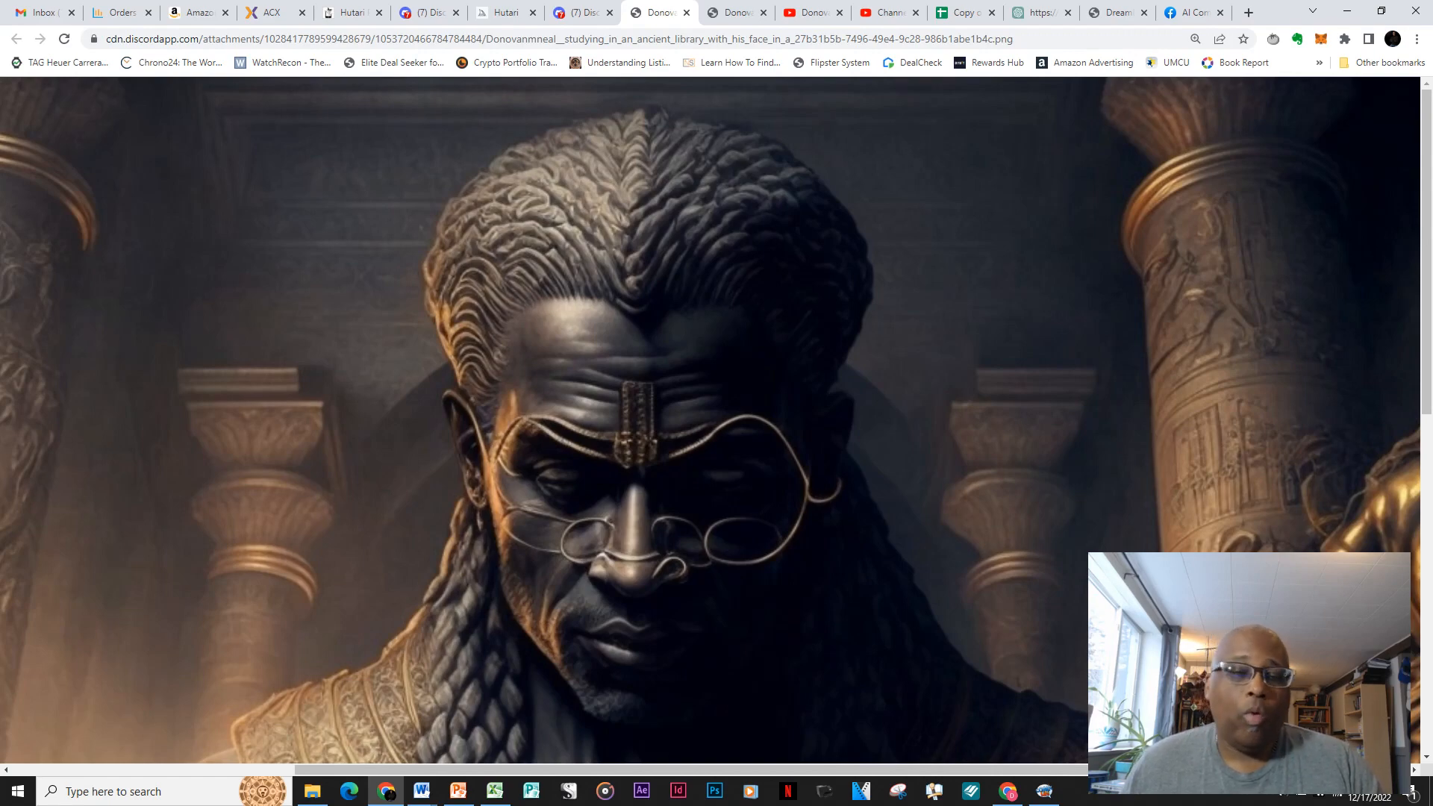
scroll(717, 417, down, 5)
scroll(717, 418, up, 4)
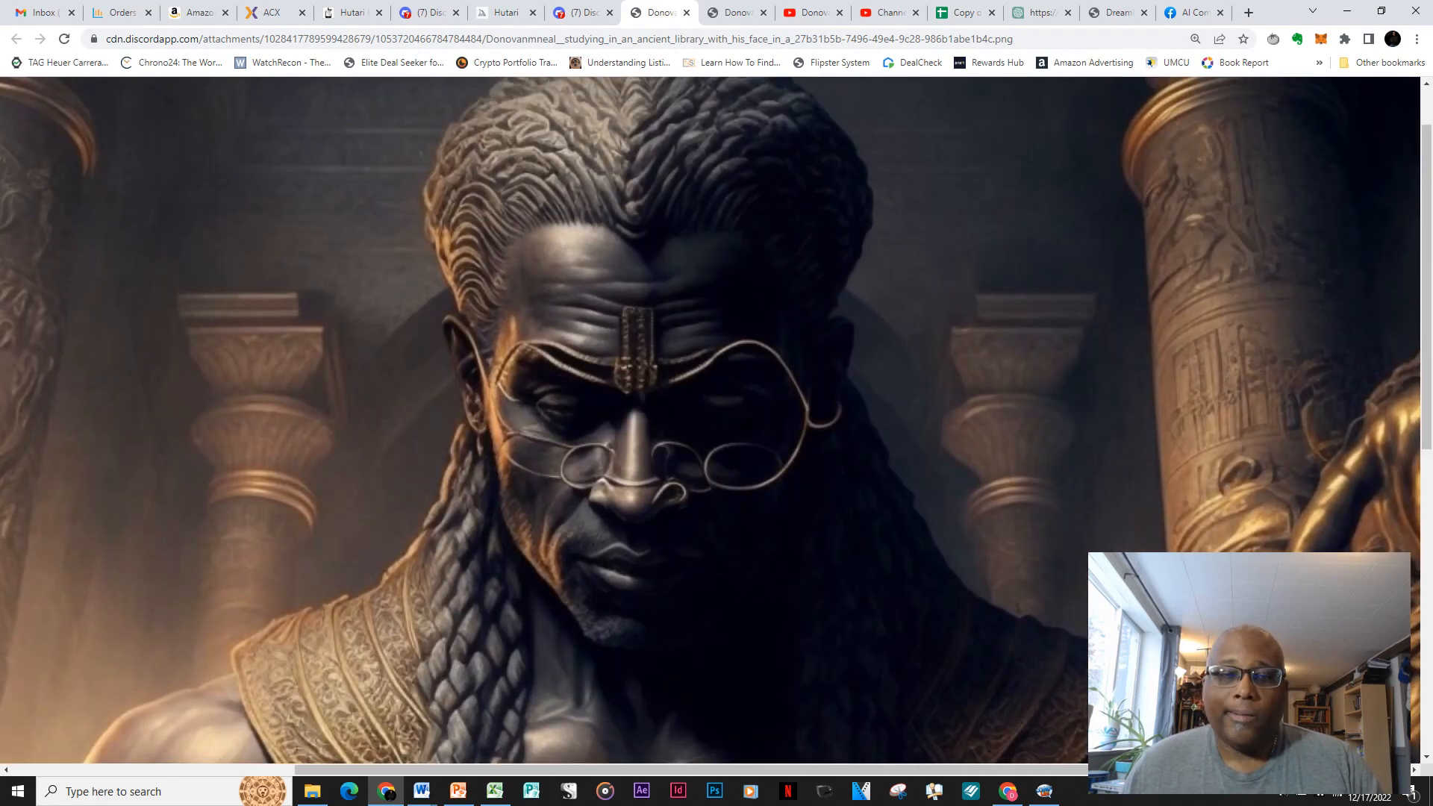
scroll(716, 418, down, 4)
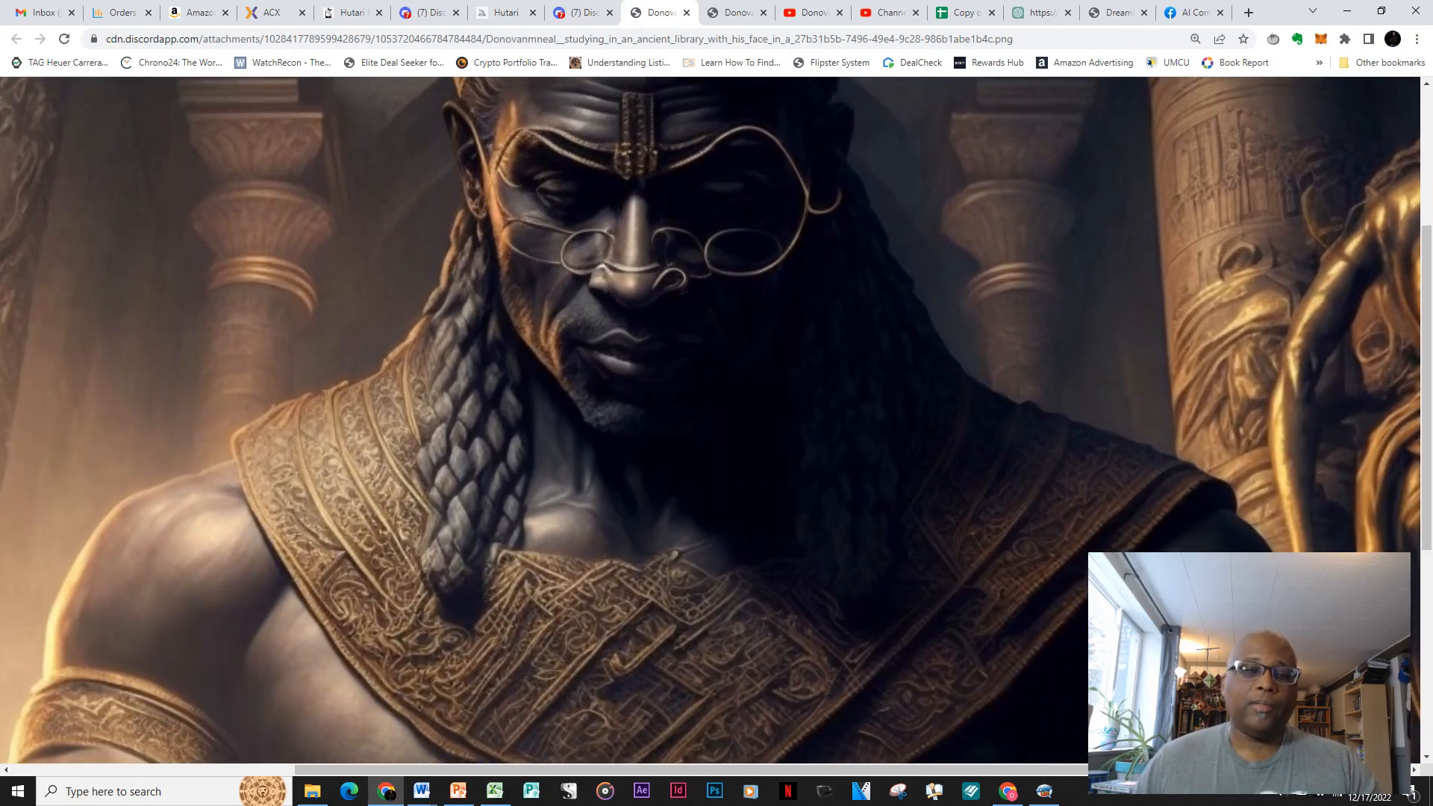
scroll(717, 417, up, 5)
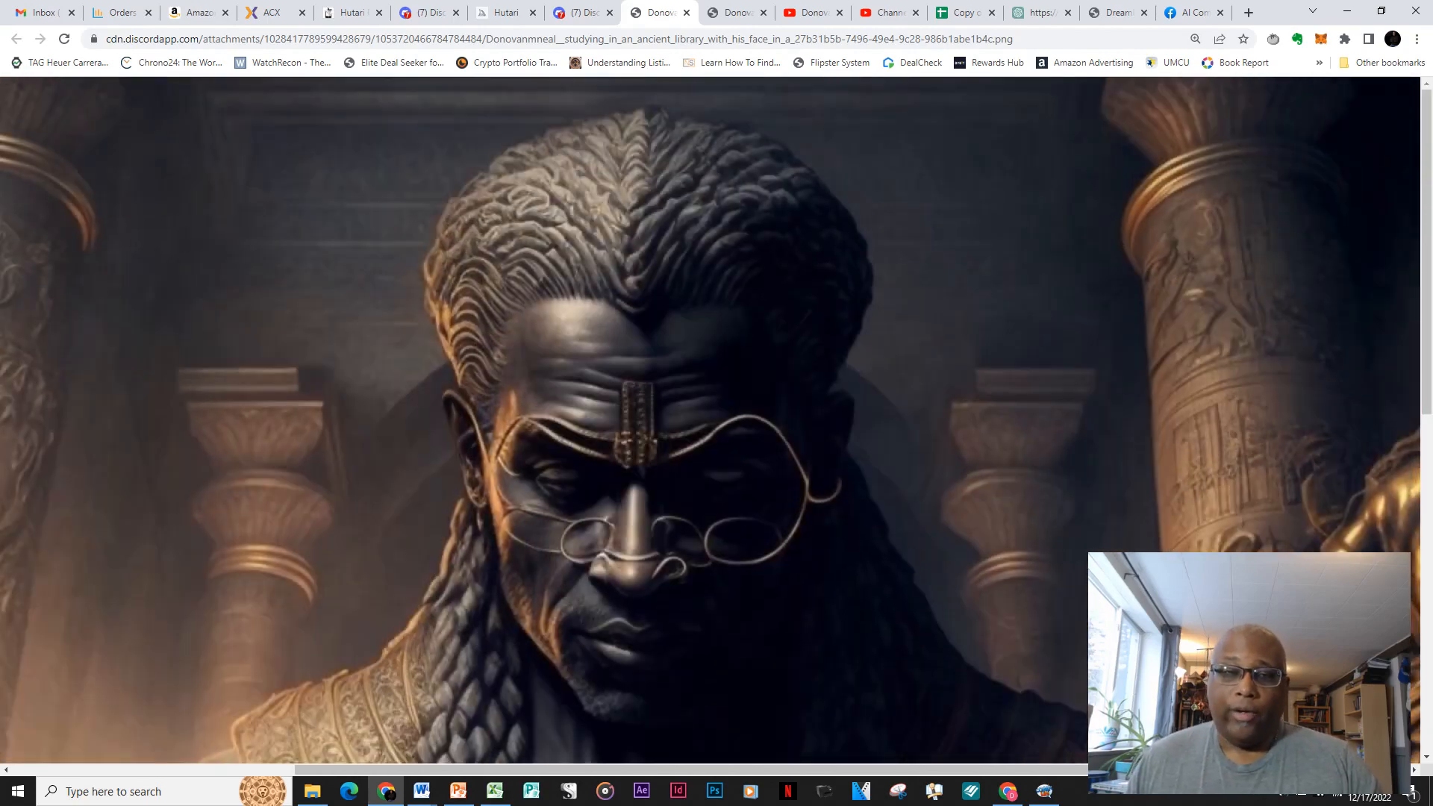
scroll(716, 418, down, 5)
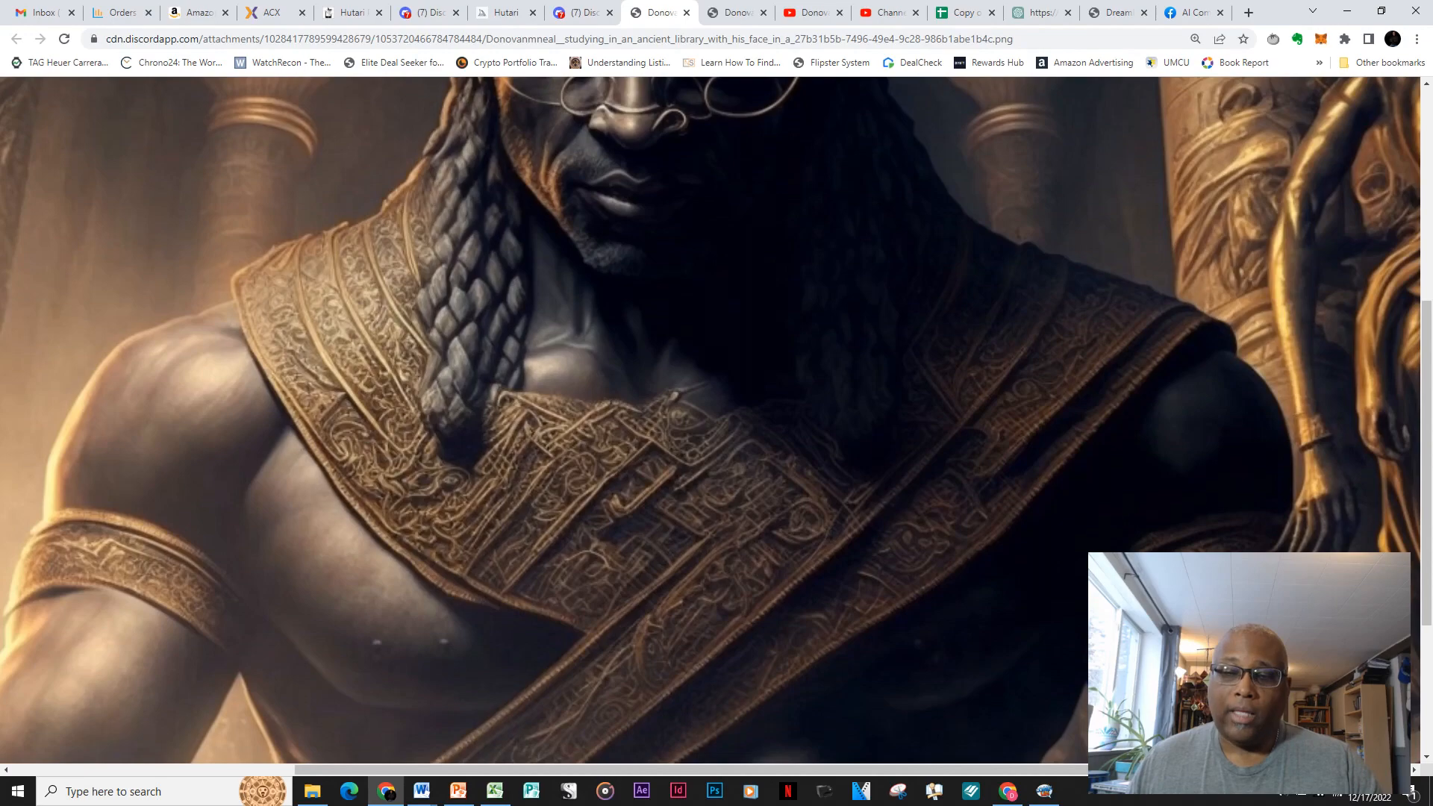
mouse_move(672, 769)
mouse_down()
mouse_move(840, 769)
mouse_move(671, 770)
mouse_up()
scroll(717, 418, up, 6)
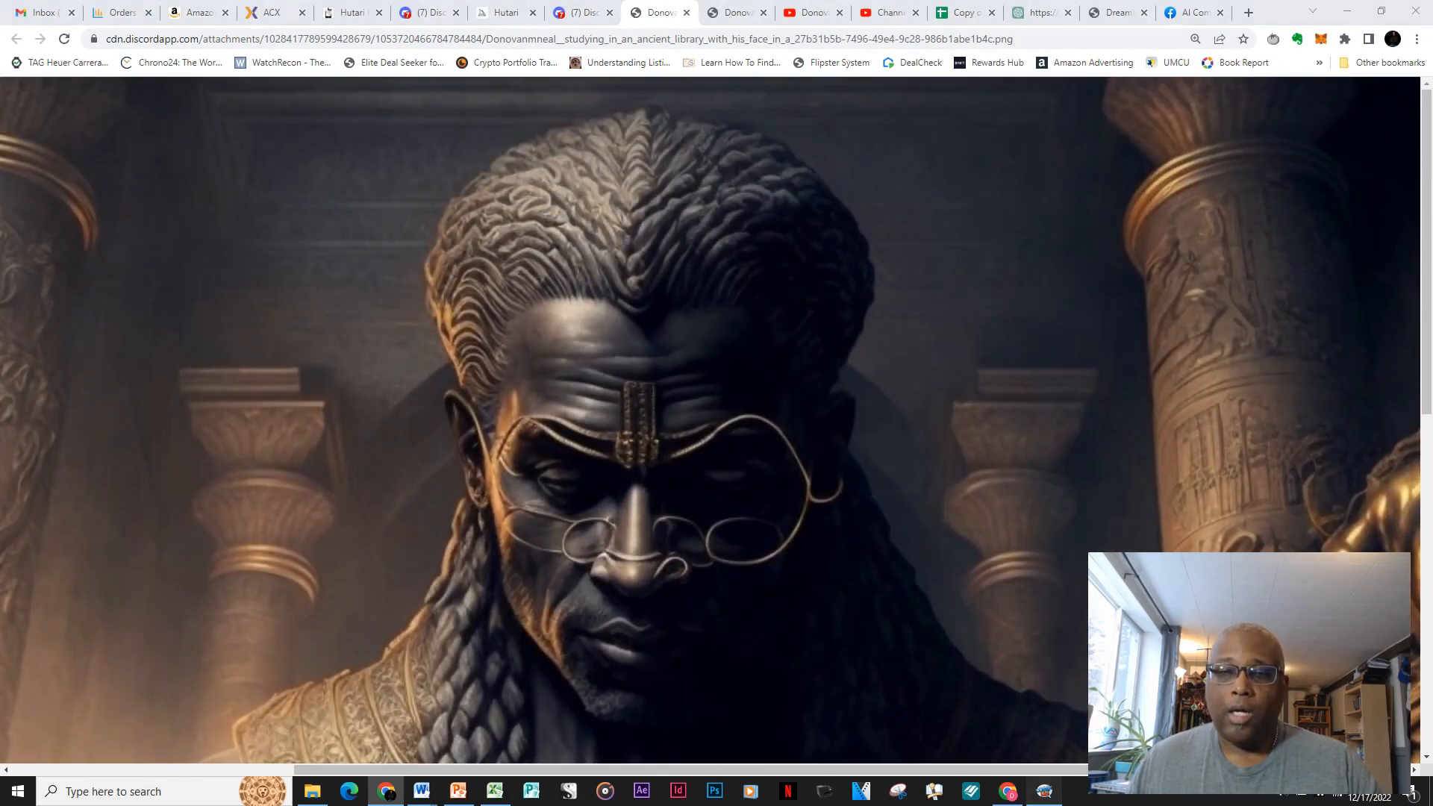
Compare the bespectacled figure with the Hesphus and Enkai panels in Comic Life, and close the full-size image tab.
key(alt+Tab)
key(alt+Tab)
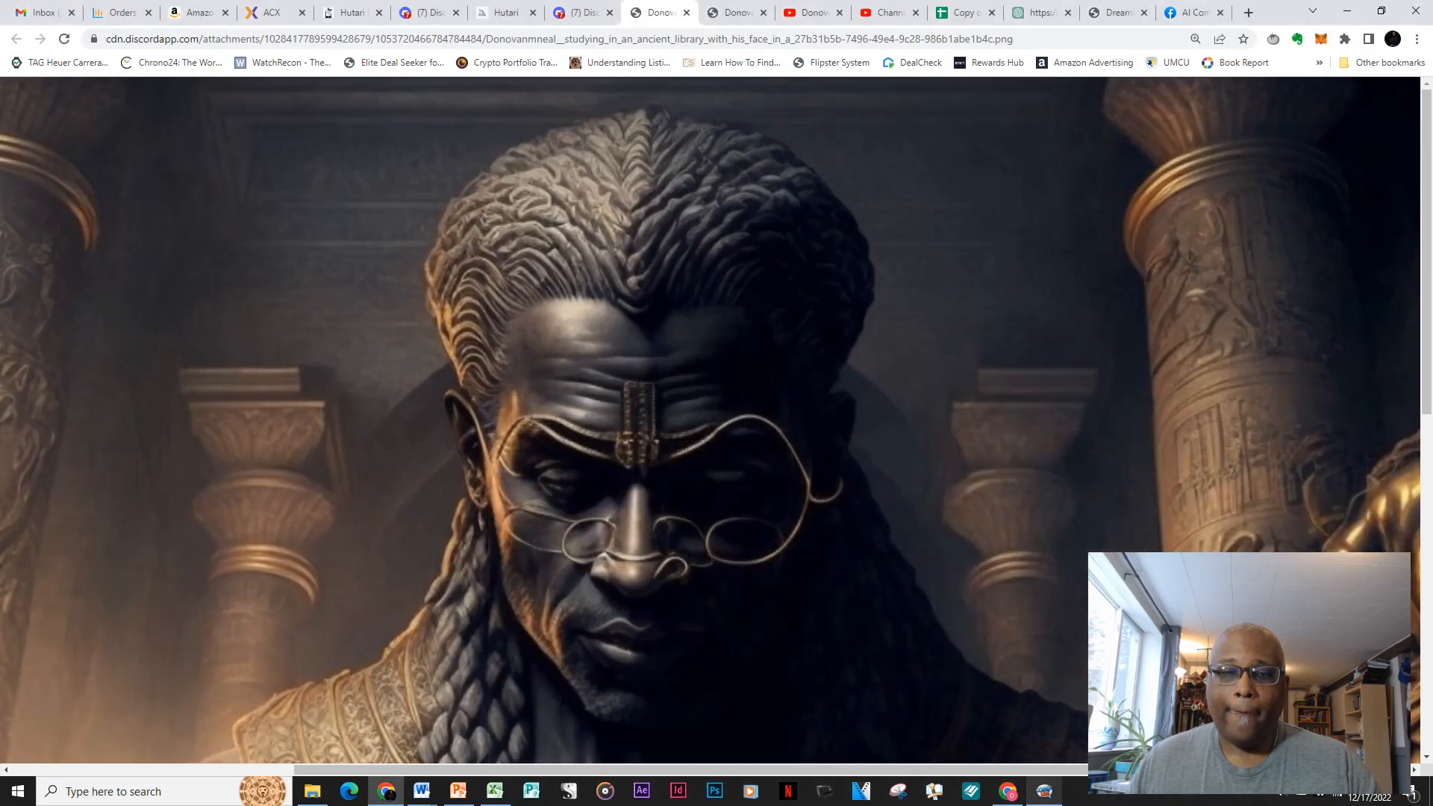
key(alt+Tab)
key(alt+Tab)
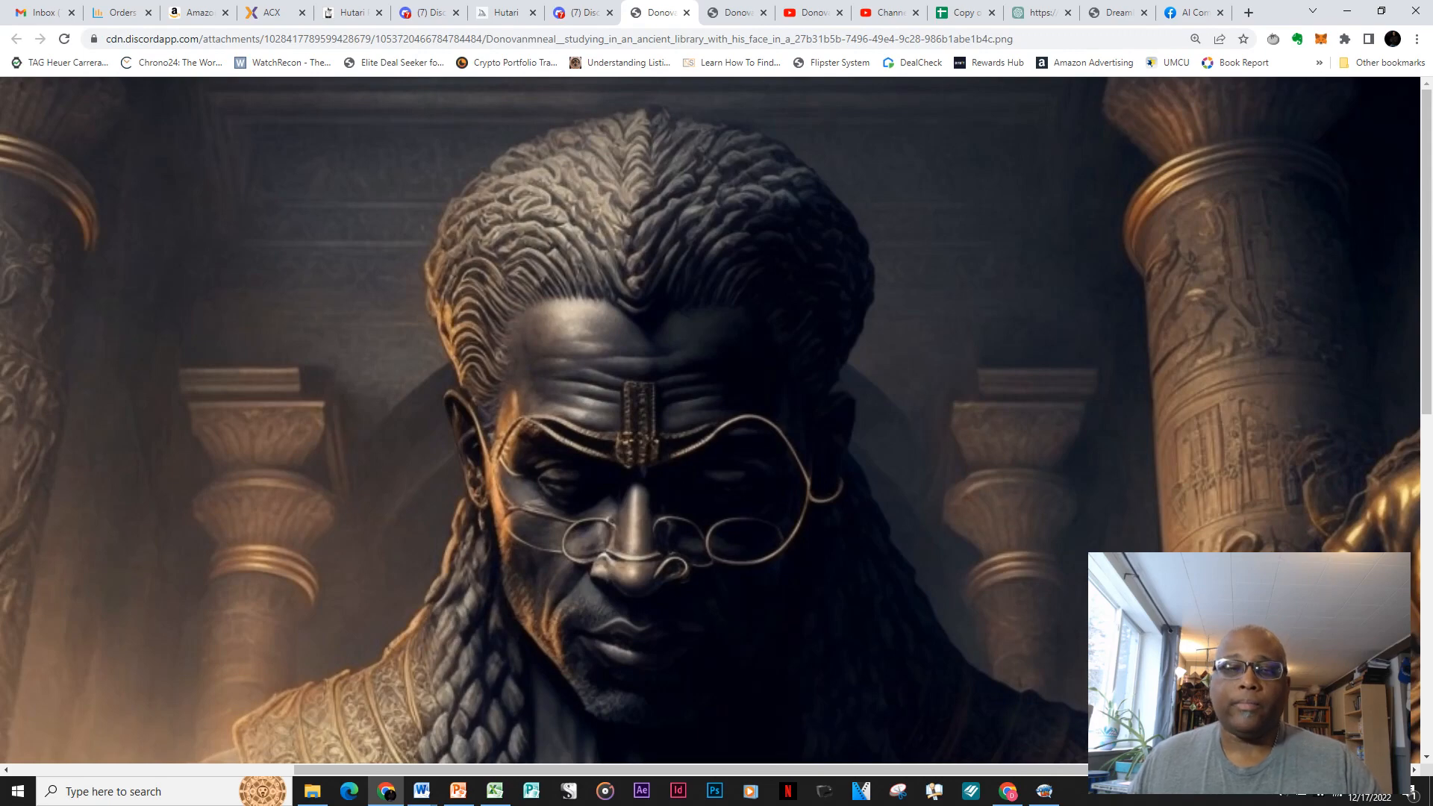
click(686, 12)
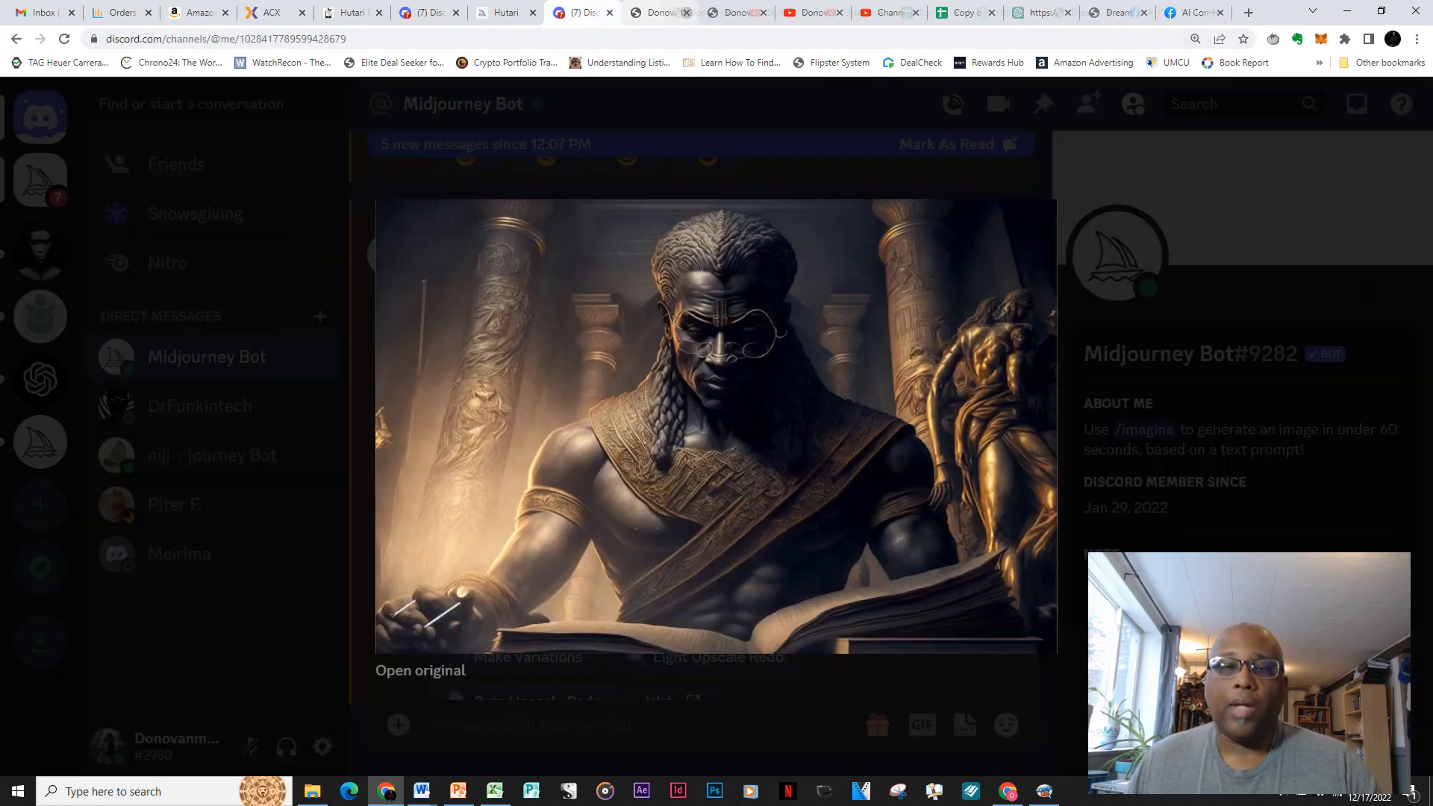
Save the previewed image as a PNG in the Graphi novel images folder under its suggested file name, and close the preview.
right_click(720, 300)
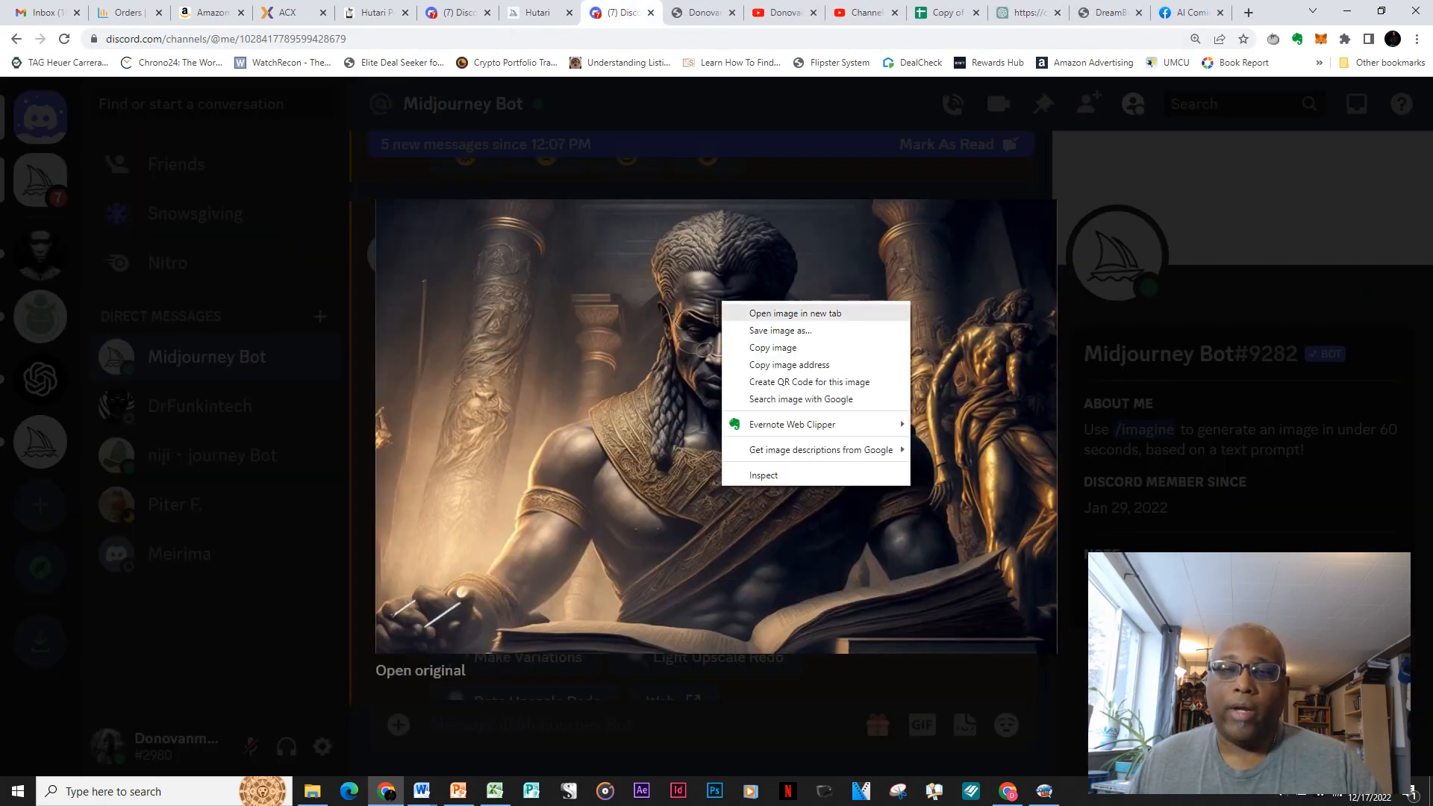
click(780, 331)
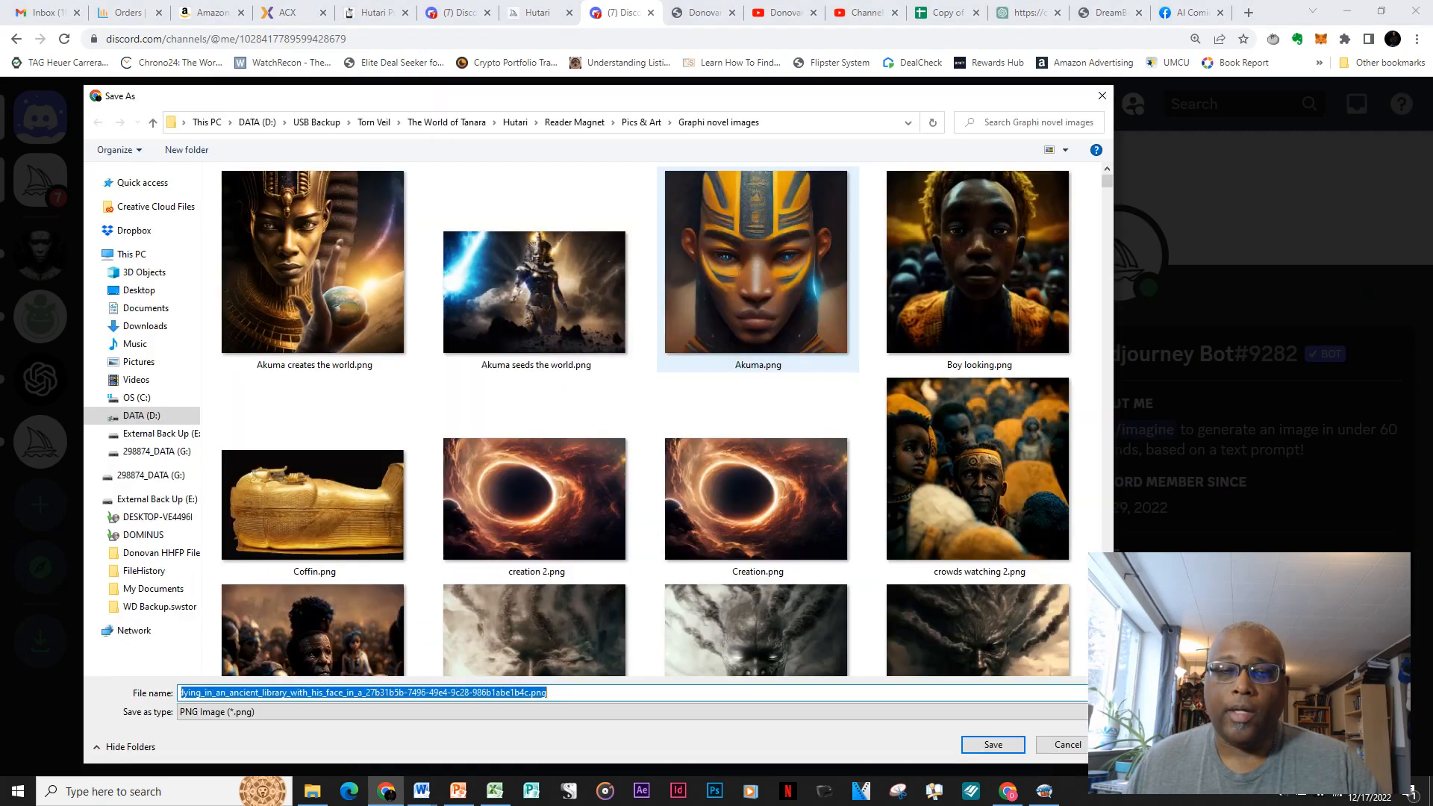
click(992, 744)
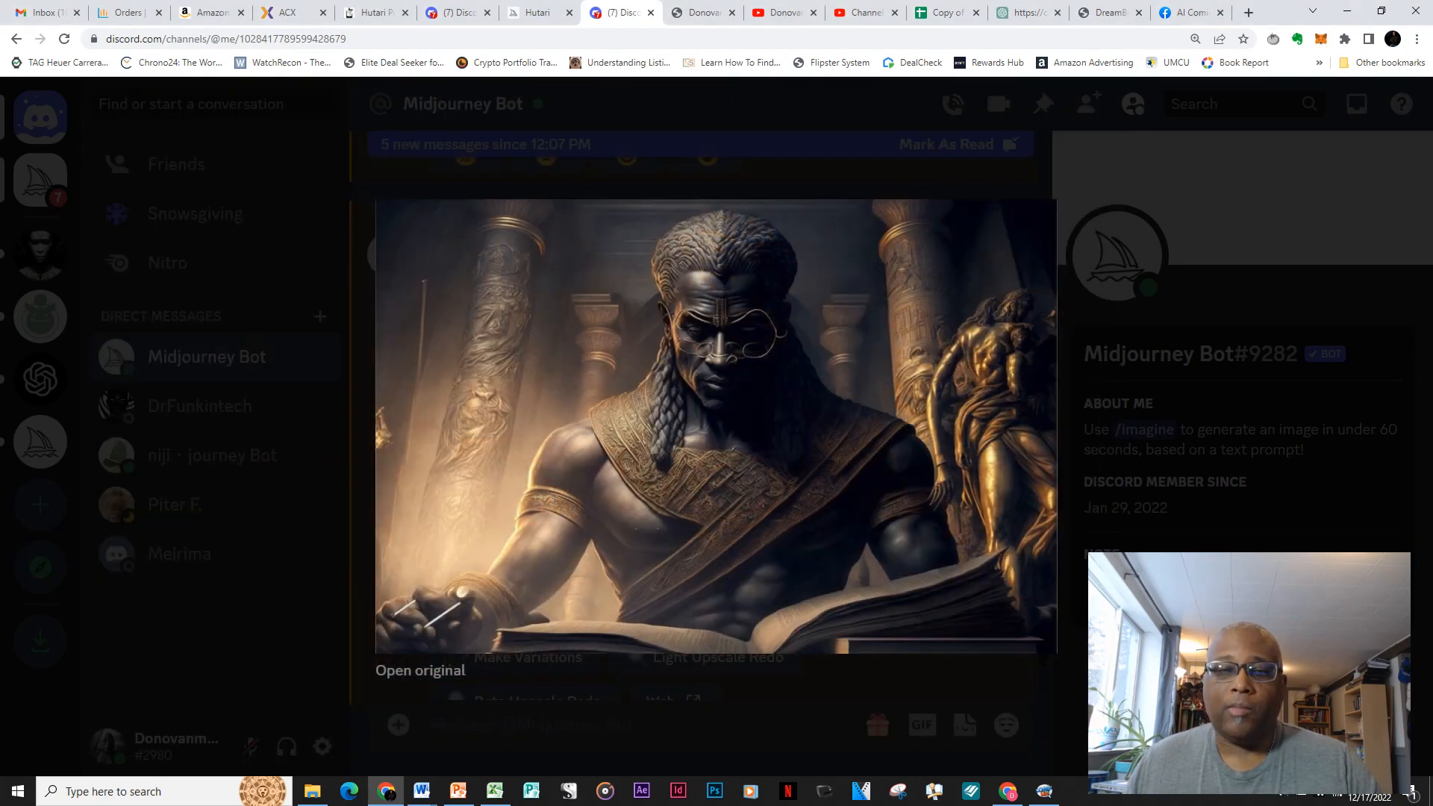
key(Escape)
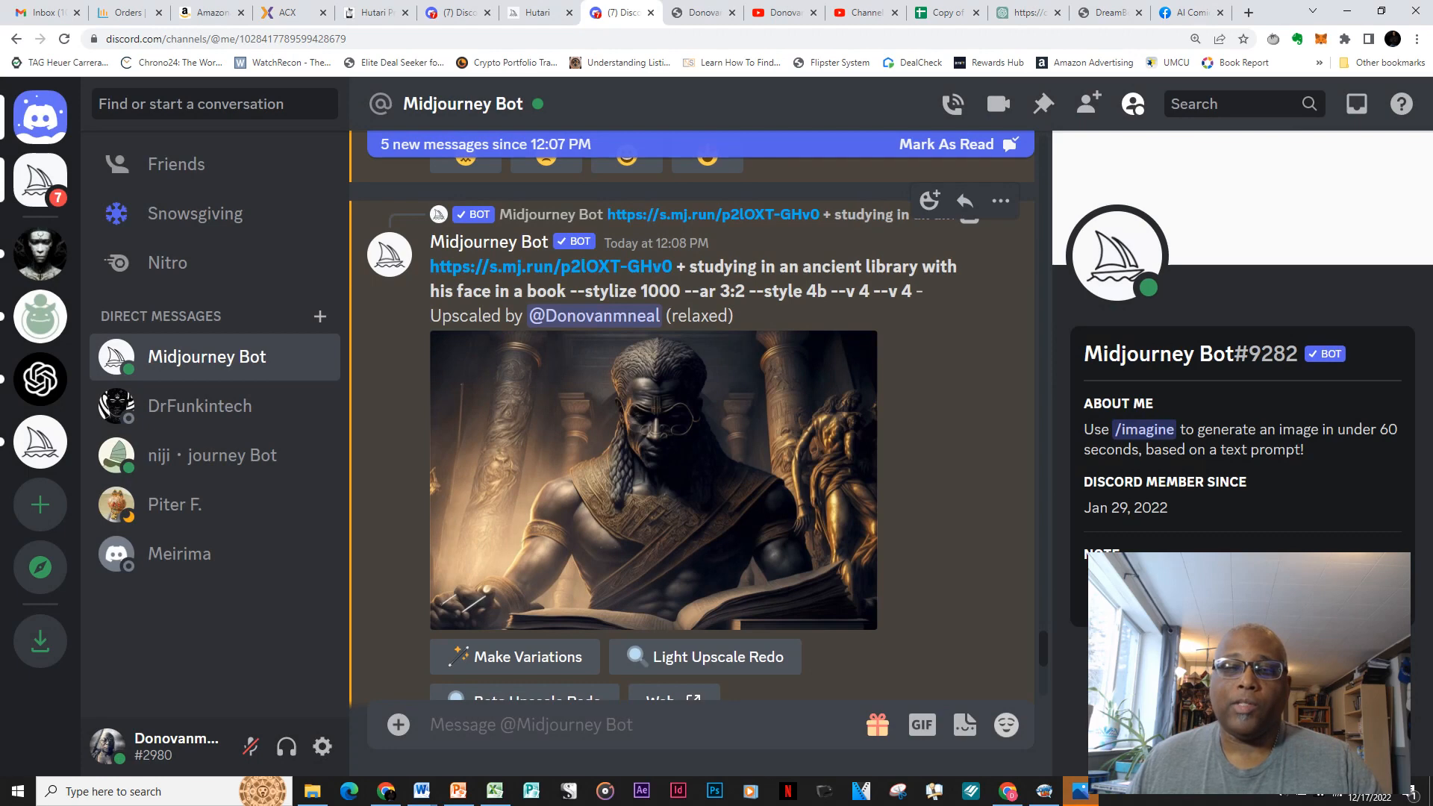
Reopen the original of the saved library image in the browser and examine the figure's hands and the open book.
scroll(694, 411, down, 1)
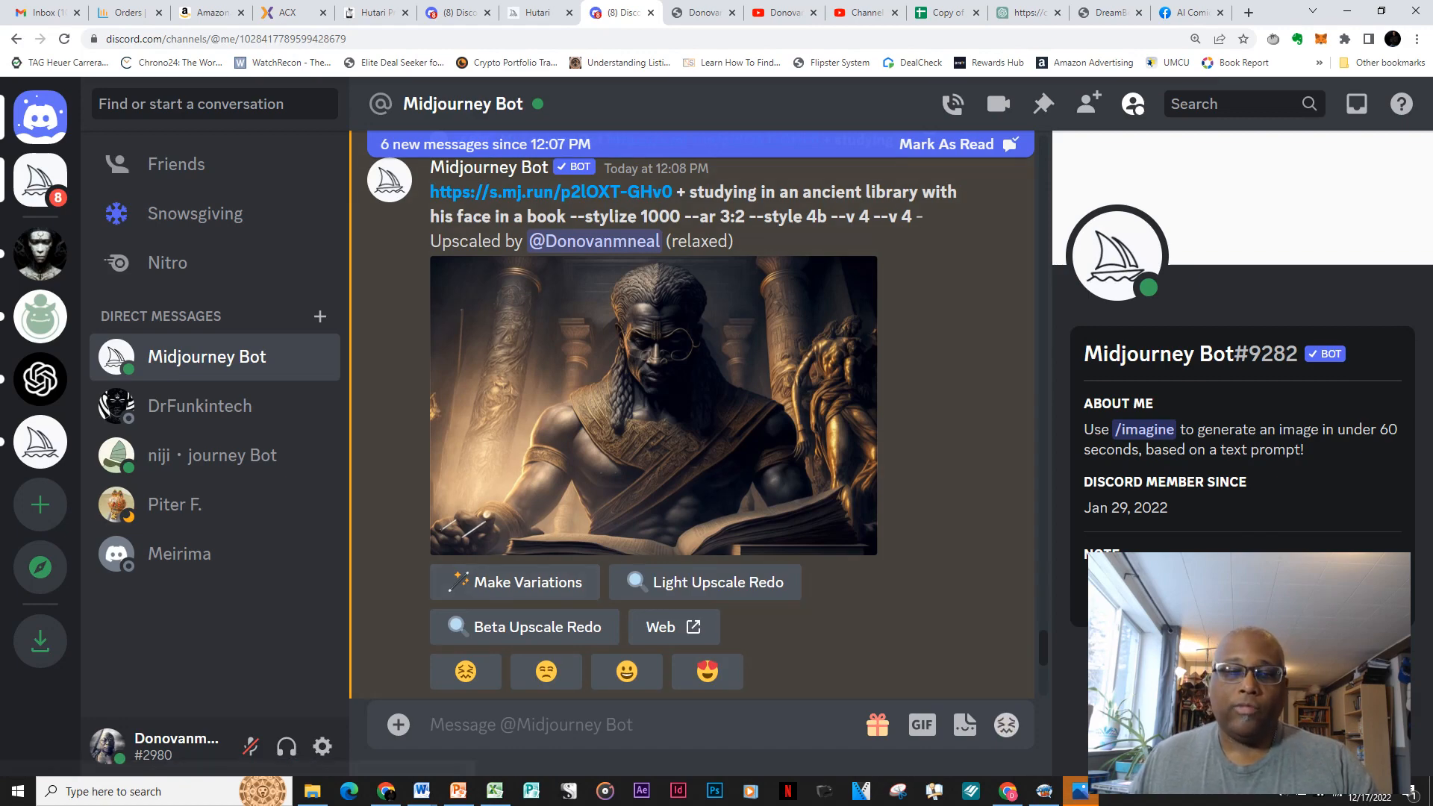
click(597, 463)
click(421, 670)
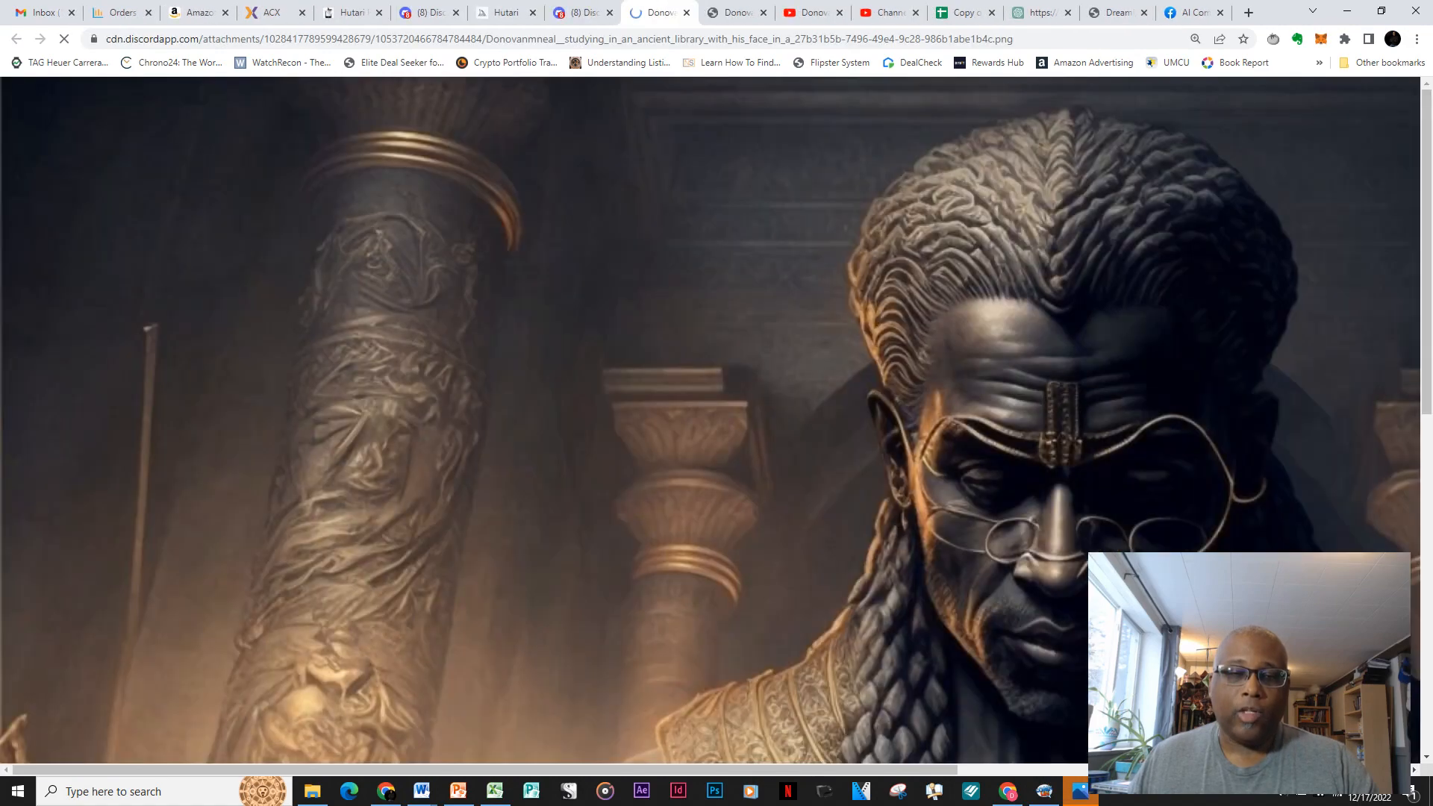
scroll(716, 418, down, 10)
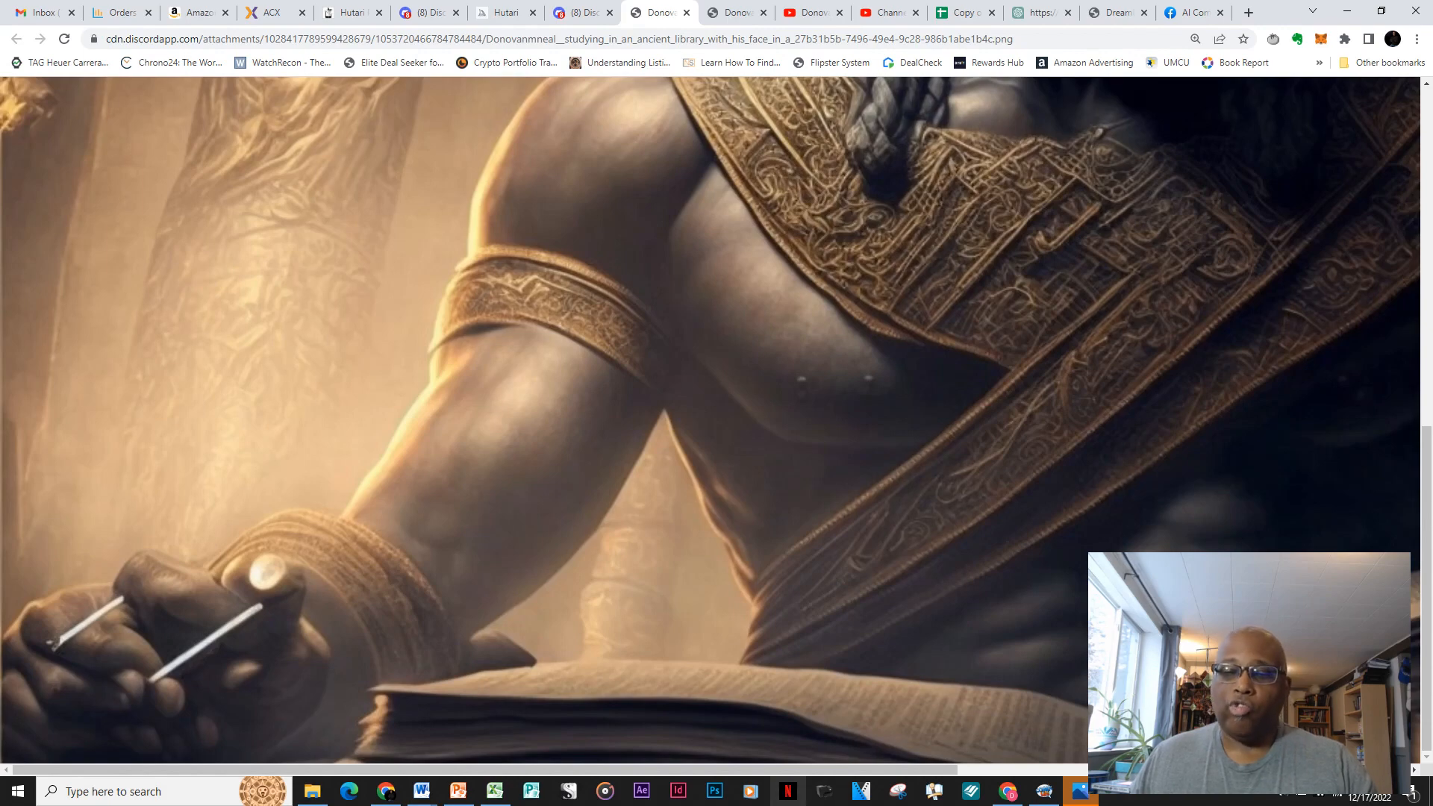
Try the "HESPHUS..." caption at the lower edge of its panel in Comic Life, undo the move, and close the full-size image tab.
click(1044, 790)
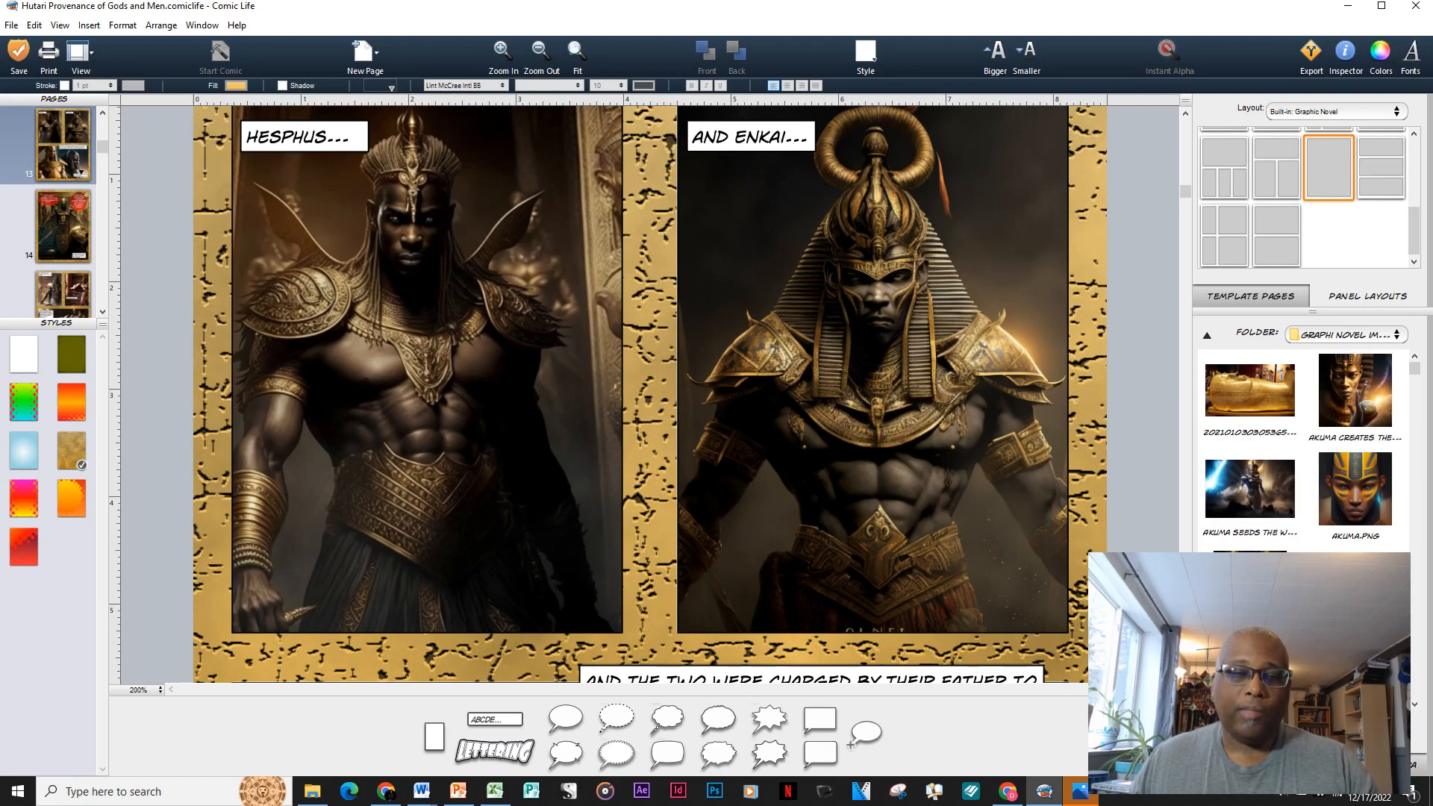
drag(329, 142, 327, 606)
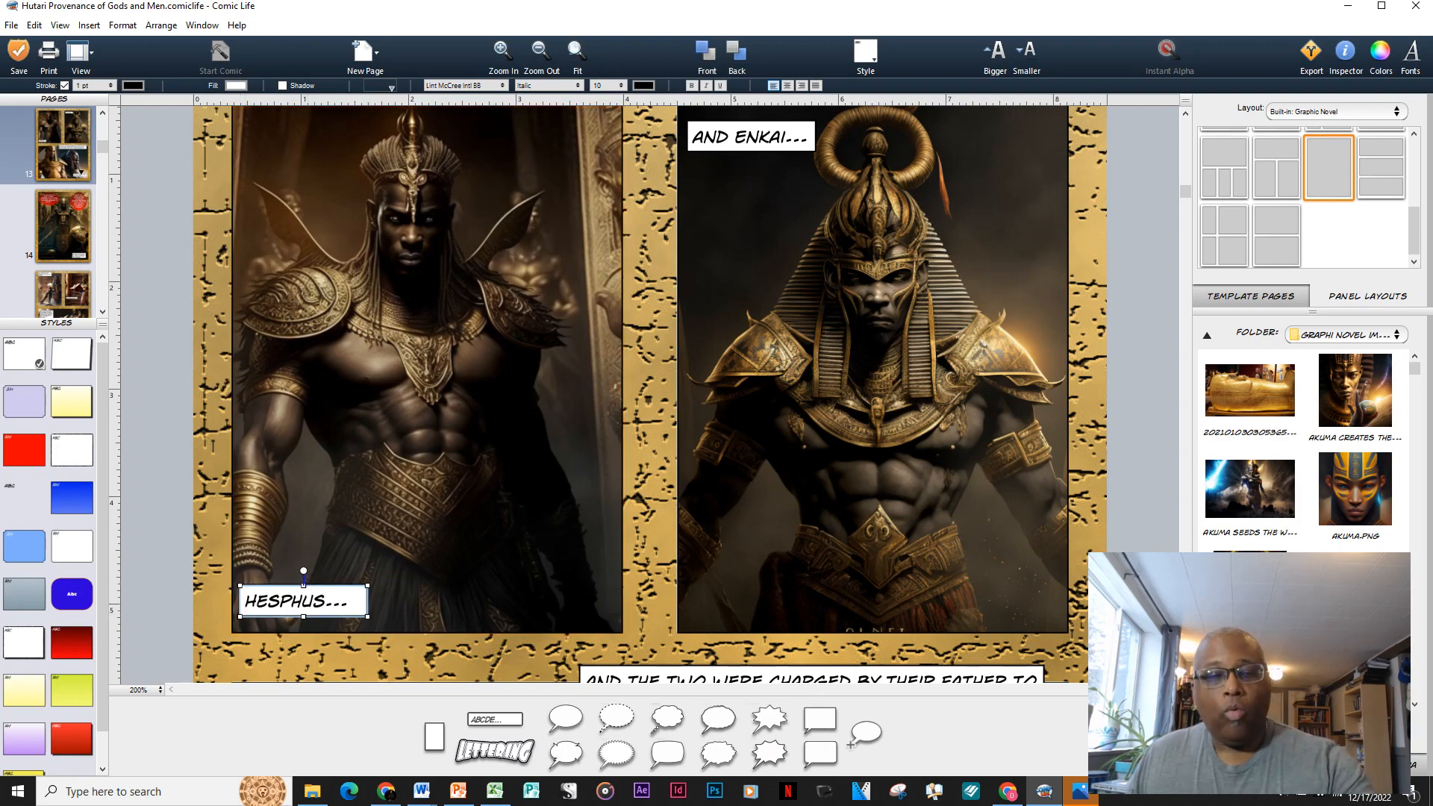
key(ctrl+z)
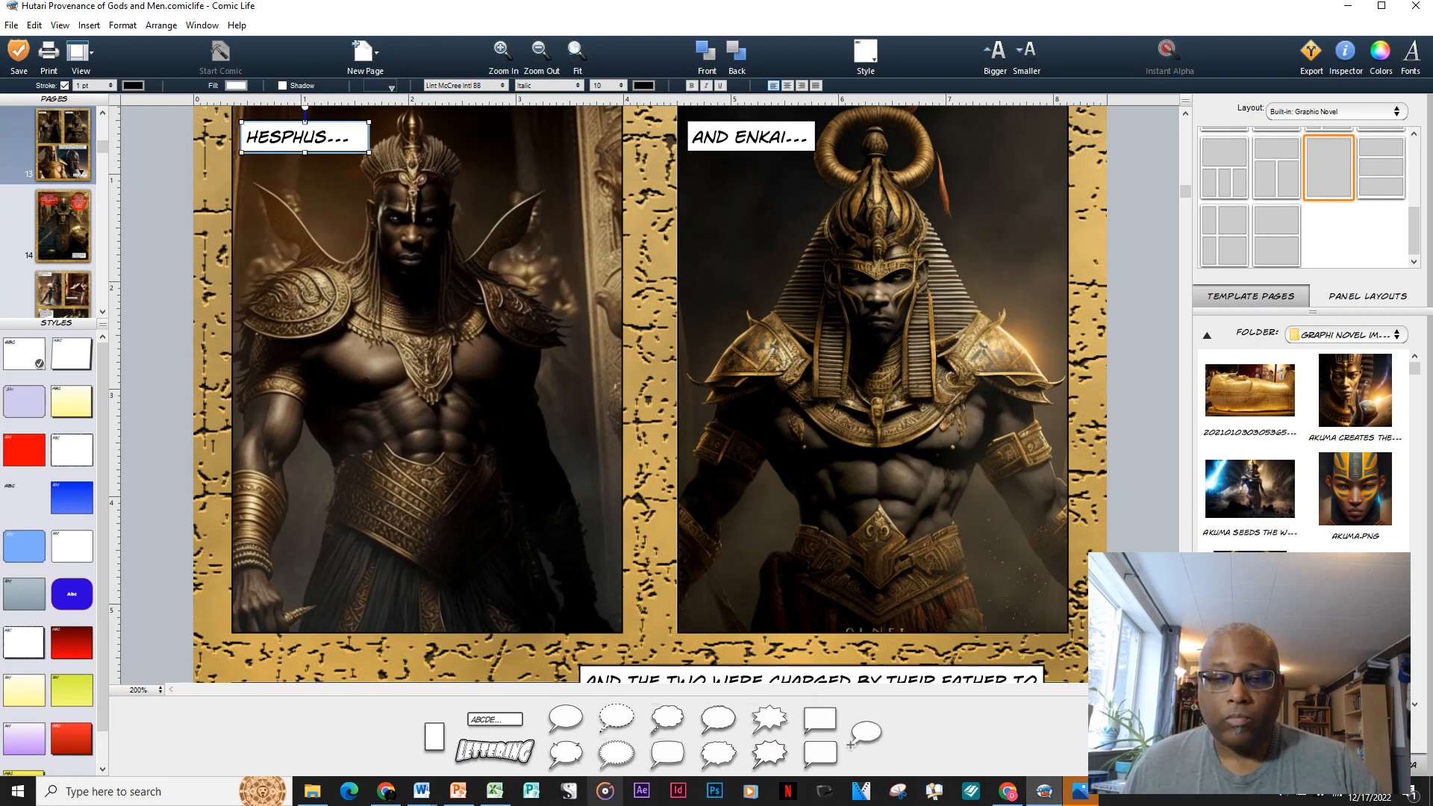
click(386, 791)
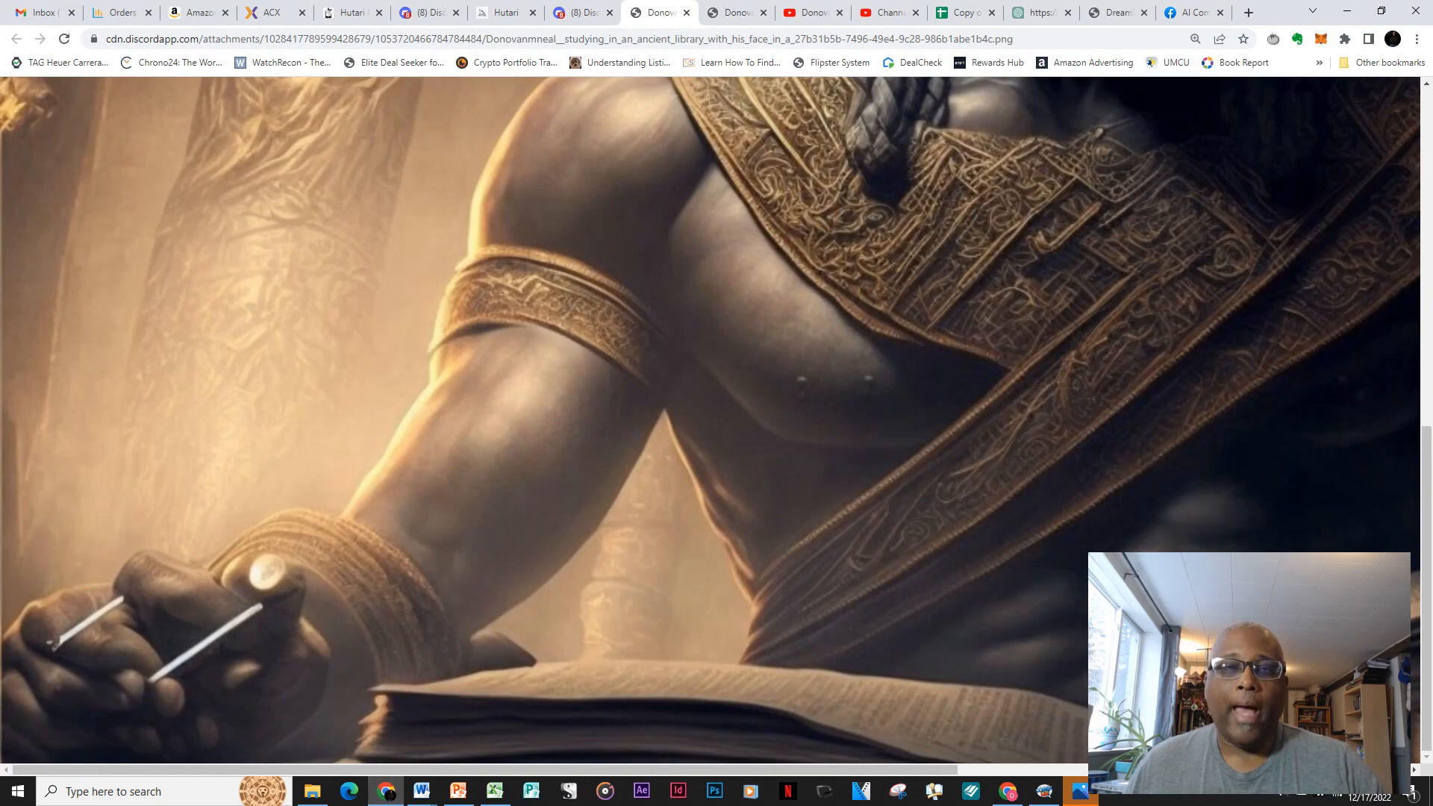
click(687, 13)
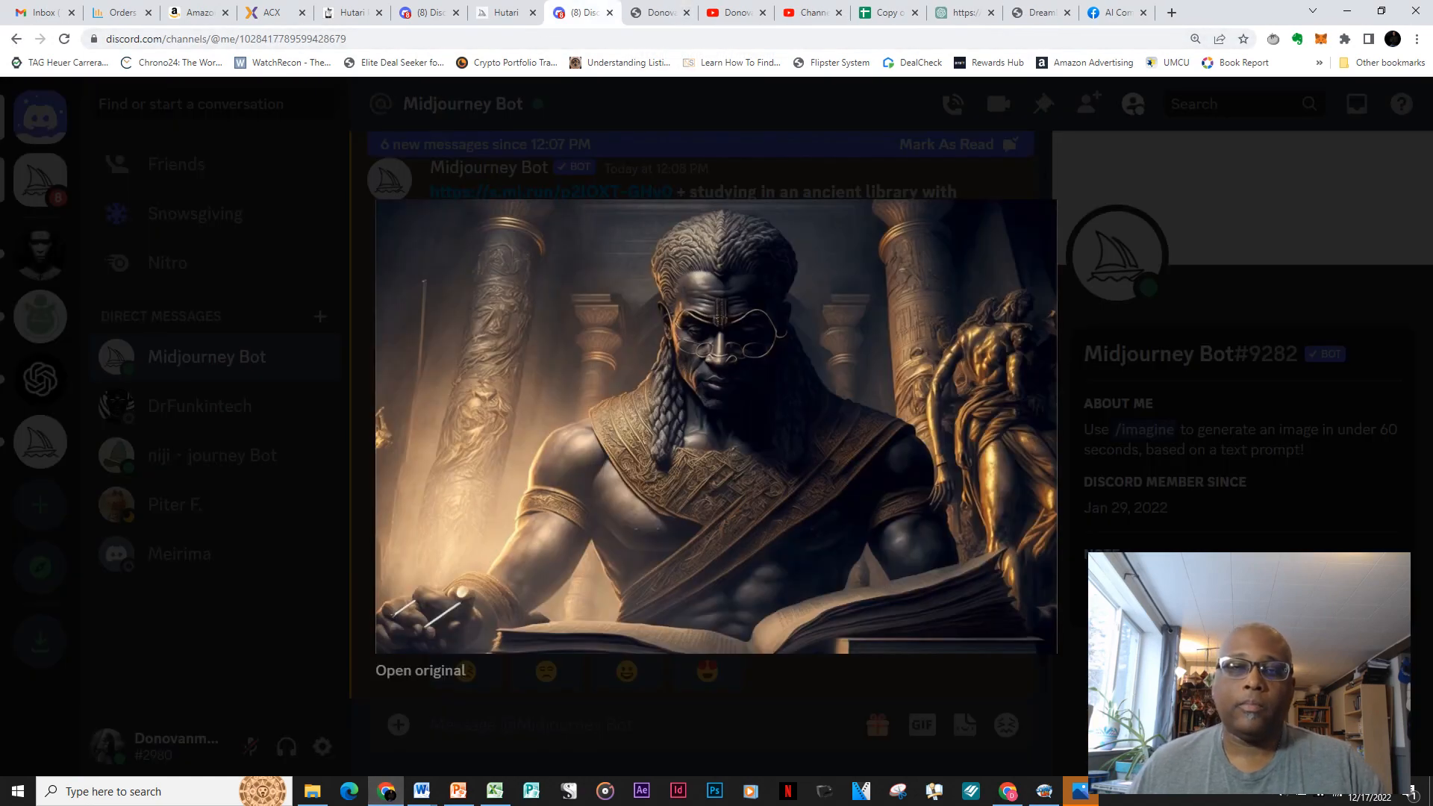
Open the original of the next upscaled library image, examine the headband-wearing figure, the book and the crowned statue, and close its tab.
key(Escape)
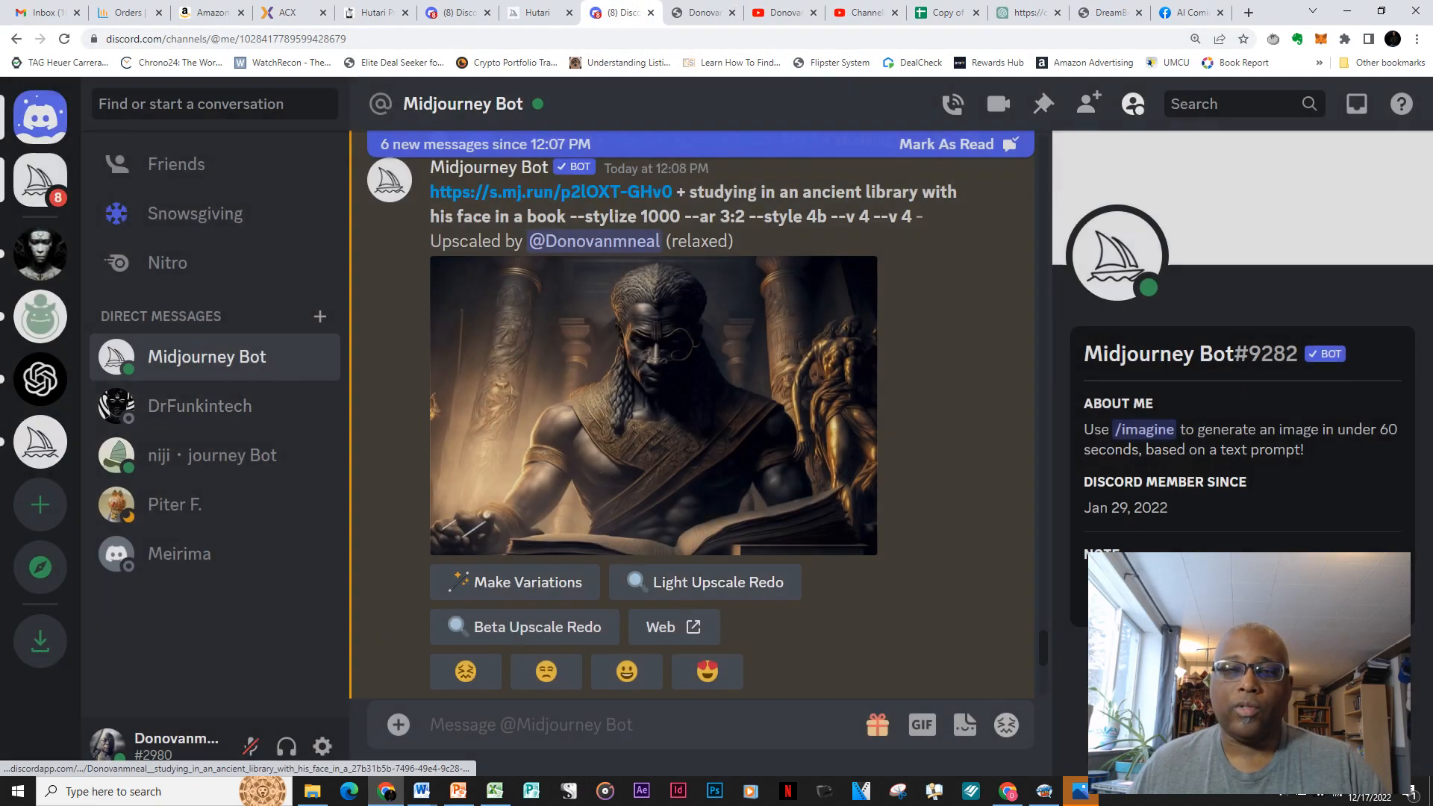
scroll(692, 418, down, 5)
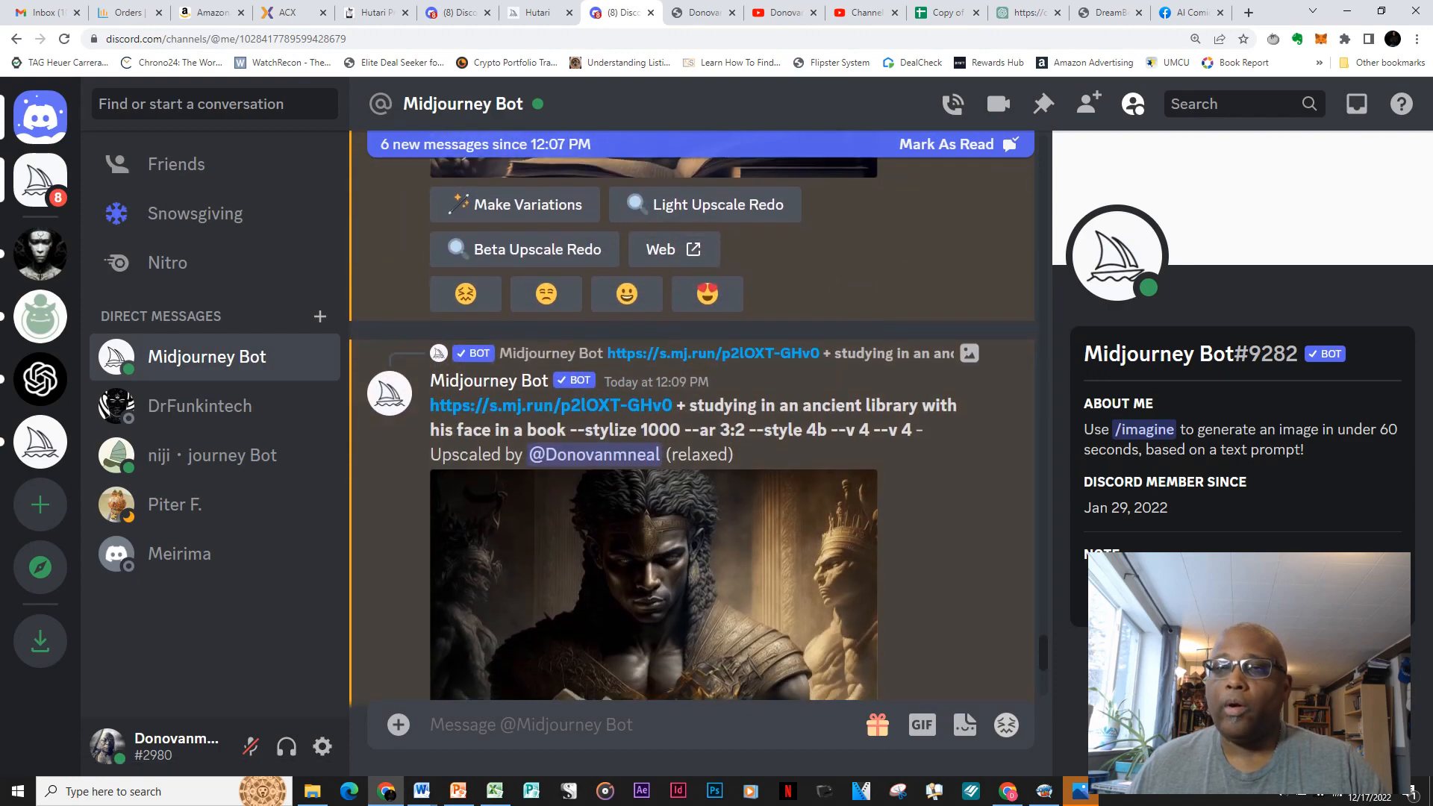
scroll(693, 418, down, 2)
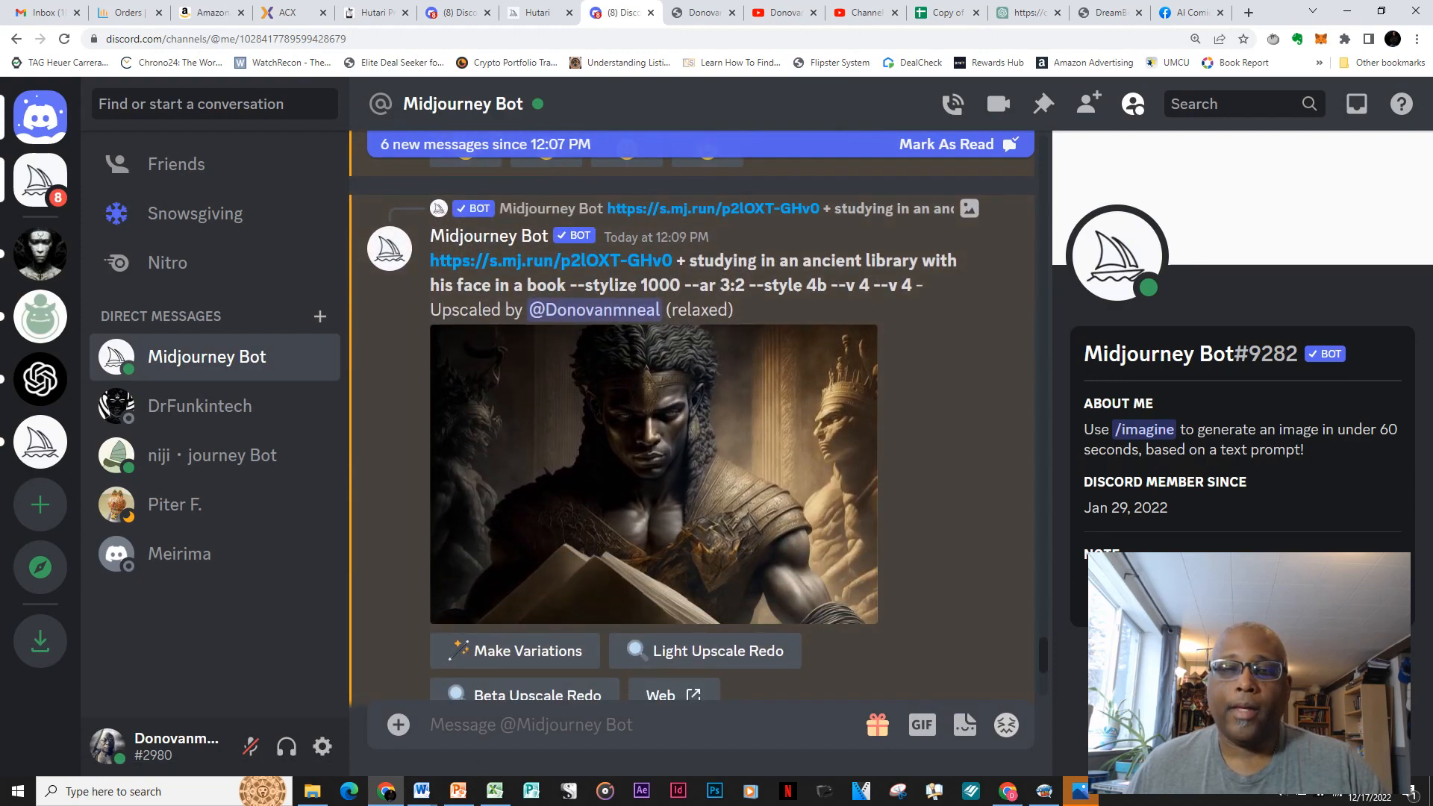
click(654, 474)
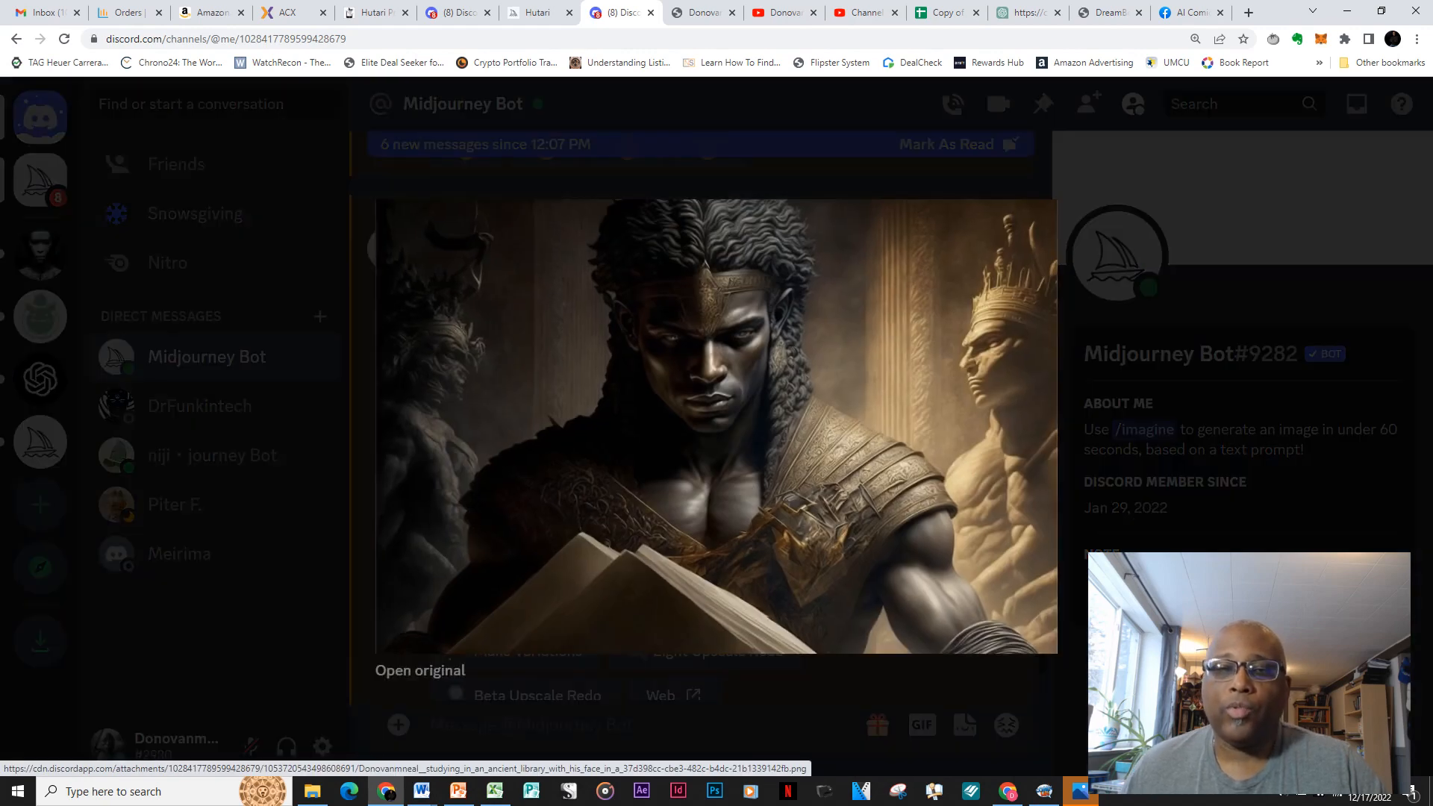
click(420, 671)
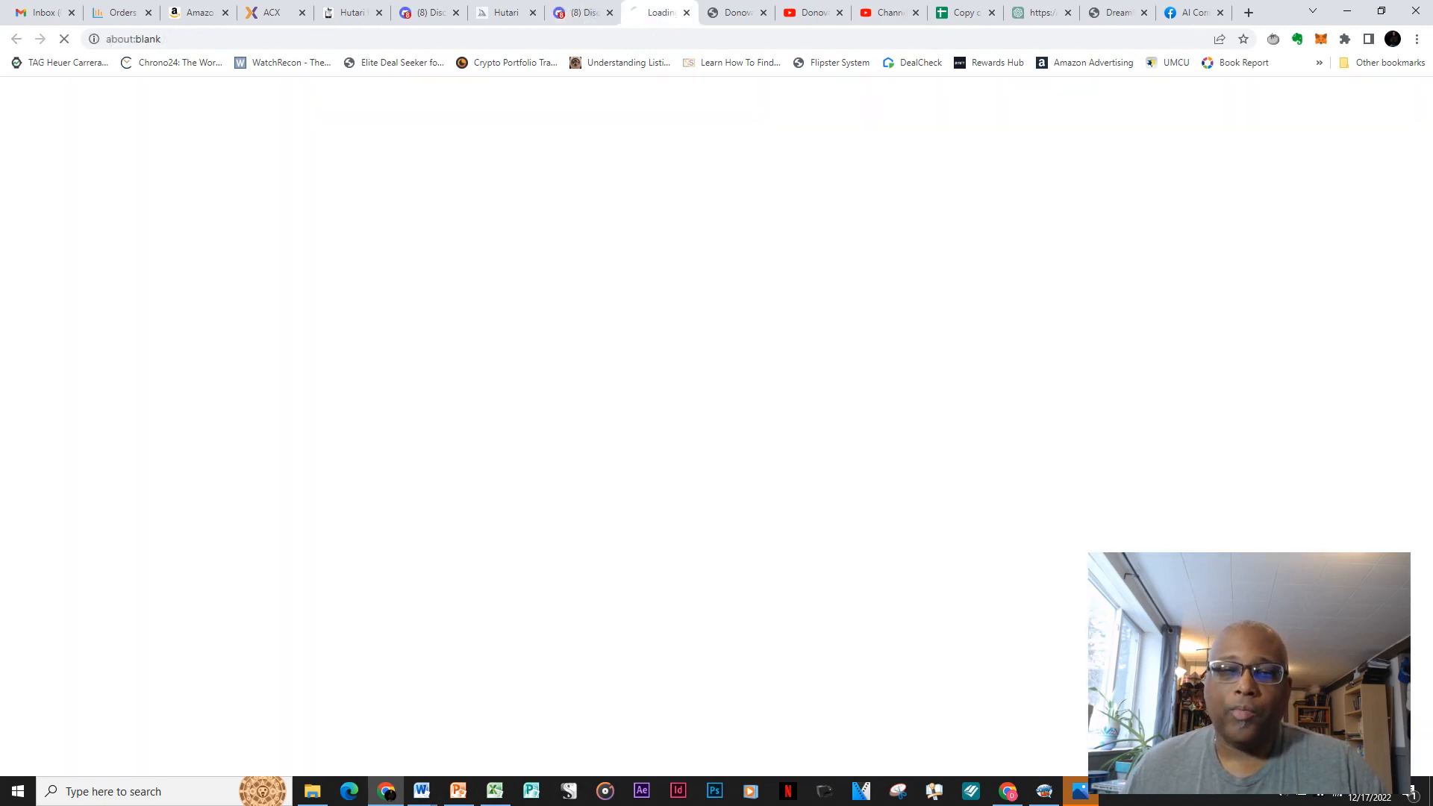
scroll(716, 418, down, 5)
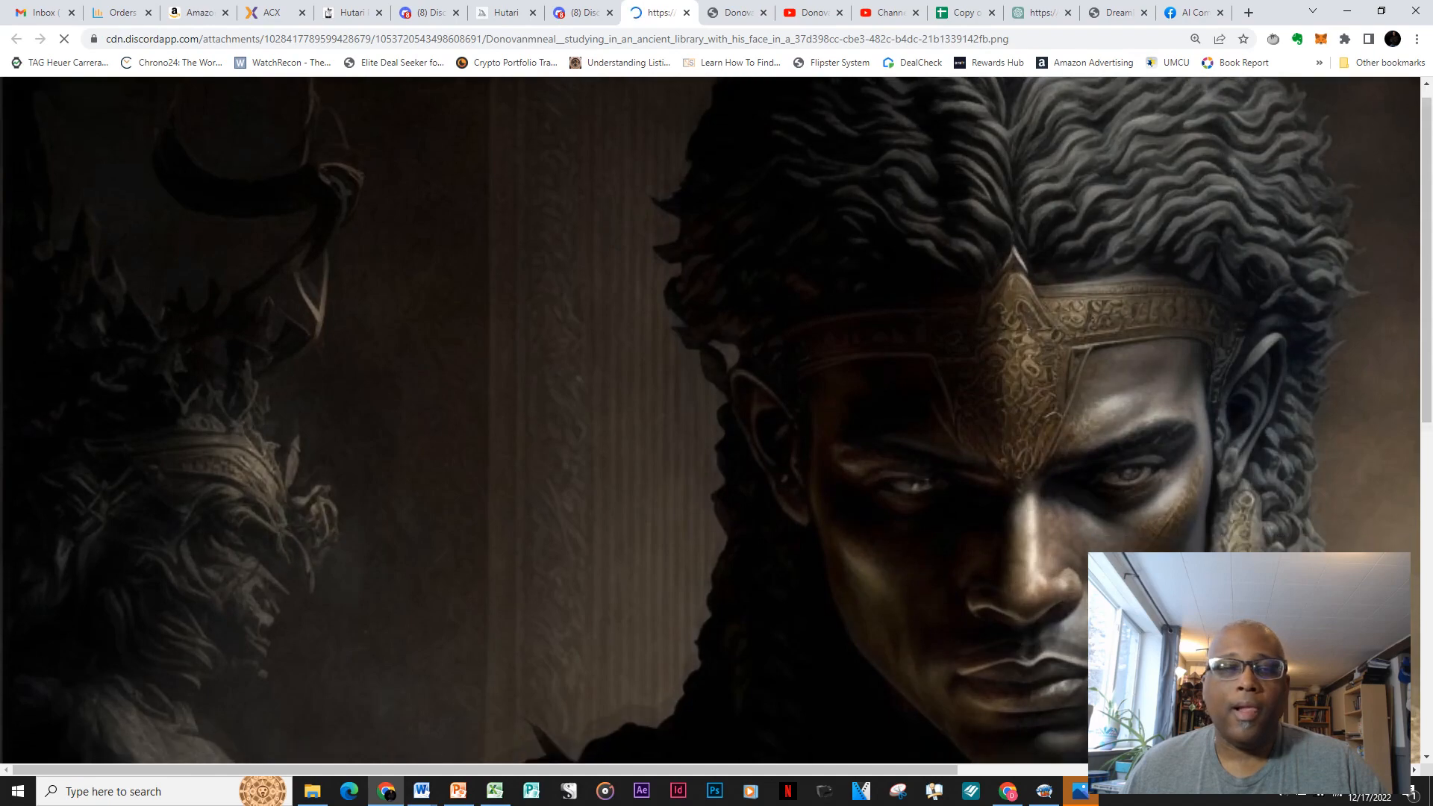
scroll(717, 418, down, 5)
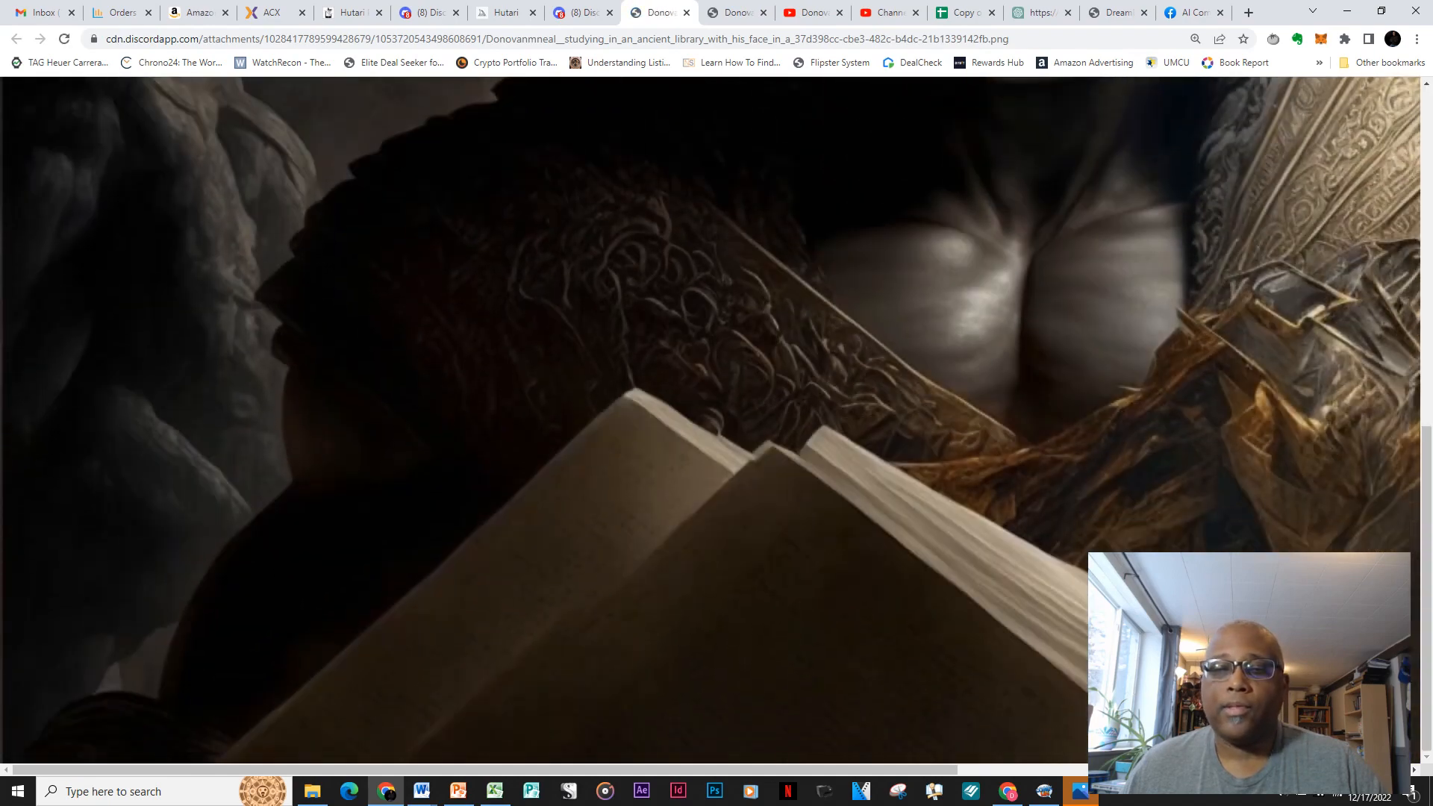
drag(522, 770, 973, 770)
scroll(717, 418, up, 8)
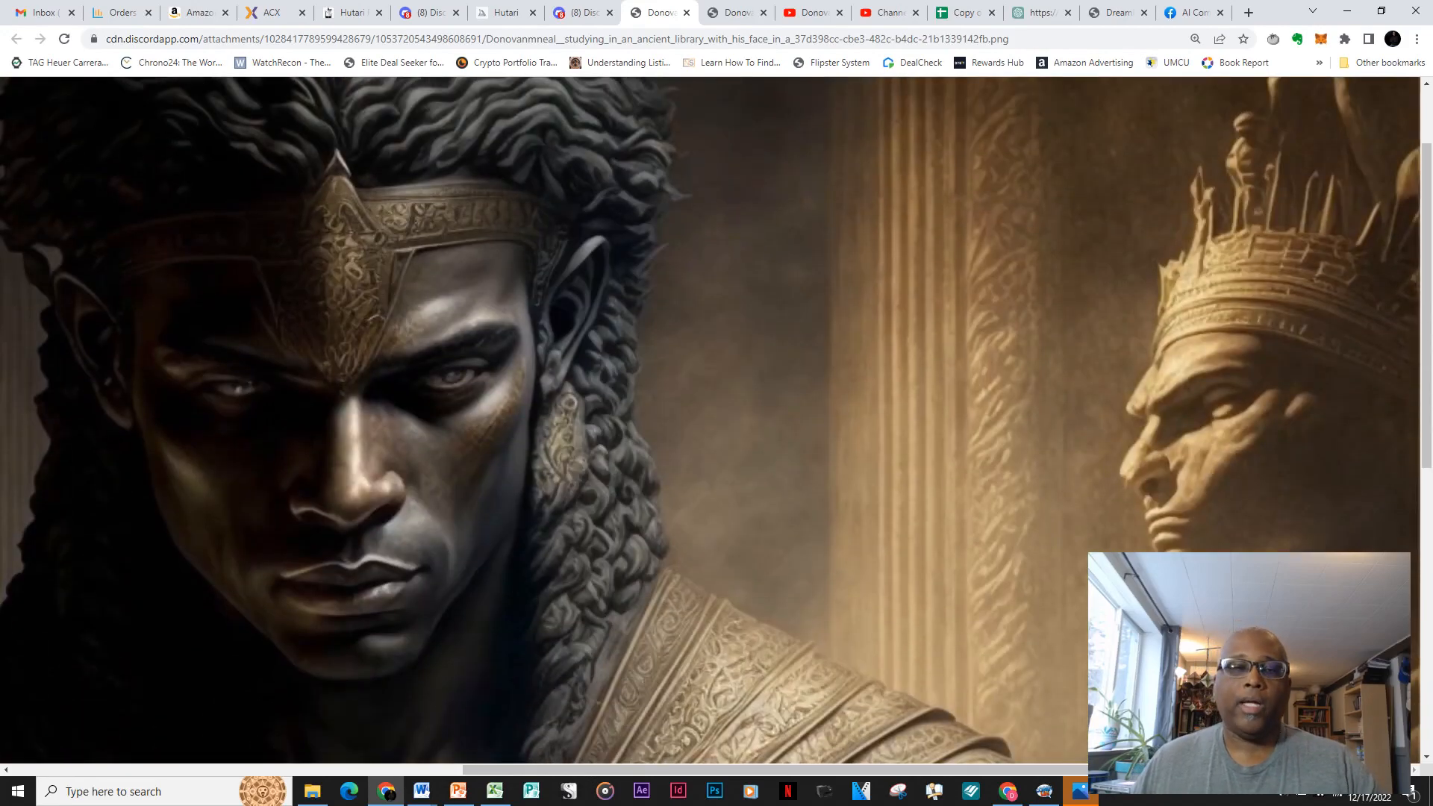
click(687, 12)
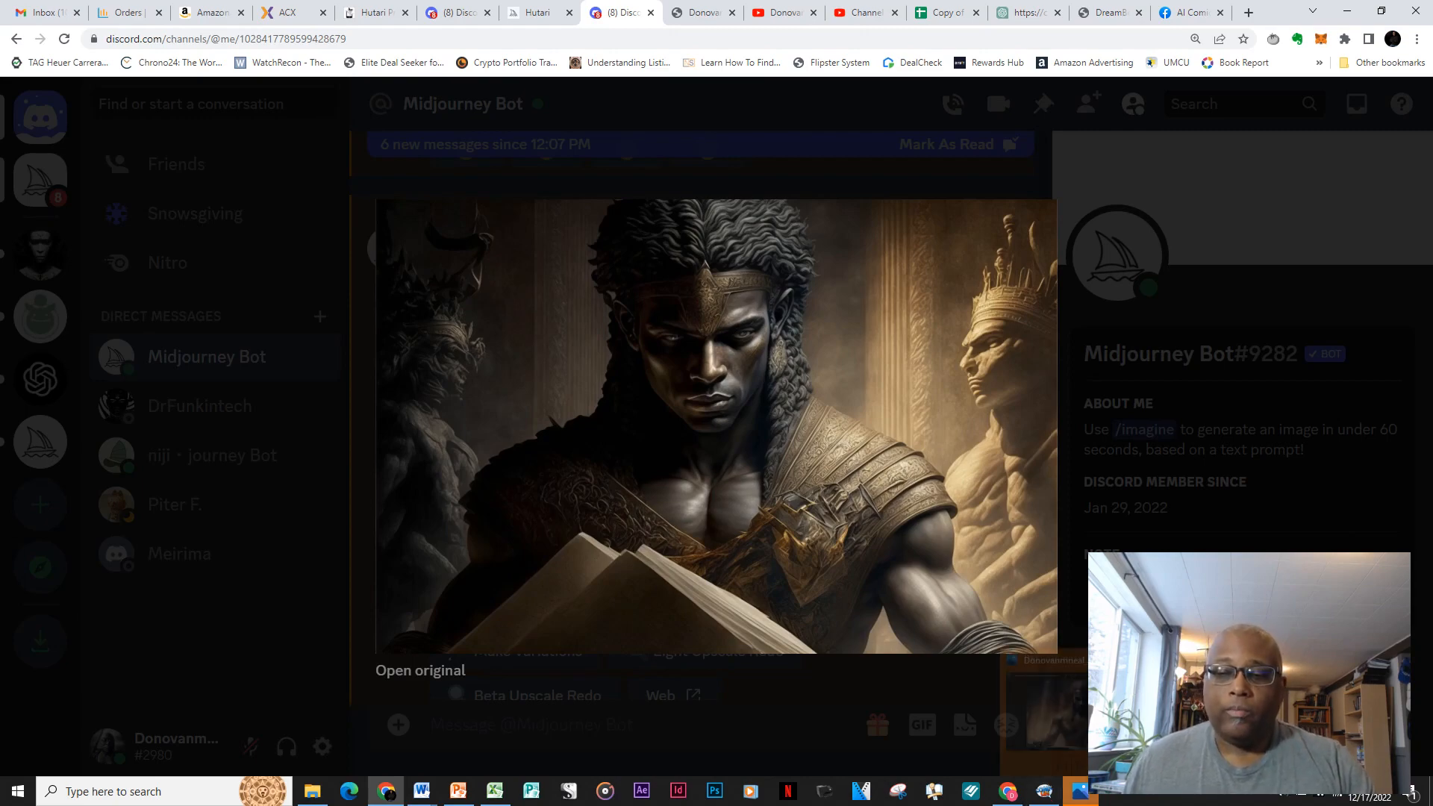
Close the Photos window left open from the previously saved image and return to the image preview in the browser.
right_click(1079, 791)
click(1044, 759)
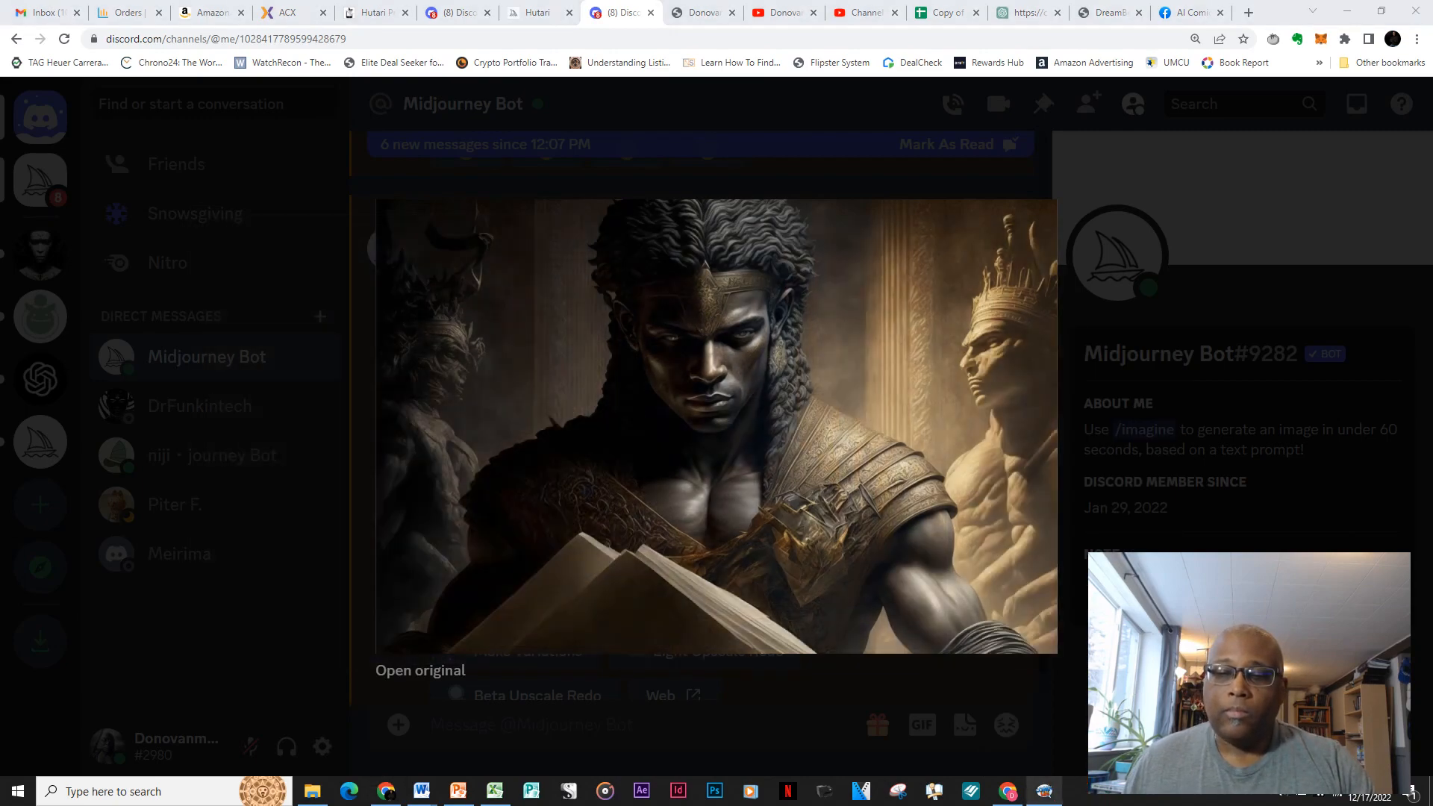
click(1044, 791)
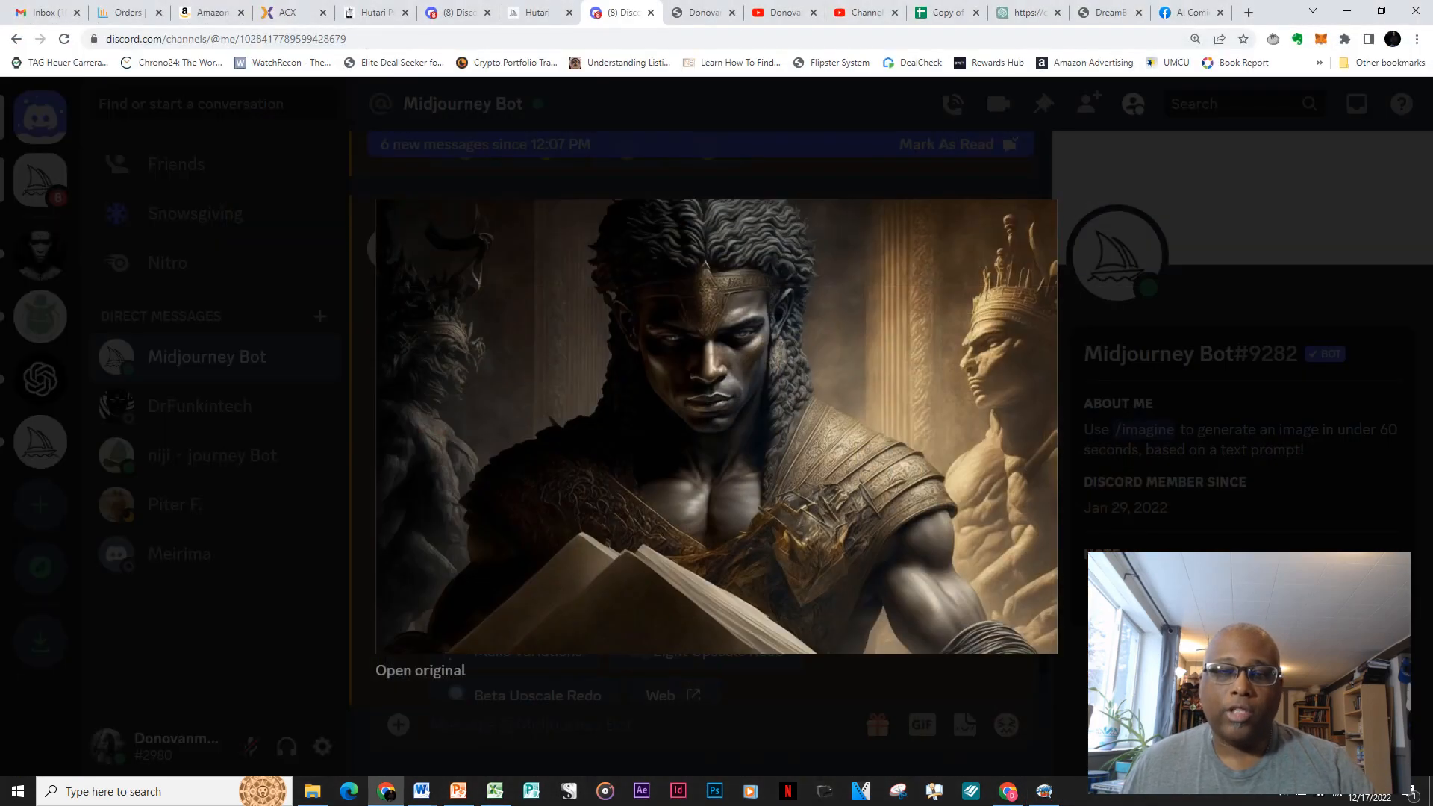
Save the headband-wearing figure's image as a PNG in the Graphi novel images folder under its suggested name, and close the open previews.
right_click(719, 333)
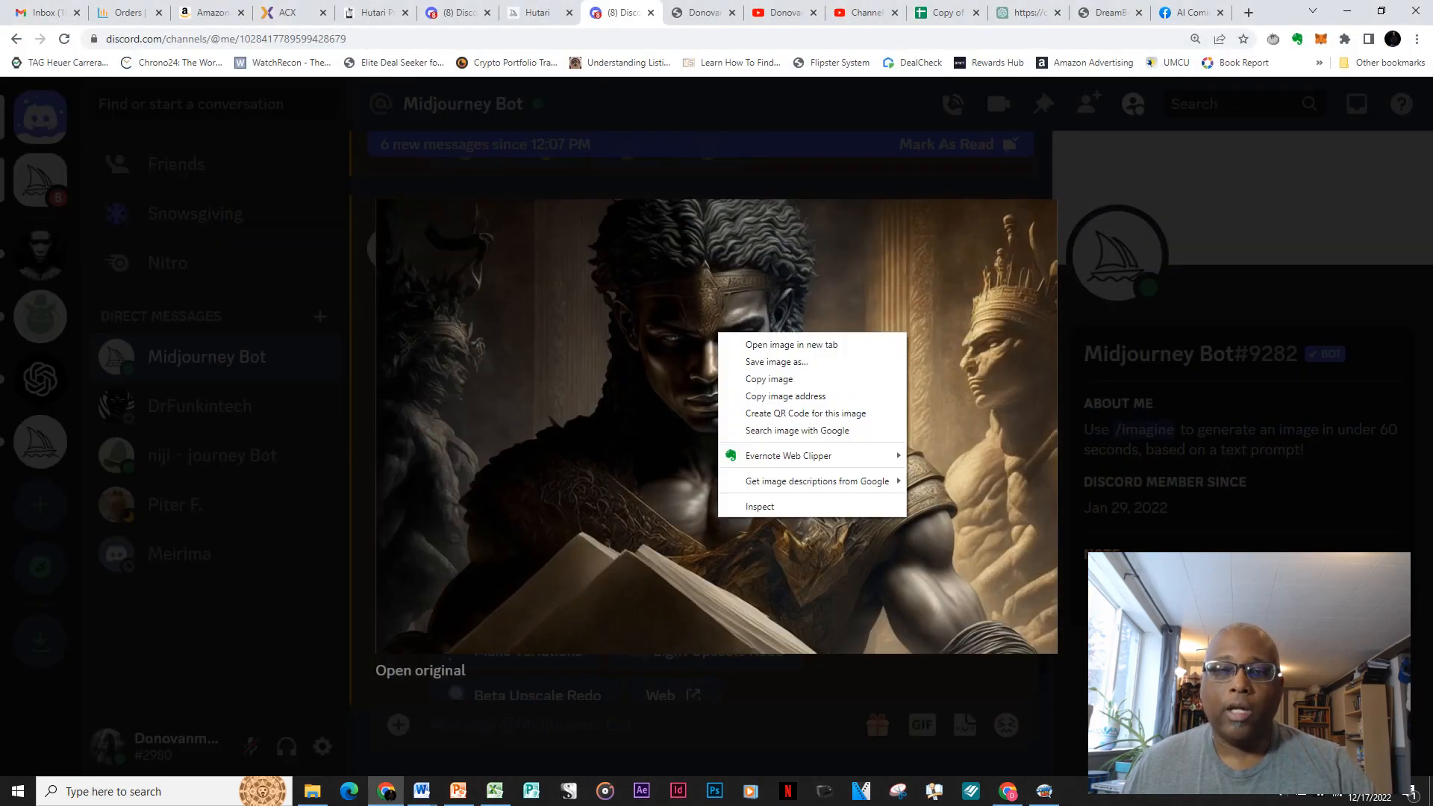
click(776, 362)
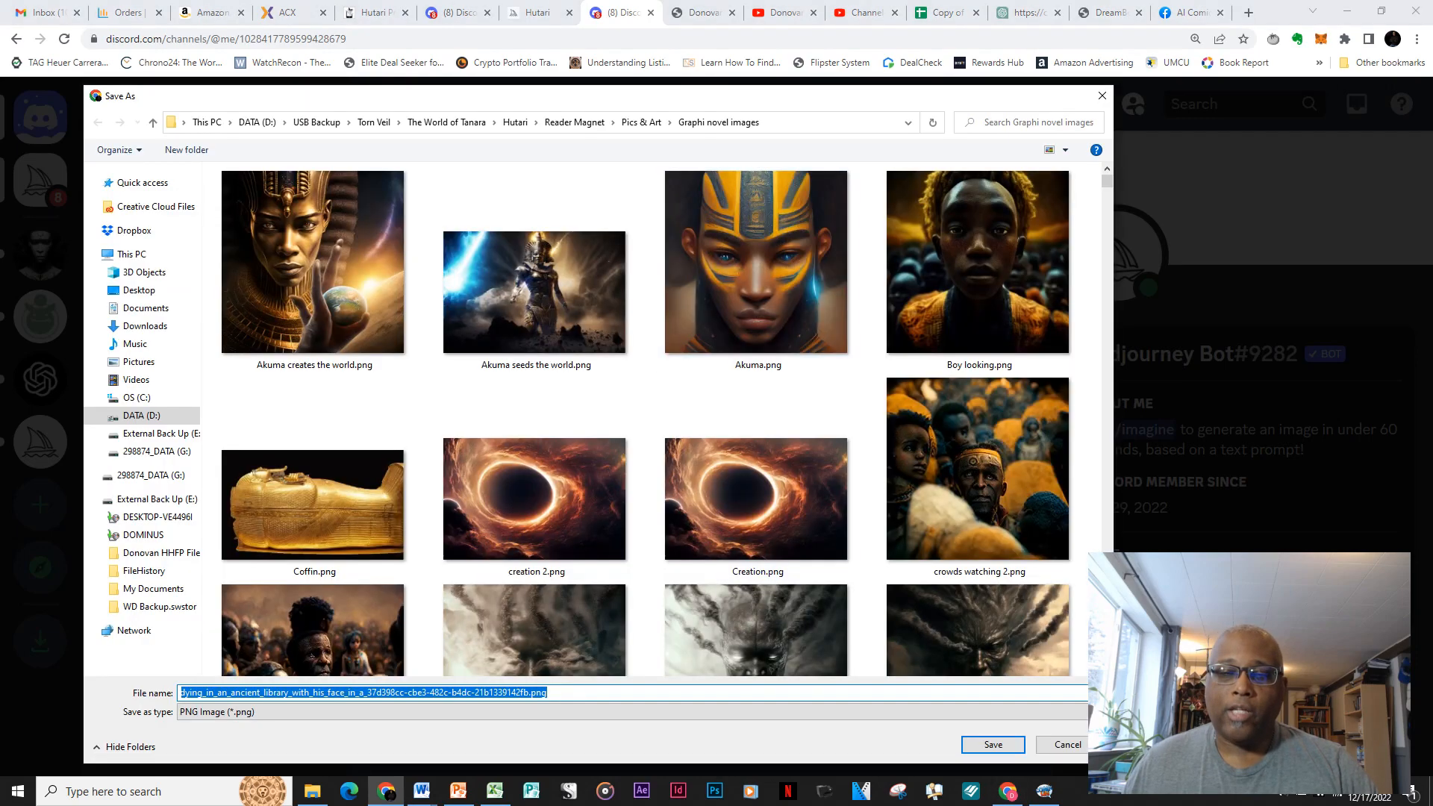
click(992, 745)
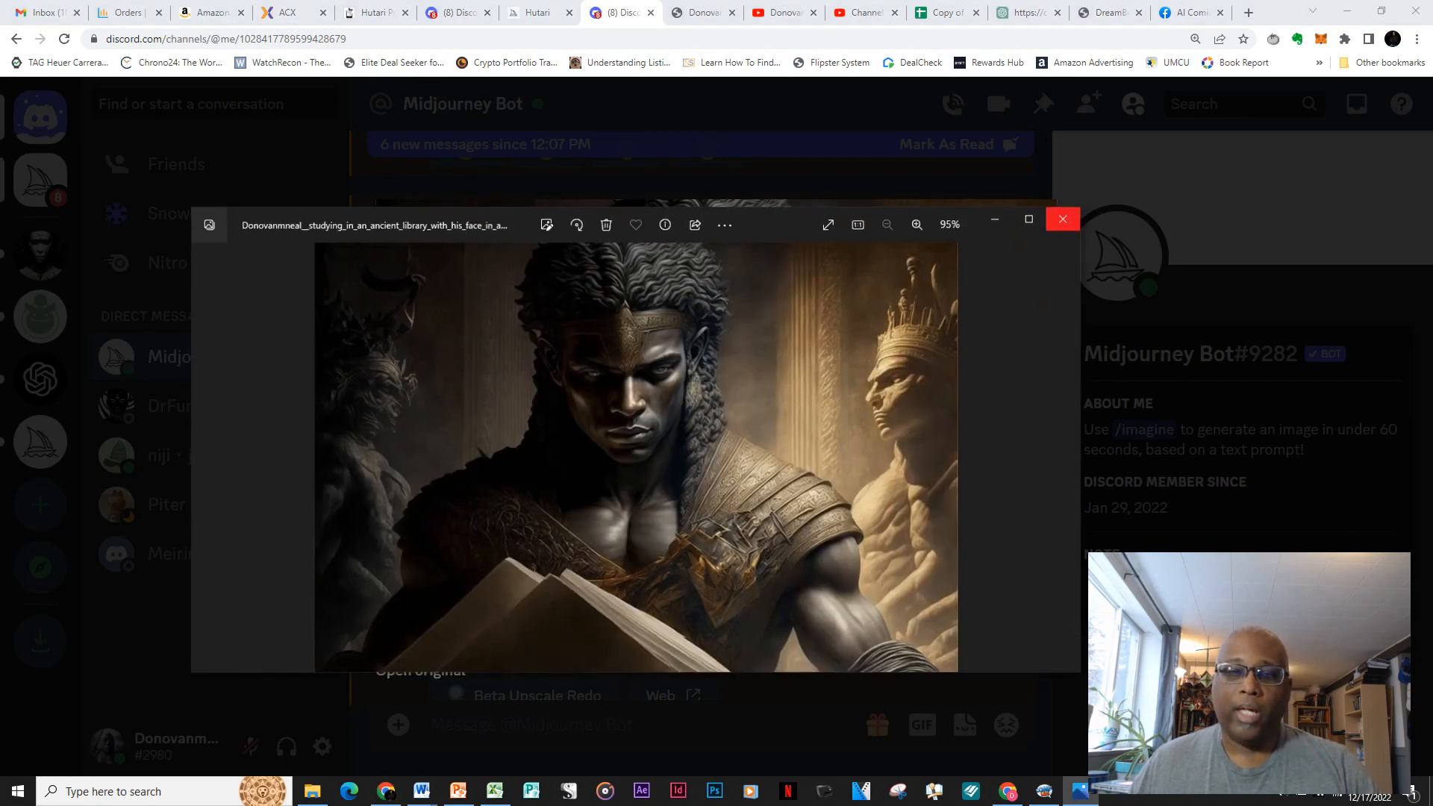
click(1065, 217)
click(1066, 217)
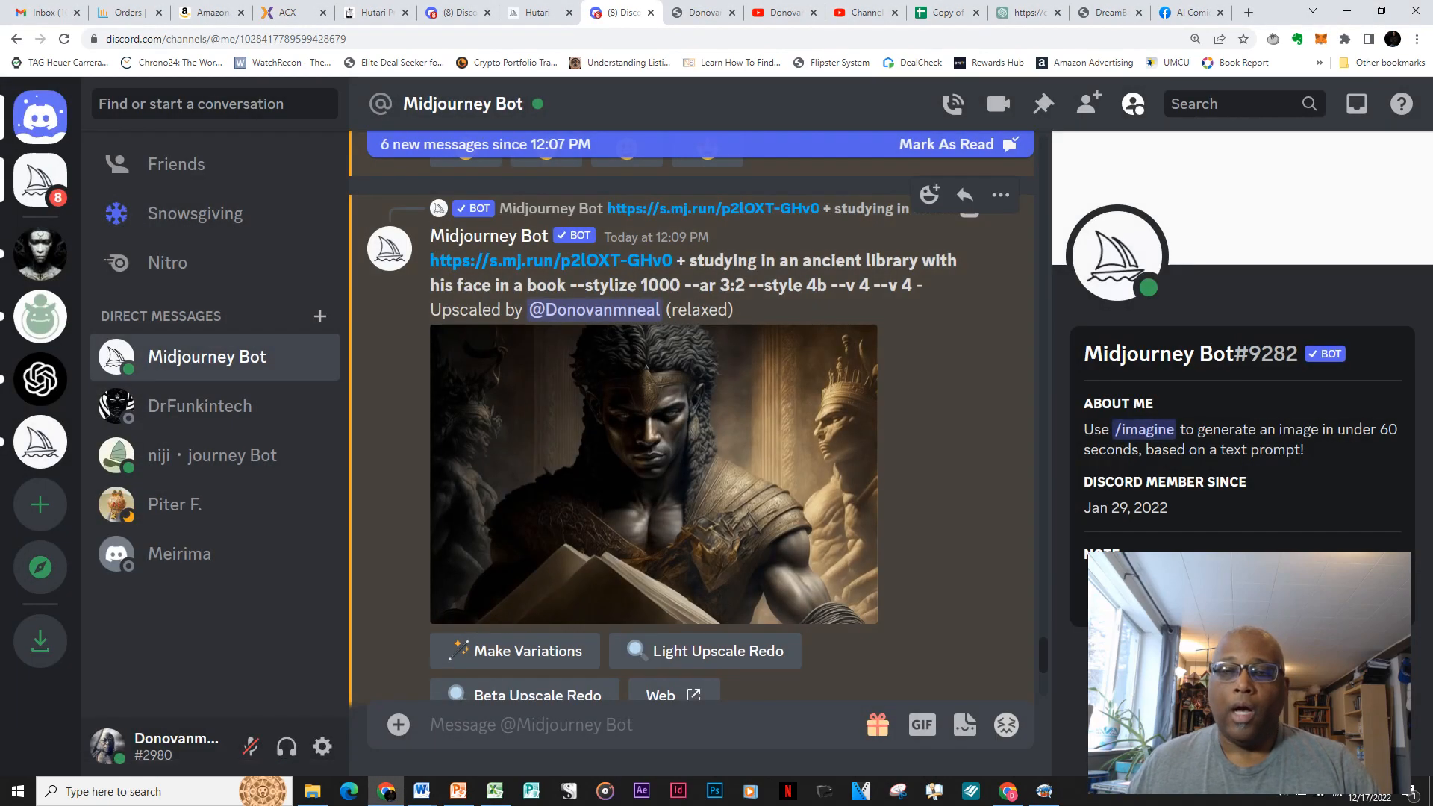
Rate the upscaled image of the headband-wearing figure with the heart-eyes emoji in the Midjourney Bot chat.
scroll(702, 425, down, 6)
scroll(701, 425, up, 2)
scroll(702, 426, down, 5)
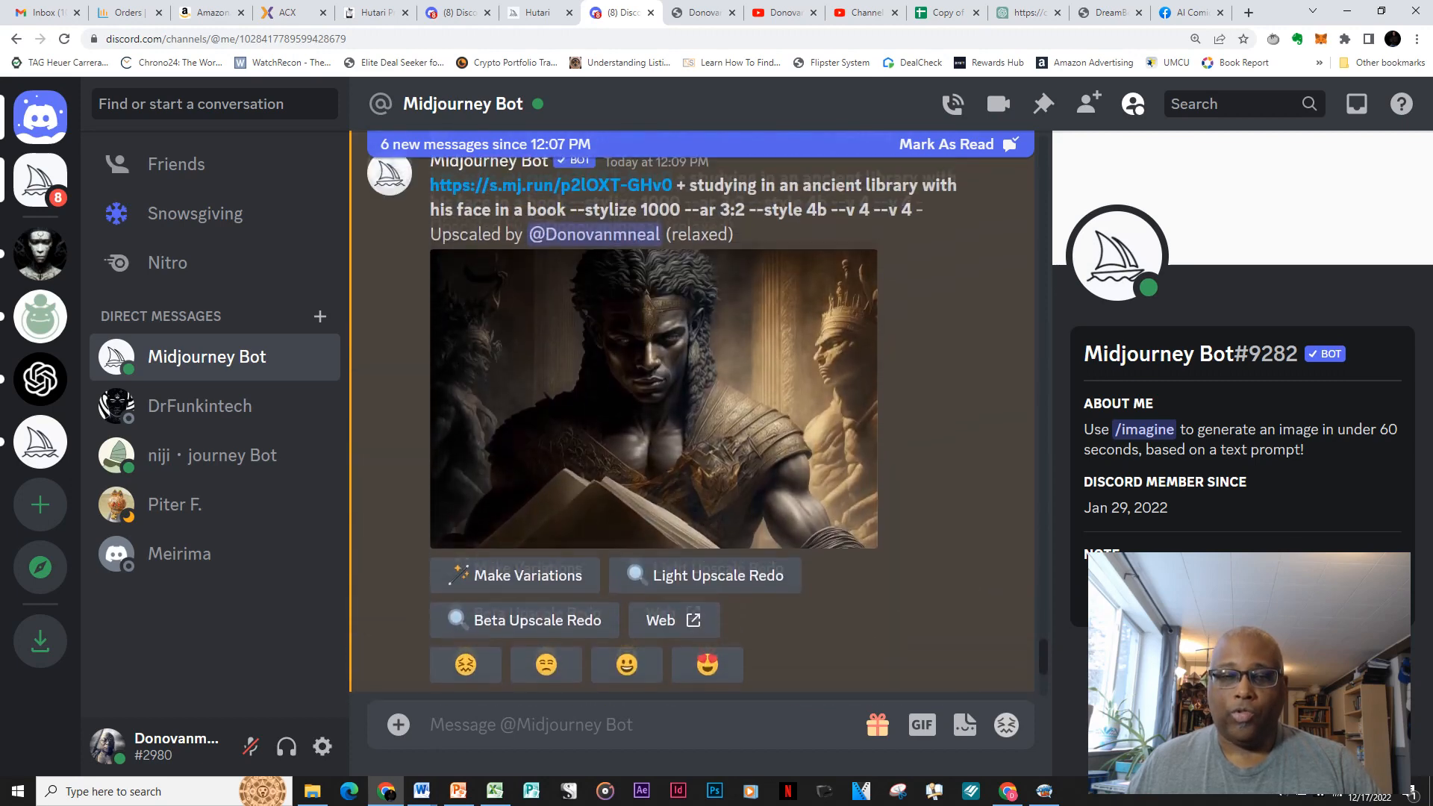
click(701, 665)
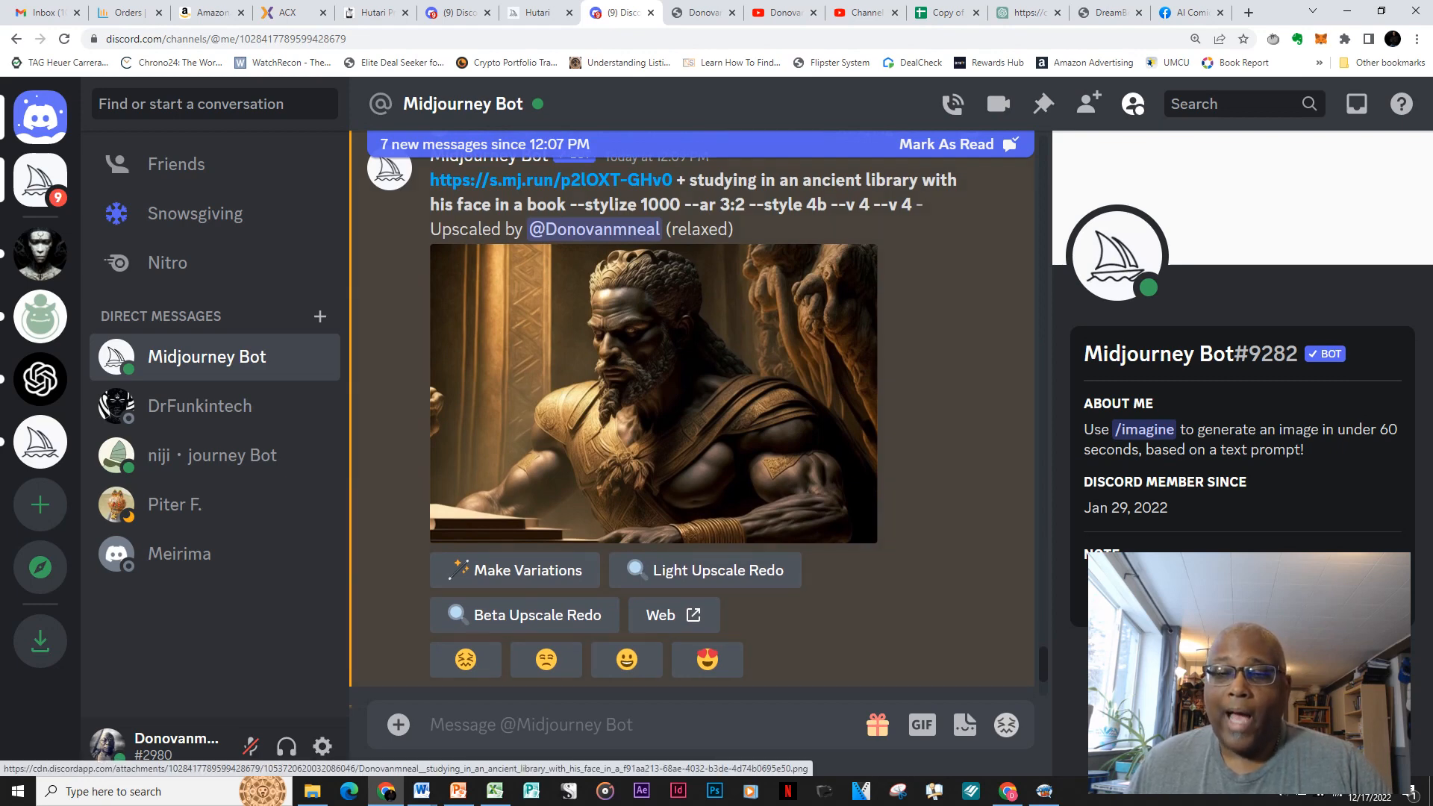
Compare the bearded figure at the desk with the Hesphus and Enkai panels in Comic Life, and give its image an emoji rating.
click(1044, 791)
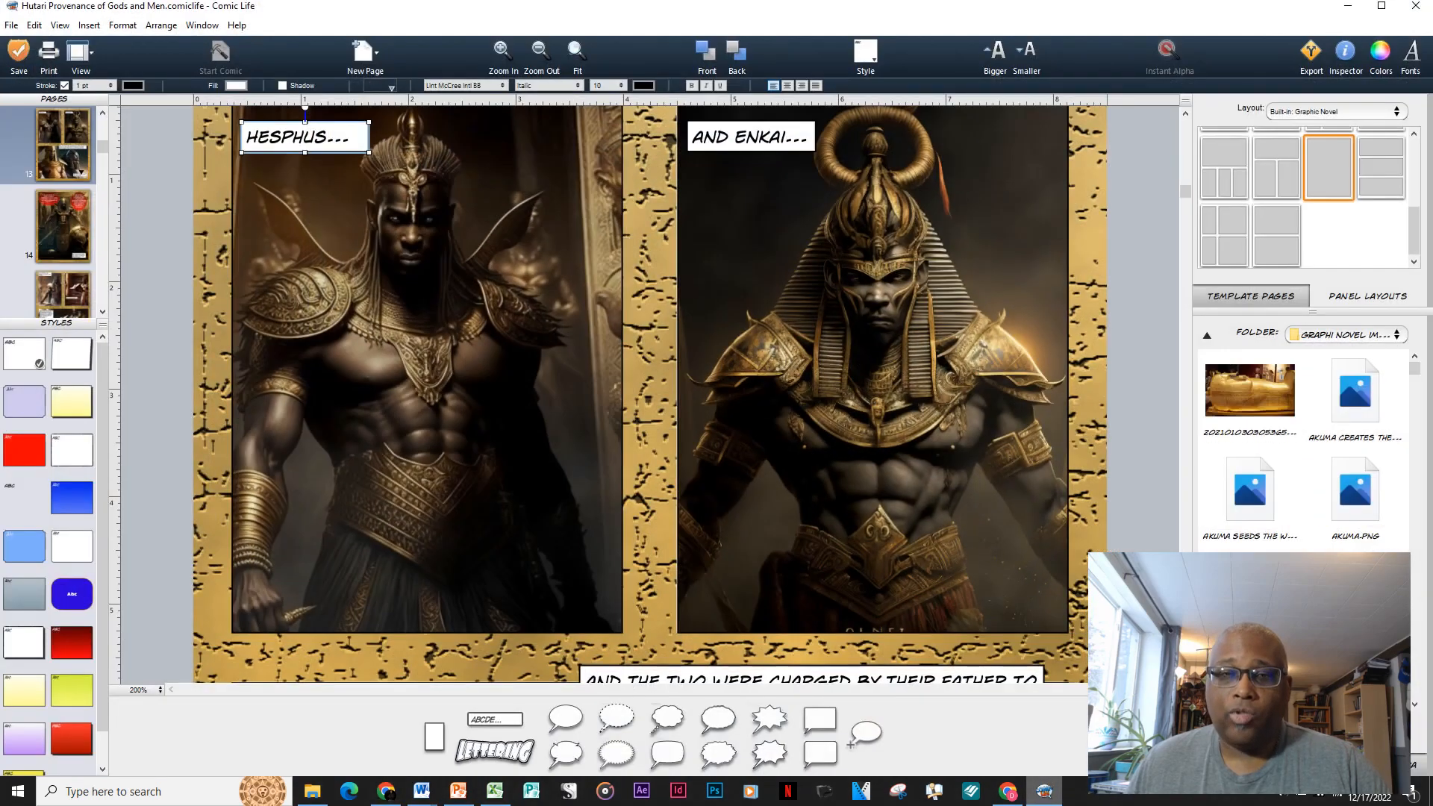
click(1044, 791)
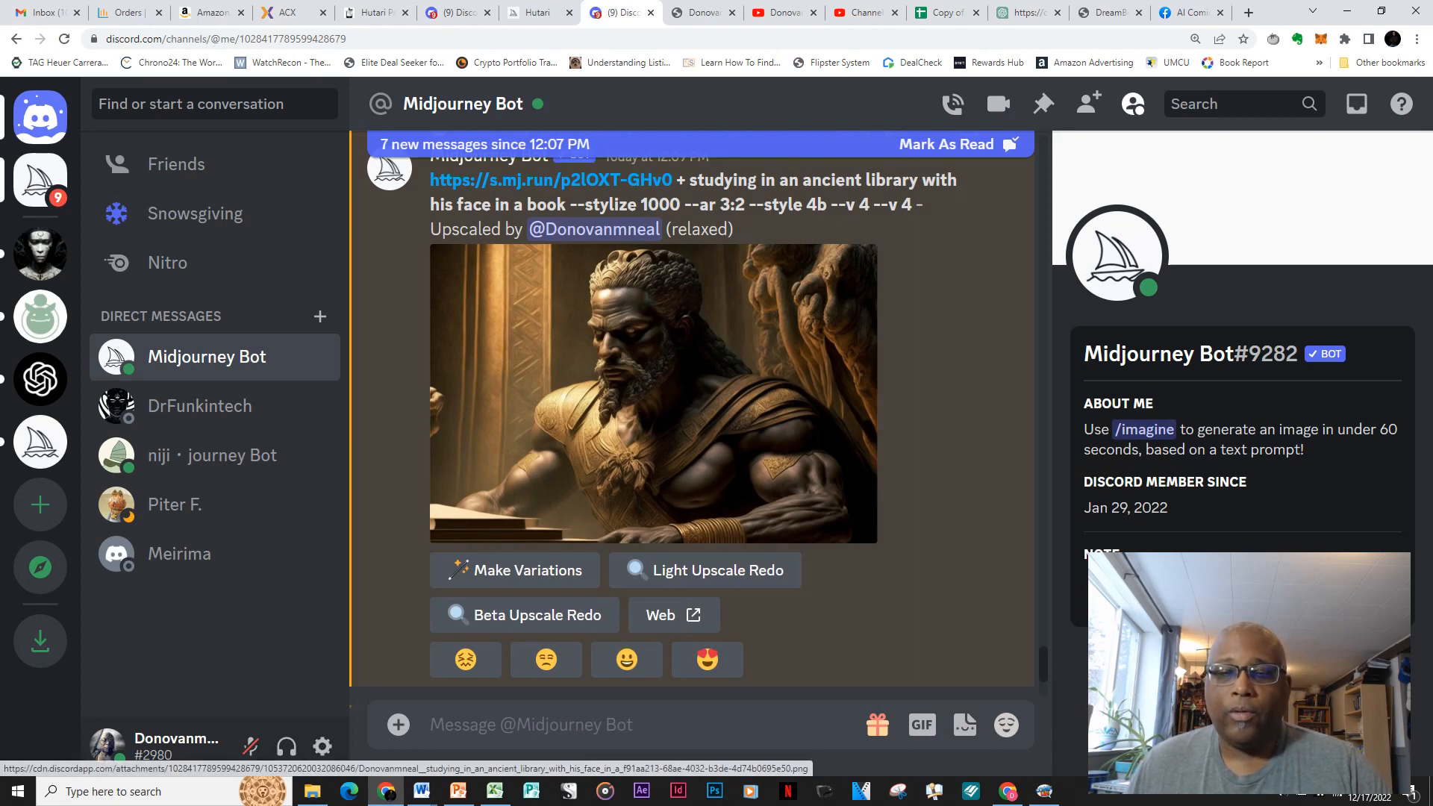
click(1044, 790)
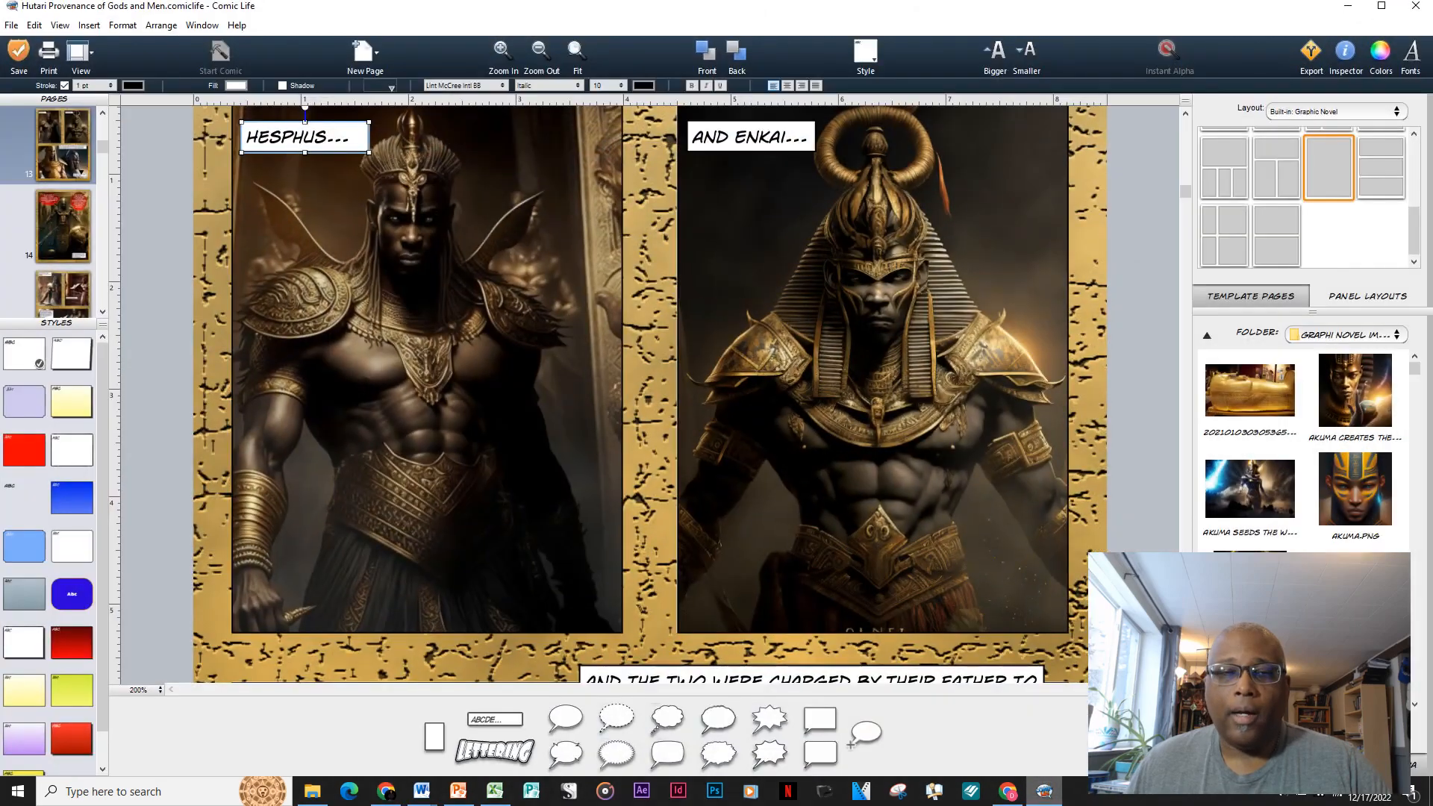
click(1044, 790)
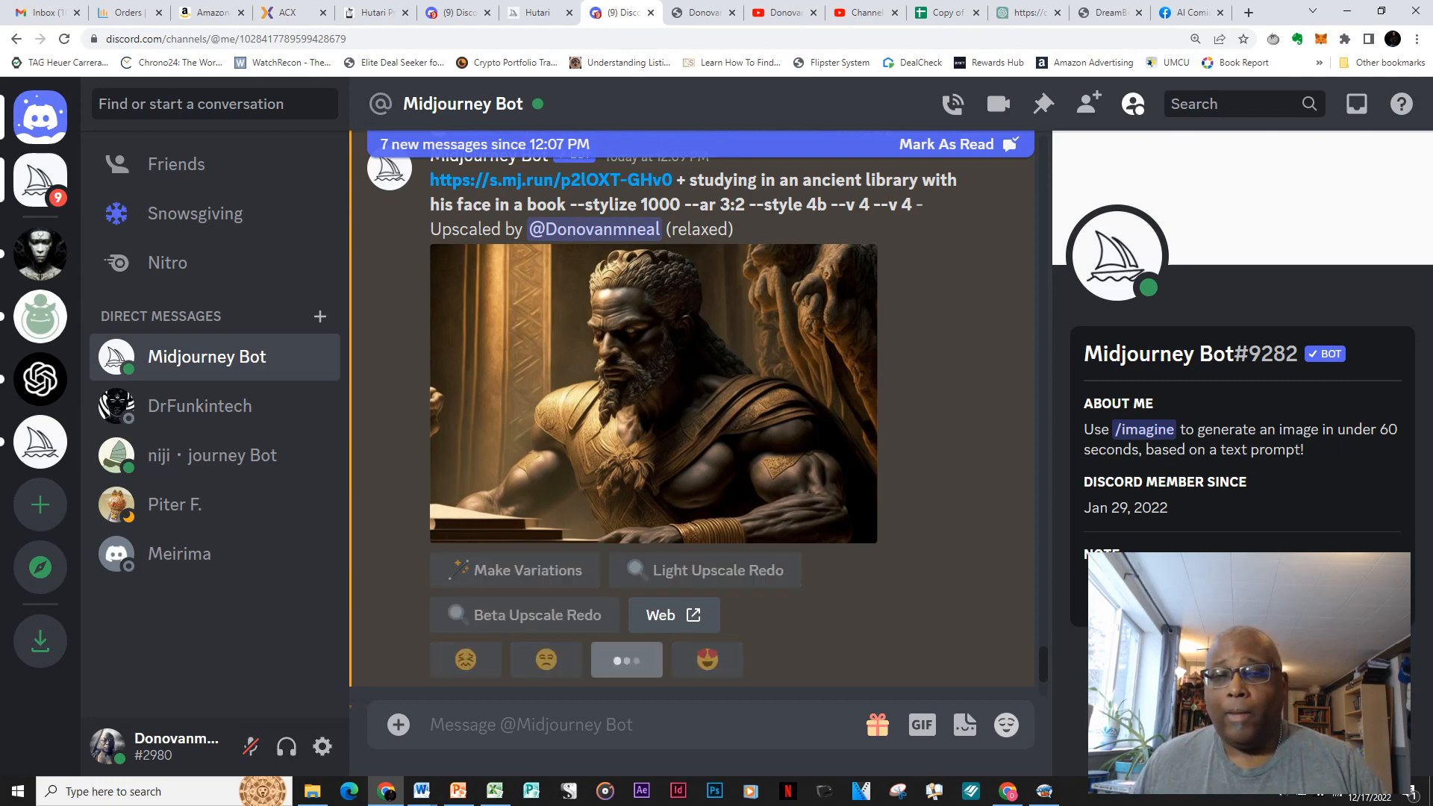
click(707, 658)
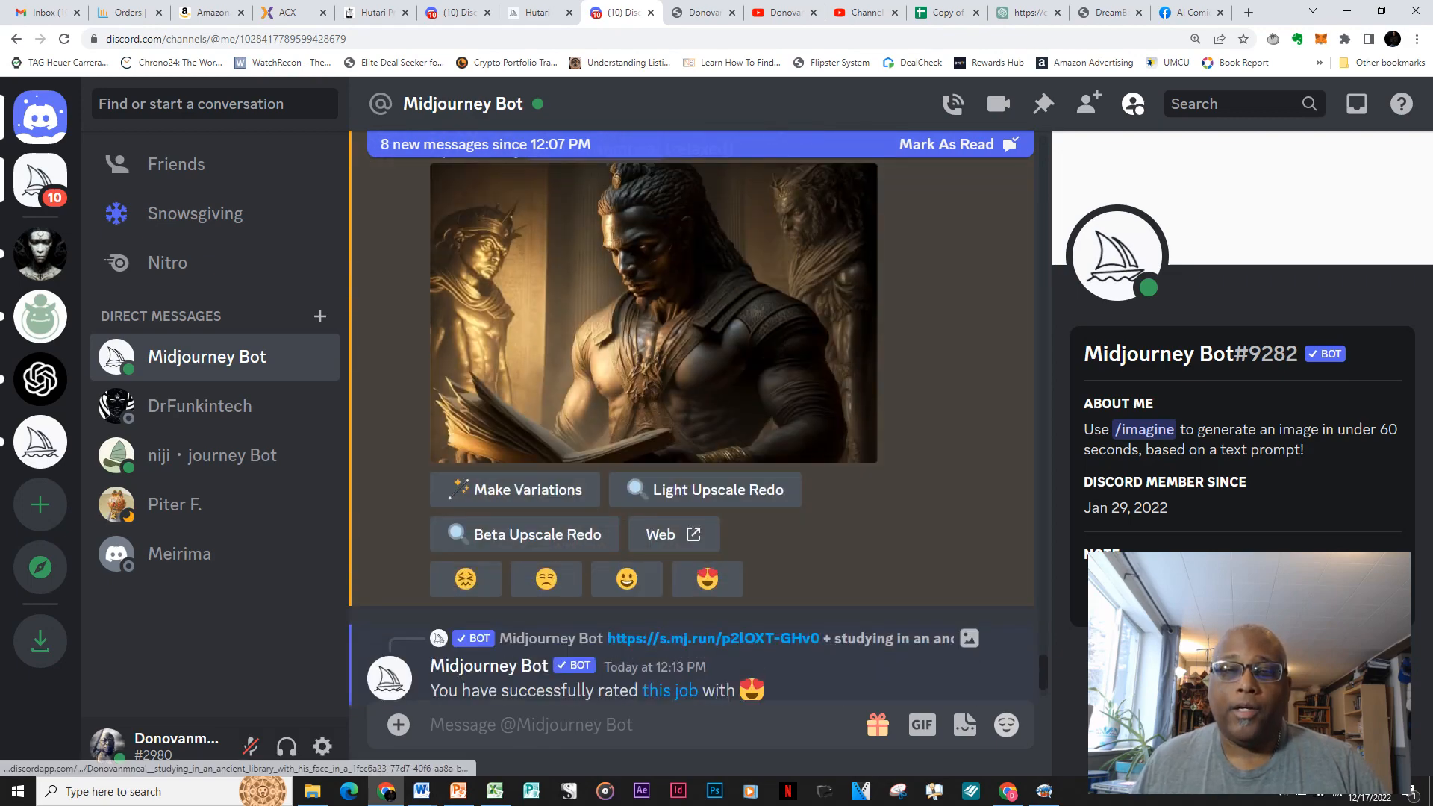
Open the original of the braided figure reading between two statues, examine the face, hands, book and armour, and close its tab.
click(657, 336)
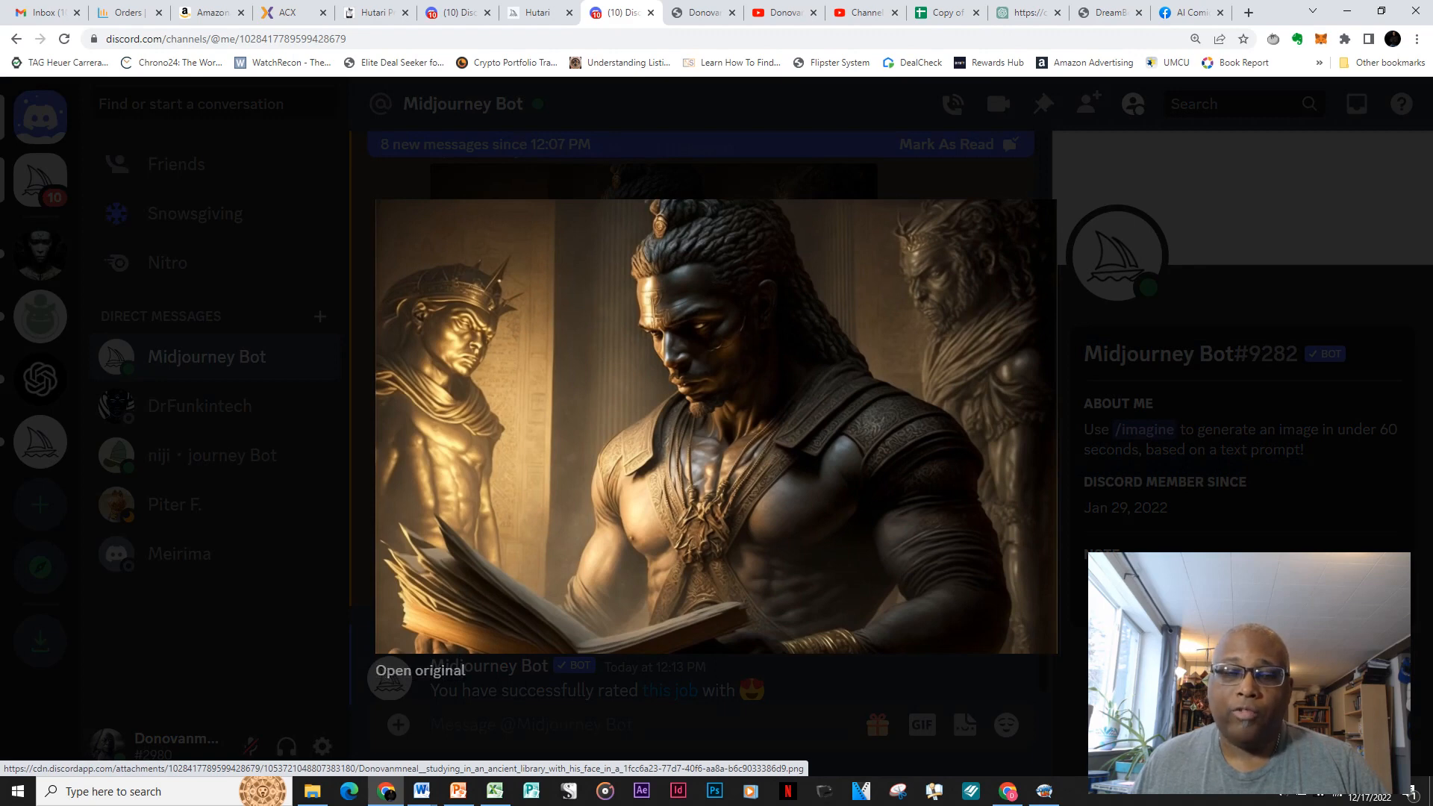
click(420, 670)
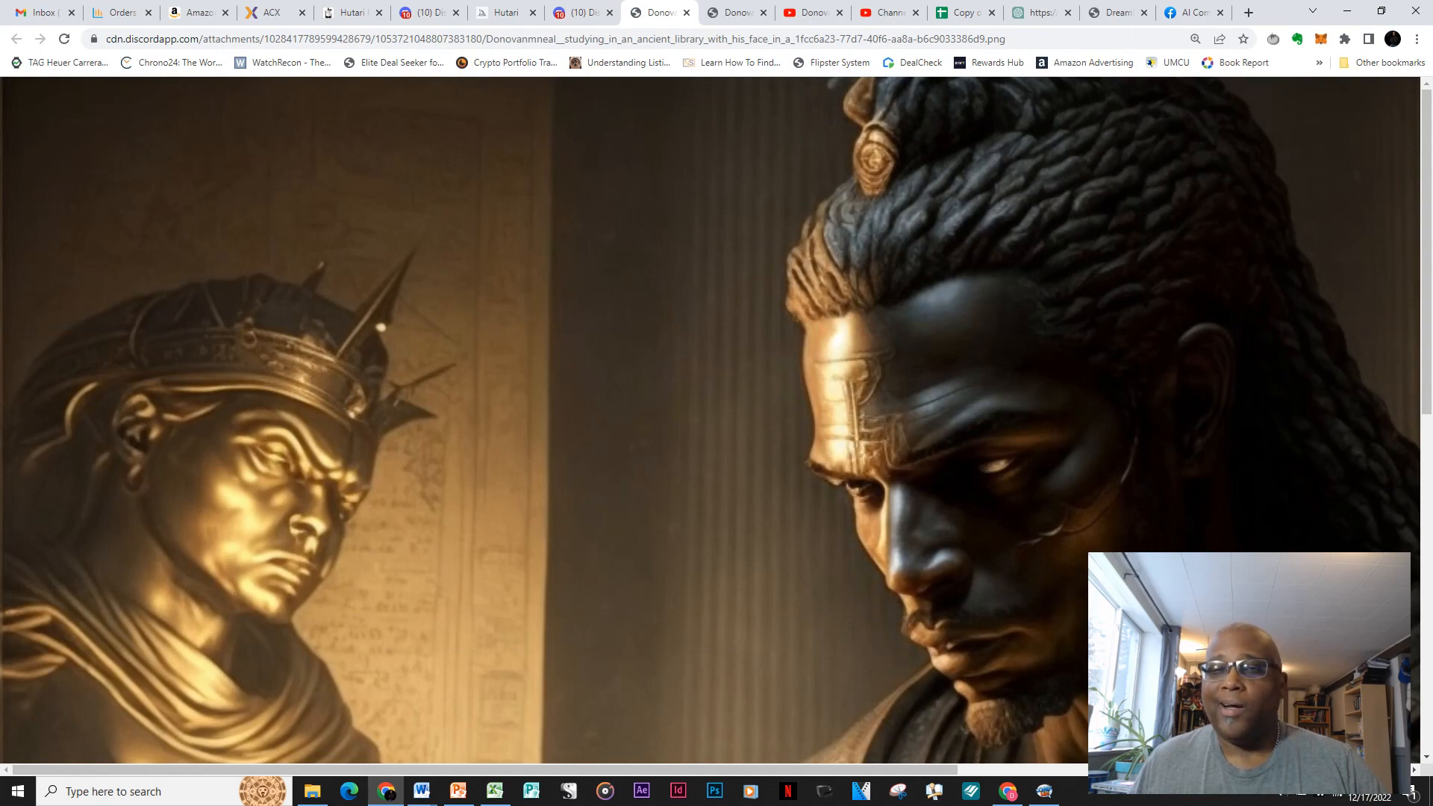
scroll(709, 419, down, 8)
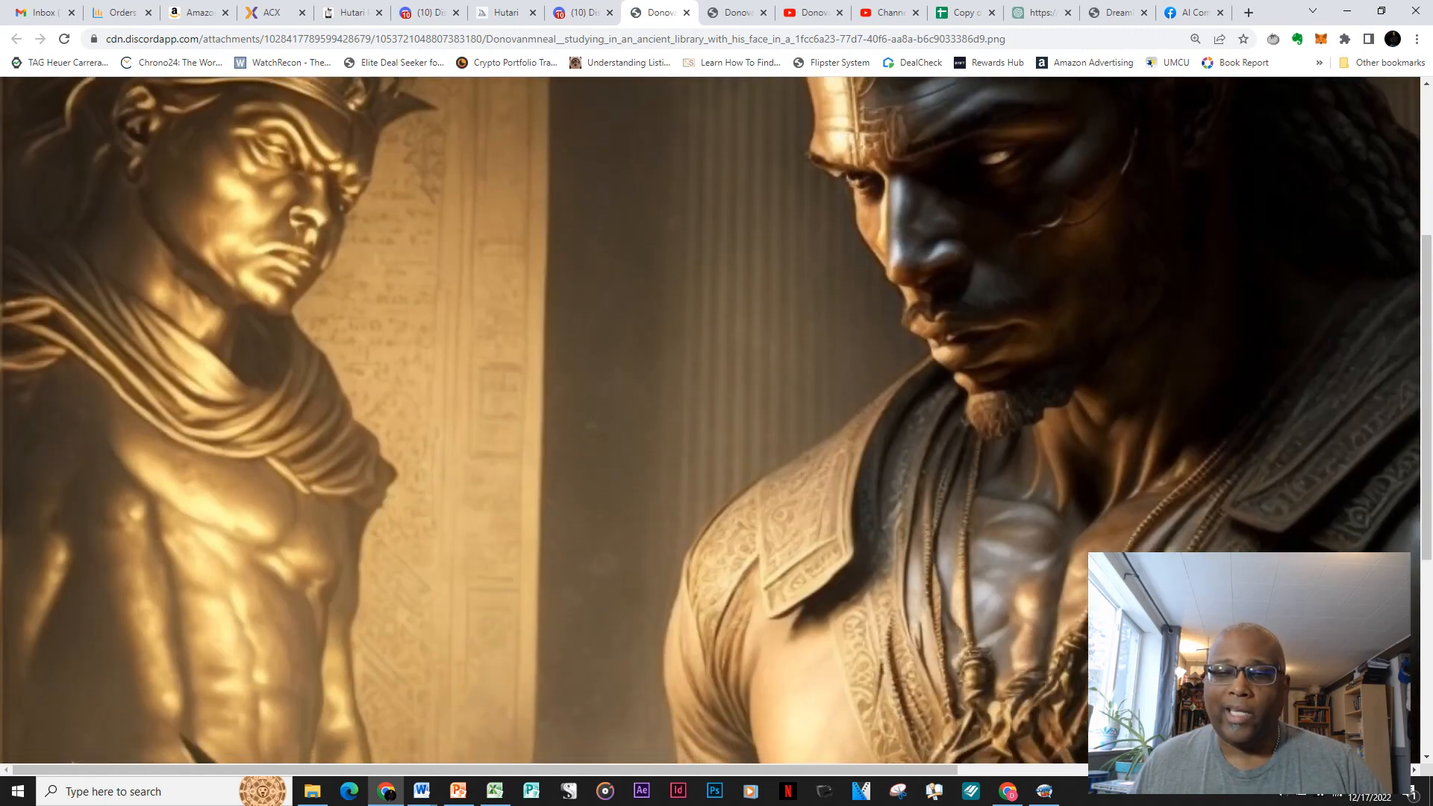
scroll(710, 420, down, 2)
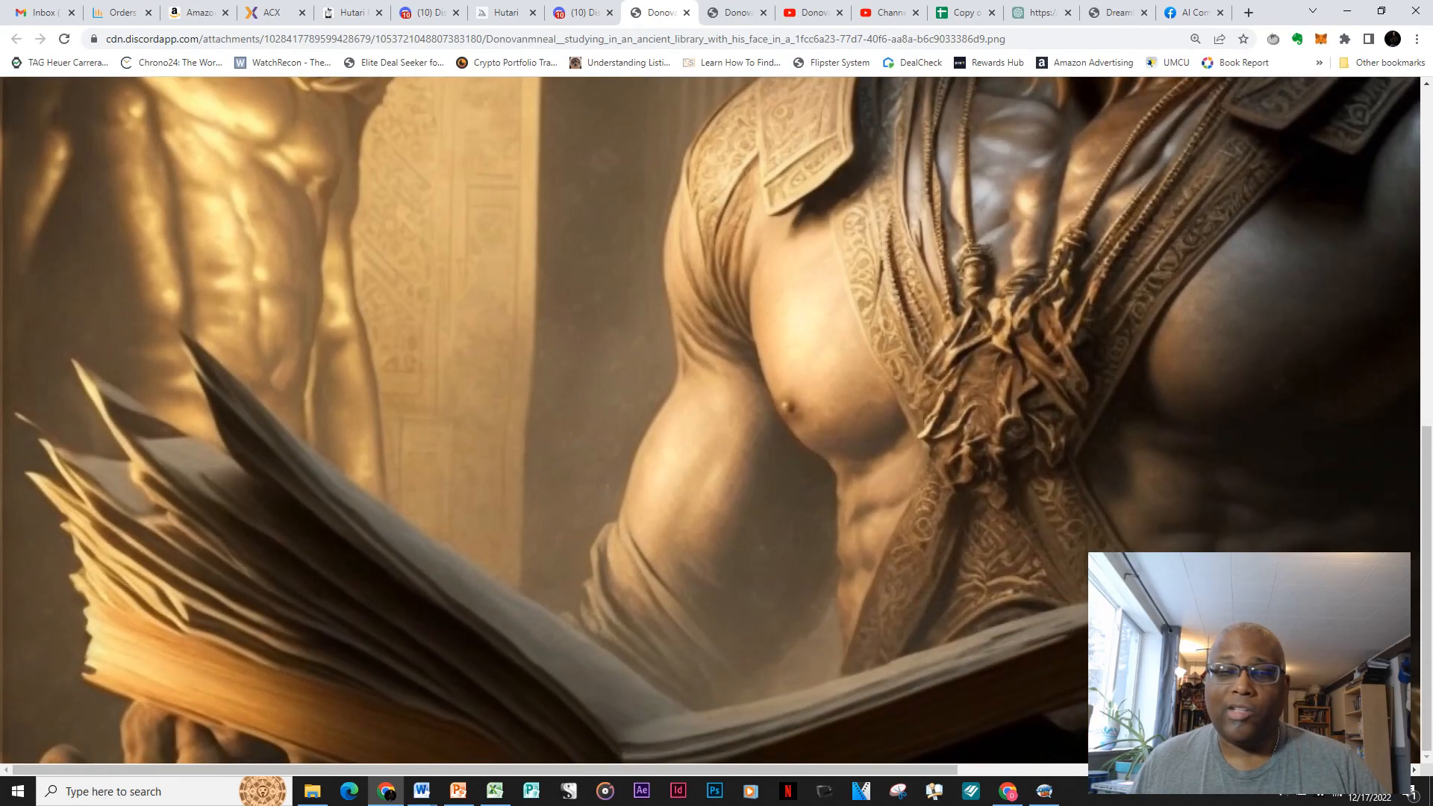
drag(678, 769, 948, 770)
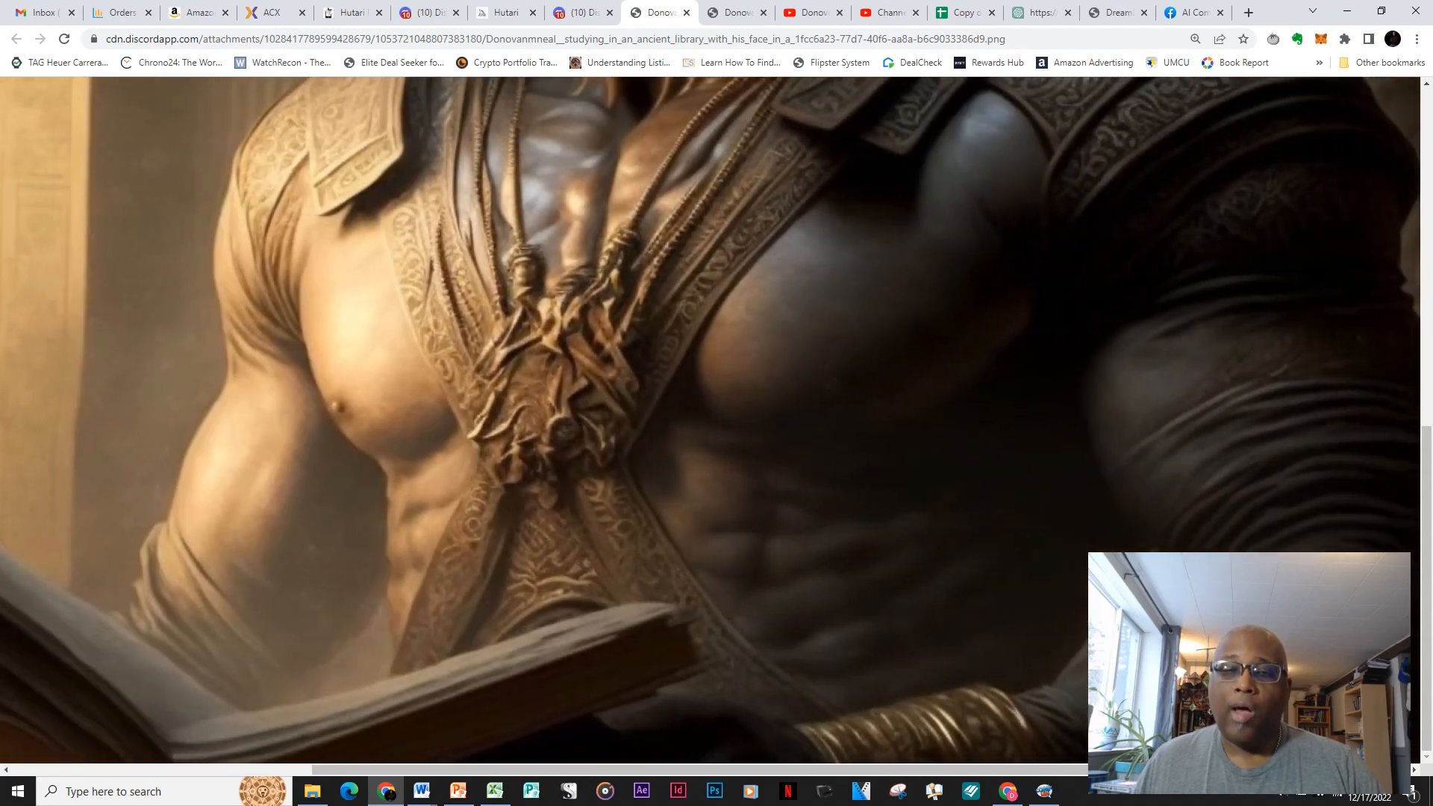
scroll(709, 419, up, 4)
scroll(709, 418, up, 5)
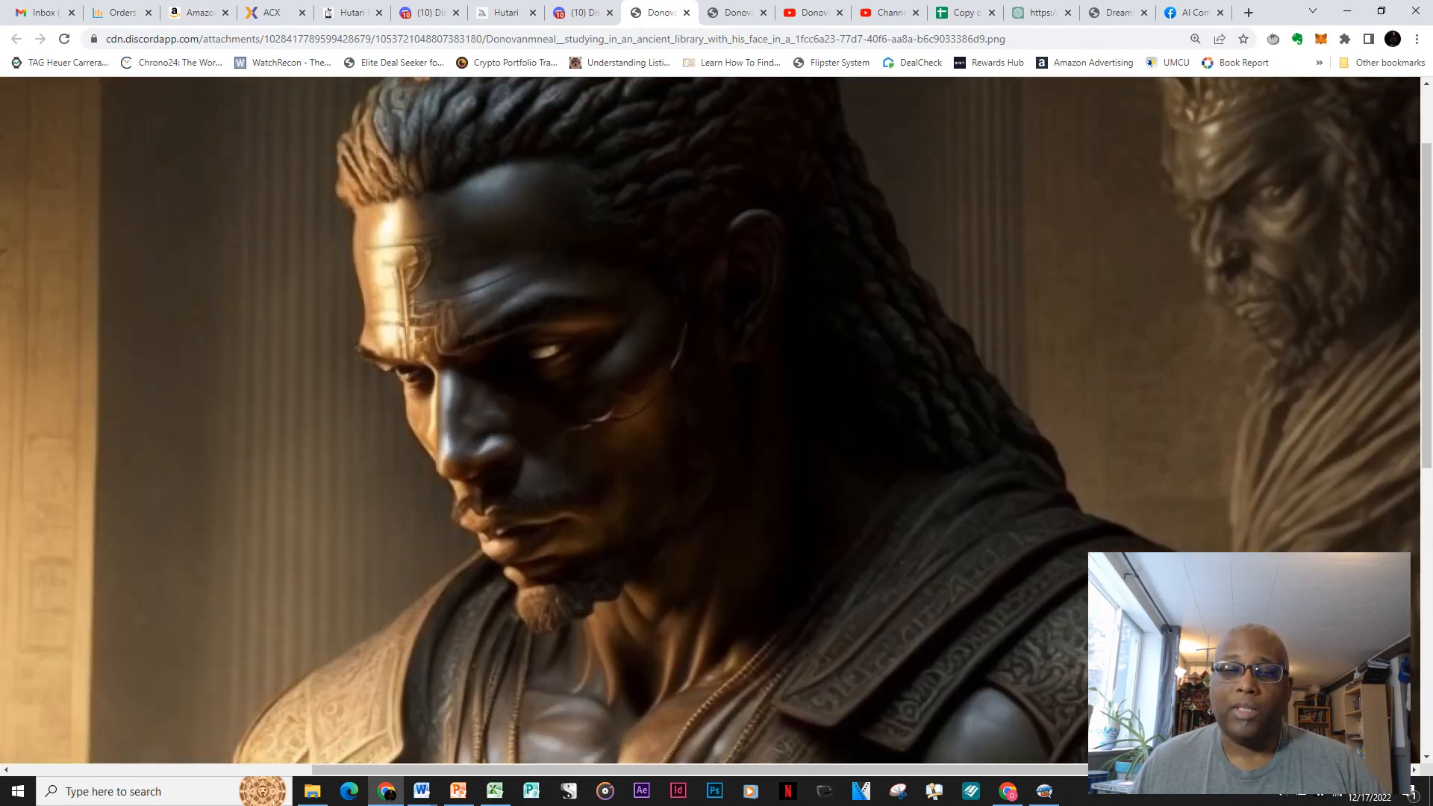
scroll(709, 418, up, 1)
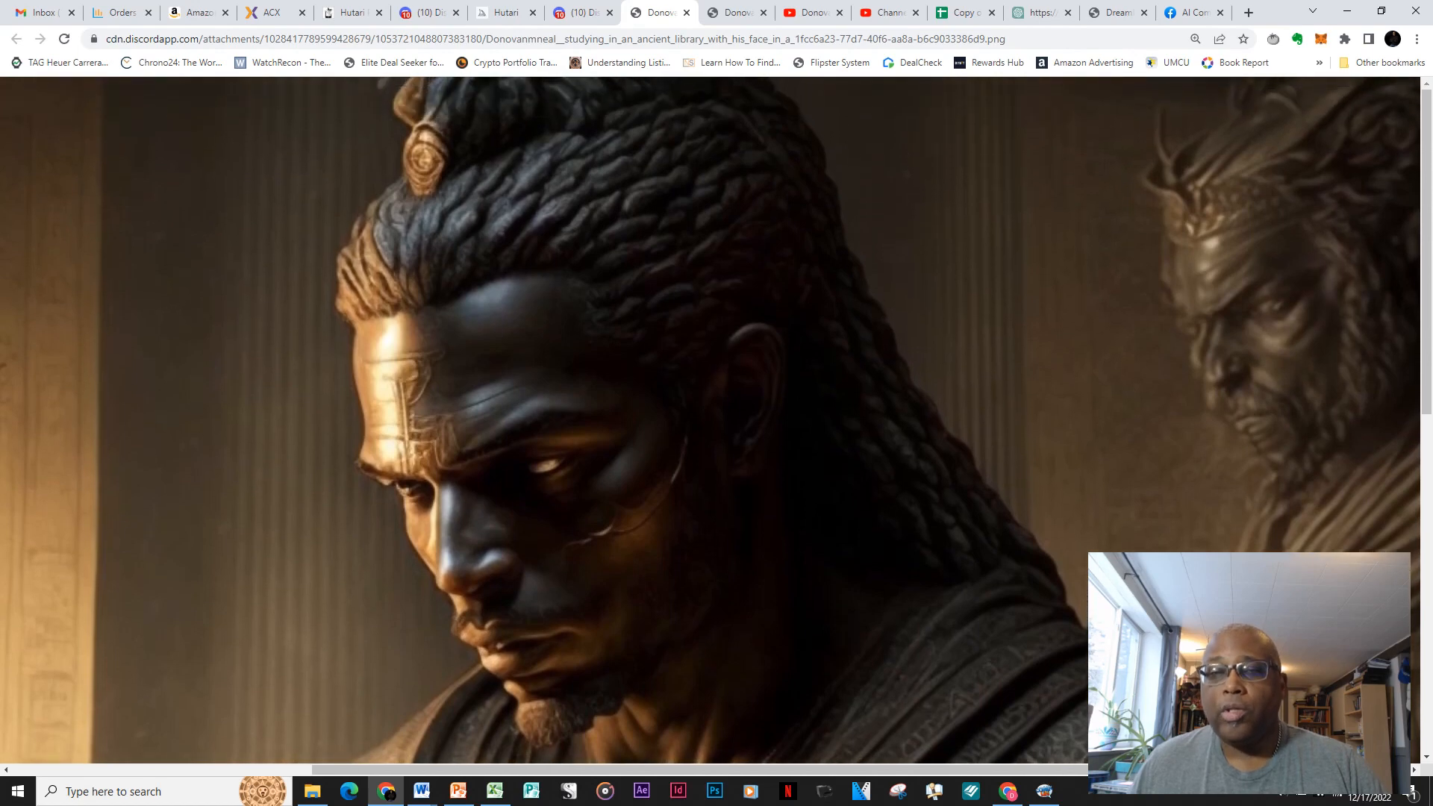
click(687, 11)
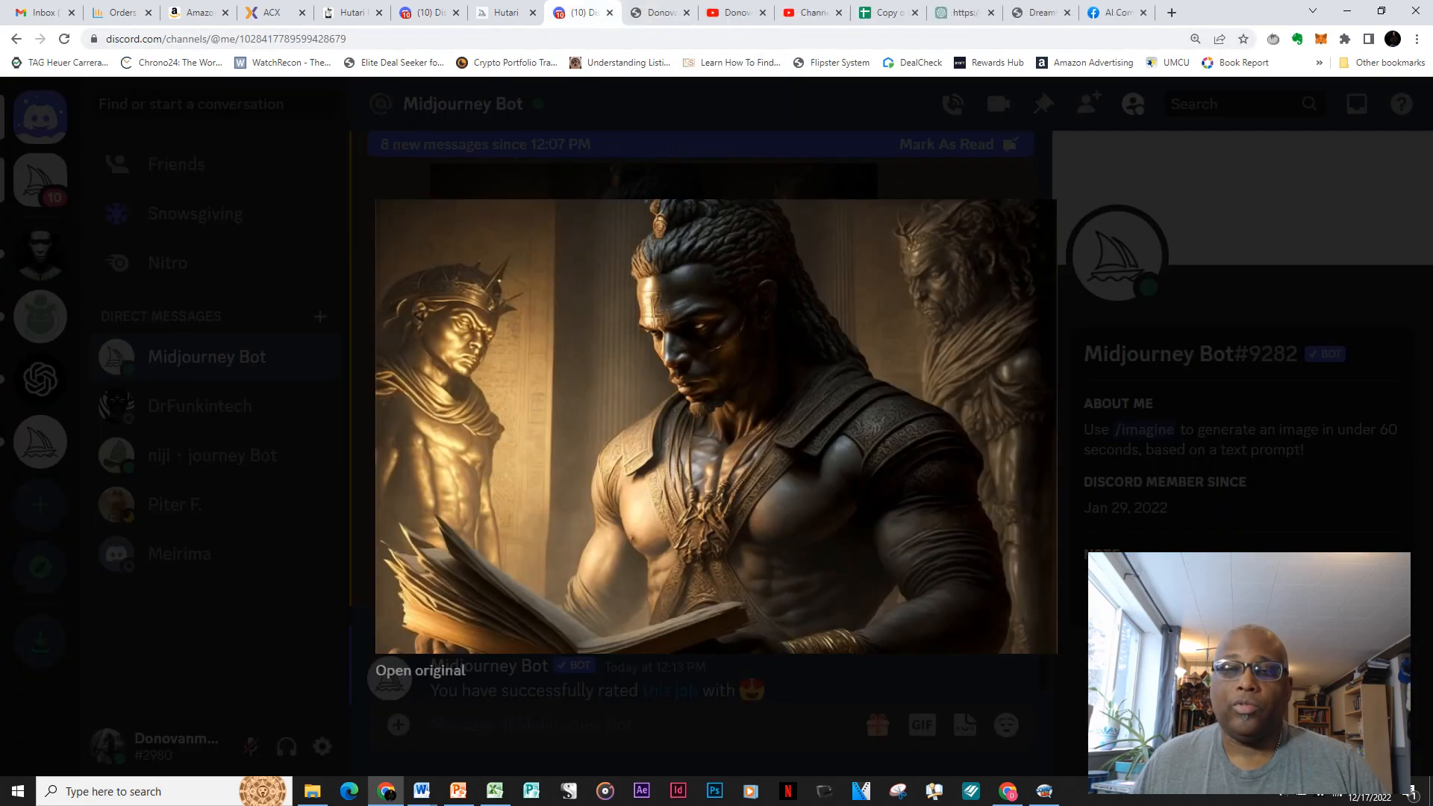
Save the image of the braided figure between two statues as a PNG in the Graphi novel images folder, and close the open previews.
right_click(776, 306)
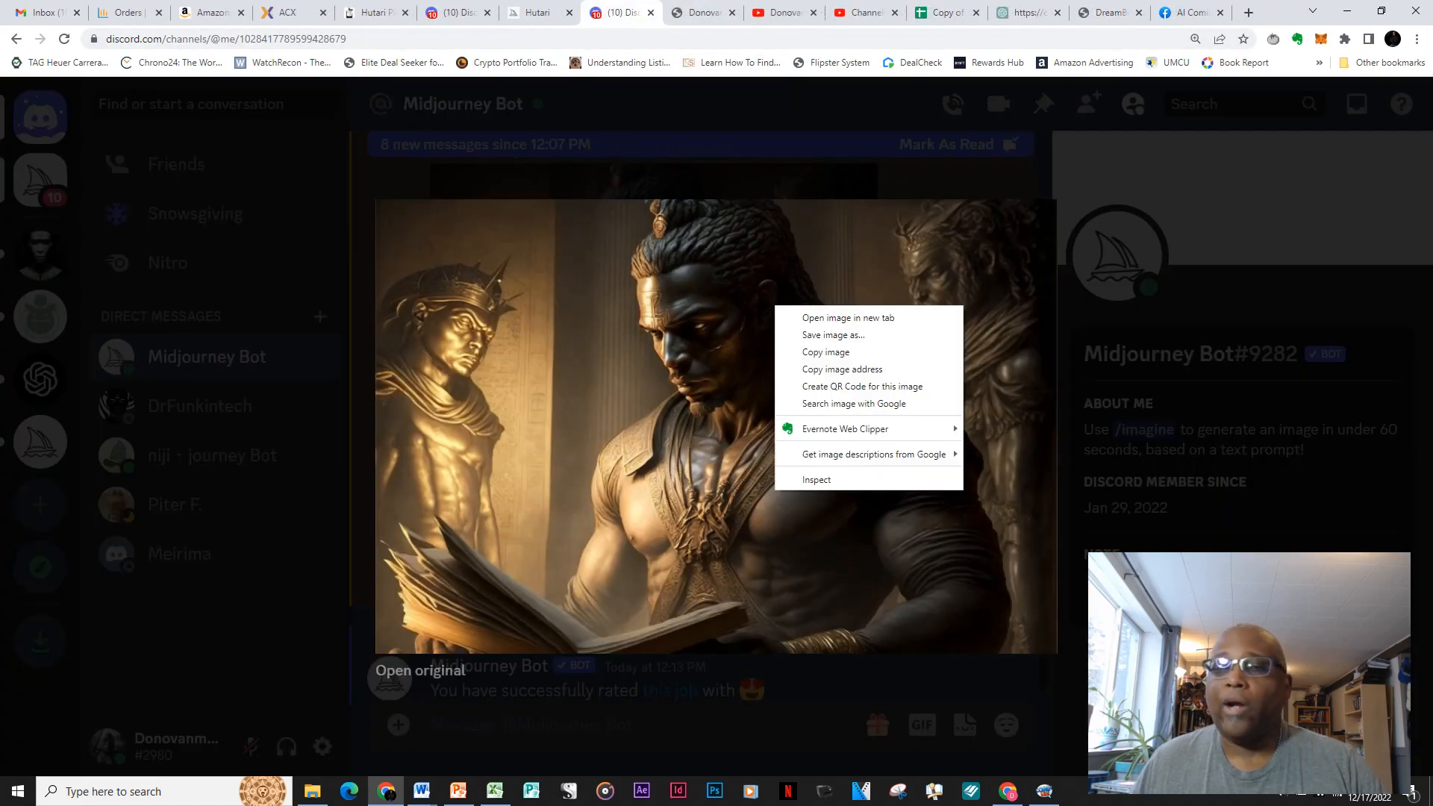
click(821, 333)
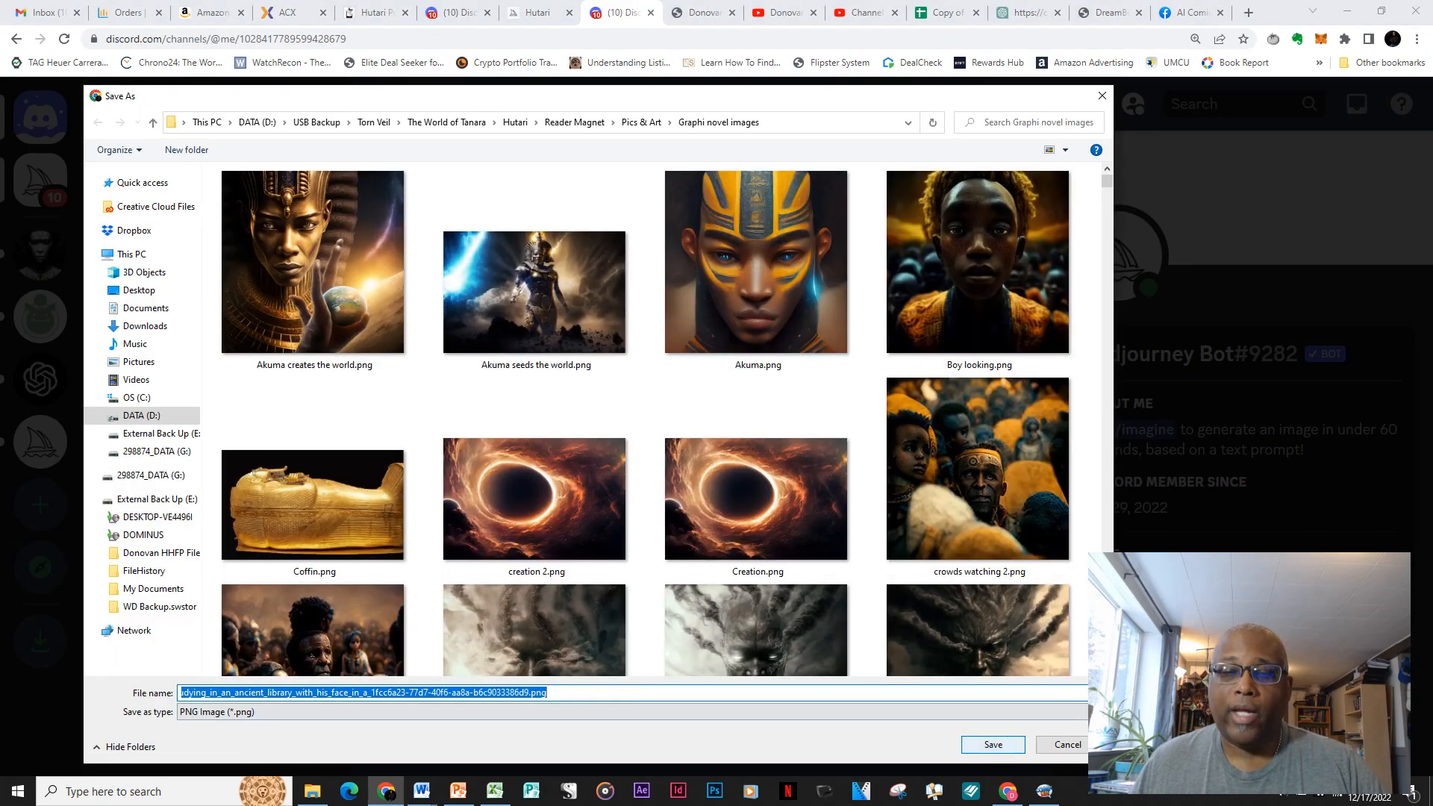
click(992, 745)
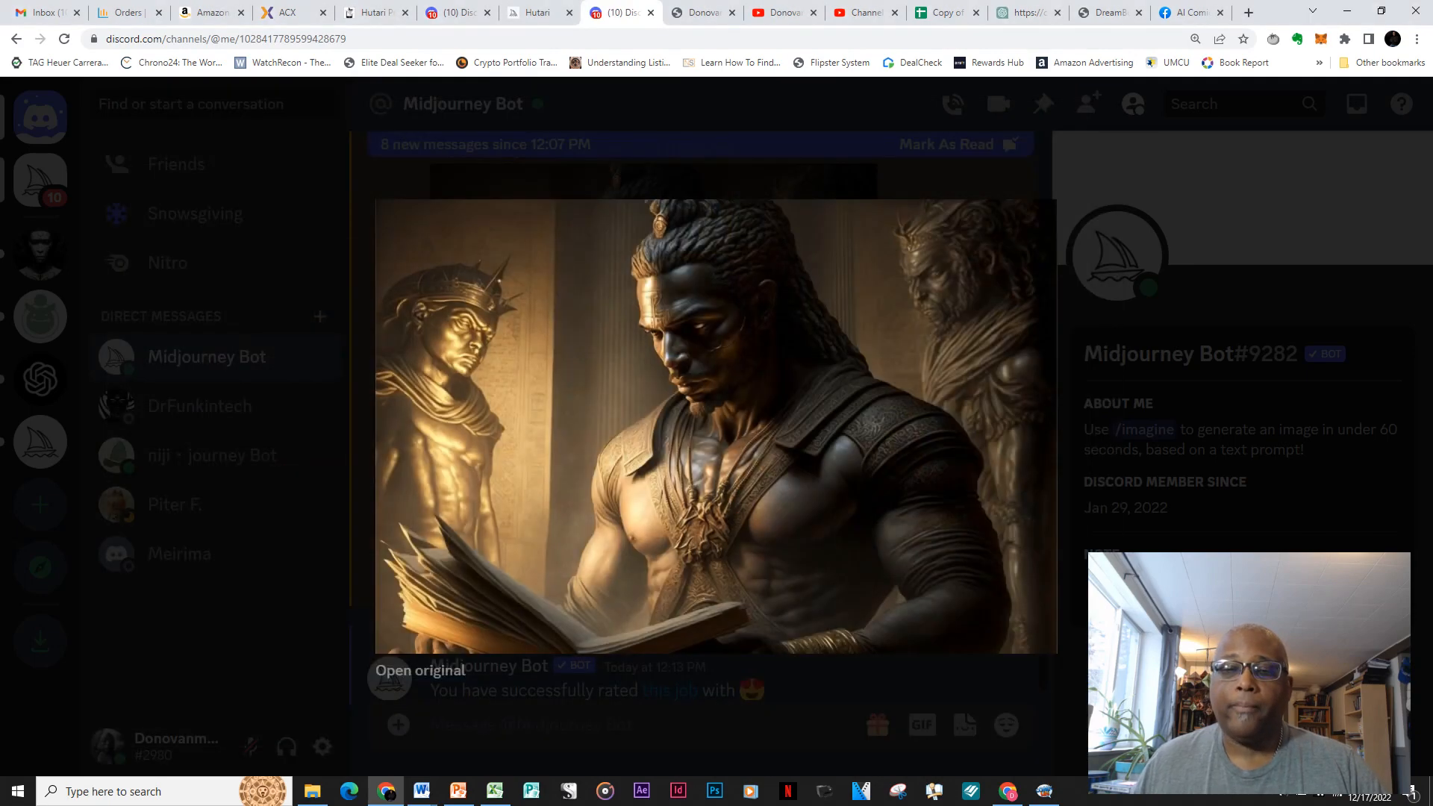
key(Escape)
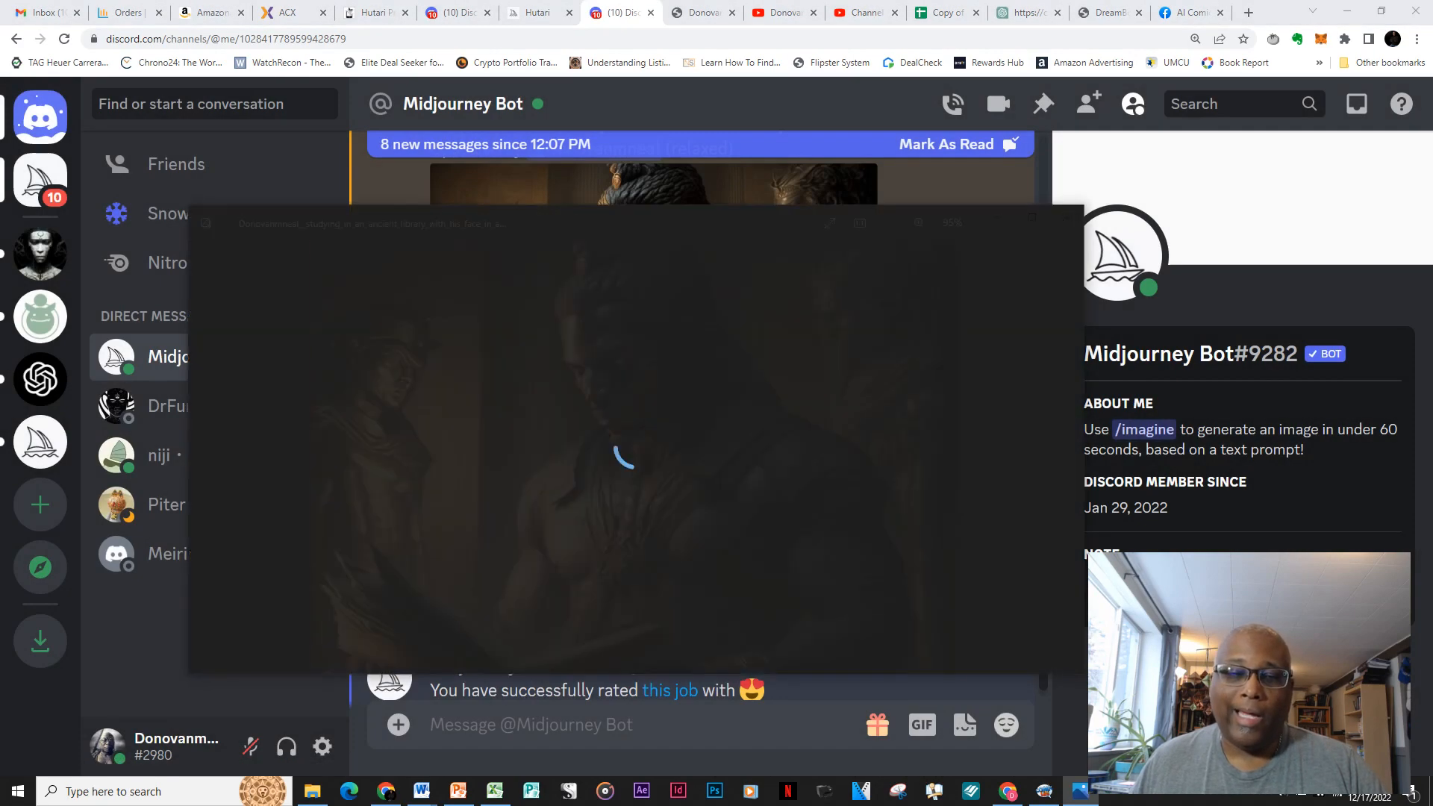
click(1066, 217)
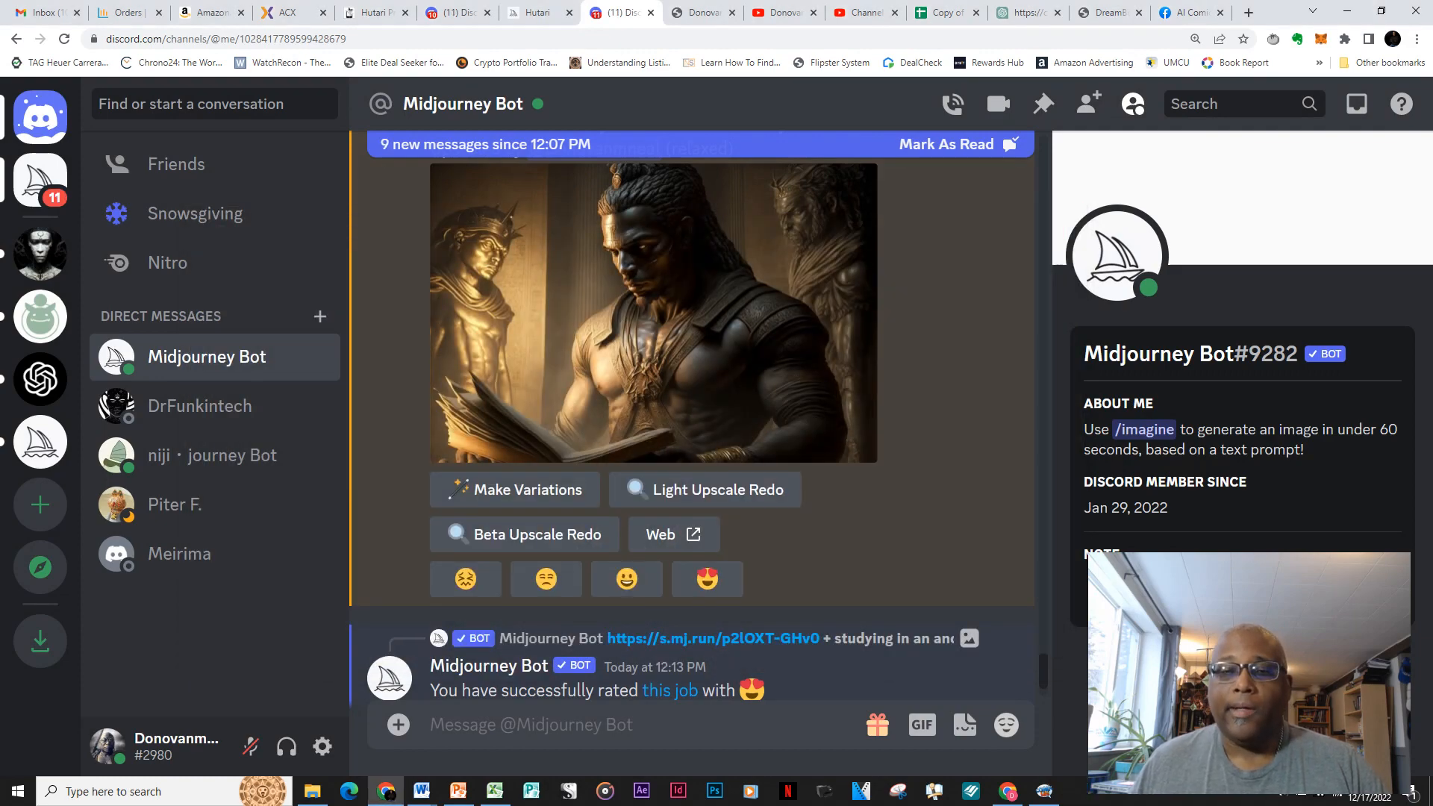
Switch to Comic Life and examine the Hesphus and Enkai library panels on page 15.
scroll(700, 418, down, 6)
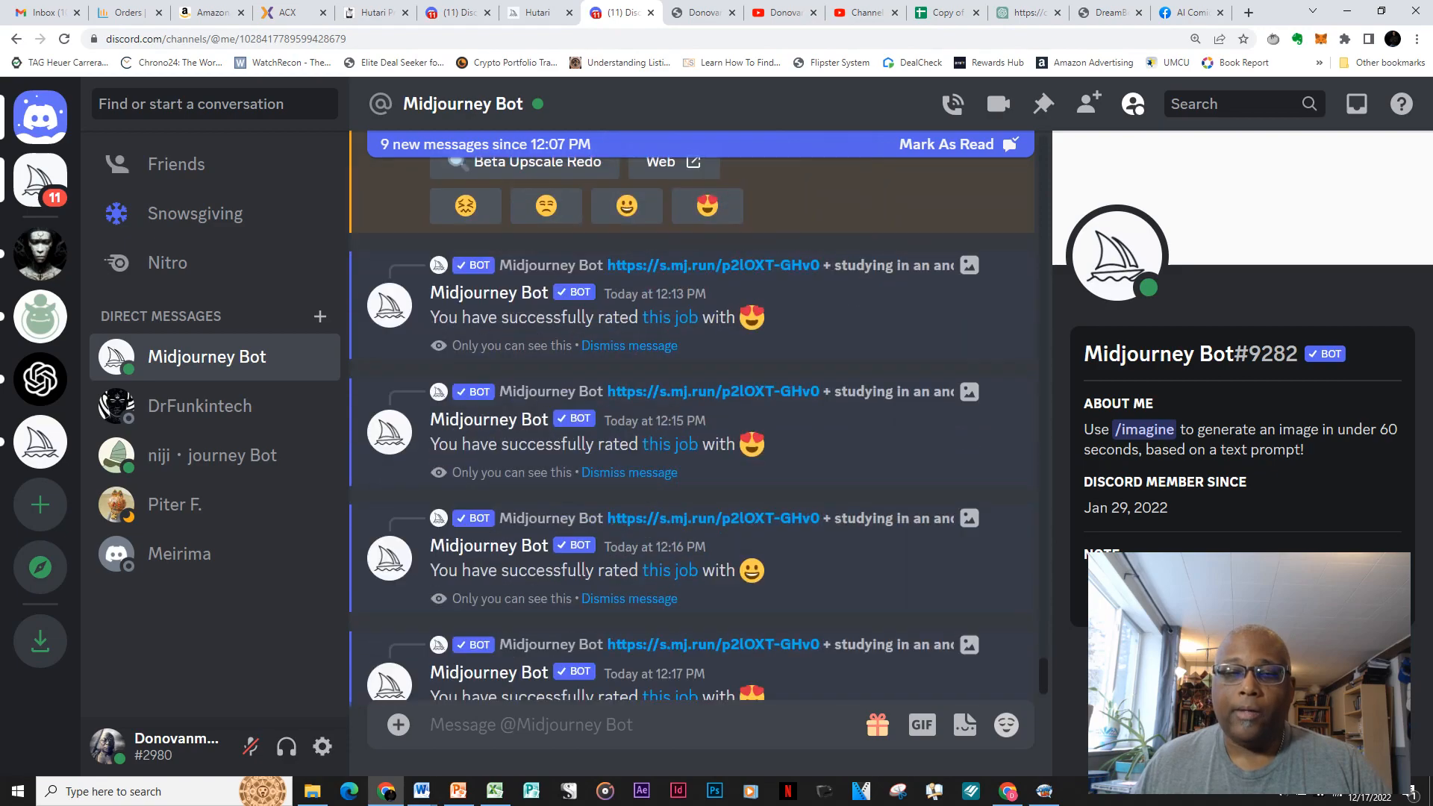
scroll(692, 415, up, 10)
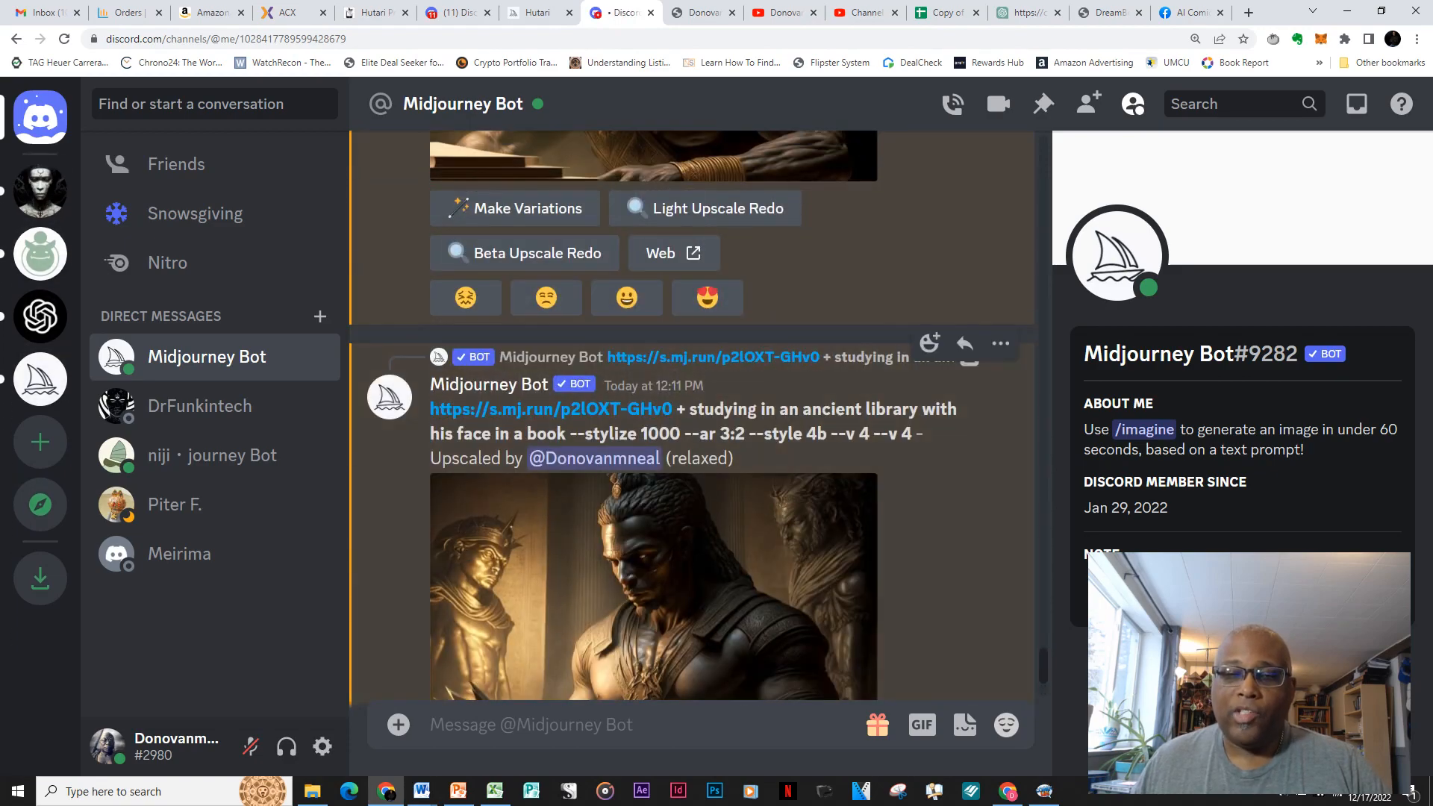
click(1043, 791)
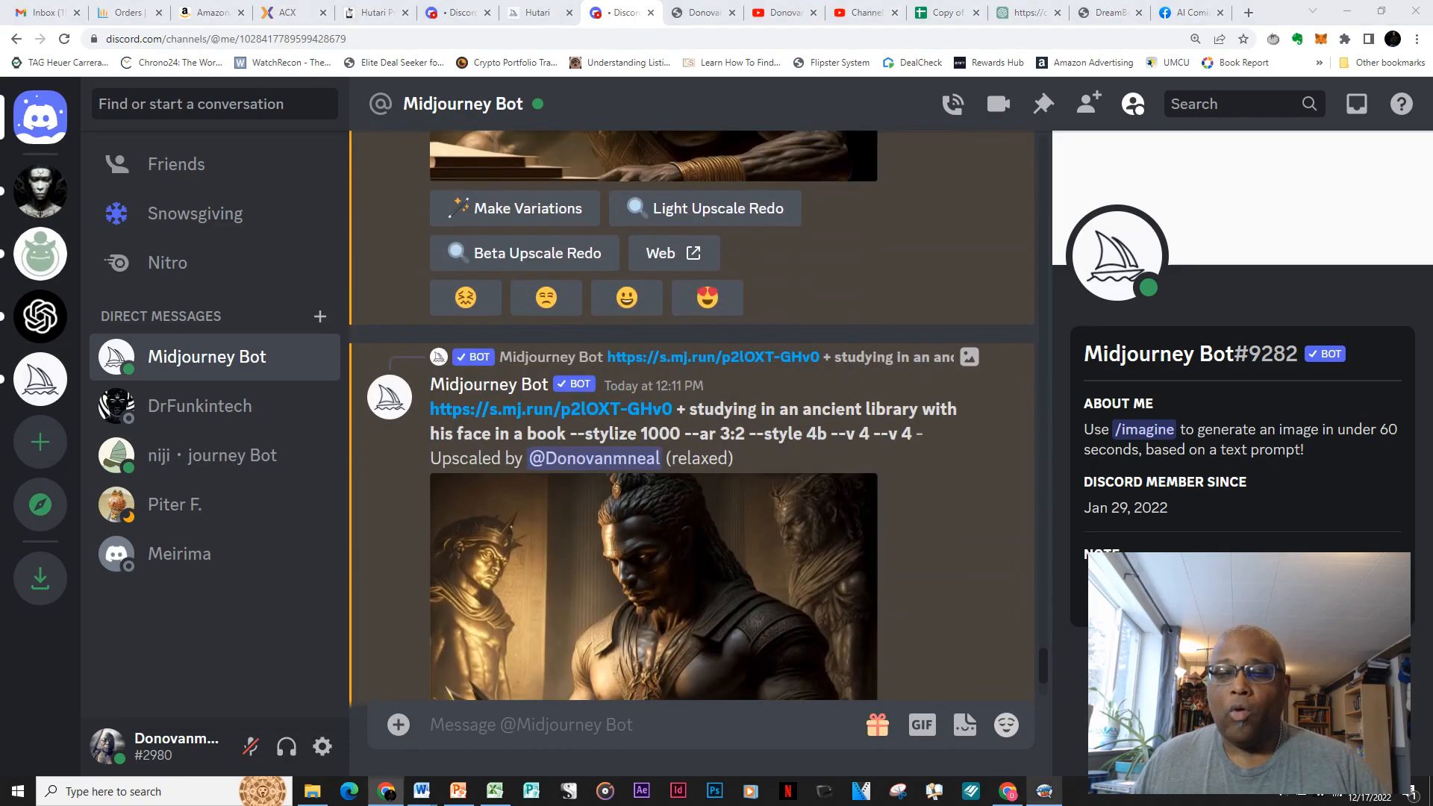
scroll(650, 394, down, 10)
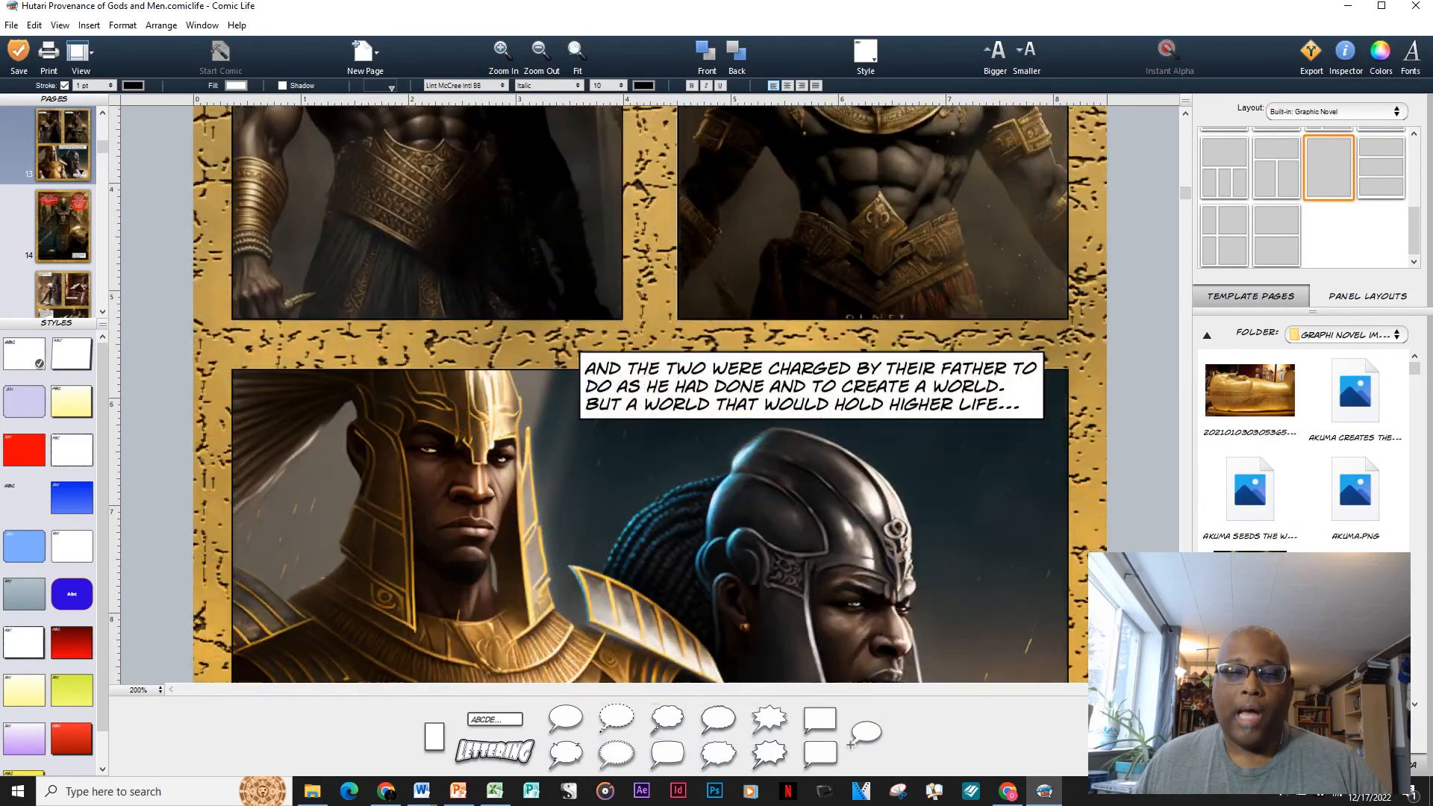
scroll(650, 394, down, 10)
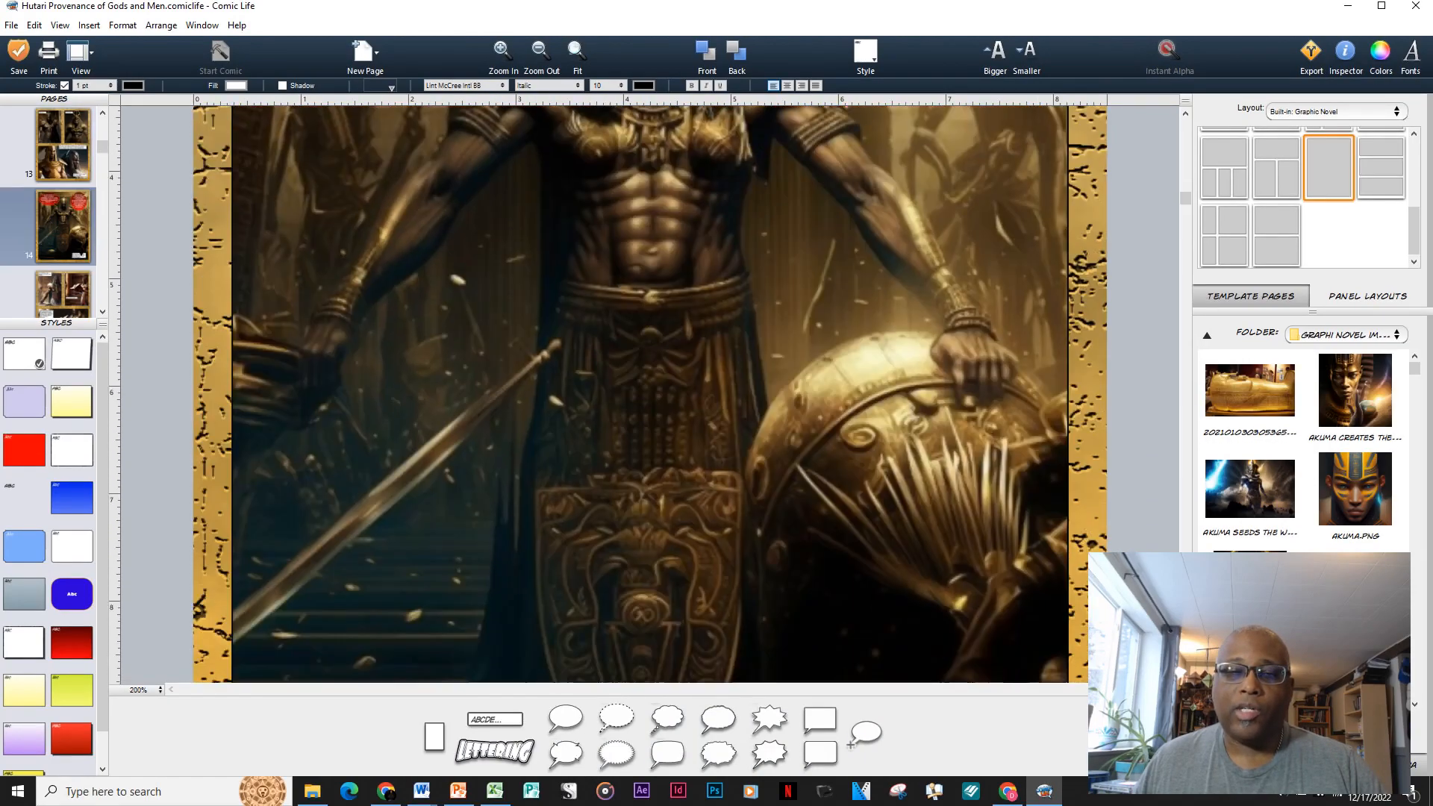
scroll(650, 394, down, 5)
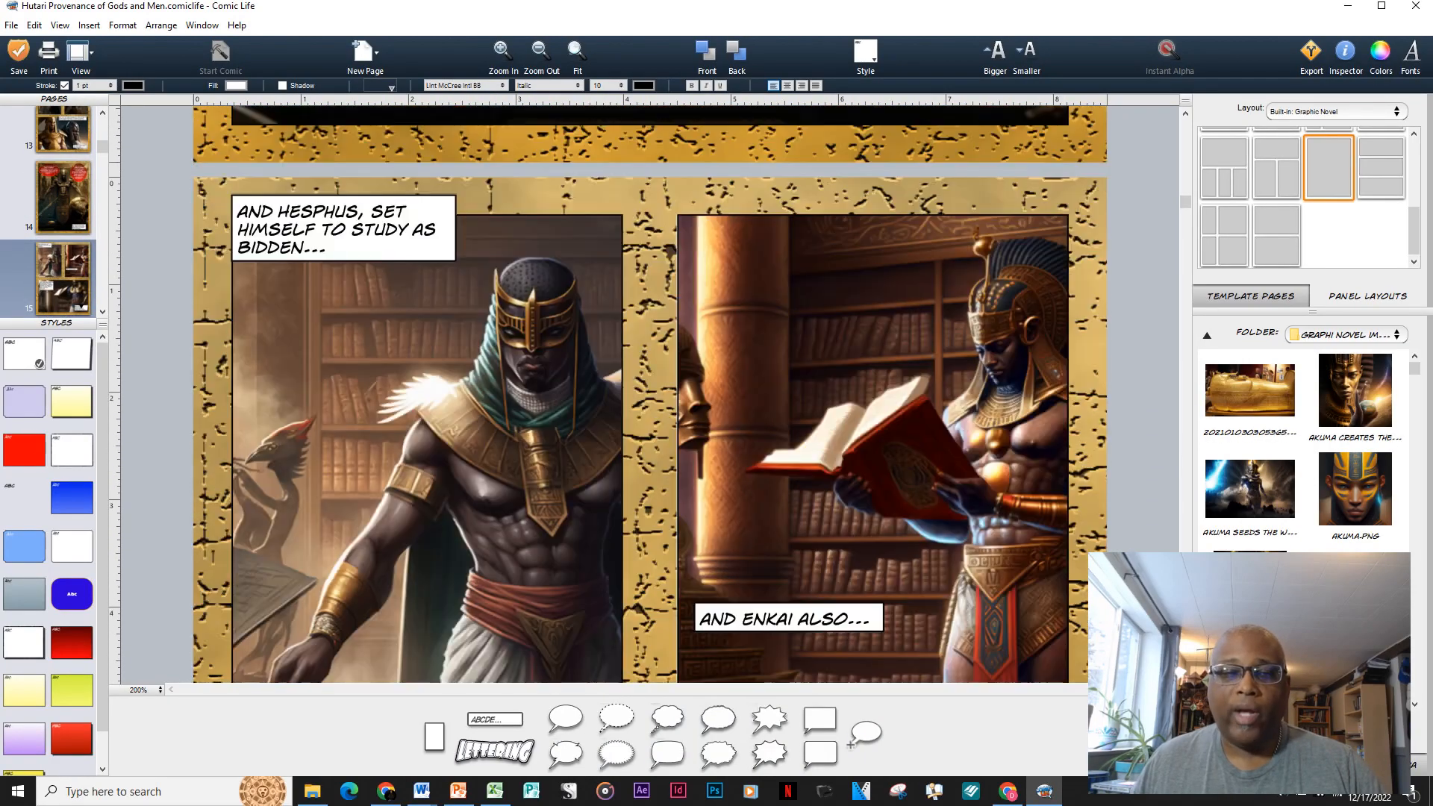
scroll(650, 393, down, 2)
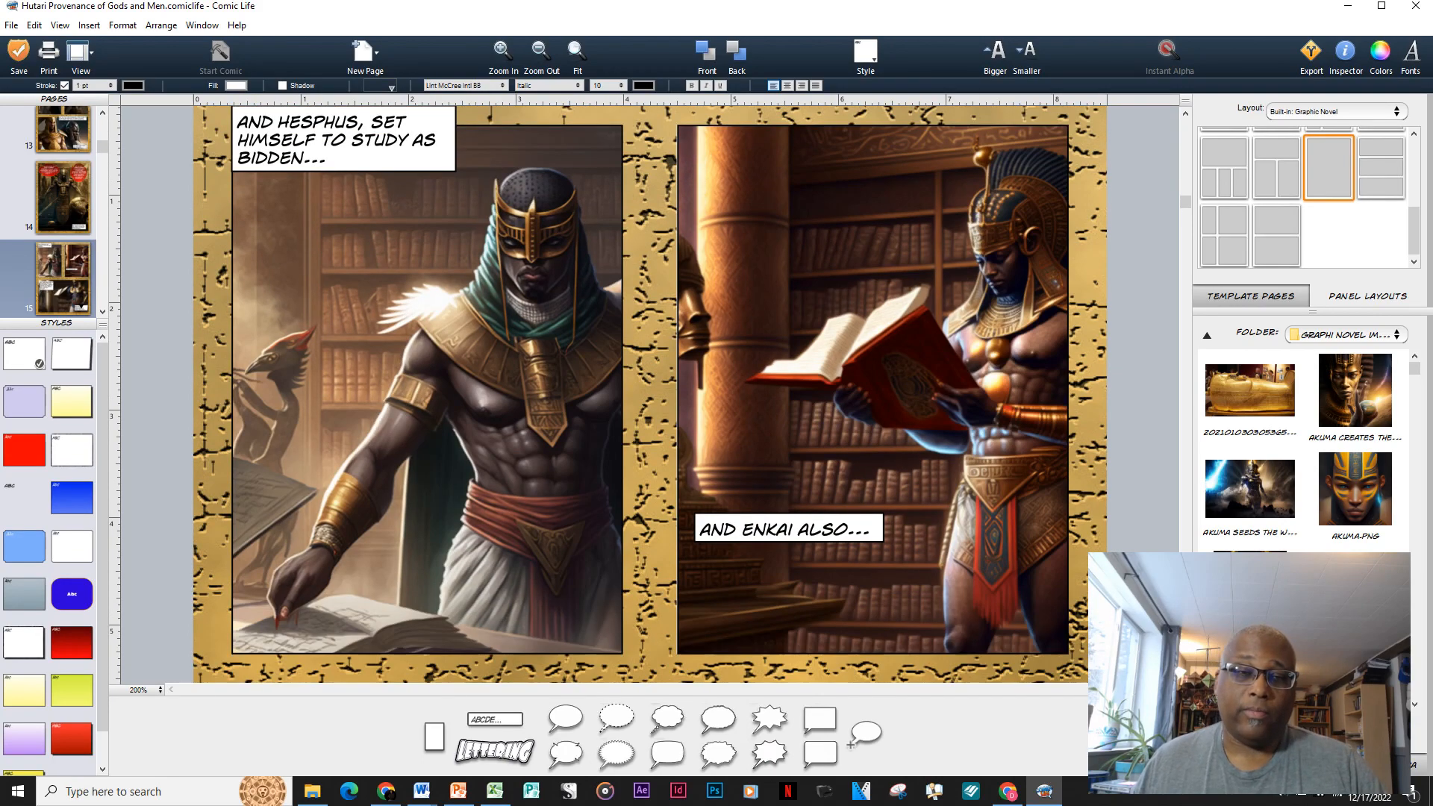
Open the Graphi novel images folder in File Explorer, check its last images, and look through the same folder's thumbnails in Comic Life.
click(312, 791)
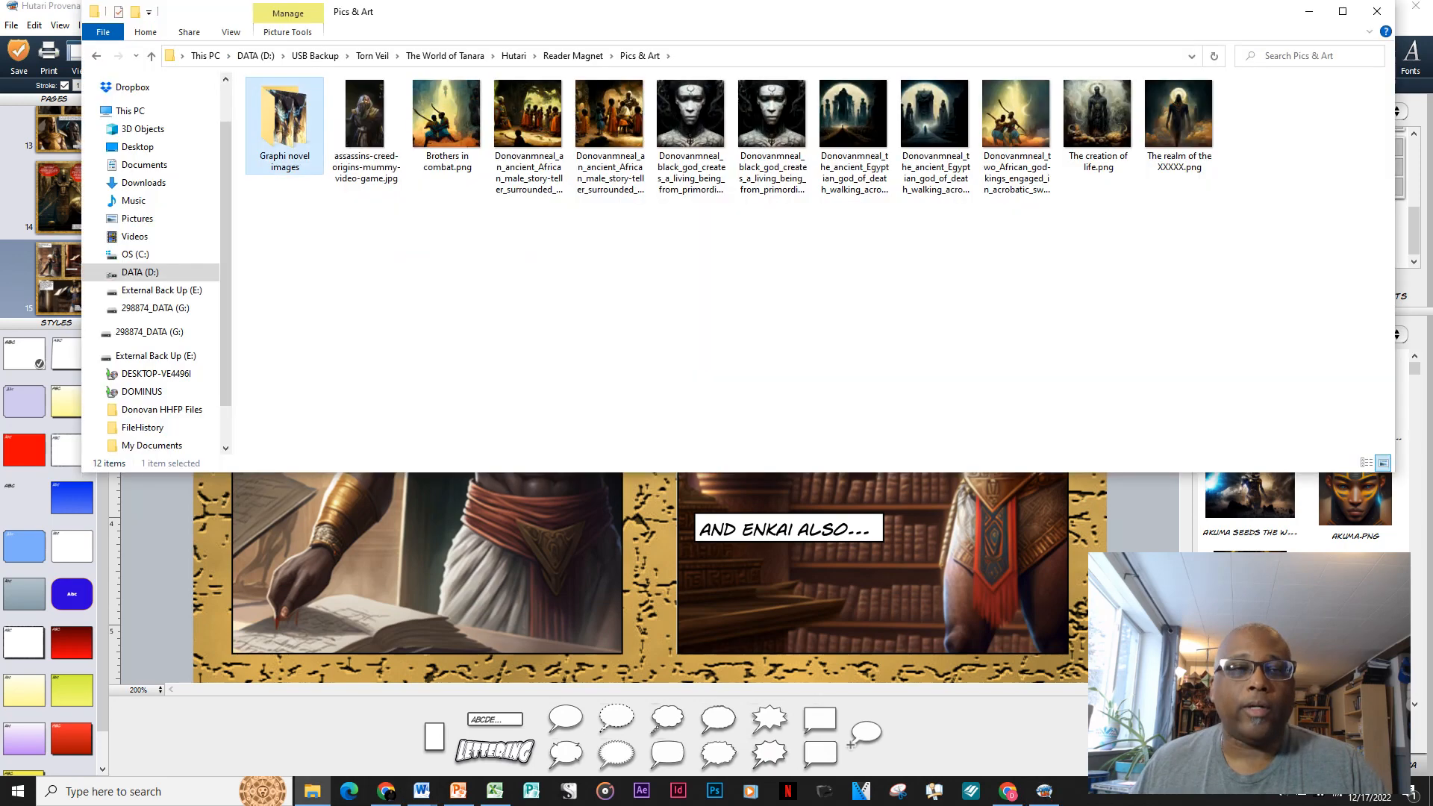
double_click(290, 127)
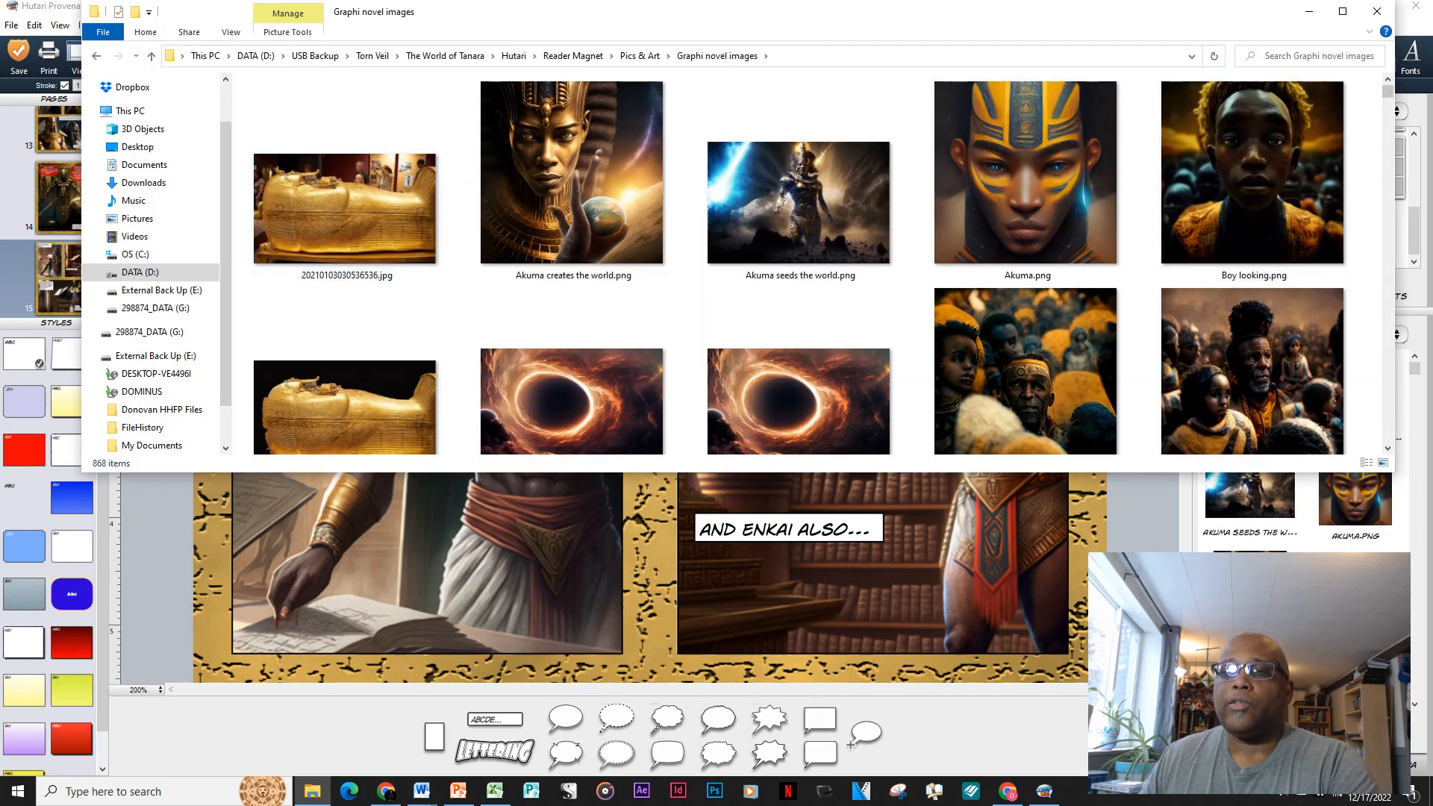
drag(1387, 91, 1387, 436)
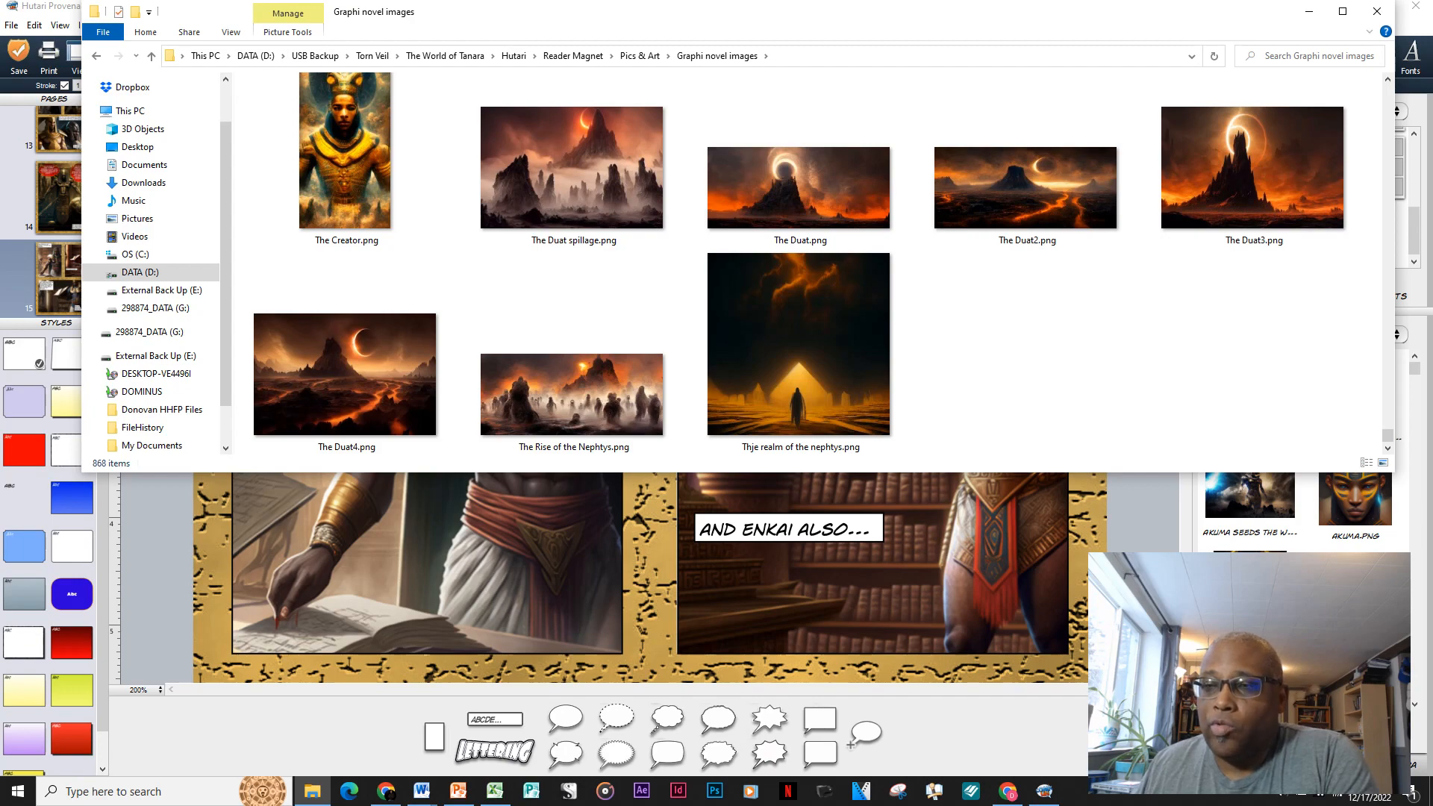
click(1301, 597)
scroll(1301, 597, down, 5)
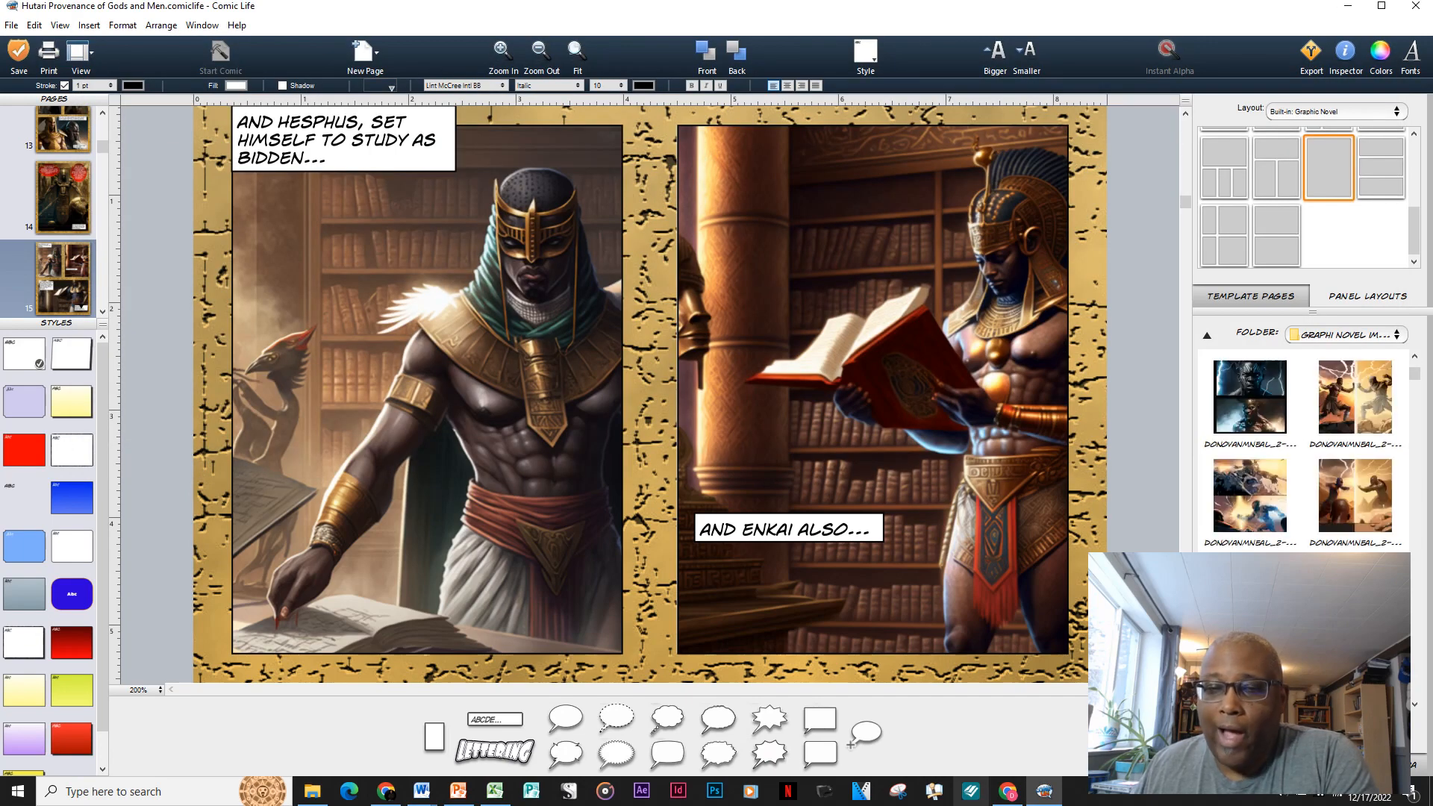
Return to File Explorer and look backwards from the end of the Graphi novel images folder through the grid_0 character images.
click(313, 791)
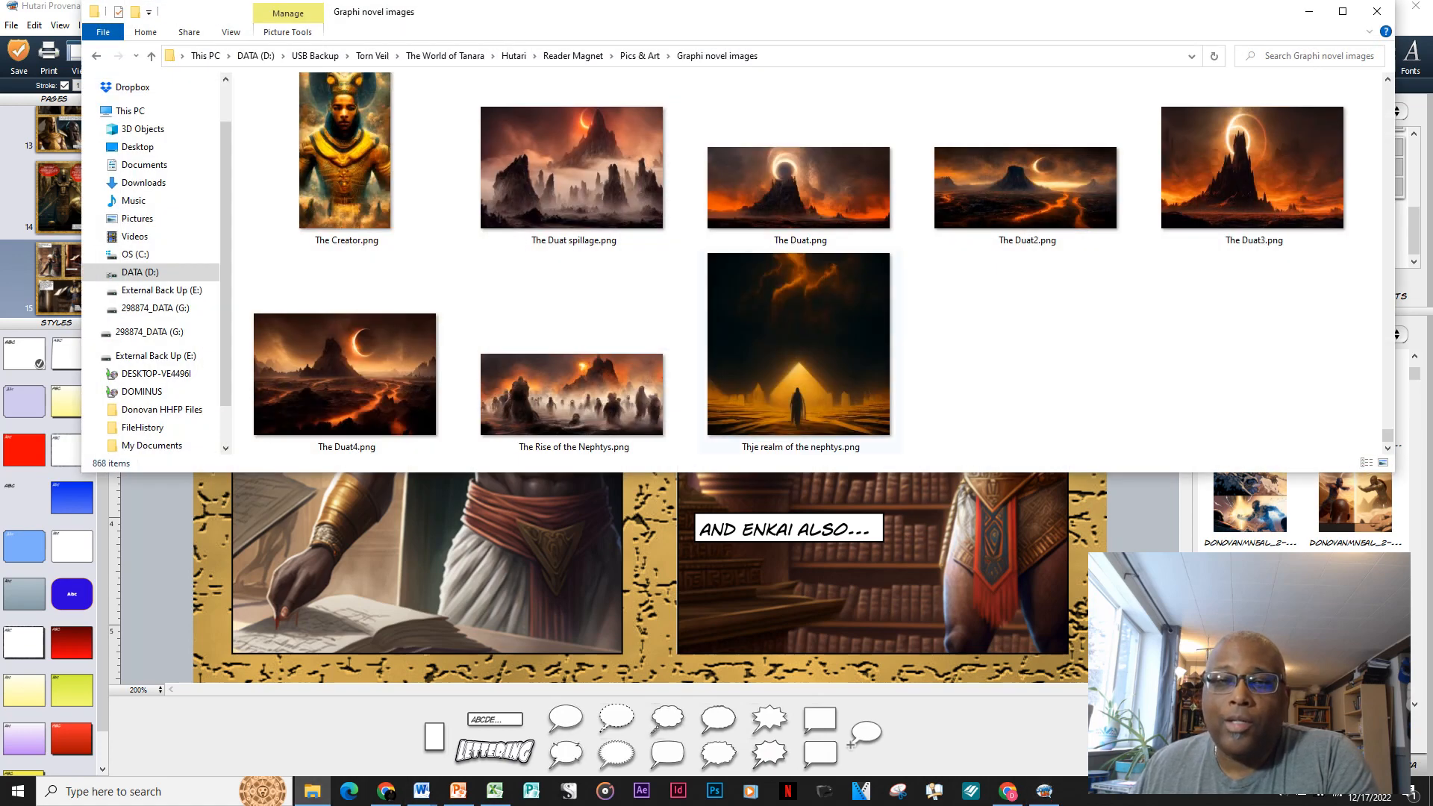
scroll(806, 343, up, 3)
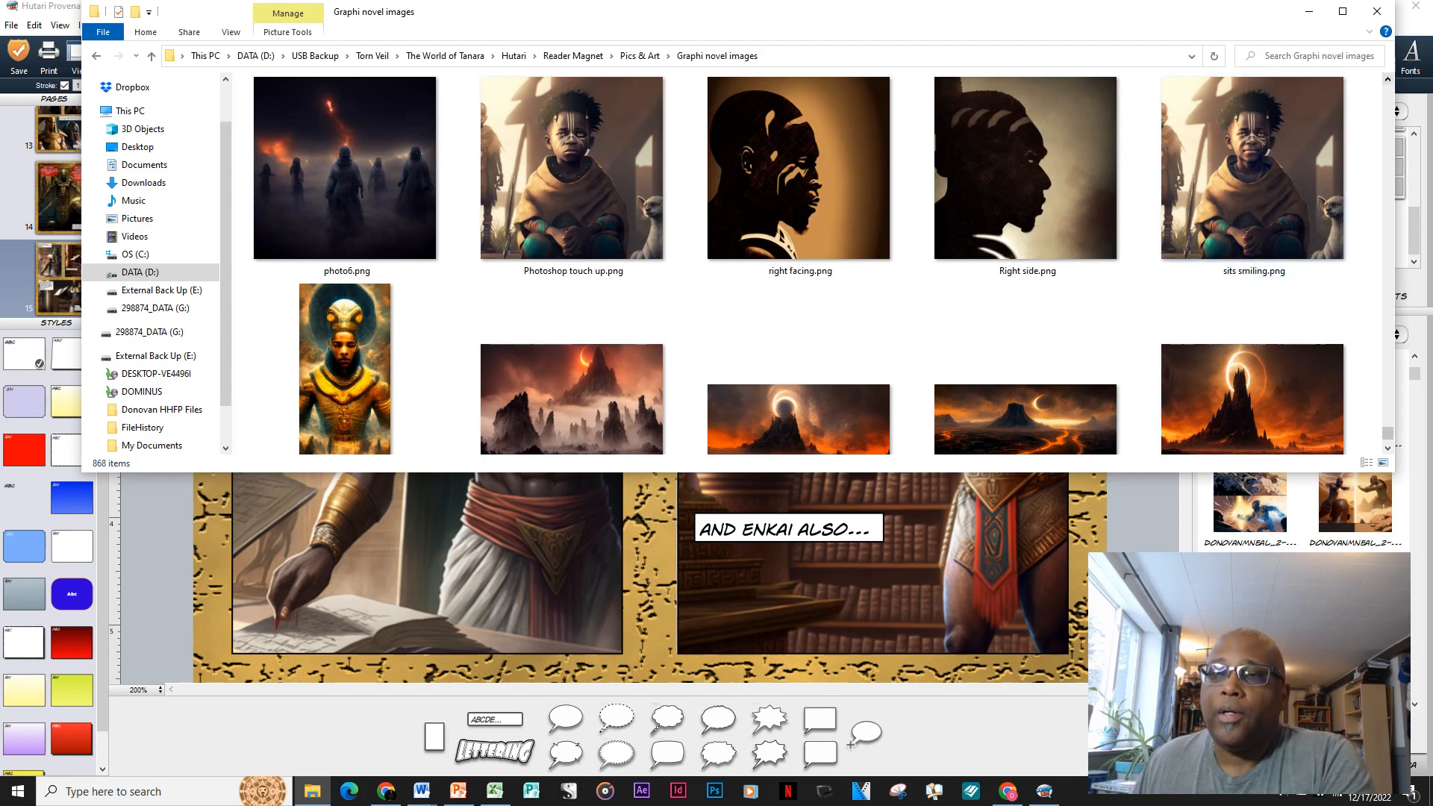
scroll(806, 265, up, 15)
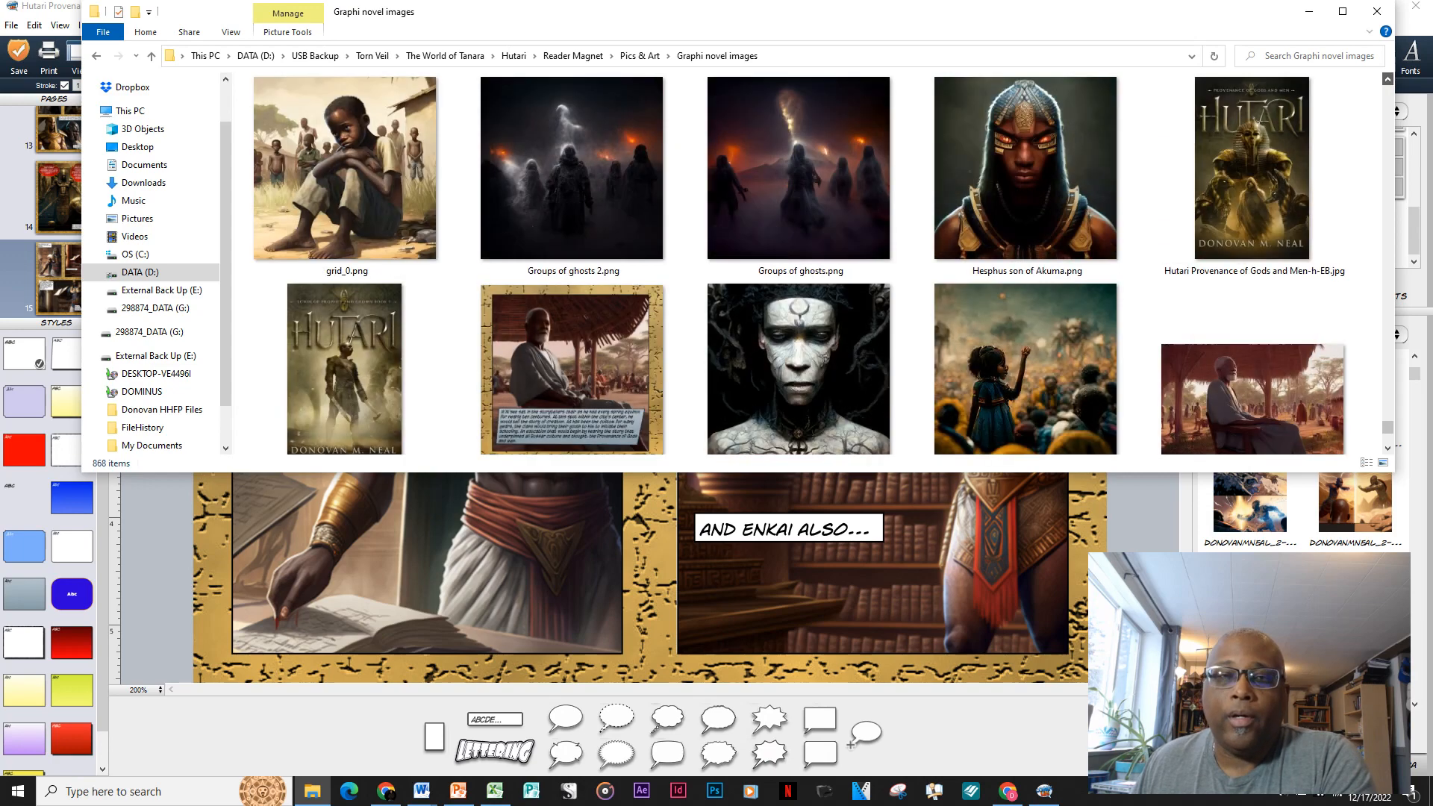
scroll(806, 265, up, 10)
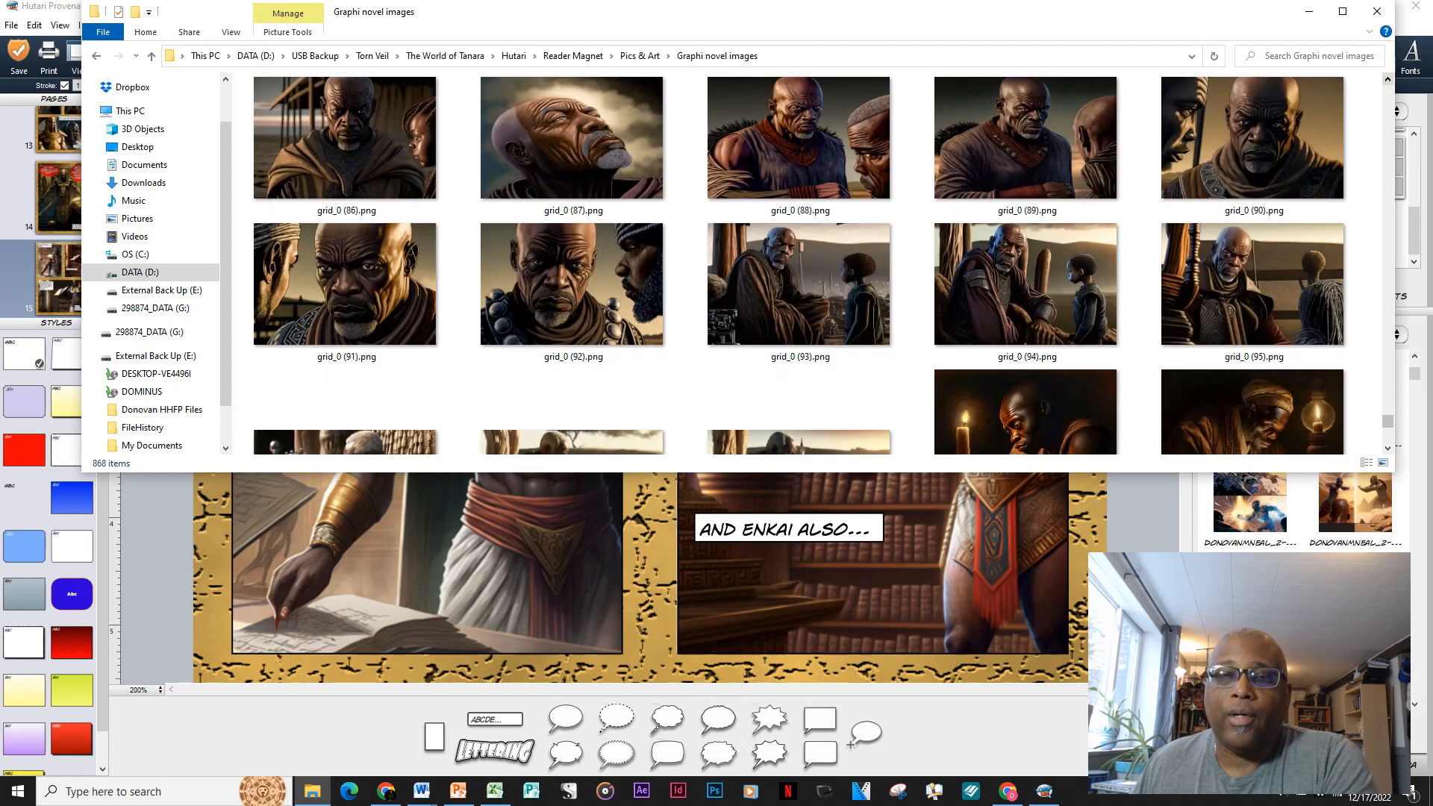
scroll(806, 265, up, 1)
scroll(805, 265, up, 1)
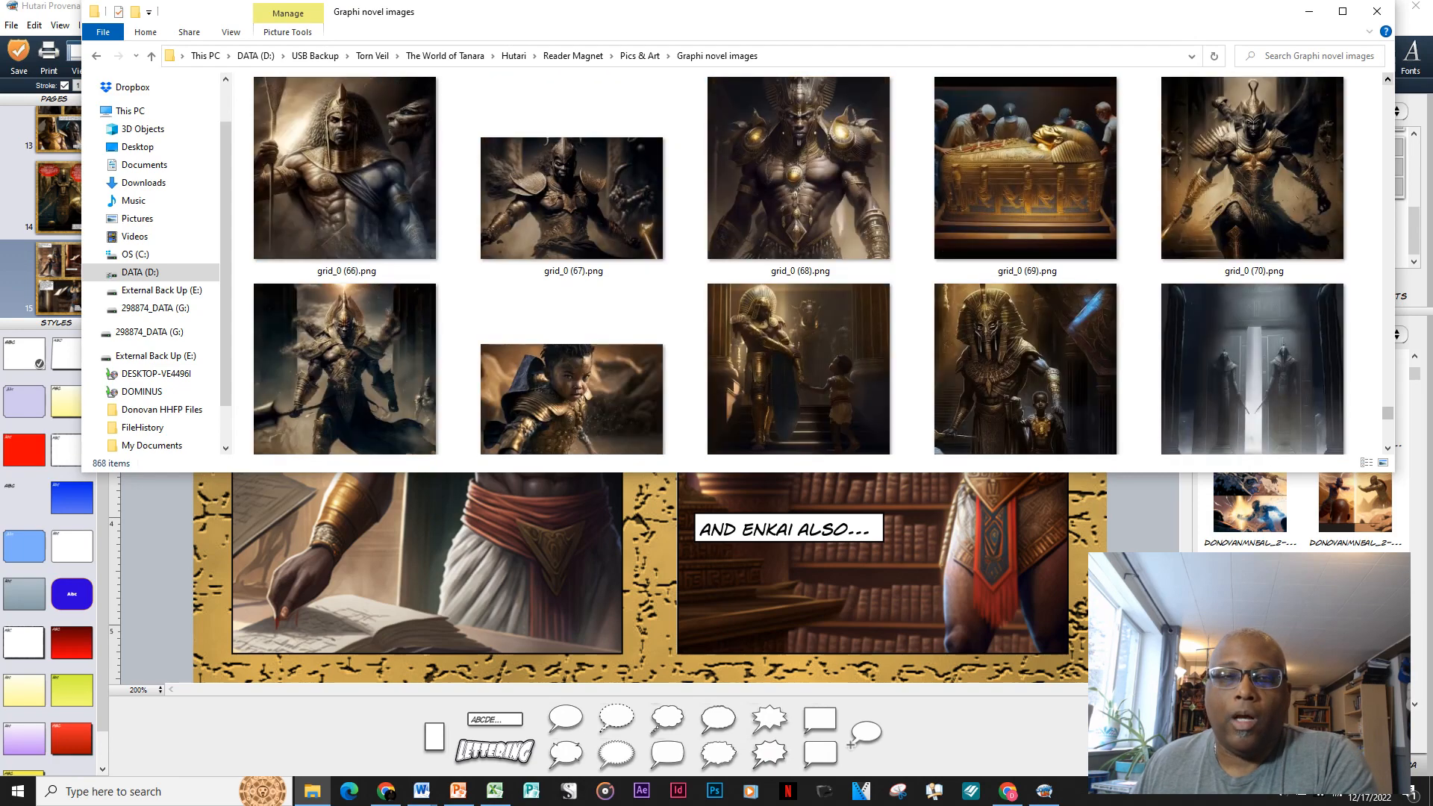
scroll(806, 264, up, 1)
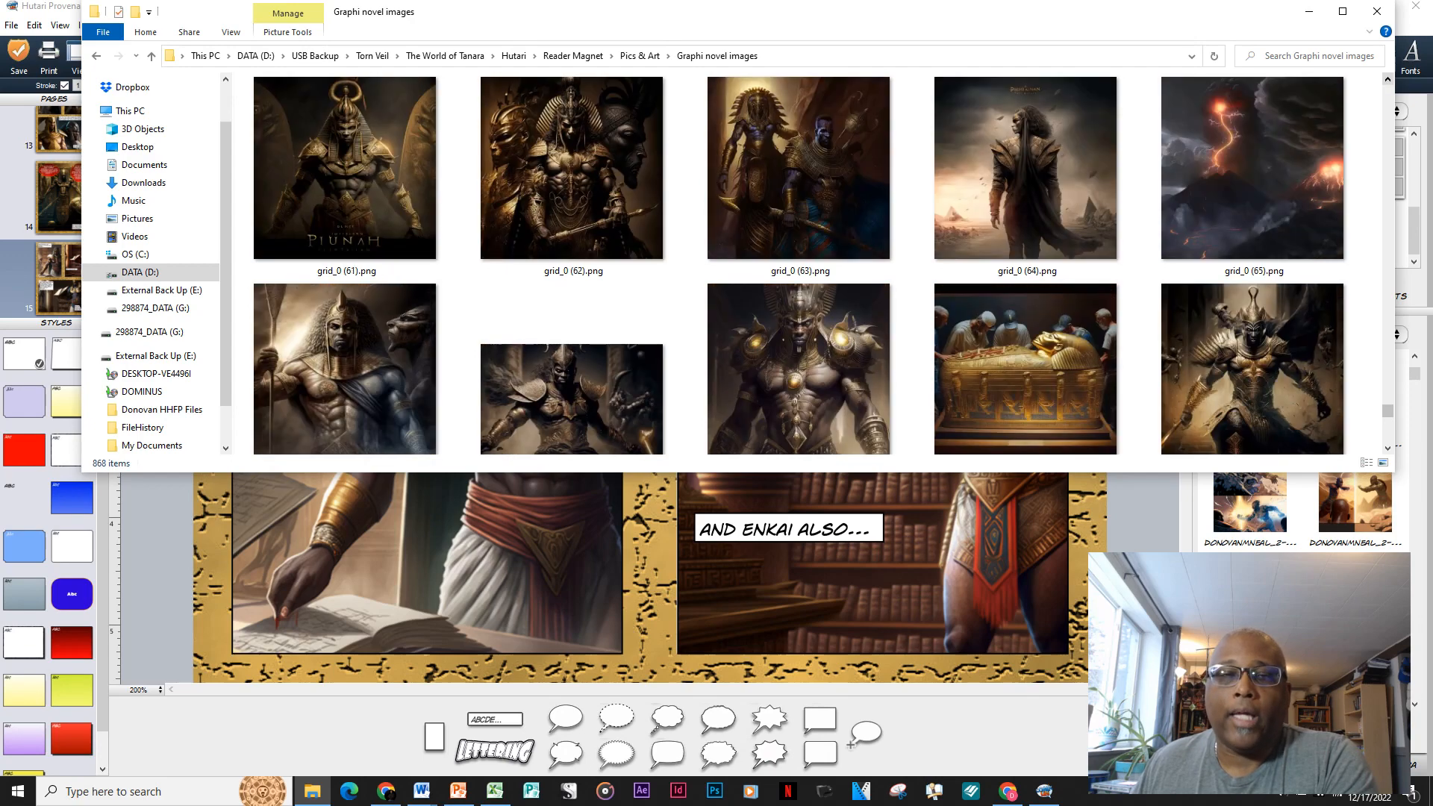
scroll(805, 265, up, 1)
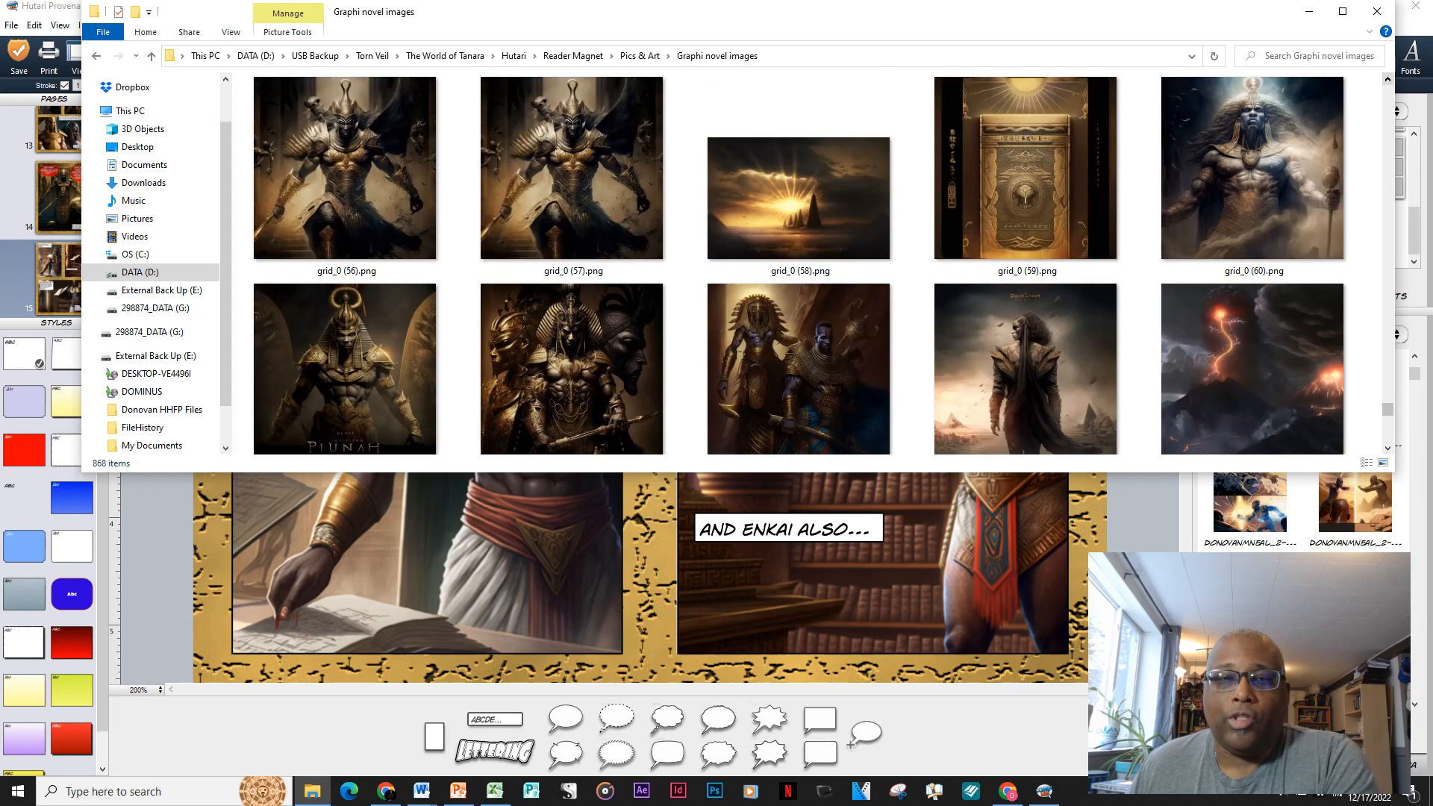
scroll(805, 264, up, 1)
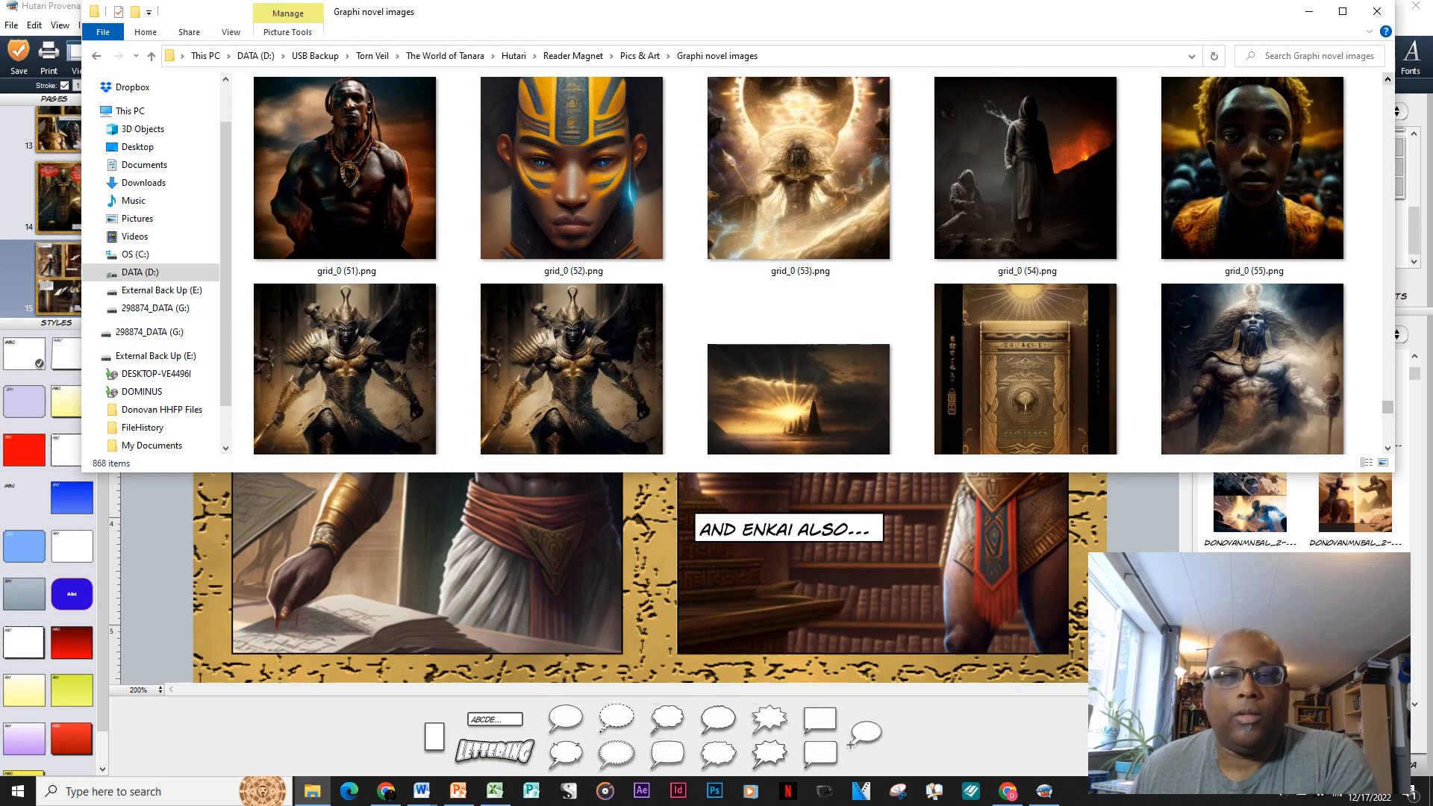
scroll(806, 265, up, 1)
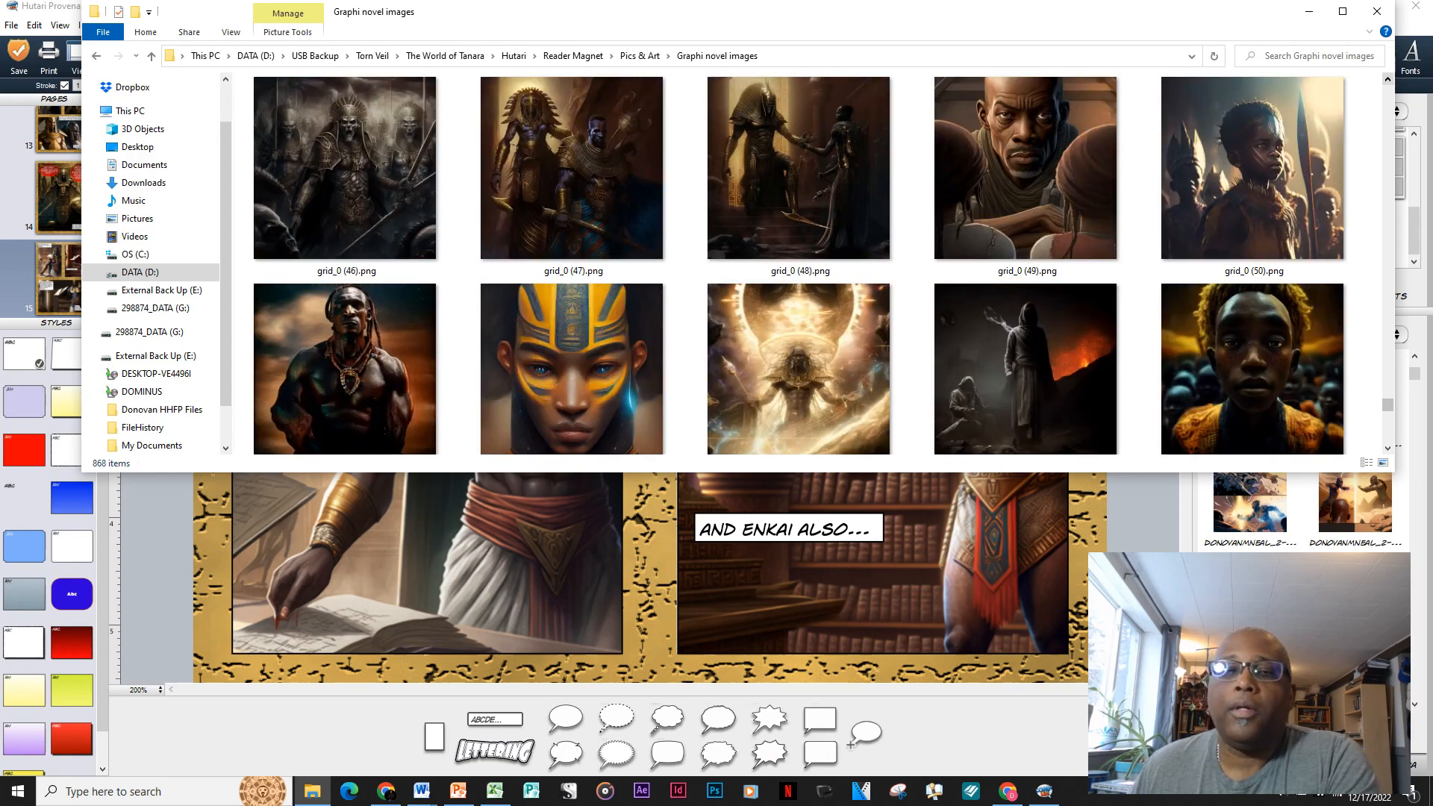
scroll(806, 264, up, 1)
scroll(806, 265, up, 2)
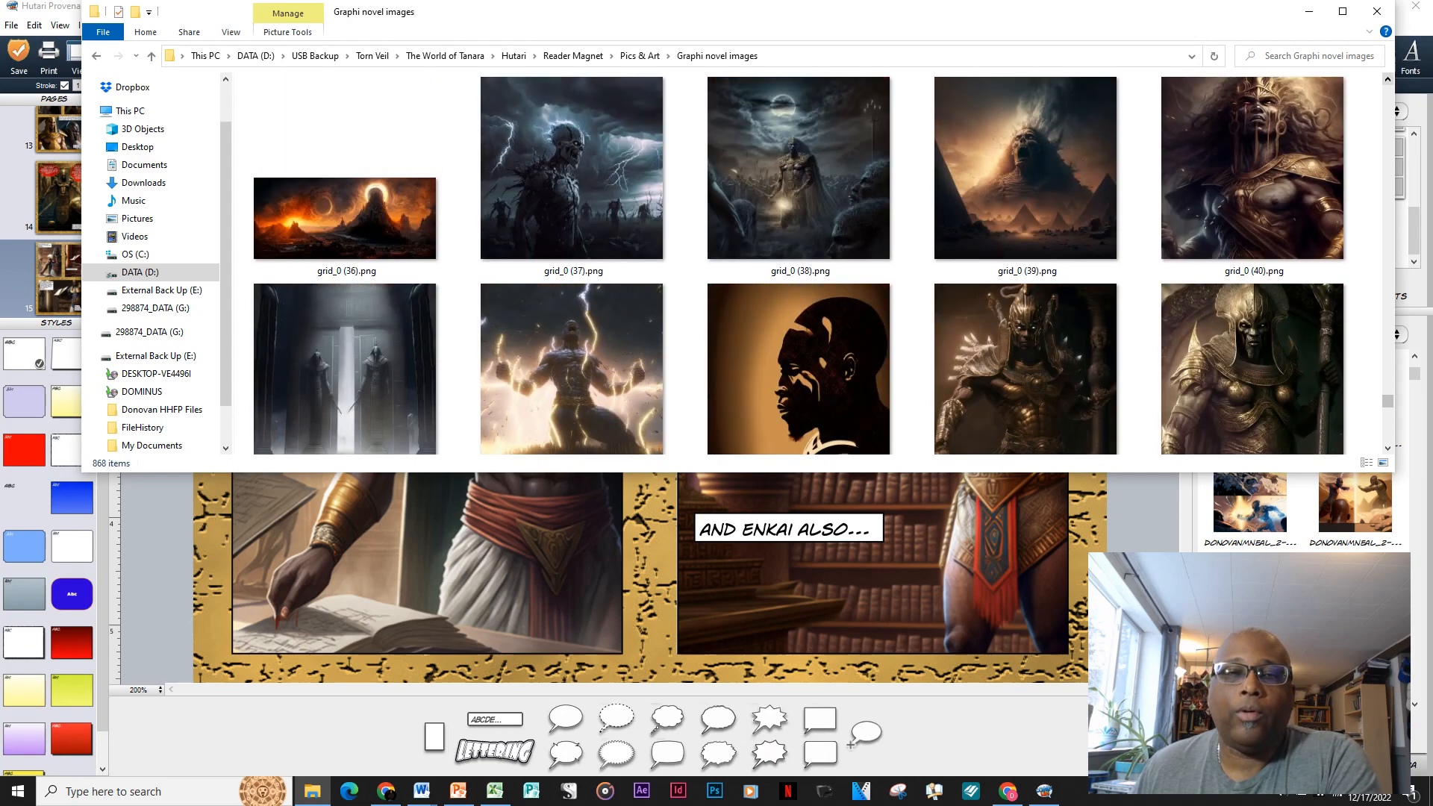
scroll(805, 264, up, 3)
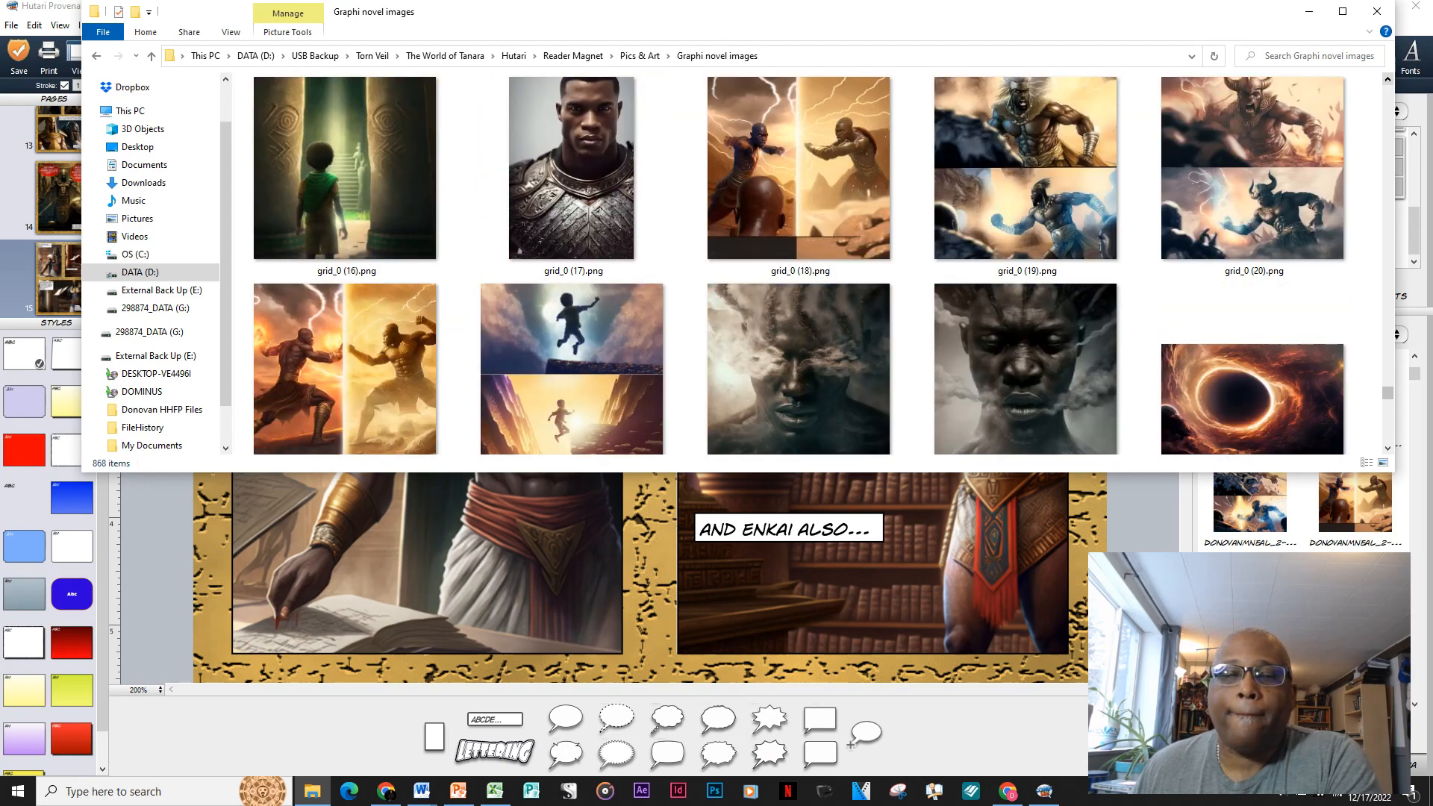
scroll(806, 264, up, 1)
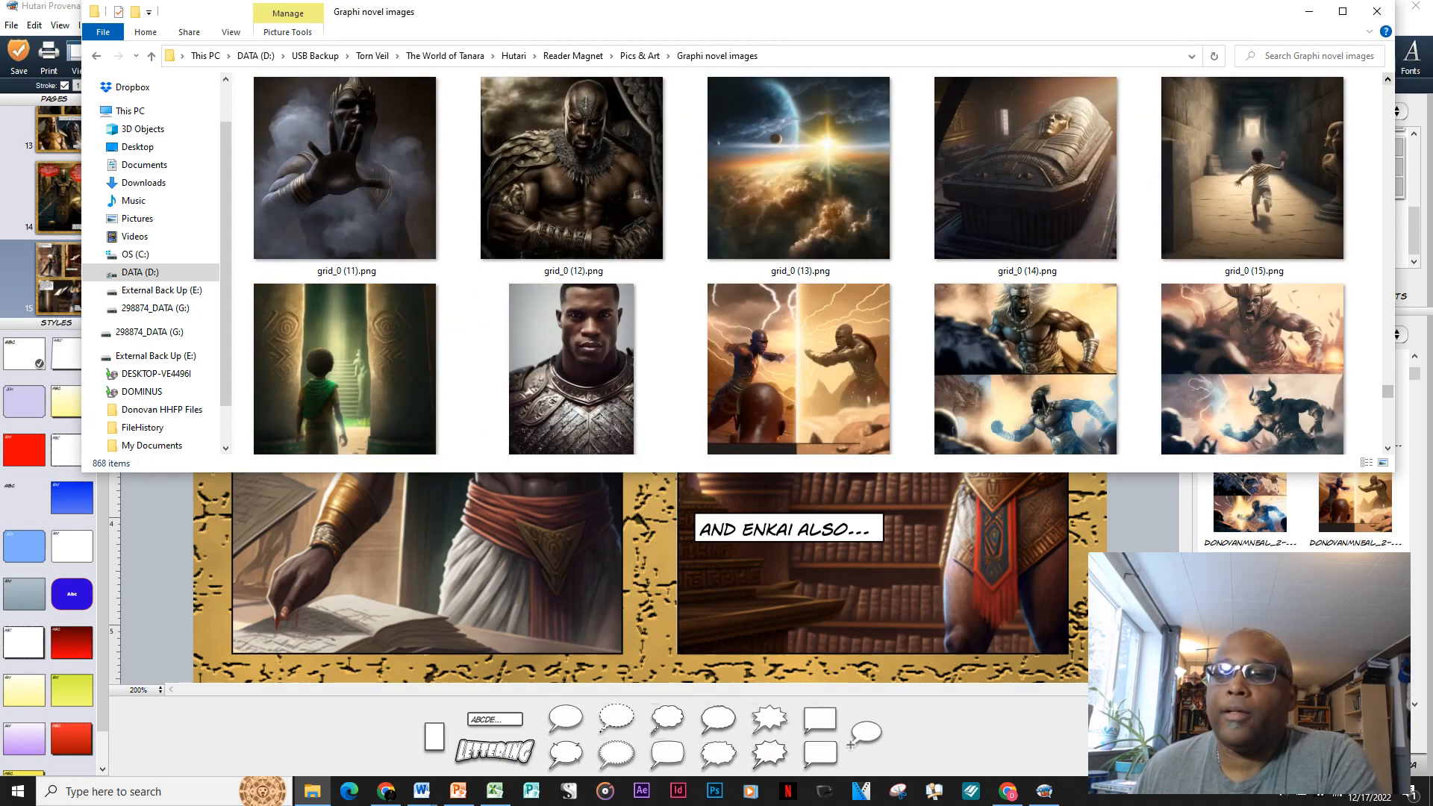
scroll(806, 265, up, 1)
scroll(806, 265, up, 1)
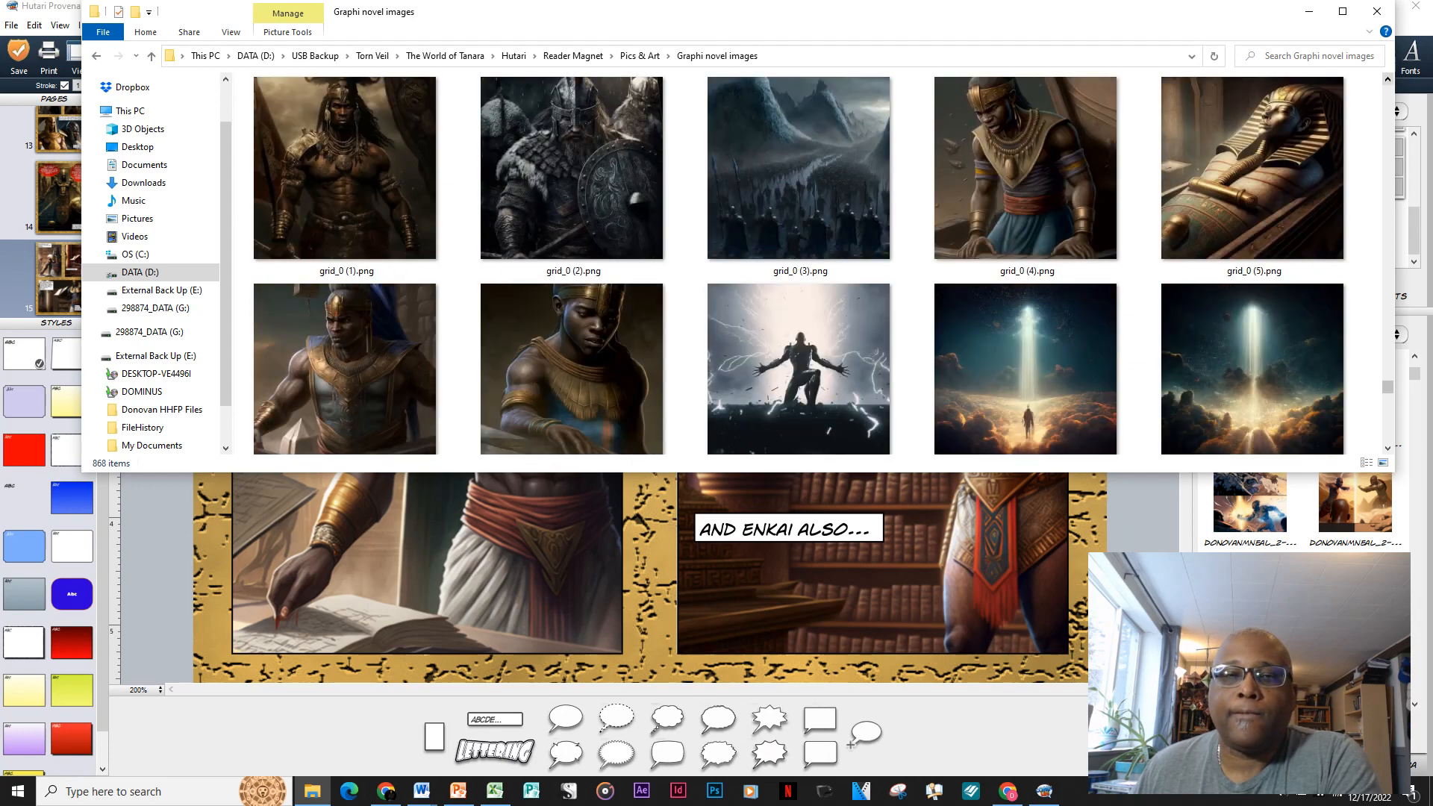
scroll(806, 264, up, 1)
scroll(806, 265, up, 1)
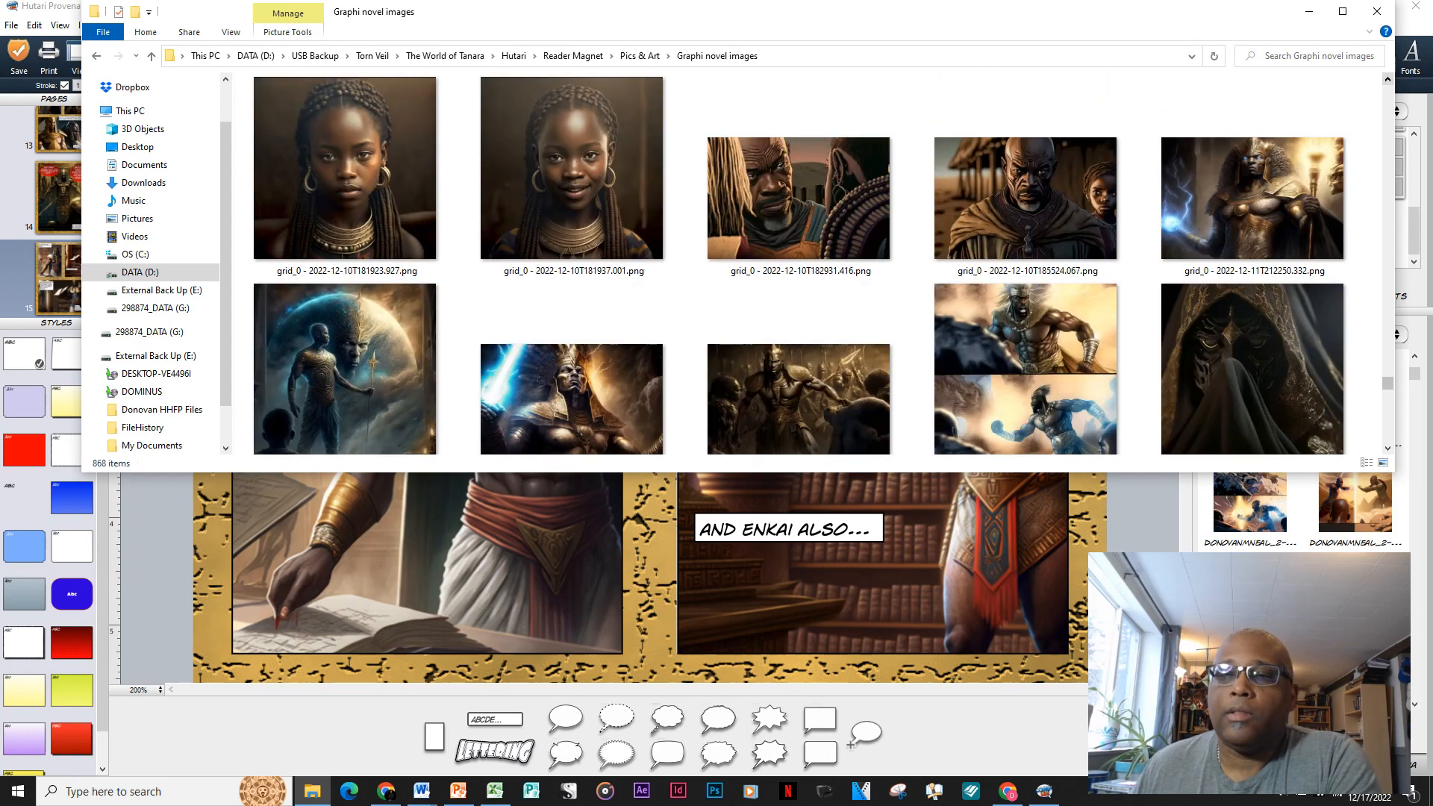
Look further back through the Graphi novel images folder, from the grid_0 pictures to the full-body warrior god Horus character designs.
scroll(806, 265, up, 4)
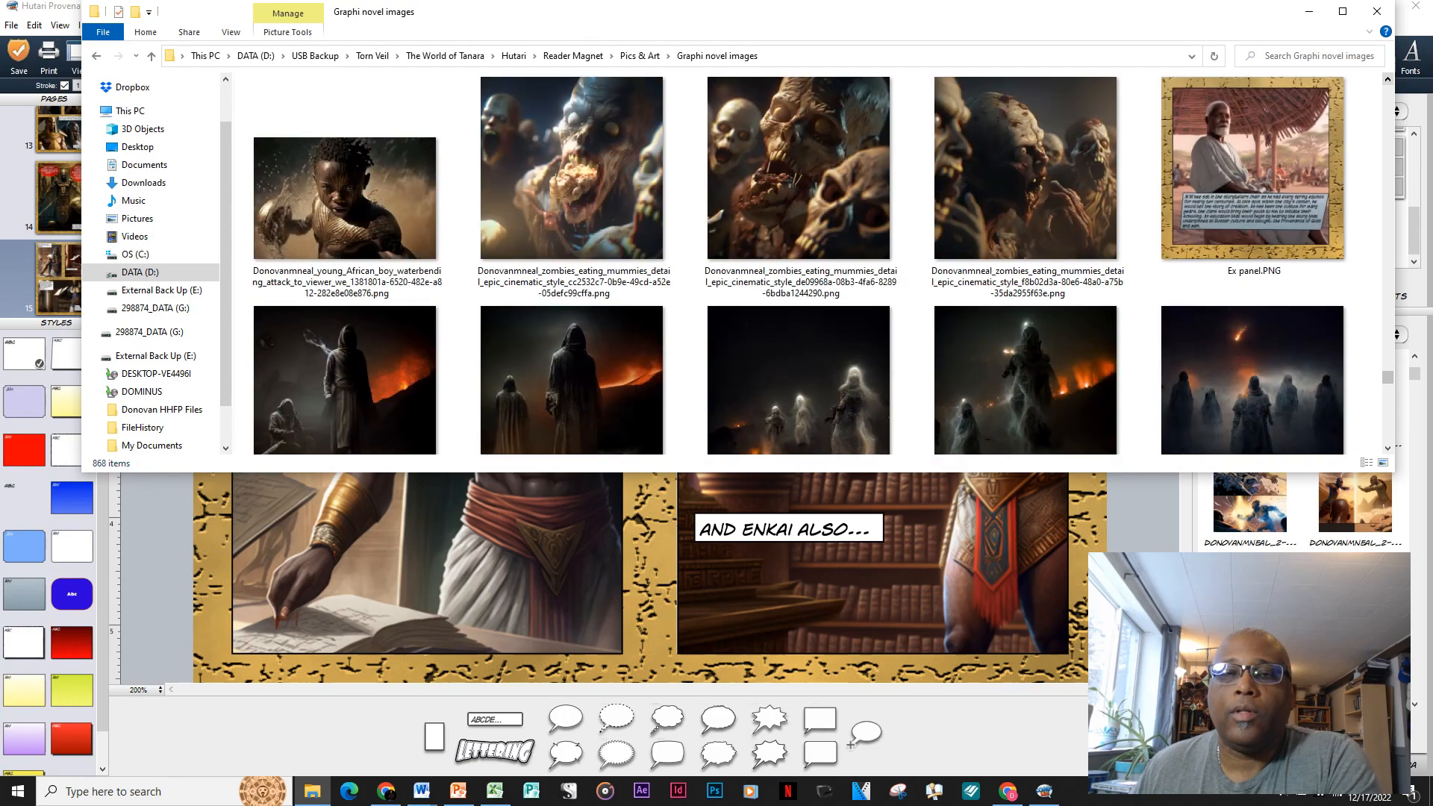
scroll(806, 265, up, 6)
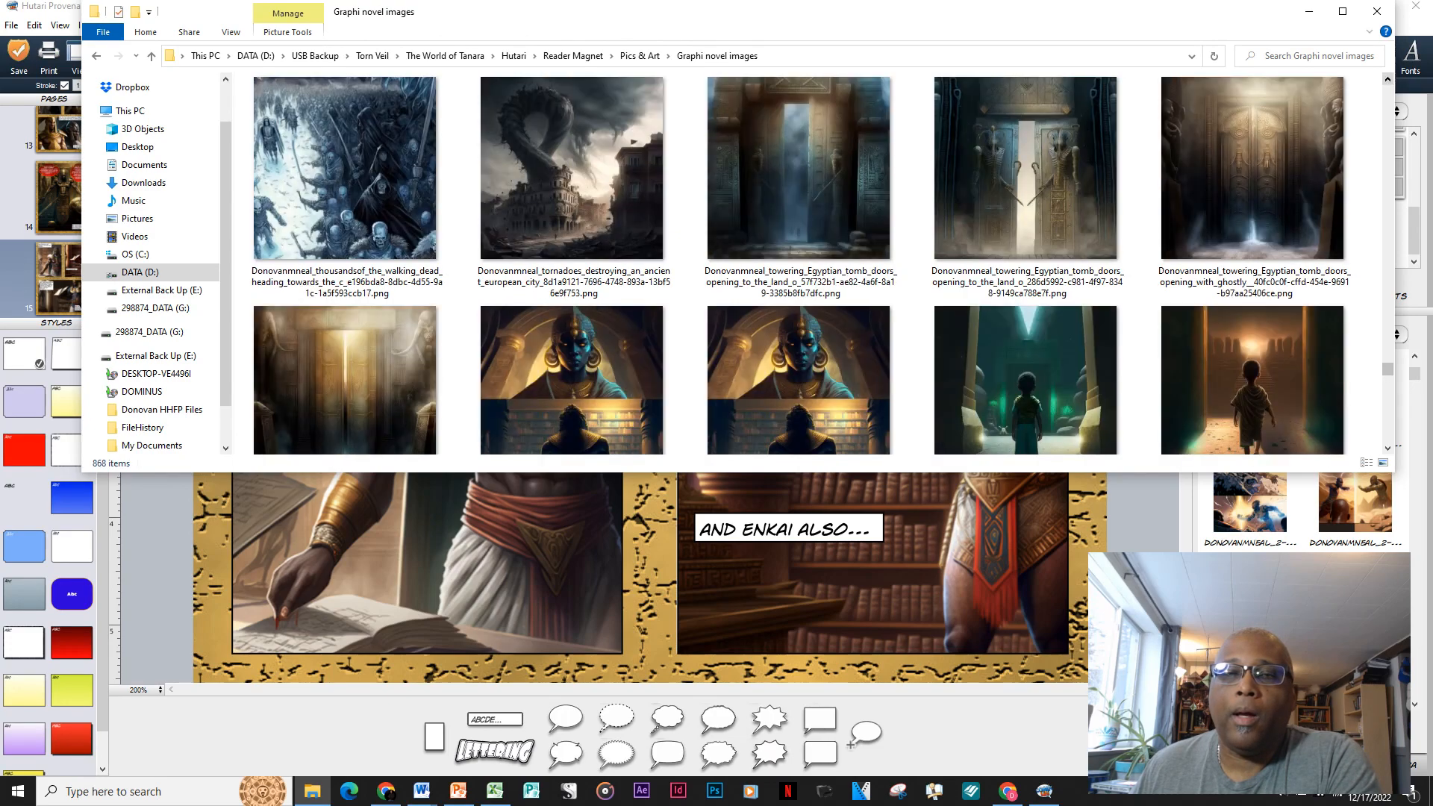
scroll(806, 265, up, 8)
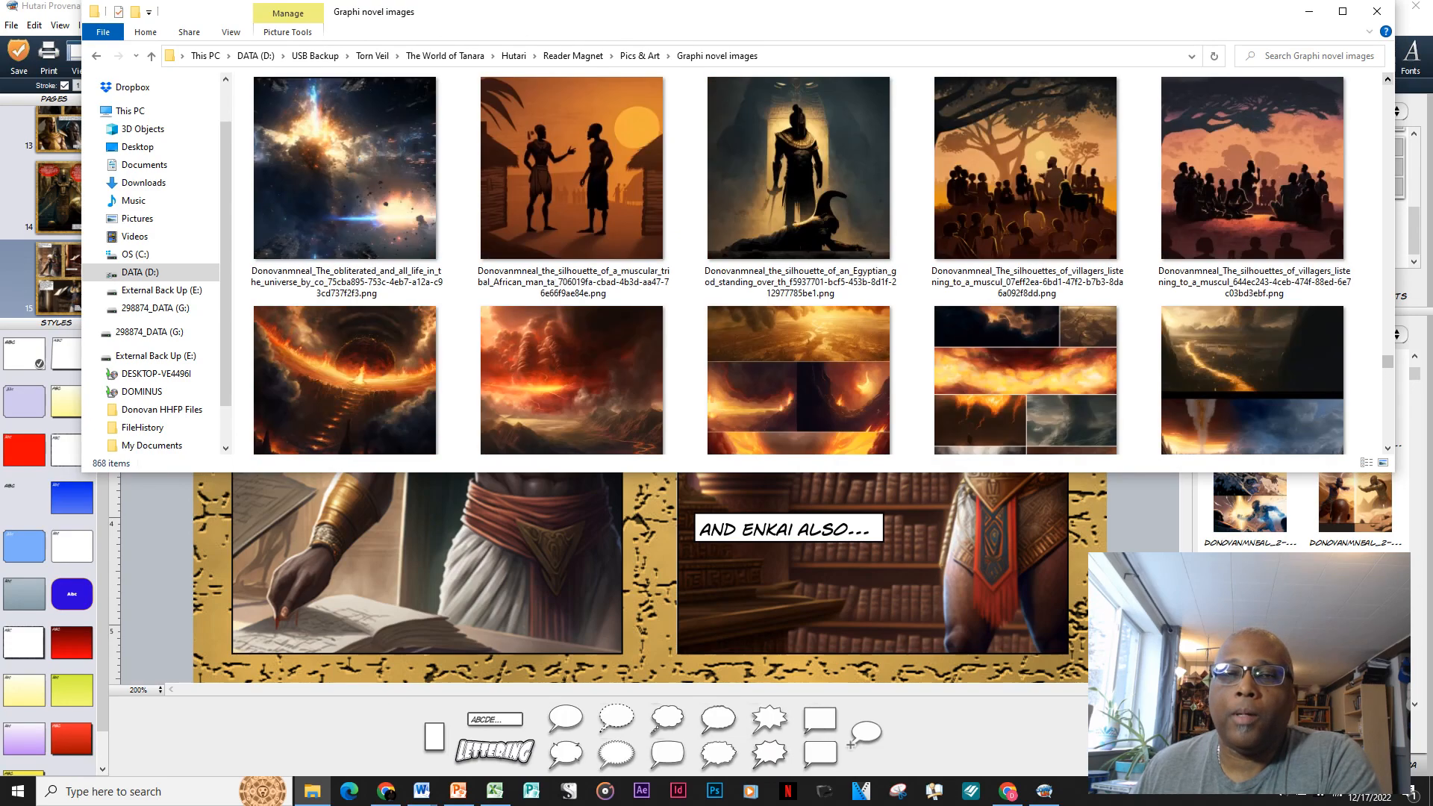
scroll(805, 265, up, 8)
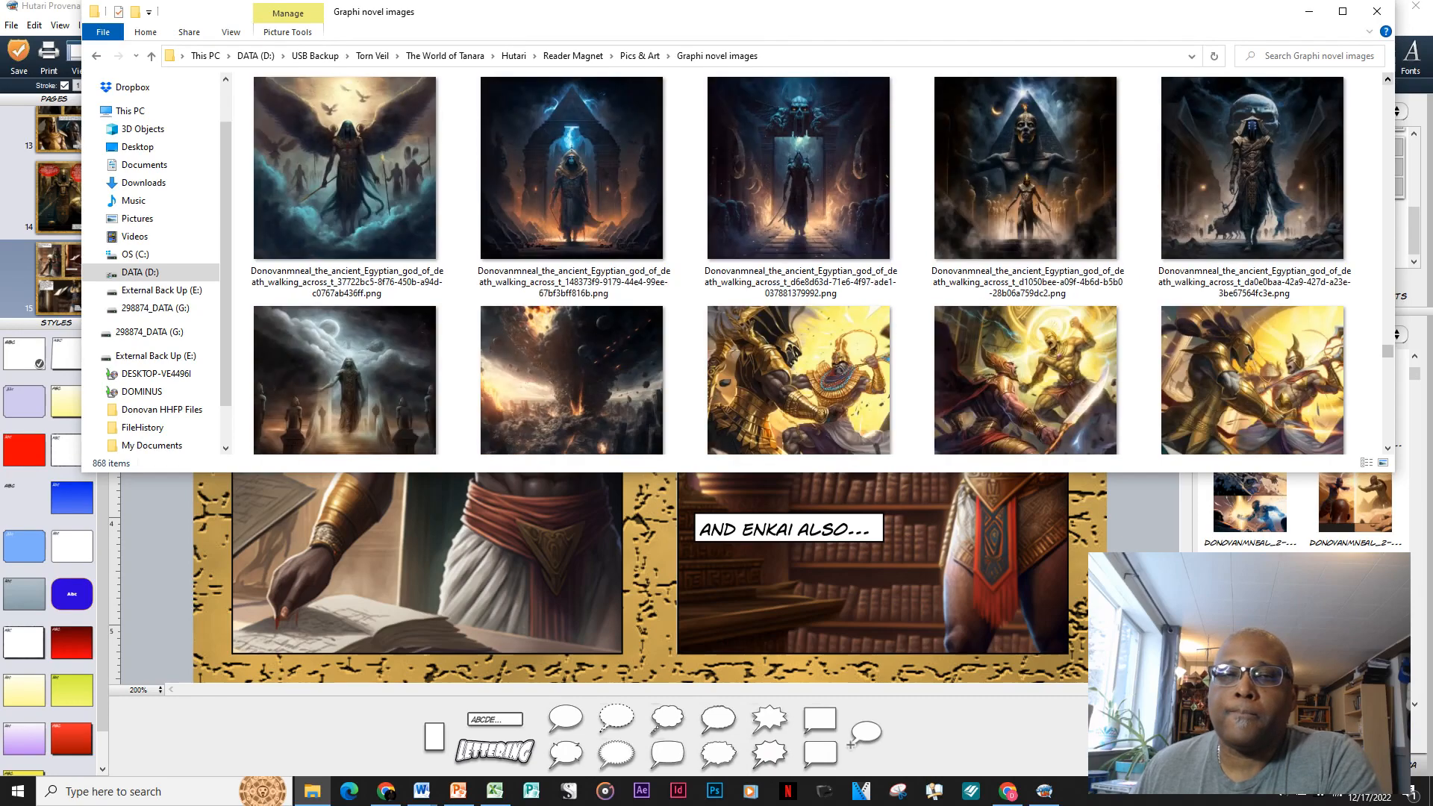
scroll(806, 265, up, 8)
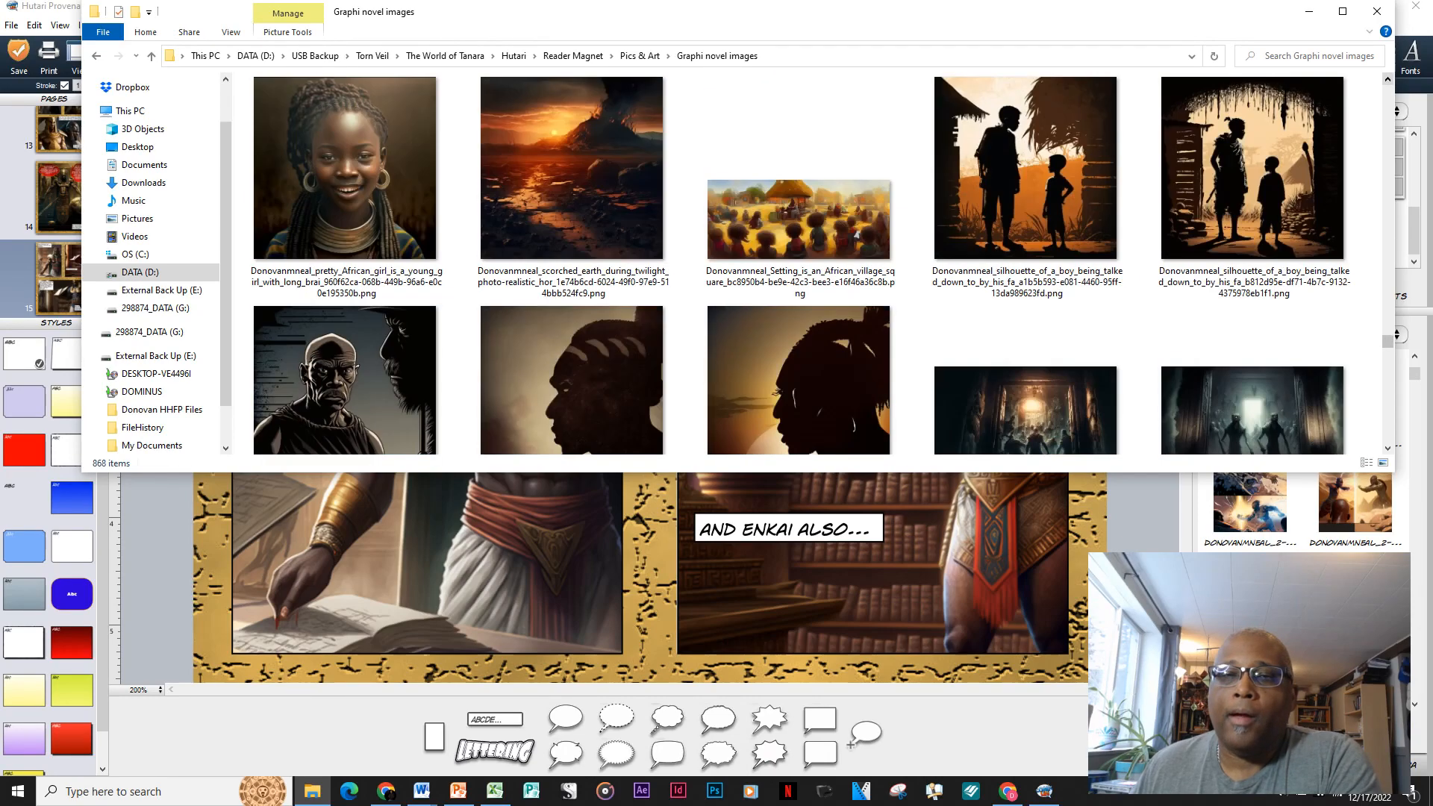
scroll(806, 265, up, 8)
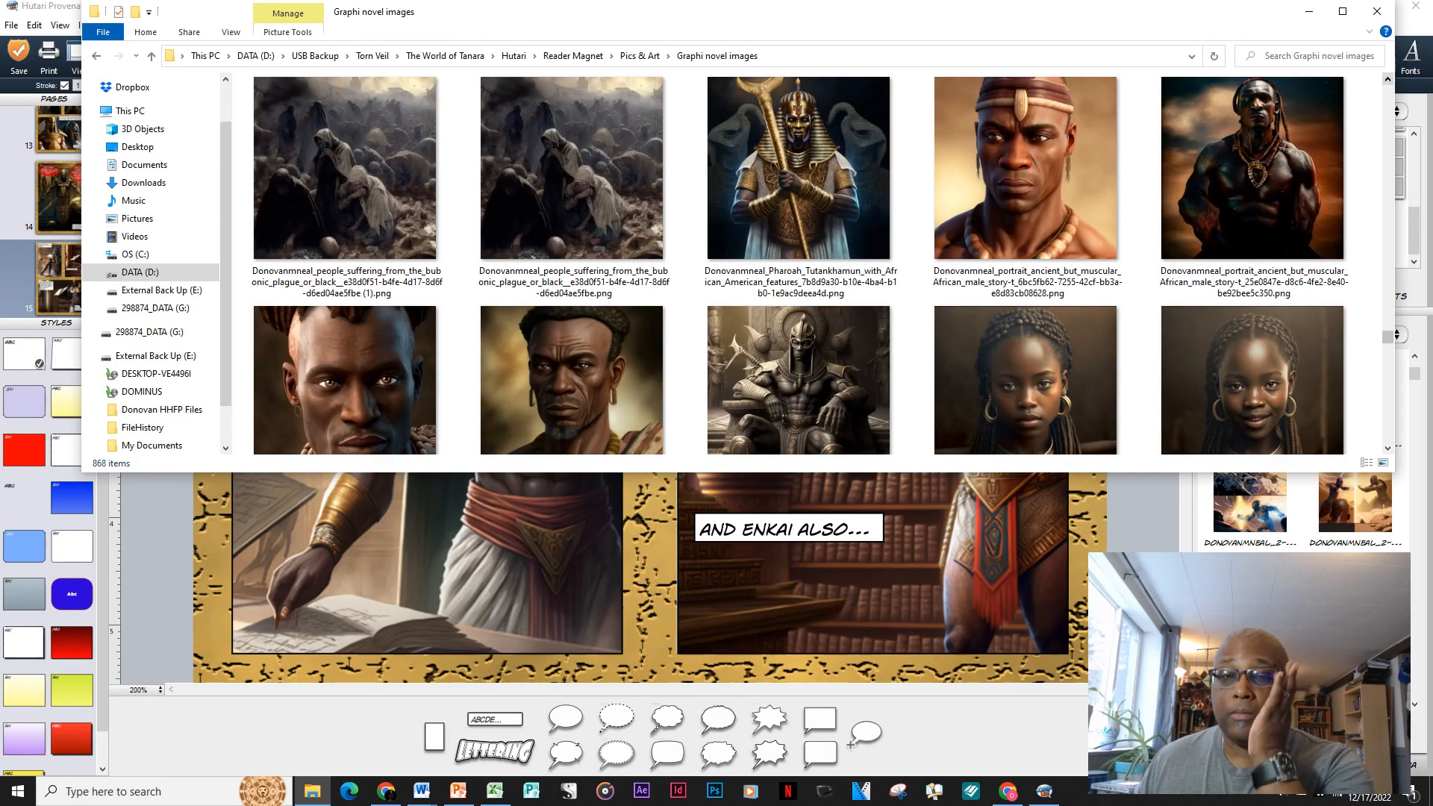
scroll(806, 264, up, 8)
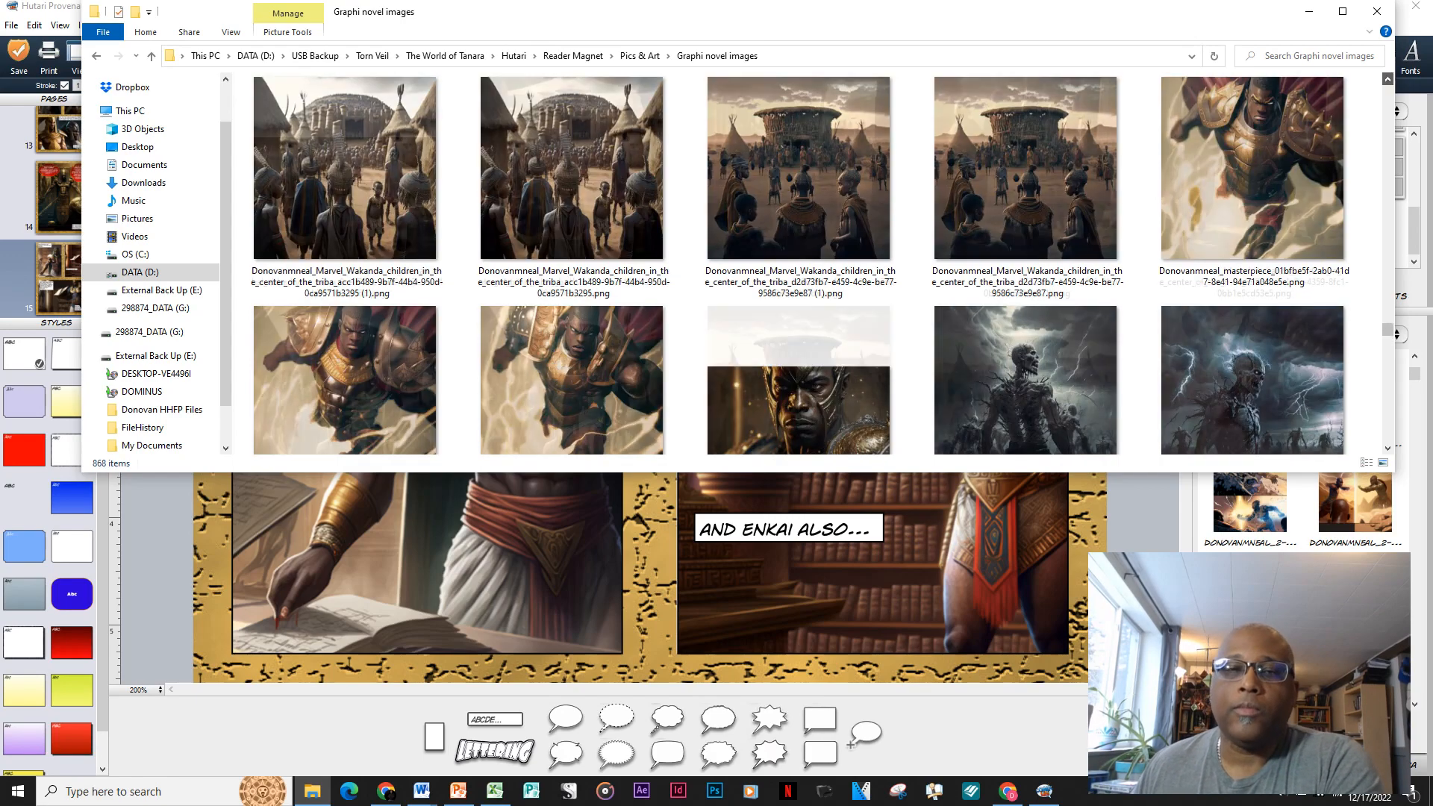
scroll(806, 265, up, 8)
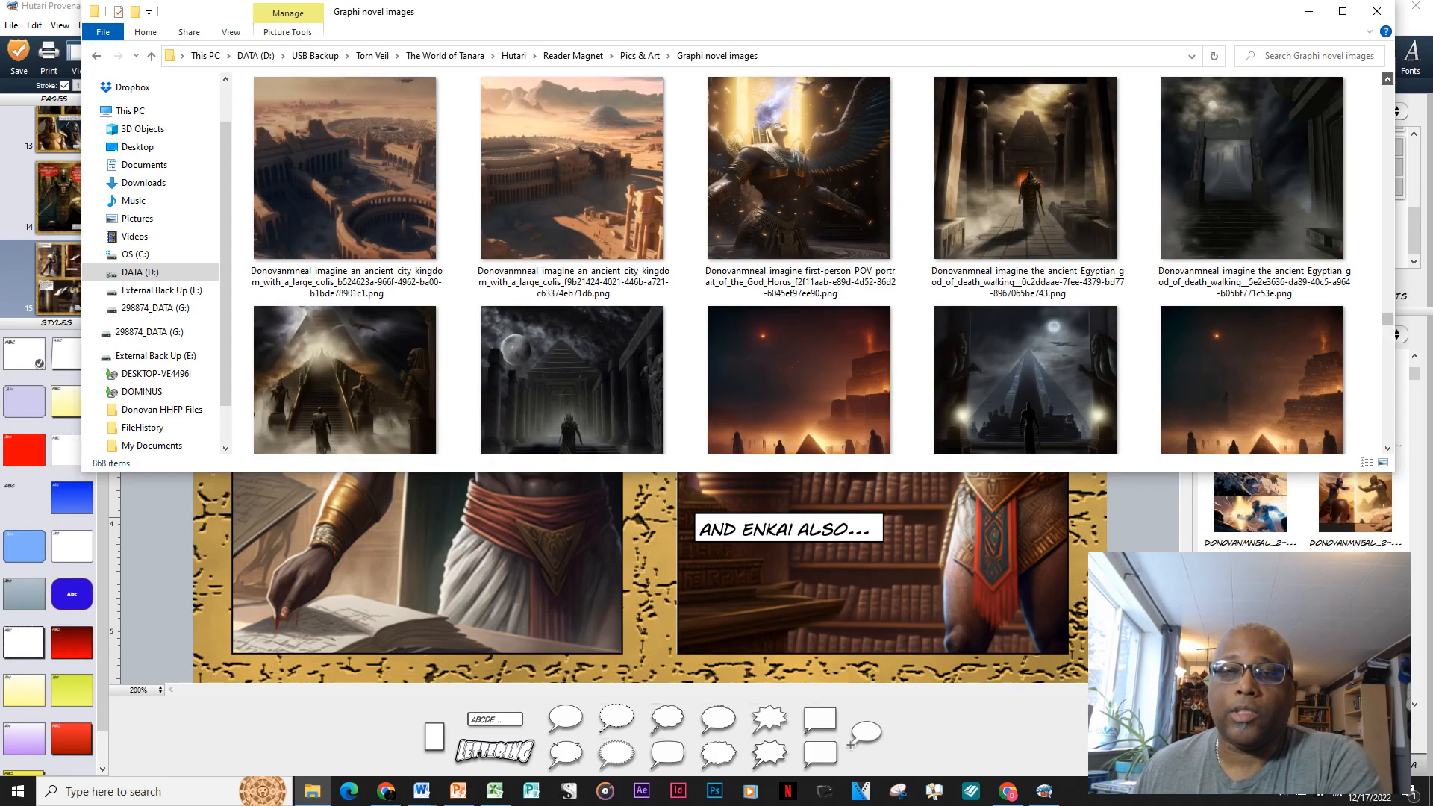
scroll(806, 265, up, 8)
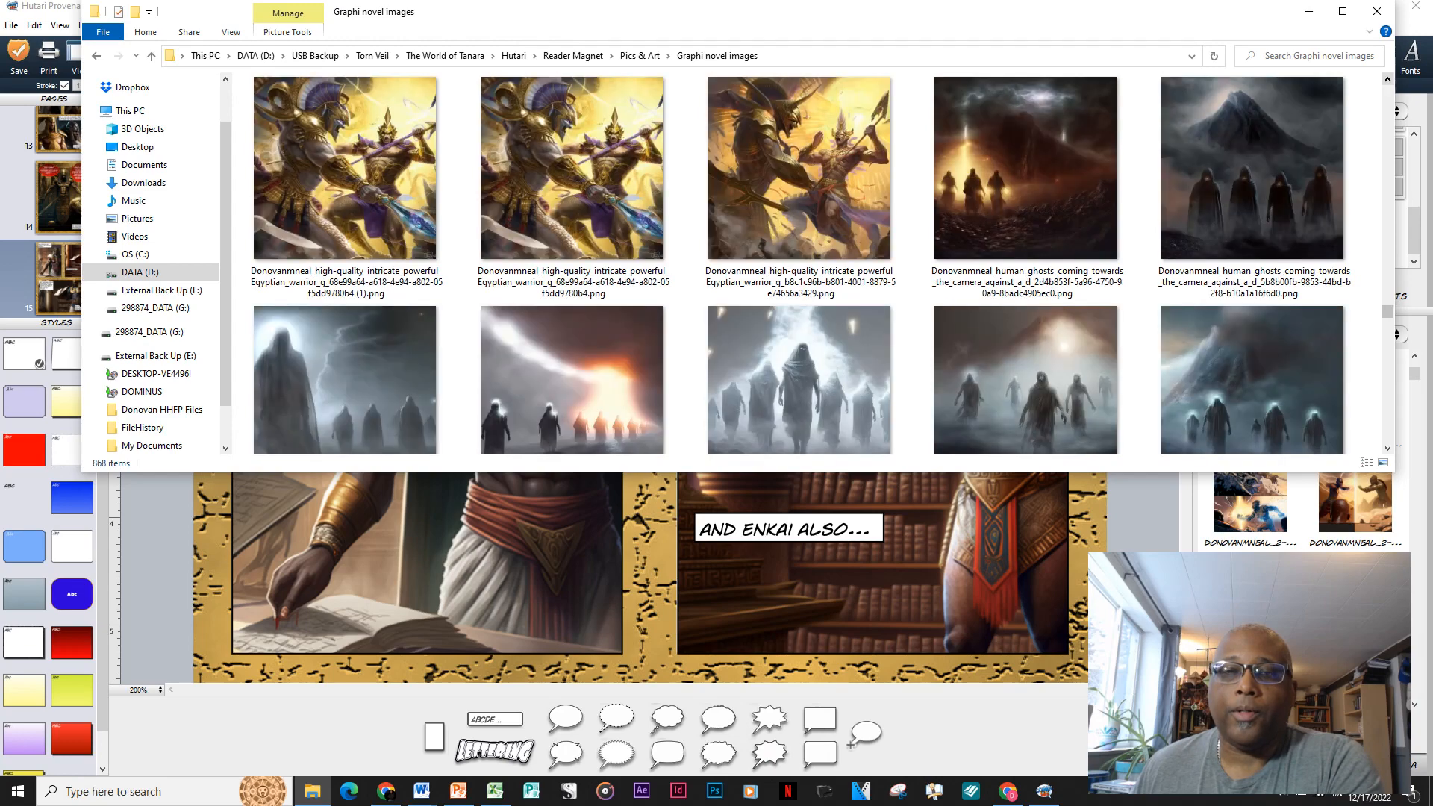
scroll(806, 265, up, 4)
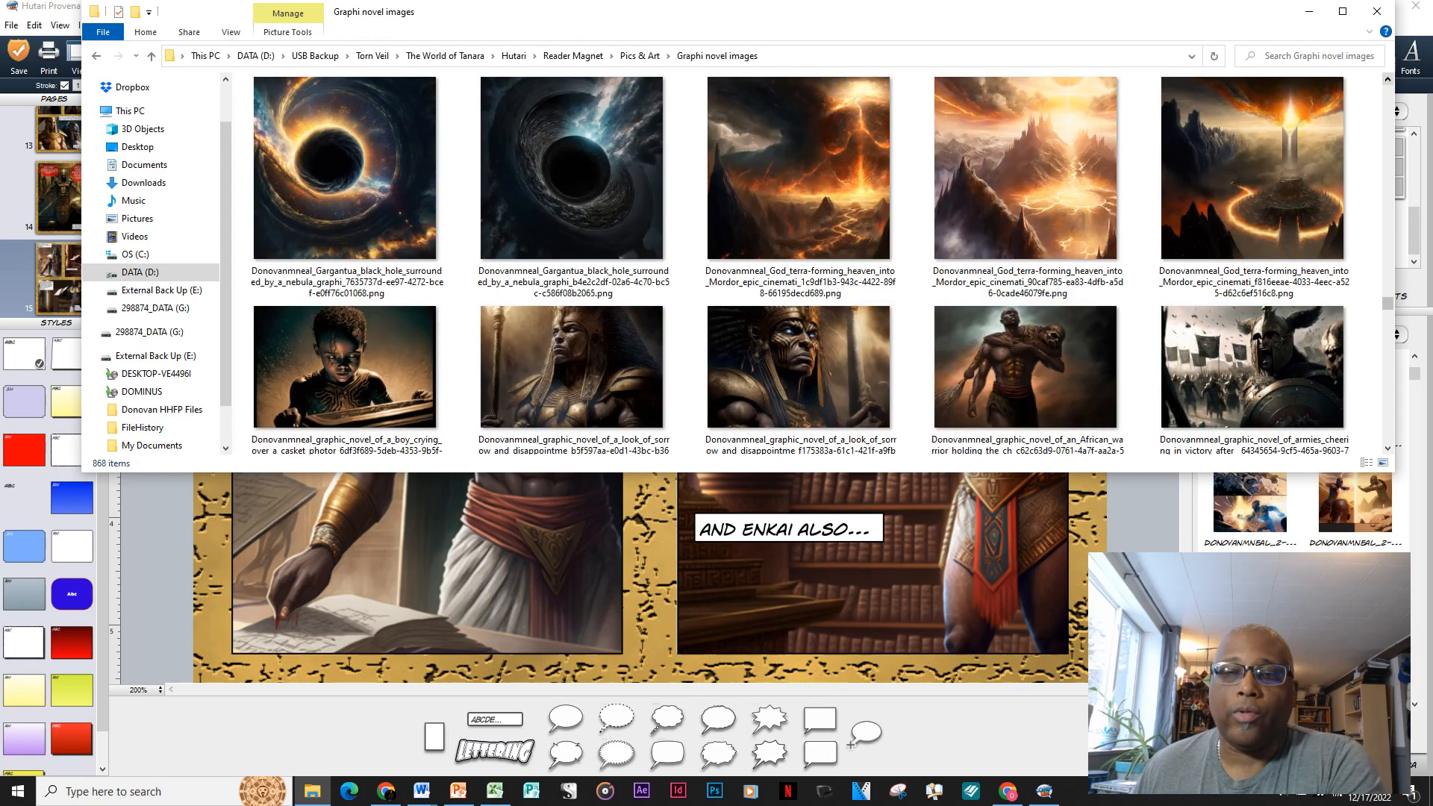
scroll(806, 265, up, 6)
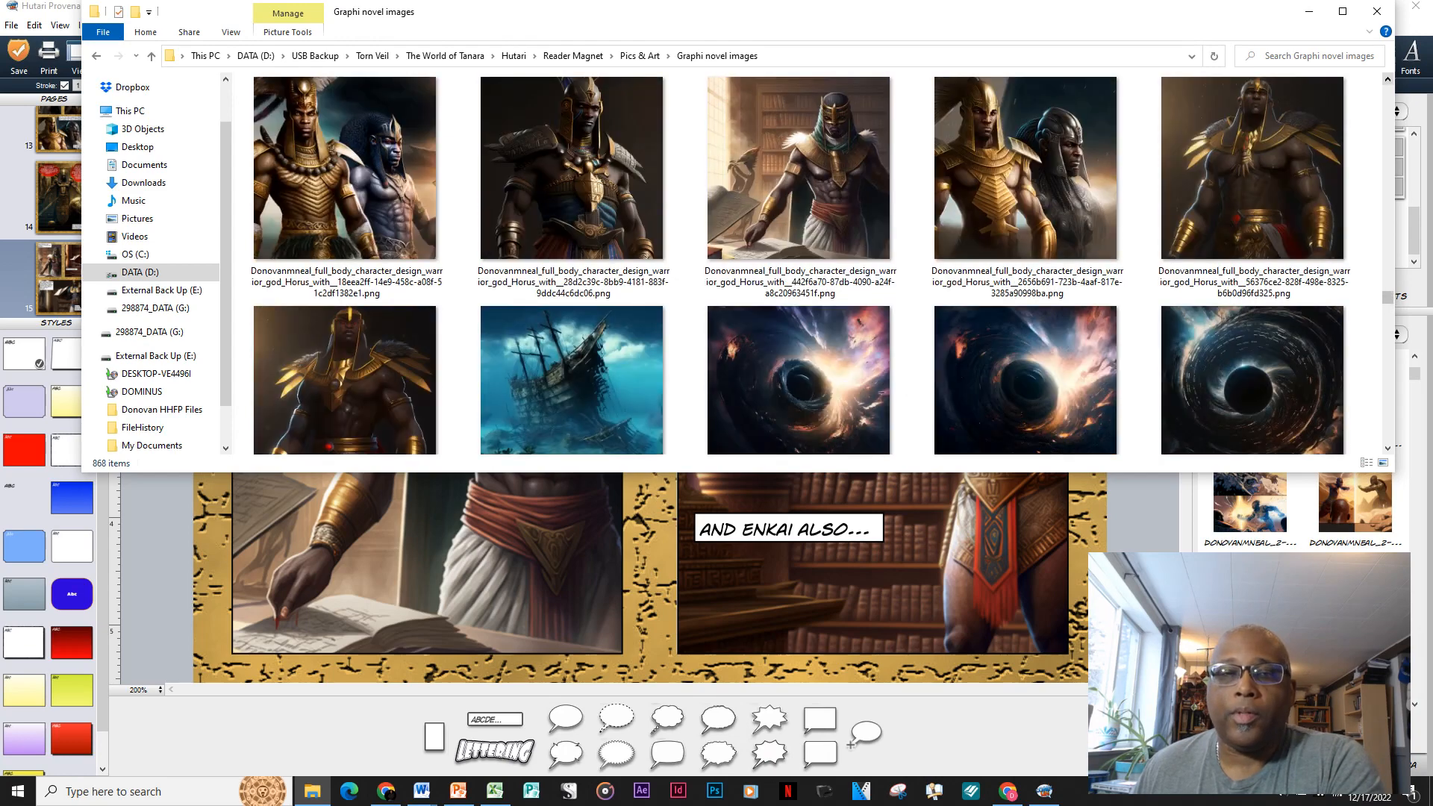
scroll(806, 265, up, 3)
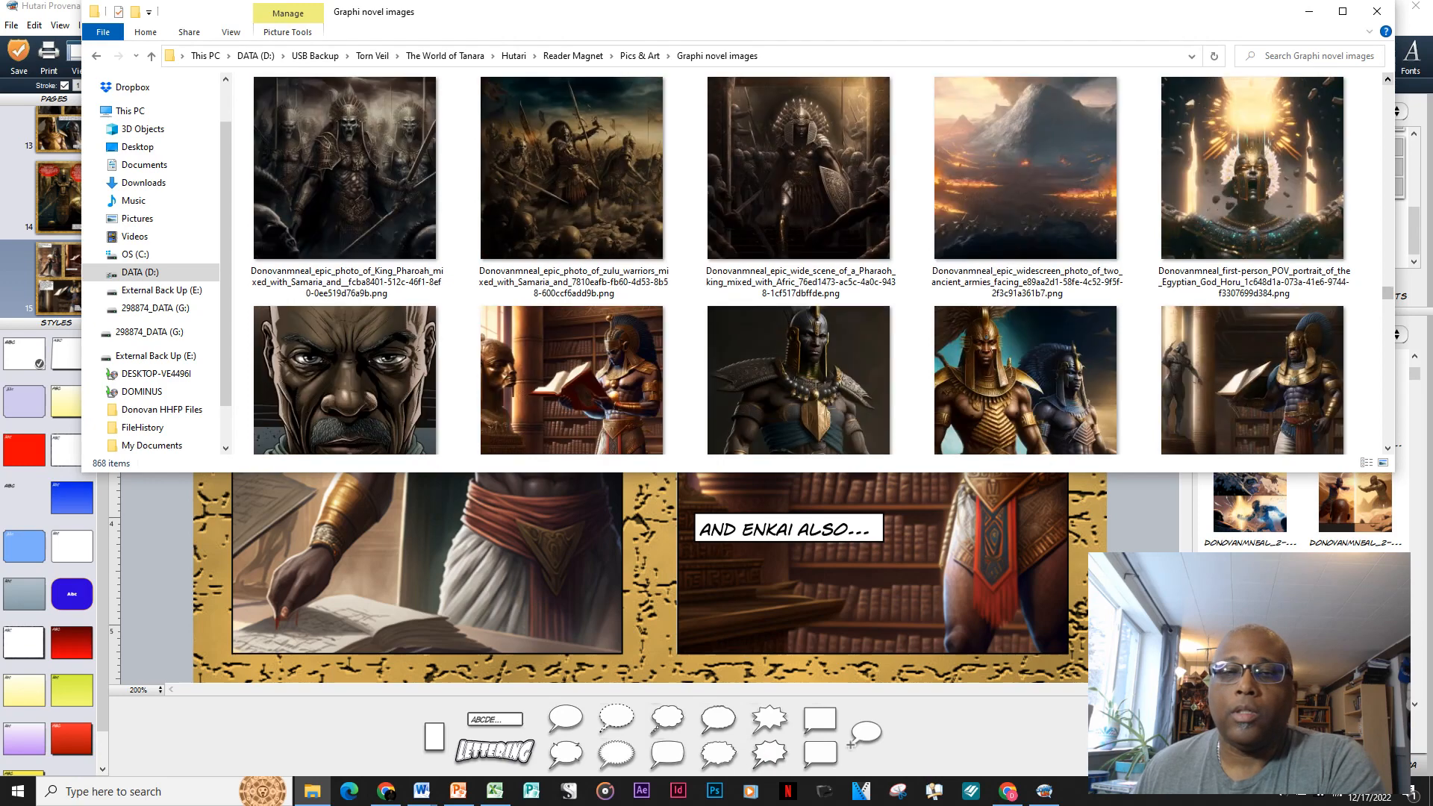
Review the folder's epic Pharaoh warrior photos and the Egyptian god images with outstretched hands for pictures resembling Hesphus and Enkai.
scroll(806, 265, up, 8)
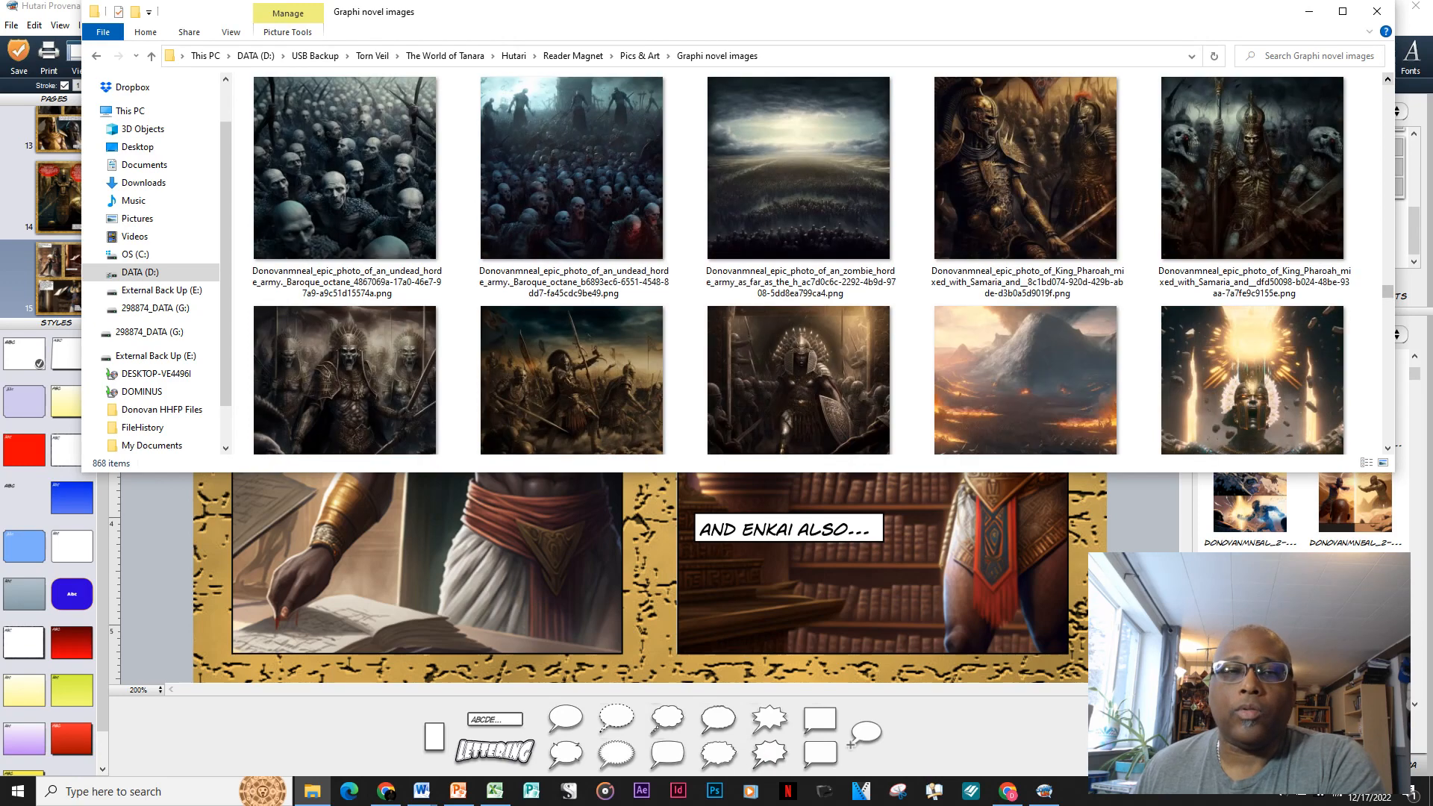
scroll(806, 265, up, 3)
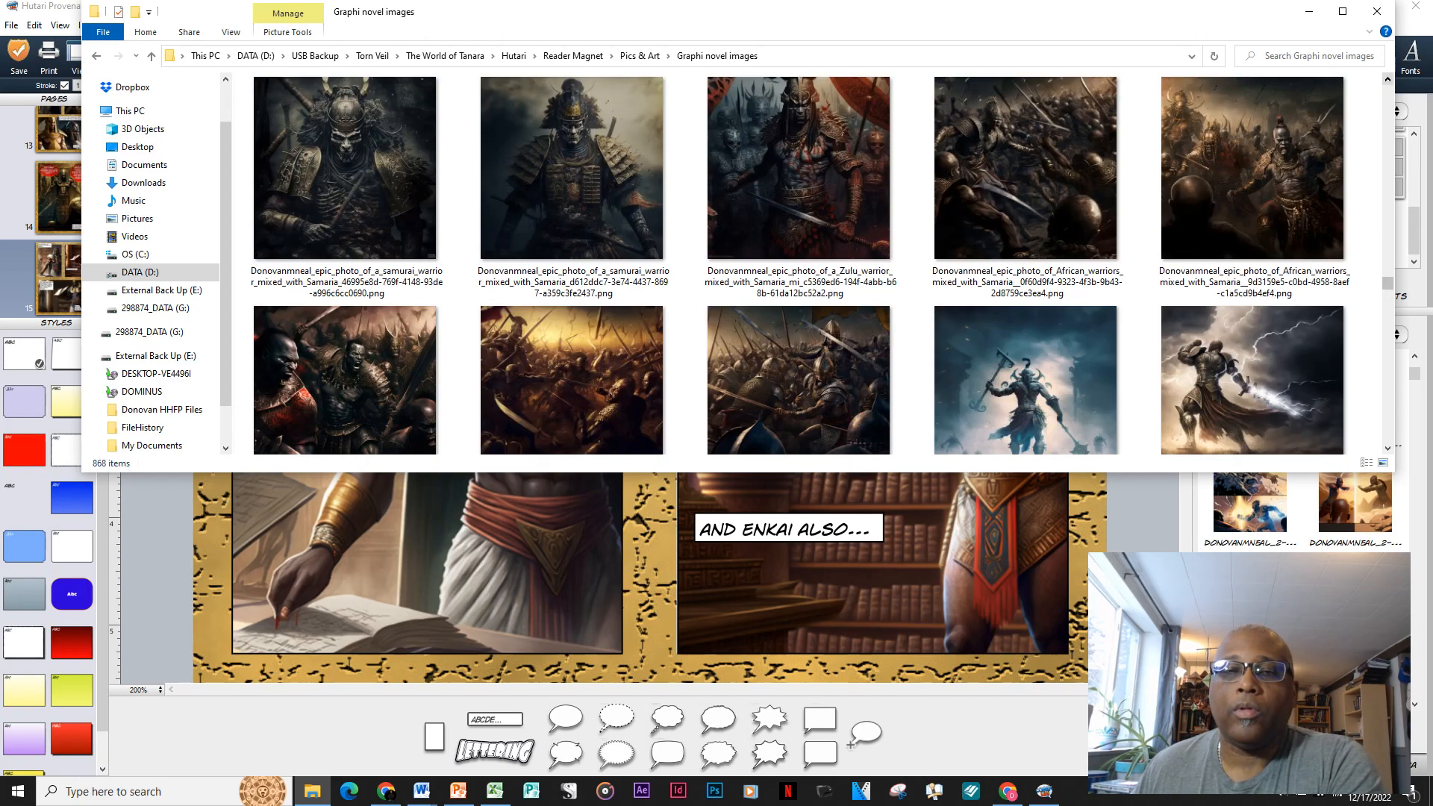
scroll(806, 265, up, 4)
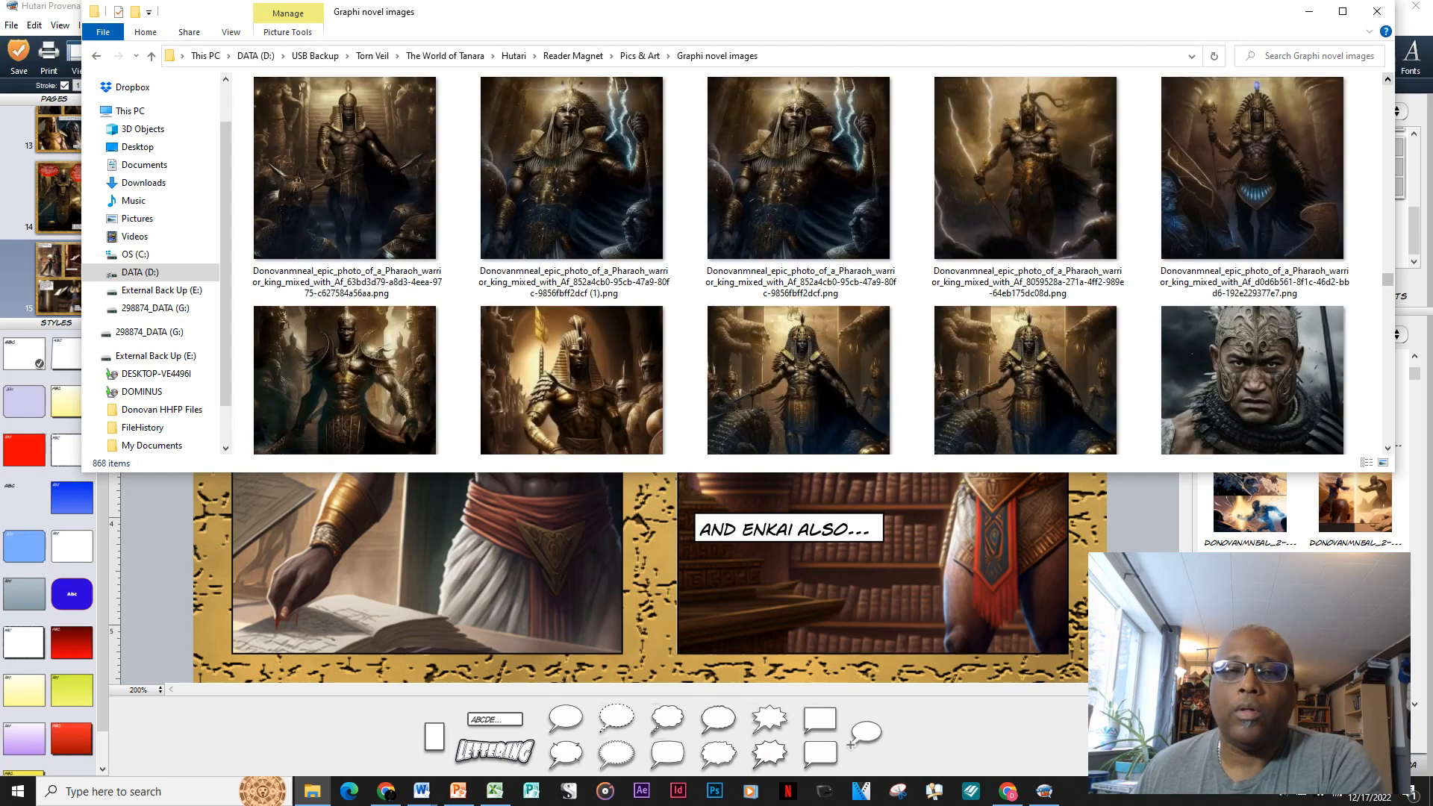
scroll(806, 265, up, 4)
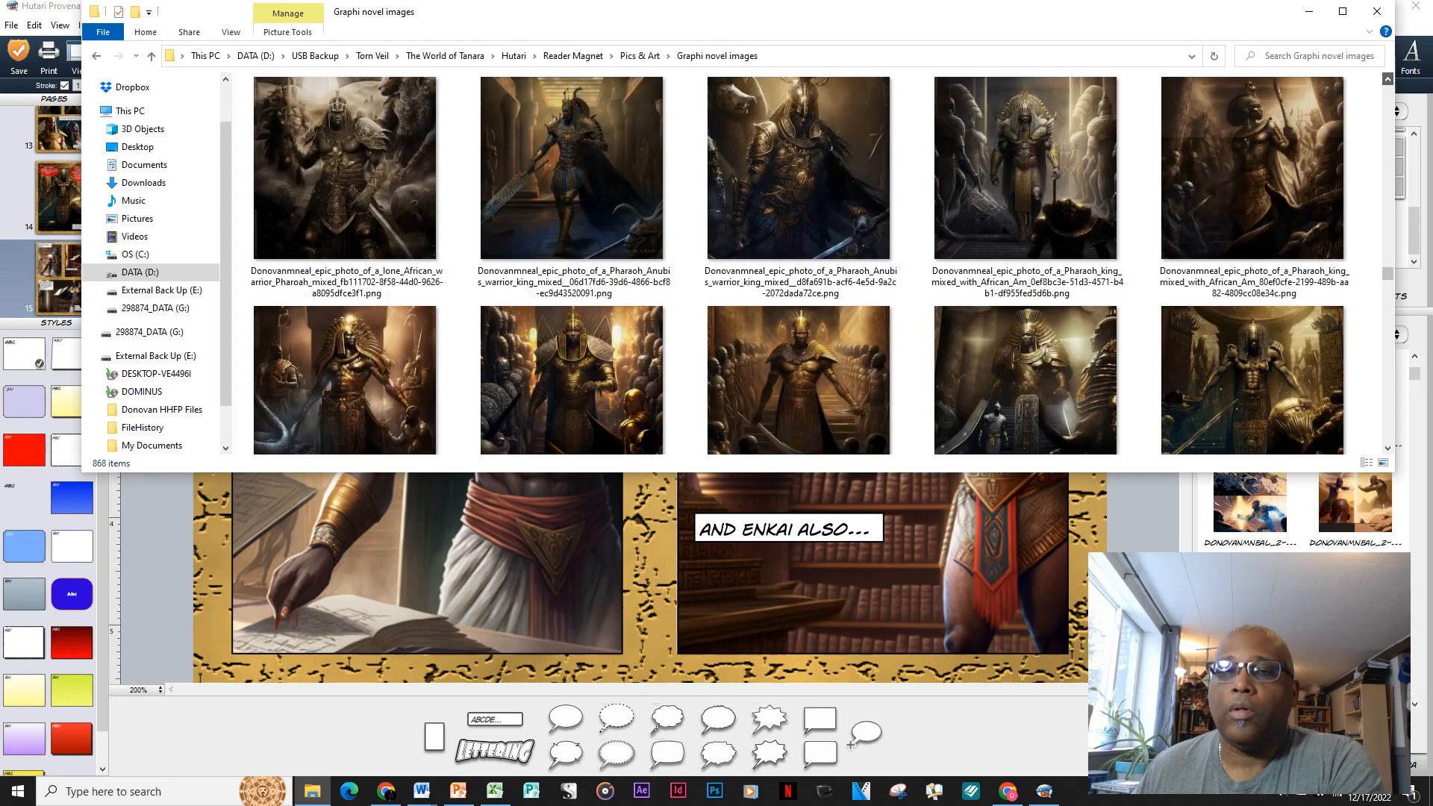
scroll(806, 265, up, 6)
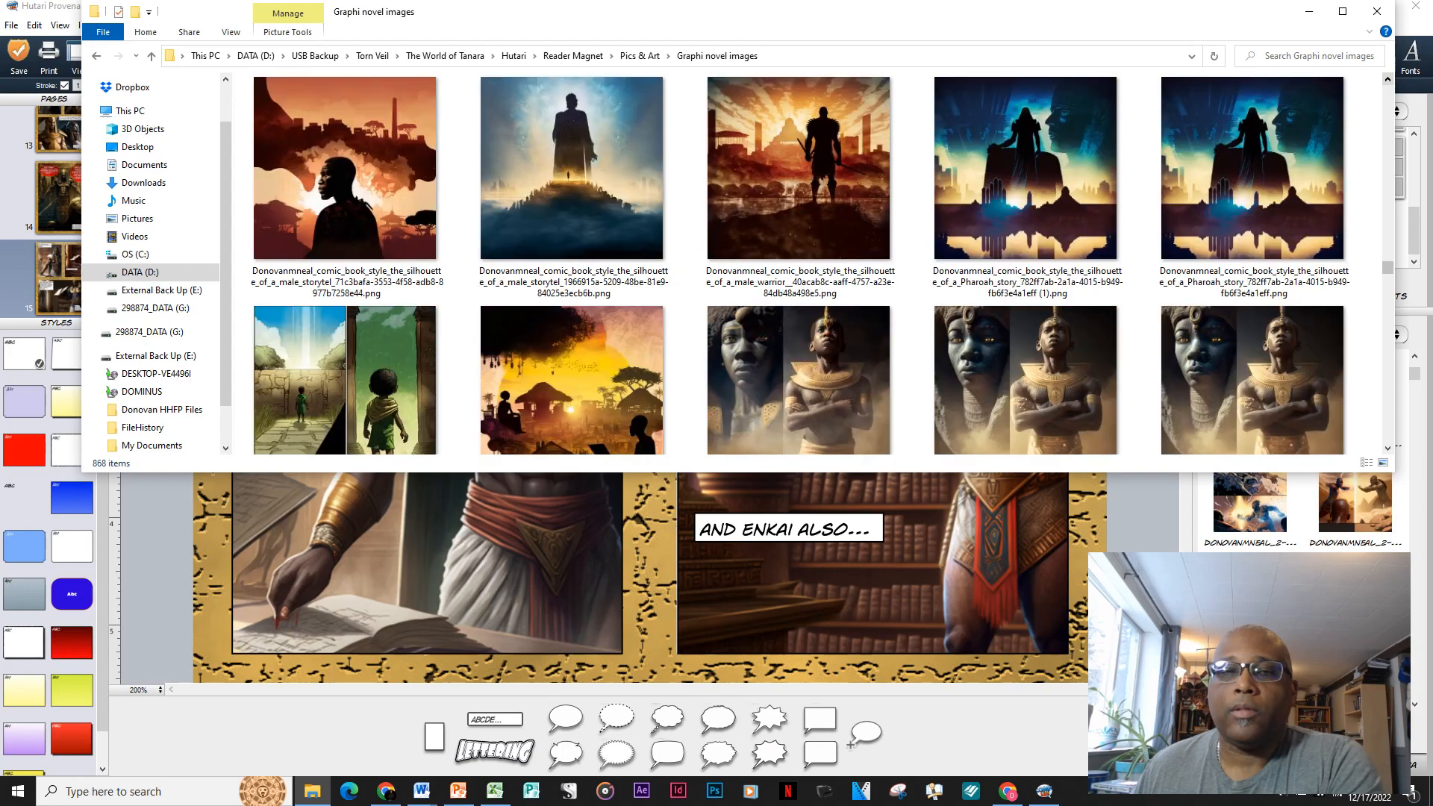
scroll(806, 265, up, 6)
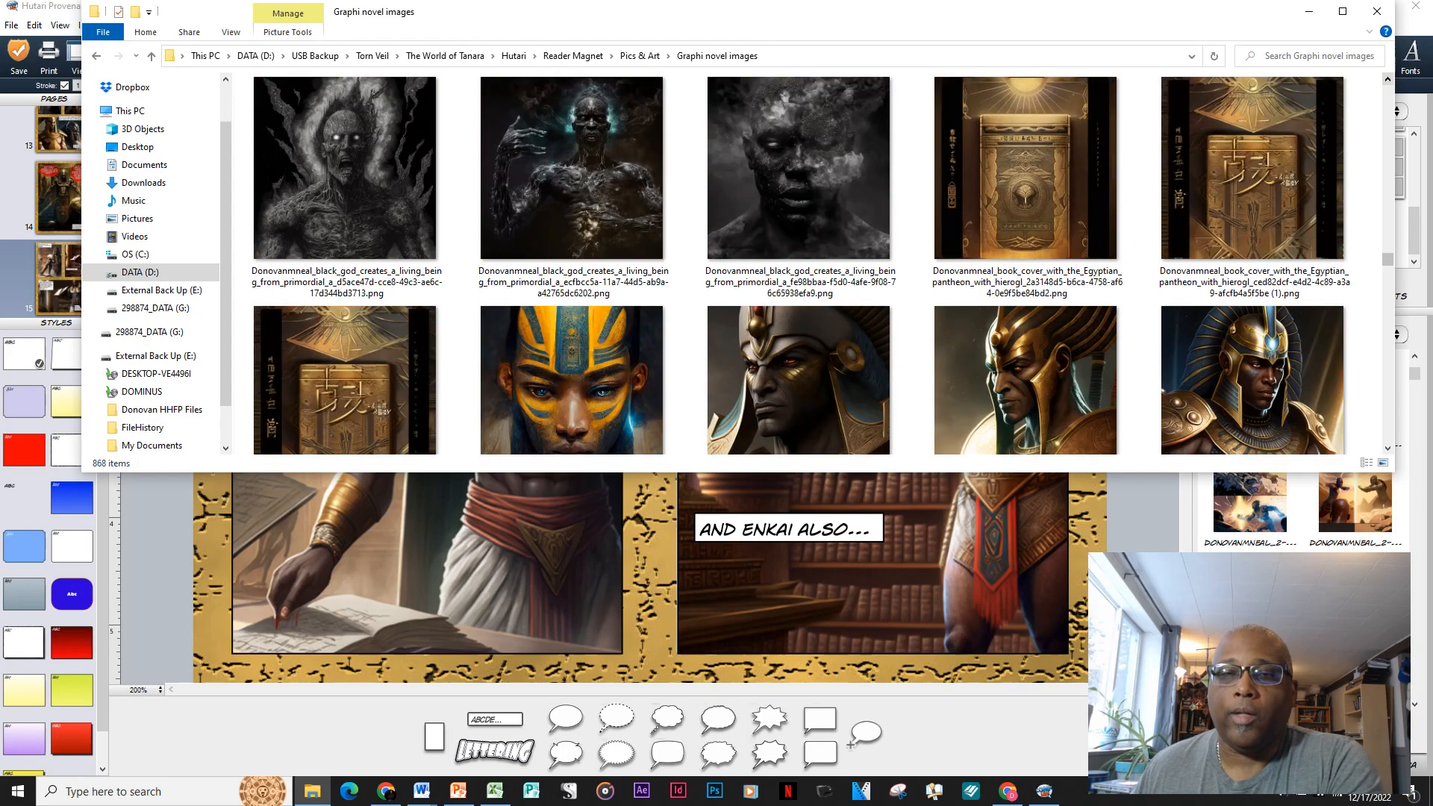
scroll(805, 265, up, 6)
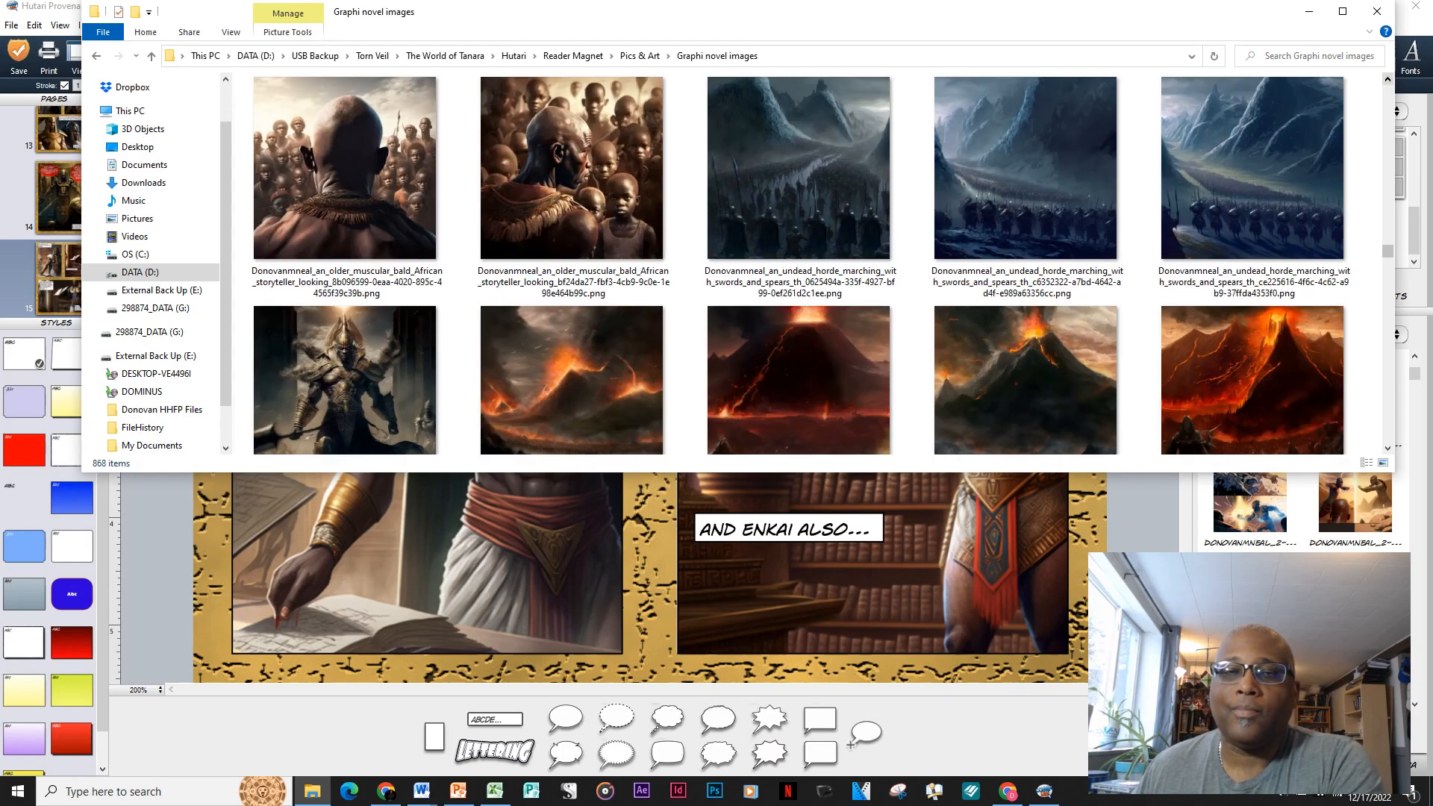
scroll(806, 265, up, 3)
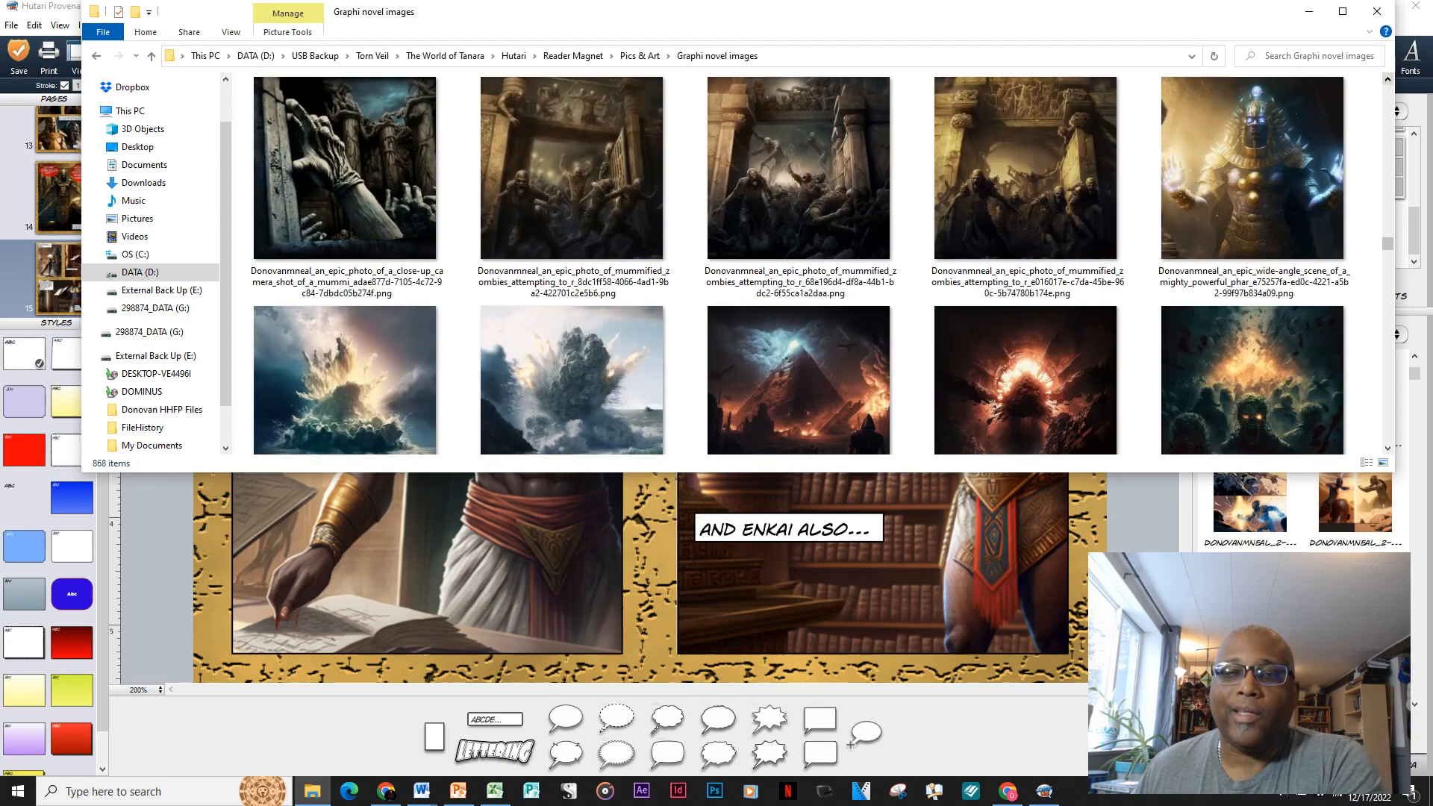
scroll(806, 265, up, 2)
scroll(805, 265, up, 5)
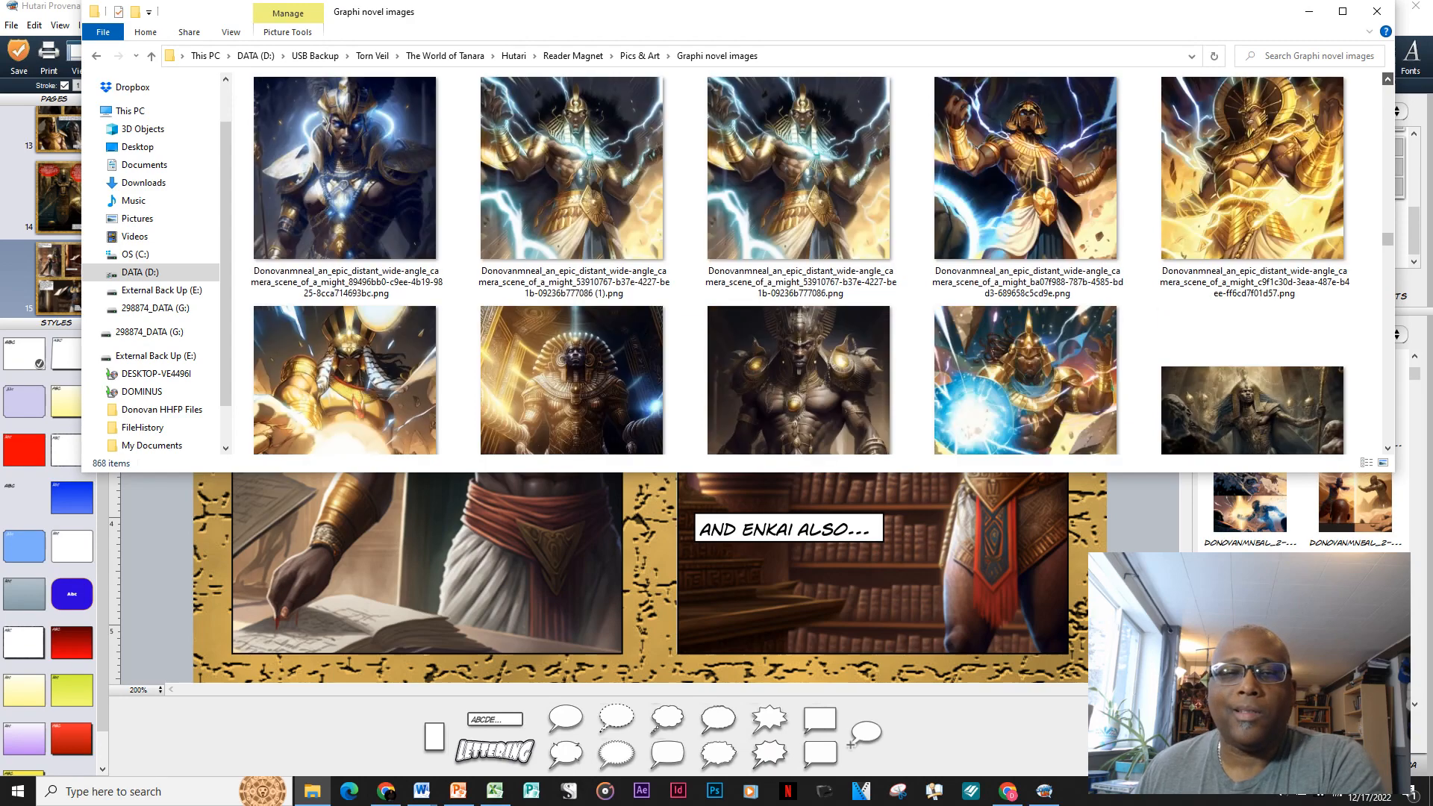
scroll(806, 264, up, 4)
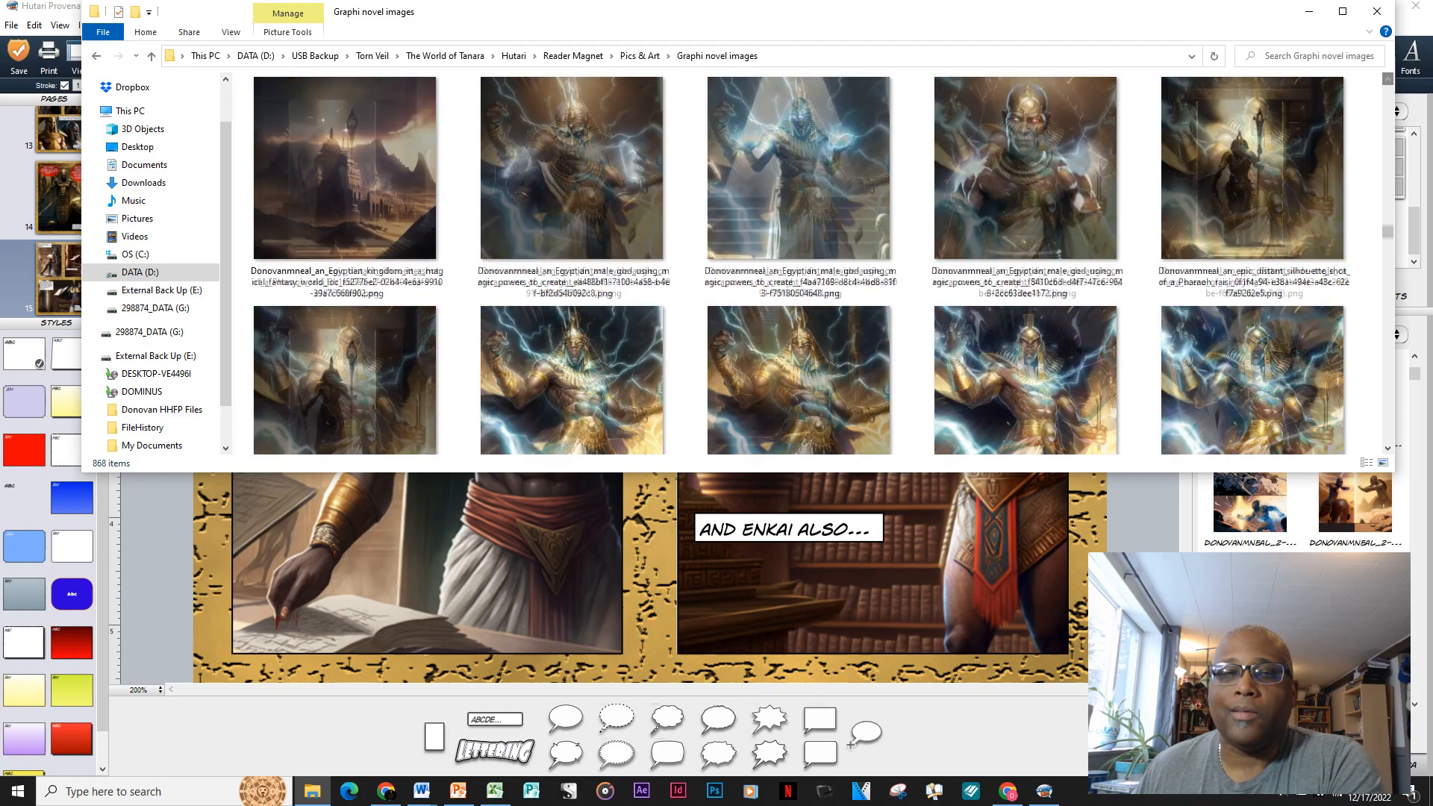
scroll(806, 265, up, 5)
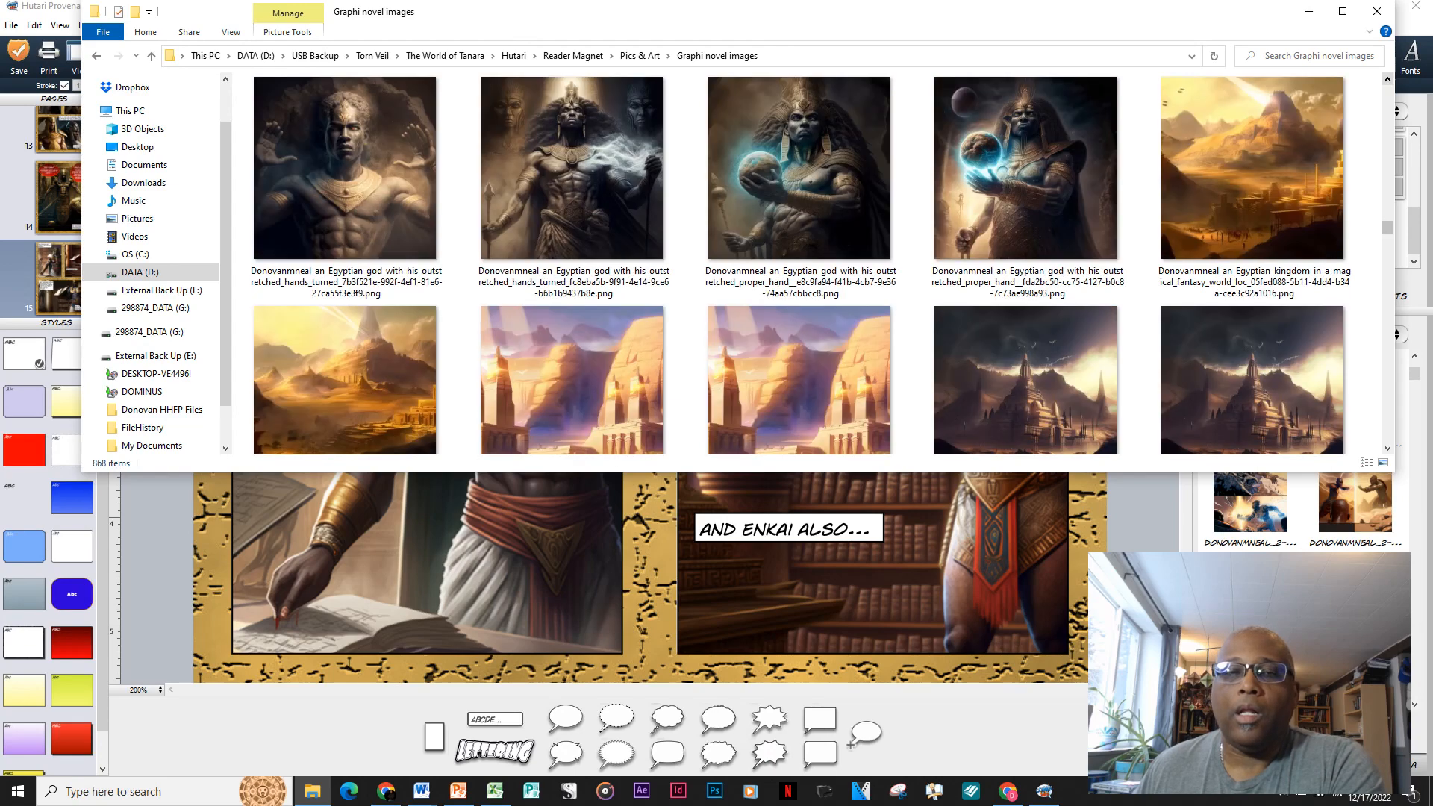
Look back through the African tribal and origins-of-Egyptian-gods images, and examine the three pictures of a figure studying in an ancient library.
scroll(806, 265, up, 5)
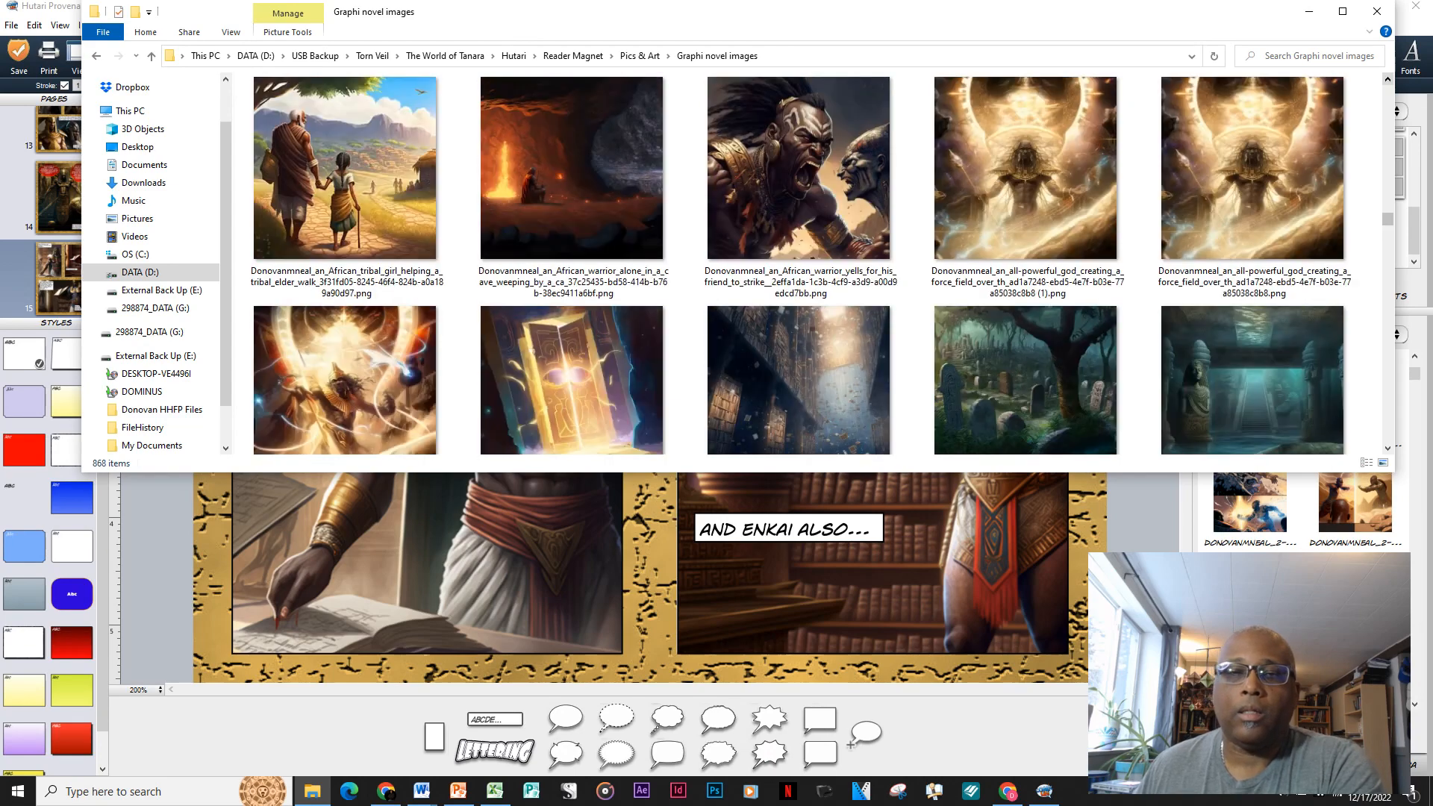
scroll(806, 265, up, 5)
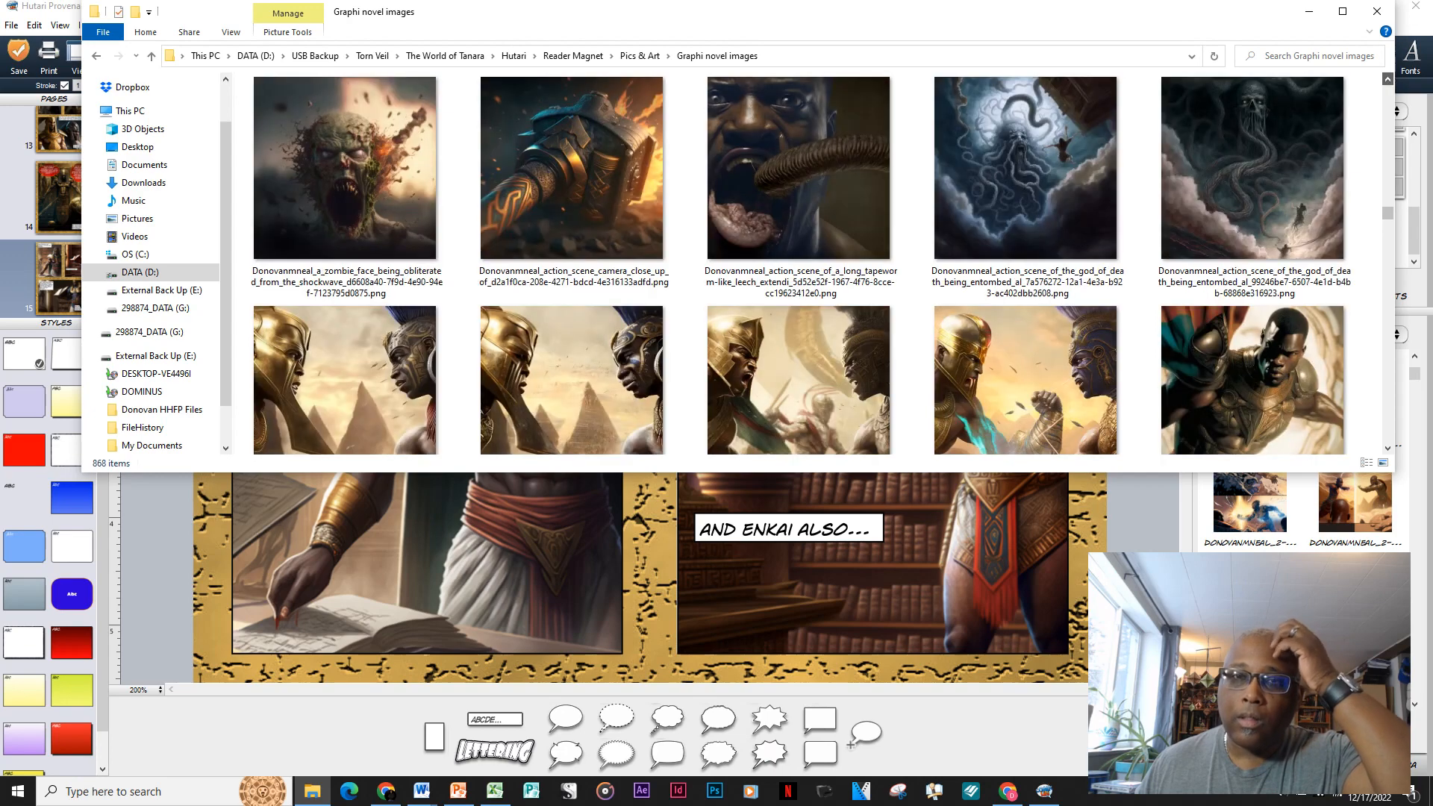
scroll(806, 265, up, 10)
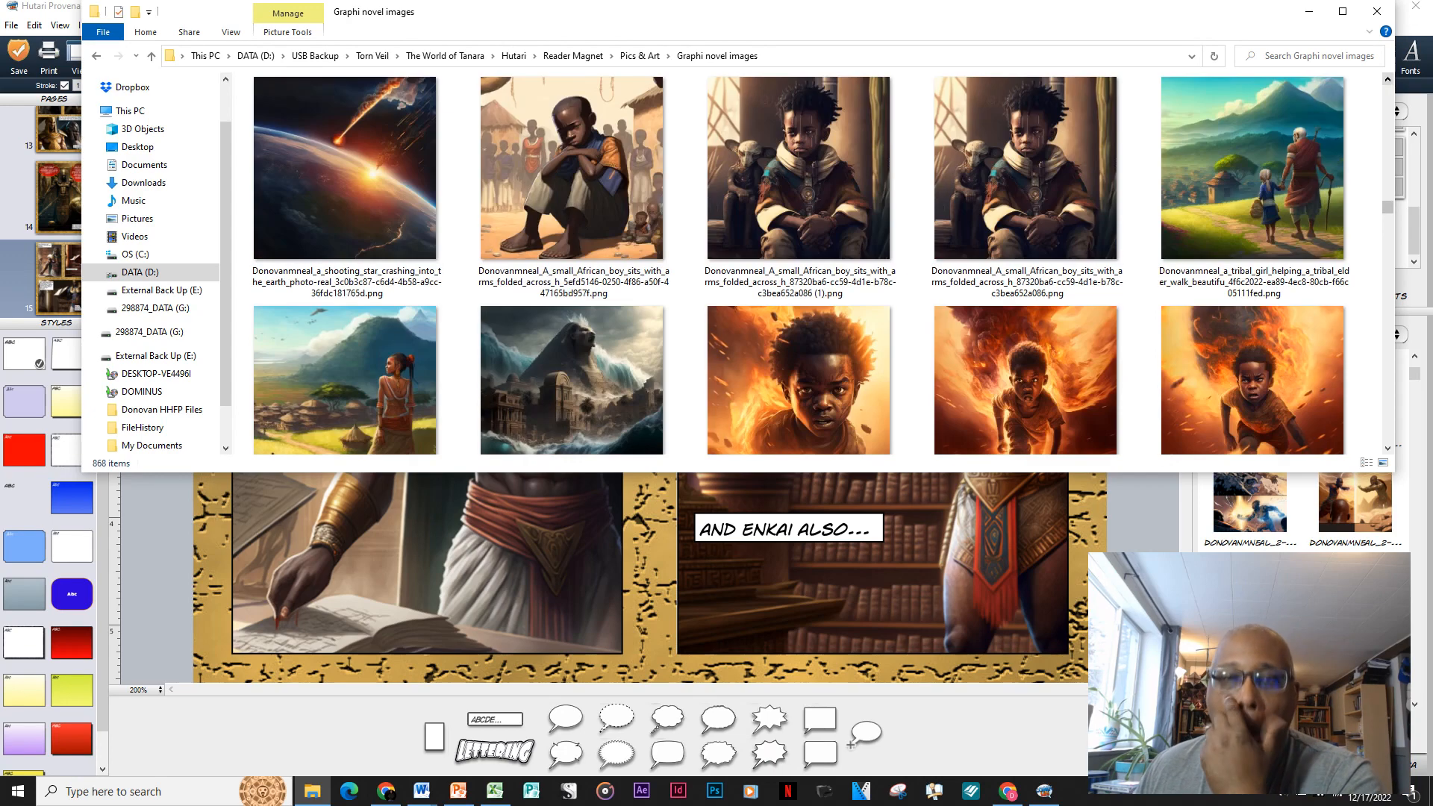
scroll(806, 264, up, 10)
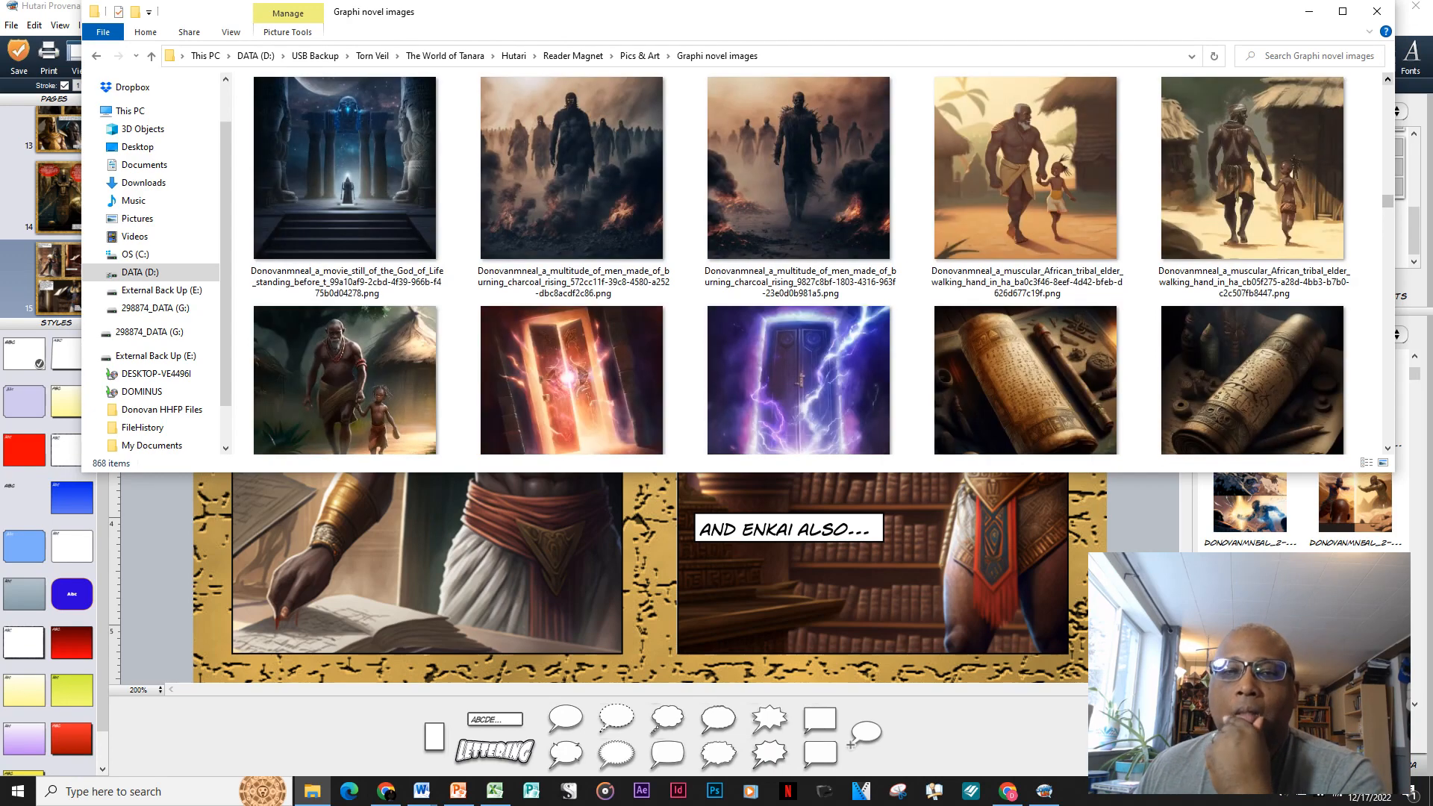
scroll(806, 264, up, 10)
scroll(805, 265, up, 10)
scroll(806, 265, up, 8)
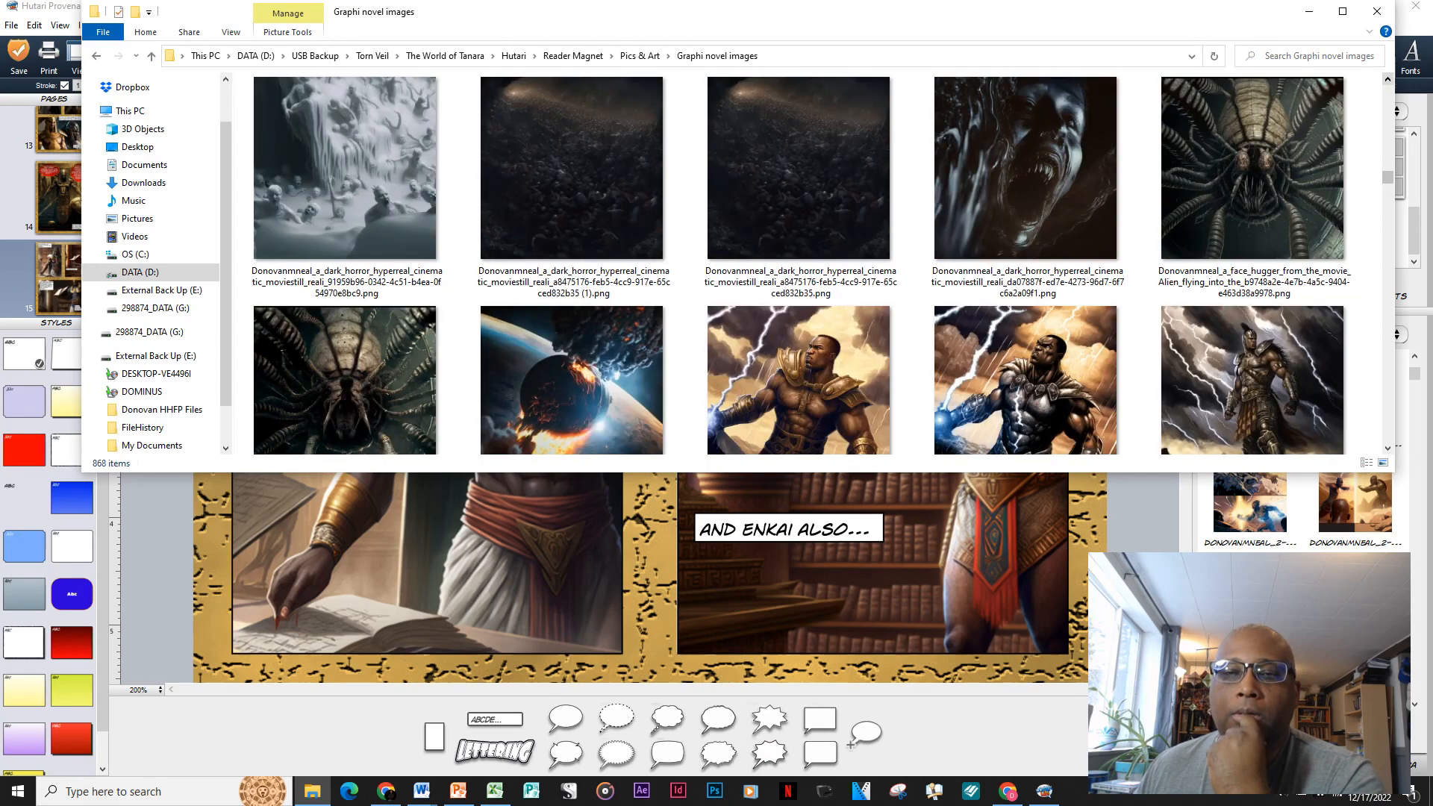
scroll(806, 265, up, 10)
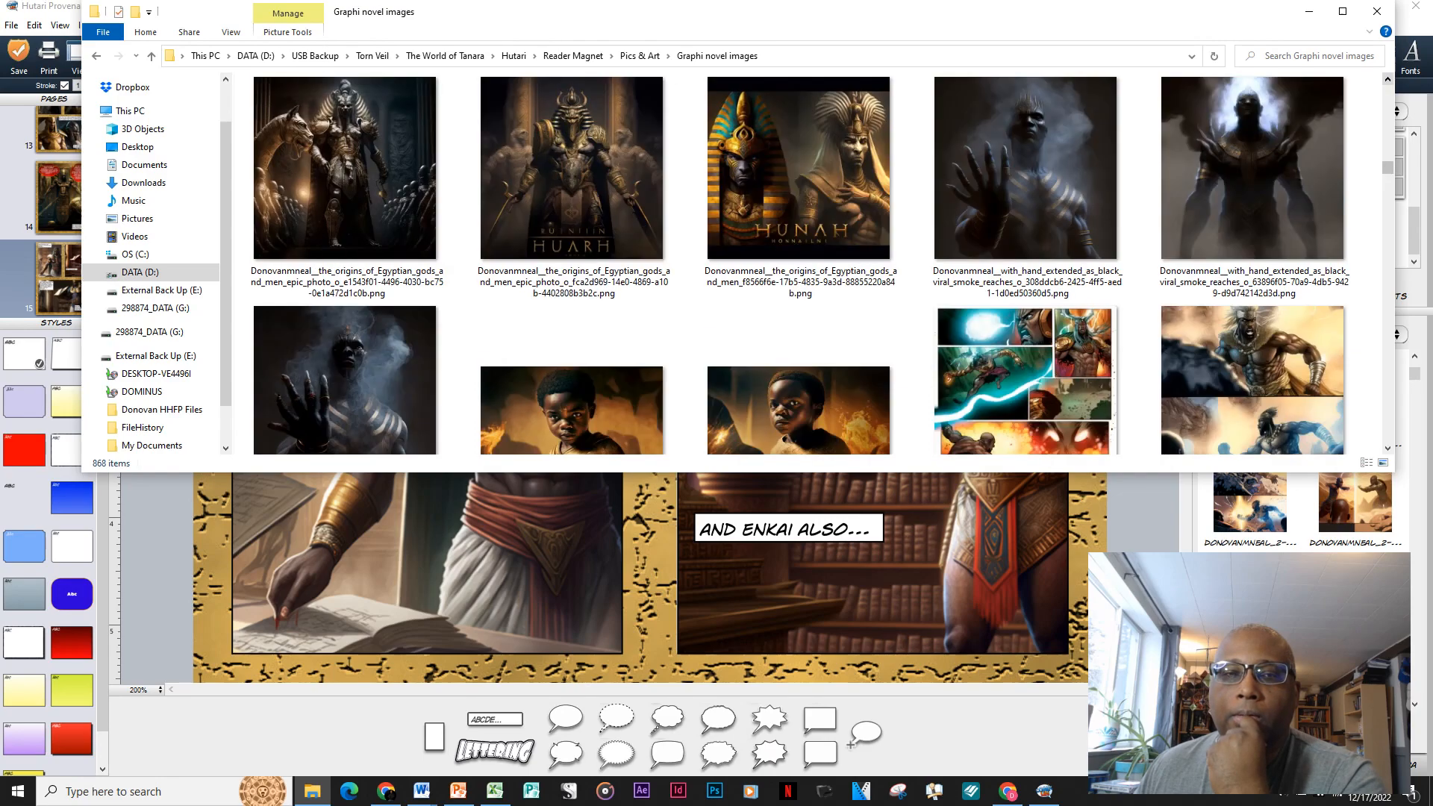
scroll(806, 265, up, 3)
scroll(806, 265, up, 5)
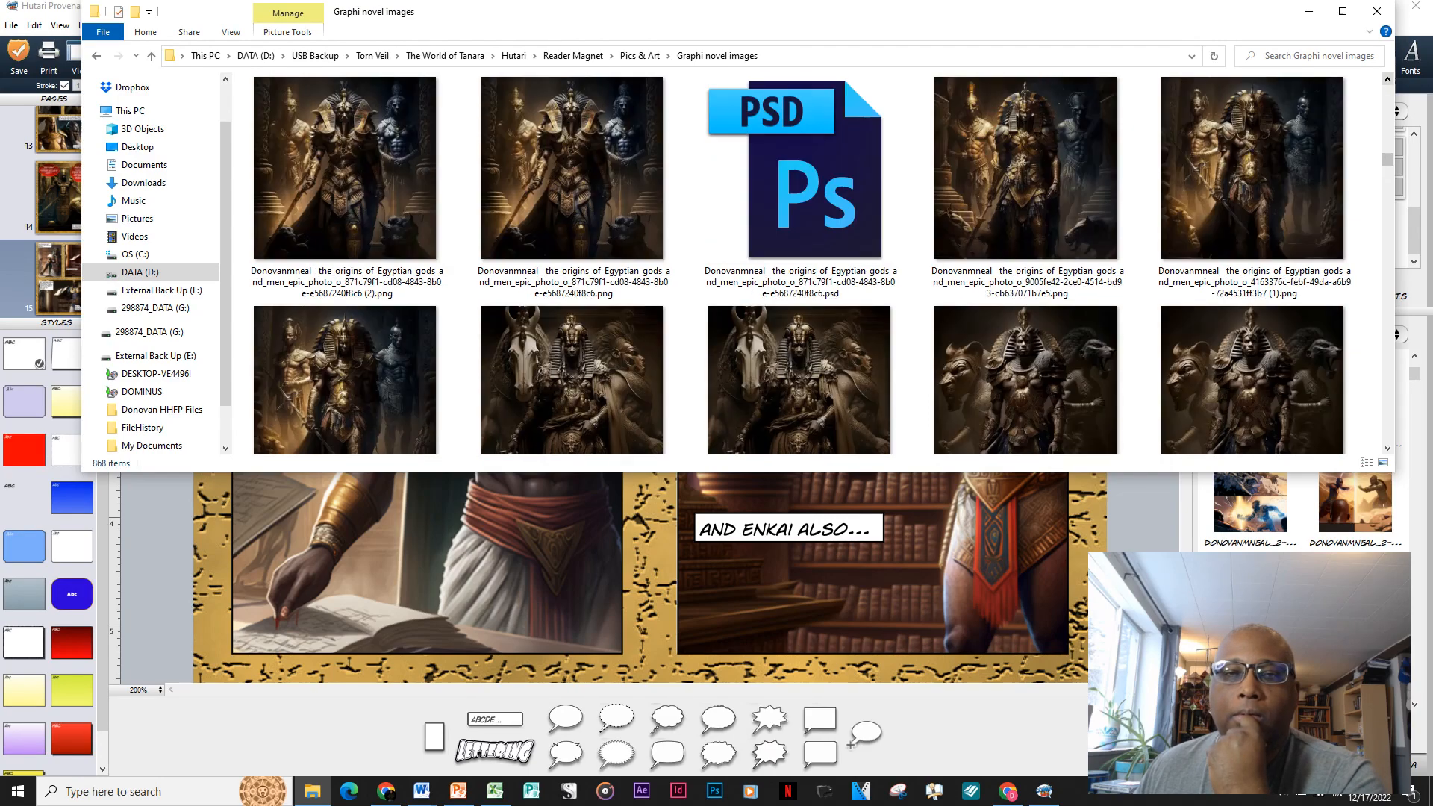
scroll(805, 265, up, 12)
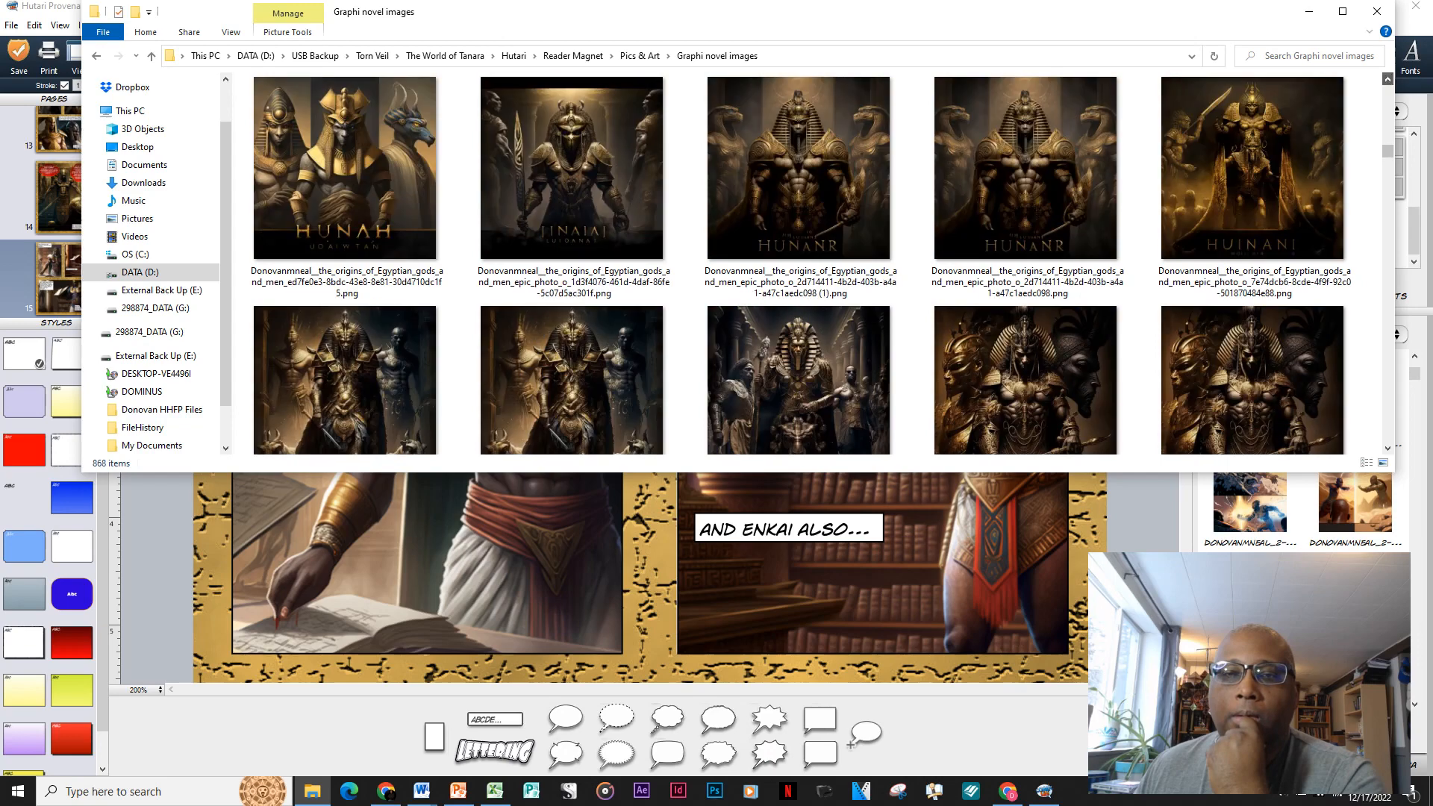
scroll(806, 265, up, 10)
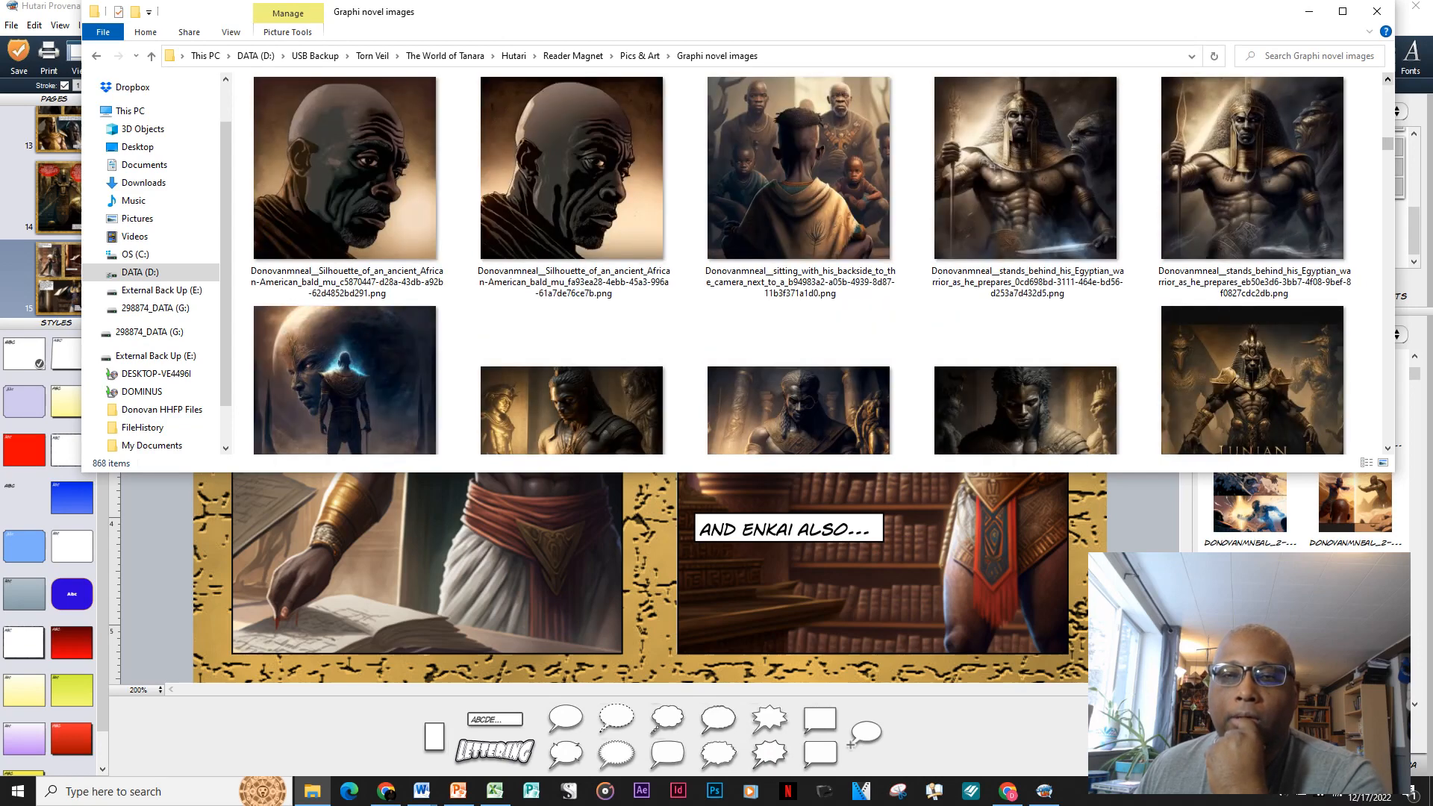
scroll(821, 262, down, 1)
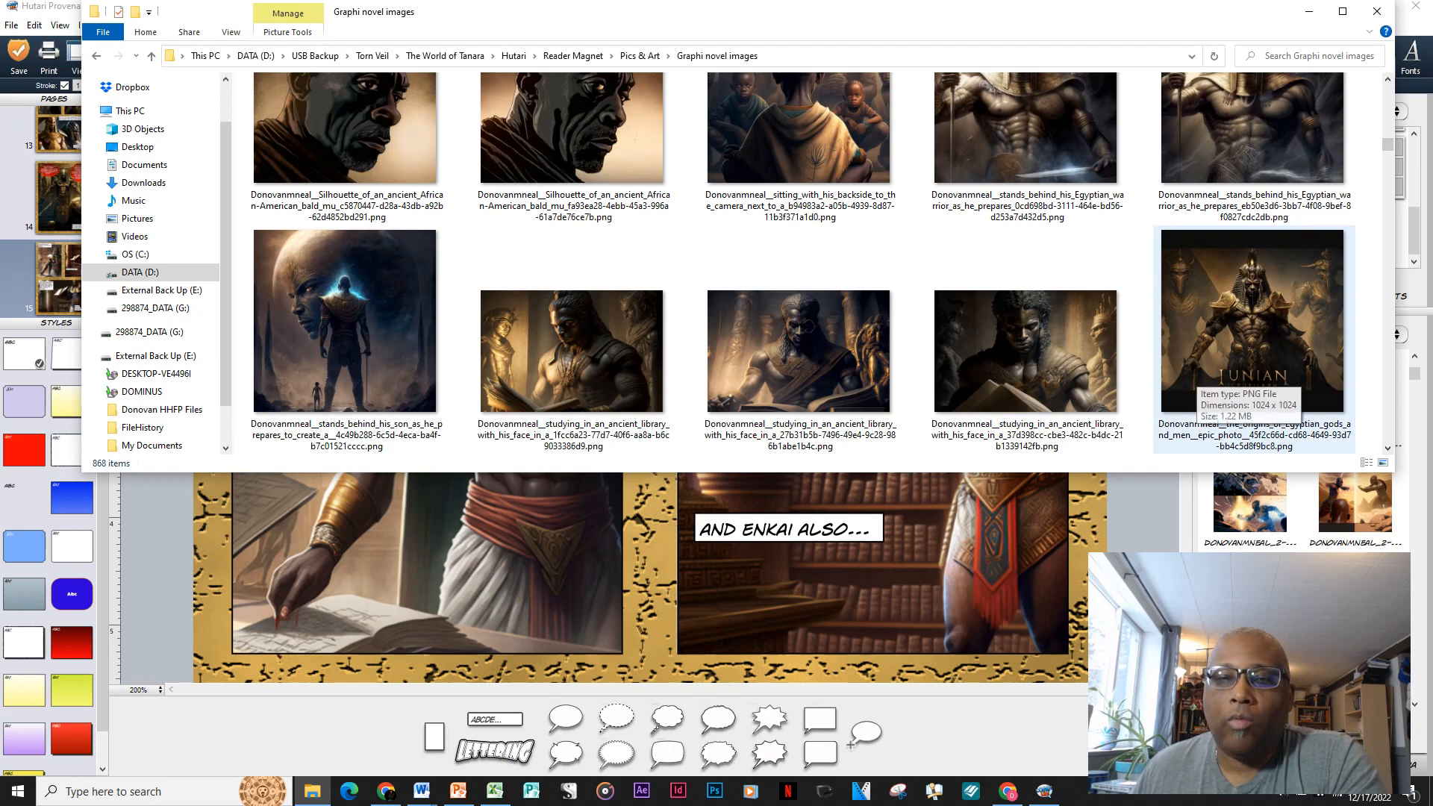
scroll(1254, 336, down, 3)
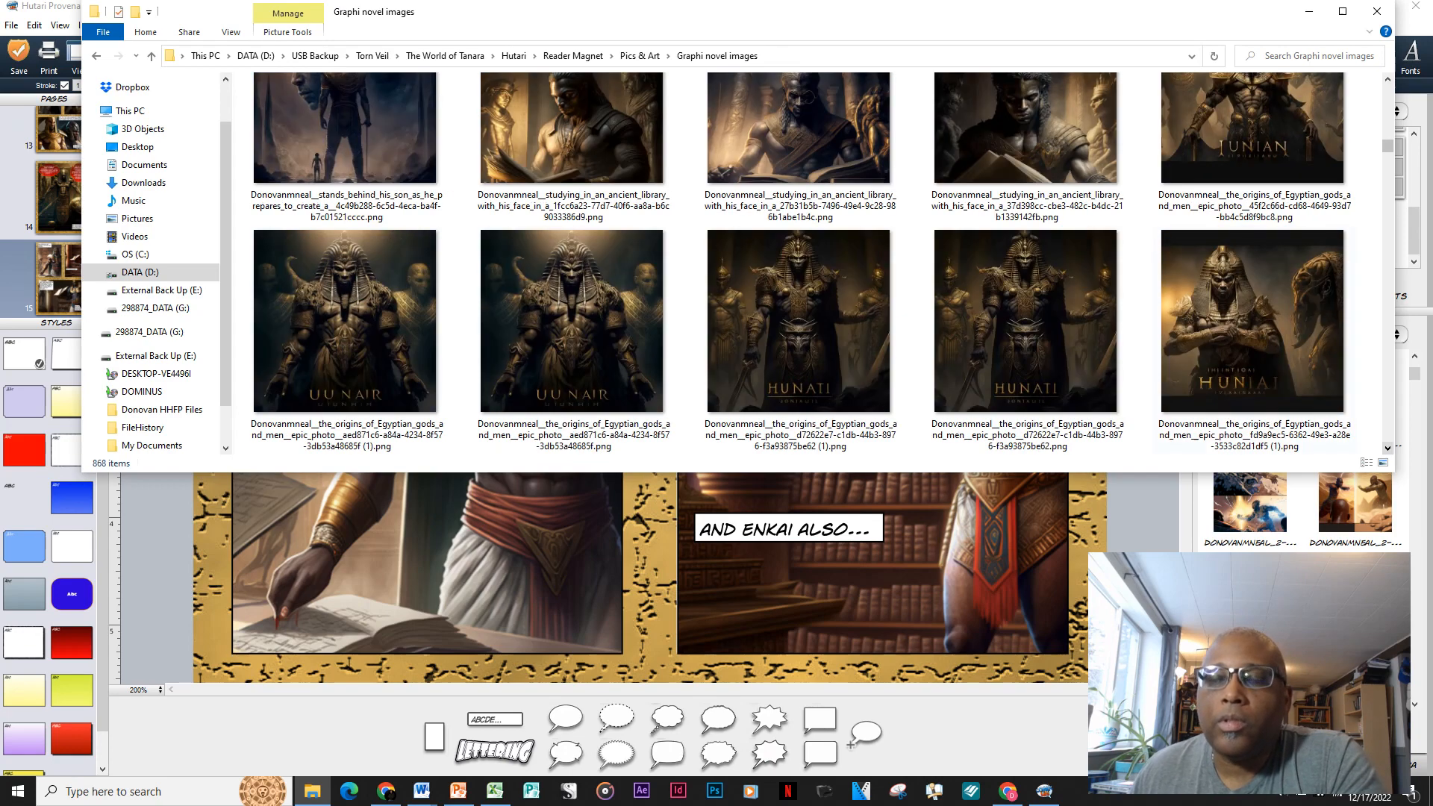
scroll(1254, 186, up, 1)
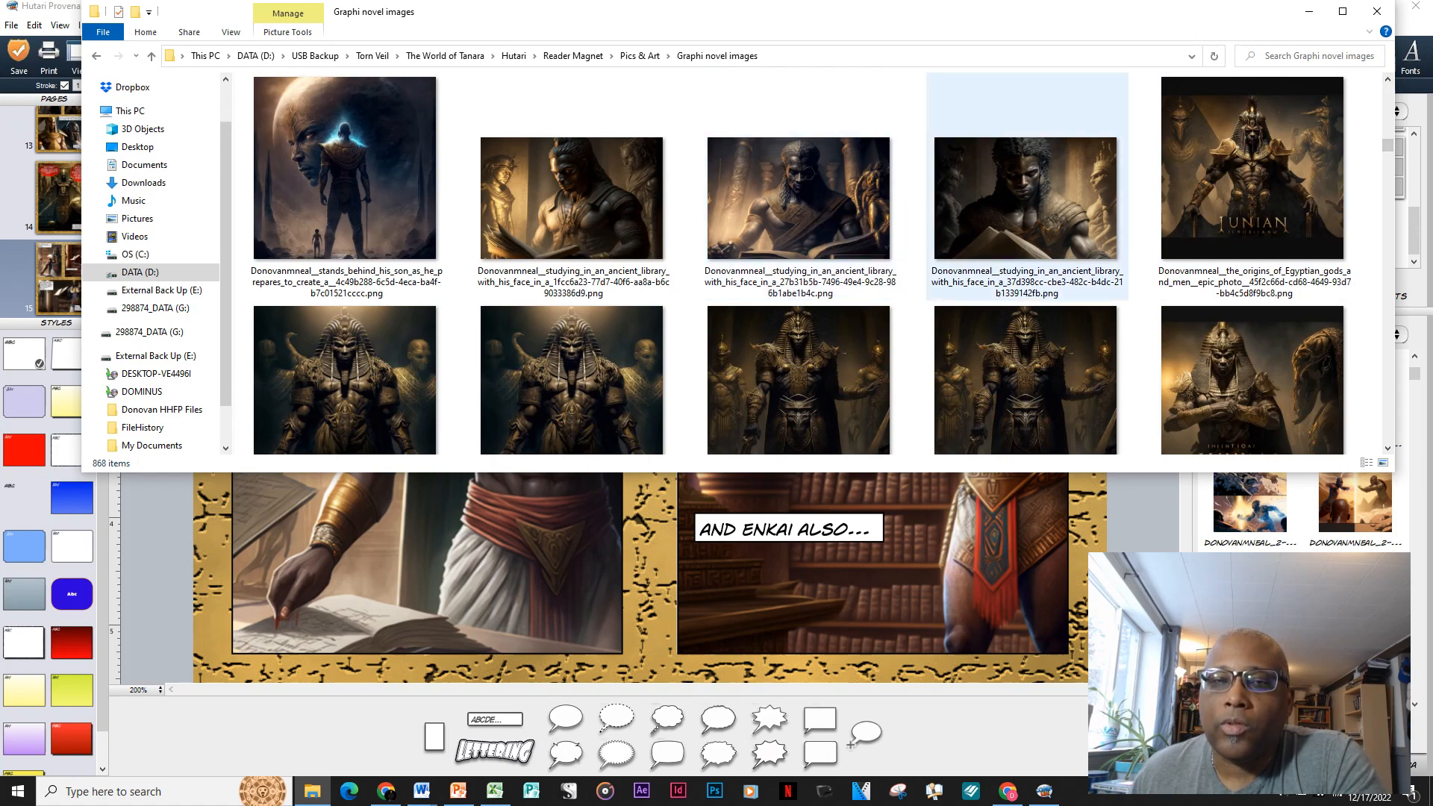
Open the second and third images of the figure studying in an ancient library at full size and compare them.
double_click(798, 198)
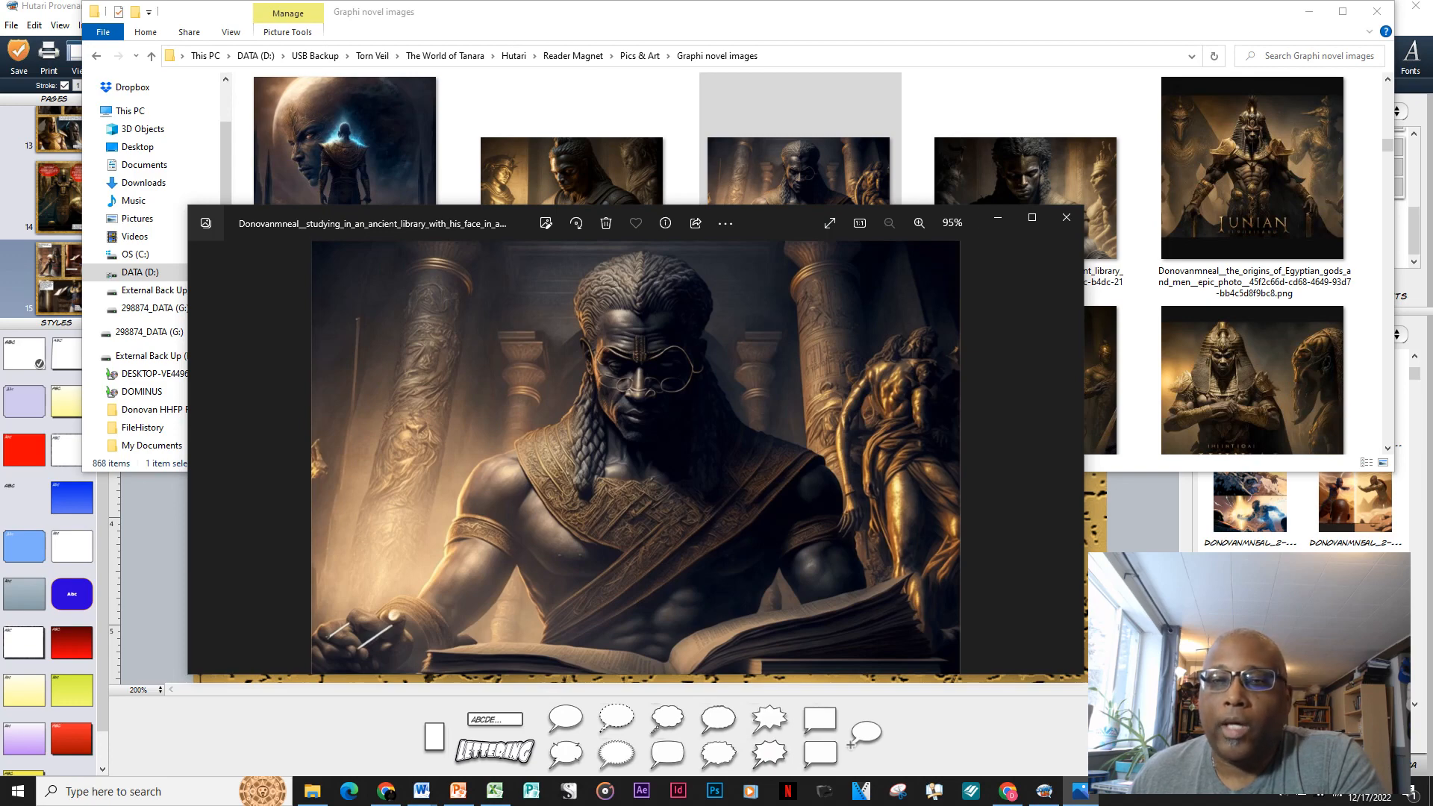
double_click(1026, 171)
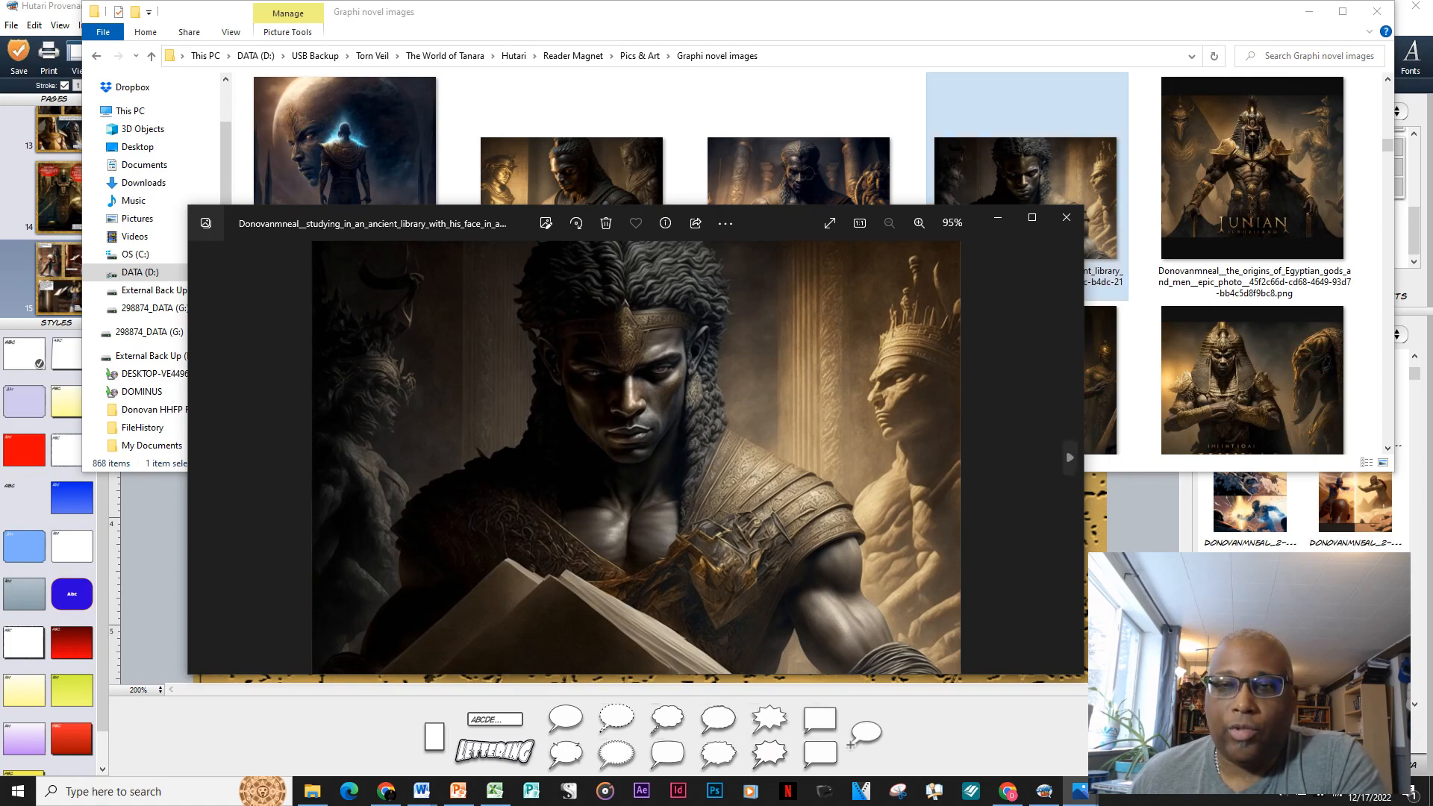
click(1065, 217)
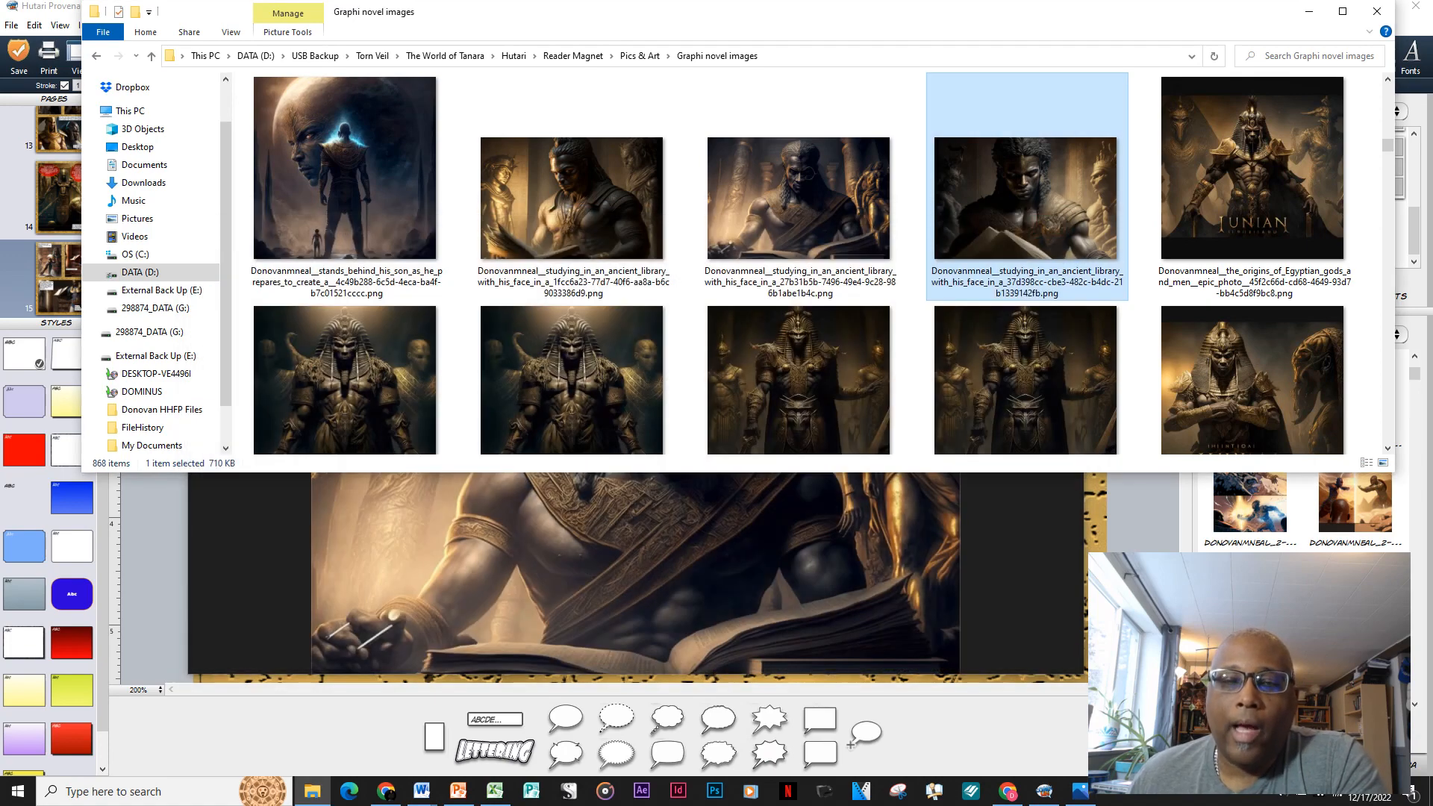
click(1030, 540)
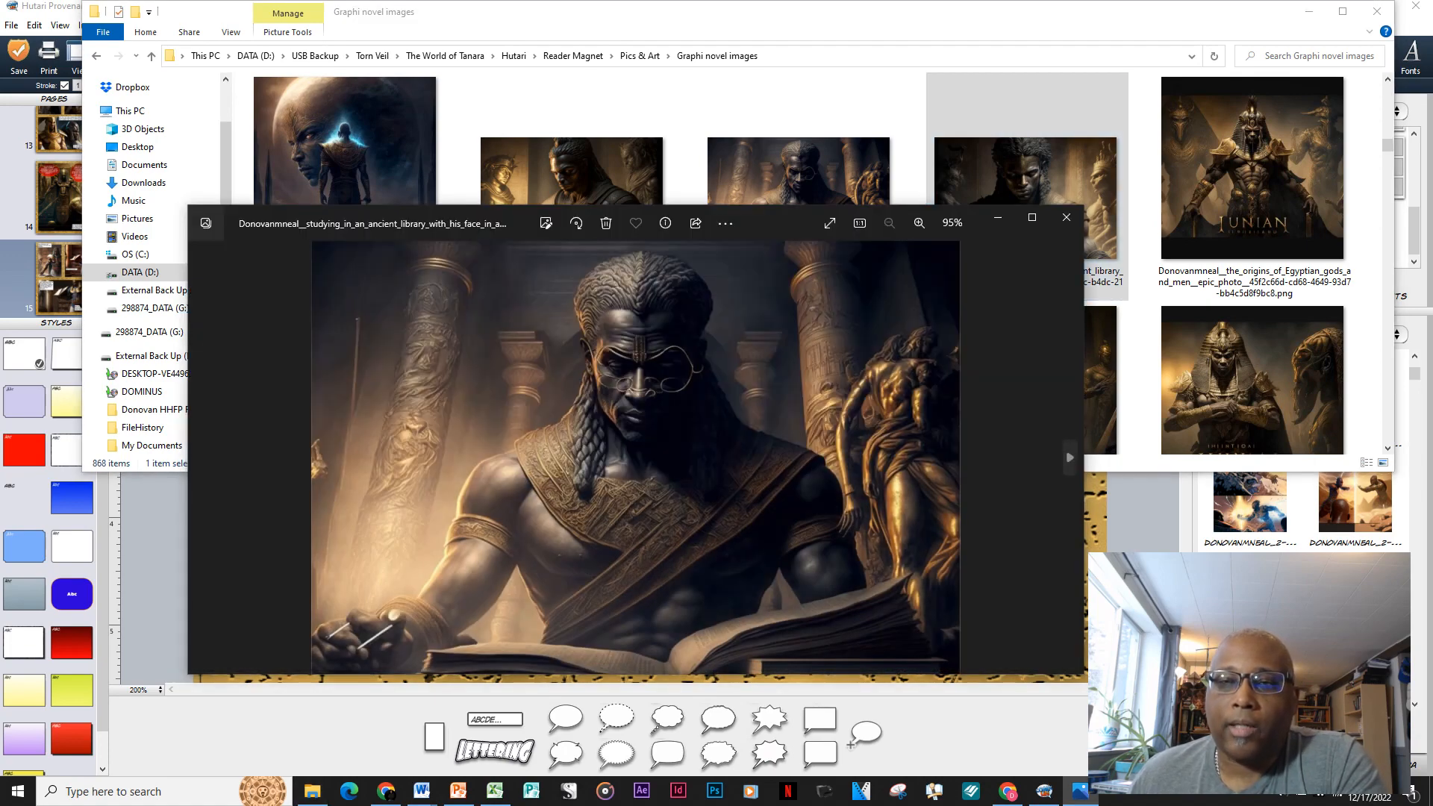
click(1065, 217)
Replace the page 15 Hesphus panel's image with the ancient-library picture of the braided man wearing spectacles, and return to the comic page.
drag(798, 202, 477, 556)
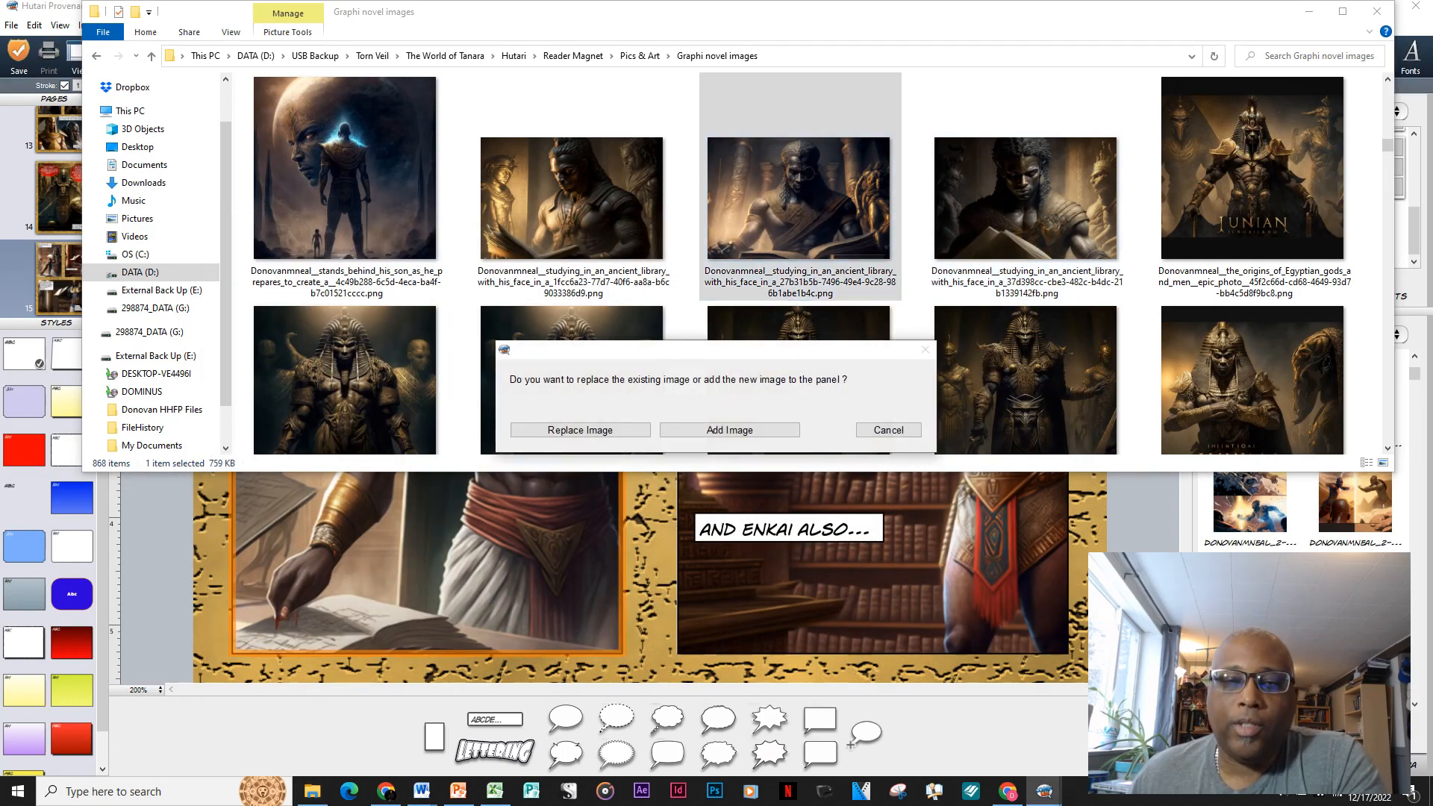
click(580, 430)
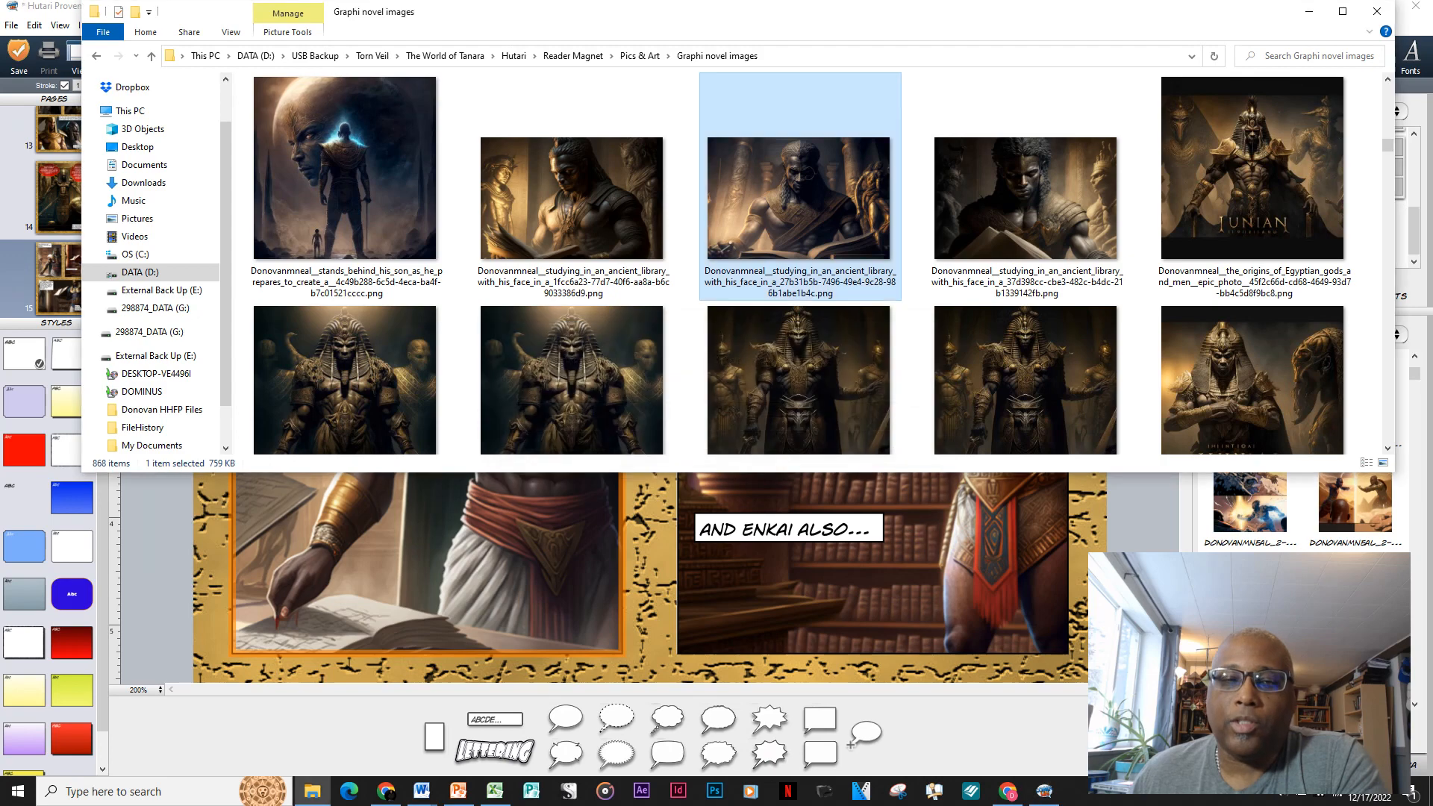
click(1309, 12)
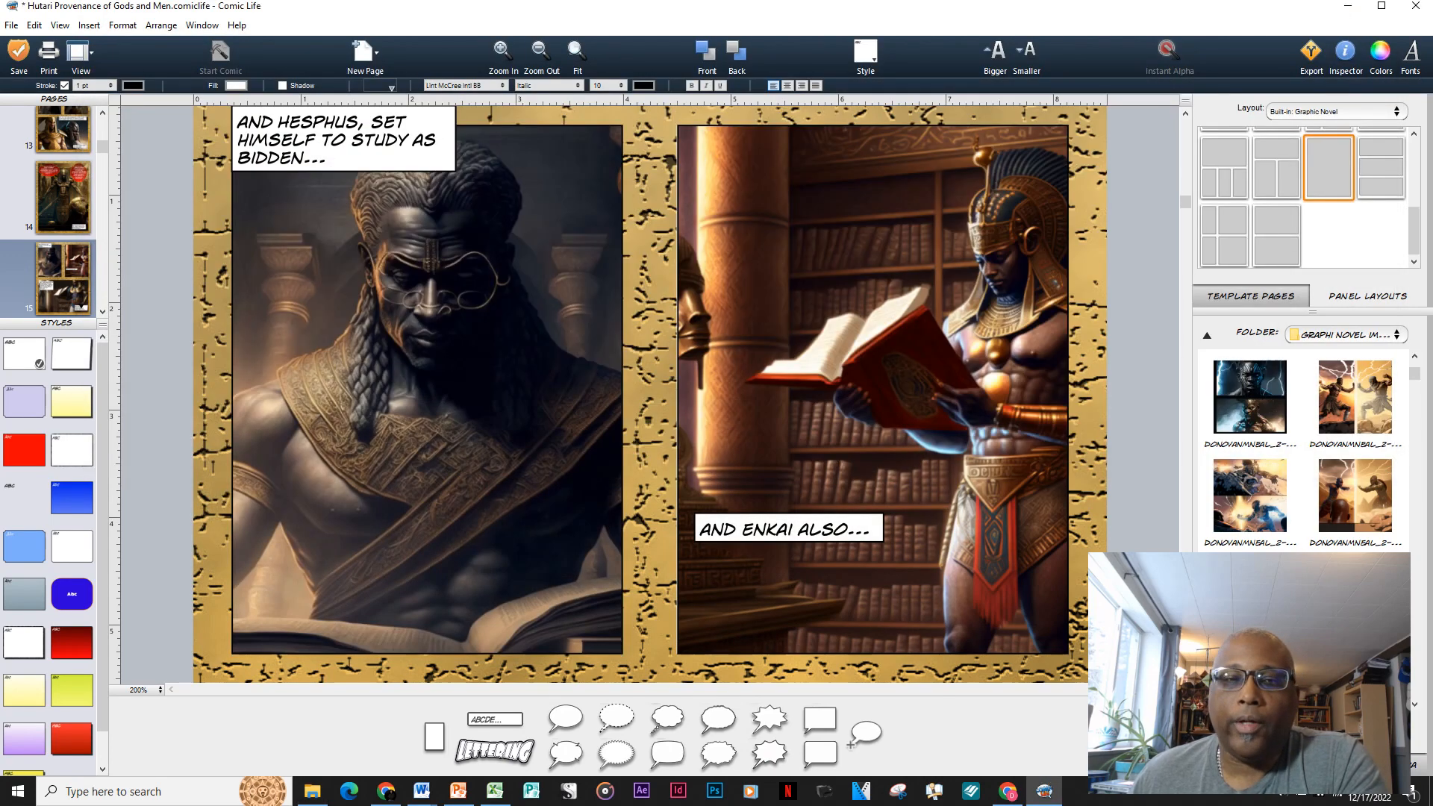
Set the page zoom to 150% and check the Hesphus and Enkai study panels against the preceding Akuma page.
scroll(649, 394, up, 1)
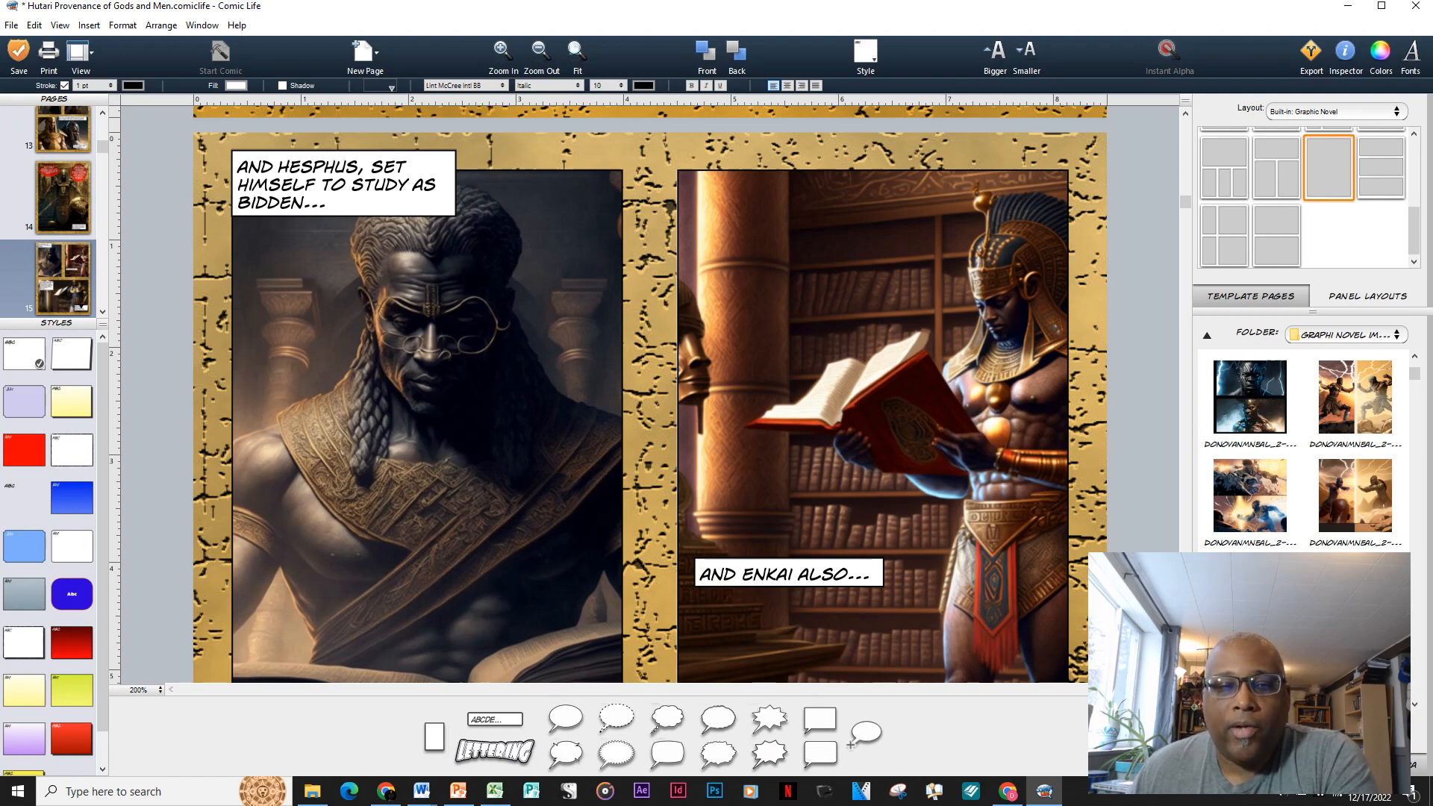
scroll(649, 394, up, 5)
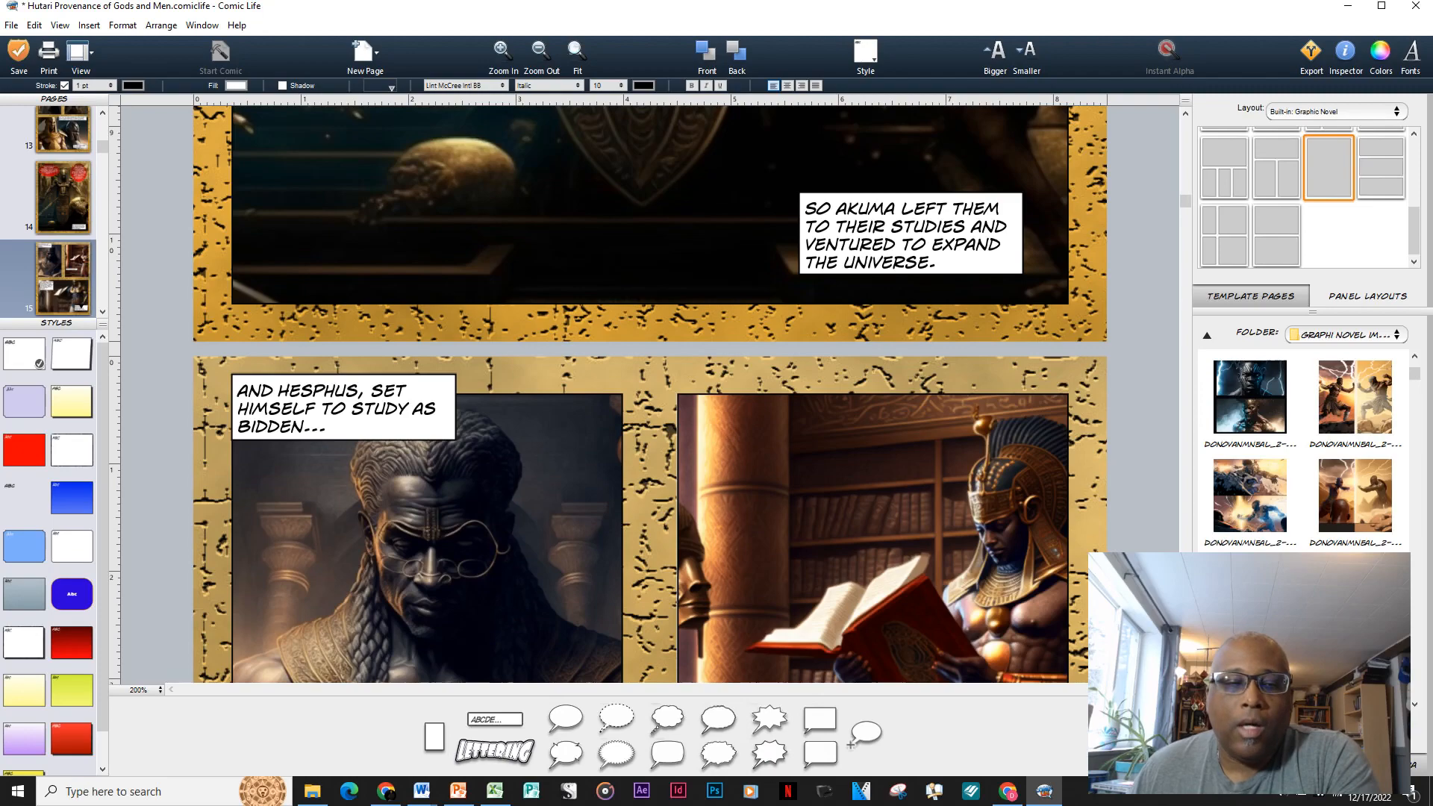
scroll(649, 394, down, 3)
click(141, 690)
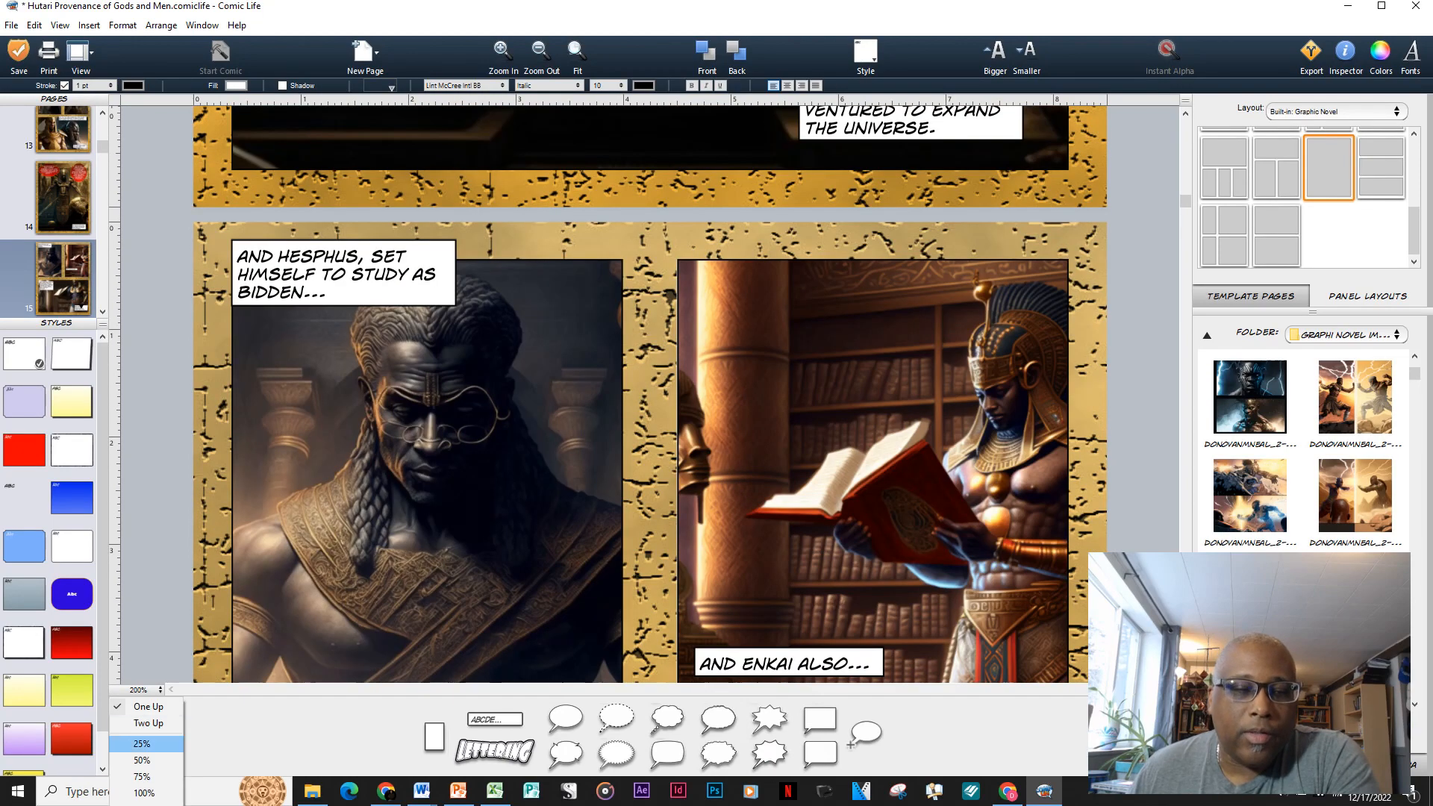
click(144, 668)
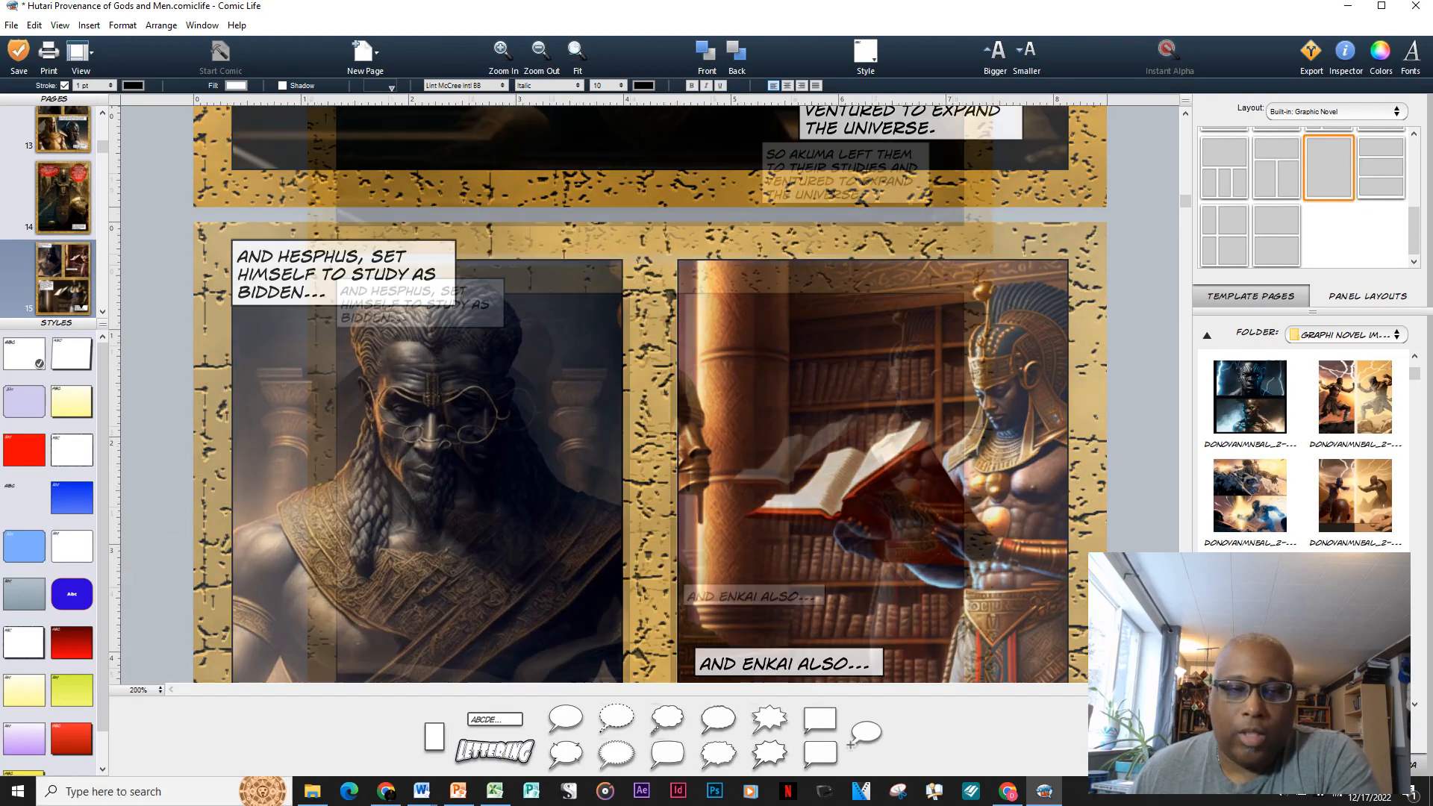
scroll(650, 394, up, 12)
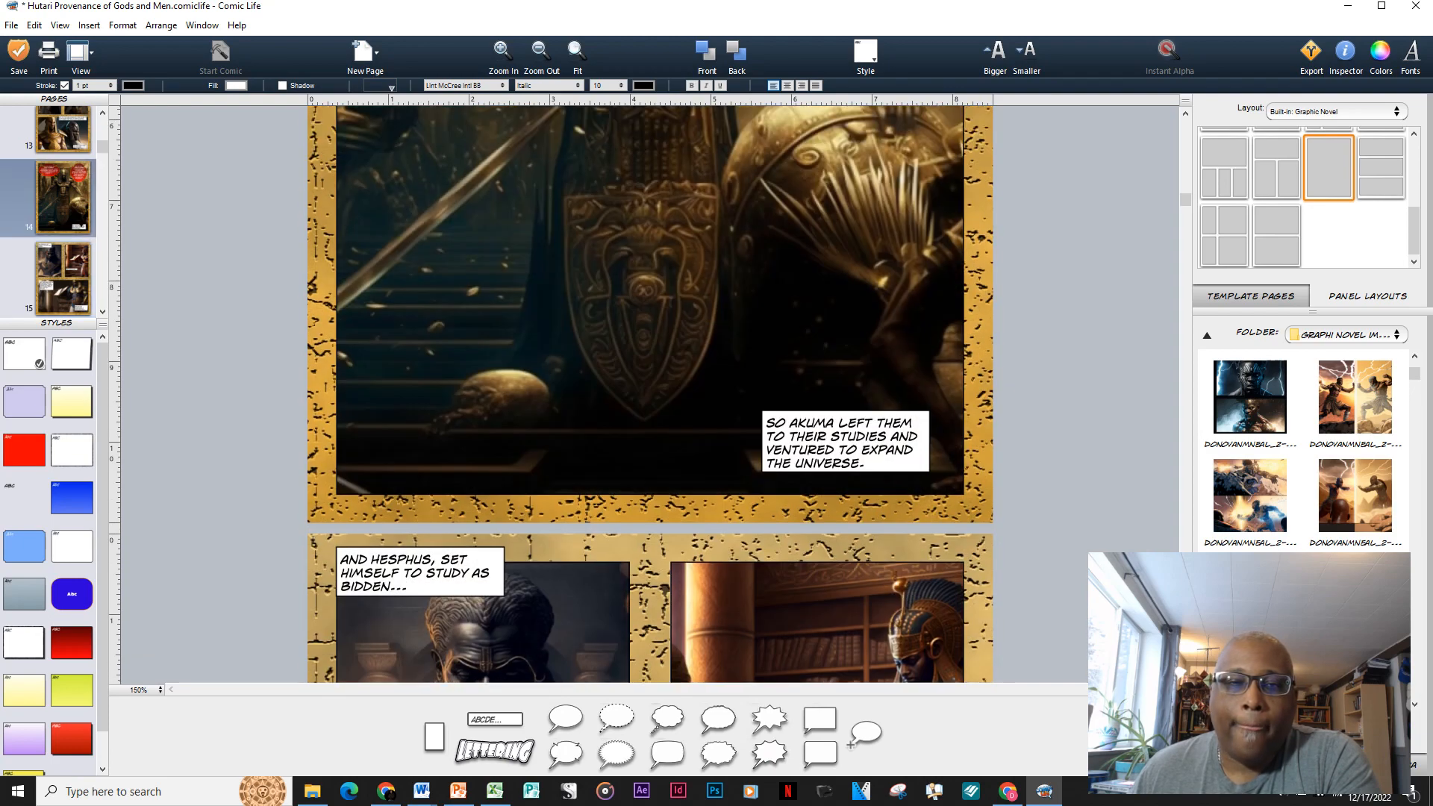
scroll(649, 394, down, 10)
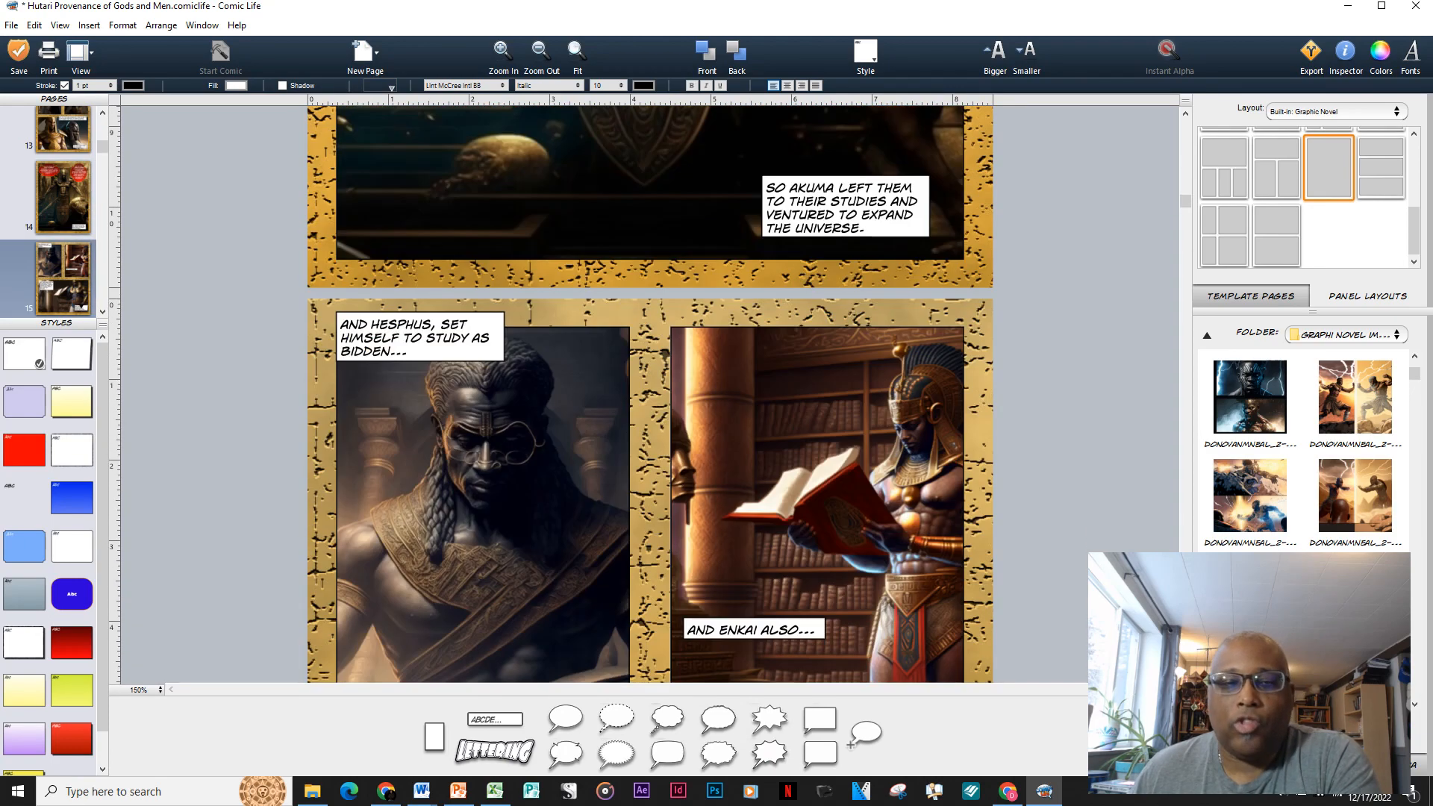
Look back through Akuma's full-page speech on page 14 to the Hesphus and Enkai introduction panels on page 13.
scroll(649, 394, up, 5)
scroll(650, 394, up, 8)
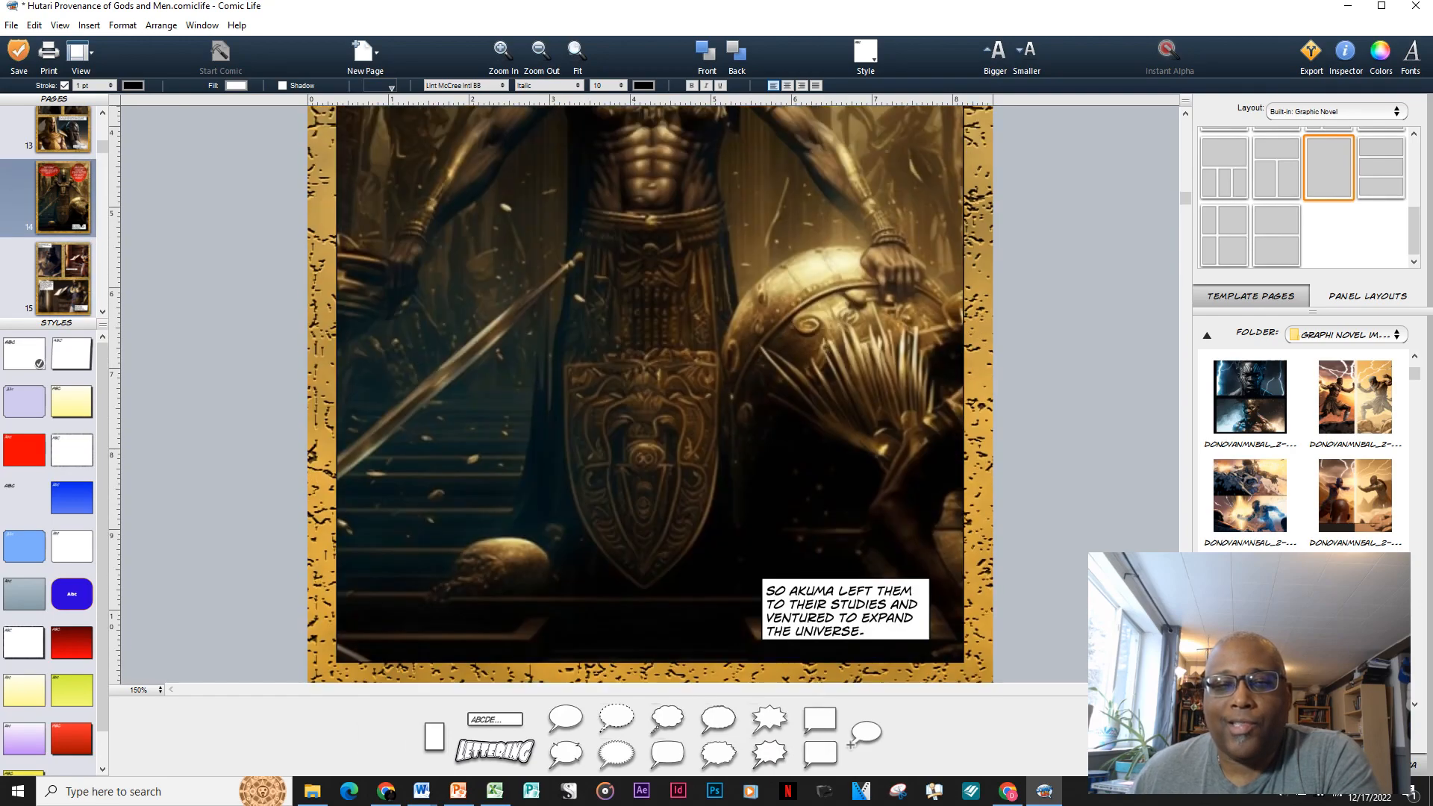
scroll(649, 394, up, 3)
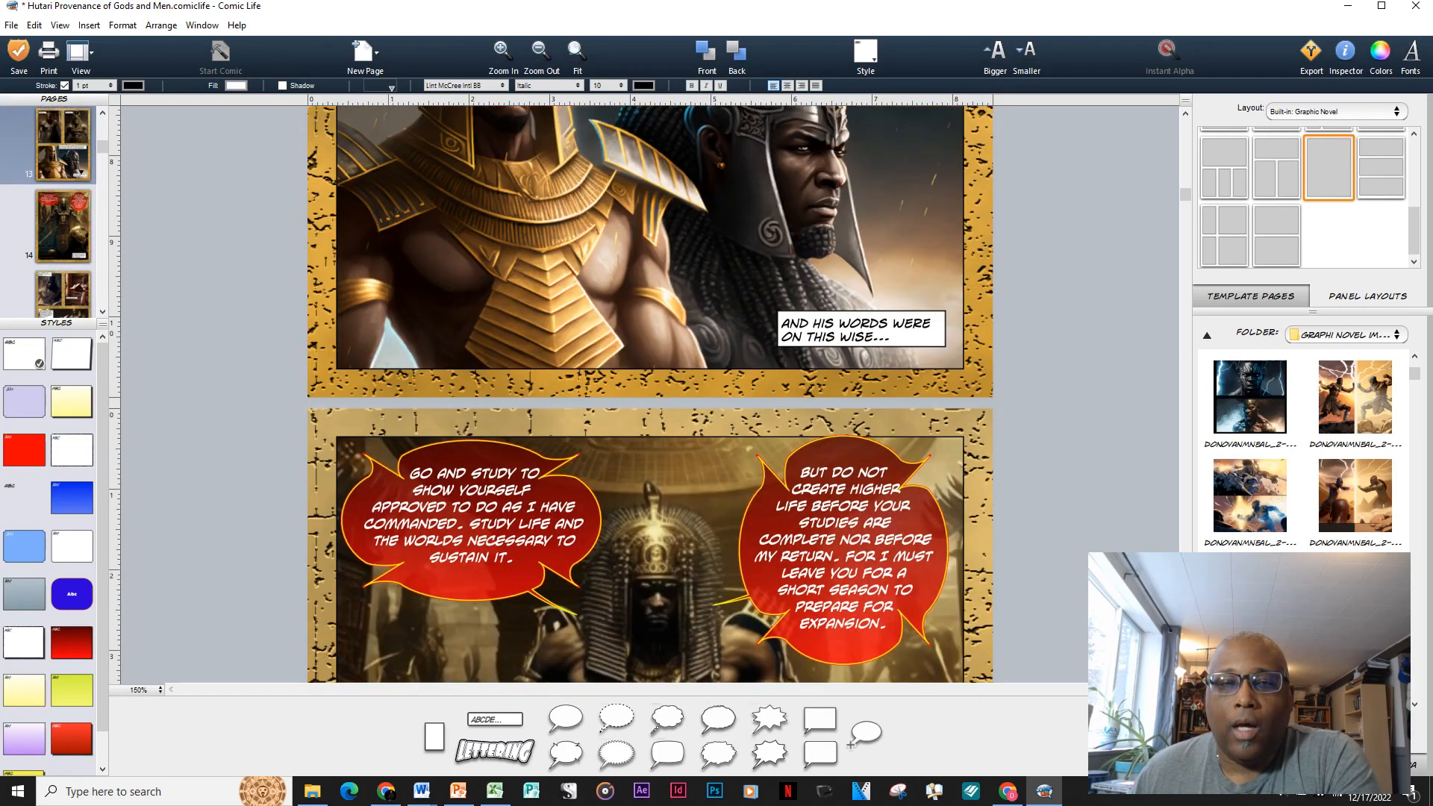
scroll(650, 394, up, 3)
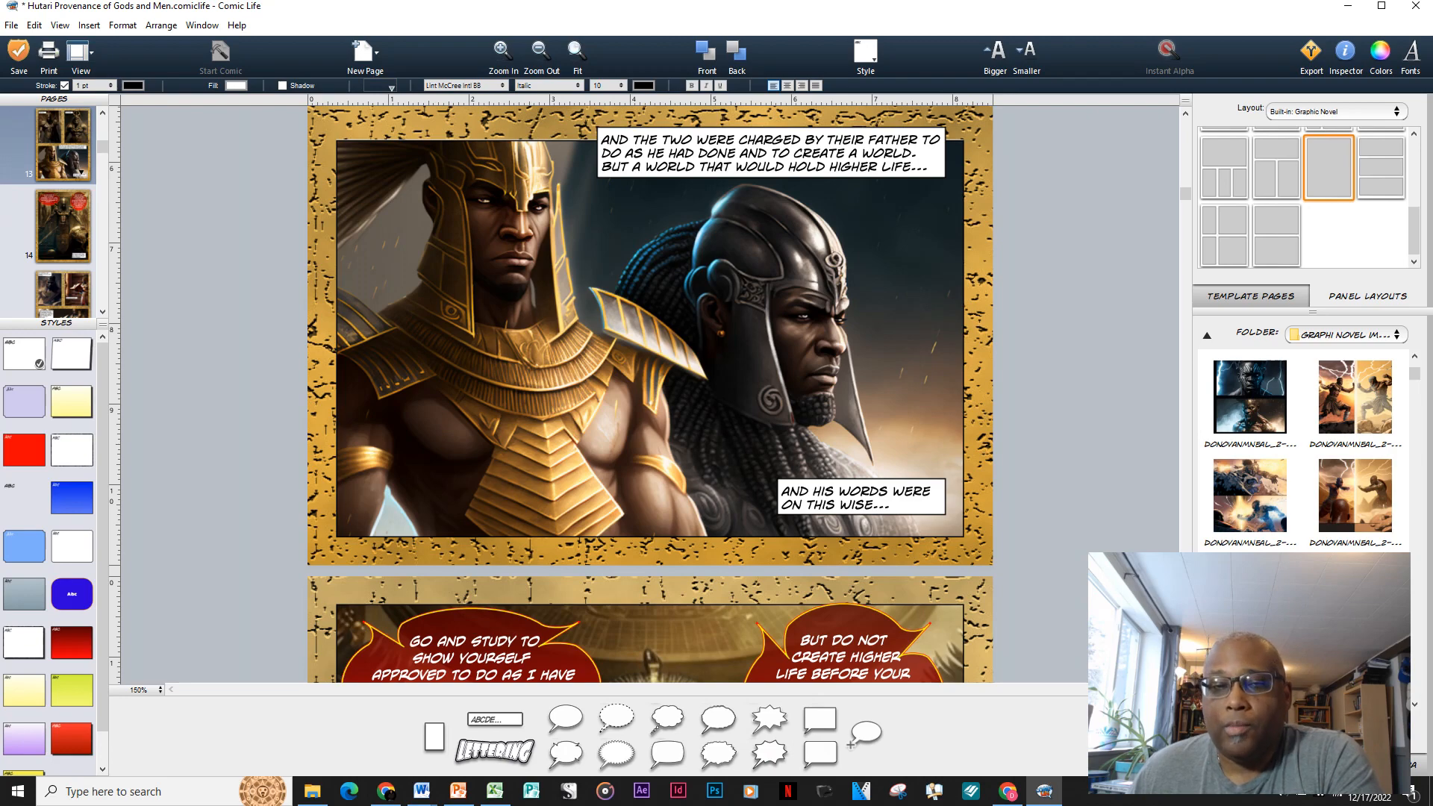
scroll(650, 394, up, 2)
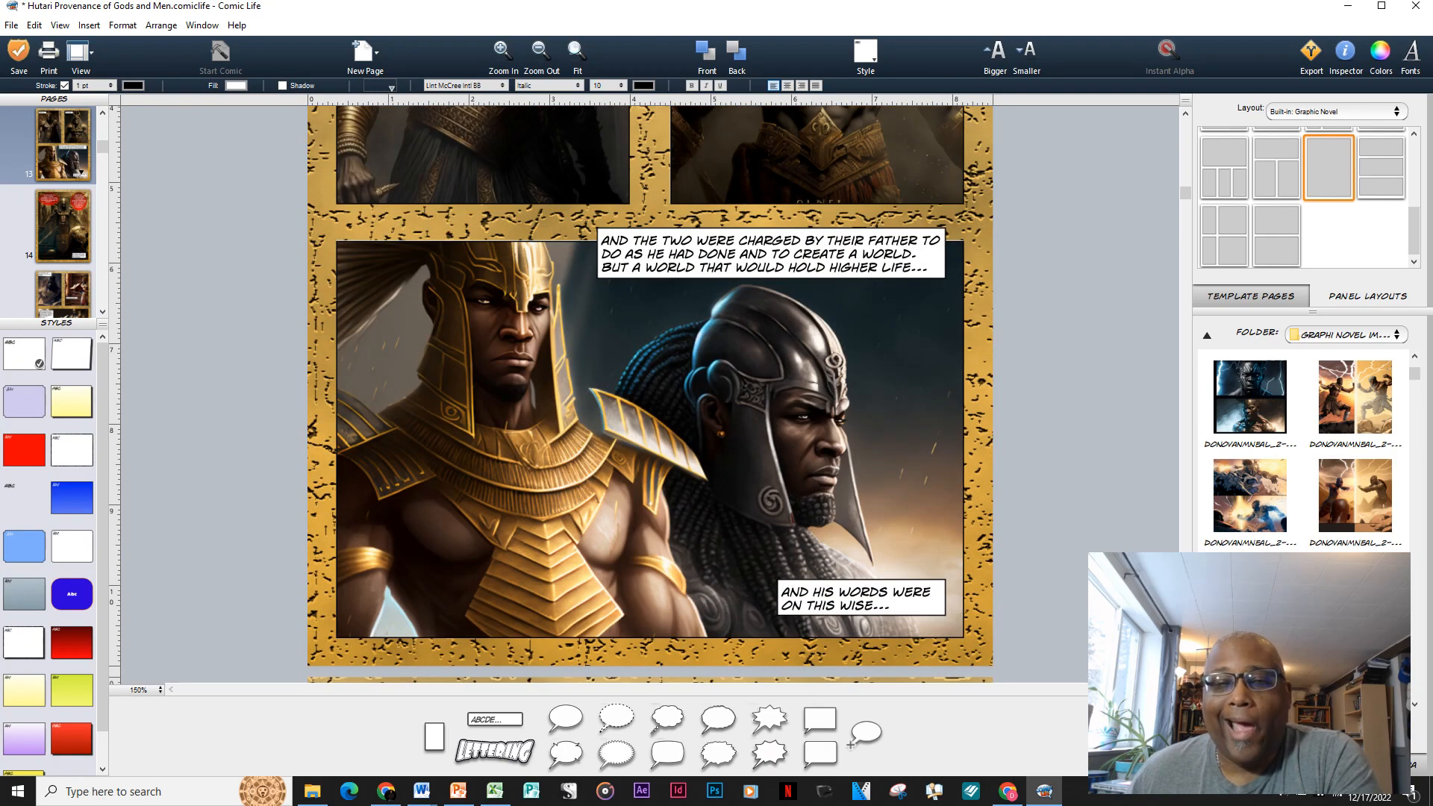
scroll(650, 394, up, 4)
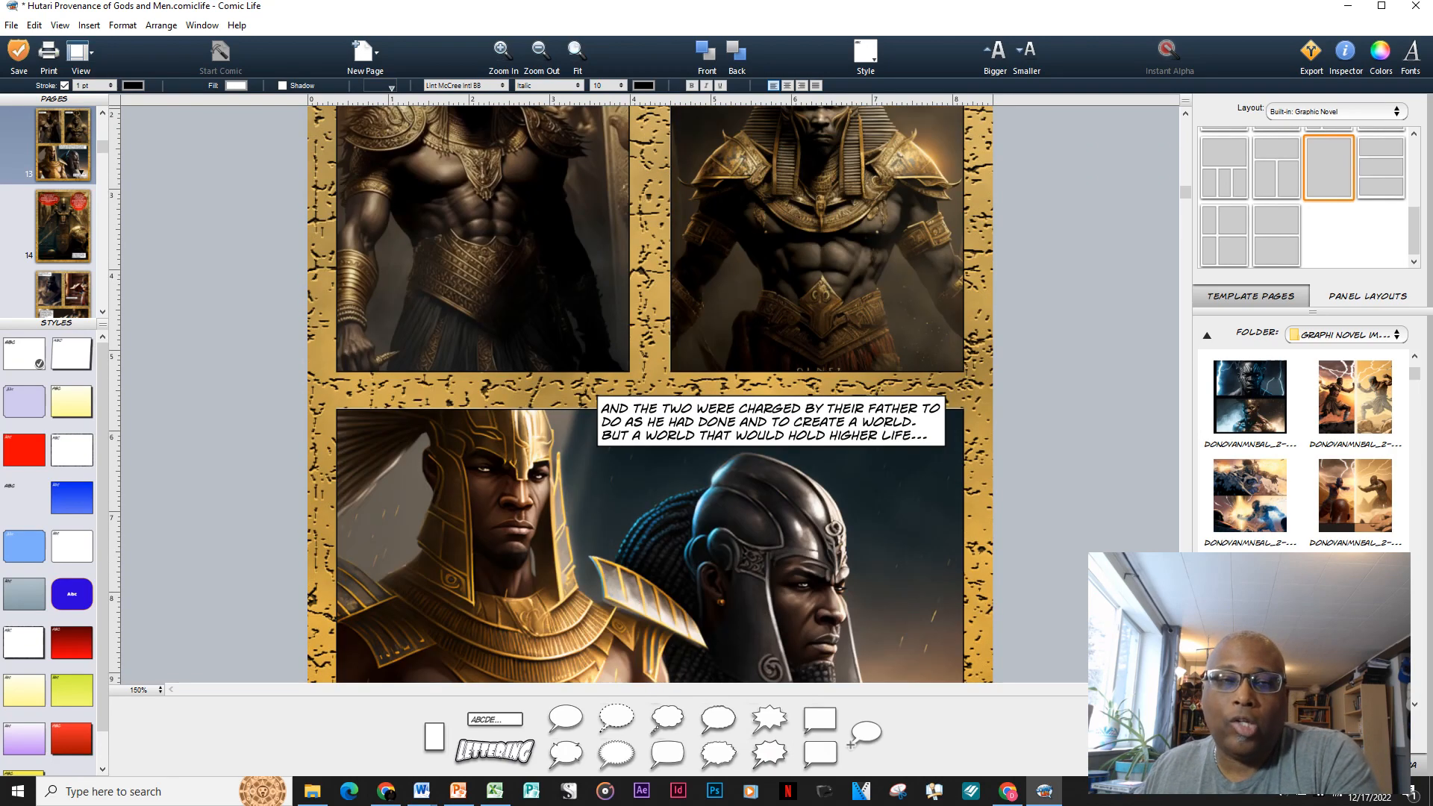
scroll(650, 394, up, 3)
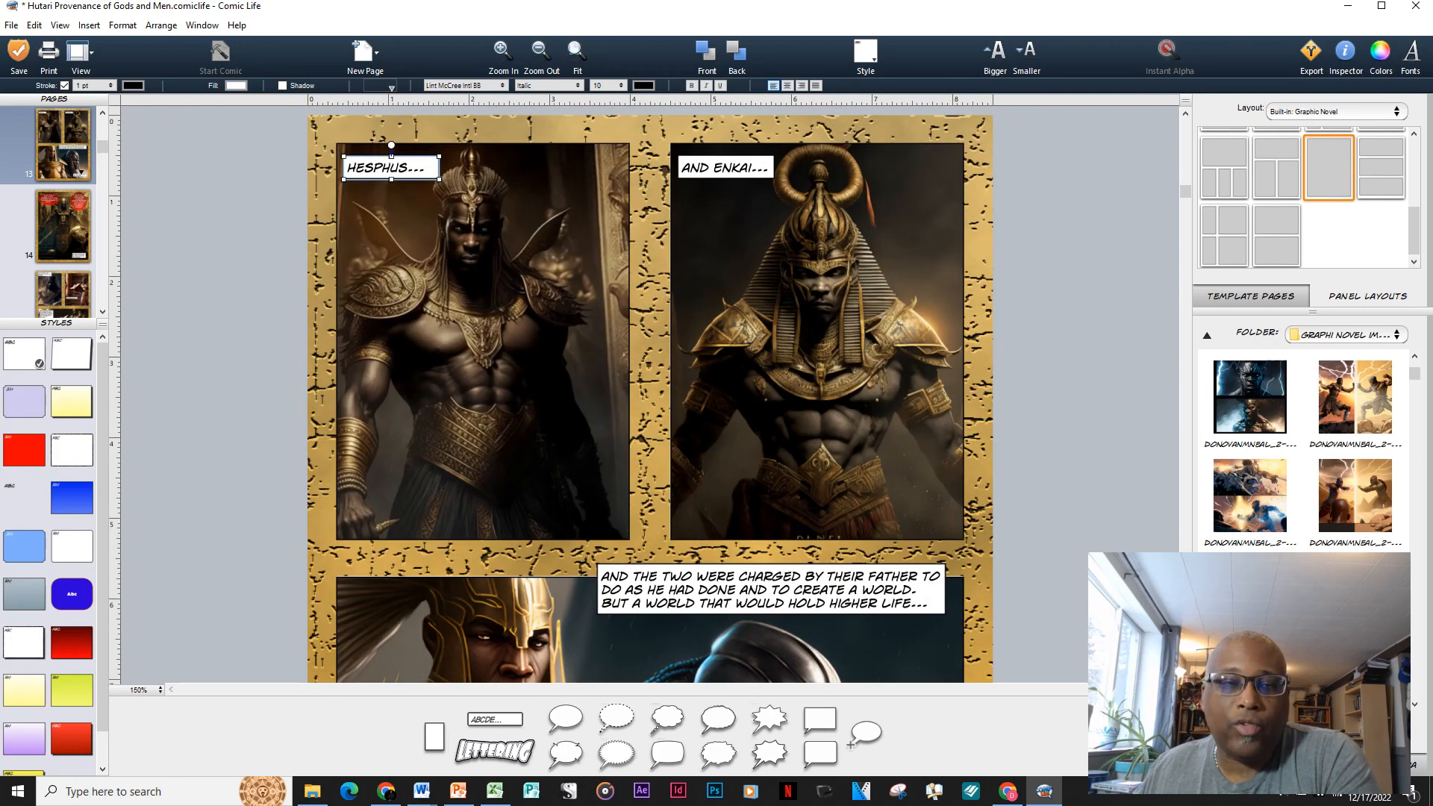
Review the comic from the page 13 introductions forward to page 20, and select the close-up panel with "The Nephthys" balloon.
scroll(650, 394, down, 1)
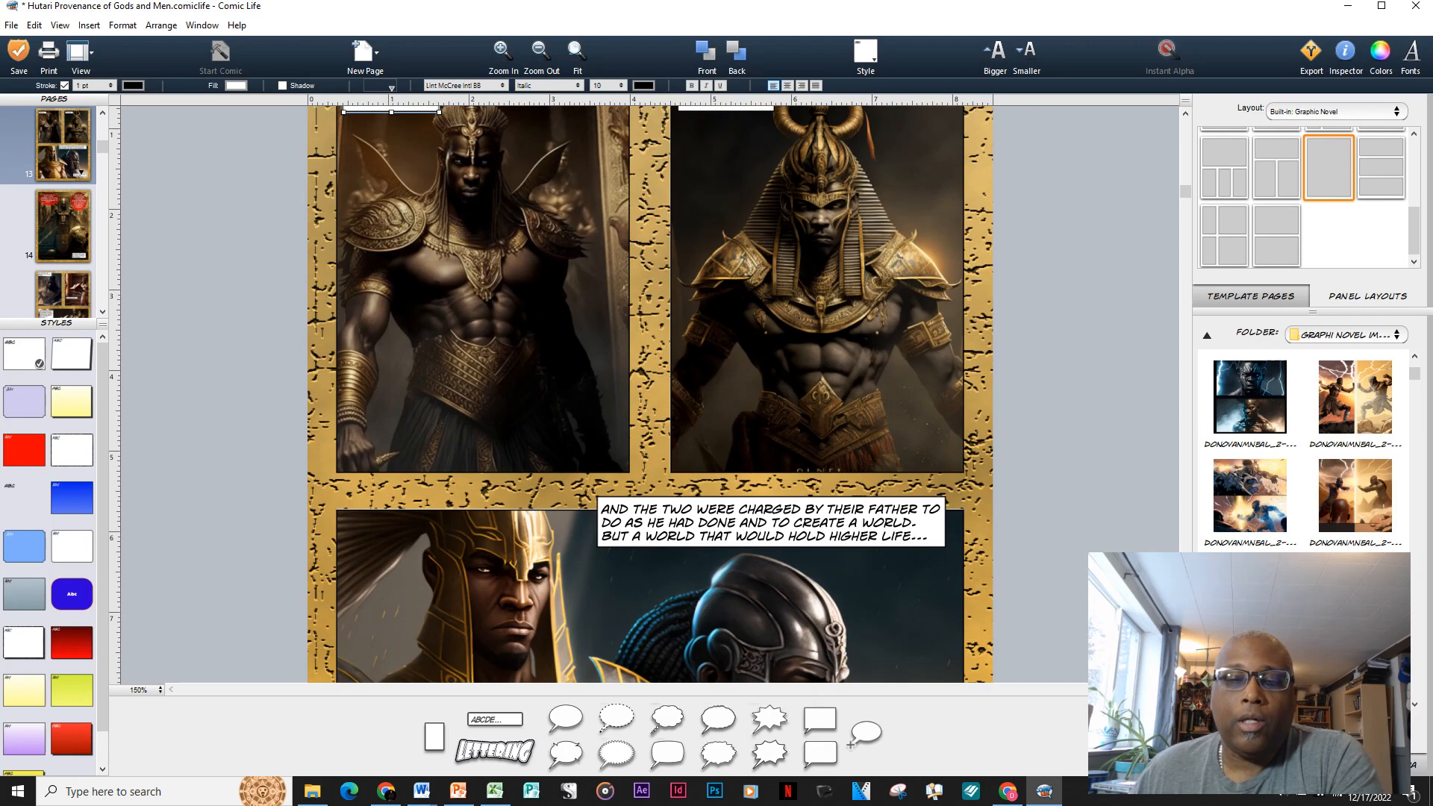
scroll(650, 394, down, 3)
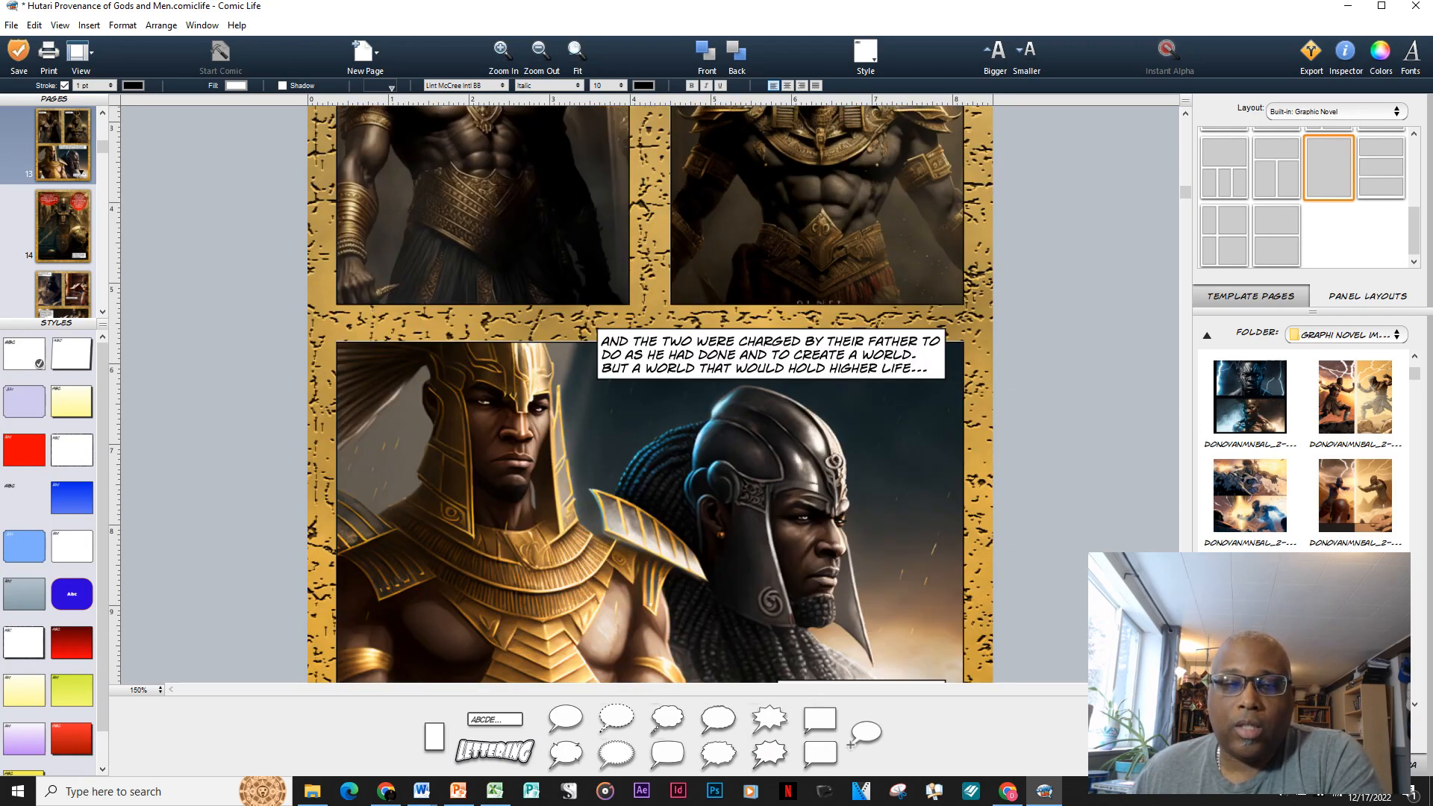
scroll(650, 394, down, 10)
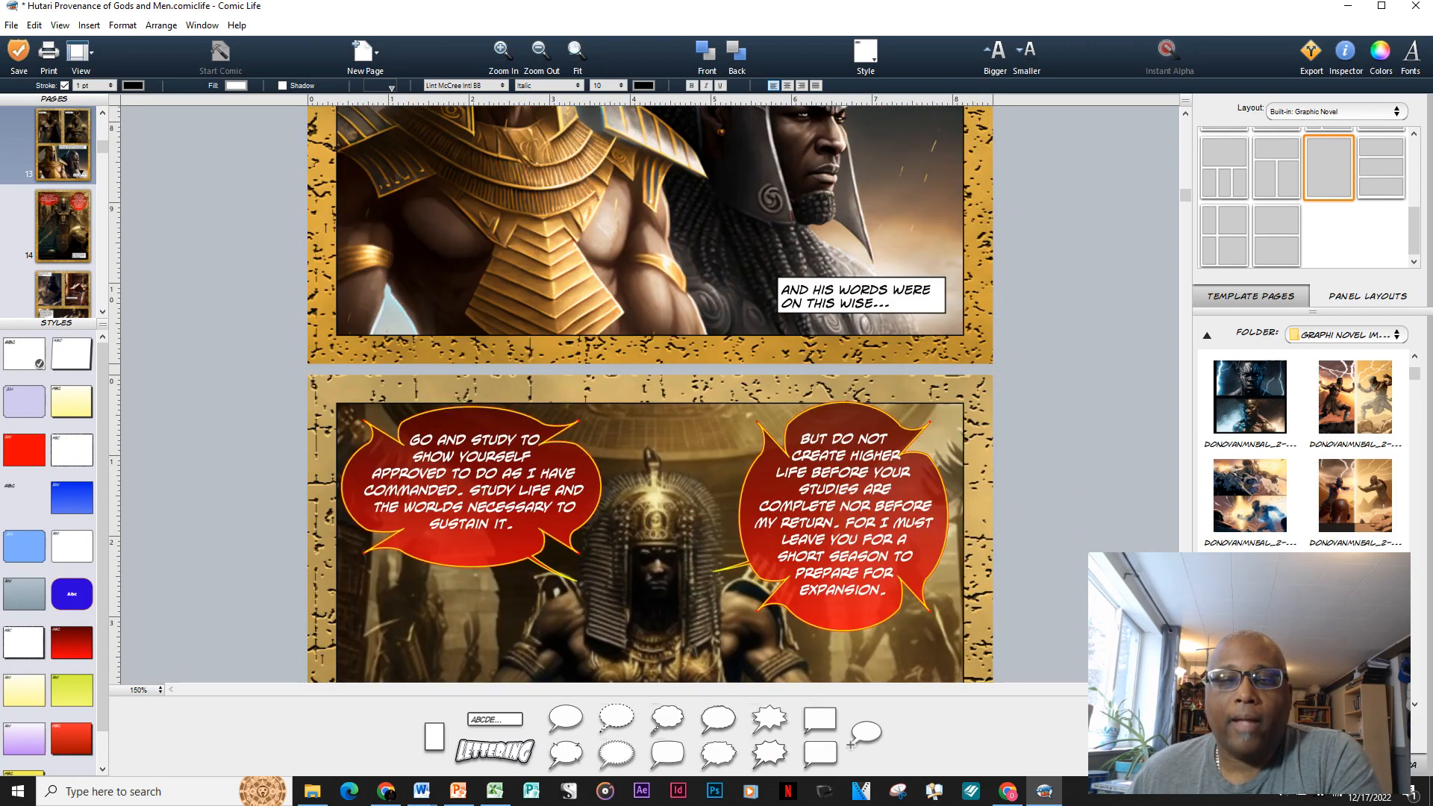
scroll(650, 394, down, 3)
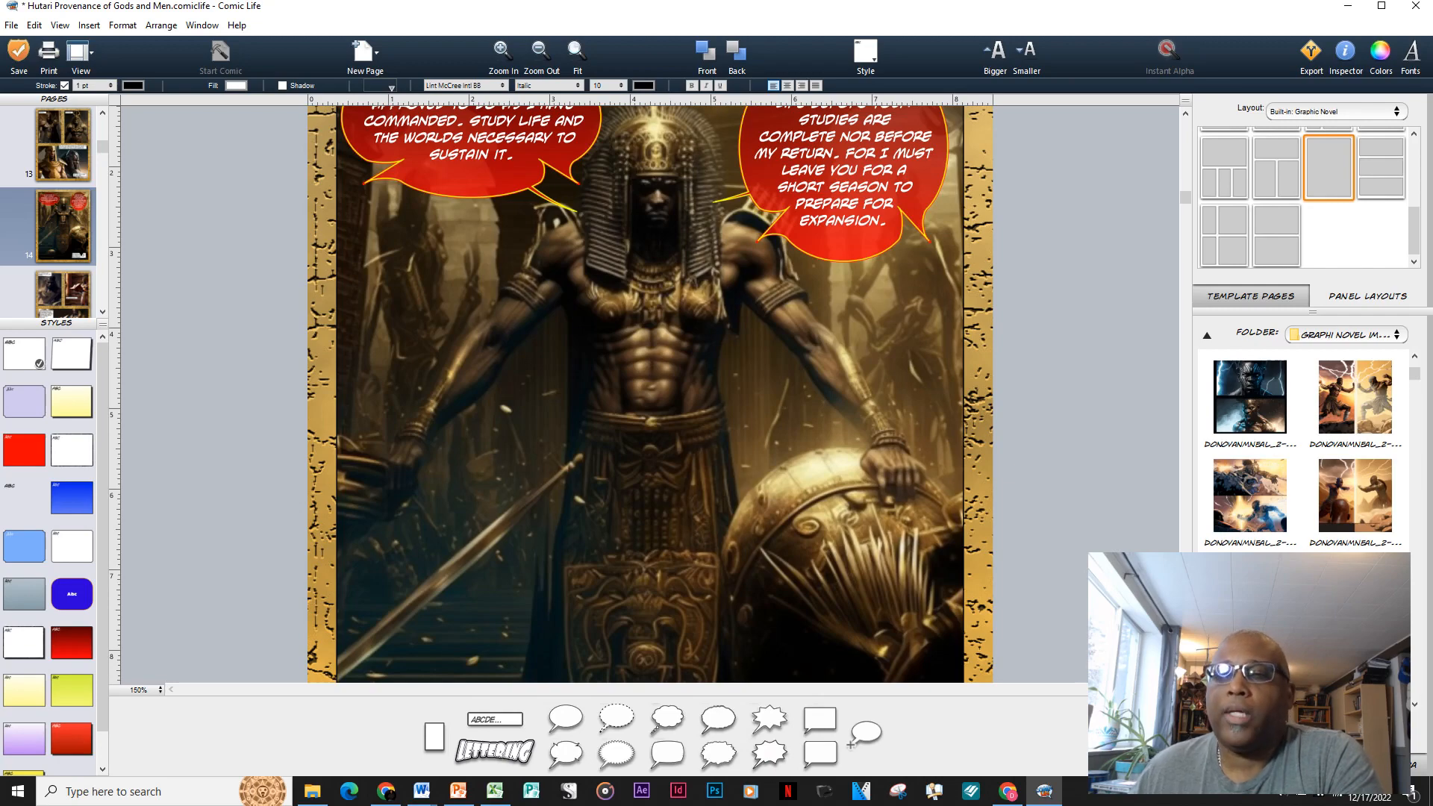
scroll(650, 394, down, 10)
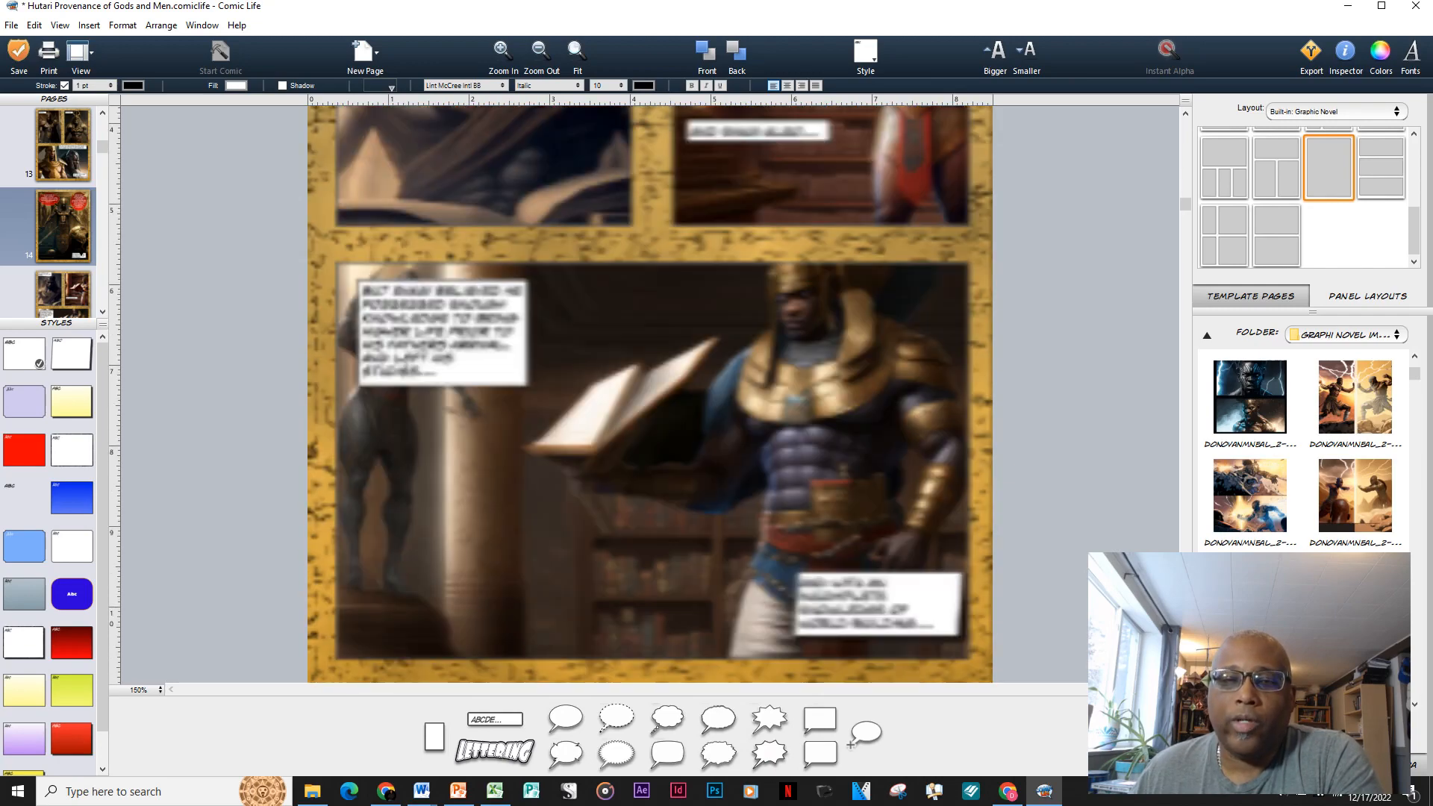
scroll(650, 394, down, 12)
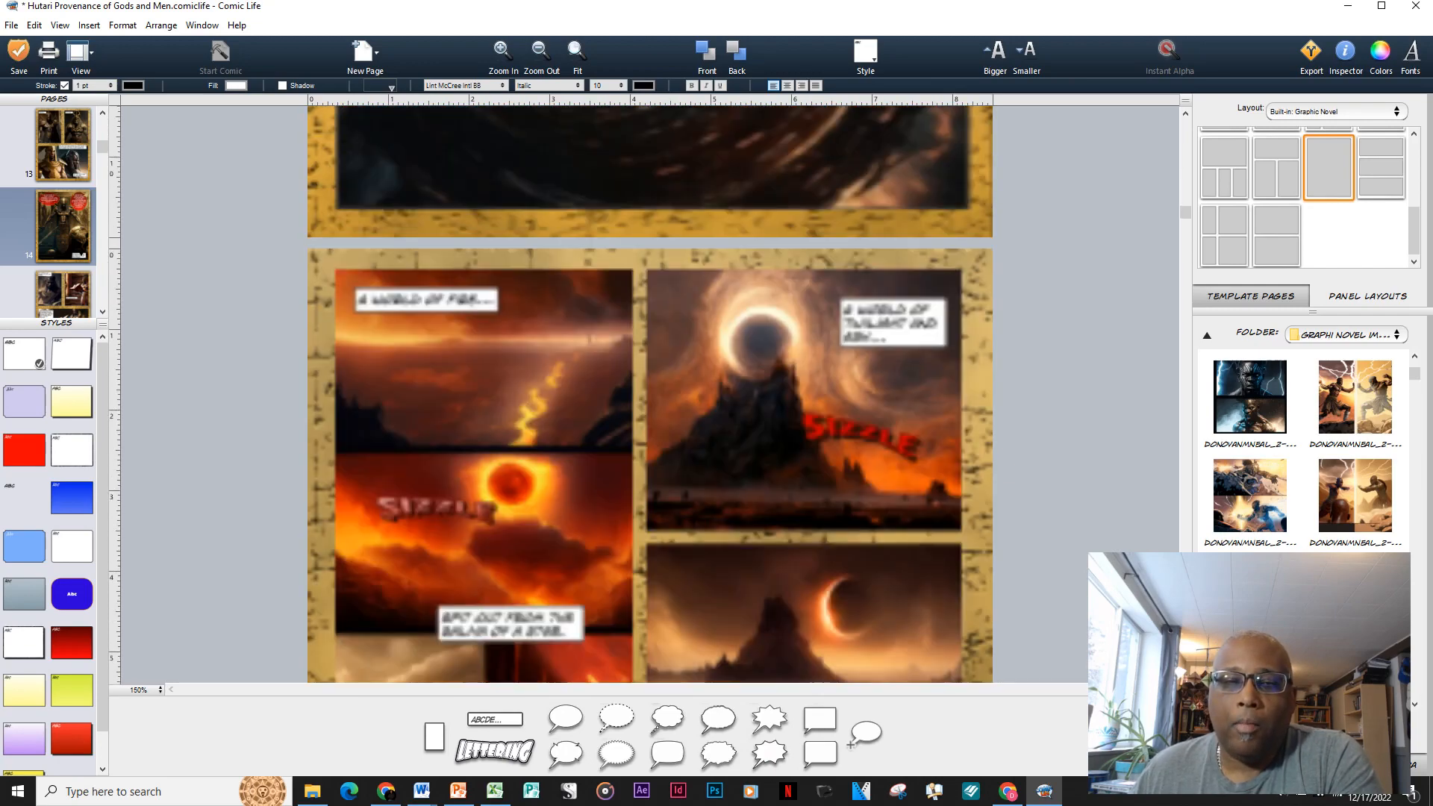
scroll(649, 394, down, 12)
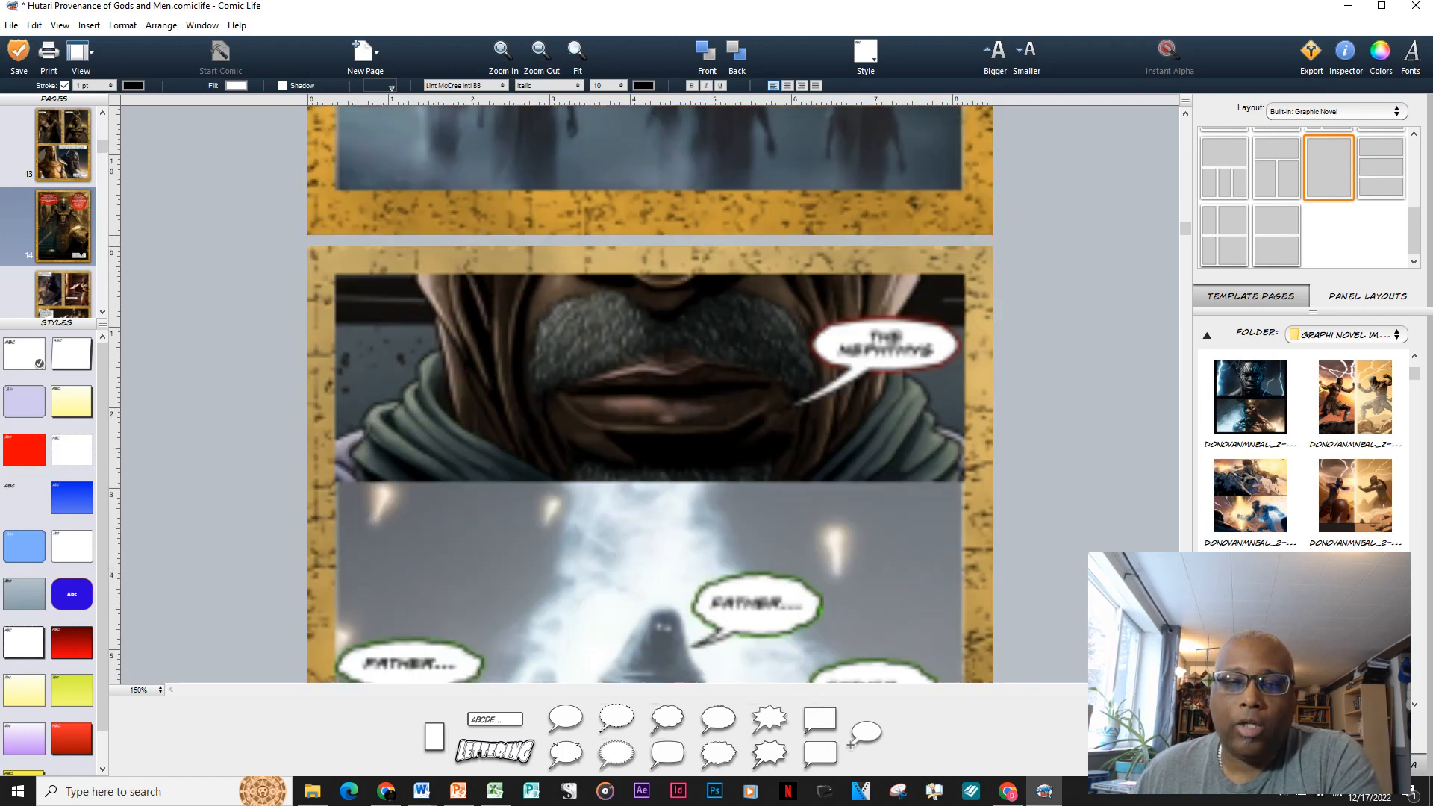
scroll(650, 394, up, 5)
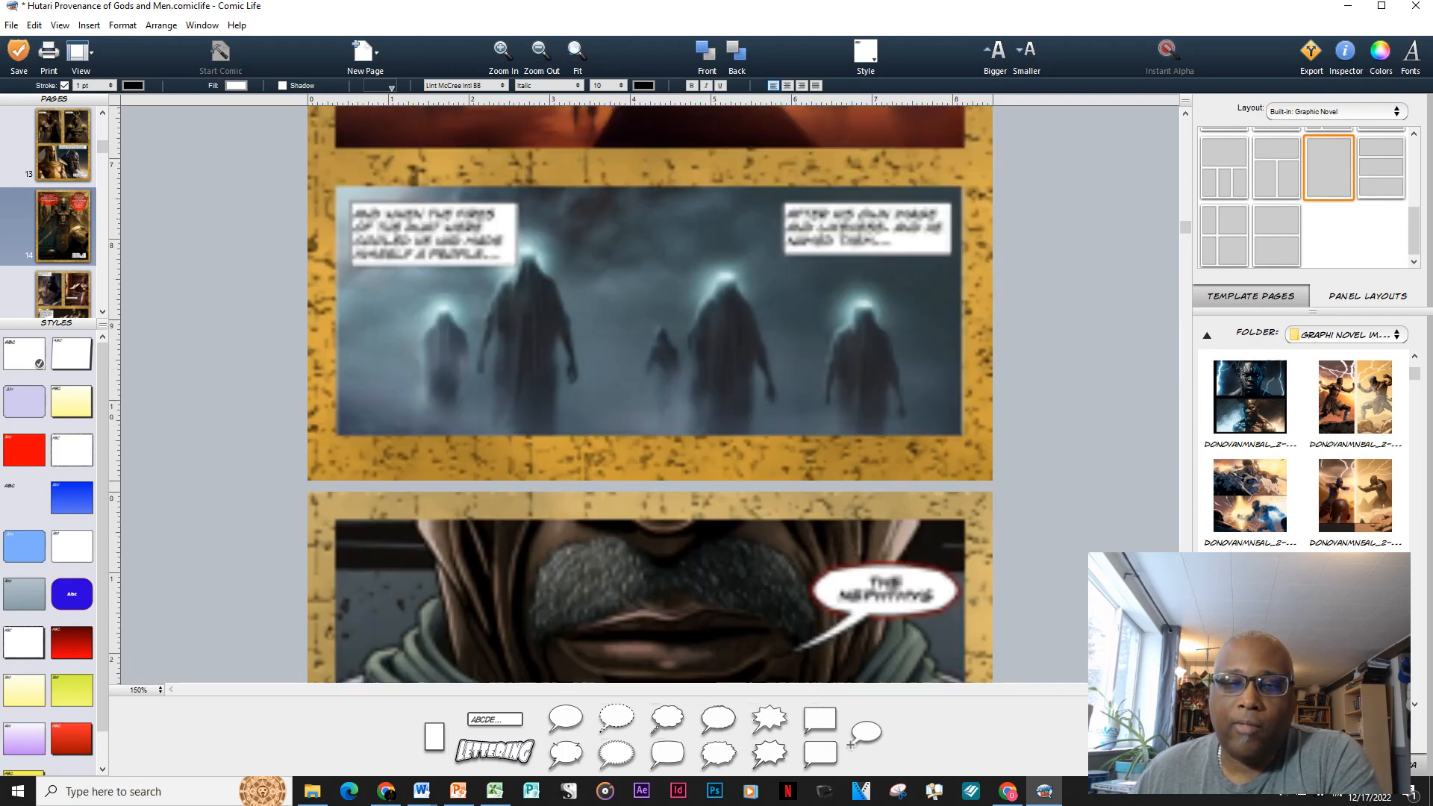
scroll(650, 394, down, 1)
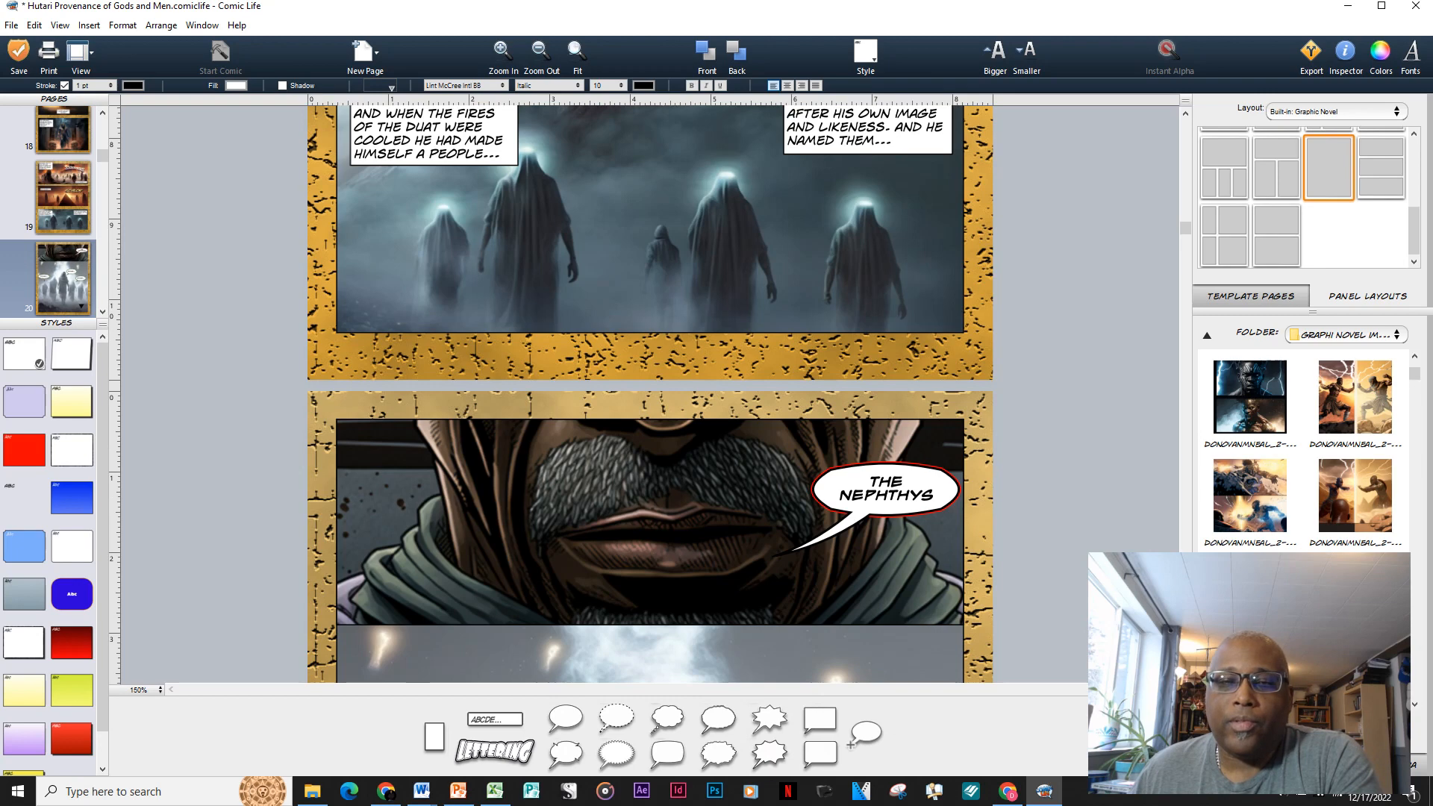
click(650, 522)
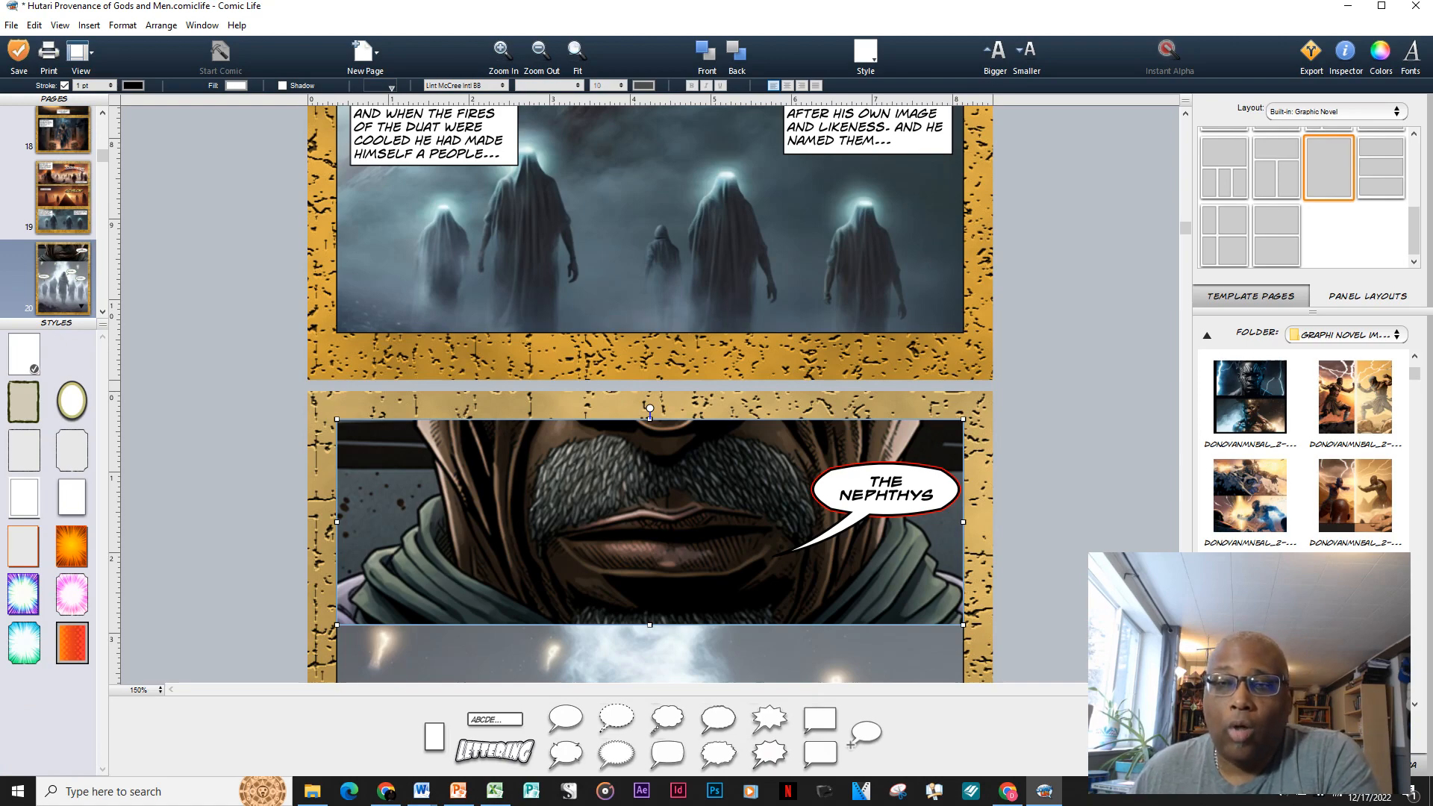
Review the pages following the Nephthys panels, up to the sealing of the Duat with the "SLAM!" lettering on page 30.
scroll(650, 394, up, 3)
scroll(650, 394, down, 10)
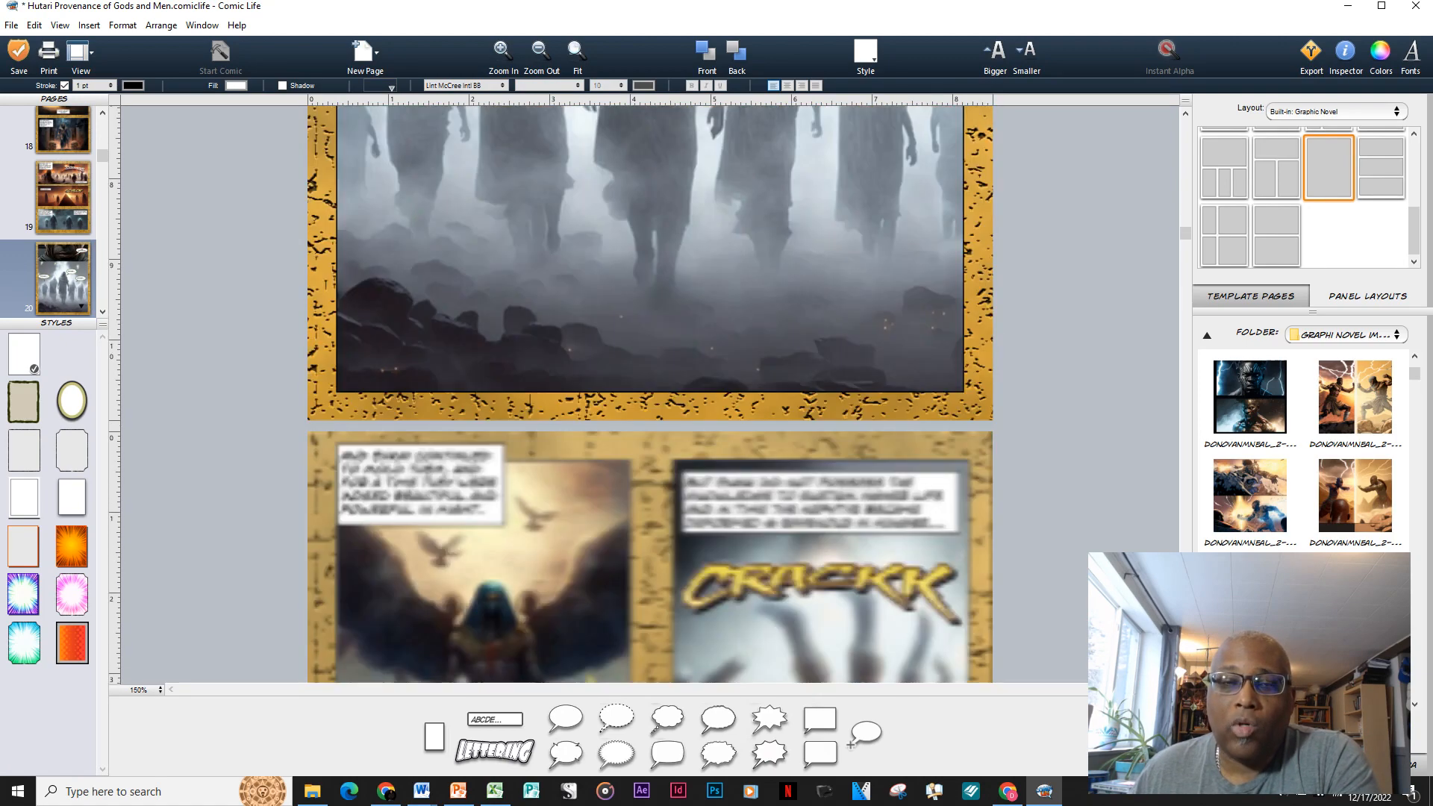
scroll(650, 394, down, 10)
scroll(650, 394, down, 10)
scroll(650, 394, down, 10)
scroll(649, 394, down, 10)
scroll(650, 394, down, 10)
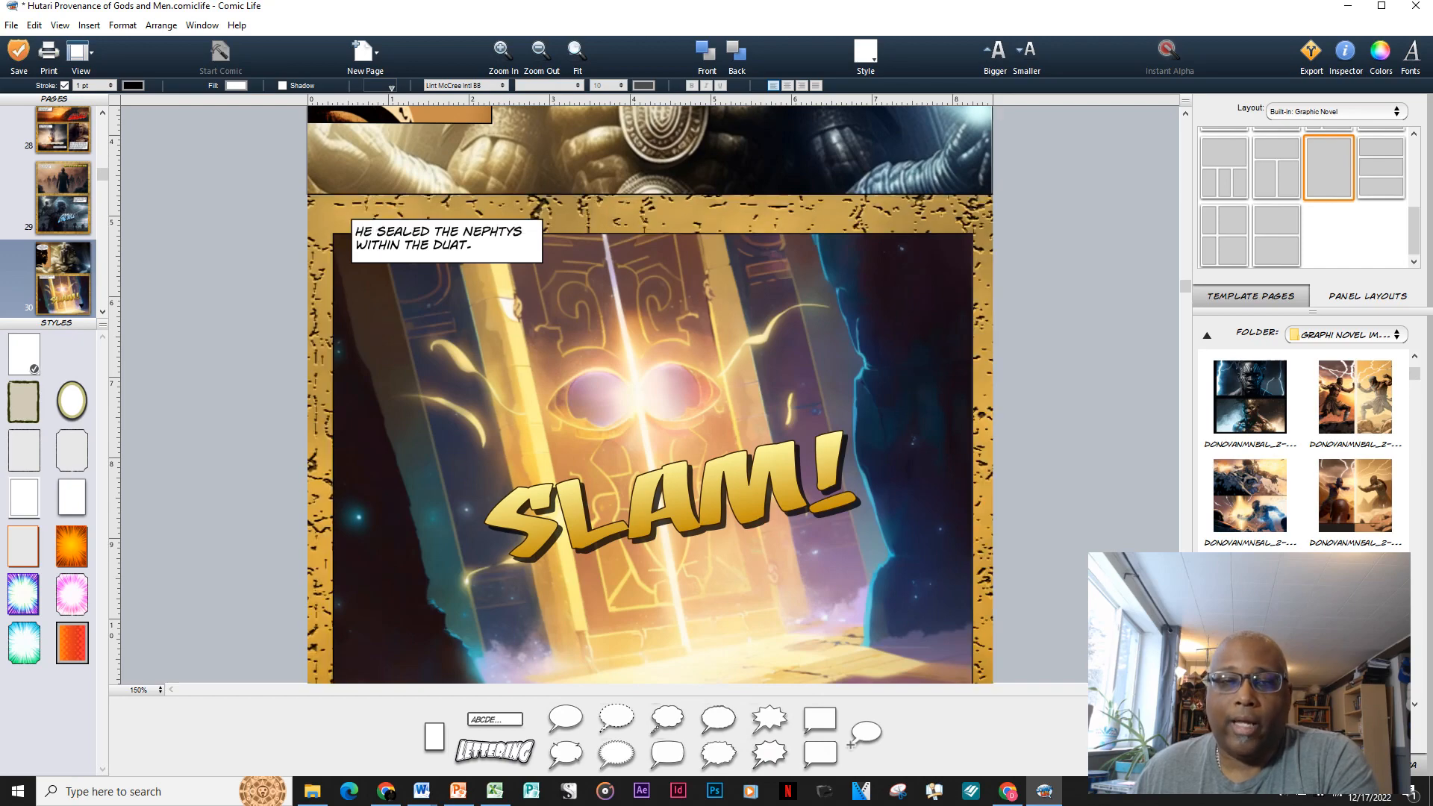
Examine page 30's Akuma panel, and continue reviewing the pages through the guarding of the Duat to Hesphus's creation scenes.
scroll(650, 394, up, 5)
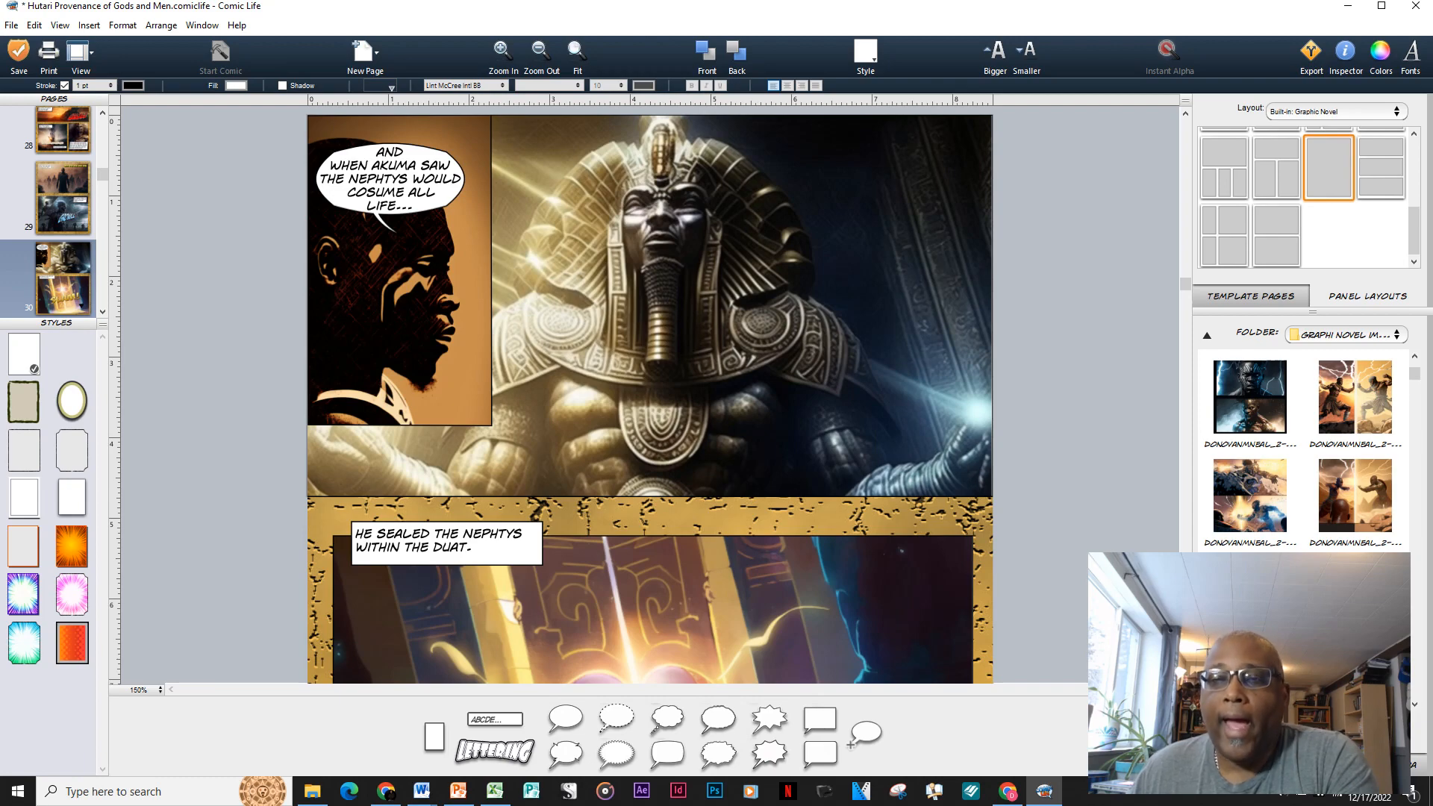
scroll(650, 394, down, 15)
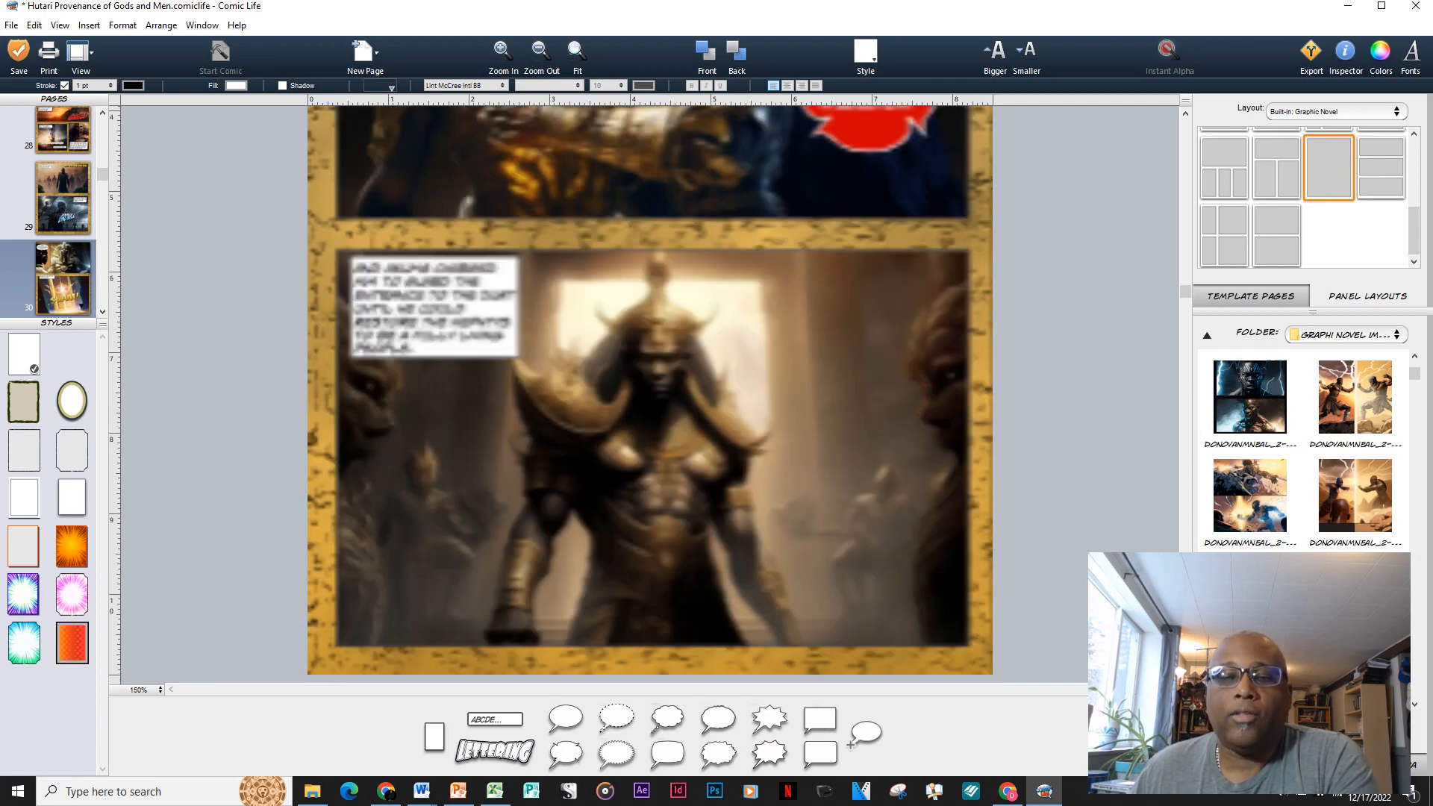
scroll(650, 394, down, 2)
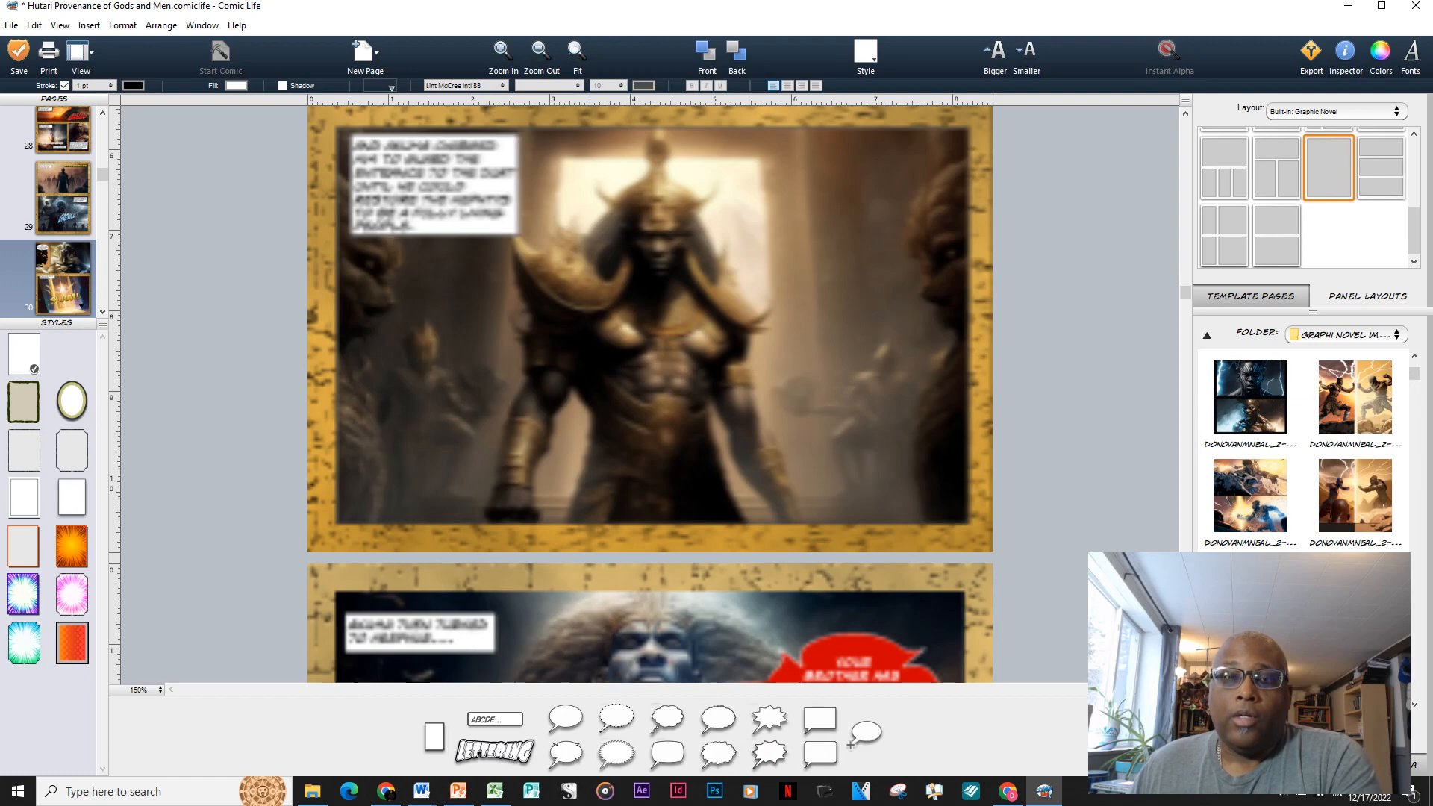
scroll(650, 394, down, 10)
scroll(650, 394, down, 20)
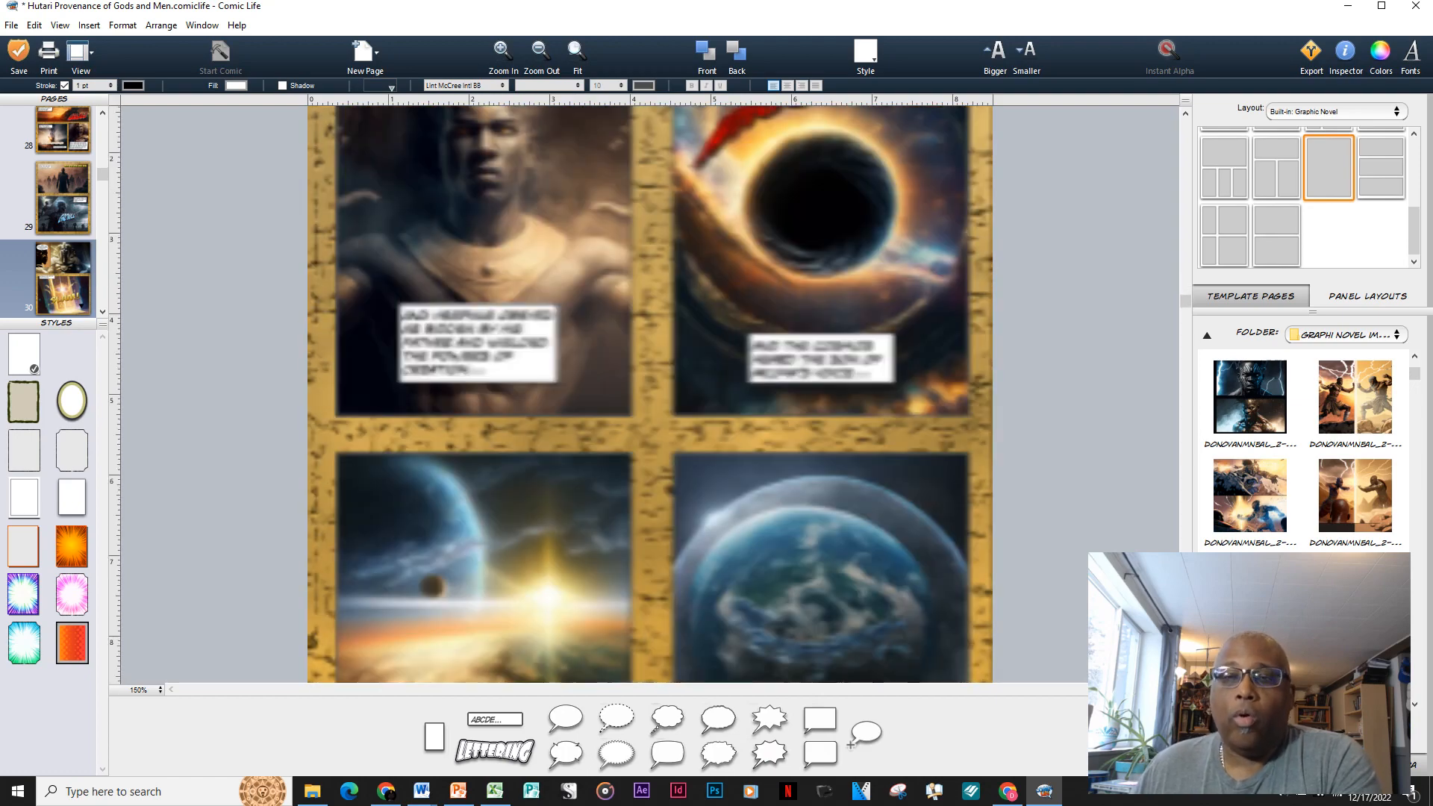
Review the comic from Hesphus's creation scenes through Enkai's return to the Duat, up to Hutari learning from his father on page 38.
scroll(650, 394, up, 10)
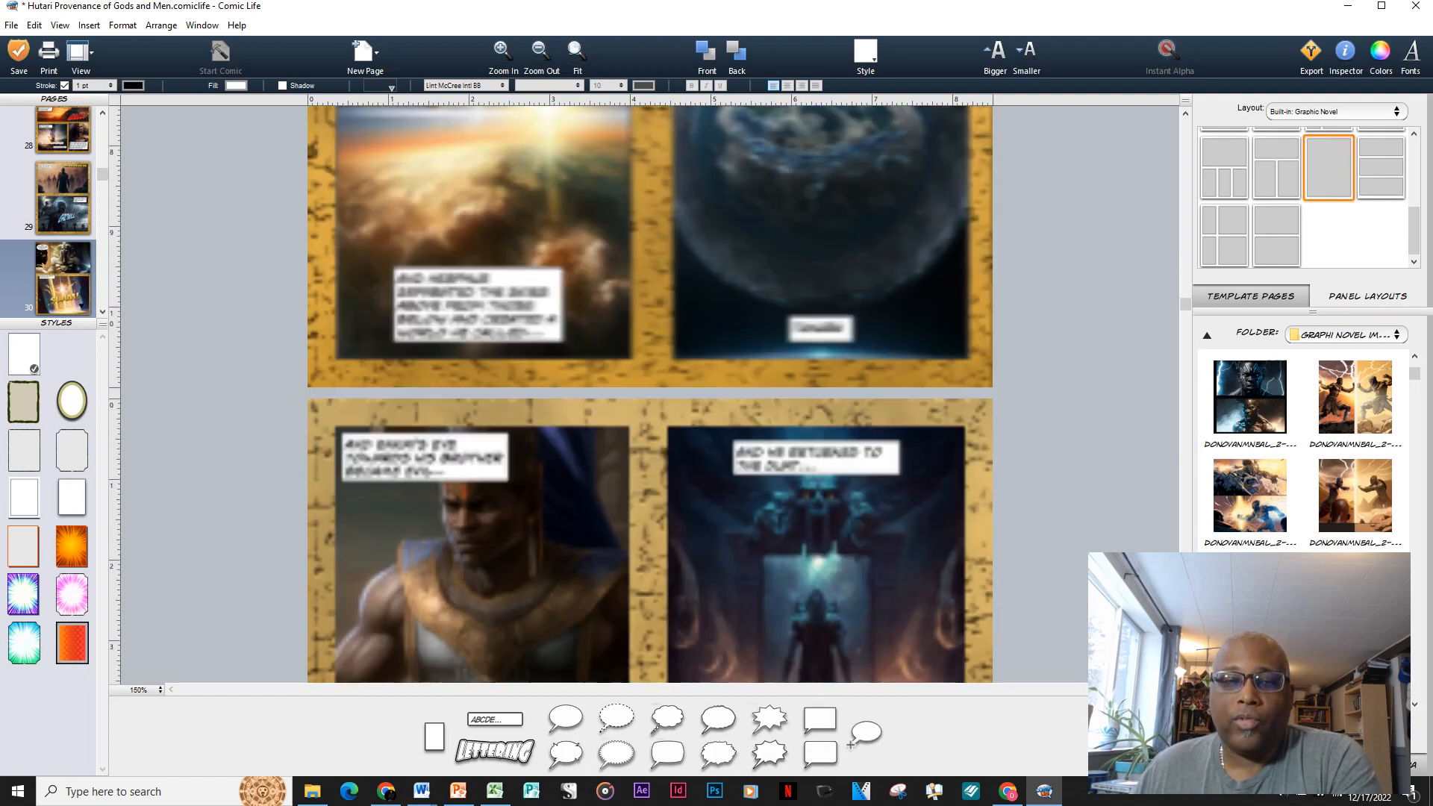
scroll(650, 394, down, 4)
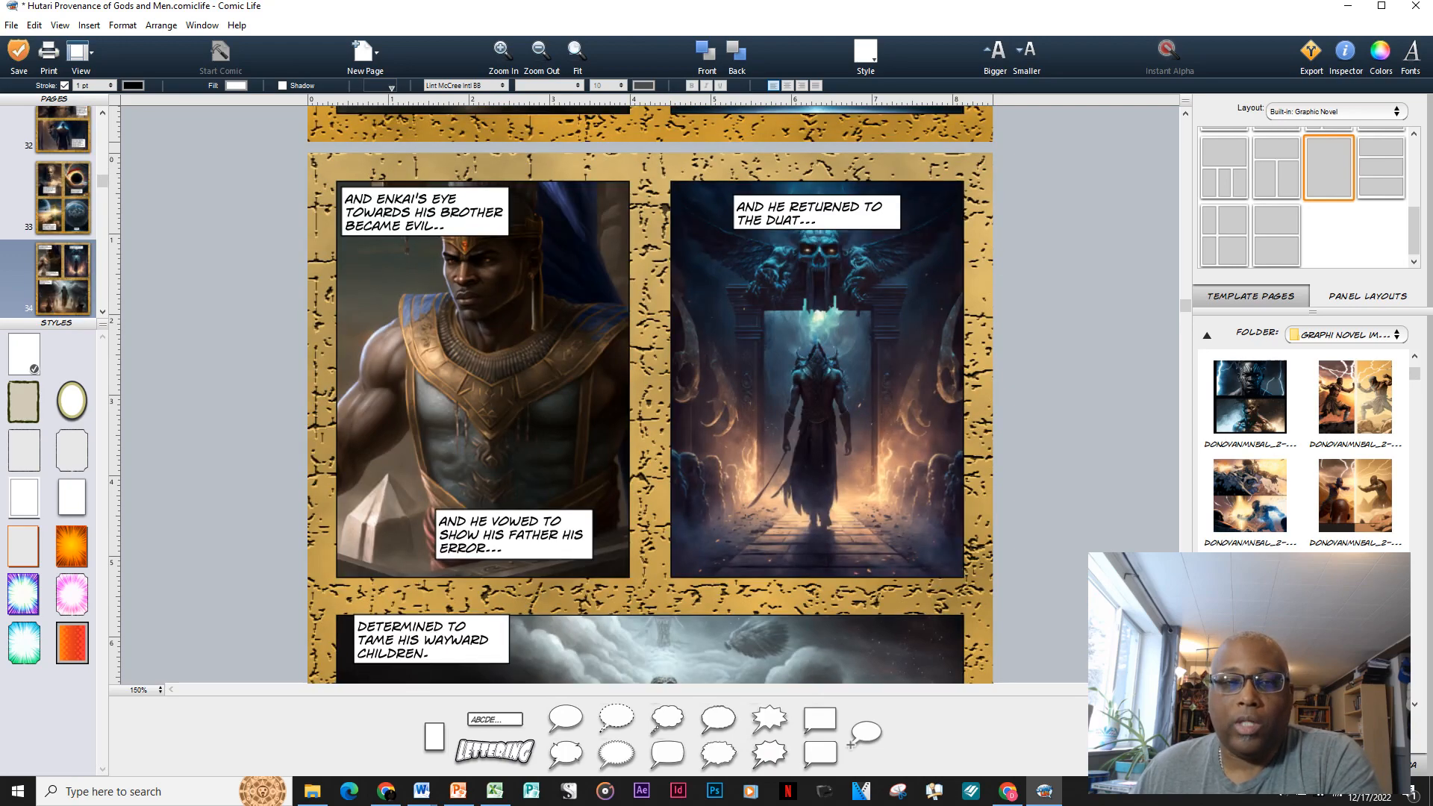
scroll(650, 394, down, 8)
scroll(650, 394, down, 20)
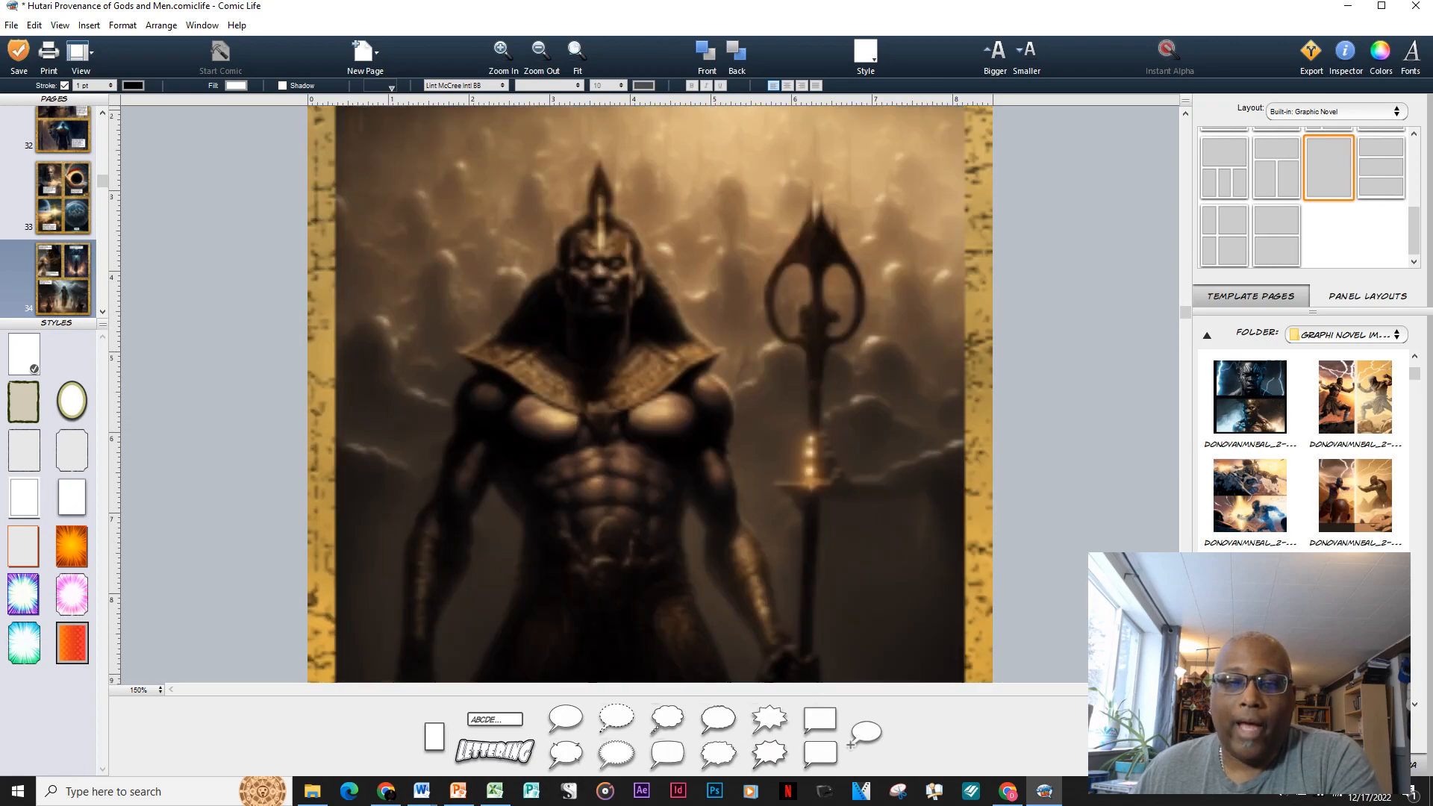
scroll(650, 394, down, 15)
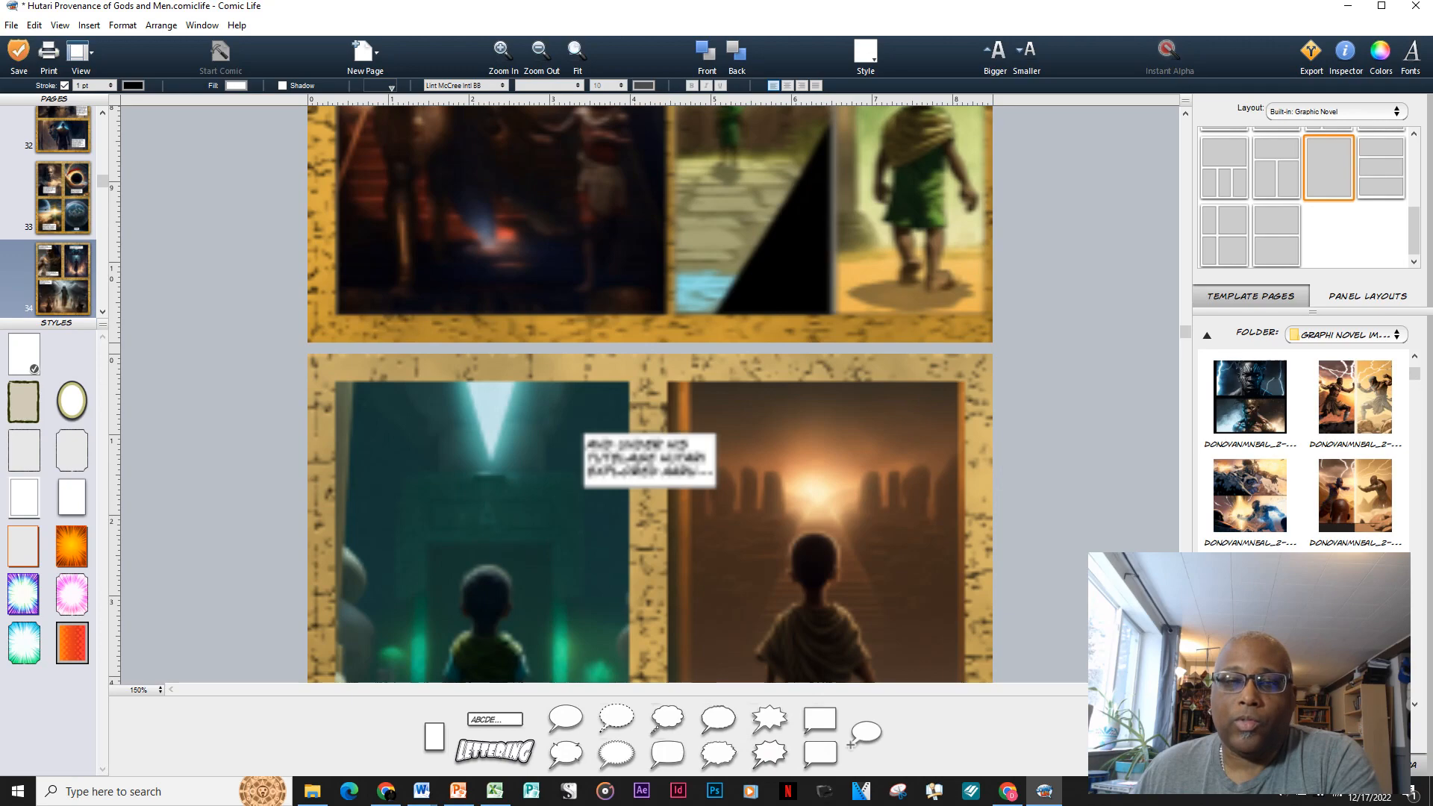
scroll(650, 394, up, 2)
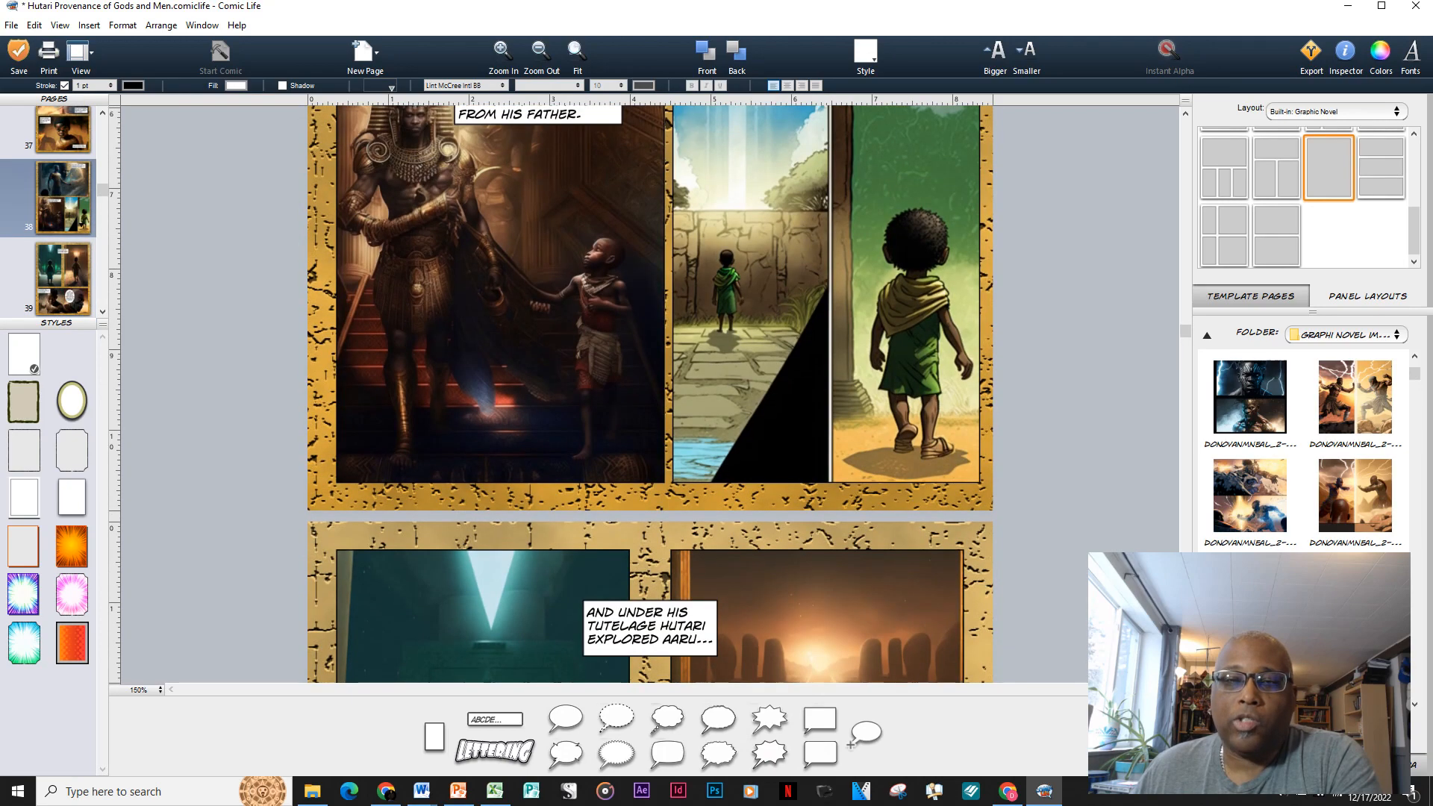
scroll(650, 394, up, 1)
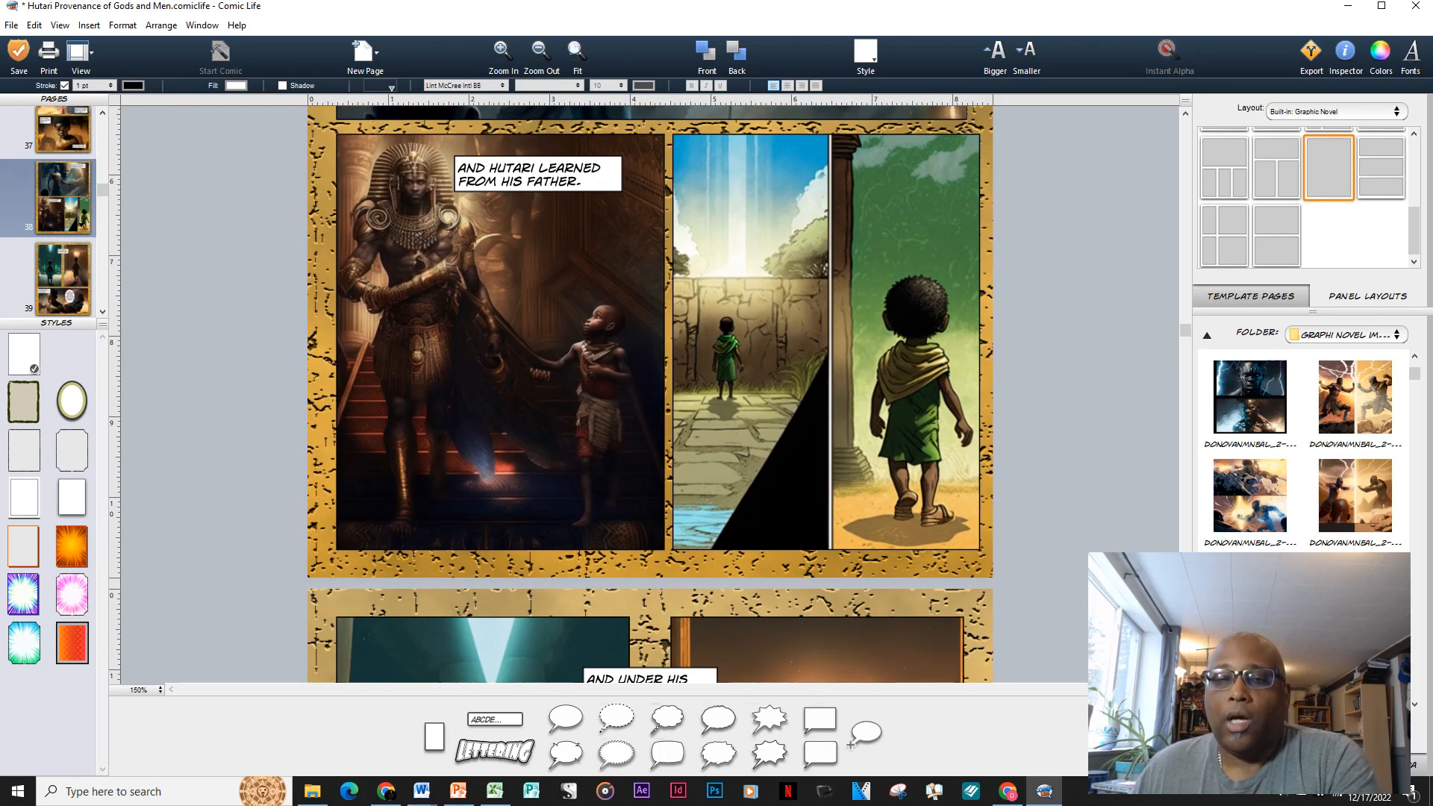
Examine page 39's panels of Hutari exploring Aaru, studying the elements, and hearing of Lord Akuma's journey.
scroll(650, 394, down, 5)
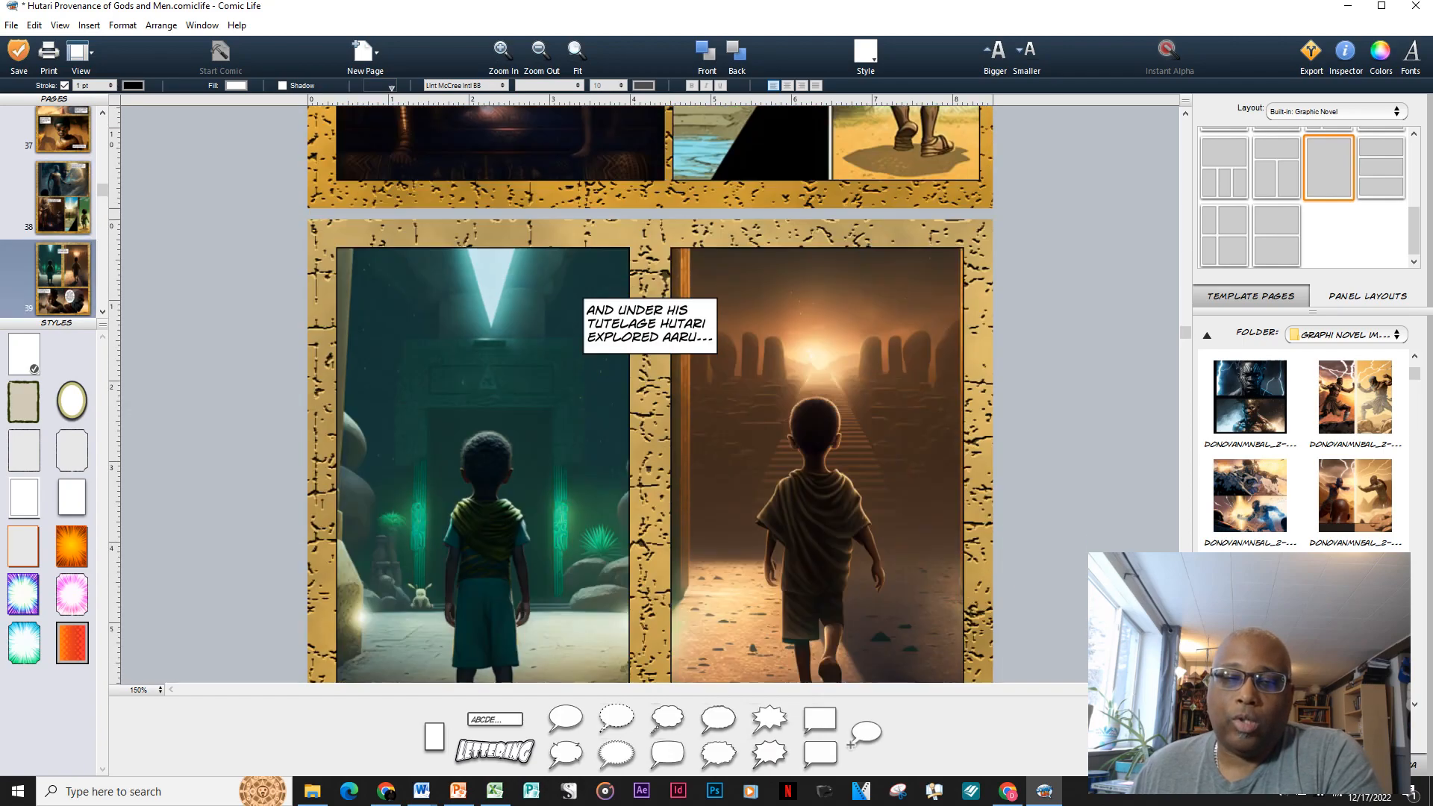
scroll(650, 394, down, 1)
scroll(650, 394, down, 5)
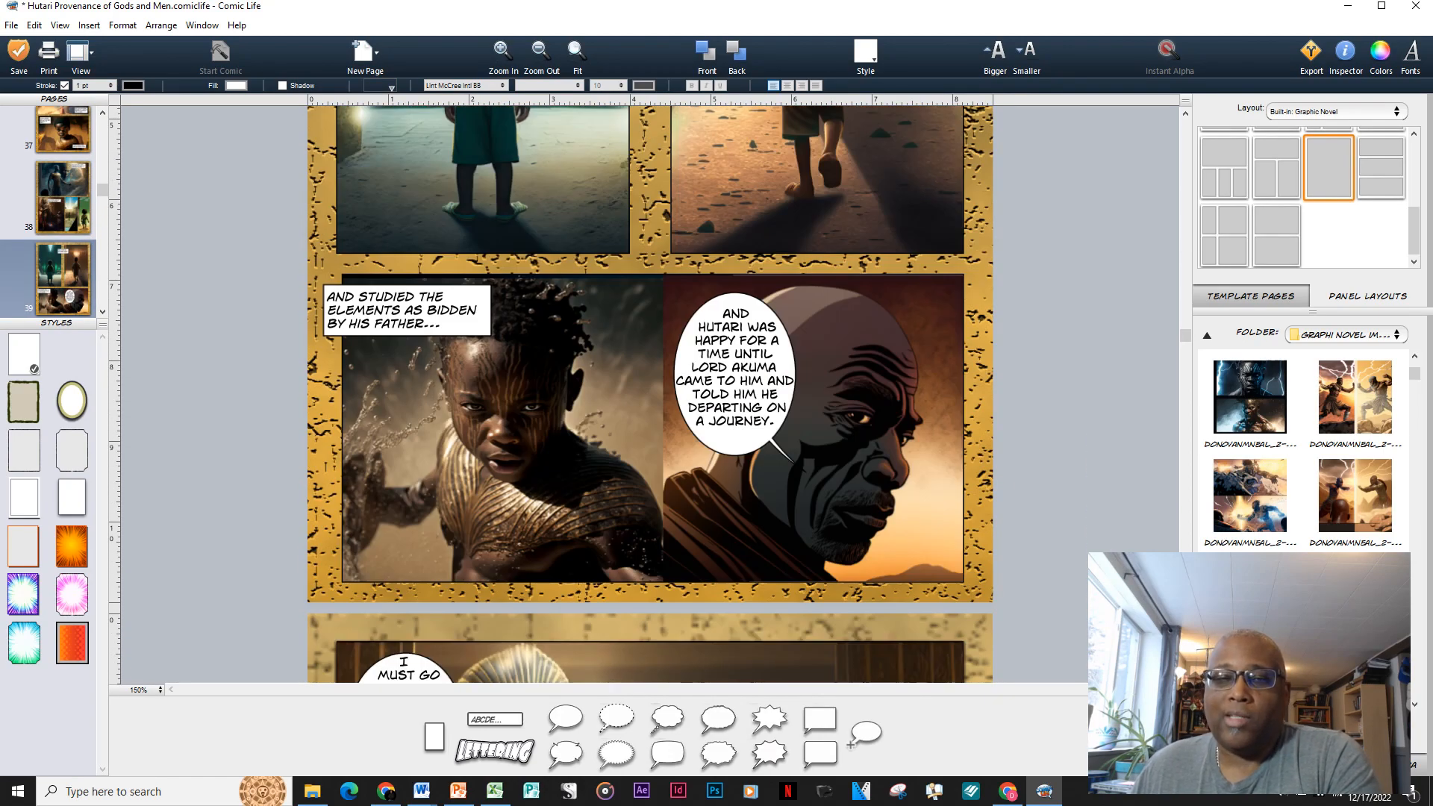
scroll(650, 394, up, 2)
scroll(650, 394, up, 1)
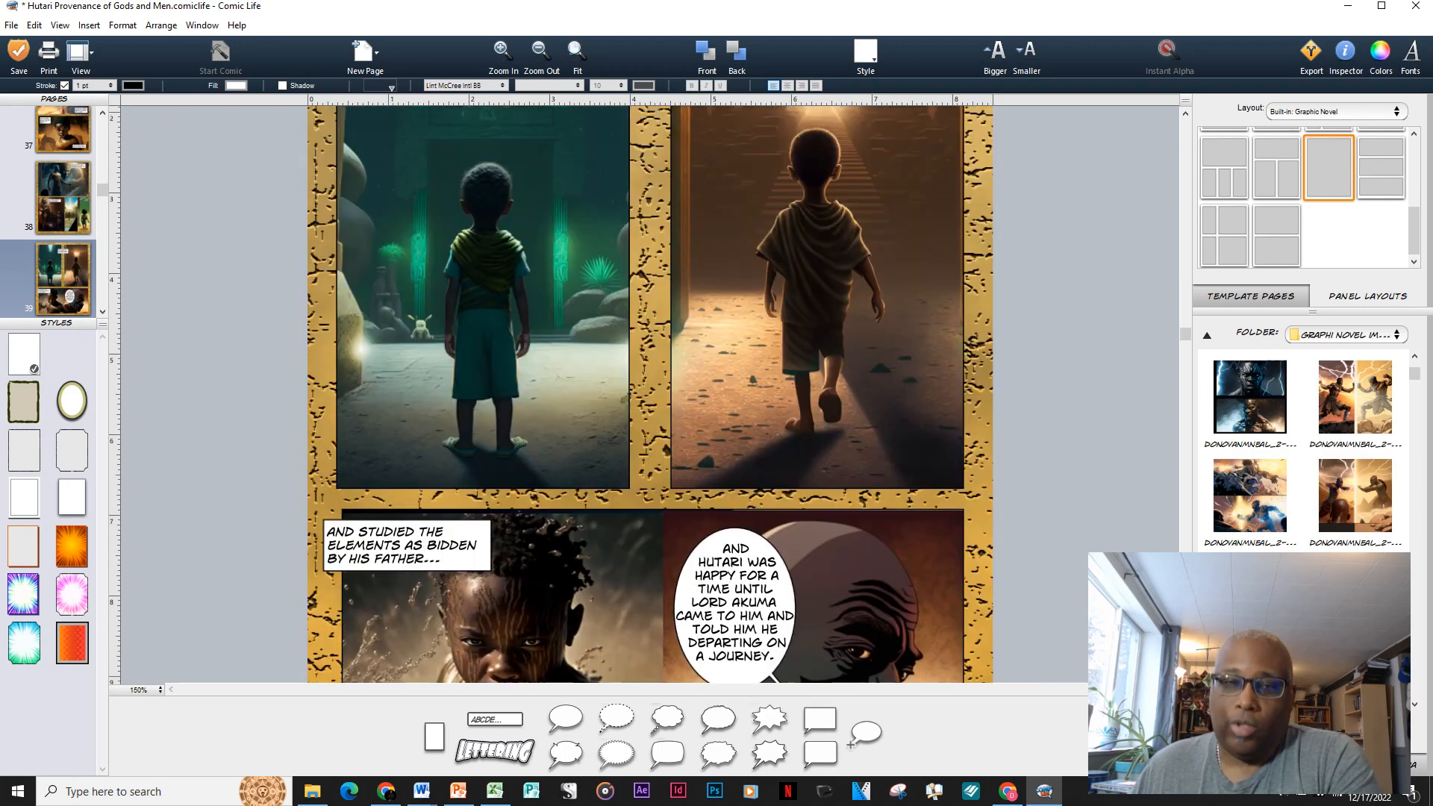
scroll(650, 394, up, 1)
scroll(650, 394, up, 1)
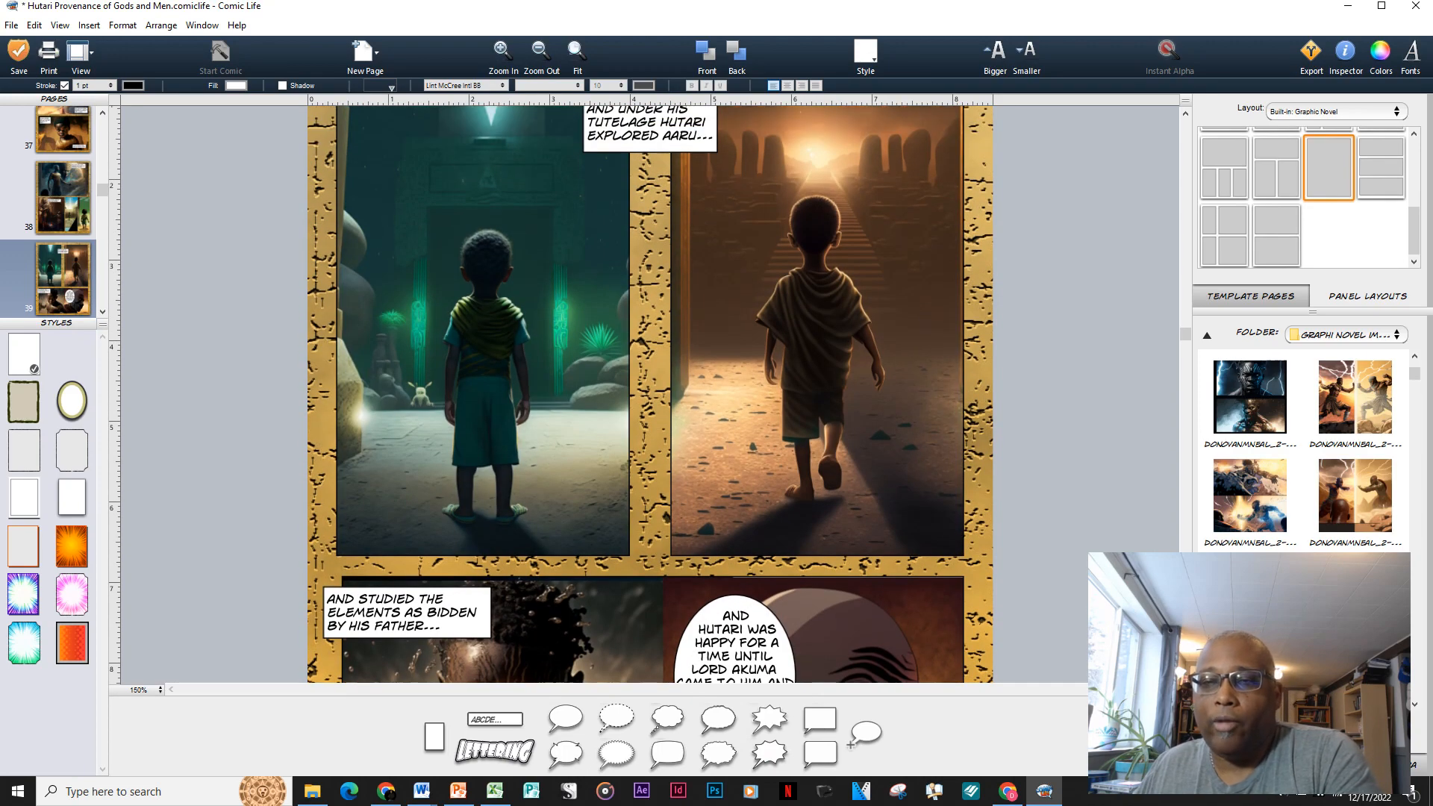
scroll(650, 394, up, 2)
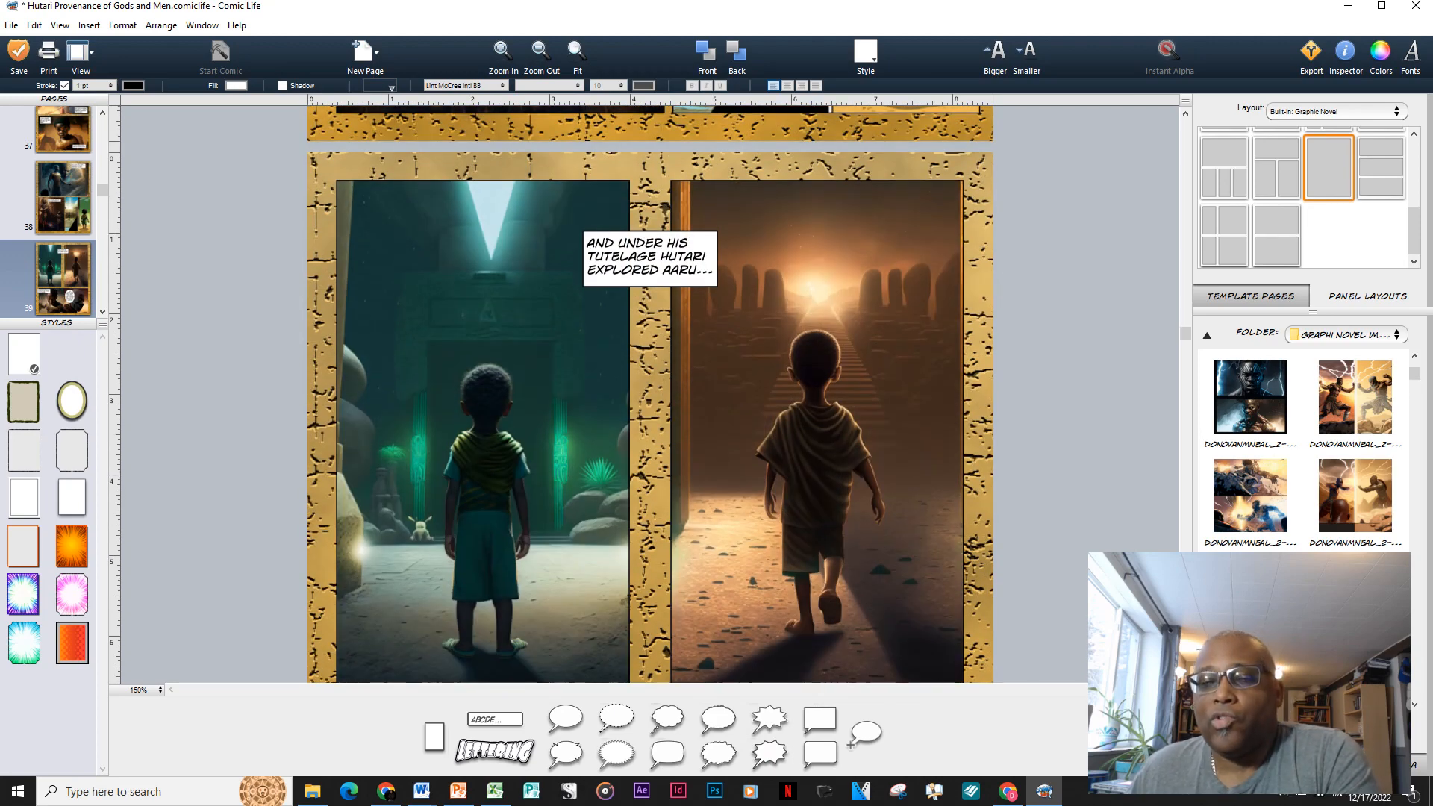
Save the comic, and check the upscaled ancient library image in Discord's Midjourney Bot conversation.
key(ctrl+s)
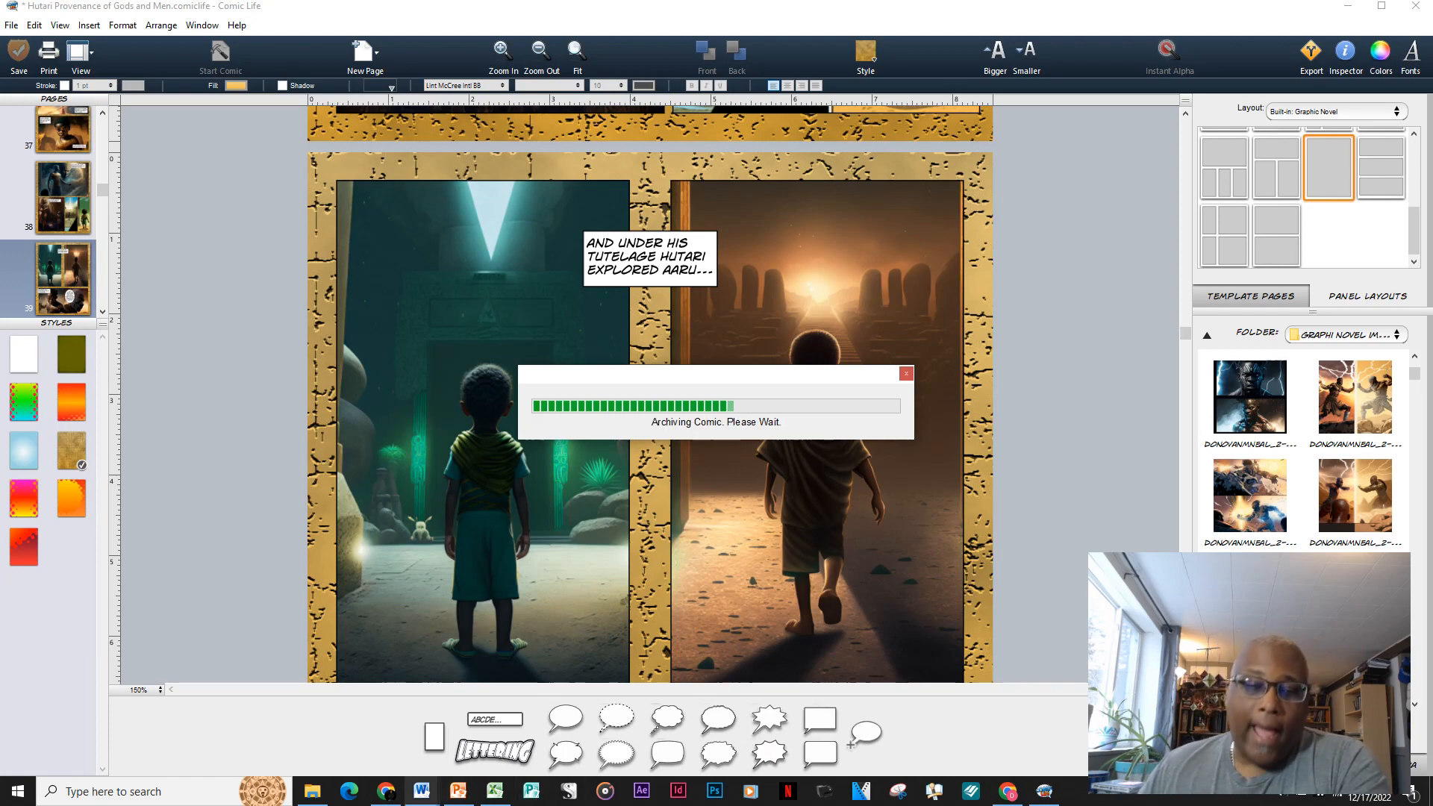
click(386, 791)
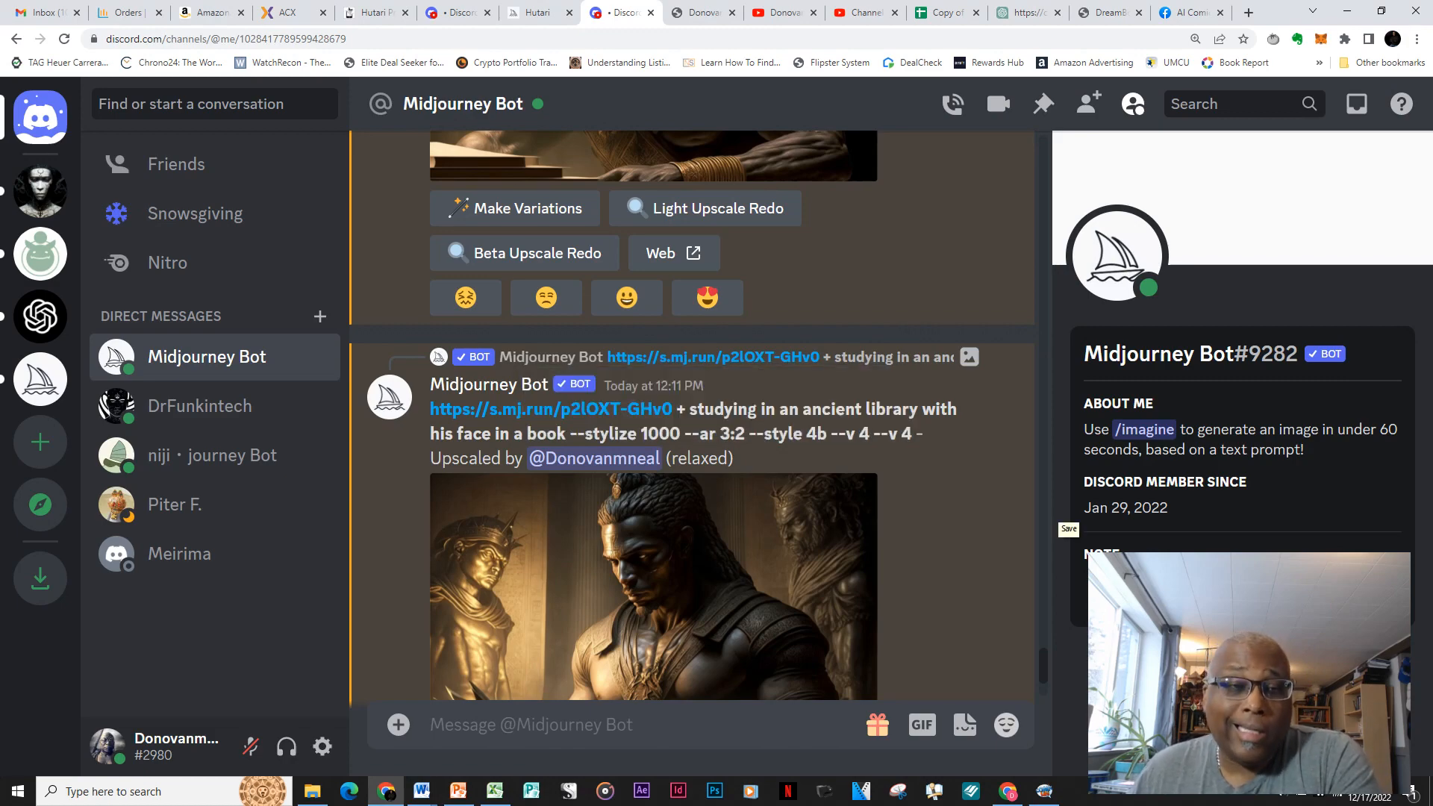
scroll(693, 418, down, 2)
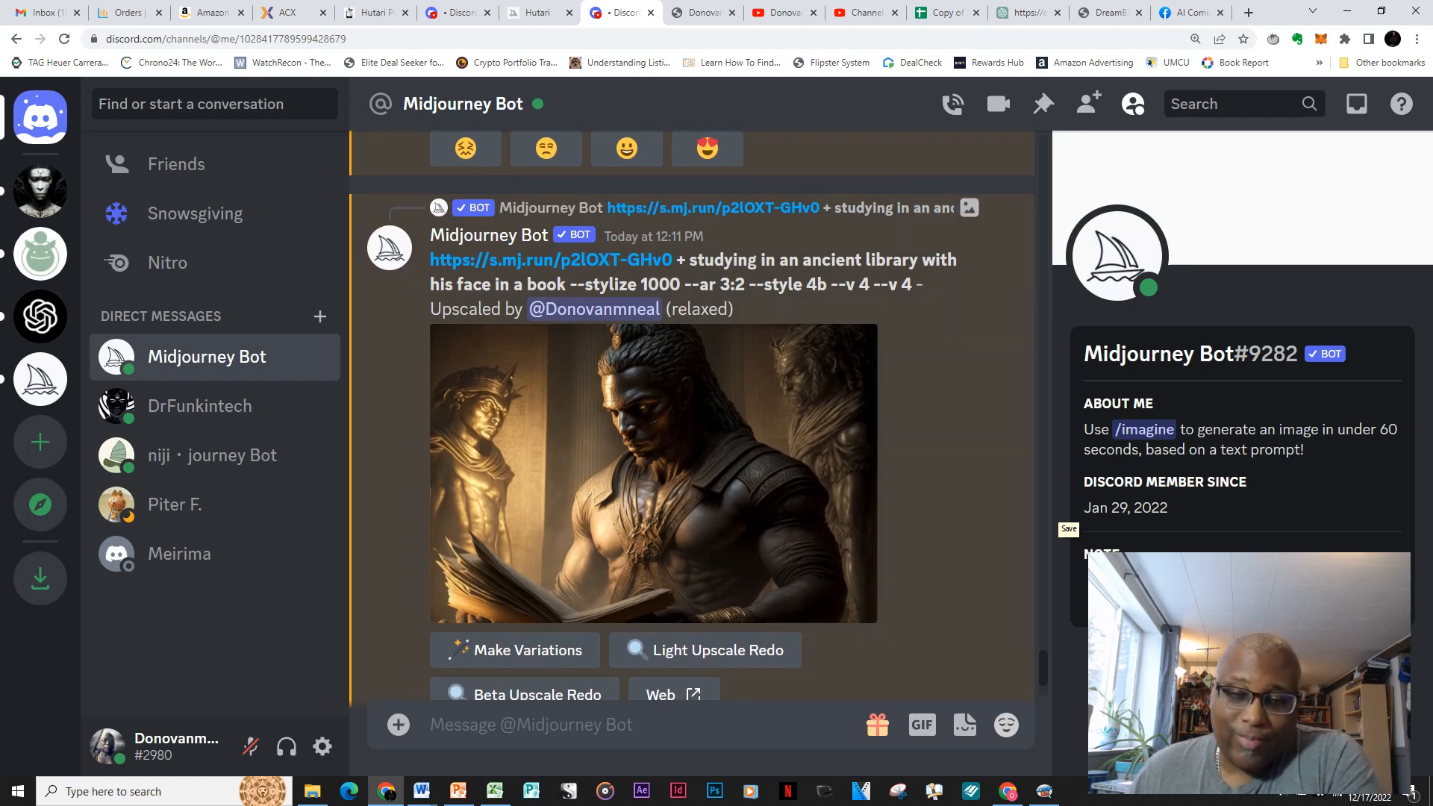
click(1044, 791)
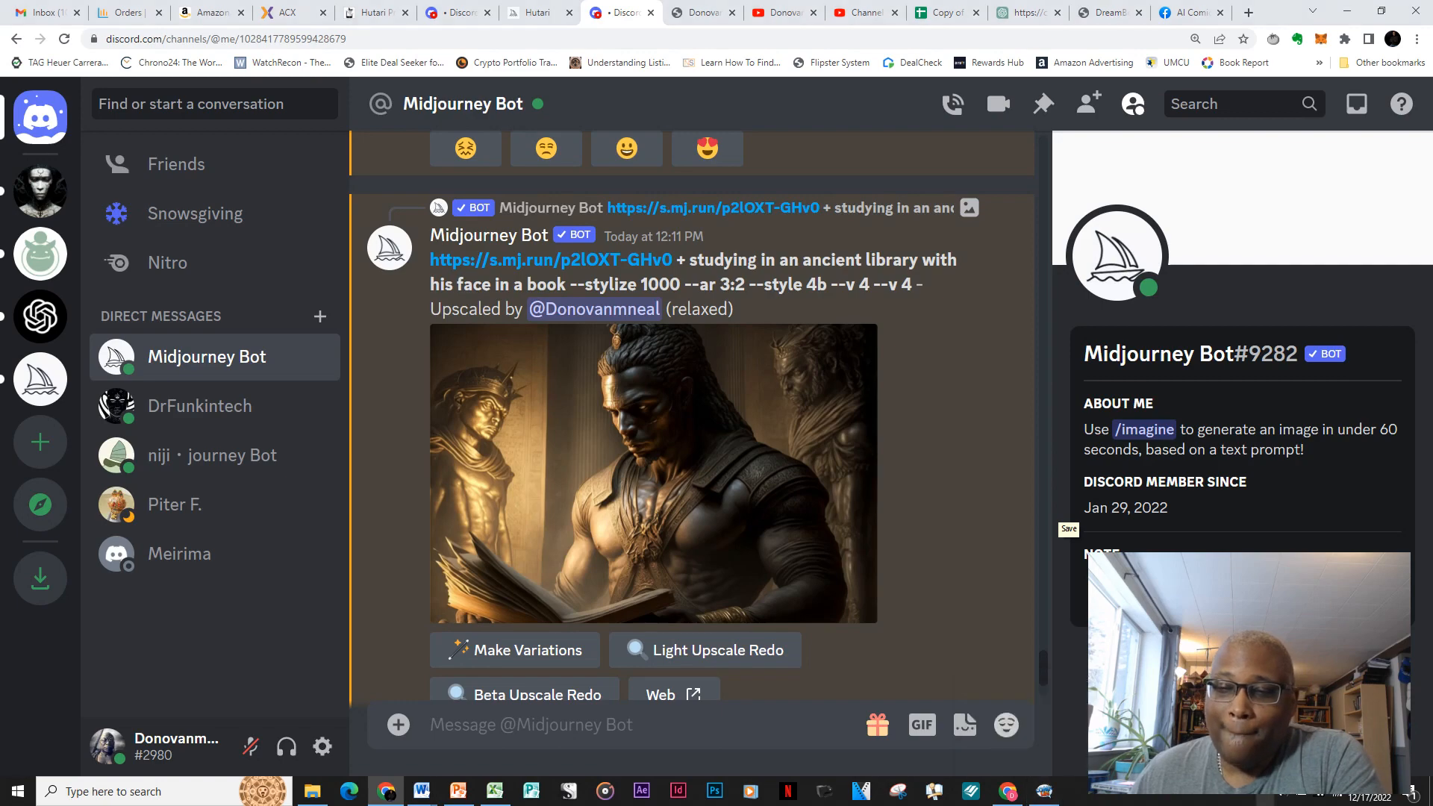